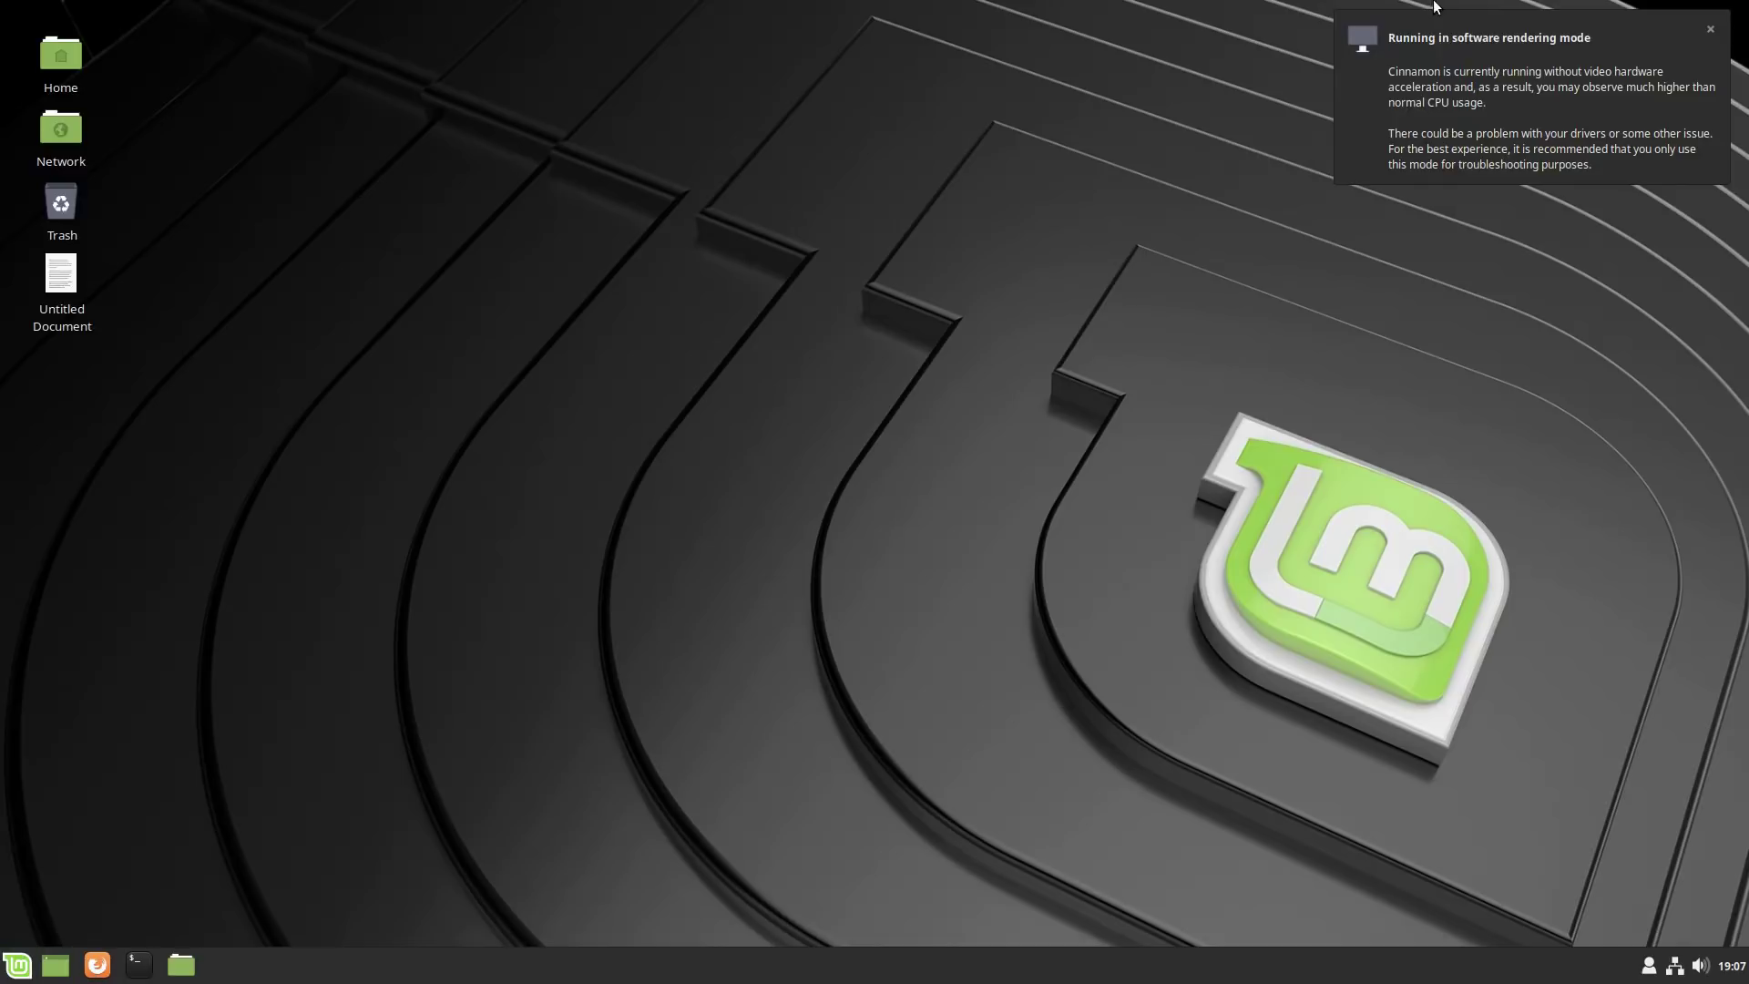
Dismiss the 'Running in software rendering mode' notification and bring up the applications menu.
left_click(1709, 31)
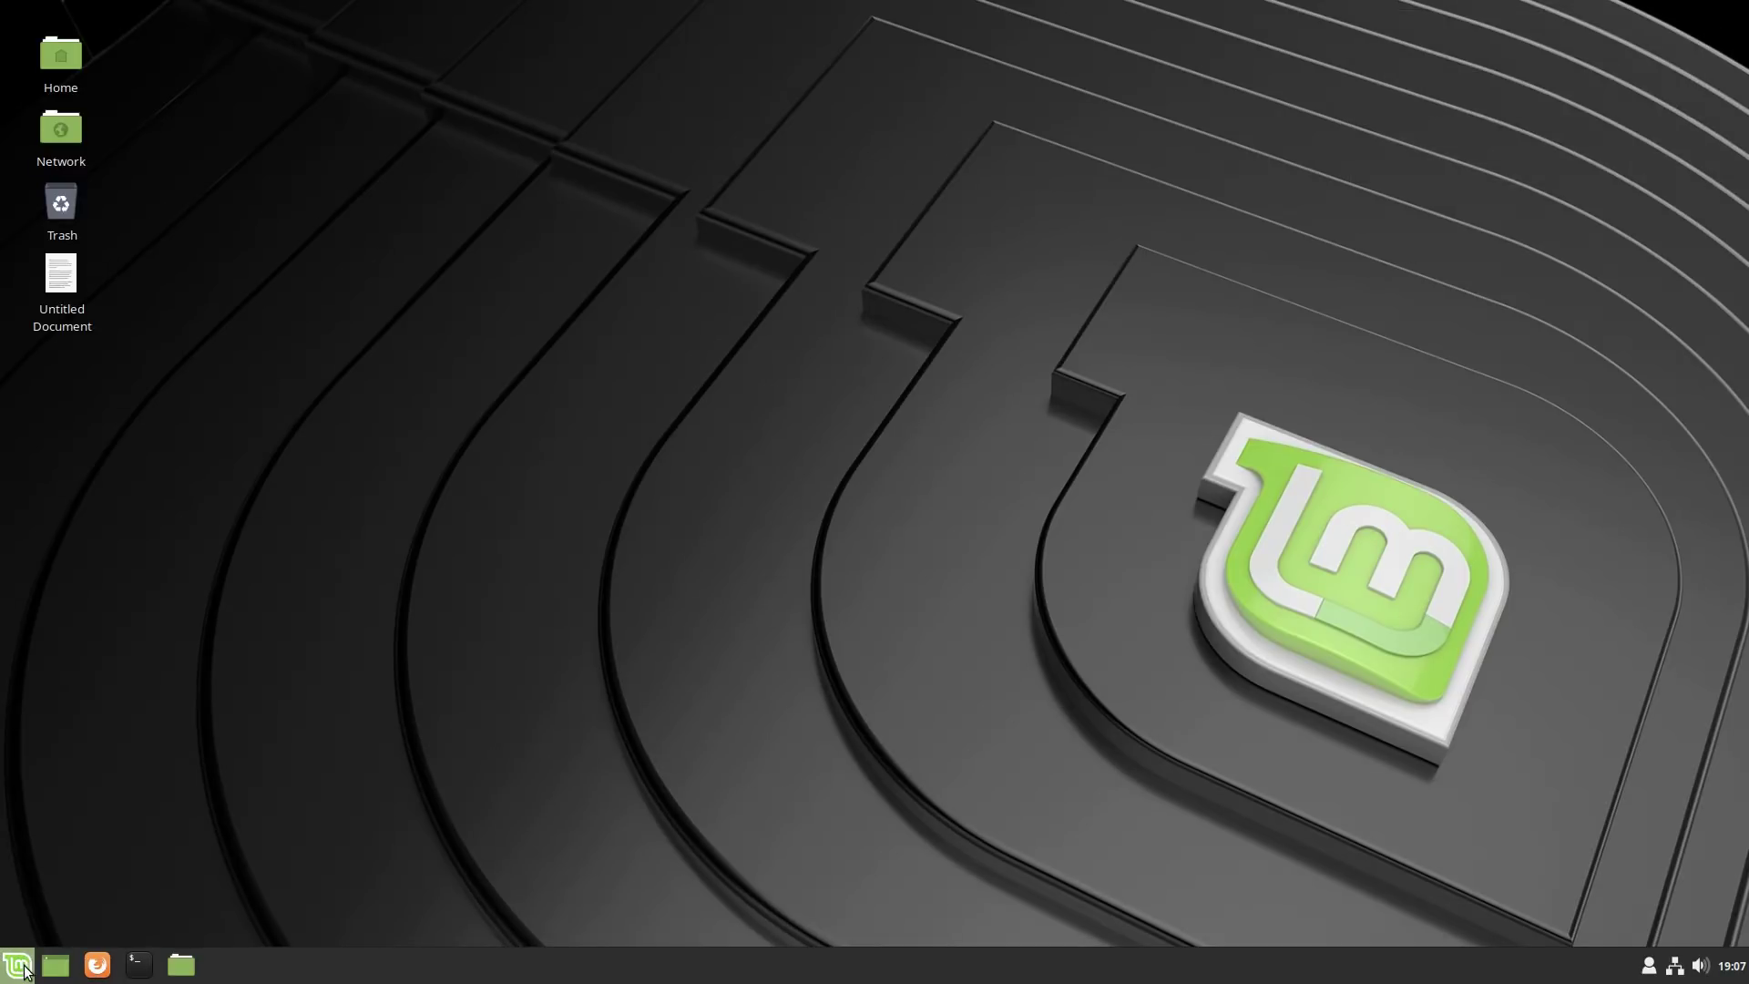
left_click(17, 965)
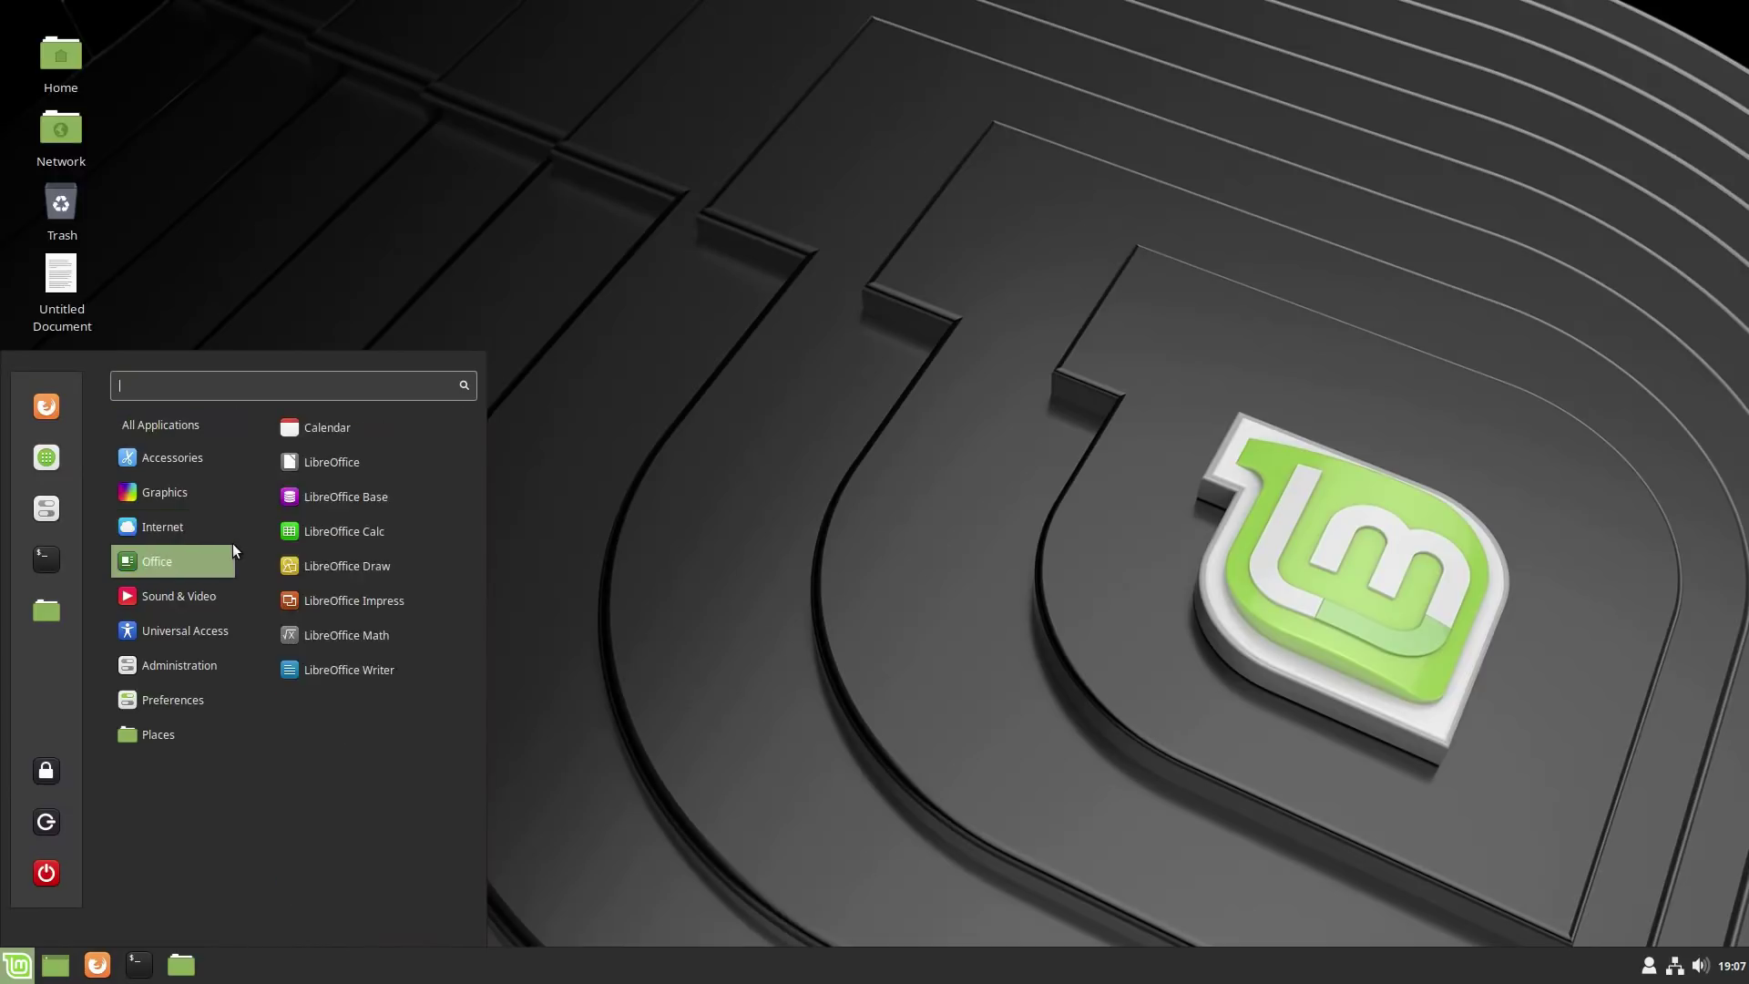
type("sys")
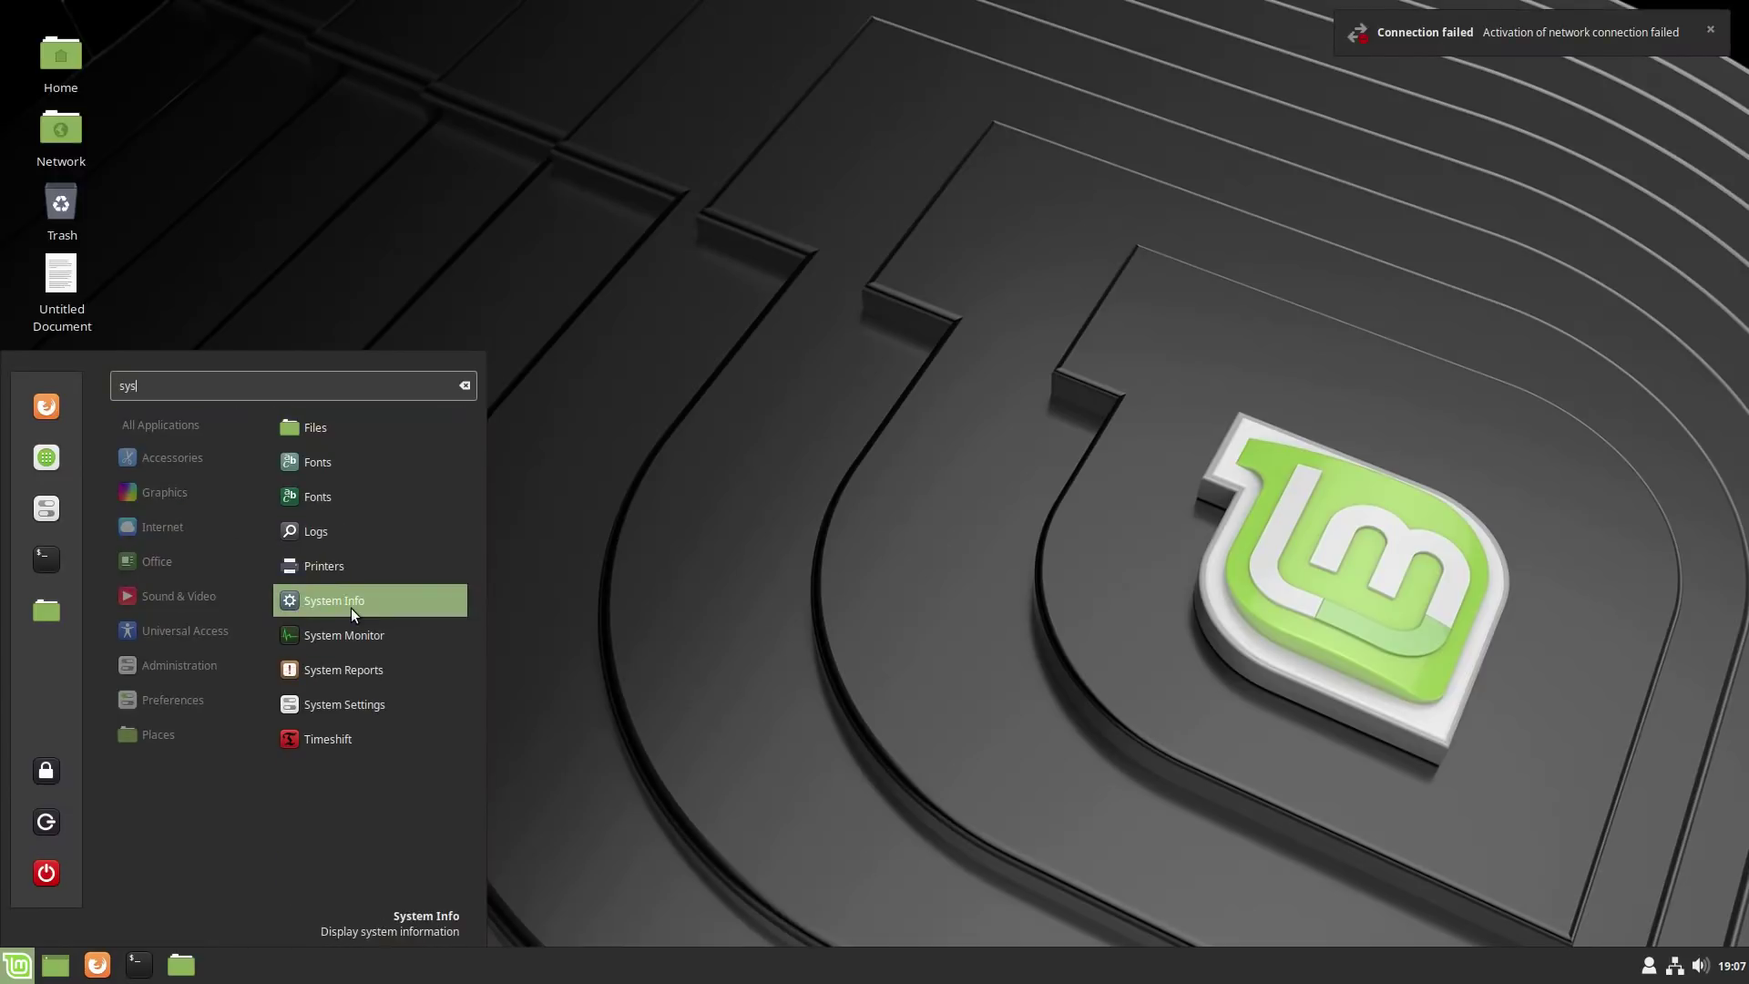
left_click(351, 603)
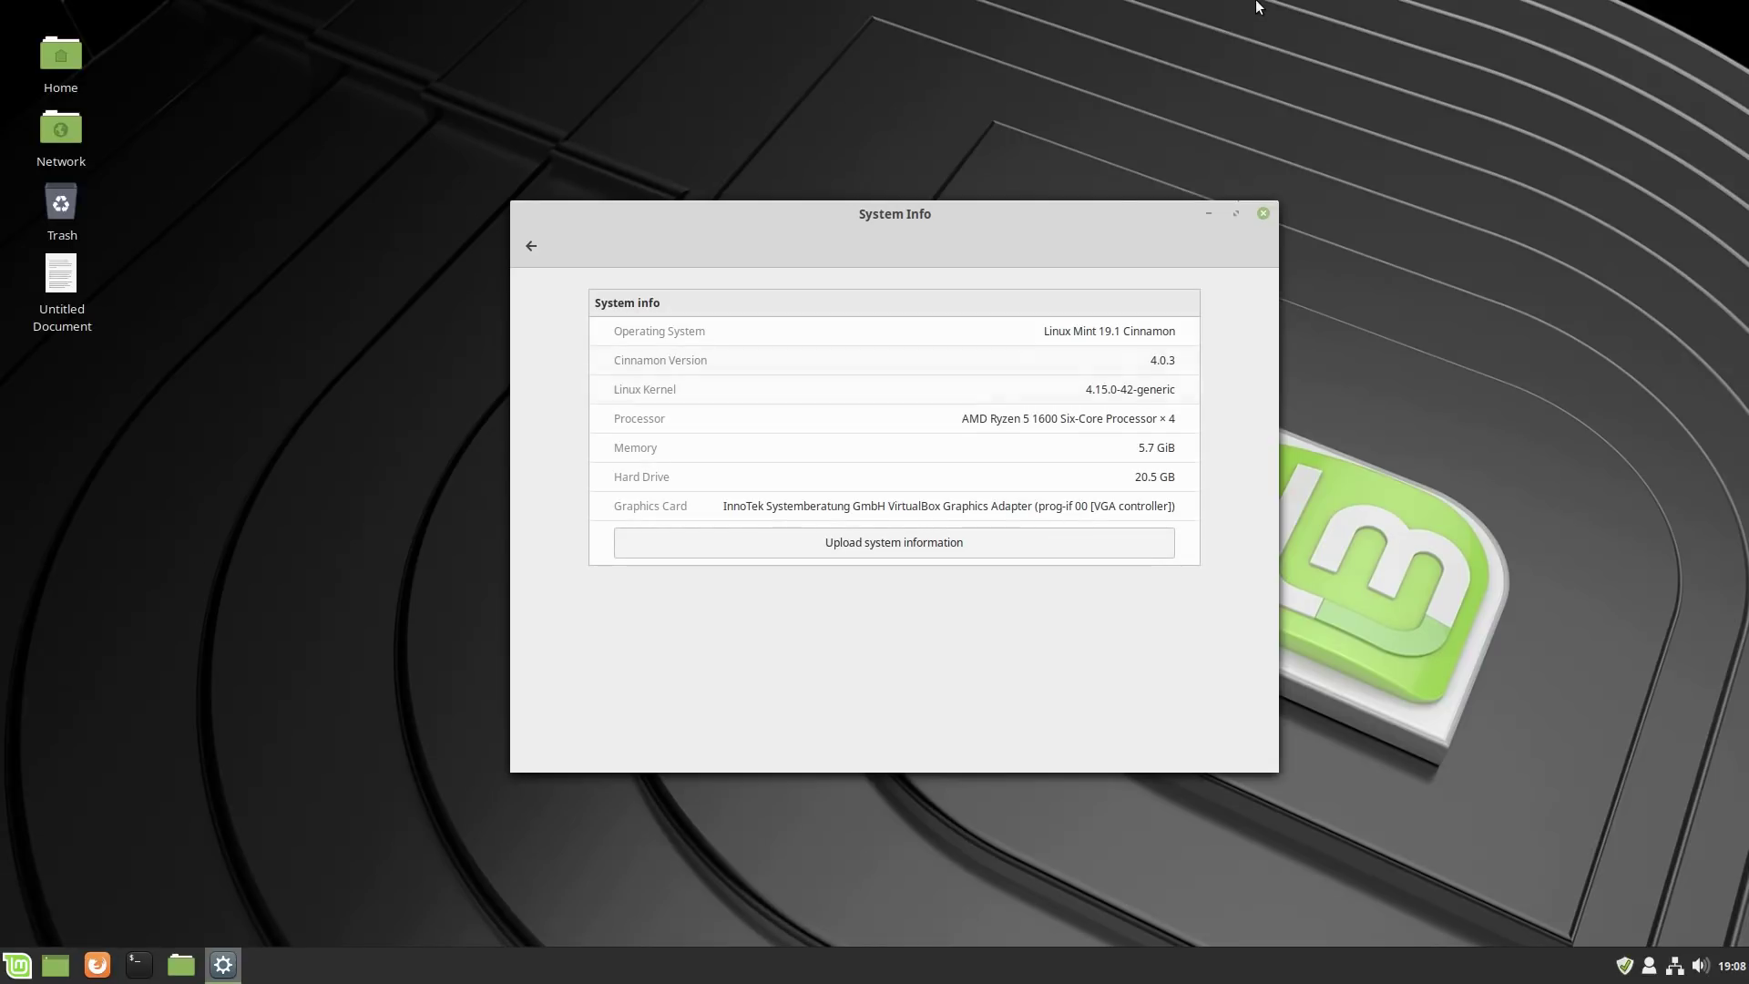
Close System Info and launch Update Manager via the menu search 'upda'.
left_click(1263, 214)
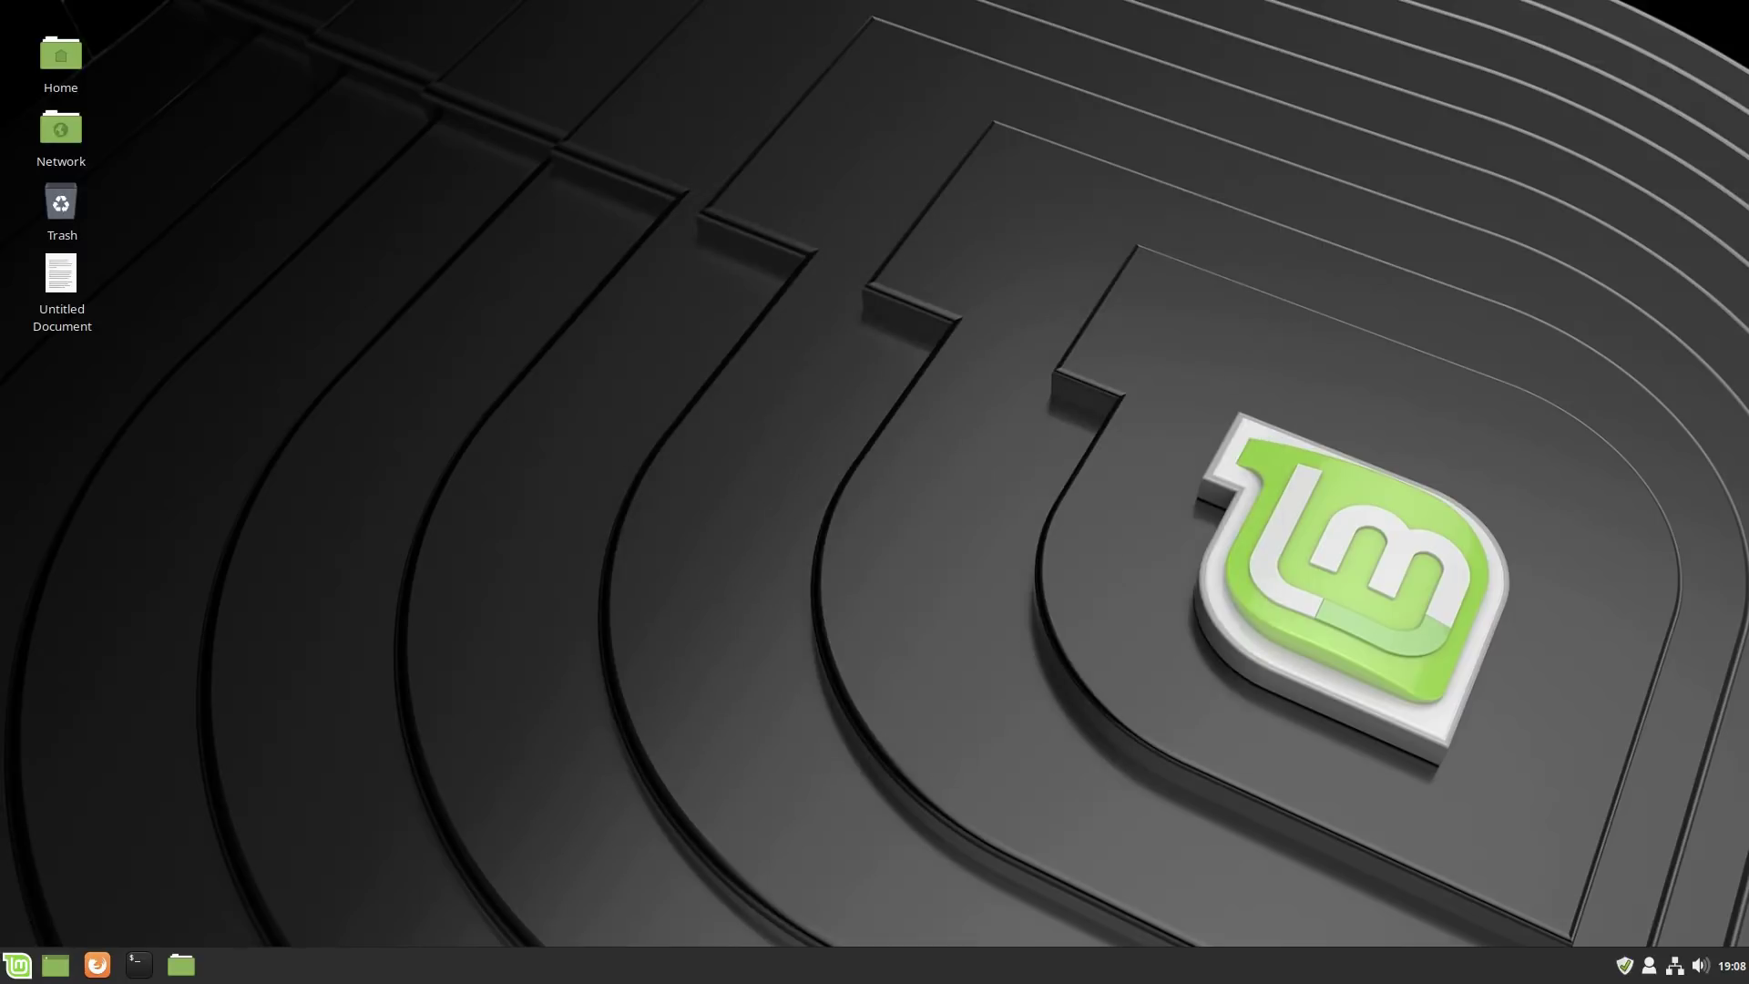
left_click(1625, 958)
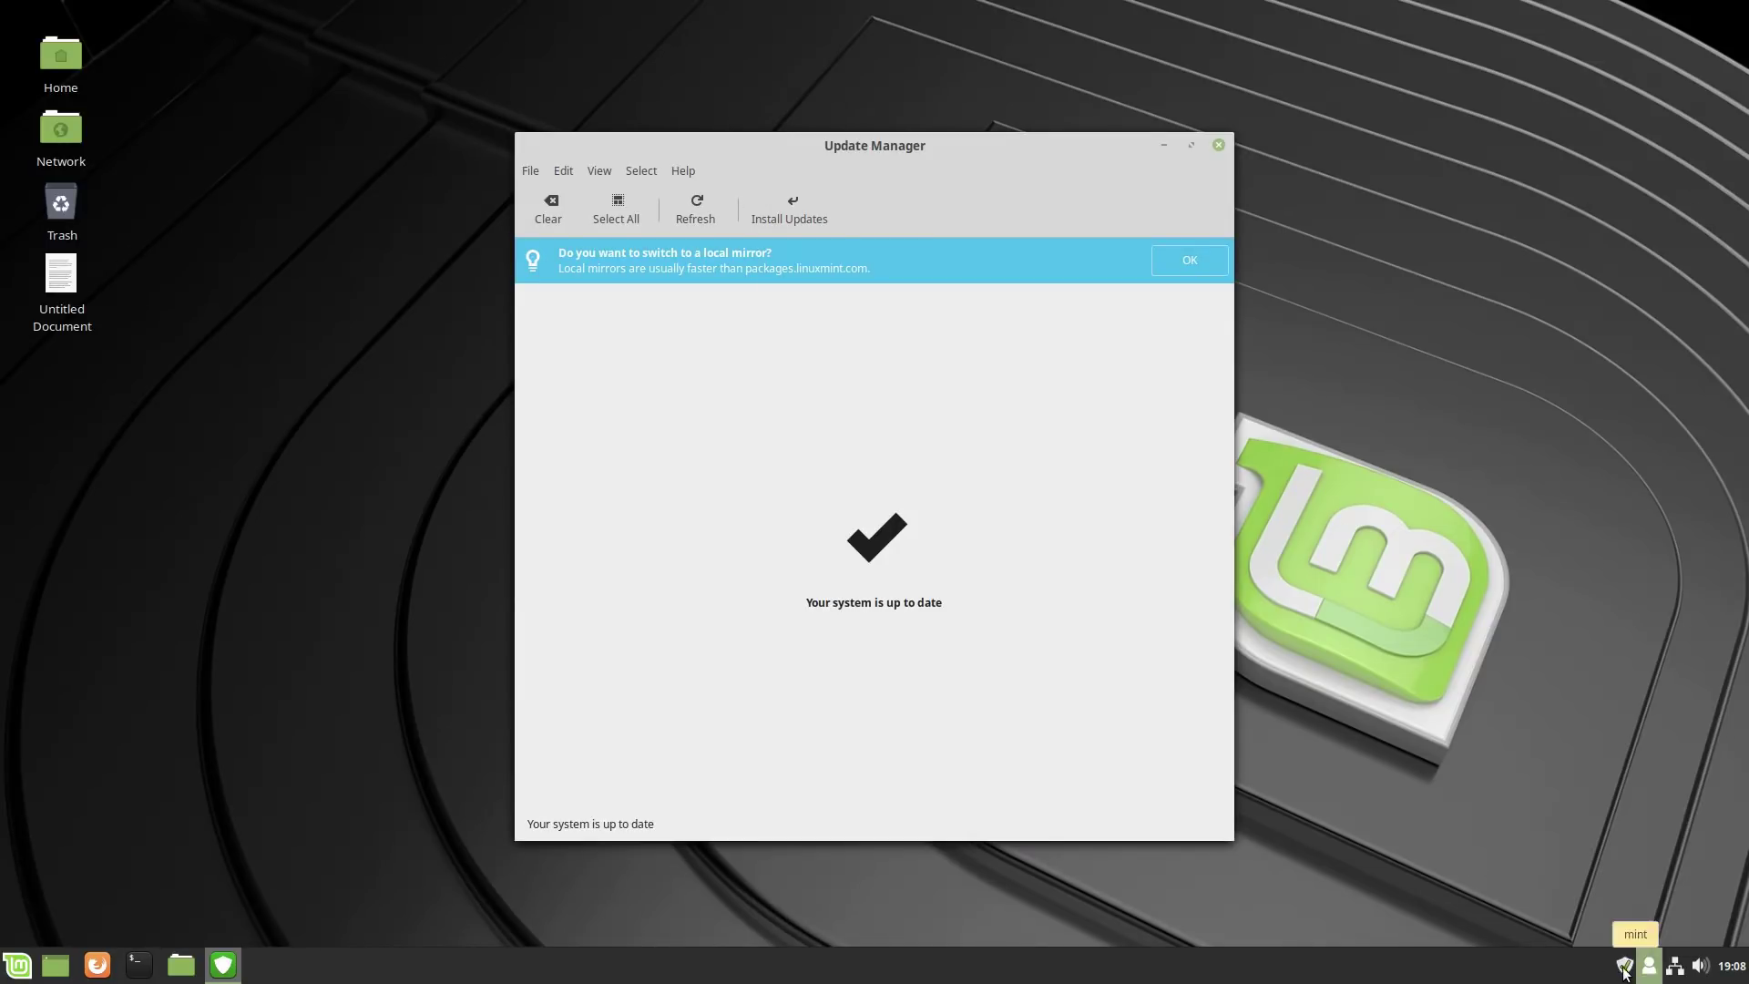
left_click(14, 972)
type("u")
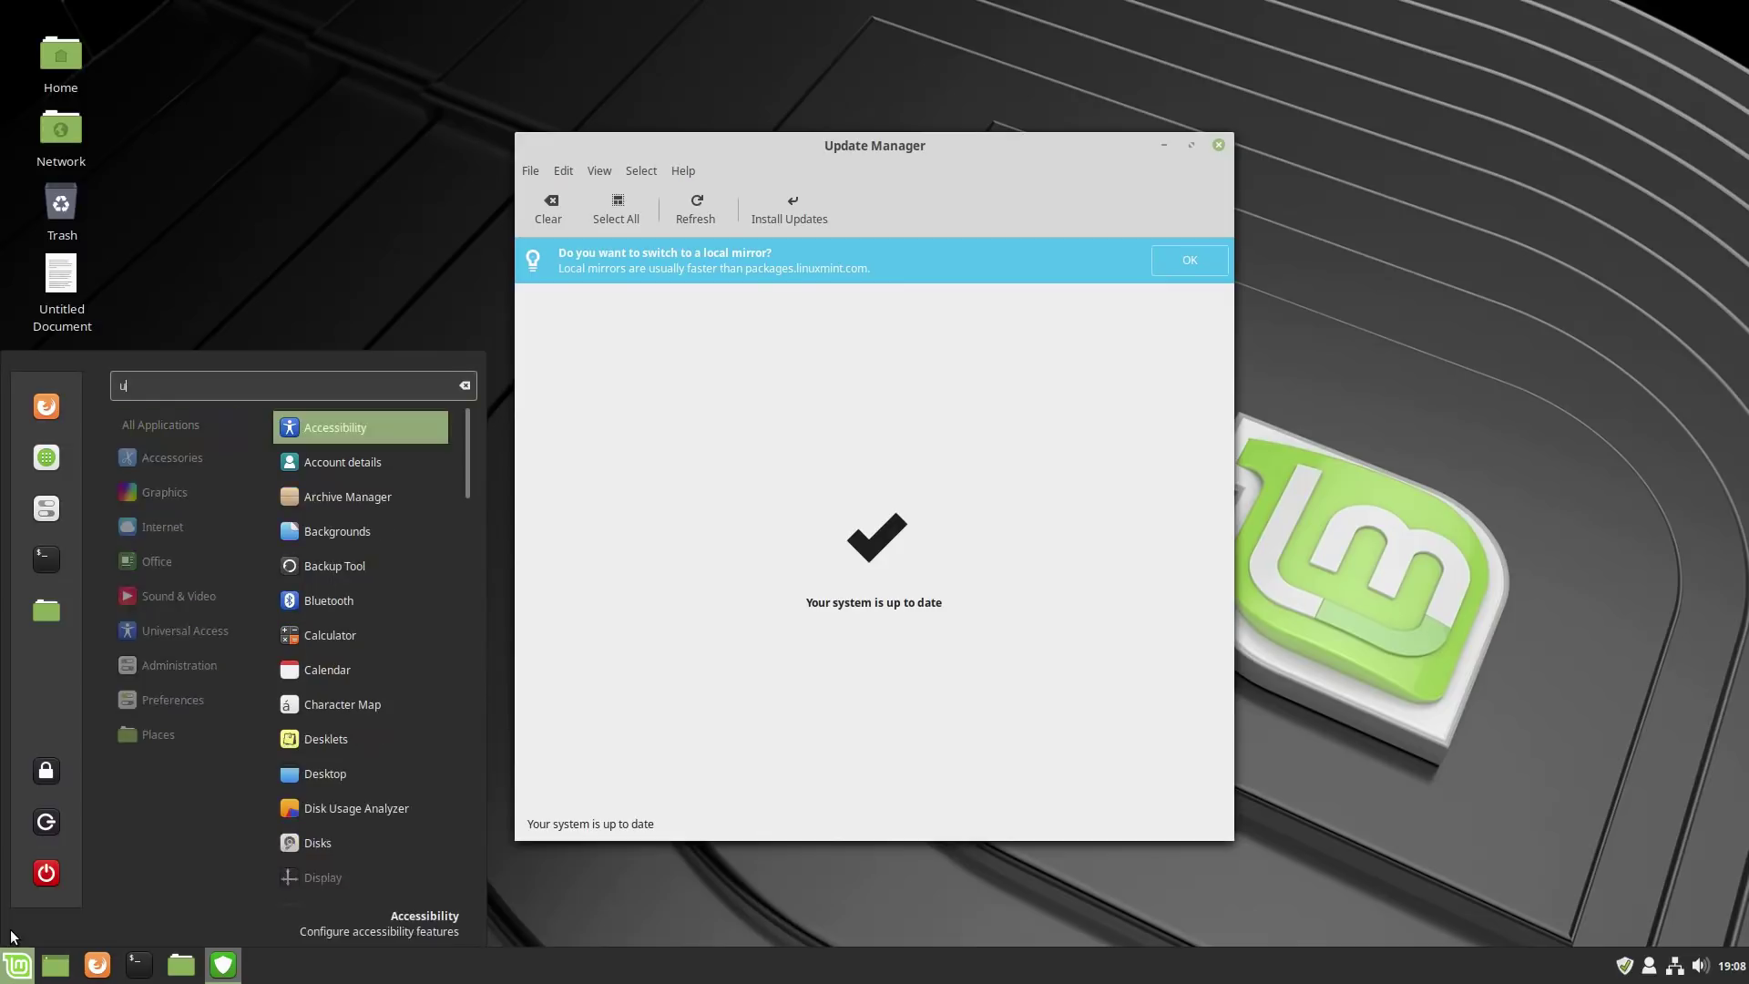
type("pda")
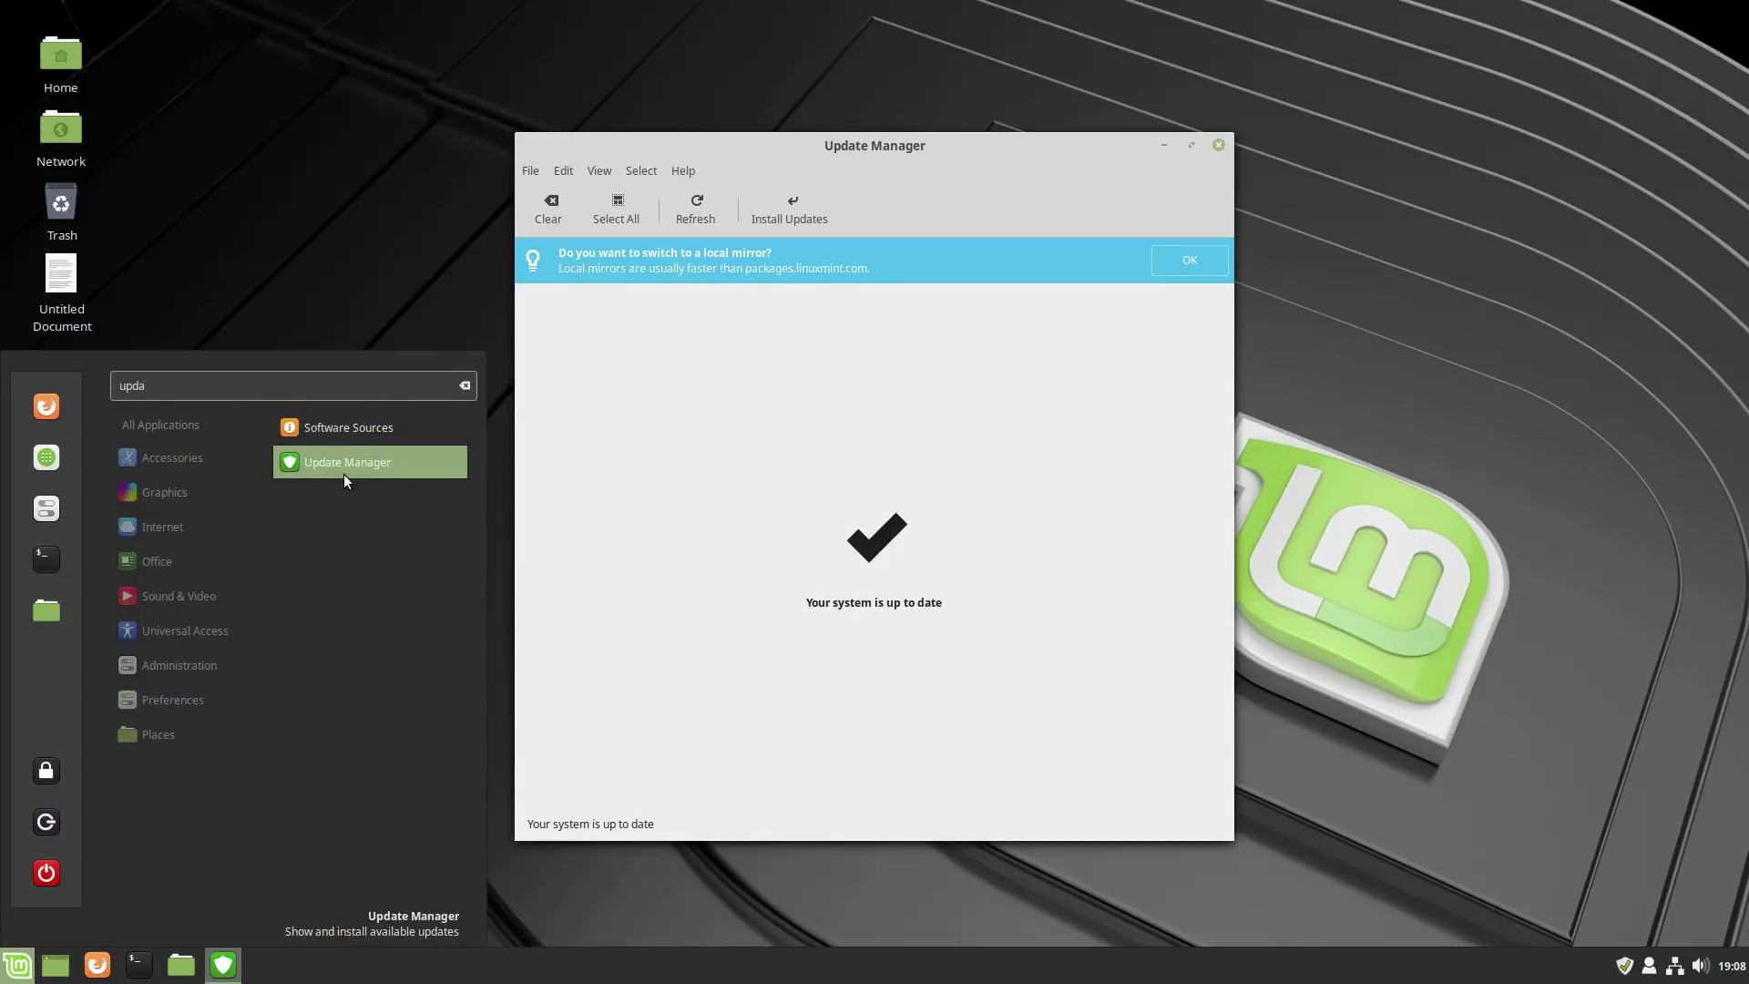
left_click(796, 146)
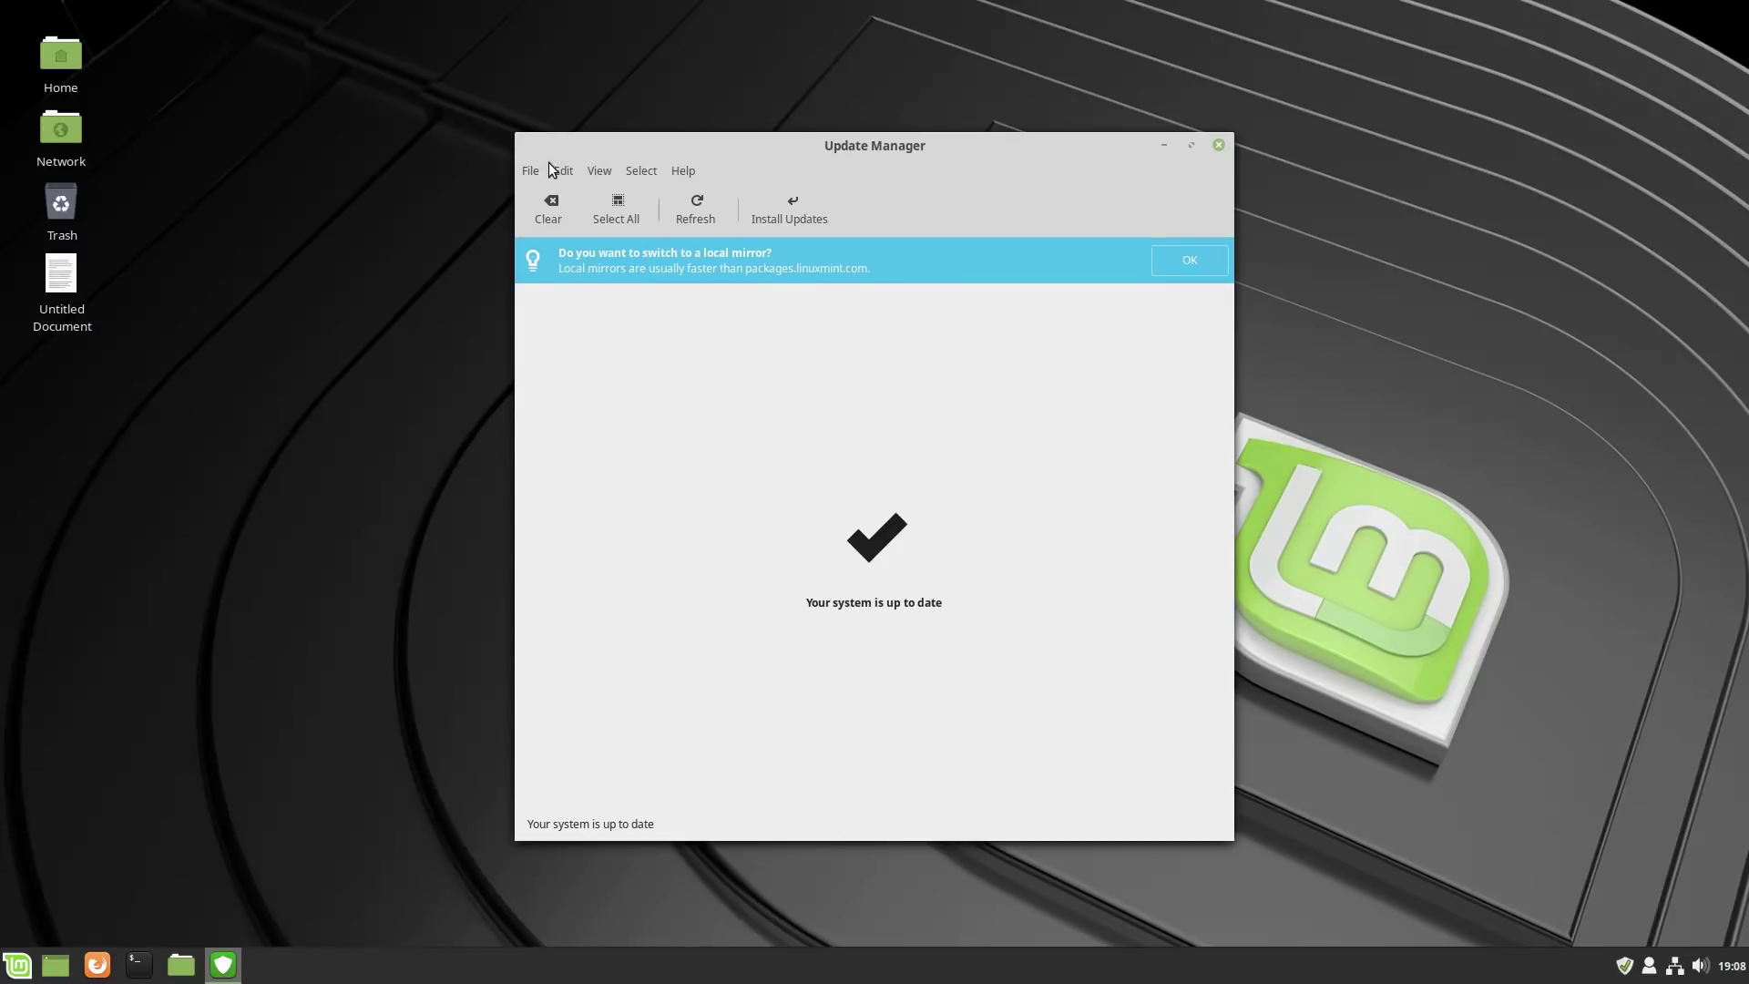
Review the installed Linux kernels list, confirming 4.15.0-42 is active, then close it.
left_click(599, 171)
left_click(634, 273)
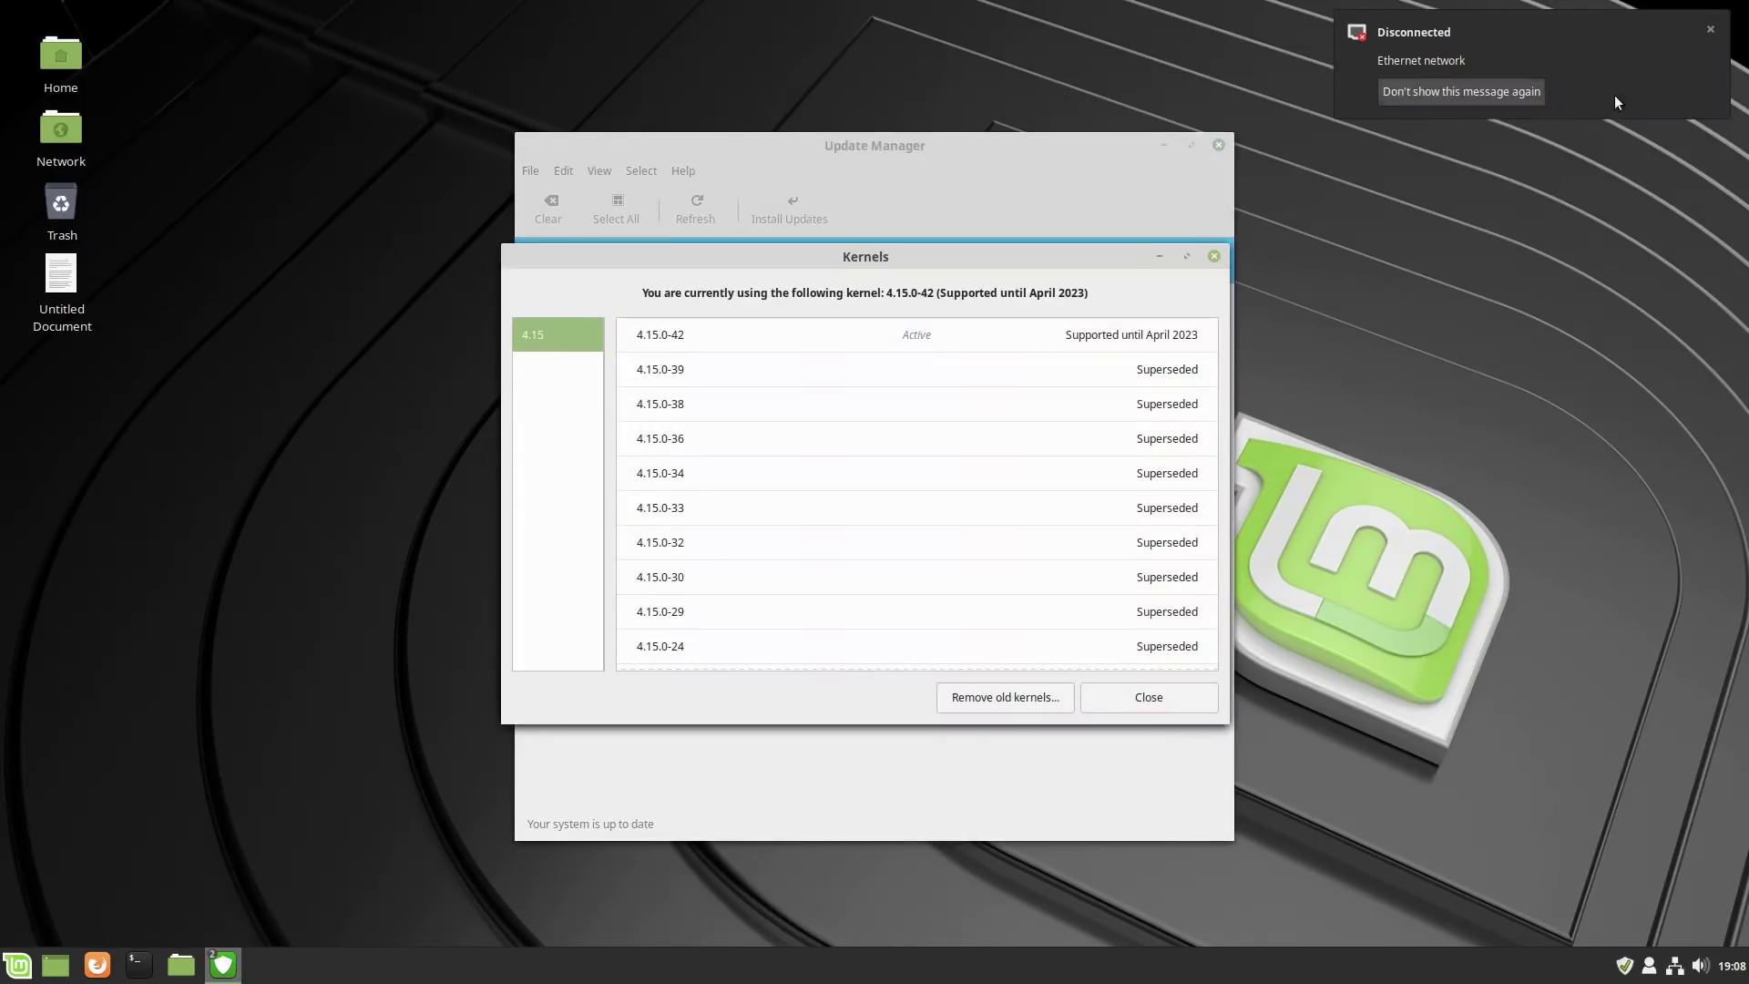
left_click(1711, 29)
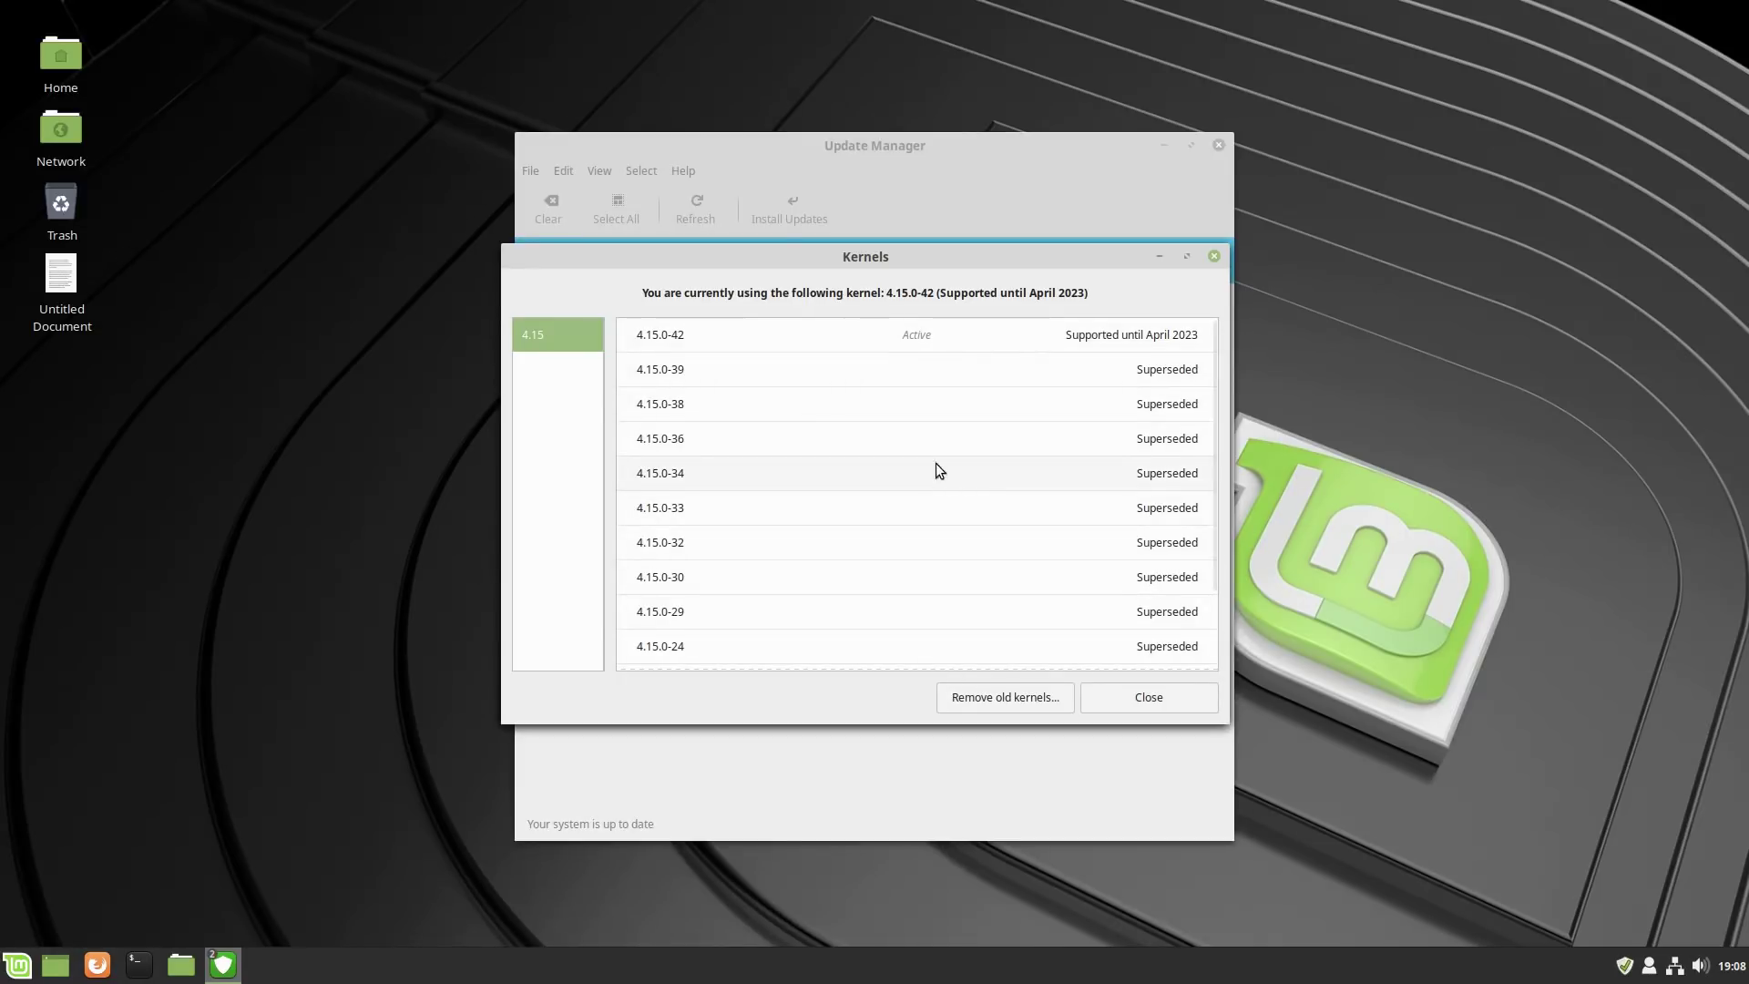
scroll(743, 428, "down", 3)
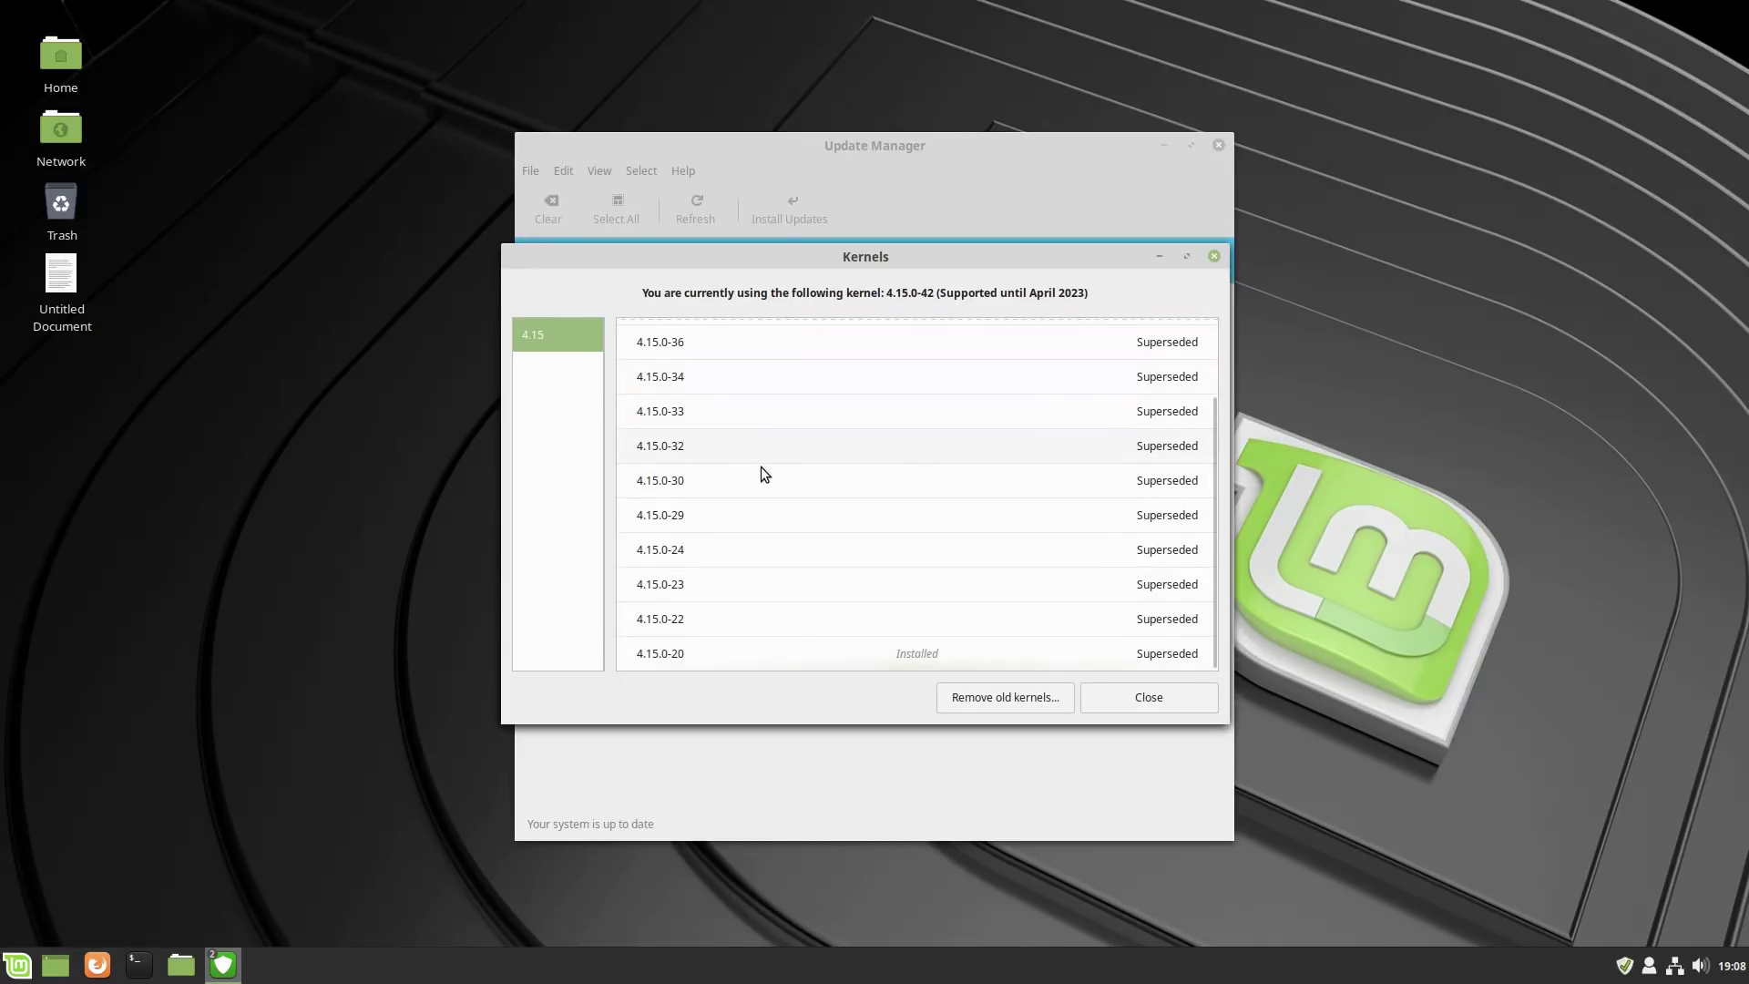
scroll(765, 472, "up", 3)
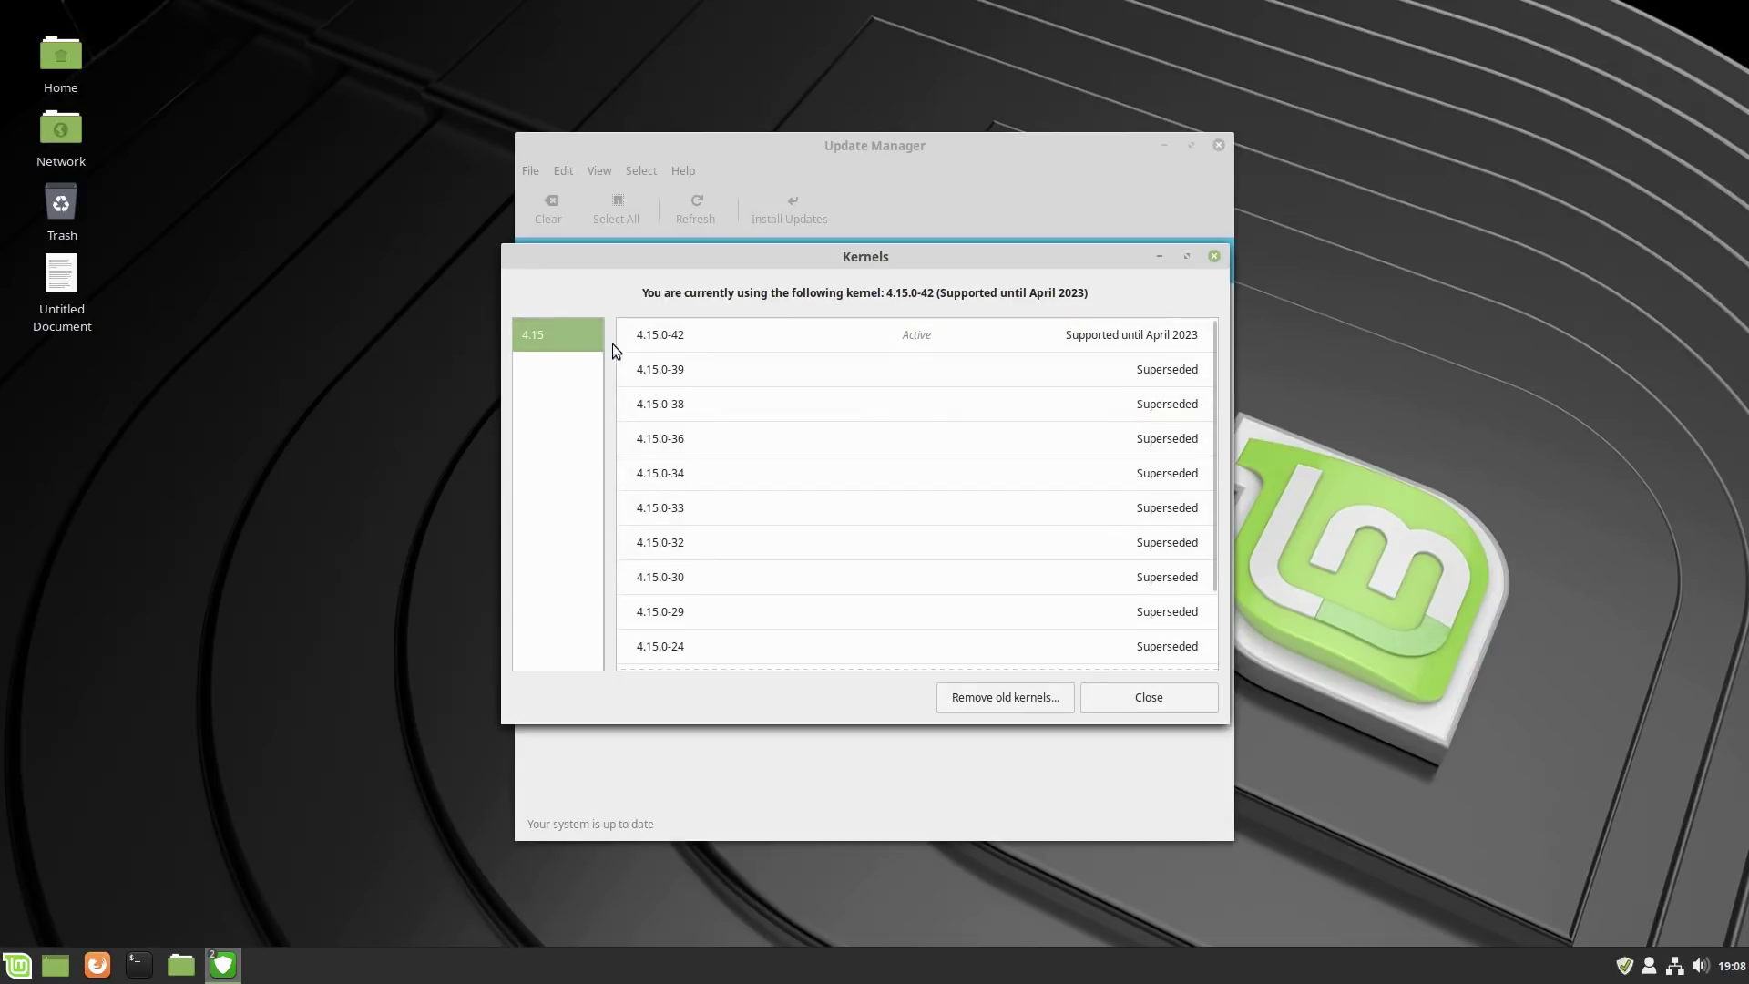
left_click(1180, 702)
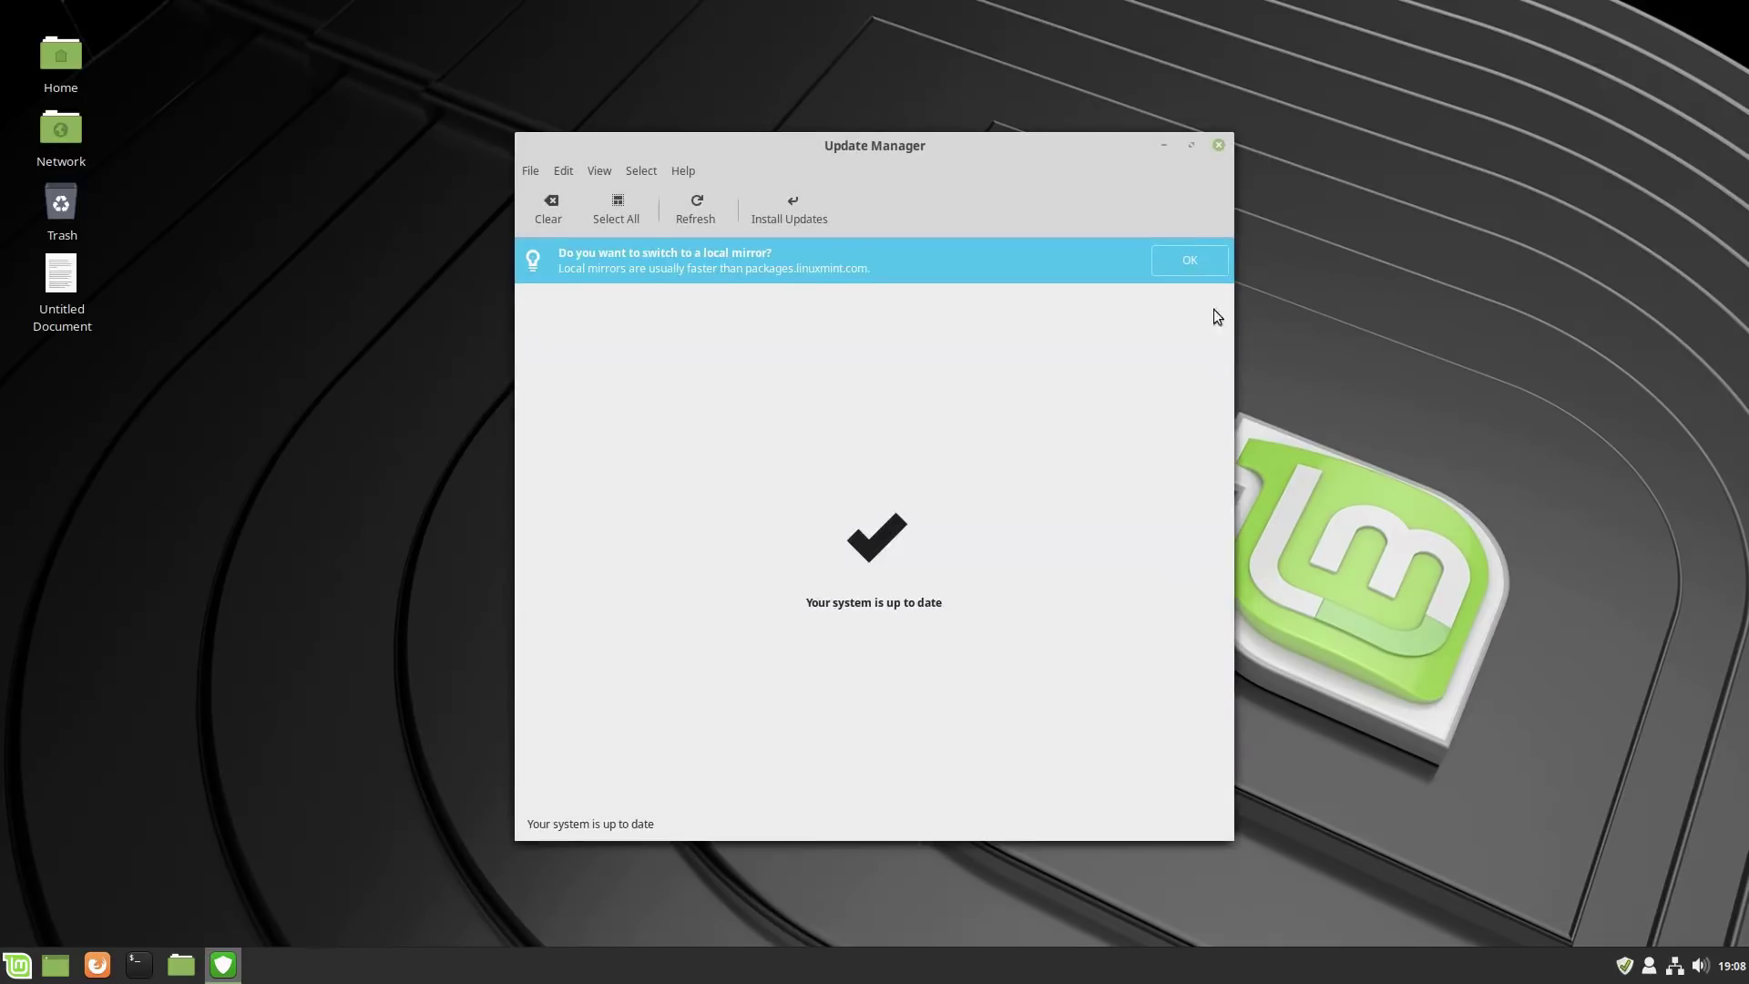
Copy the fossmint Ukuu article link from line 1 of Untitled Document, then close Xed.
left_click(1219, 145)
double_click(63, 281)
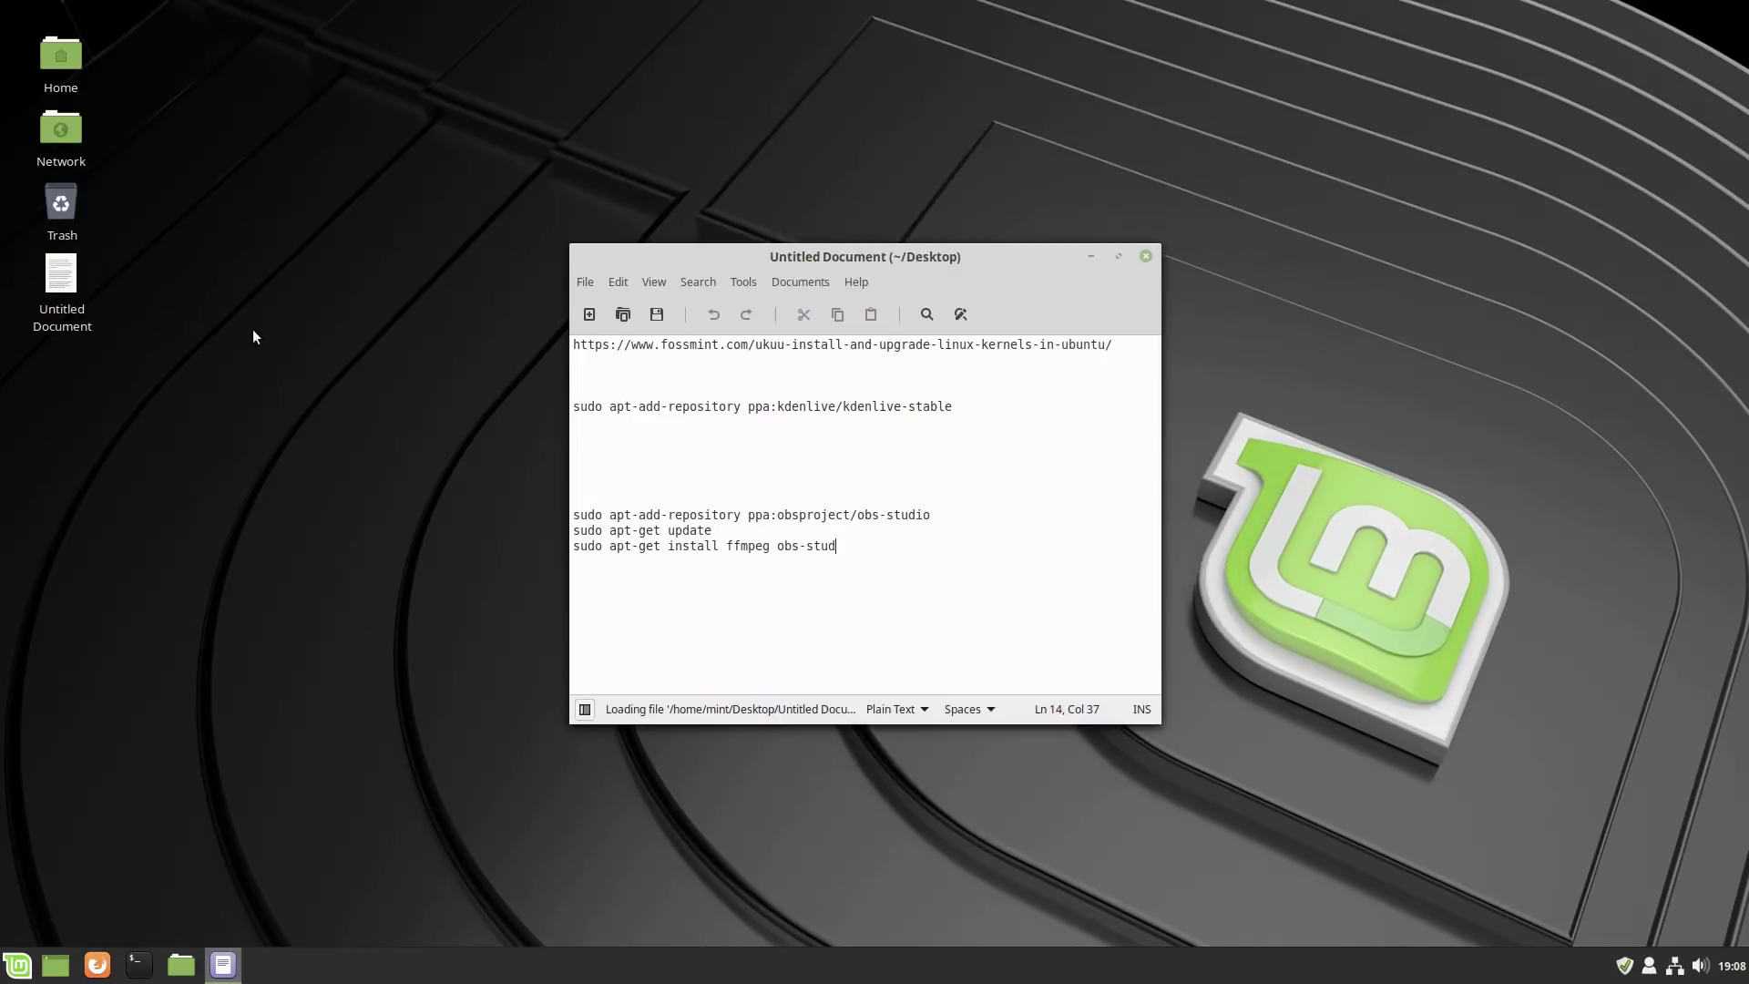
left_click_drag(1140, 349, 508, 338)
key("ctrl+c")
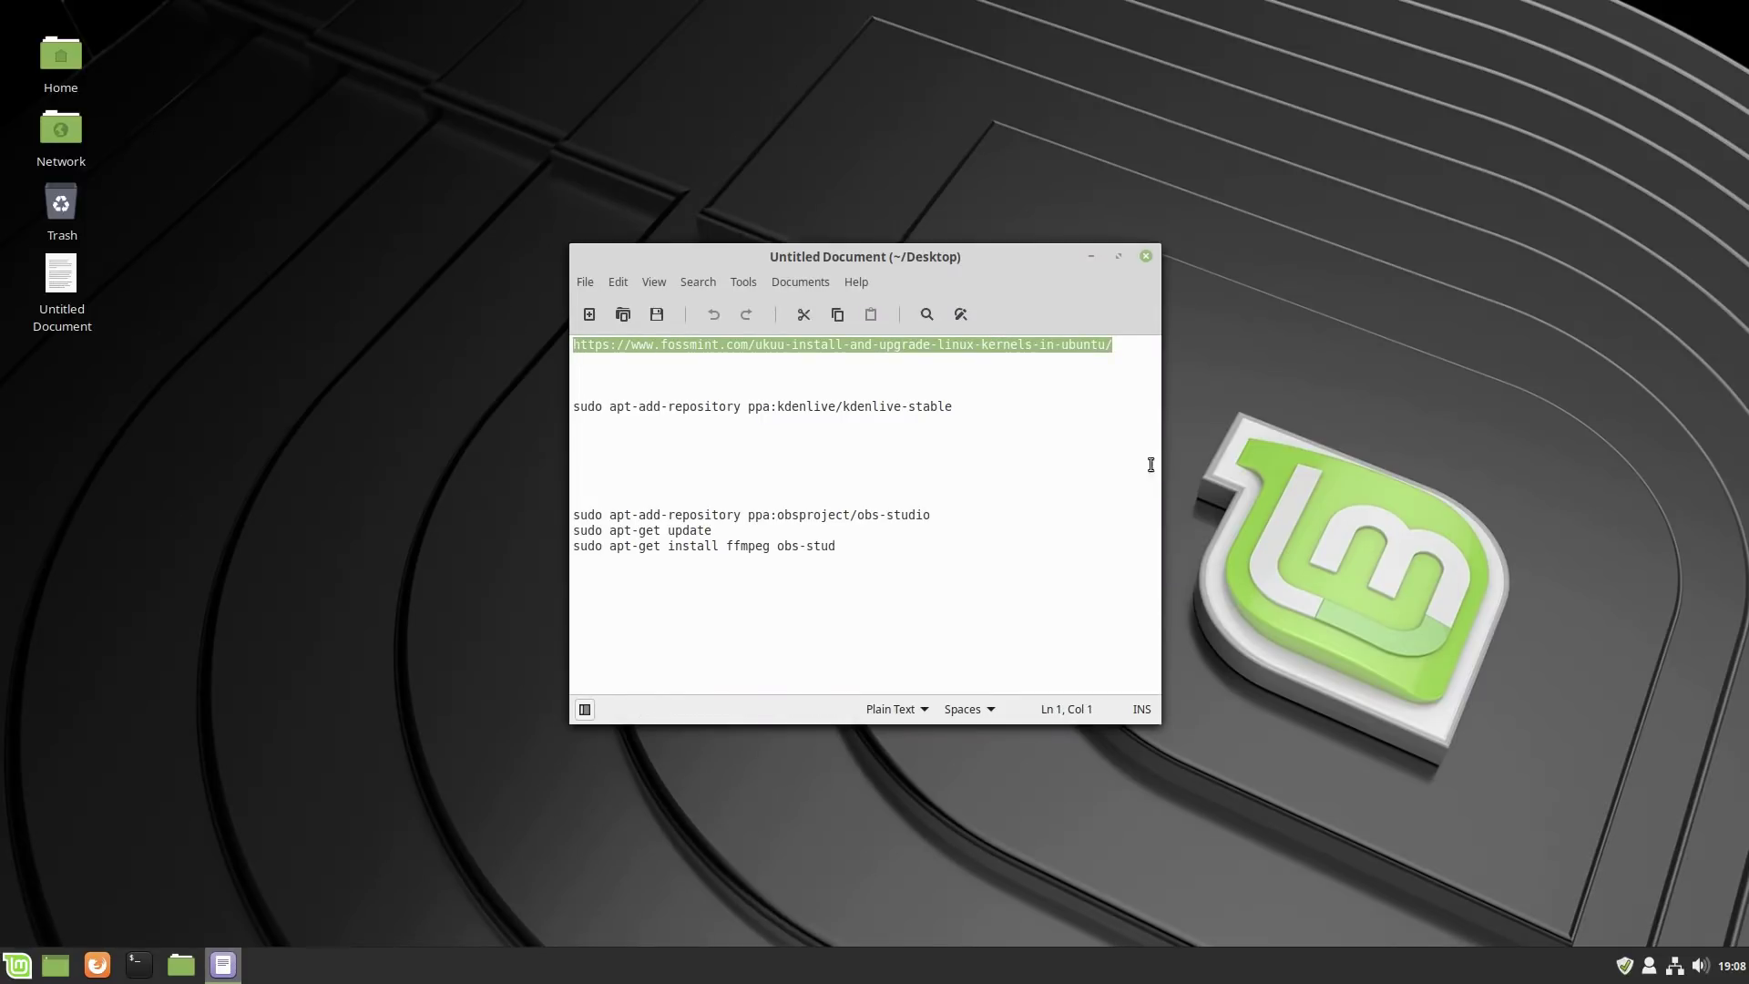
left_click(1145, 257)
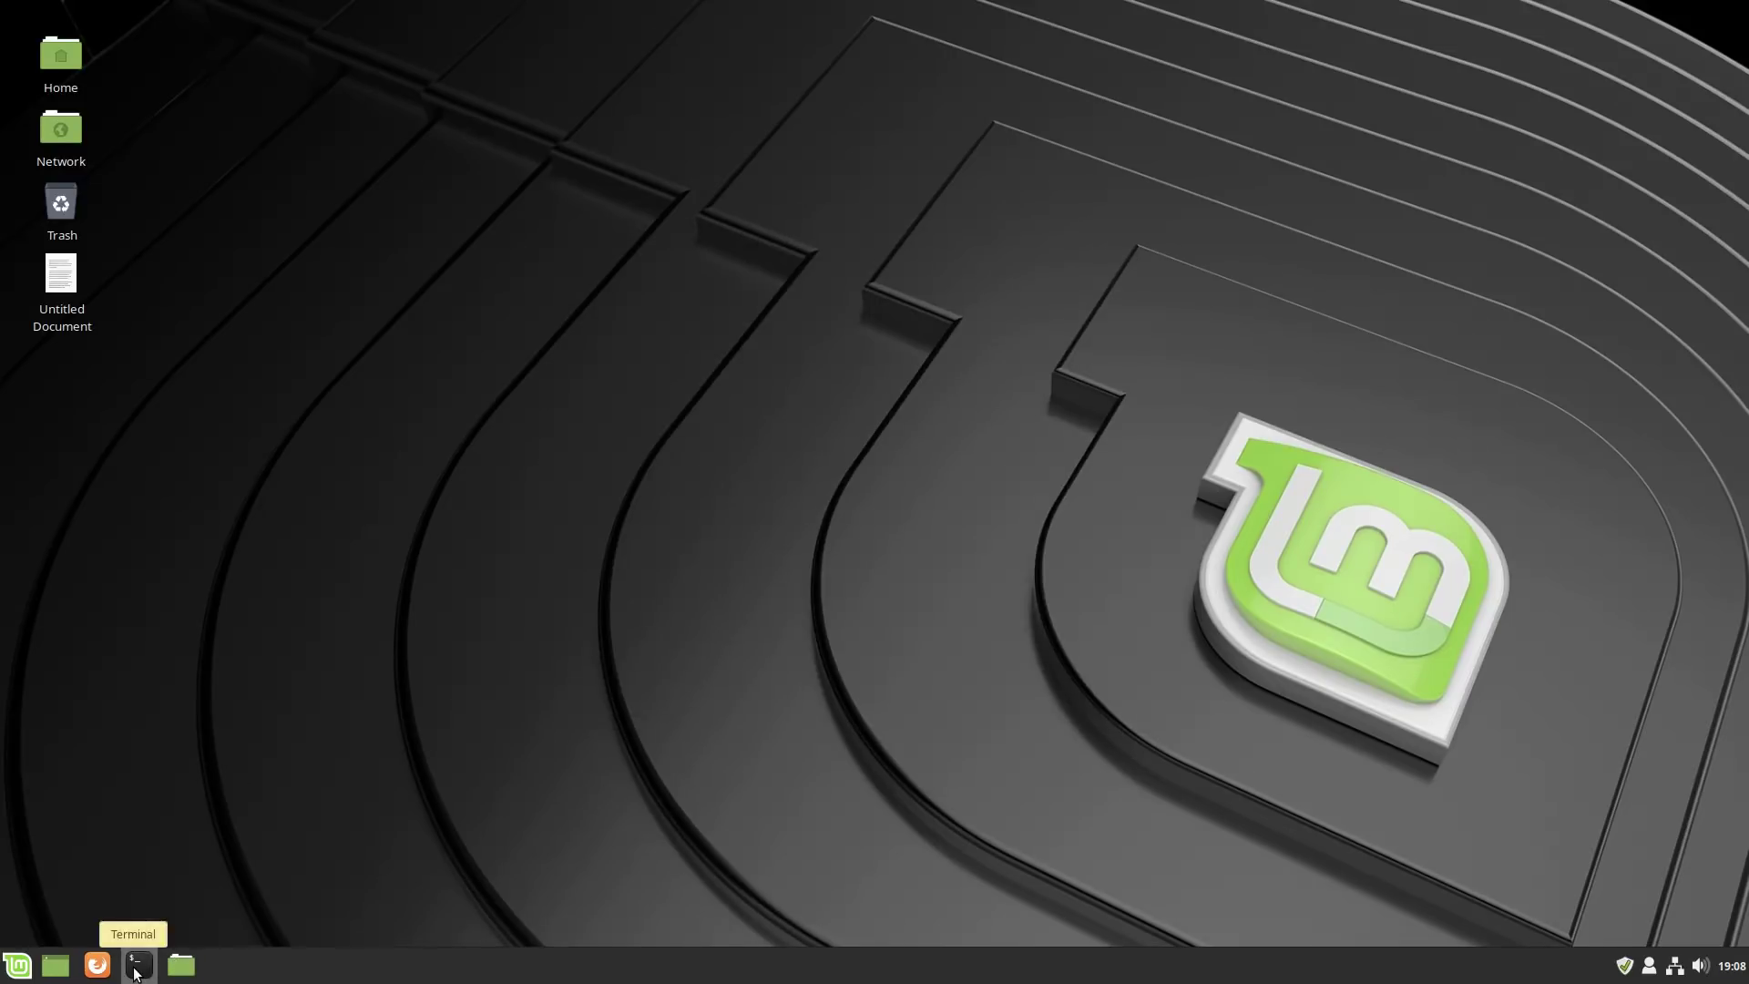
left_click(98, 964)
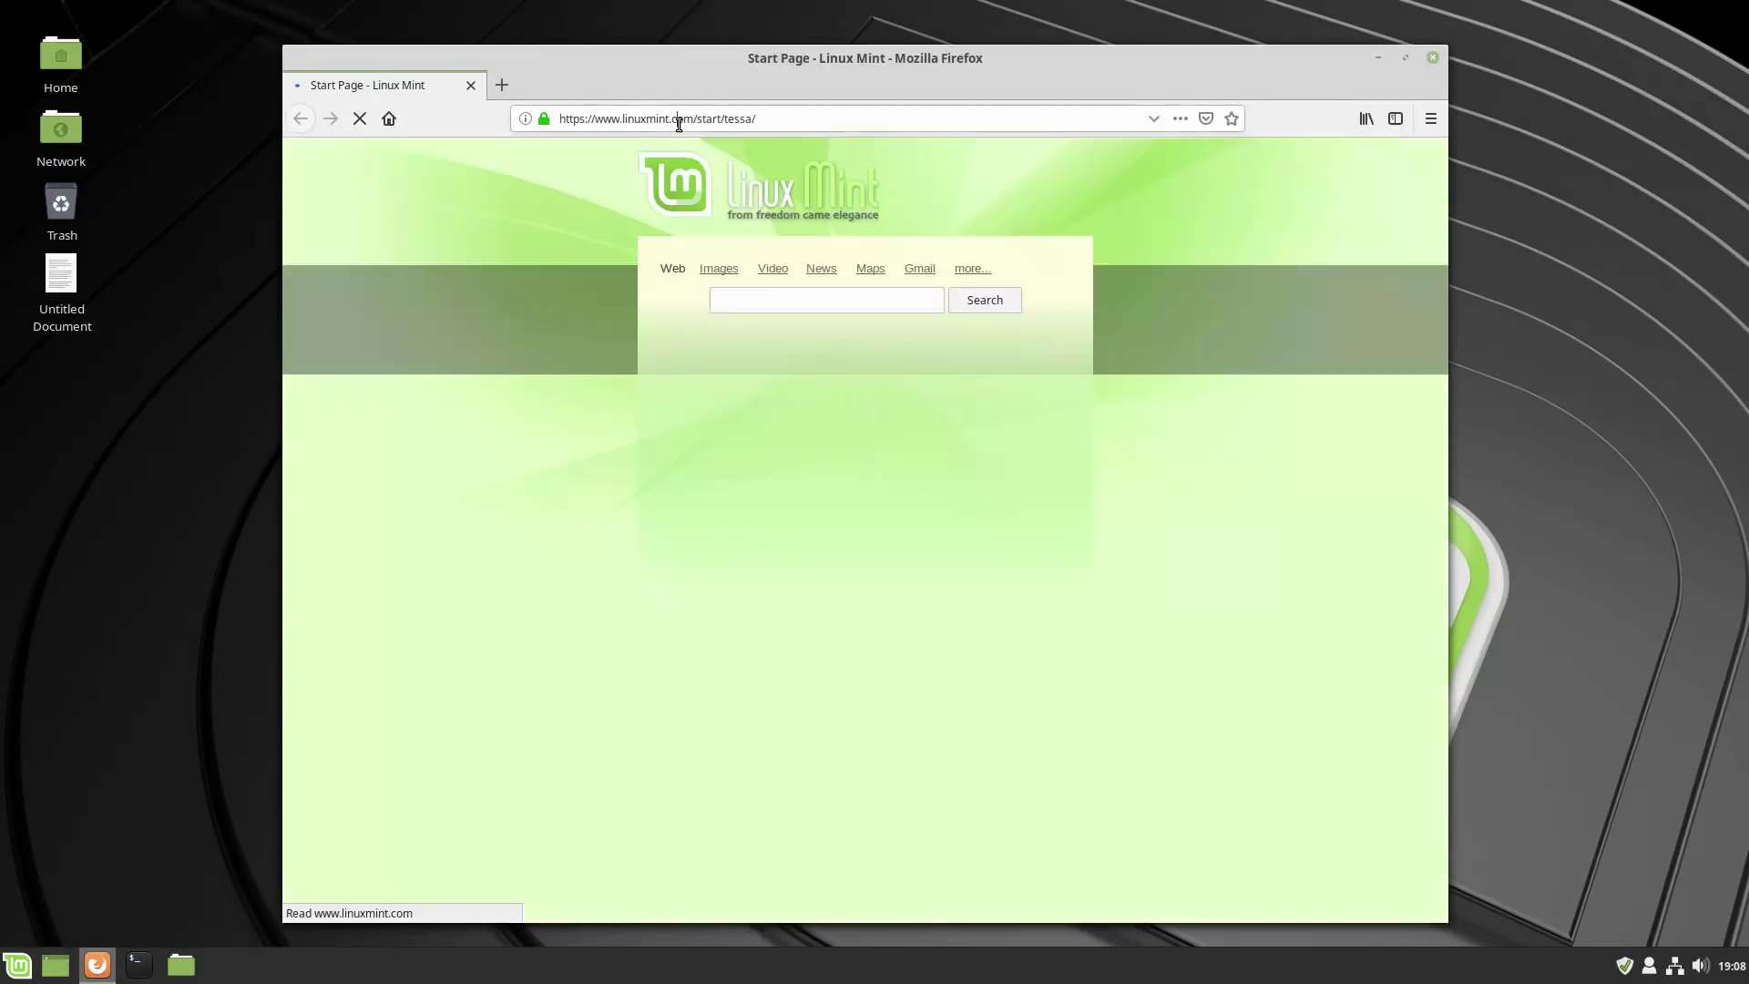
Load the copied fossmint Ukuu article link in Firefox's address bar.
left_click(808, 129)
key("ctrl+v")
key("Return")
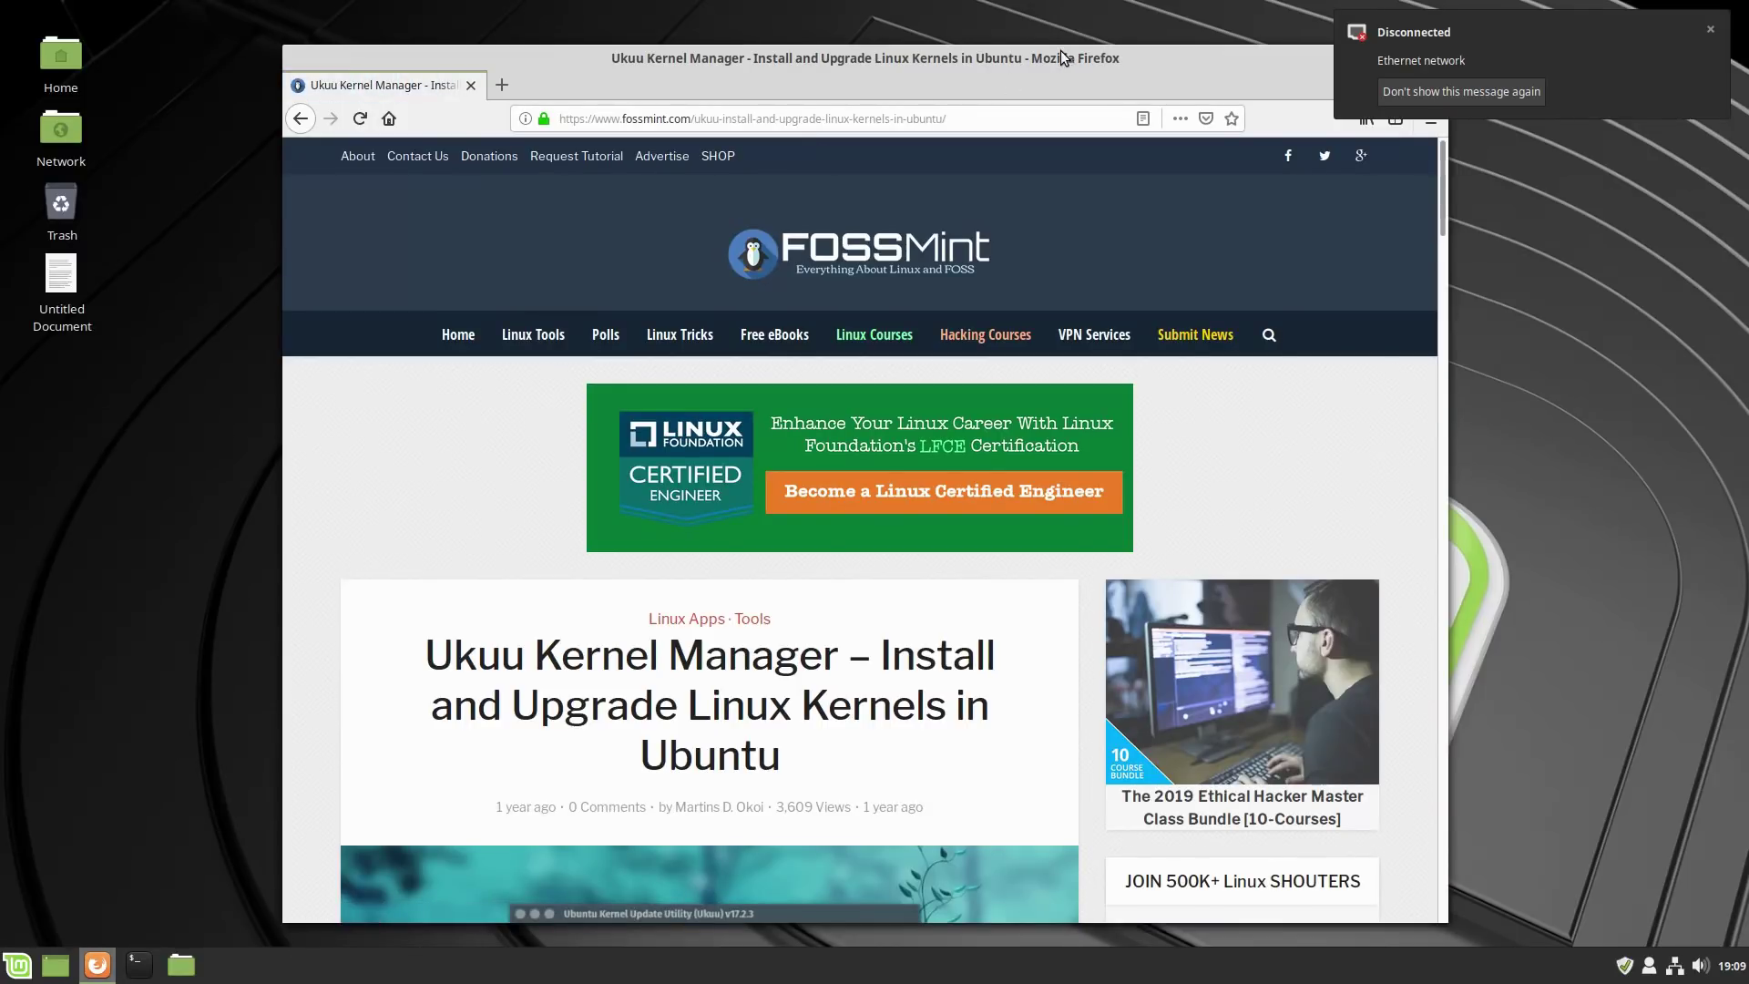
left_click_drag(1060, 51, 918, 35)
Copy the install command 'sudo apt-add-repository -y ppa:teejee2008/ppa' from the article.
scroll(862, 538, "down", 5)
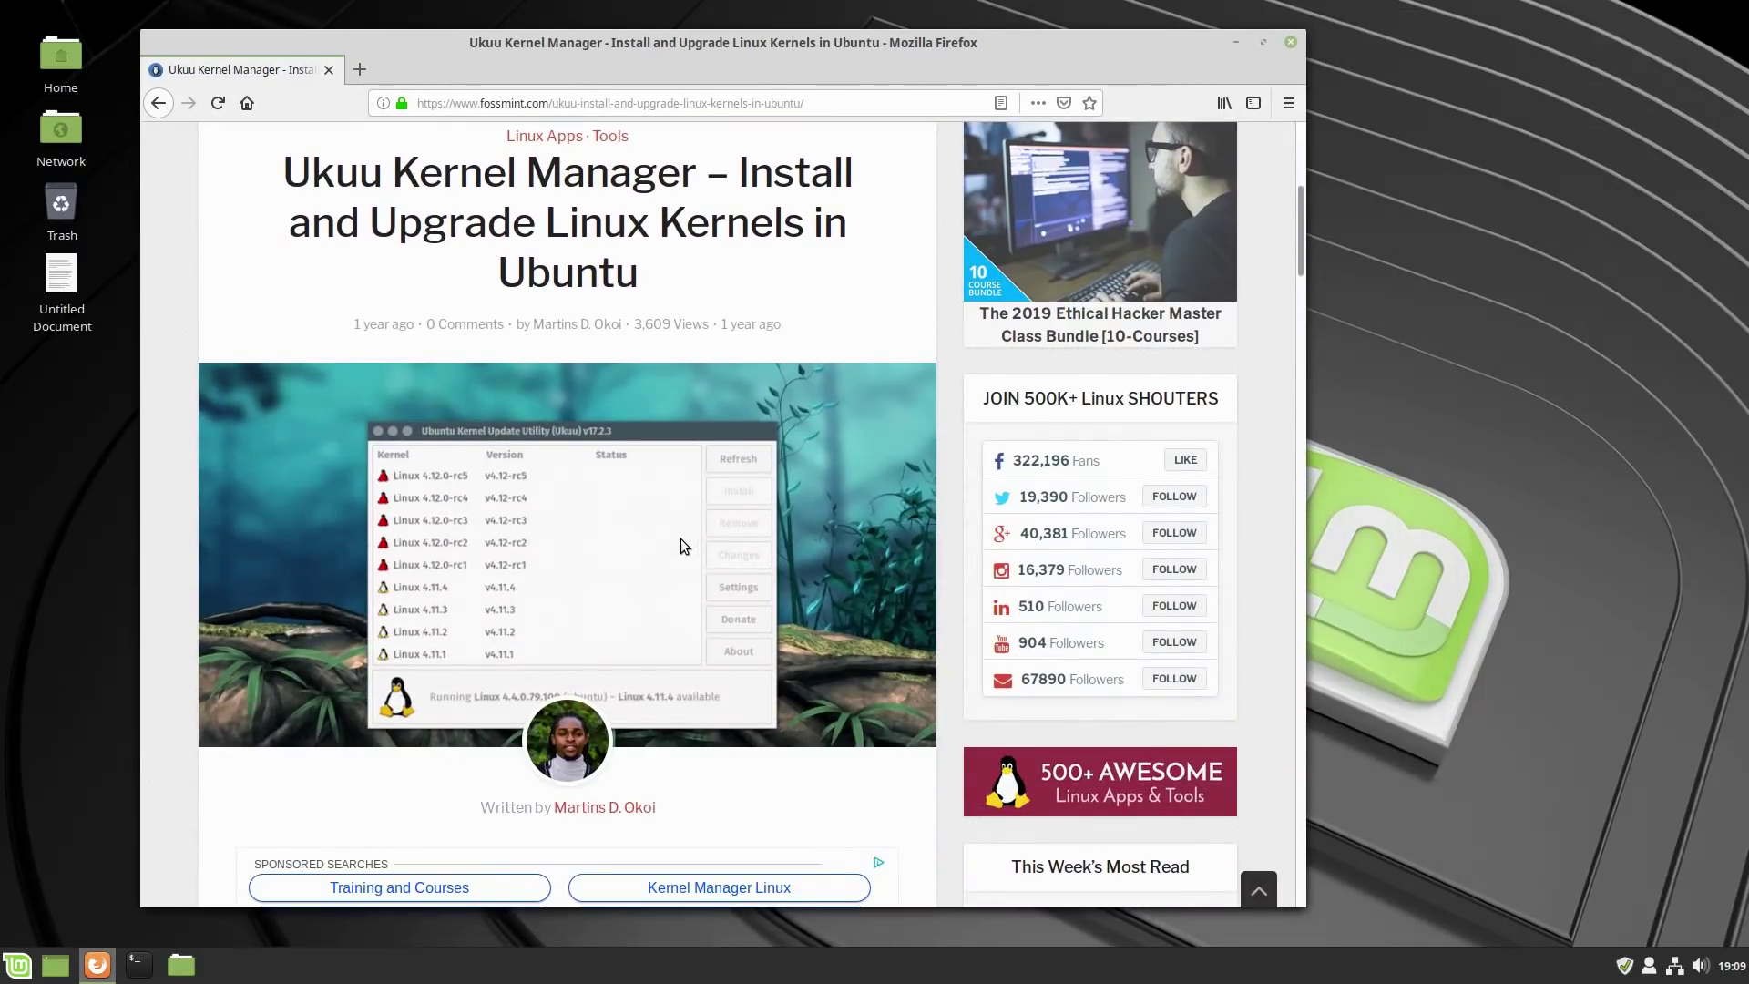
scroll(672, 538, "down", 6)
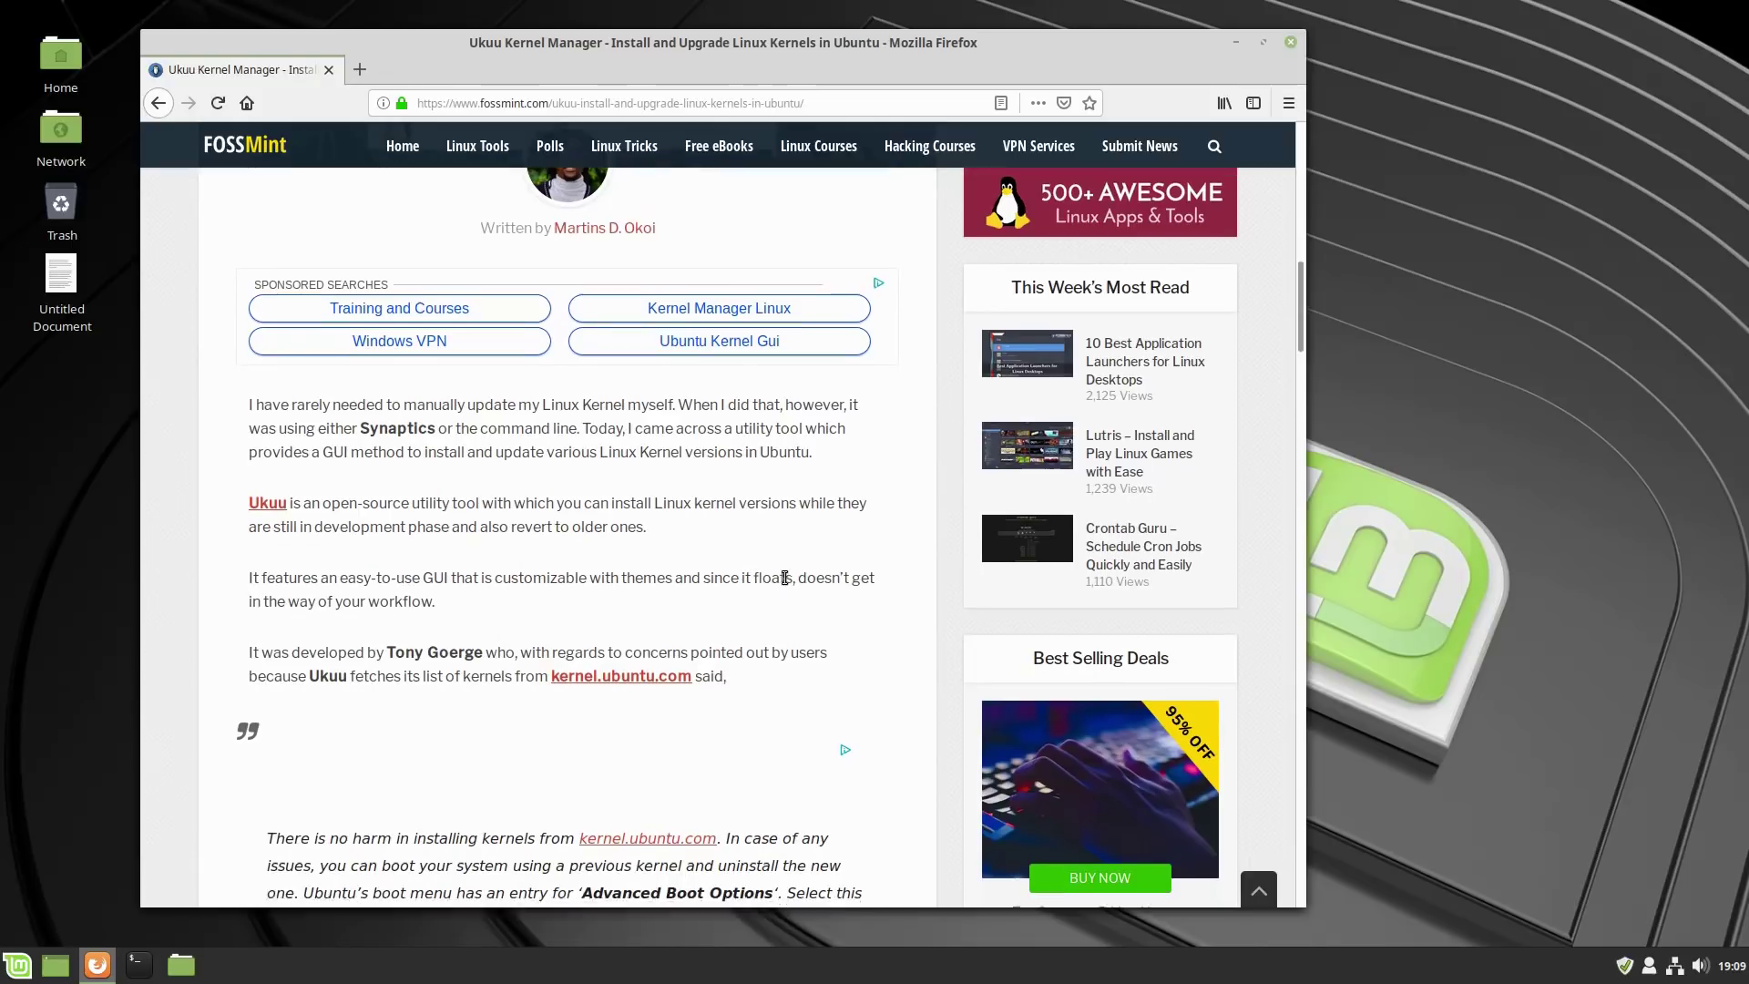
scroll(784, 577, "down", 5)
scroll(779, 582, "down", 4)
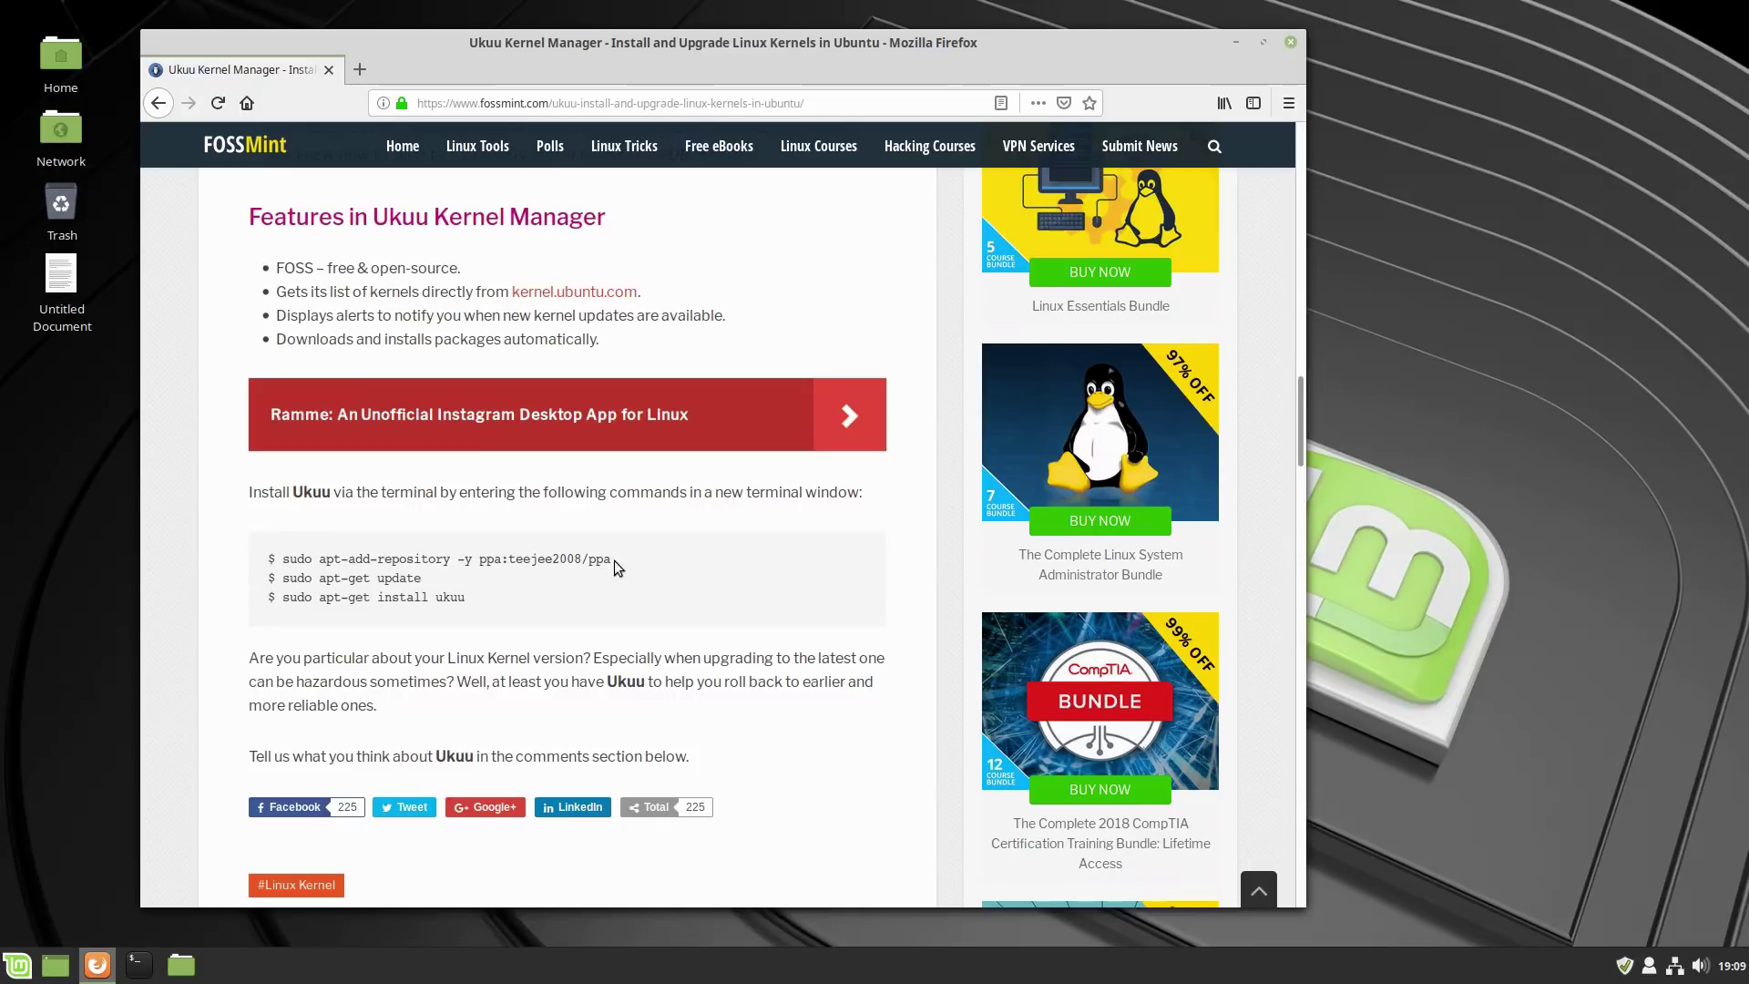
left_click_drag(616, 559, 283, 563)
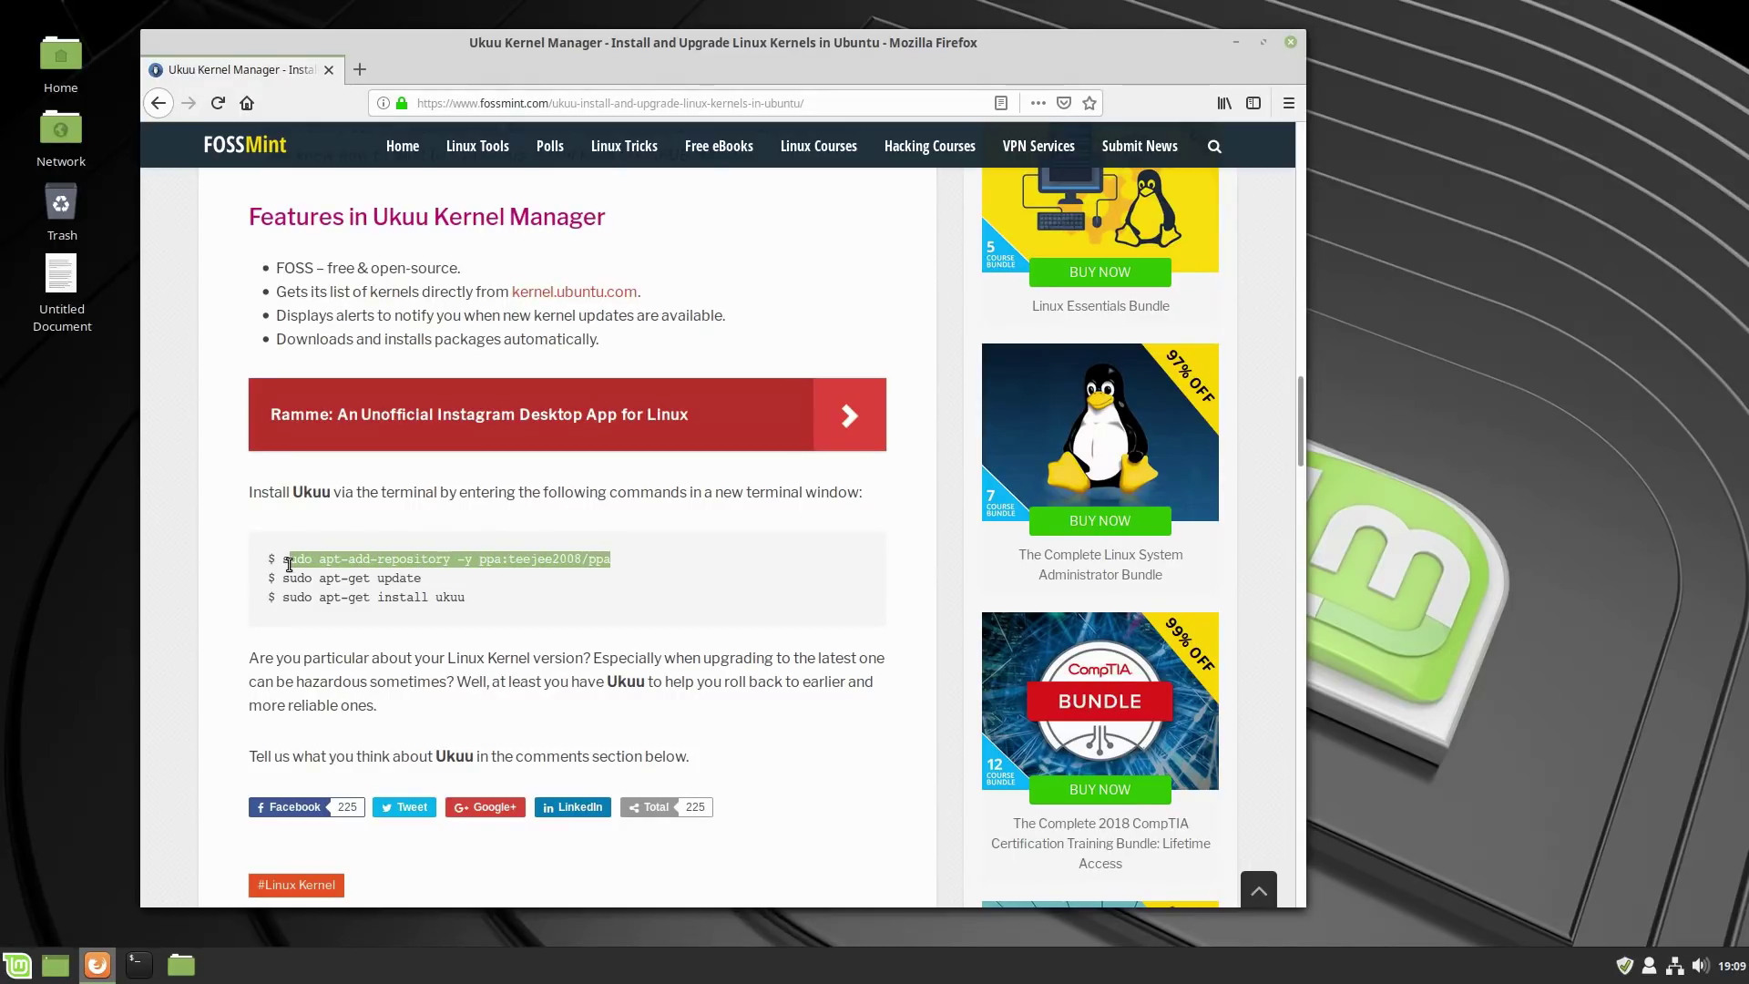
right_click(297, 562)
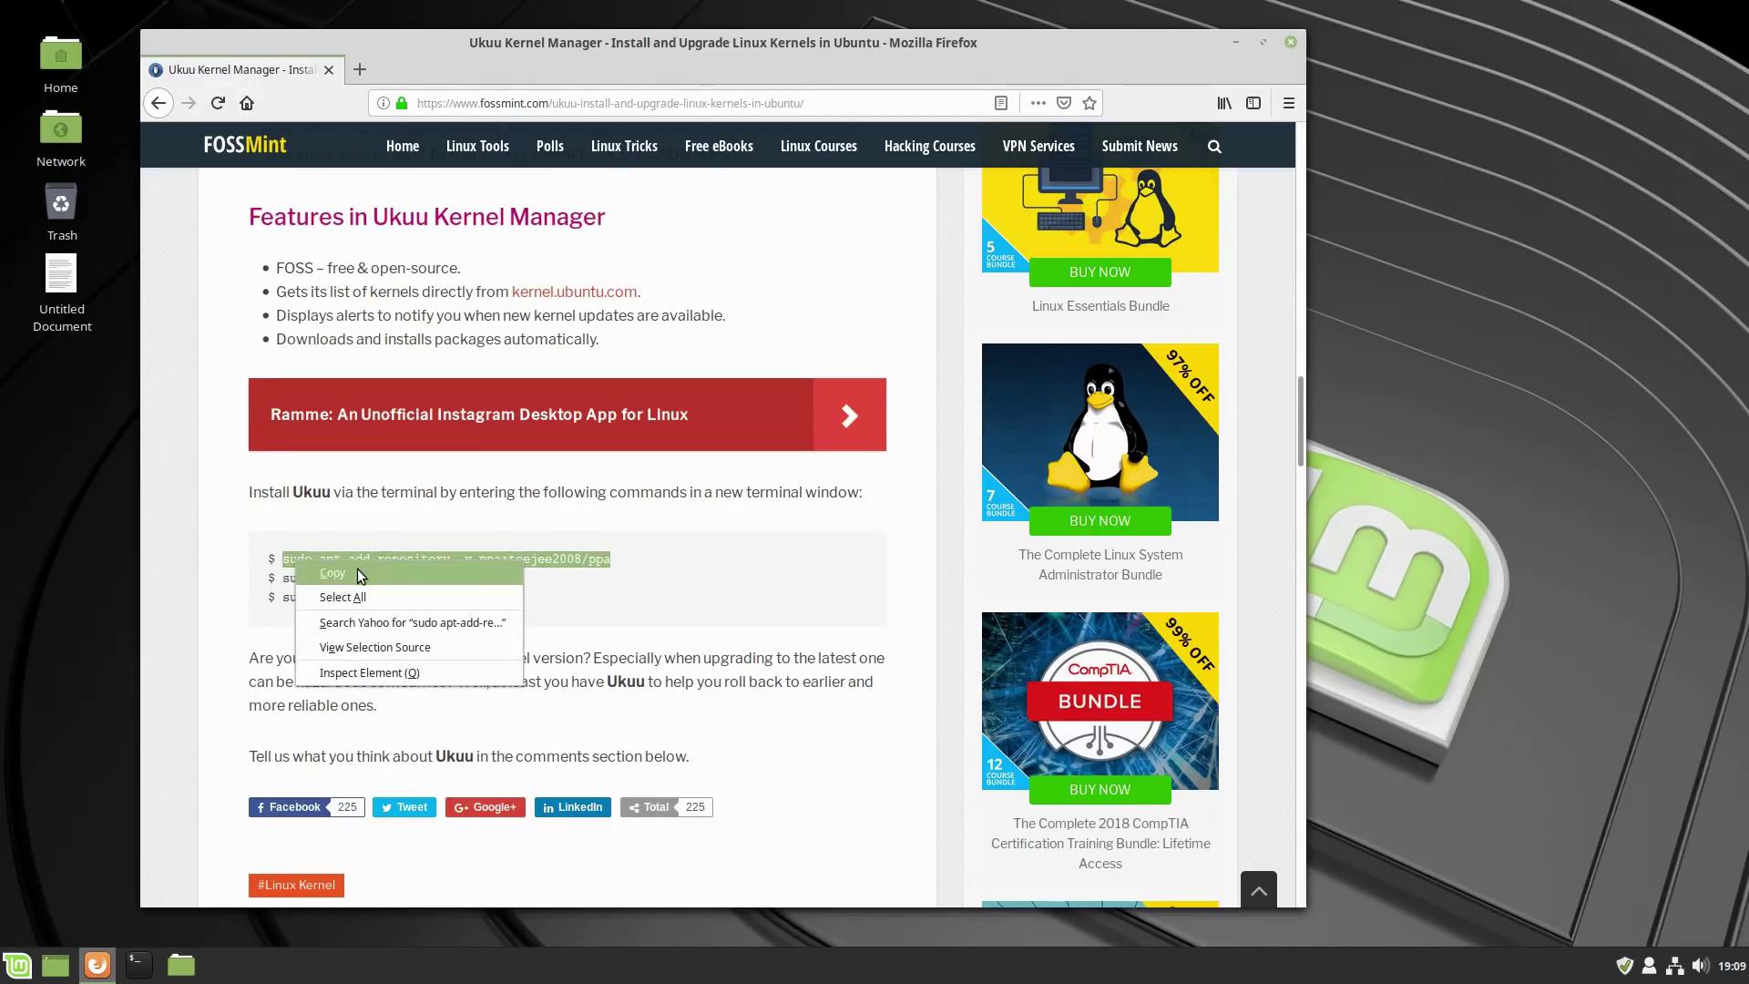
left_click(335, 572)
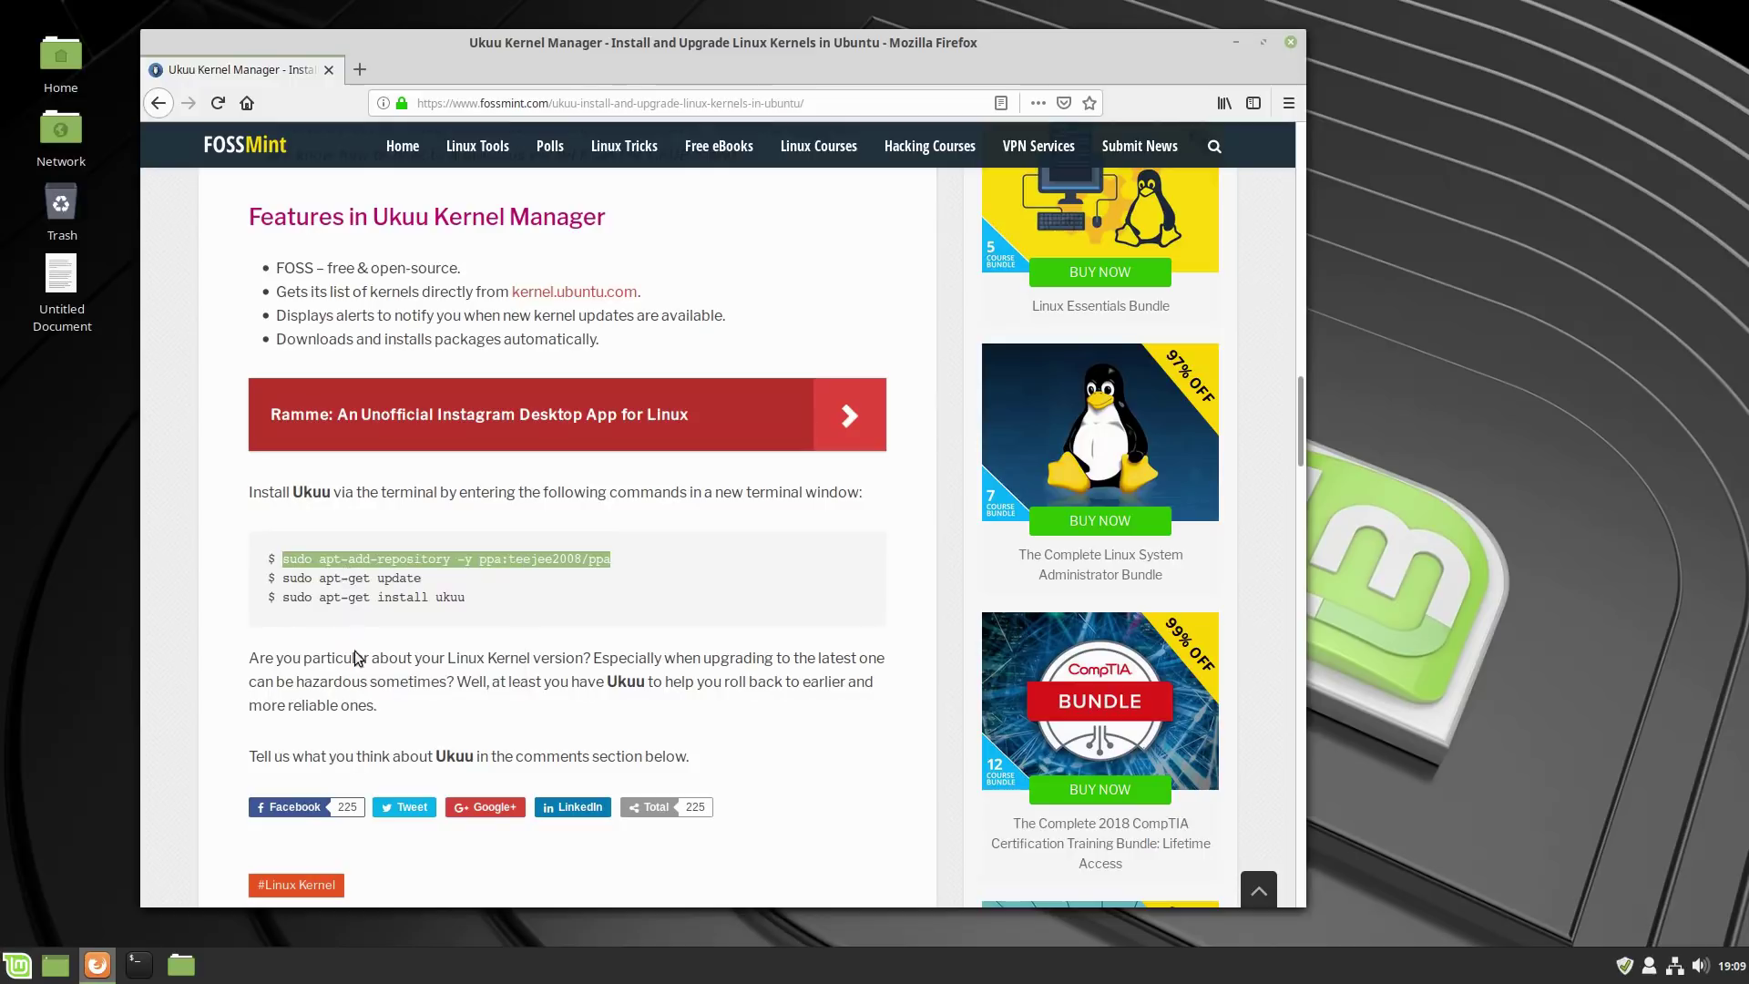
left_click(135, 975)
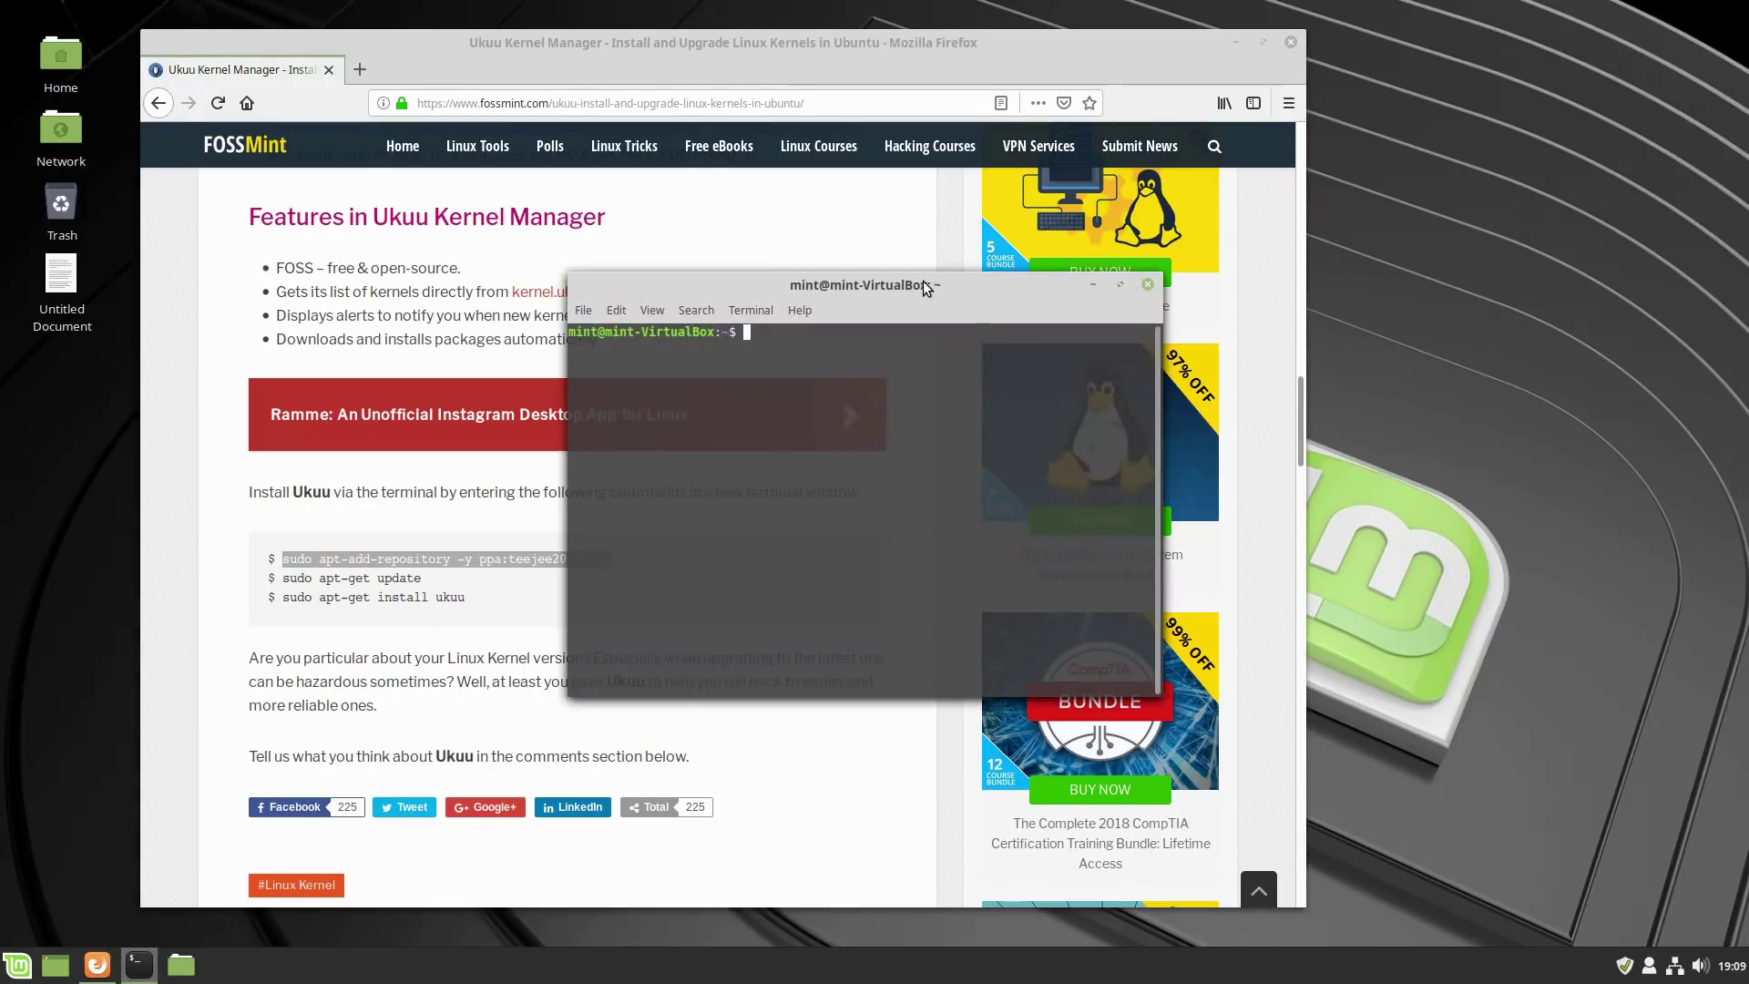
Run 'sudo apt-add-repository -y ppa:teejee2008/ppa' in the terminal to add the PPA.
left_click_drag(936, 280, 1296, 244)
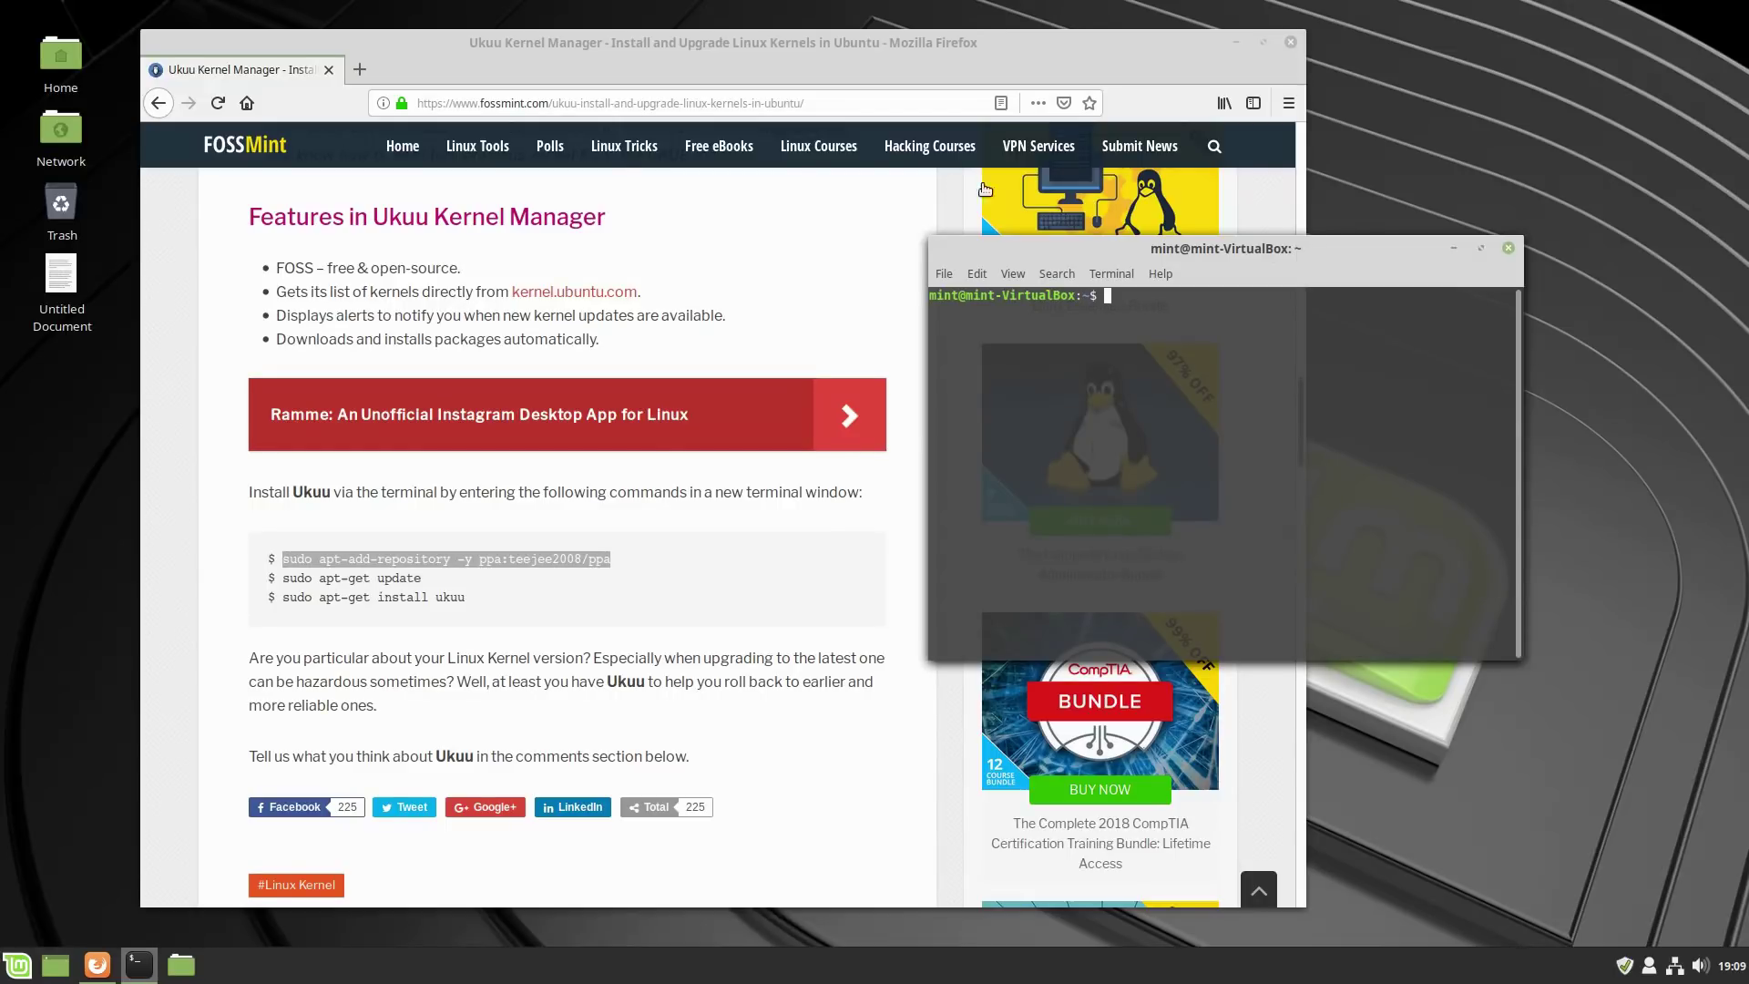
left_click(783, 43)
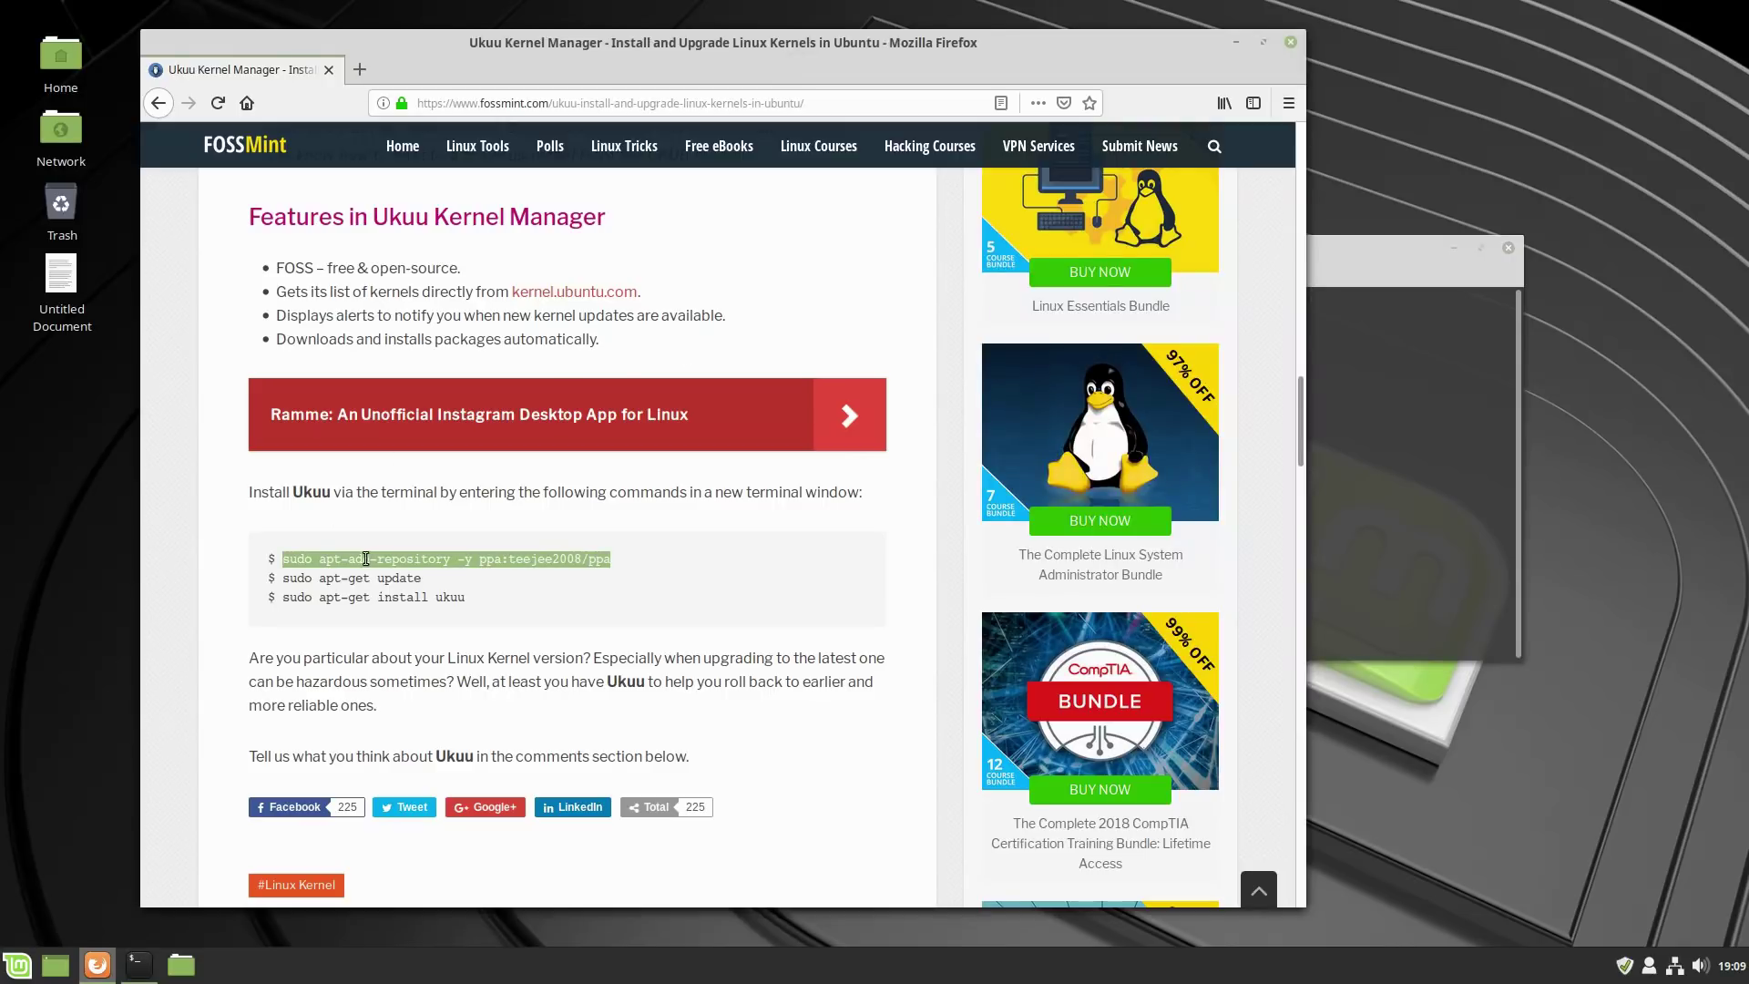
left_click(326, 558)
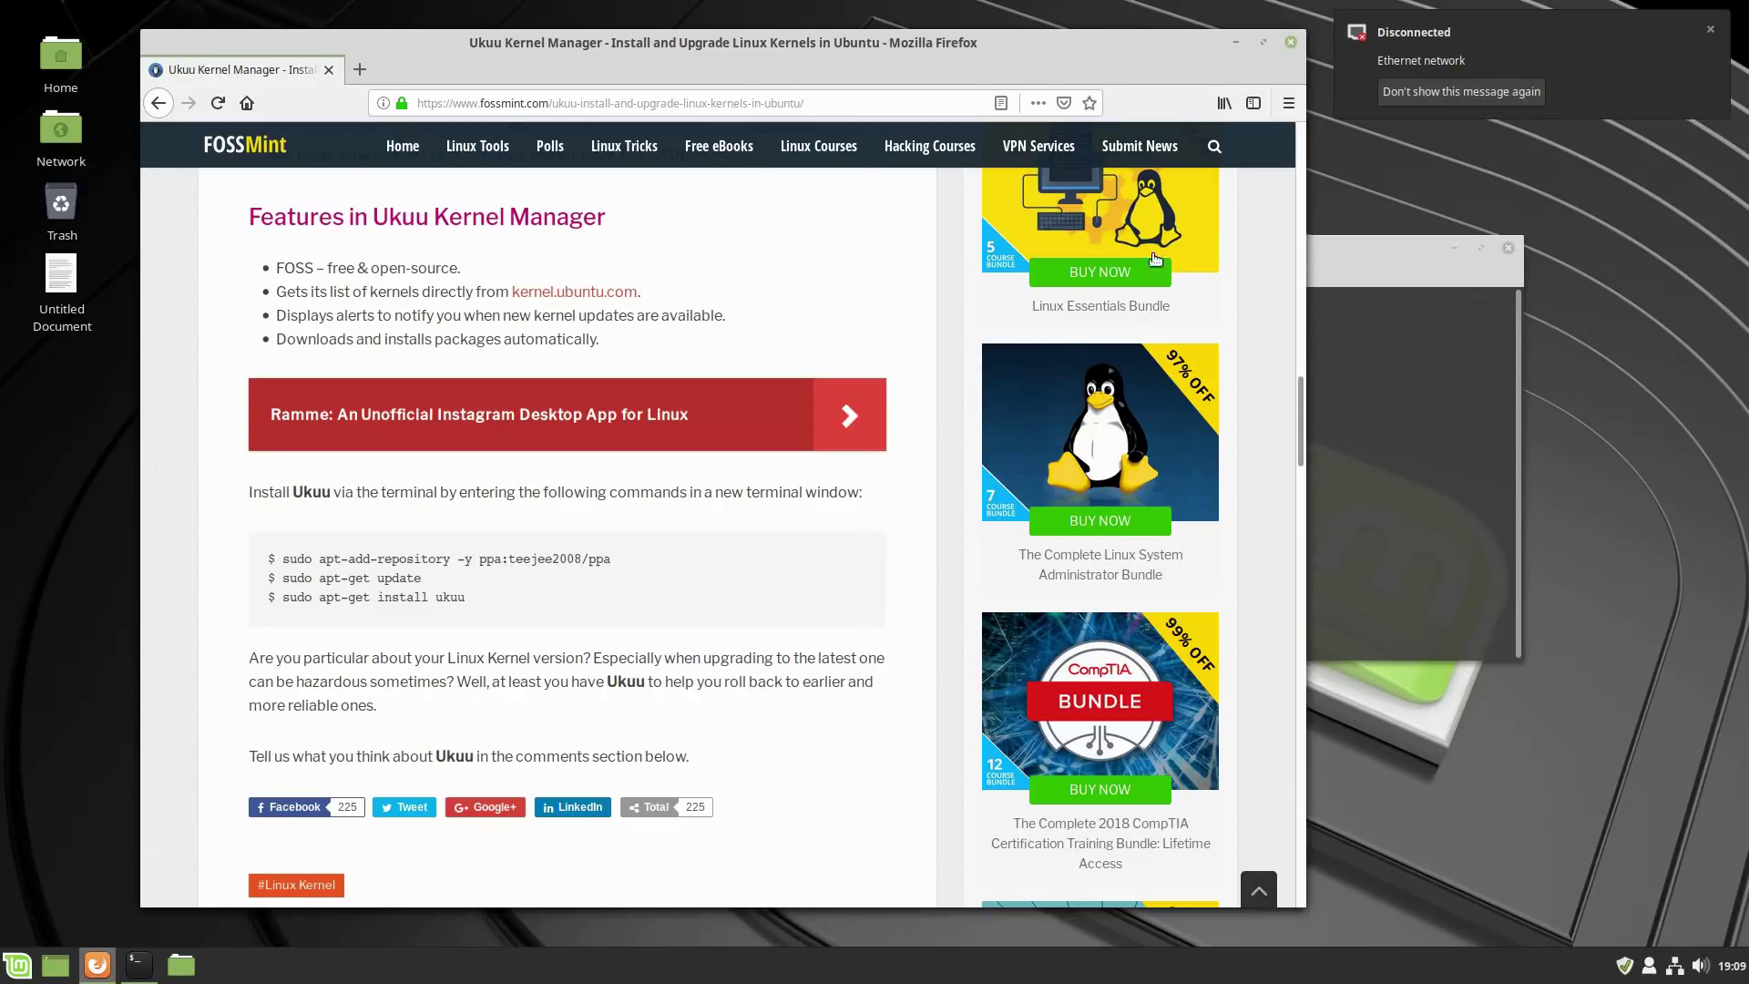
left_click(1339, 247)
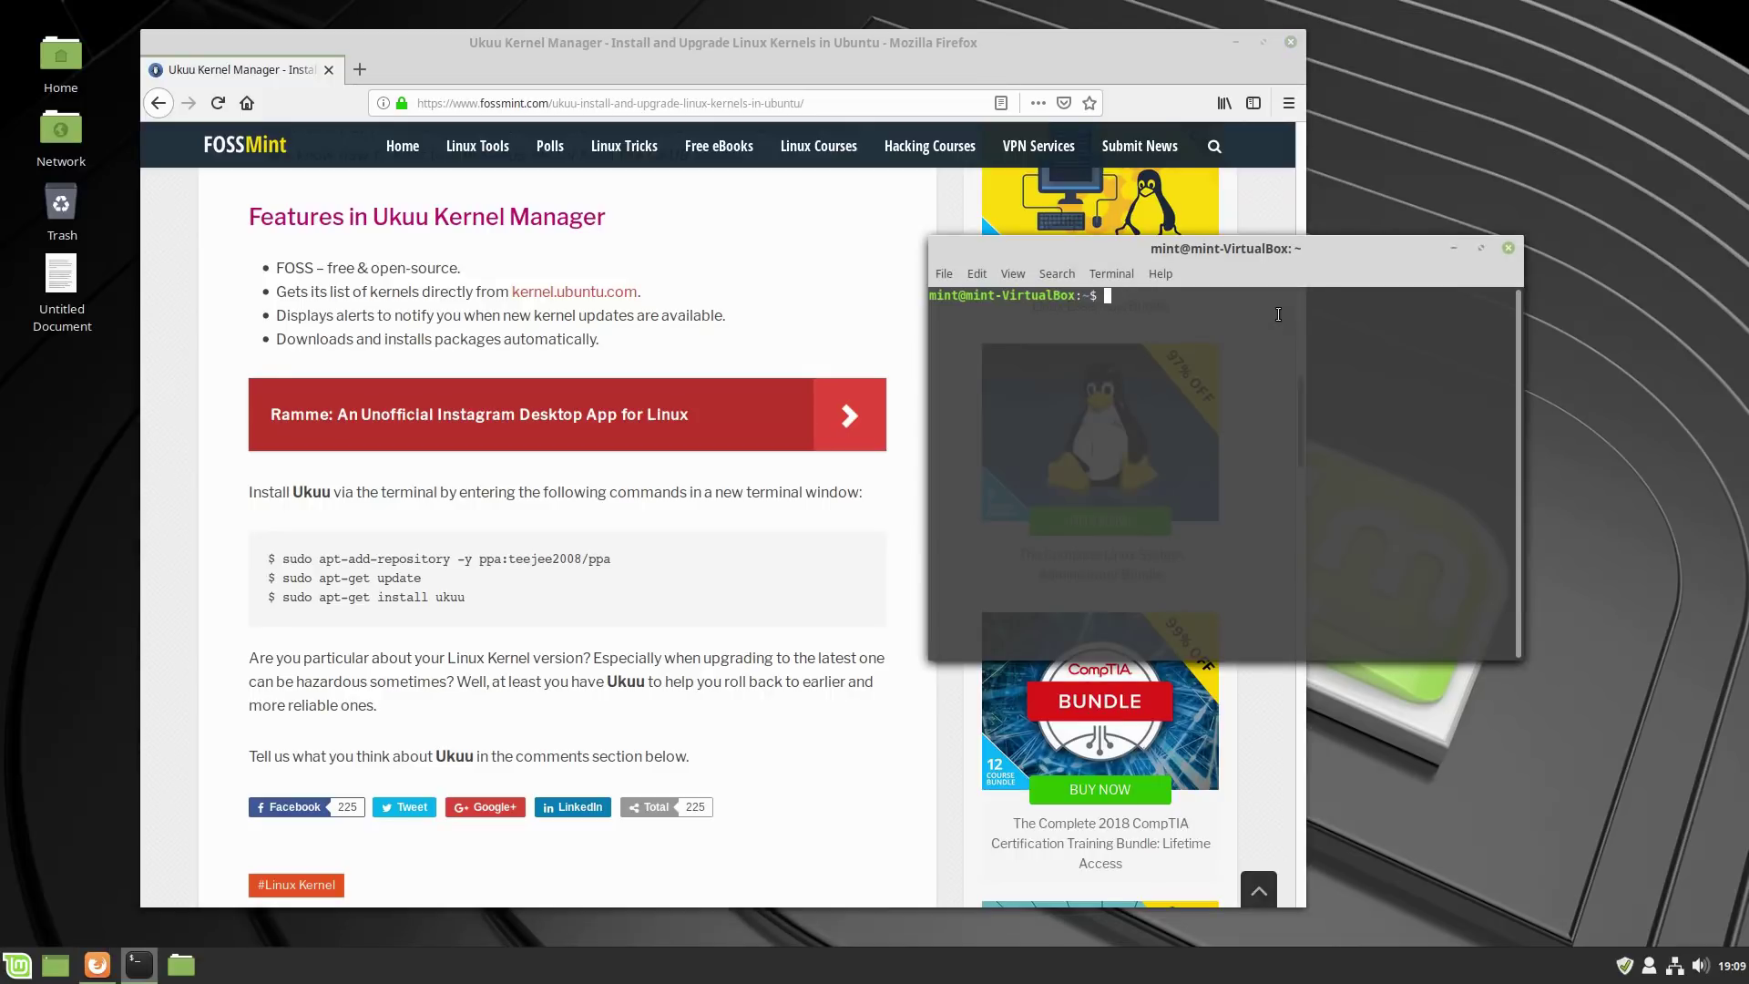
type("sudo apt-add-repository -y ppa:teejee2008/ppa")
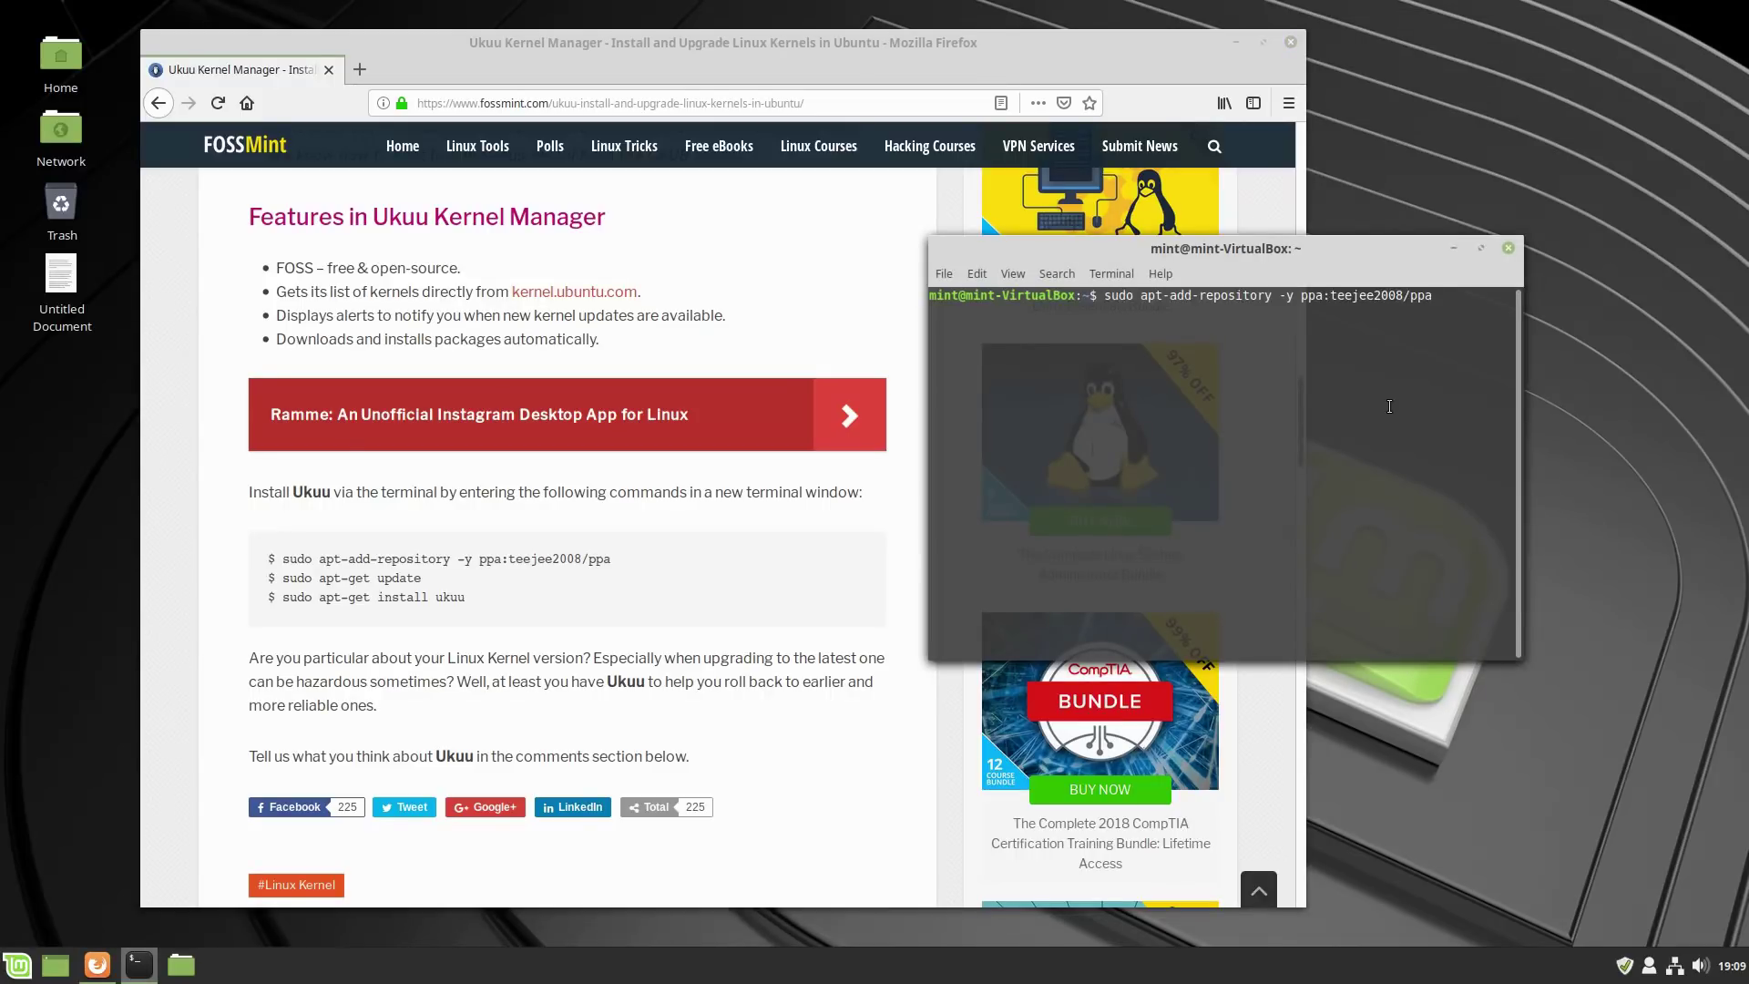
key("Return")
key("Return")
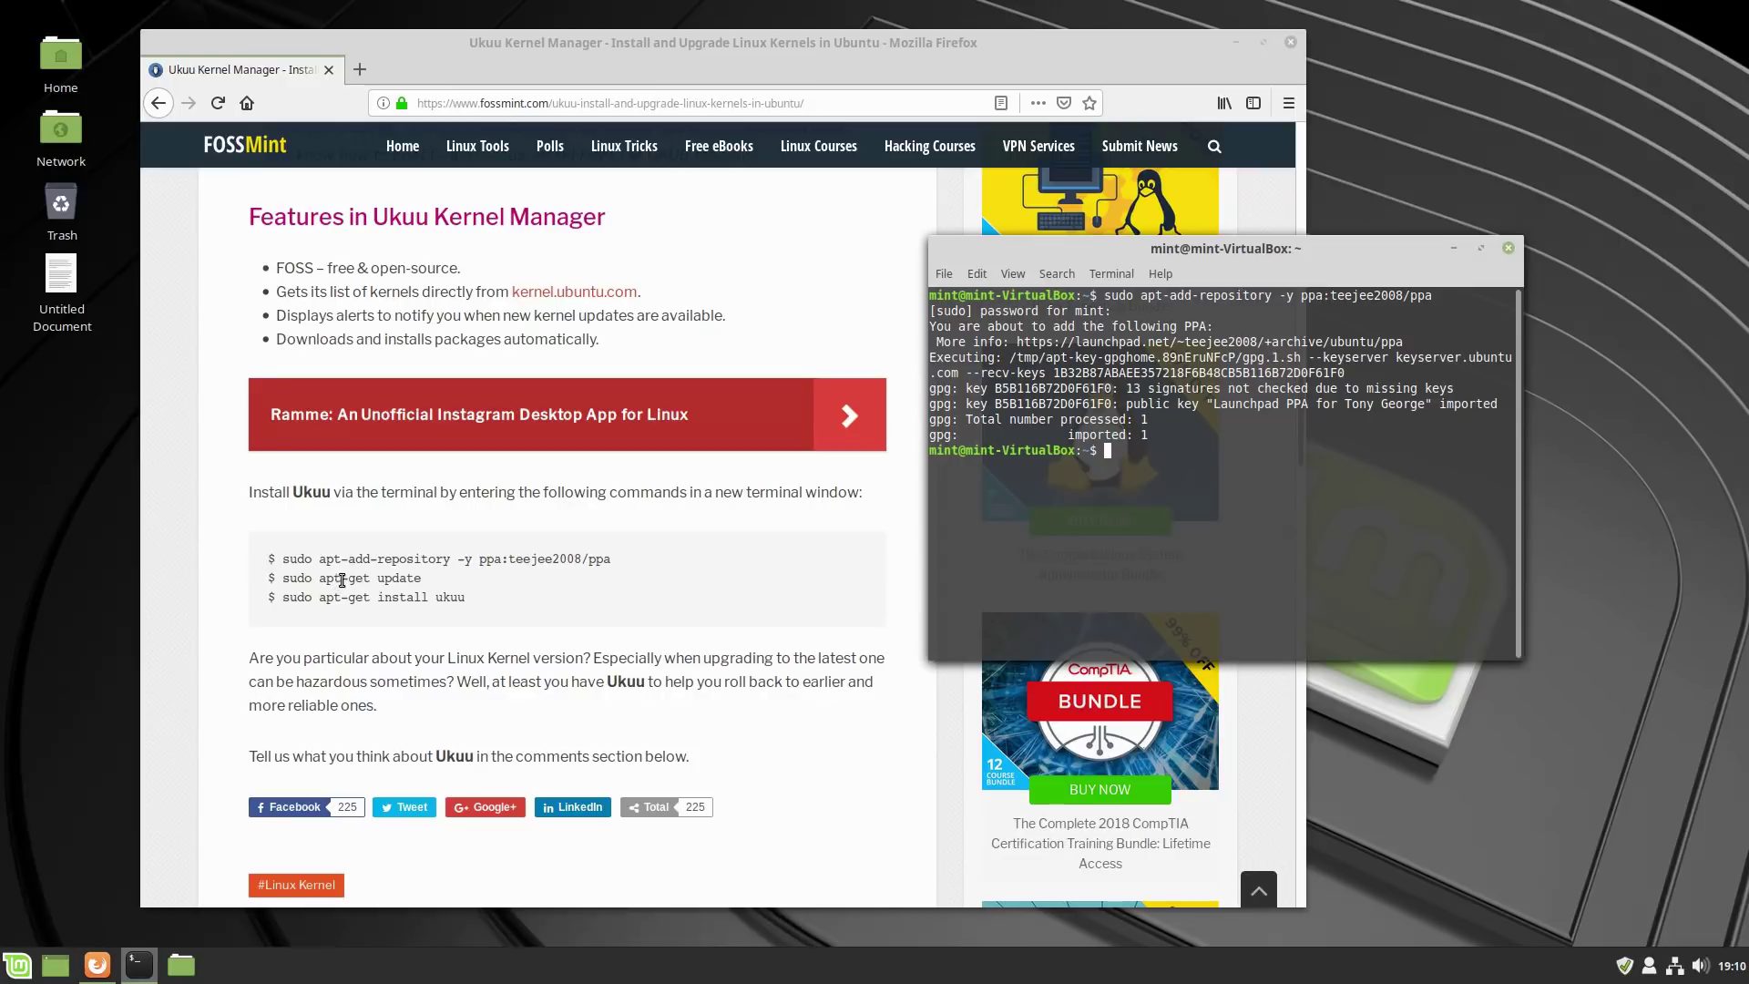
Run 'sudo apt update' until all packages are reported up to date.
type("sudo apt update")
key("Return")
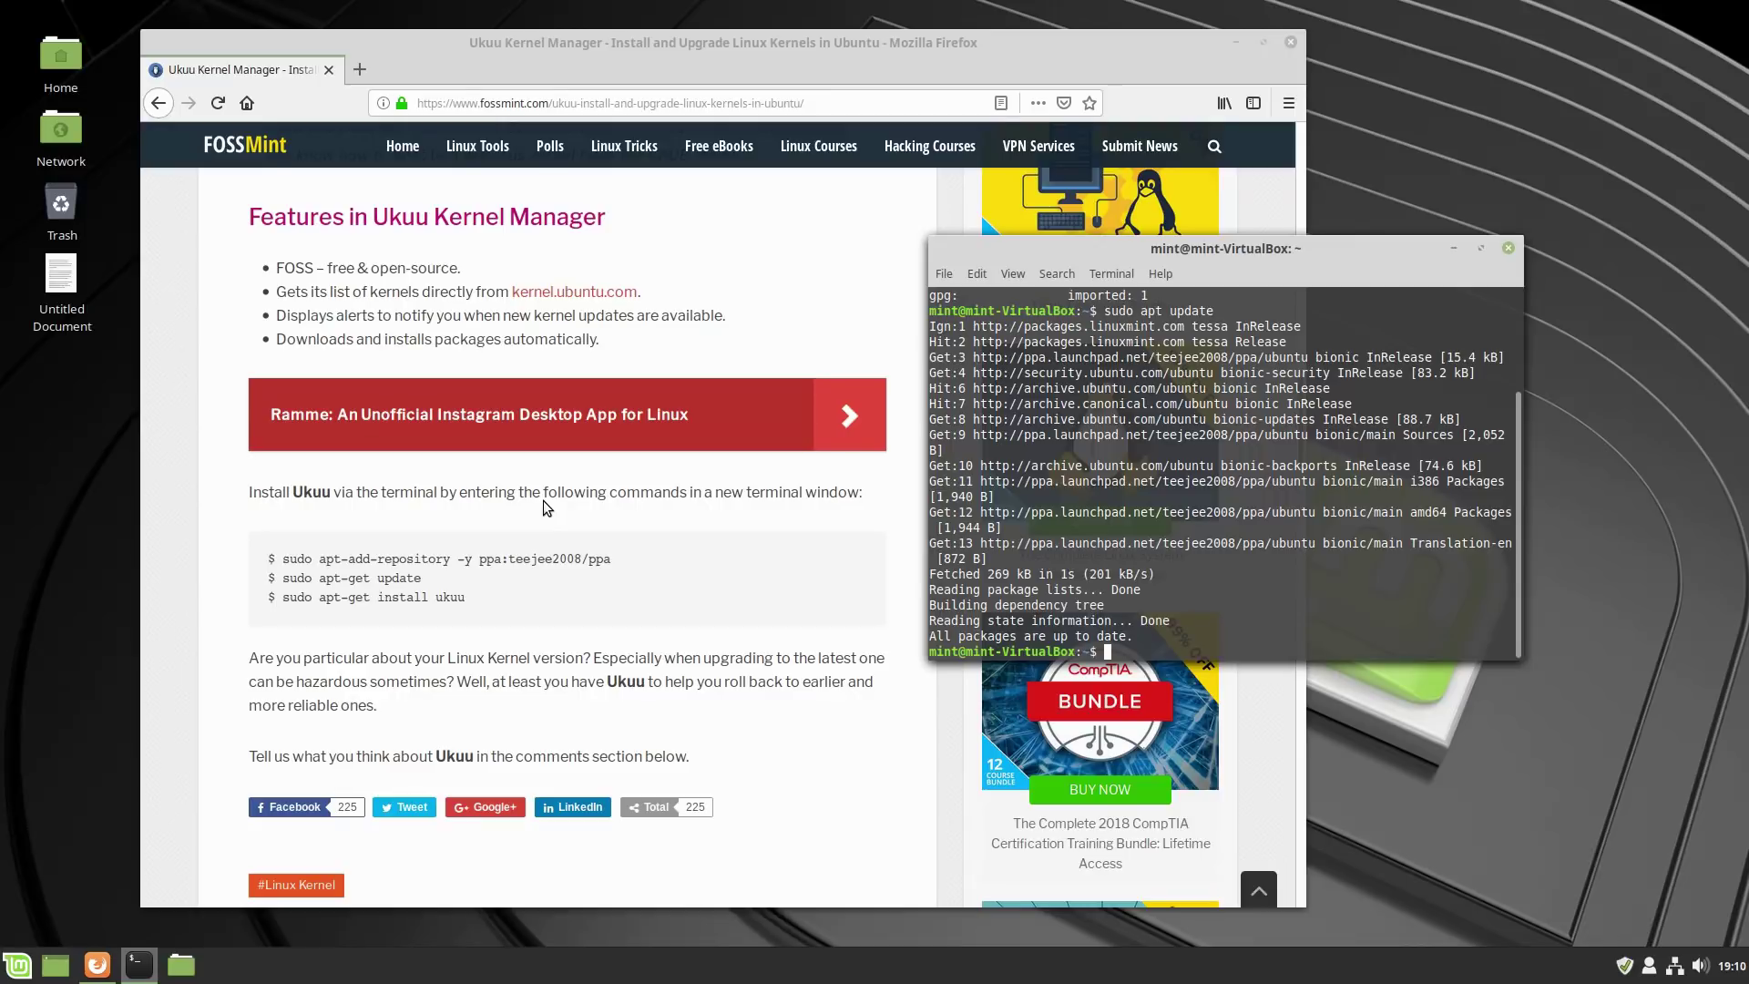
left_click_drag(466, 598, 281, 605)
key("super+c")
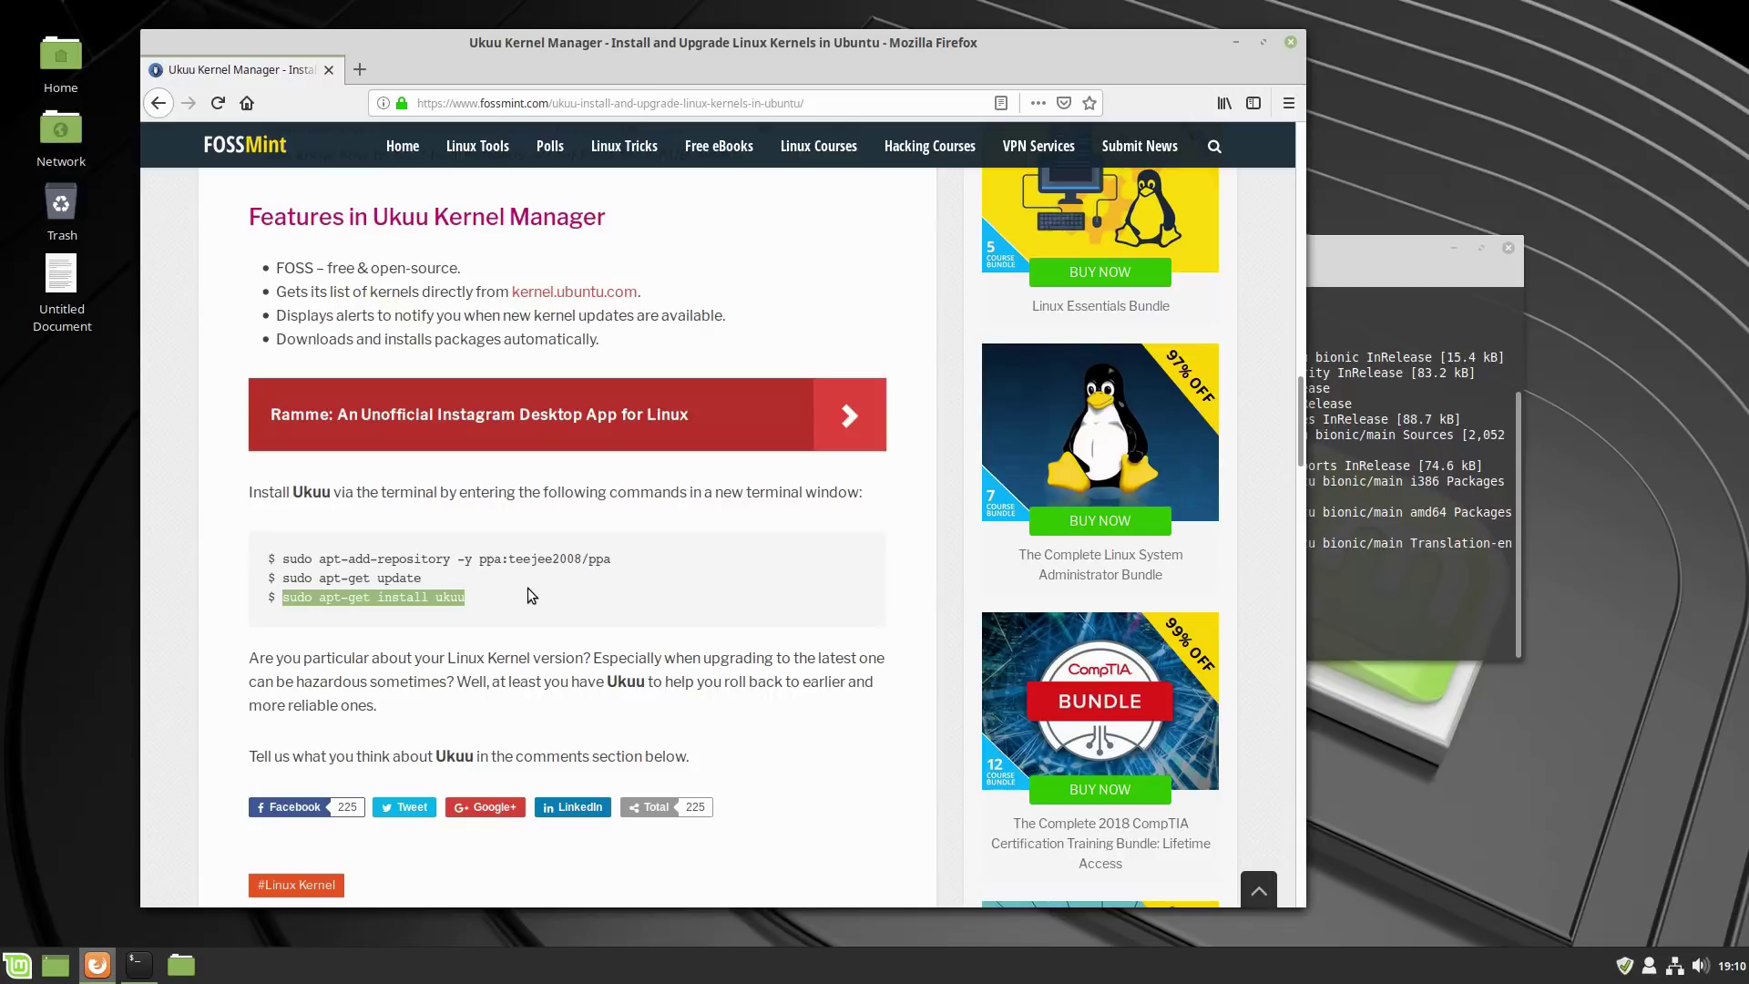
Run 'sudo apt-get install ukuu' in the terminal, confirming the packages with y.
left_click(1362, 253)
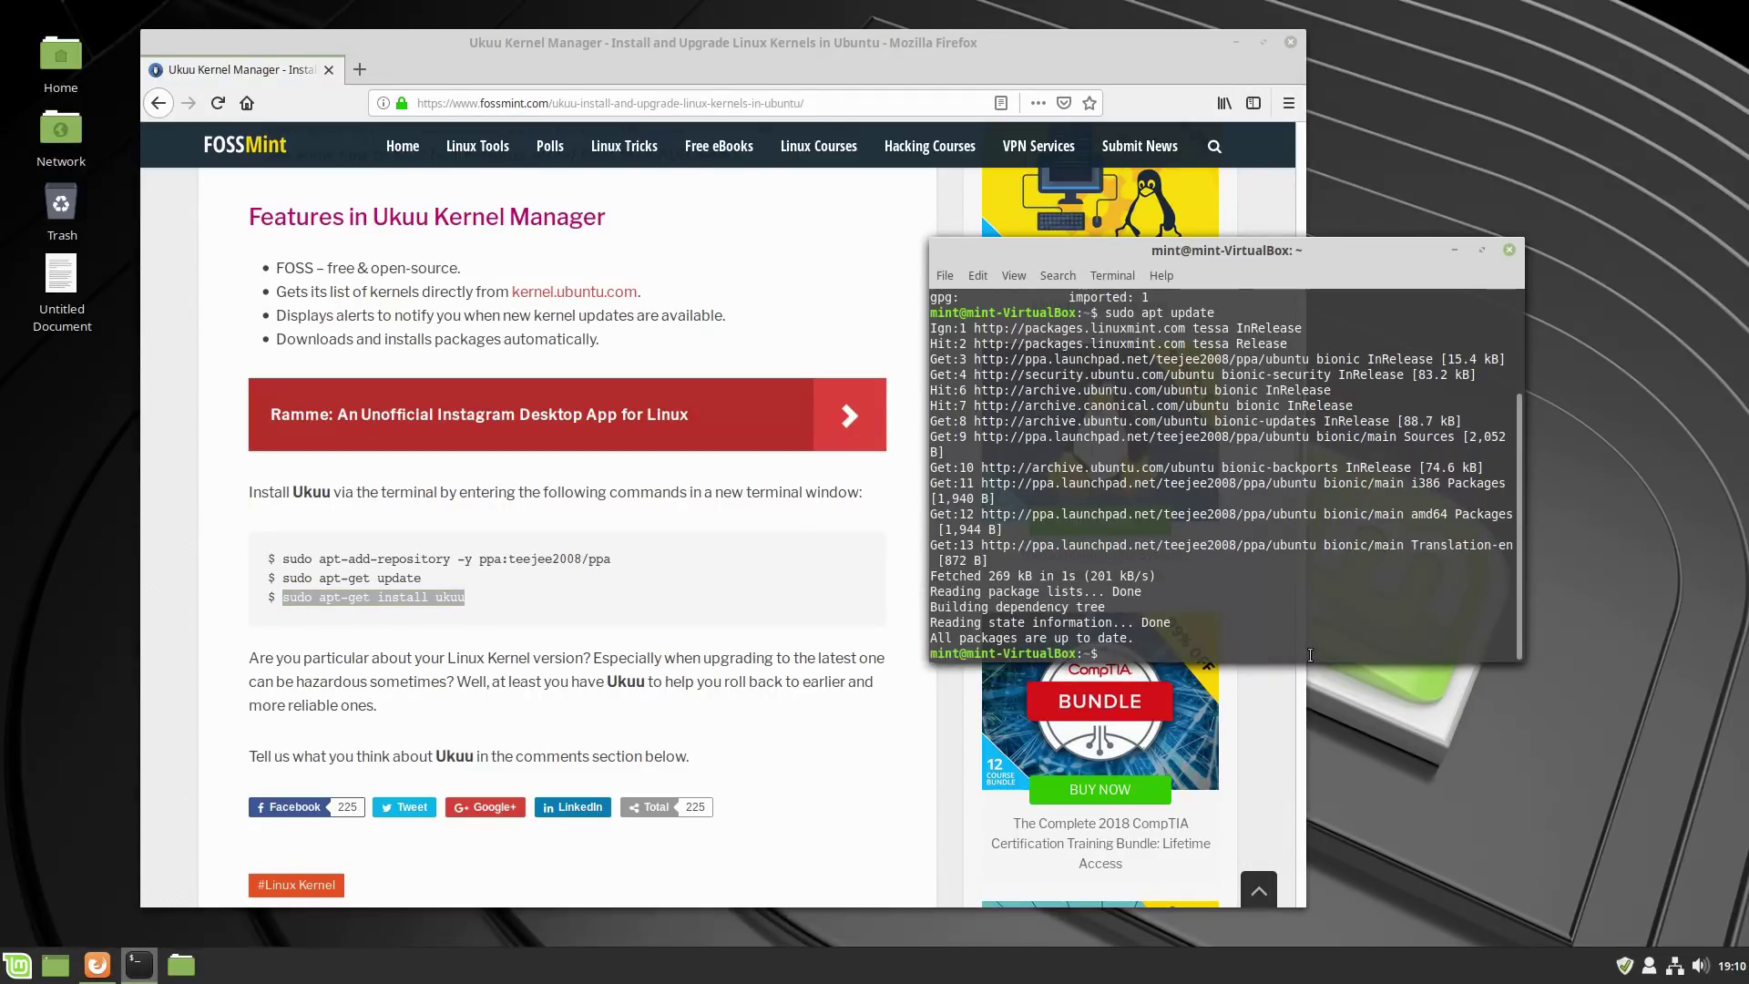
middle_click(1310, 654)
key("Return")
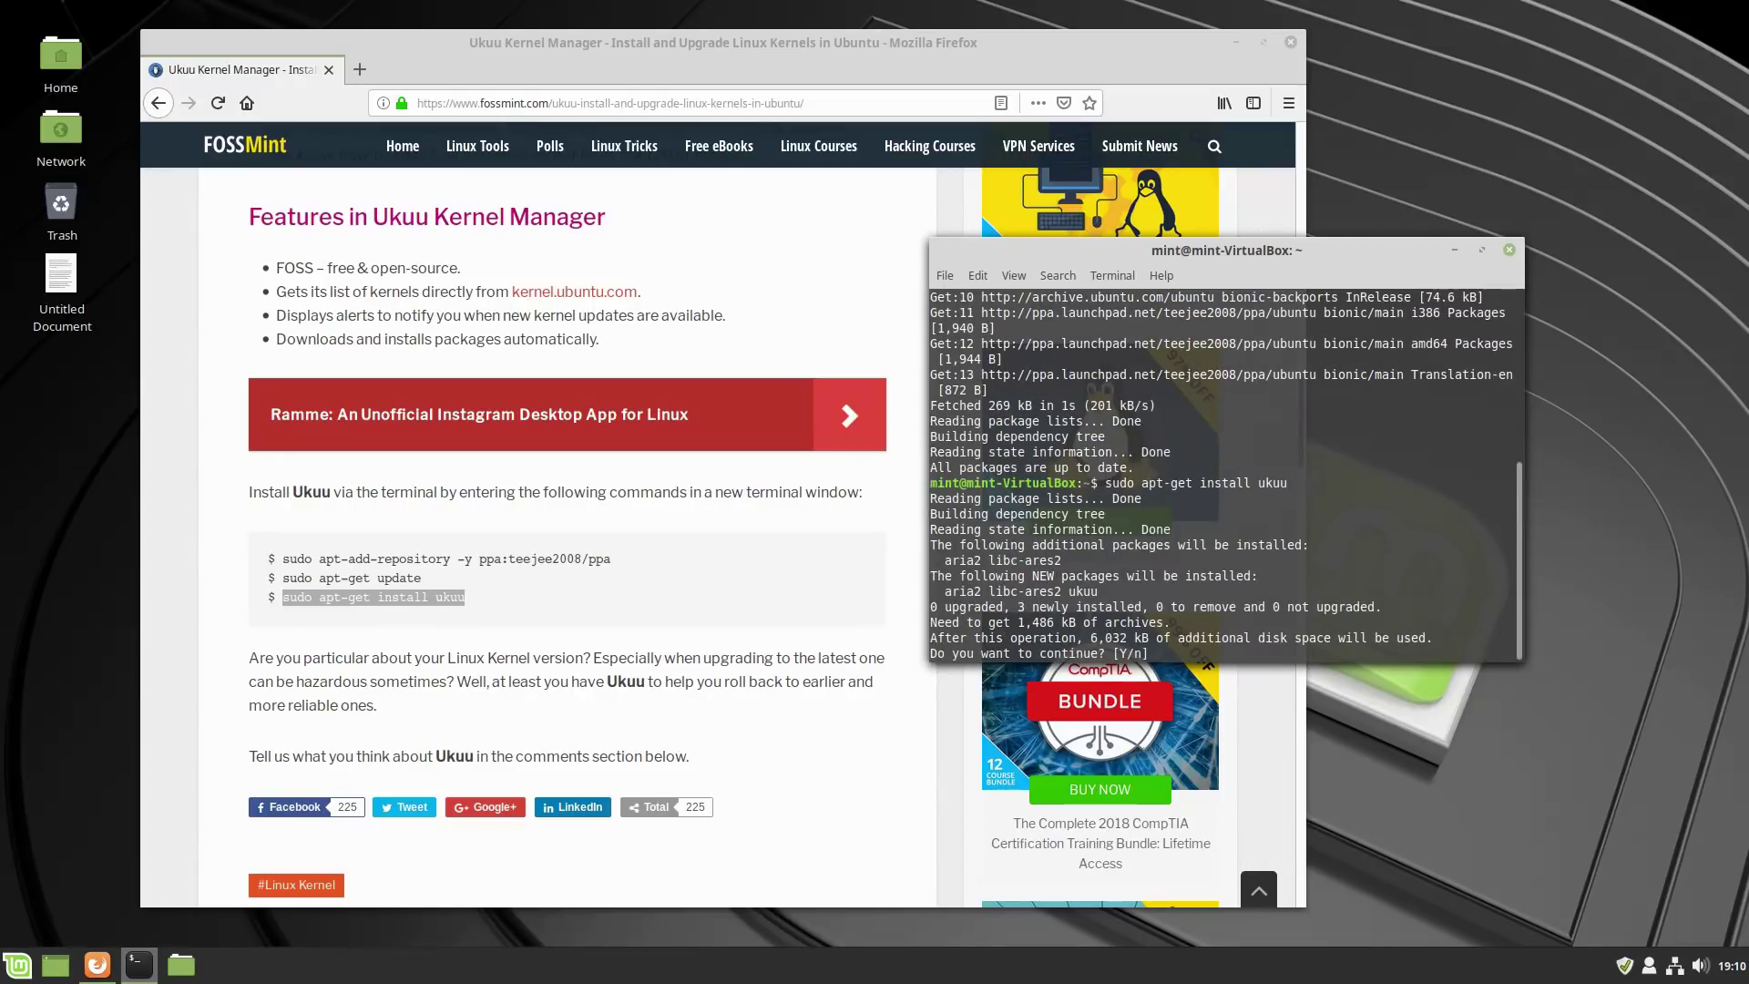
type("y")
key("Return")
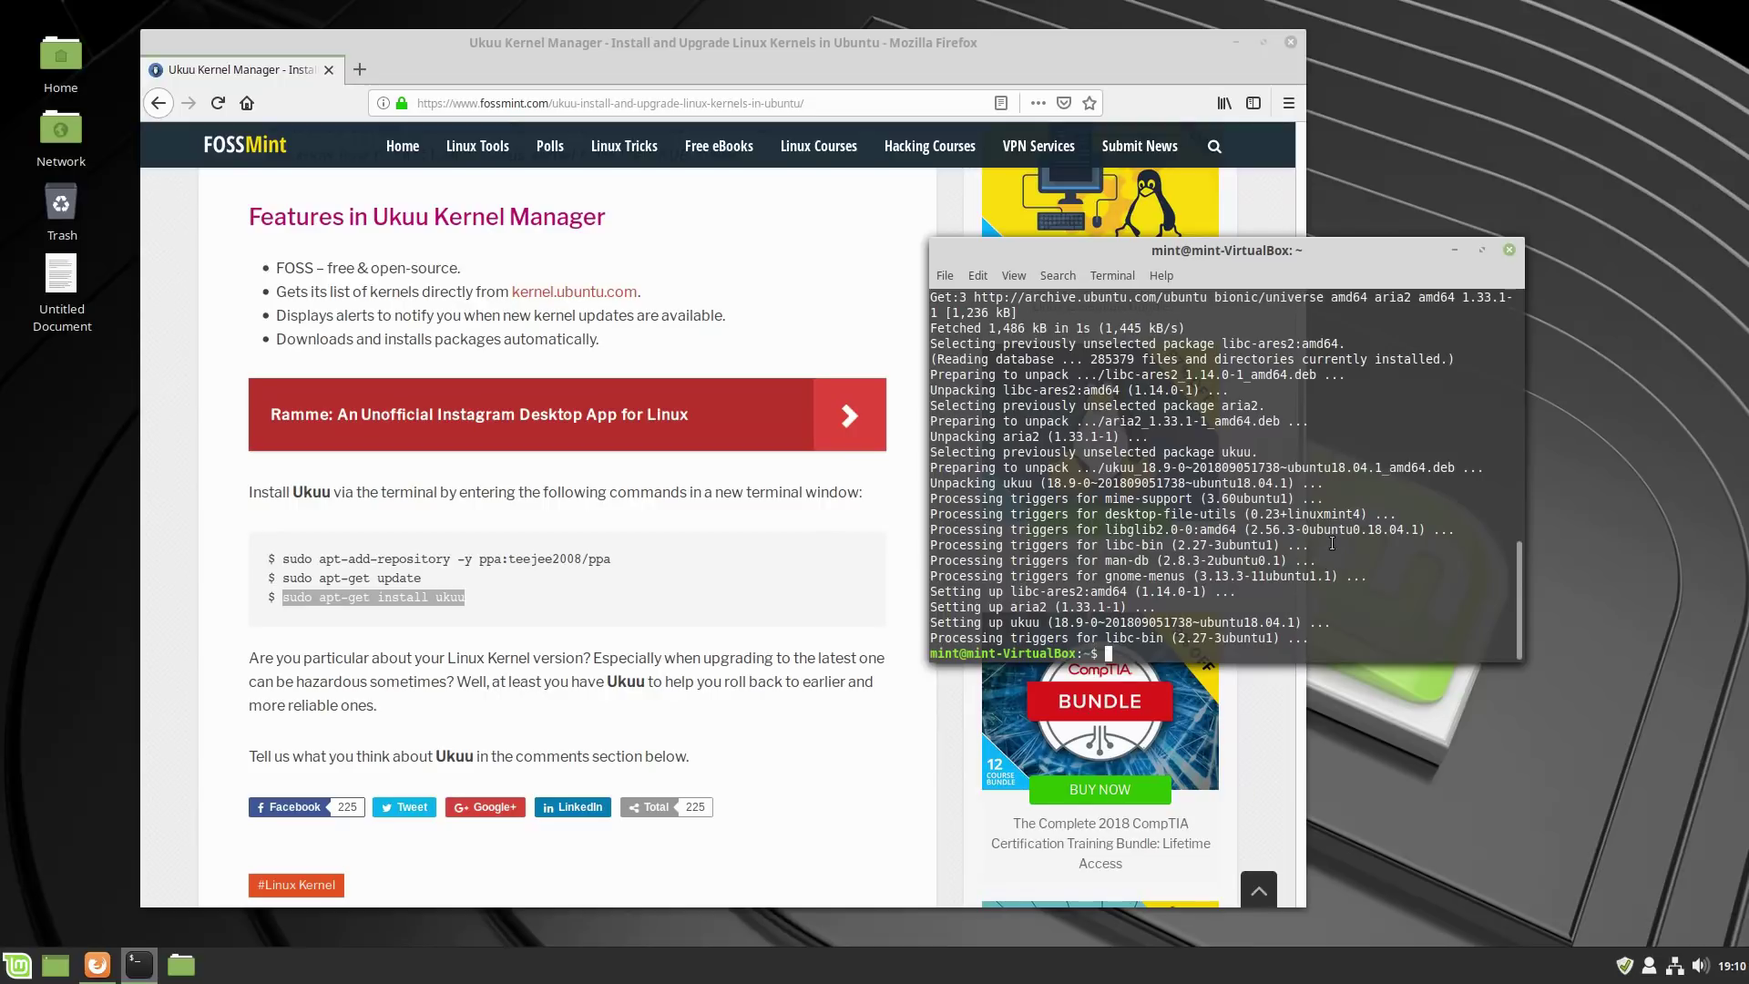
Exit the terminal, launch Ukuu from Administration, close Firefox, and tile Ukuu.
type("exit")
key("Return")
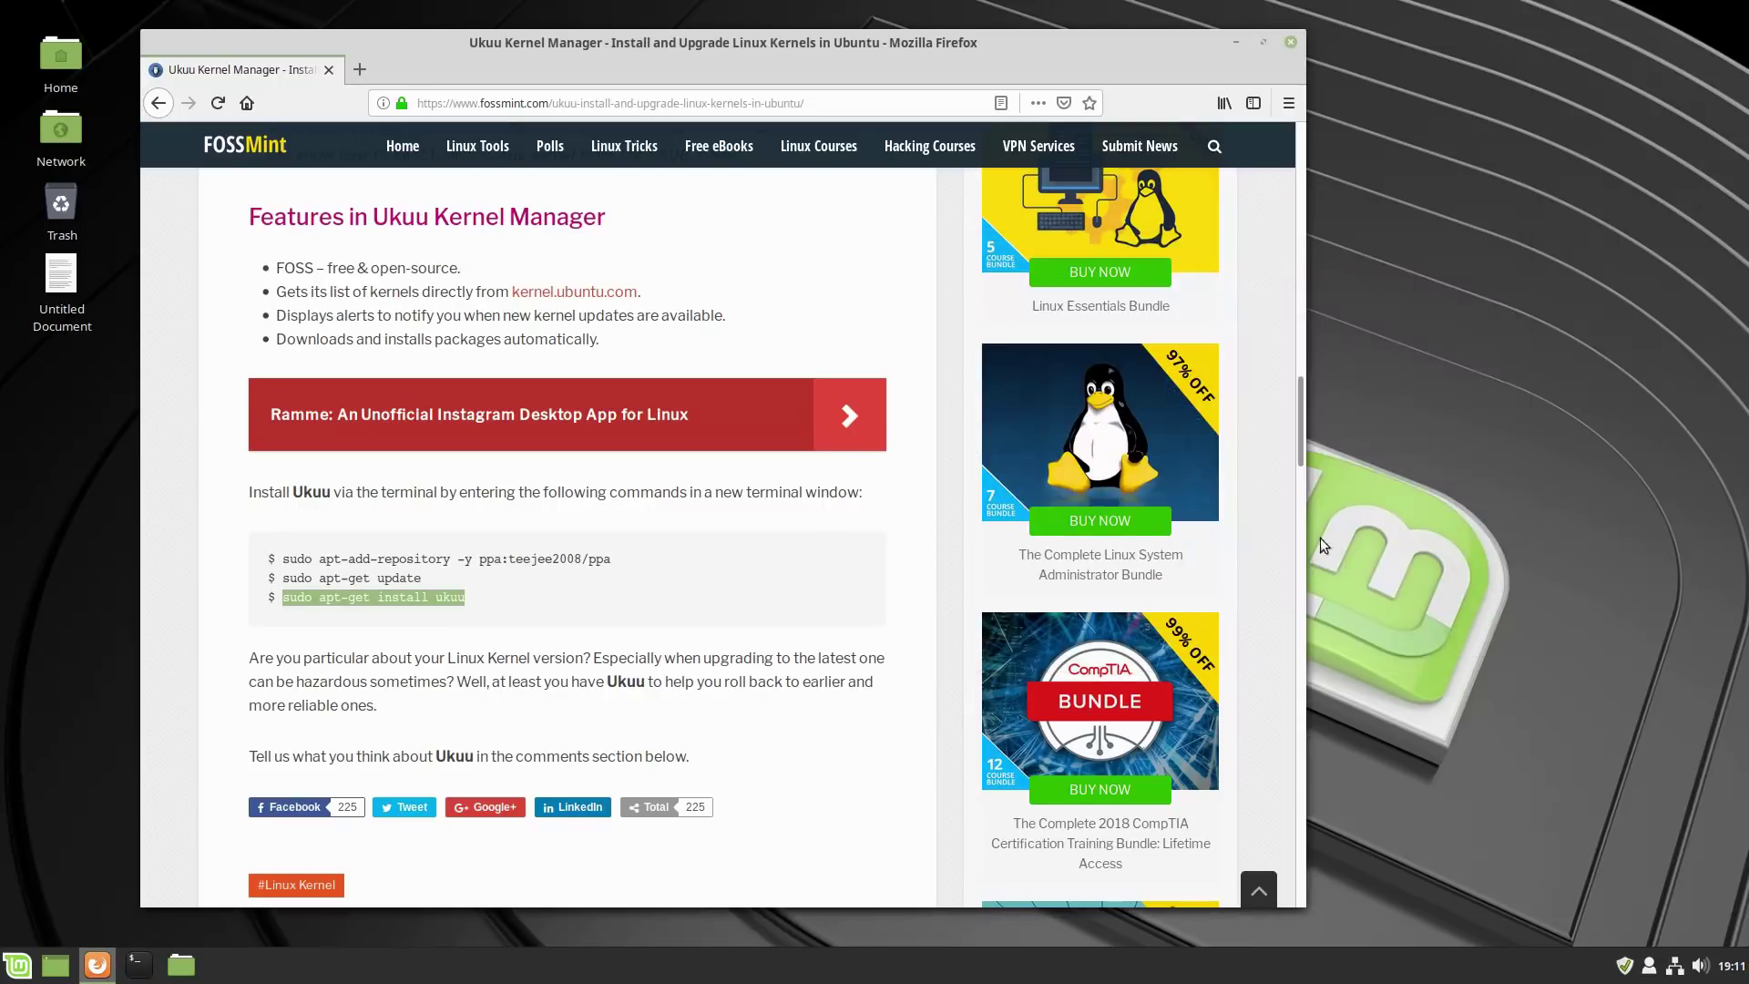
left_click(17, 965)
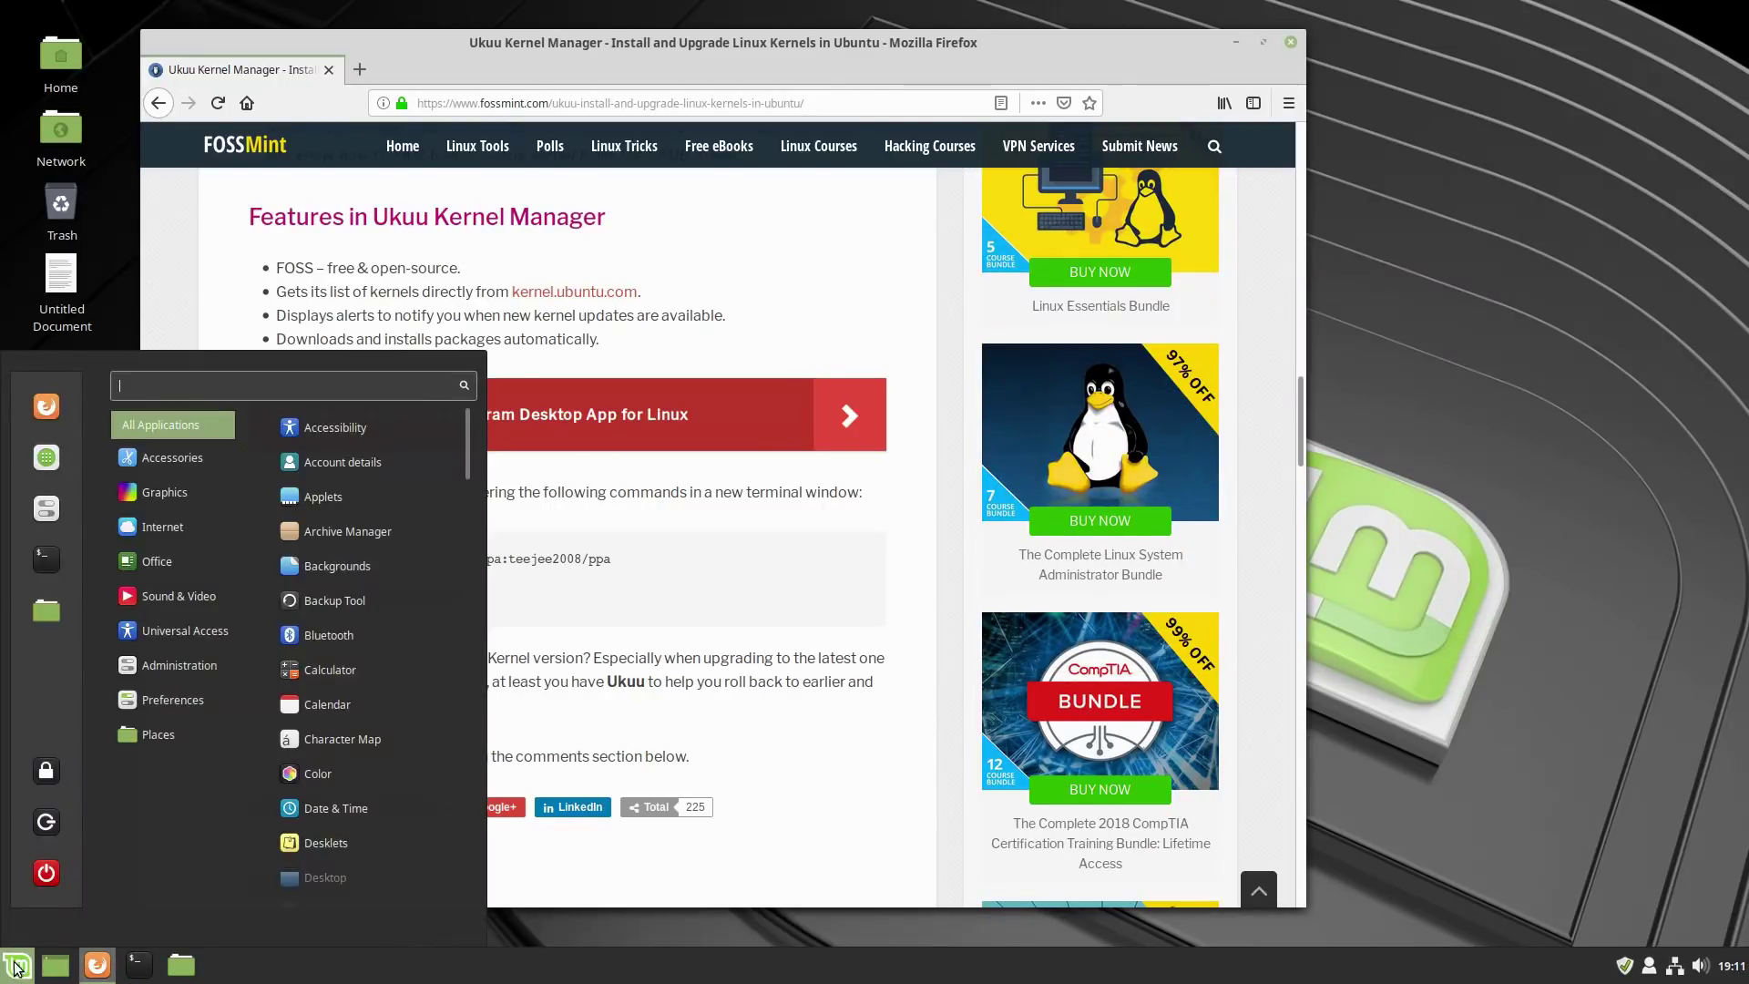
mouse_move(140, 671)
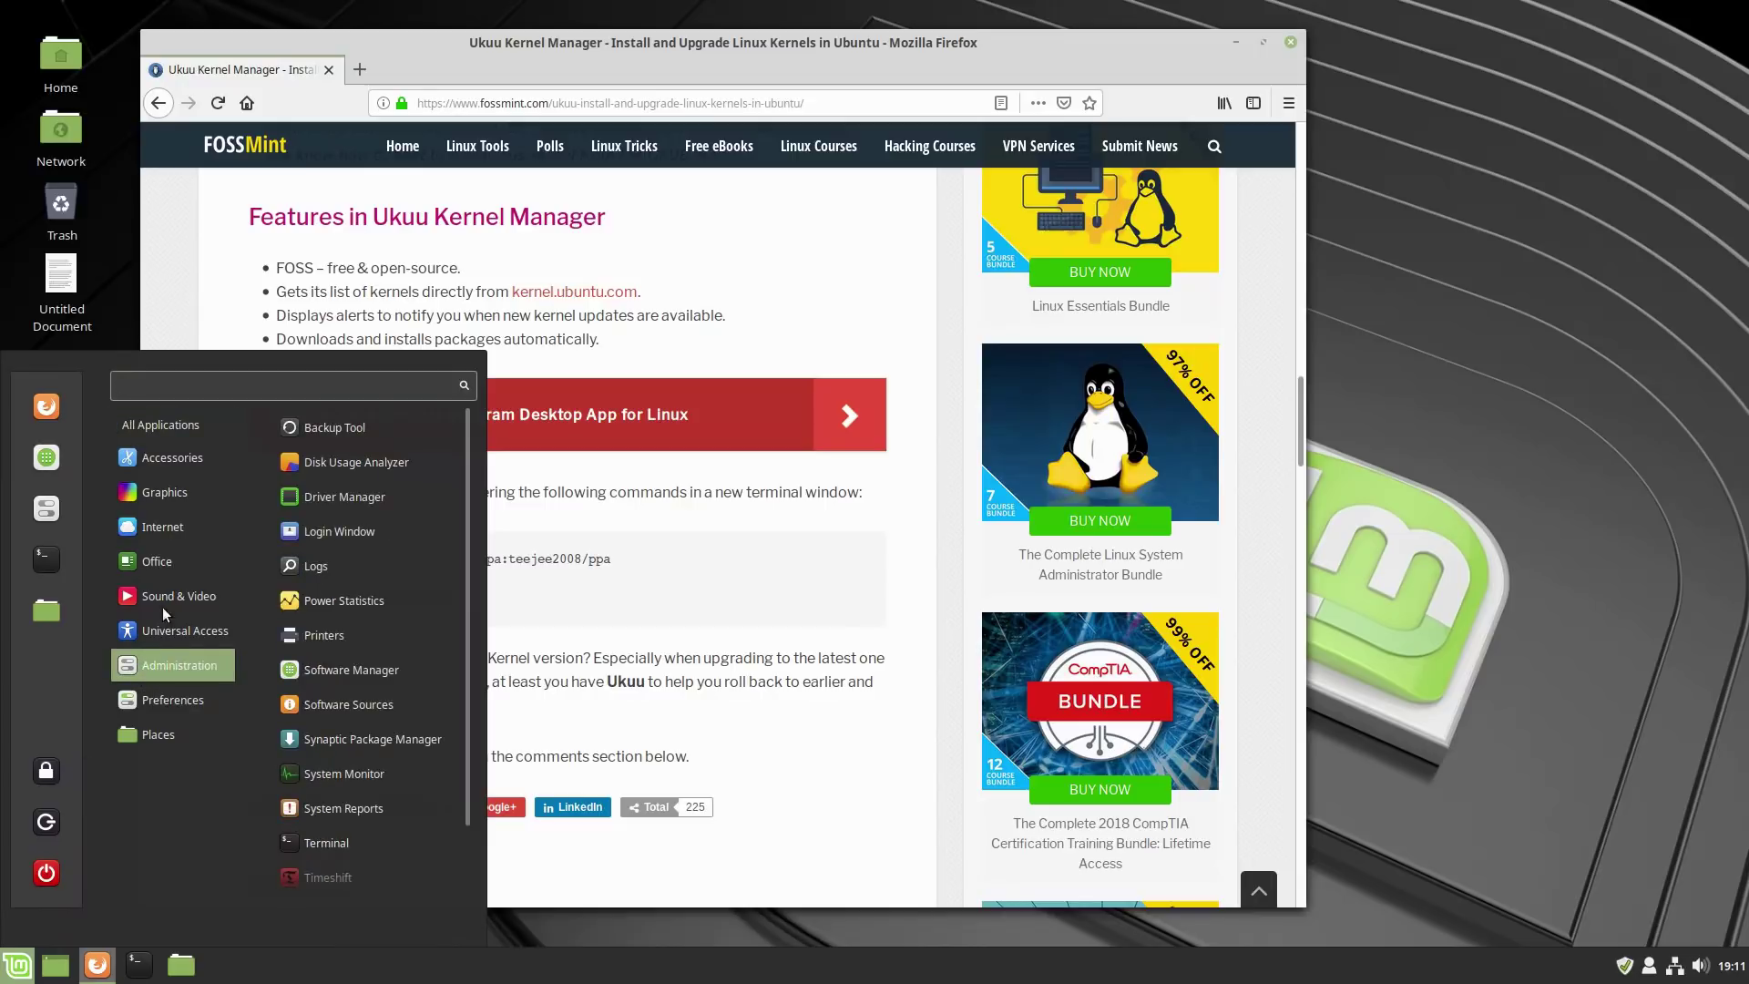
mouse_move(174, 459)
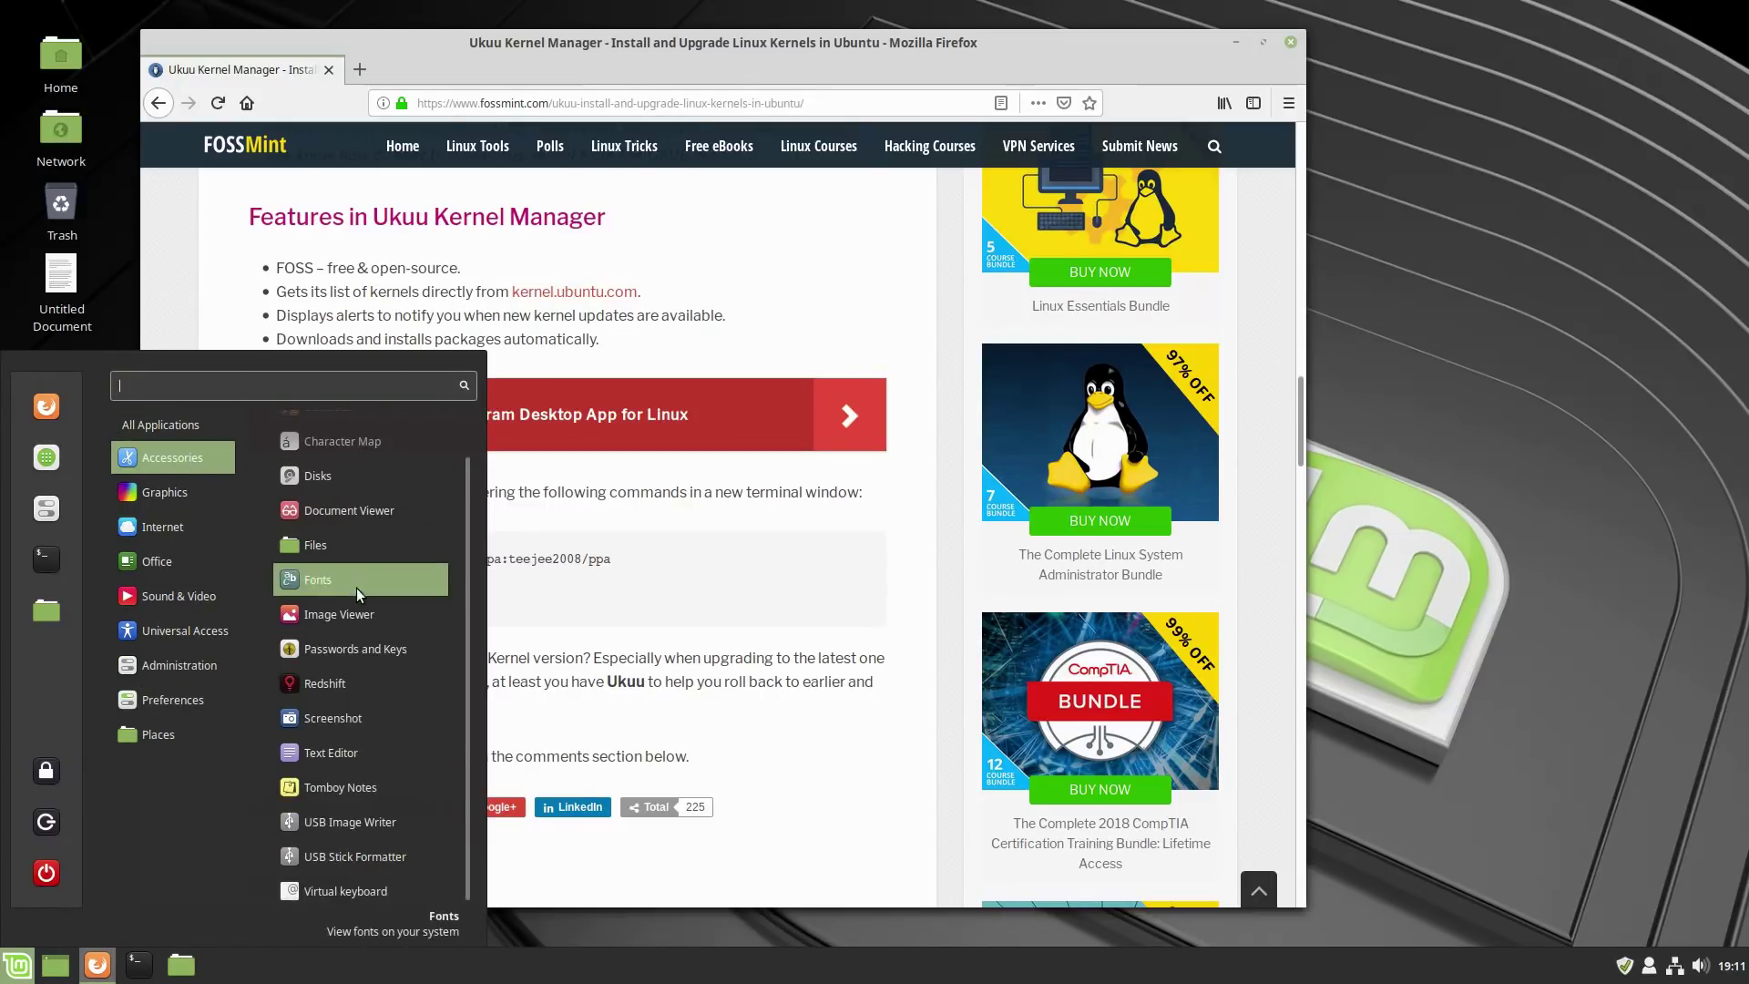
mouse_move(172, 489)
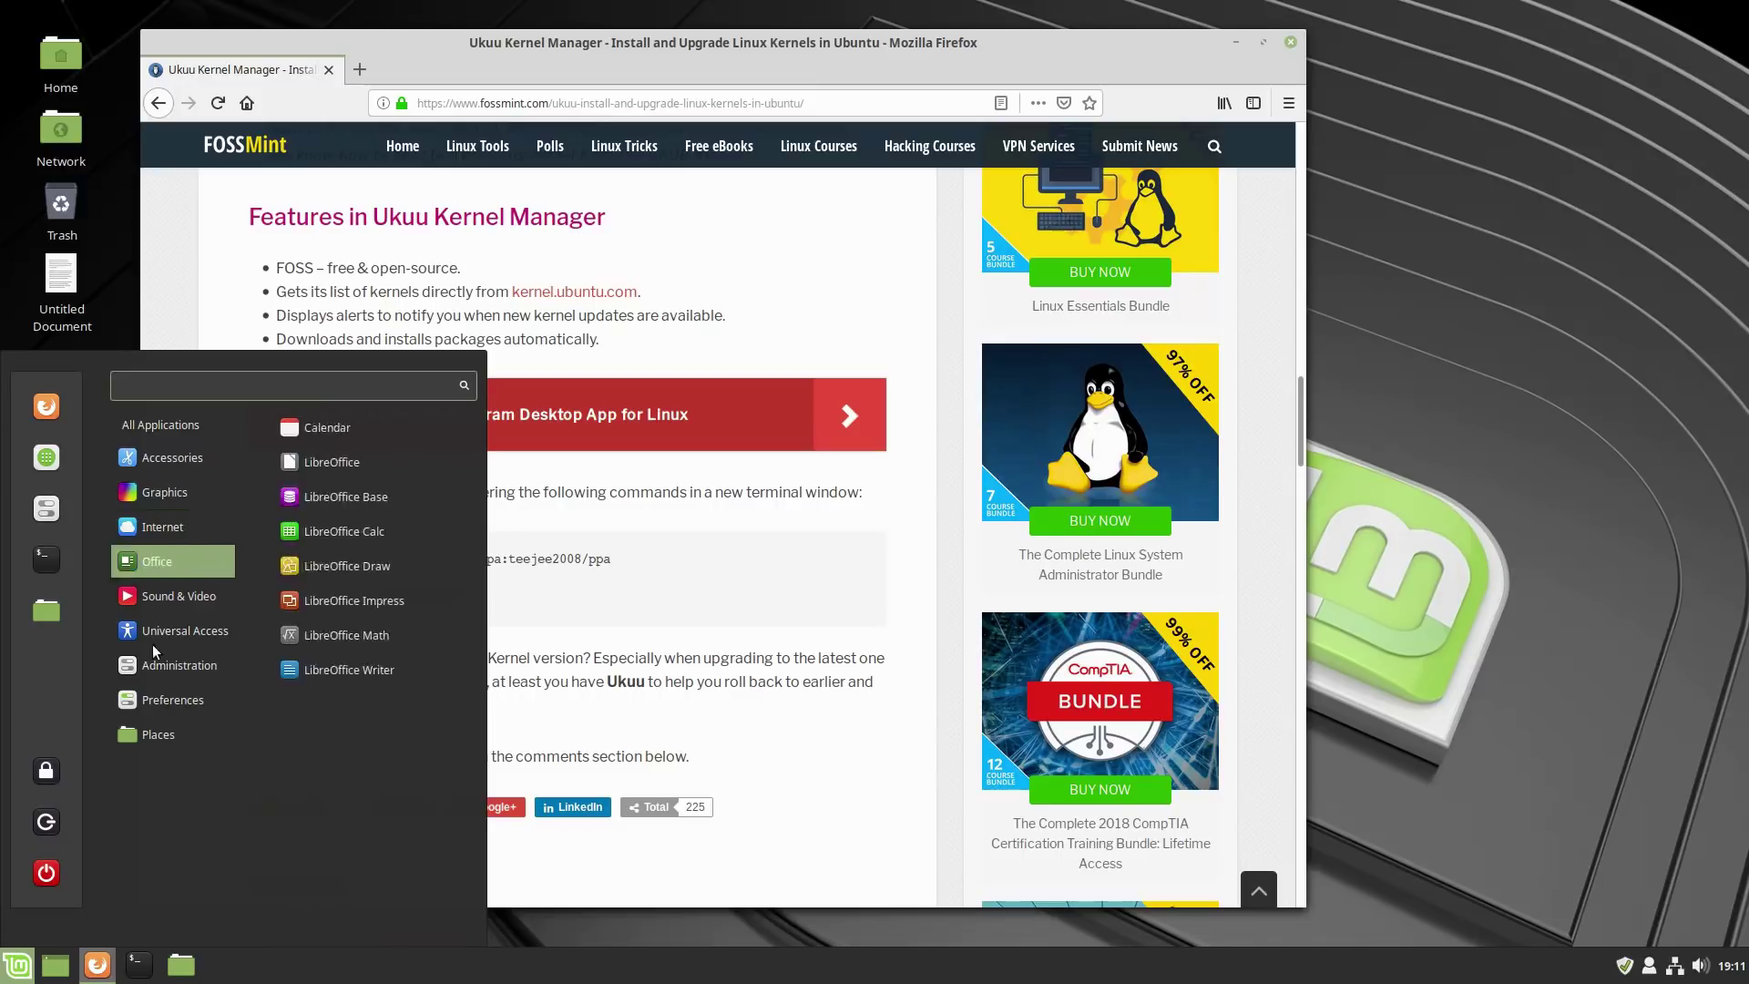
scroll(337, 663, "down", 2)
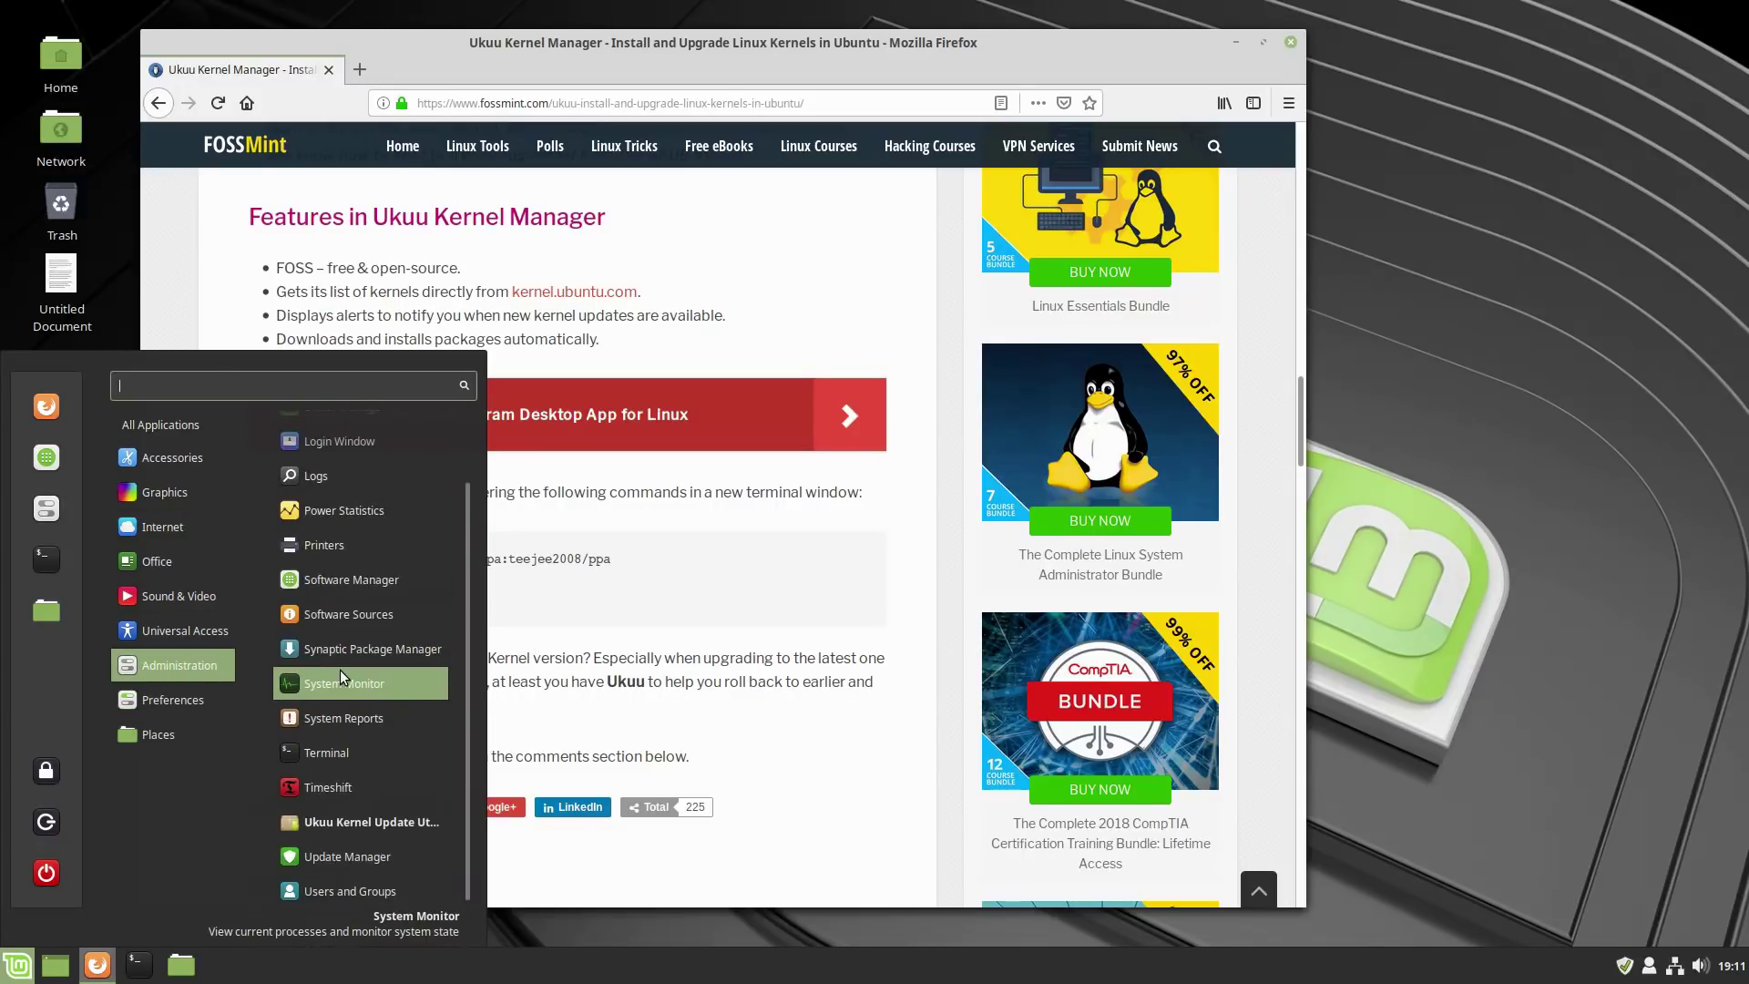
left_click(379, 822)
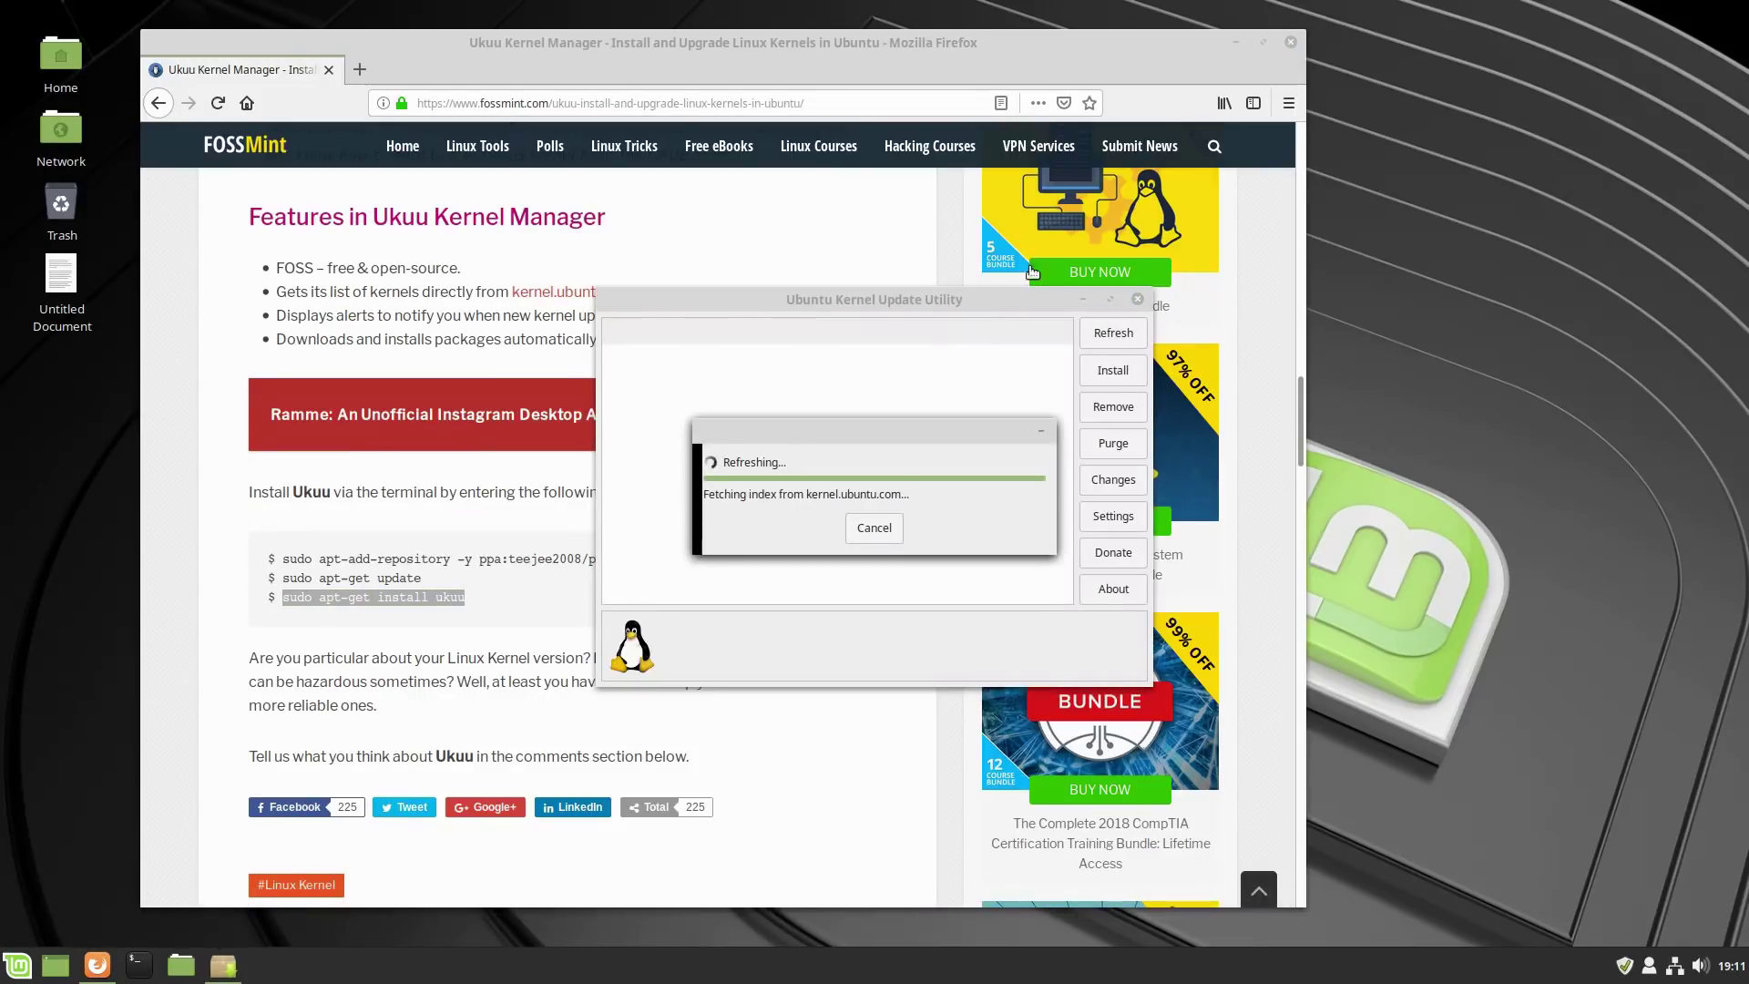
left_click(1291, 42)
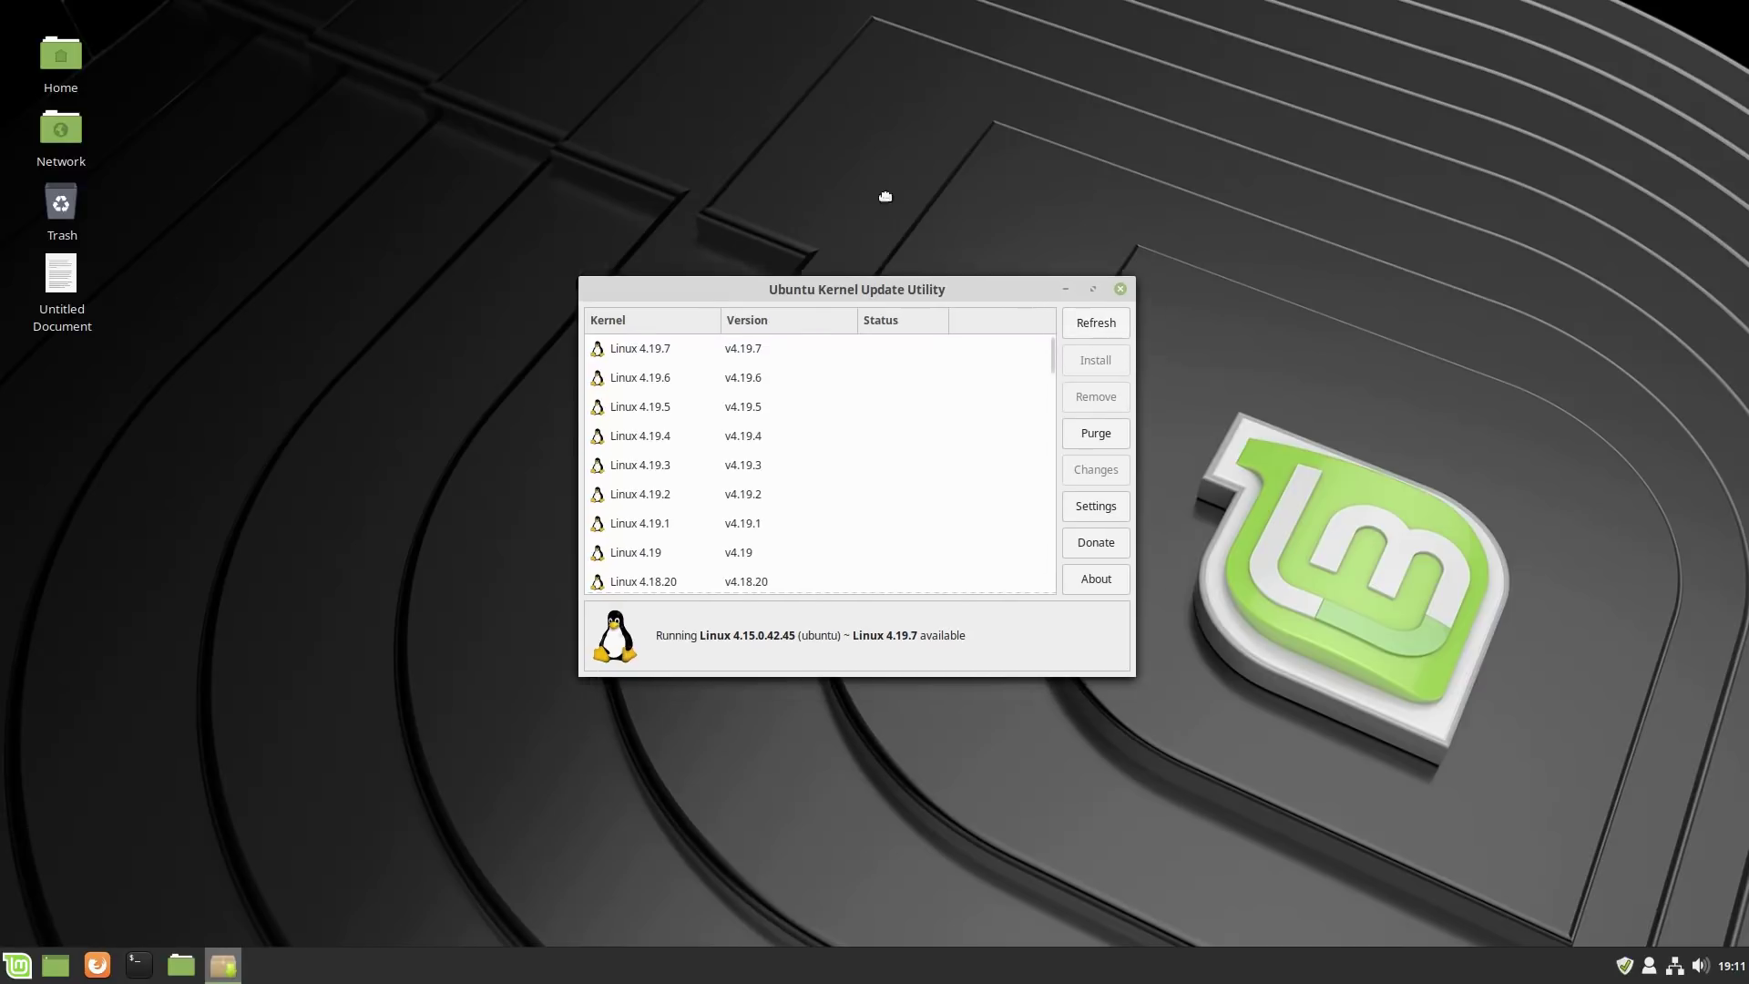
key("super+Up")
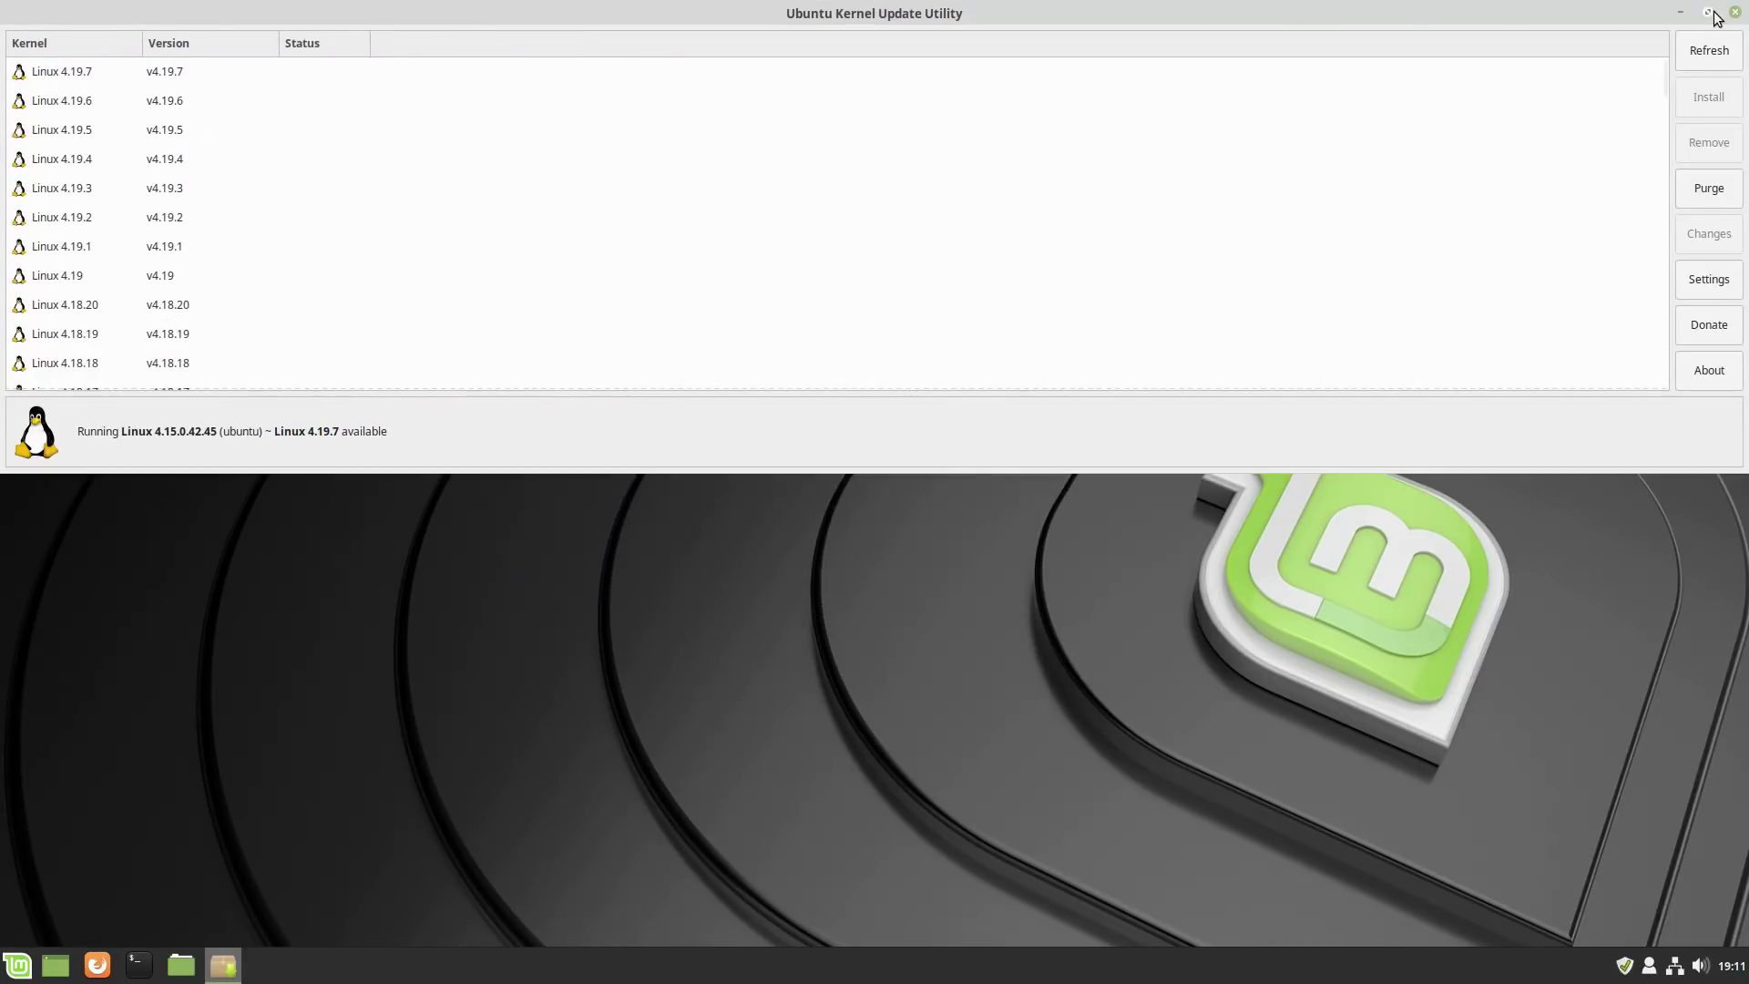
Enlarge the Ukuu window, select Linux 4.19.7, and start installing it.
left_click(1708, 12)
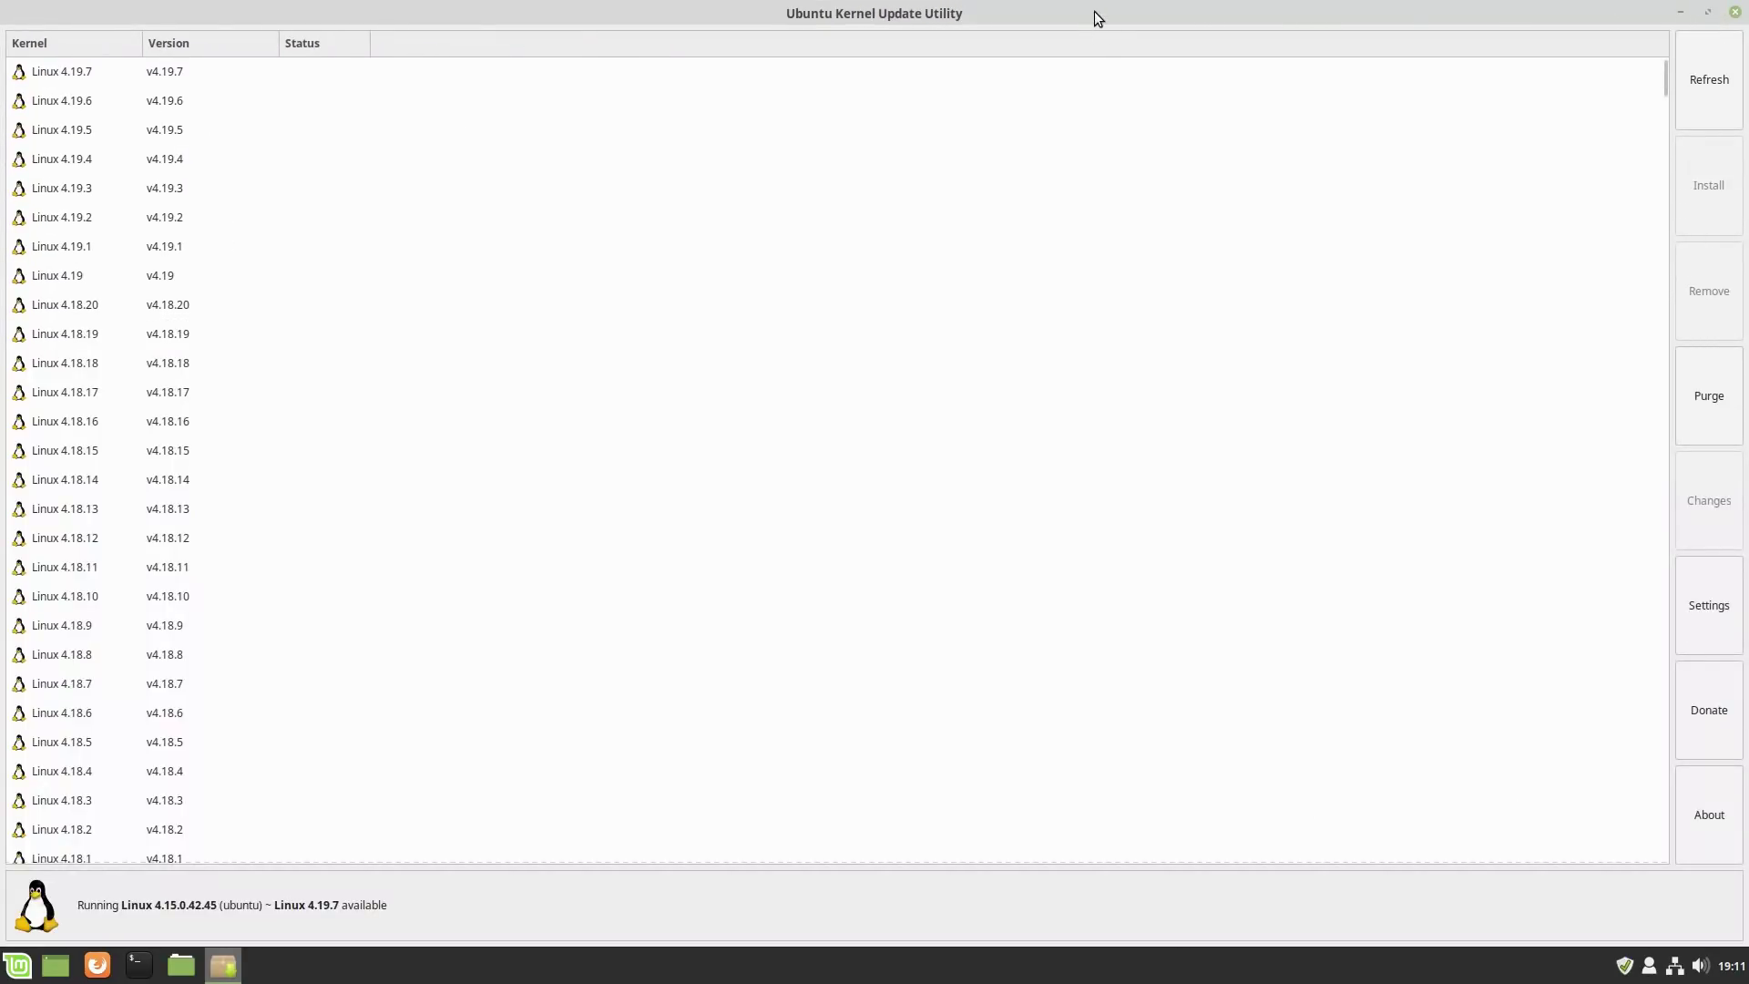
double_click(1094, 11)
left_click_drag(710, 19, 734, 45)
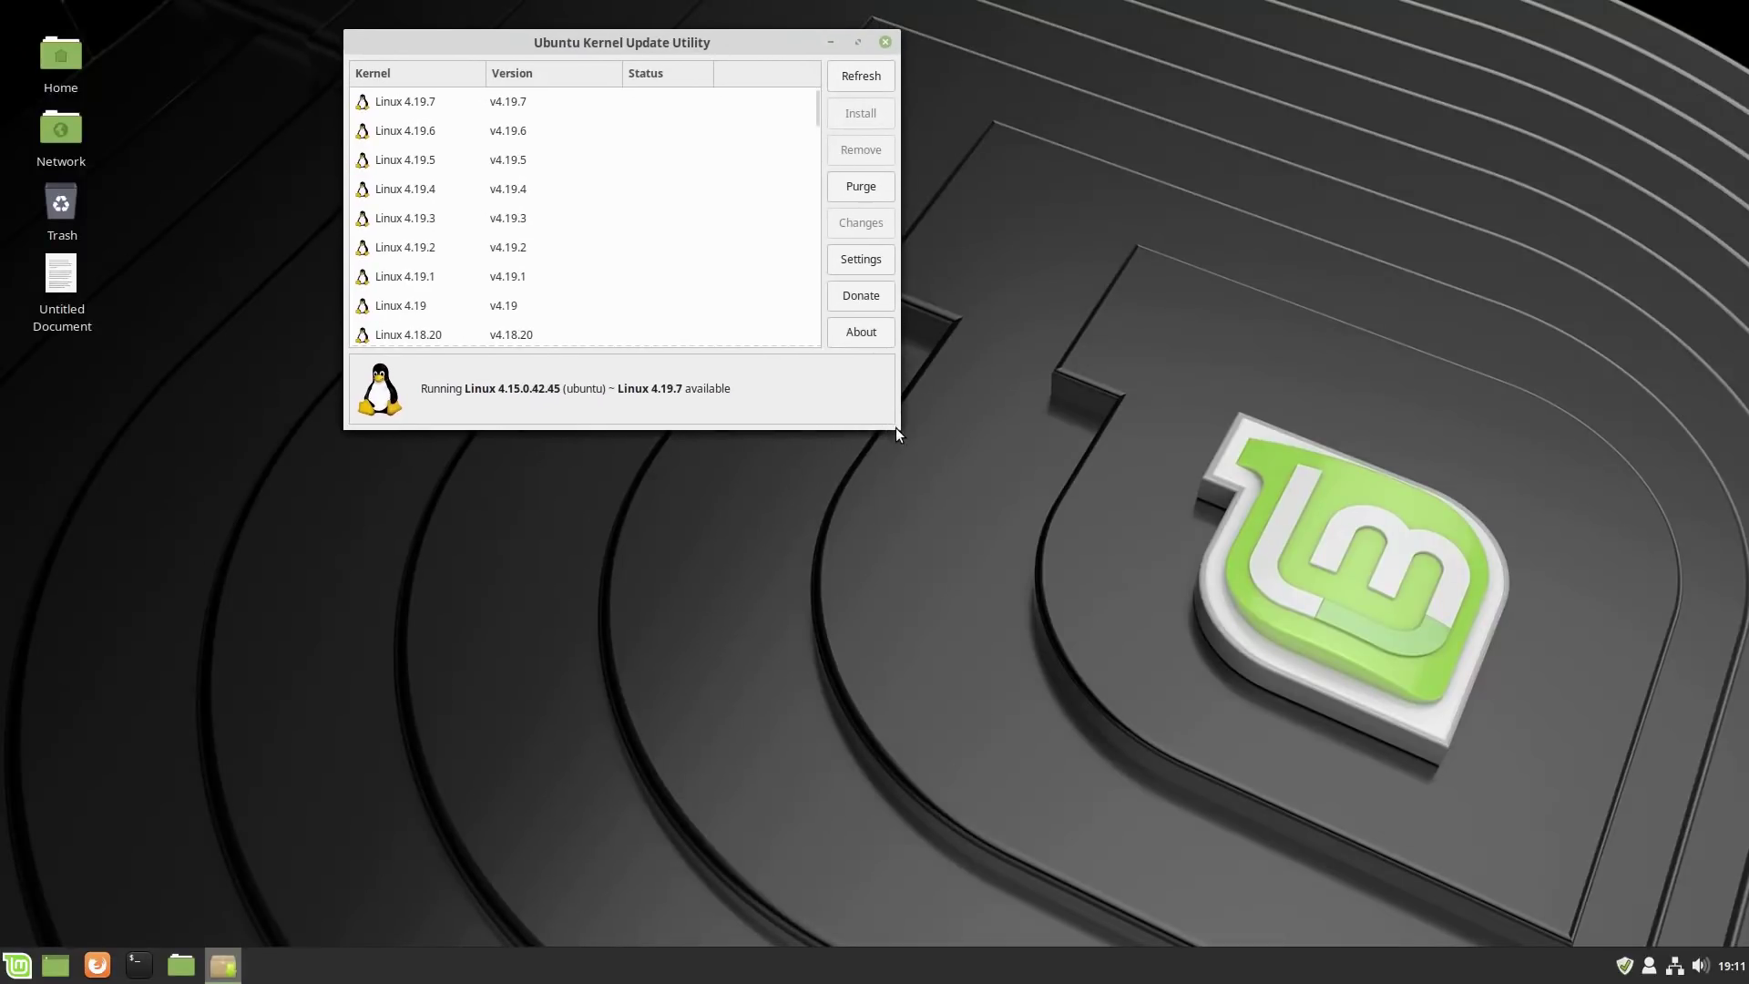
left_click_drag(894, 428, 1553, 945)
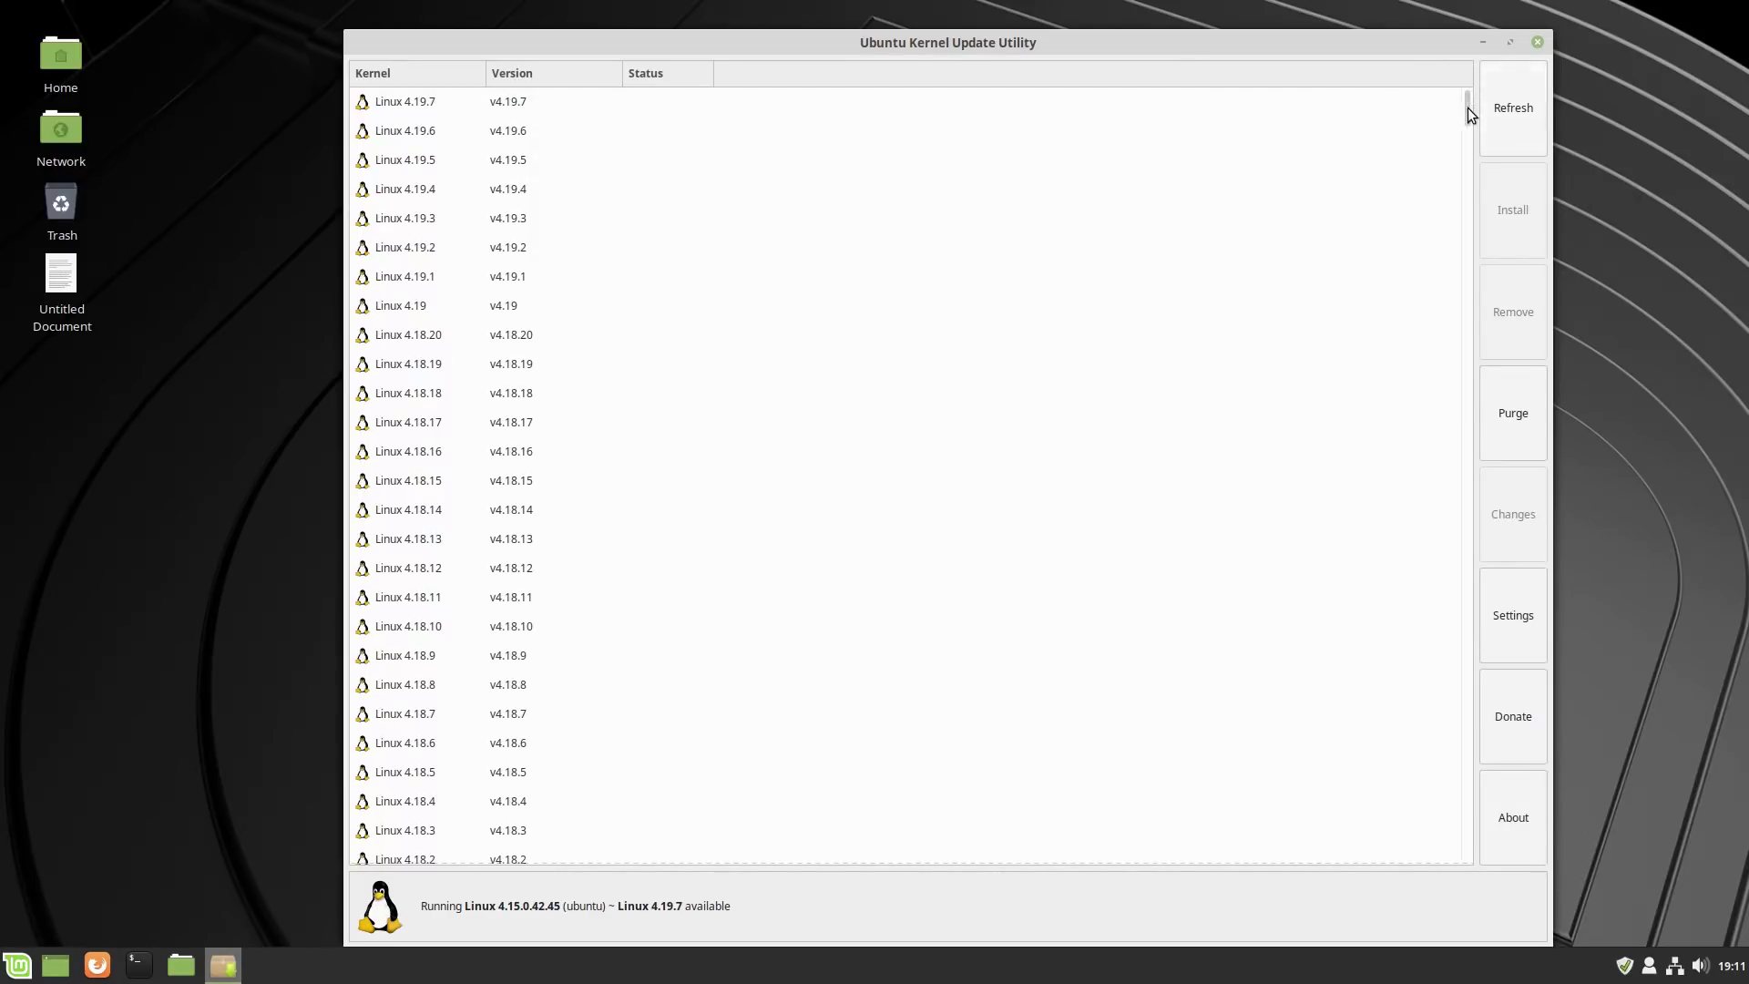
left_click_drag(1467, 108, 1456, 73)
left_click_drag(1468, 111, 1439, 9)
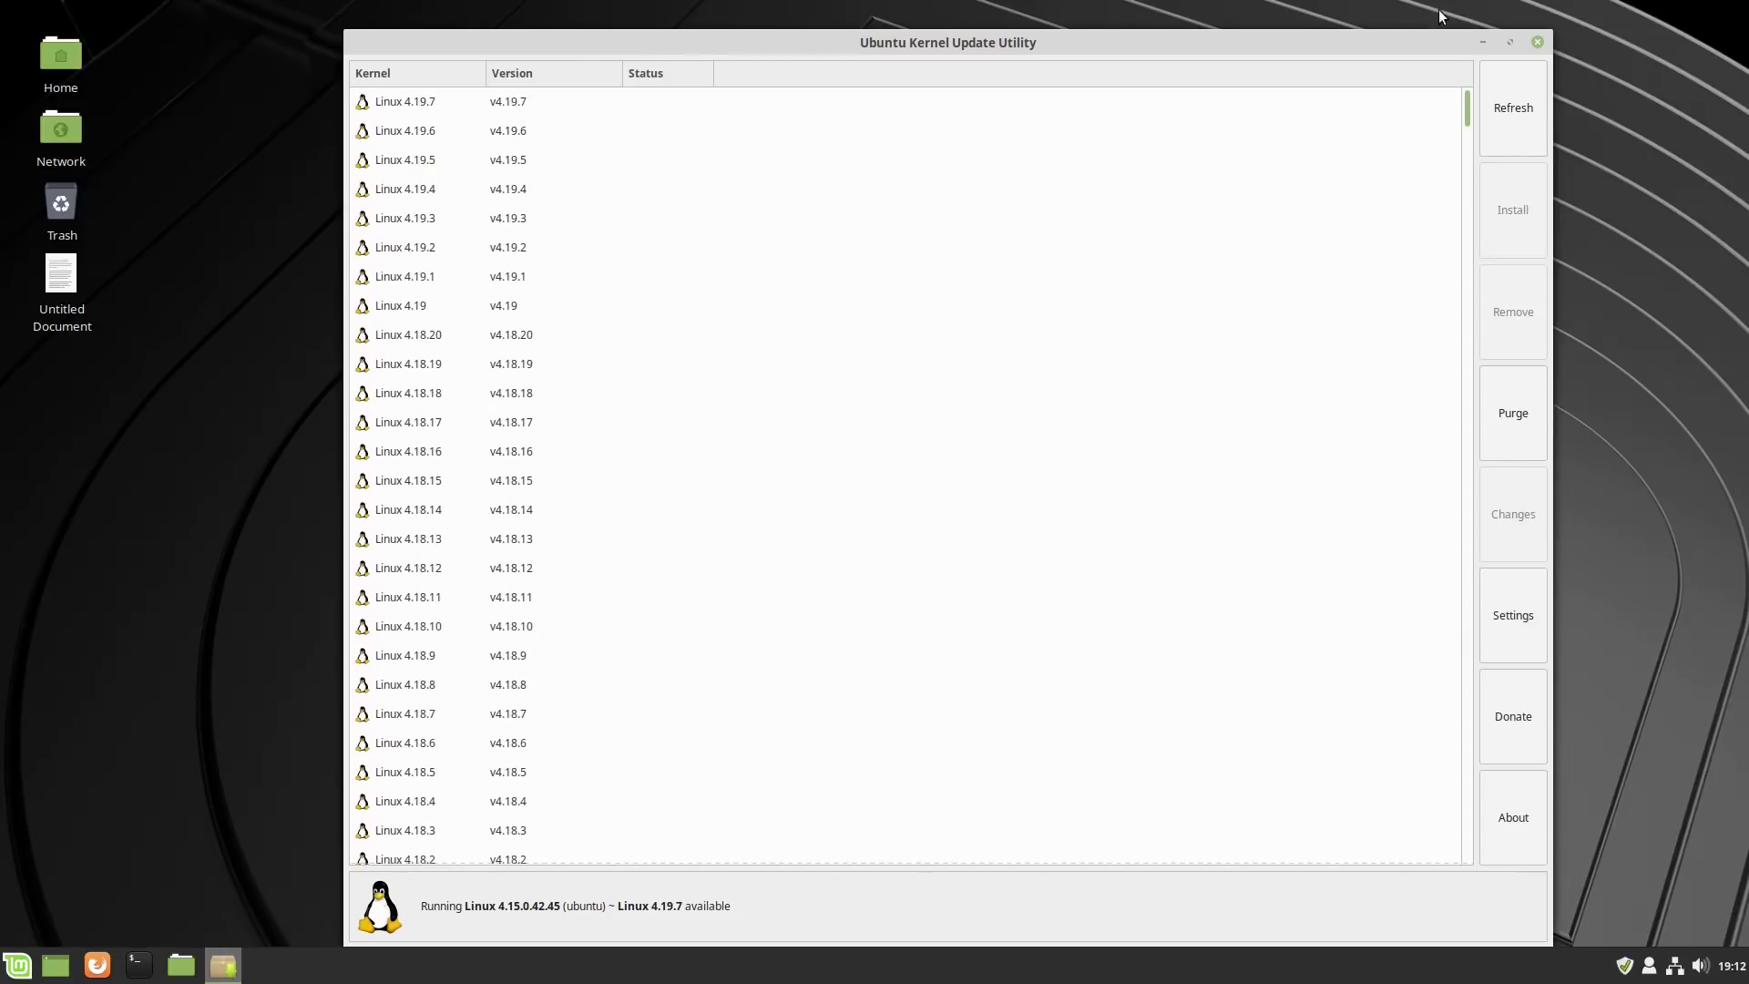
left_click(422, 103)
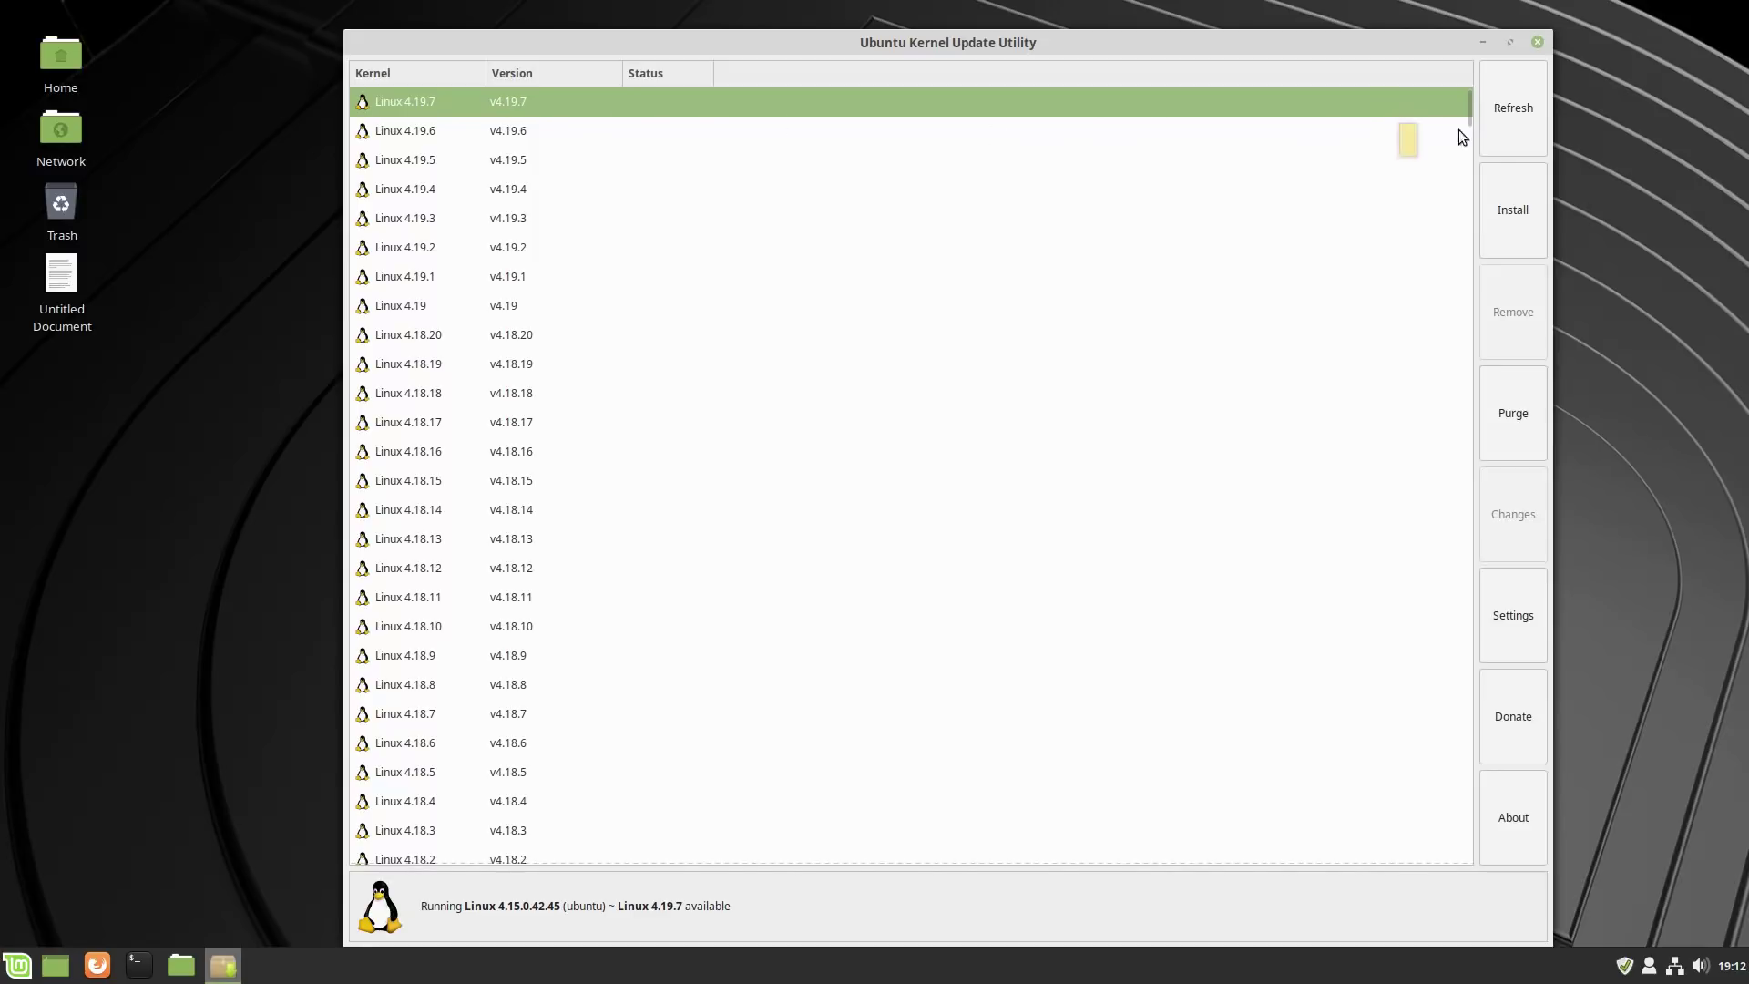
left_click(1510, 211)
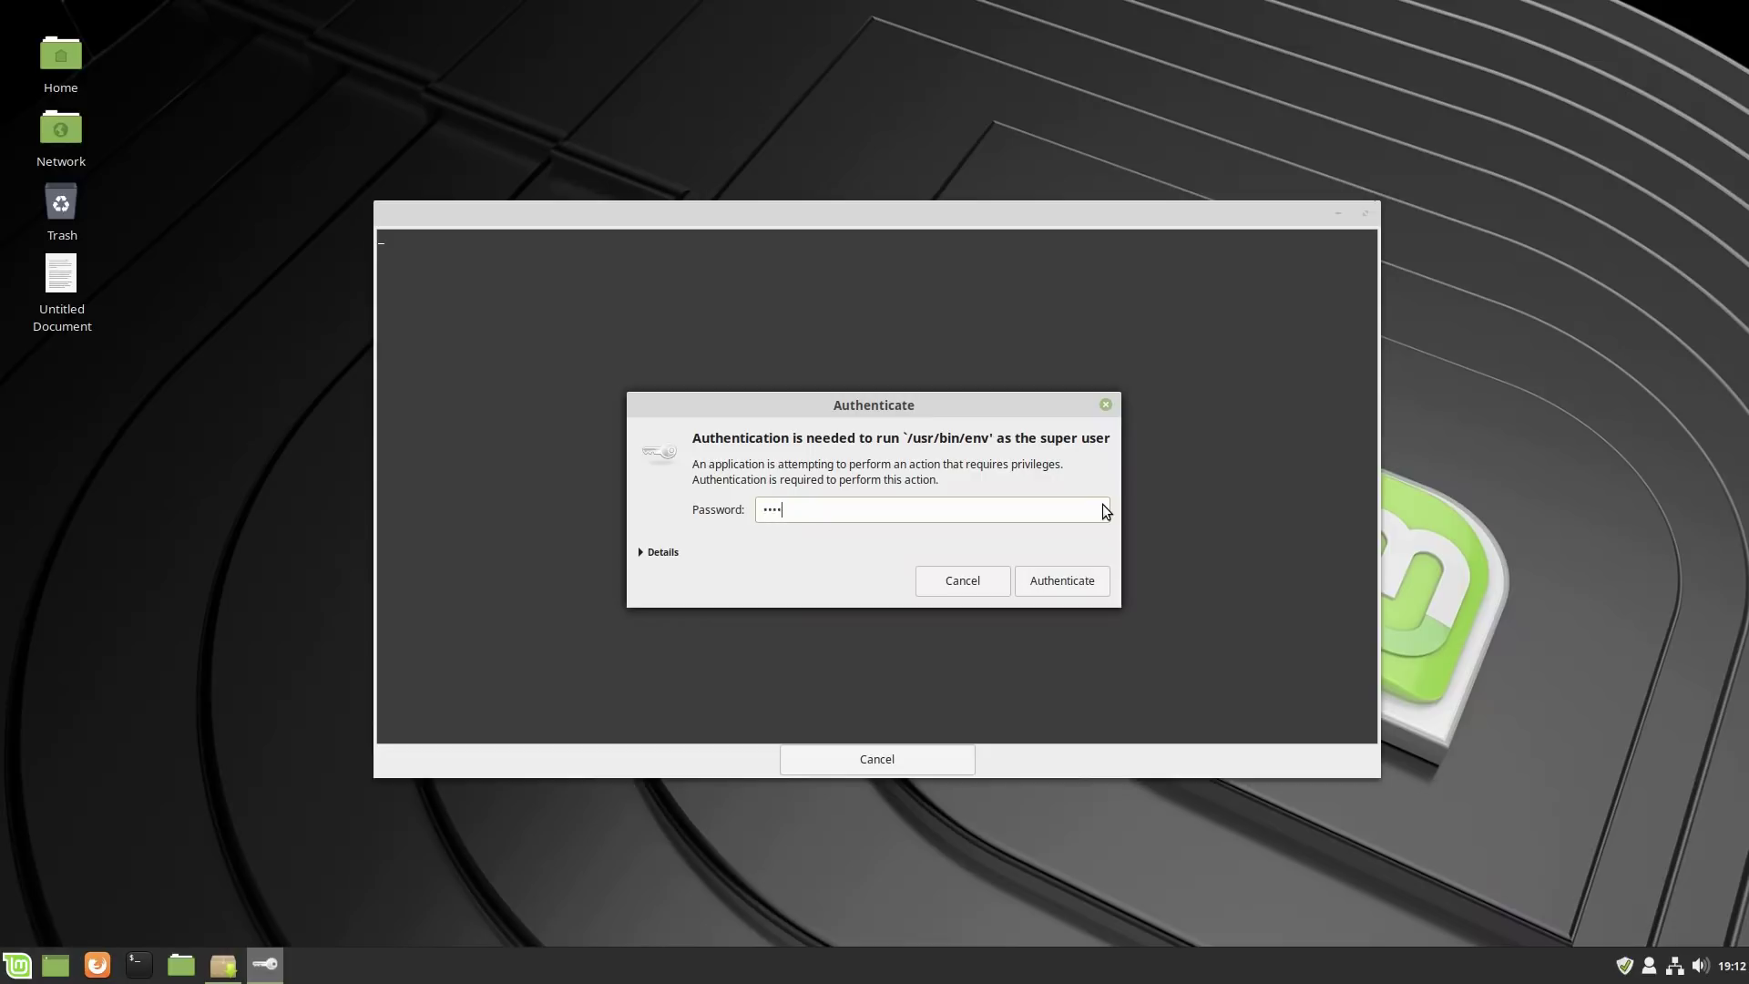
Authenticate with the account password and let Linux 4.19.7 finish installing.
left_click(1059, 592)
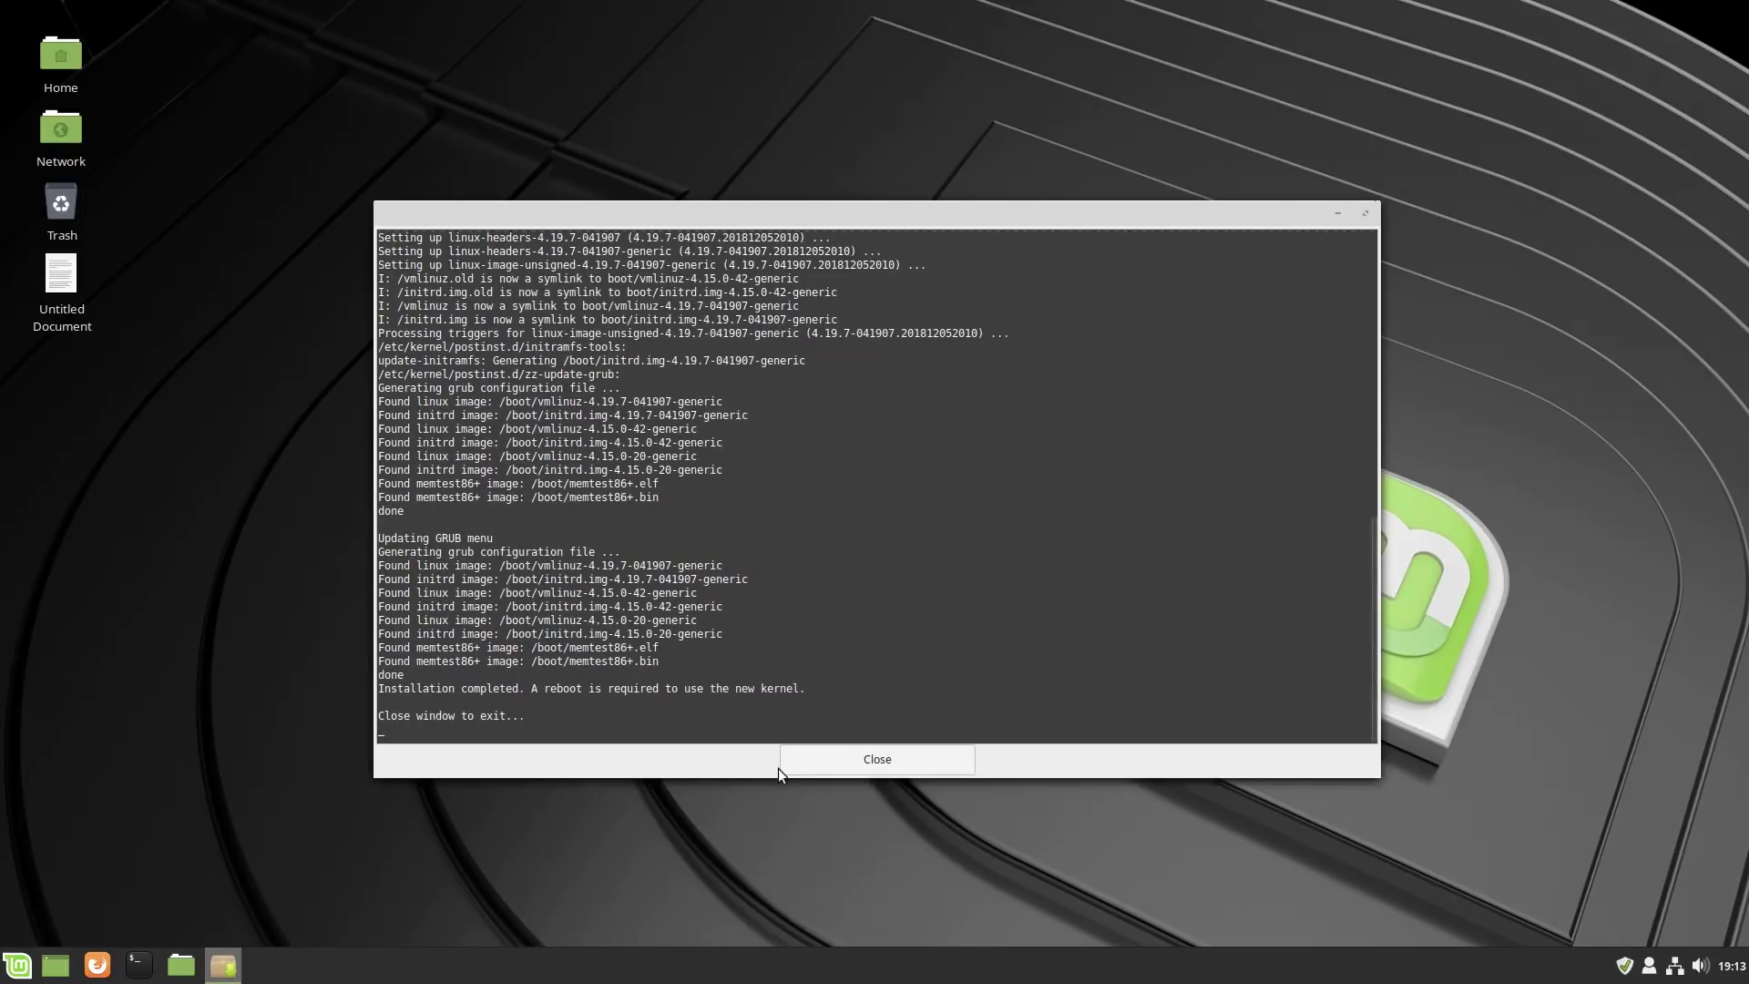
Close the installer output, dismiss the booting-previous-kernels notice, and quit Ukuu.
left_click(924, 758)
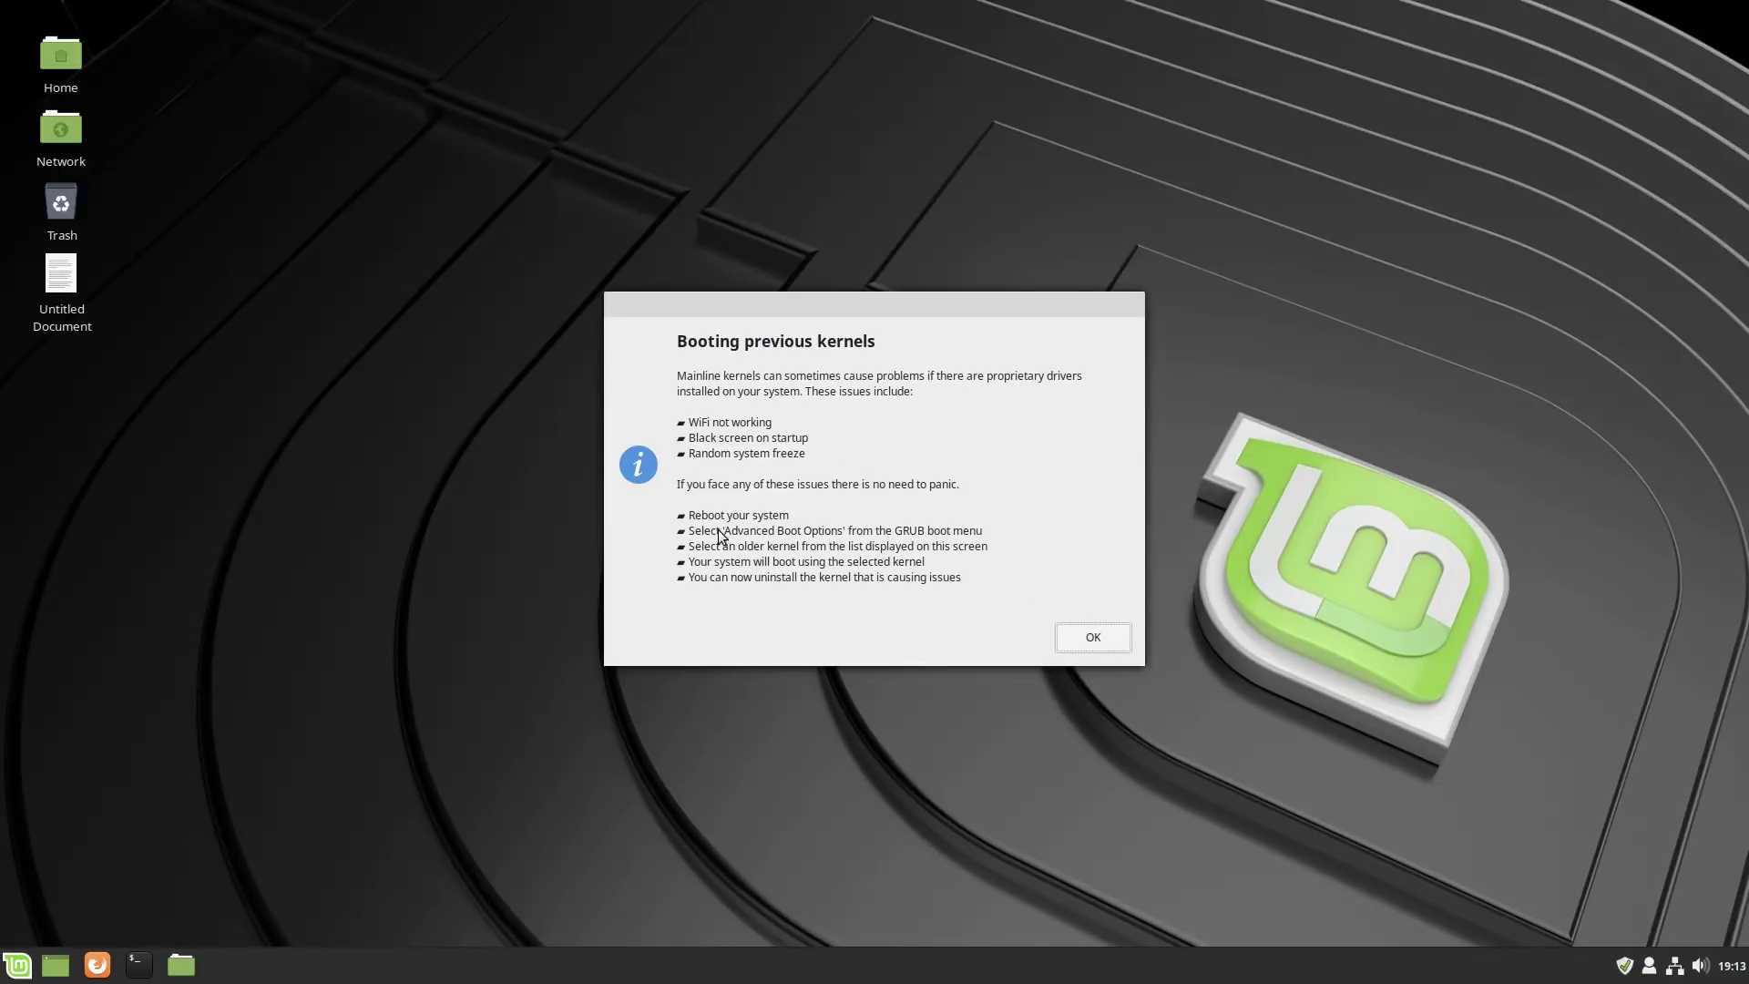
left_click(1110, 638)
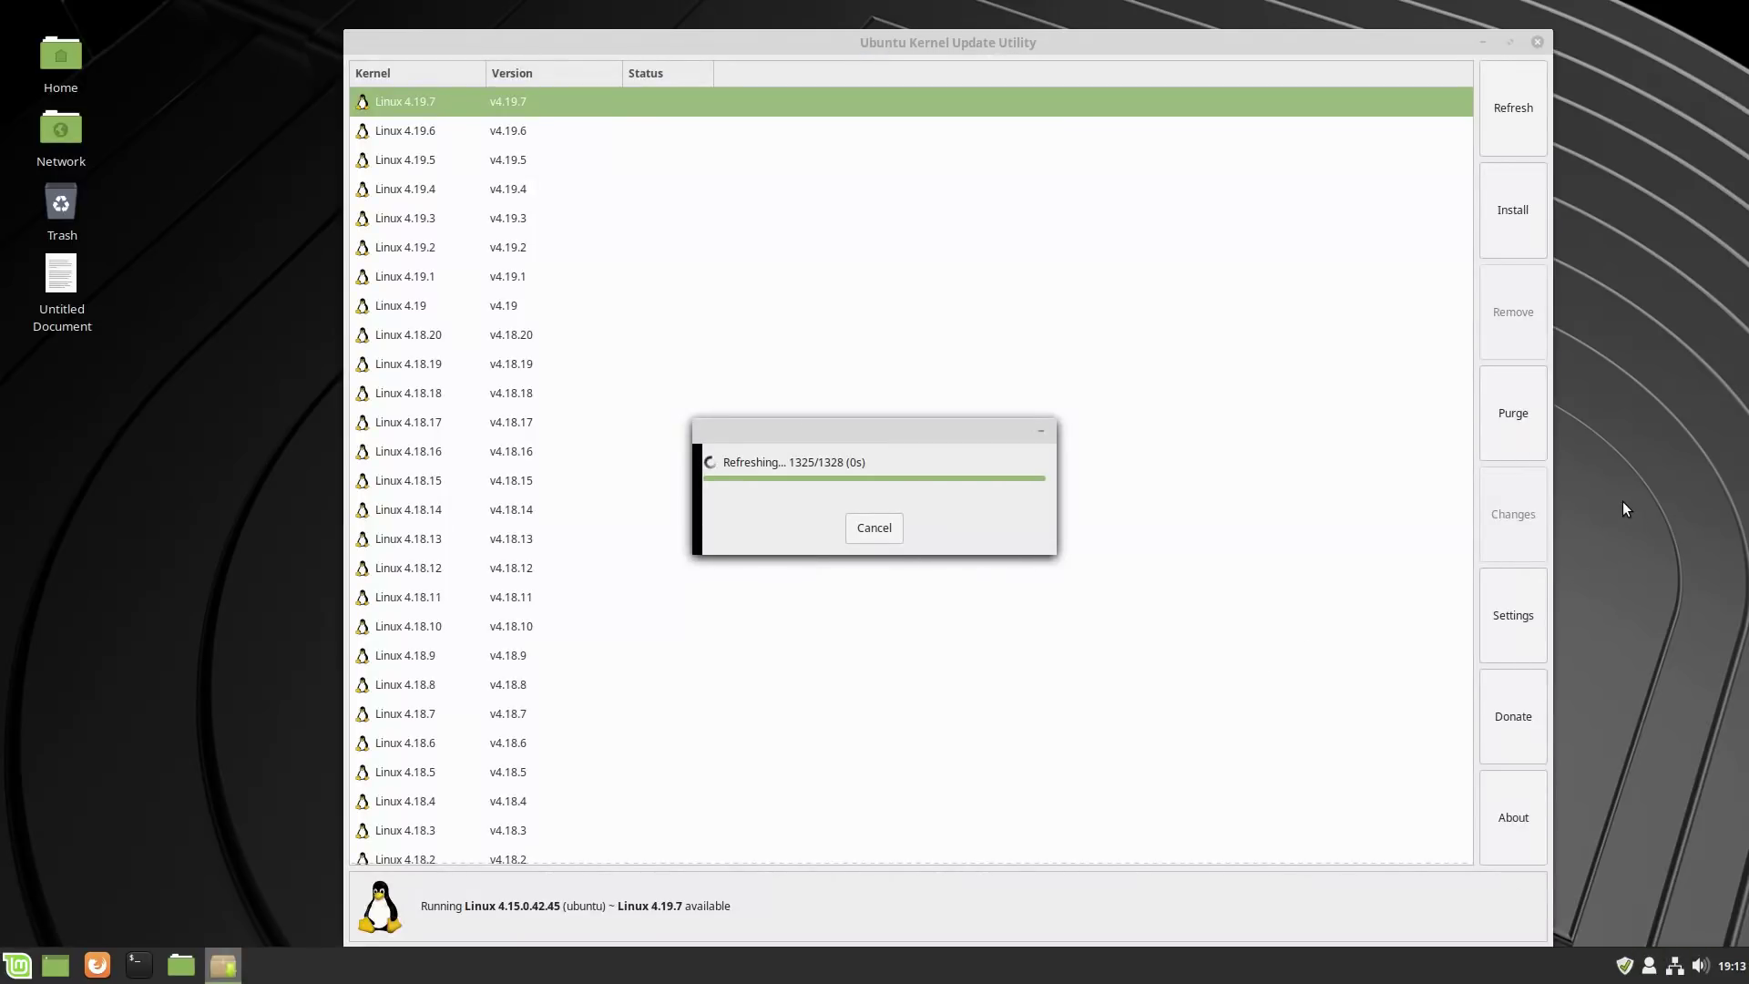
left_click(1537, 45)
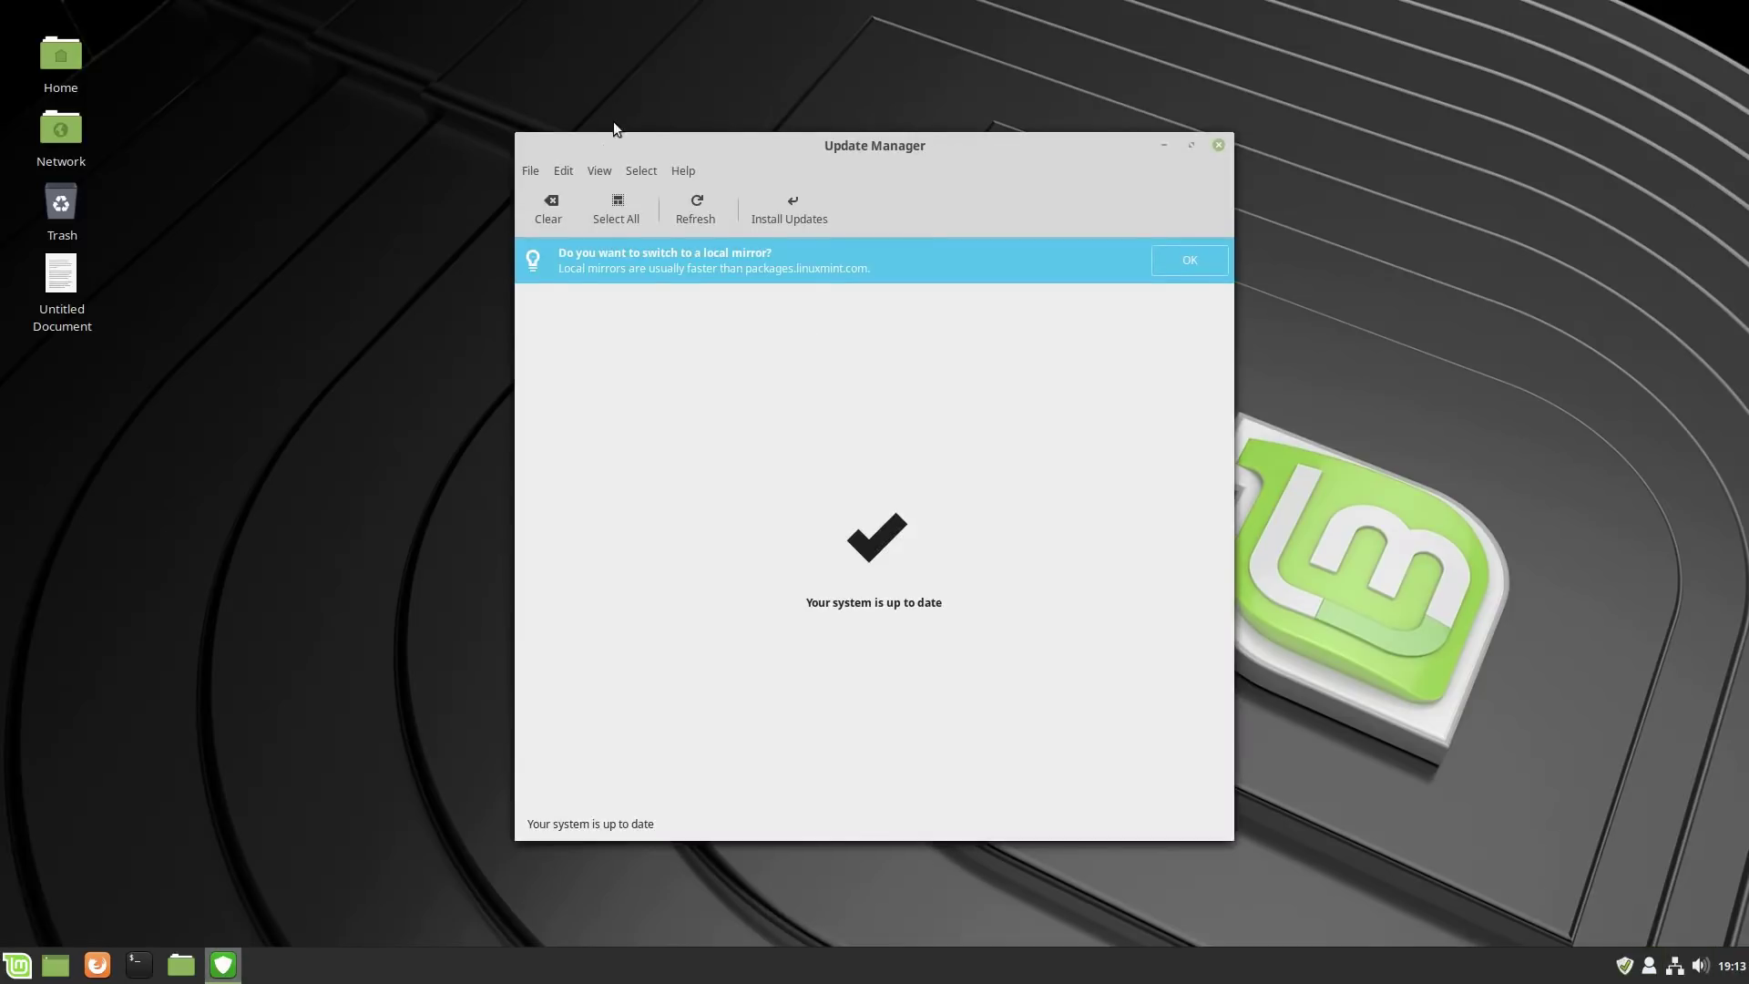
Compare the installed 4.19.7 kernel against the 4.15 kernels, then close Update Manager.
left_click(598, 169)
left_click(701, 271)
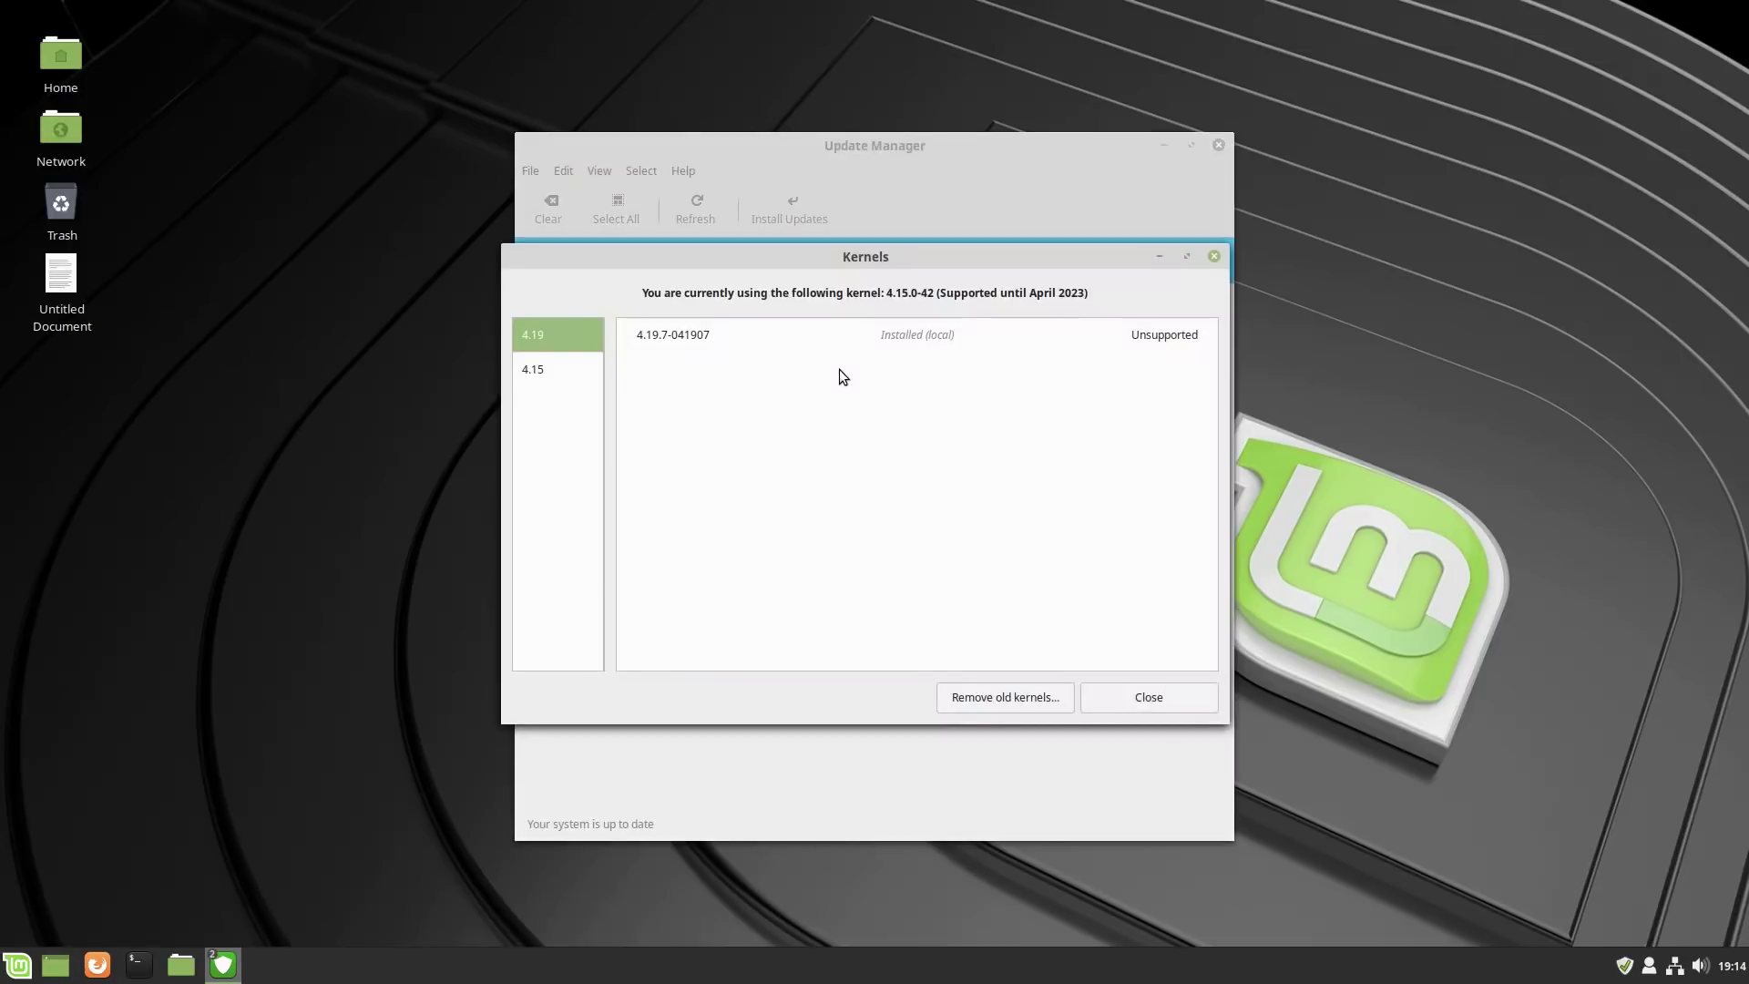
left_click(552, 369)
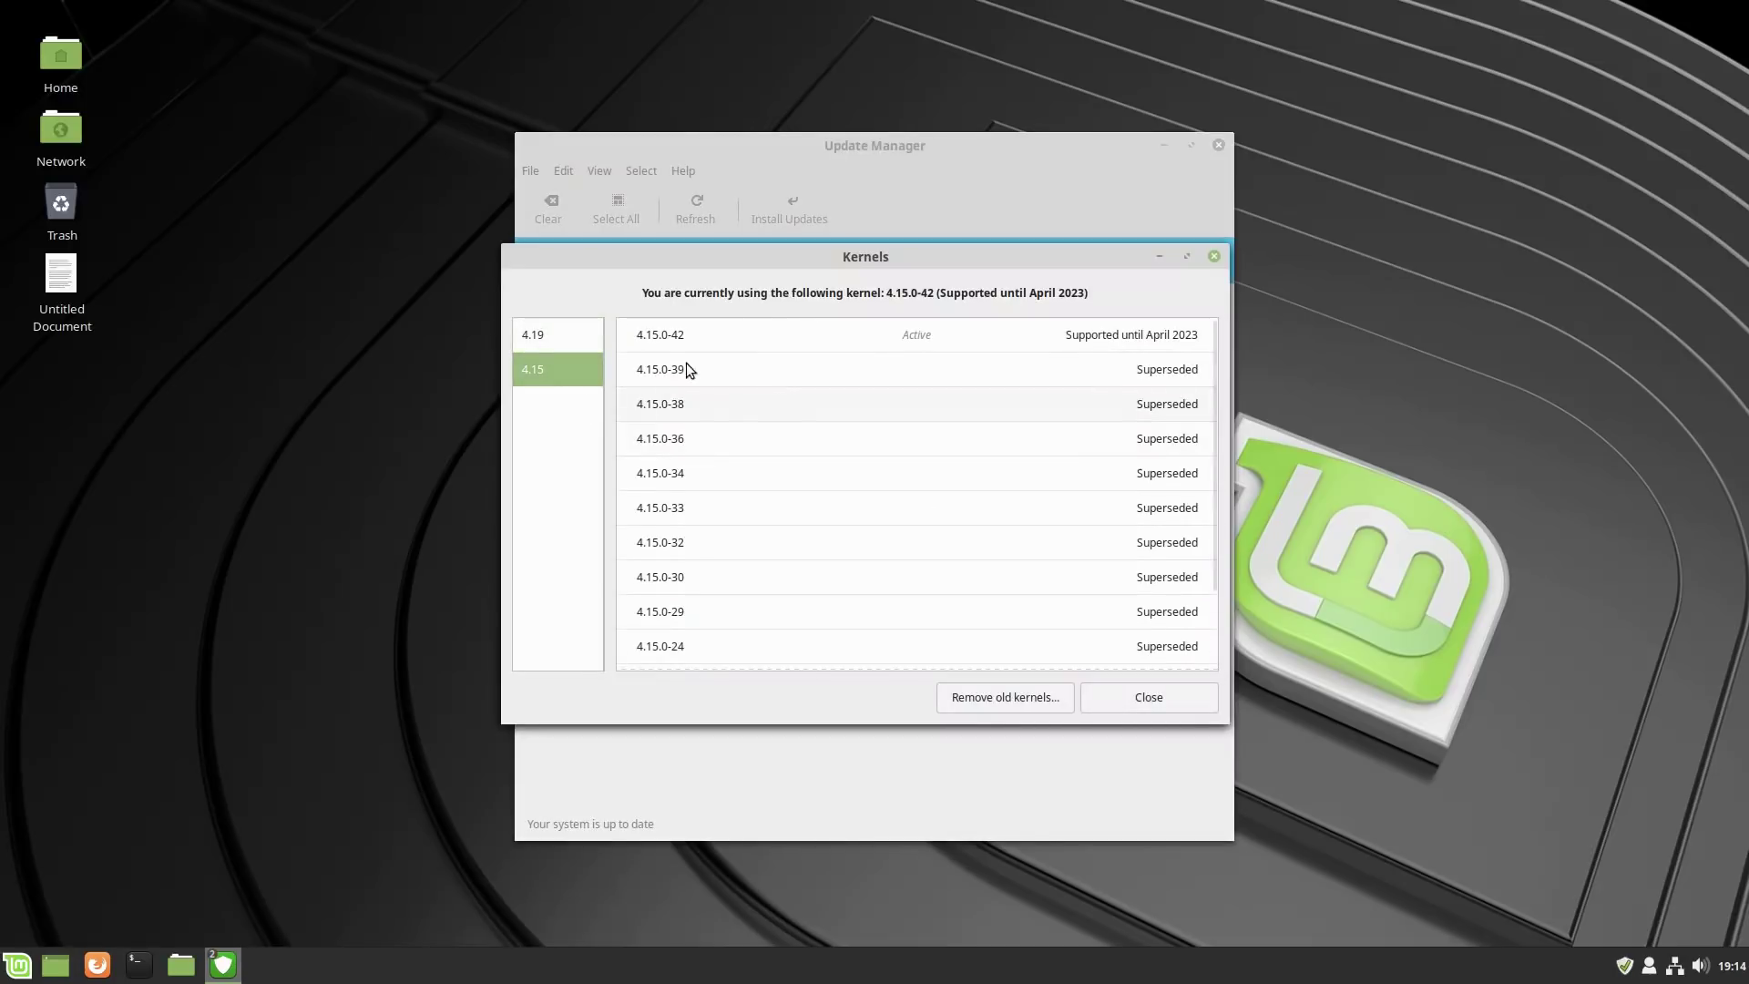
left_click(548, 337)
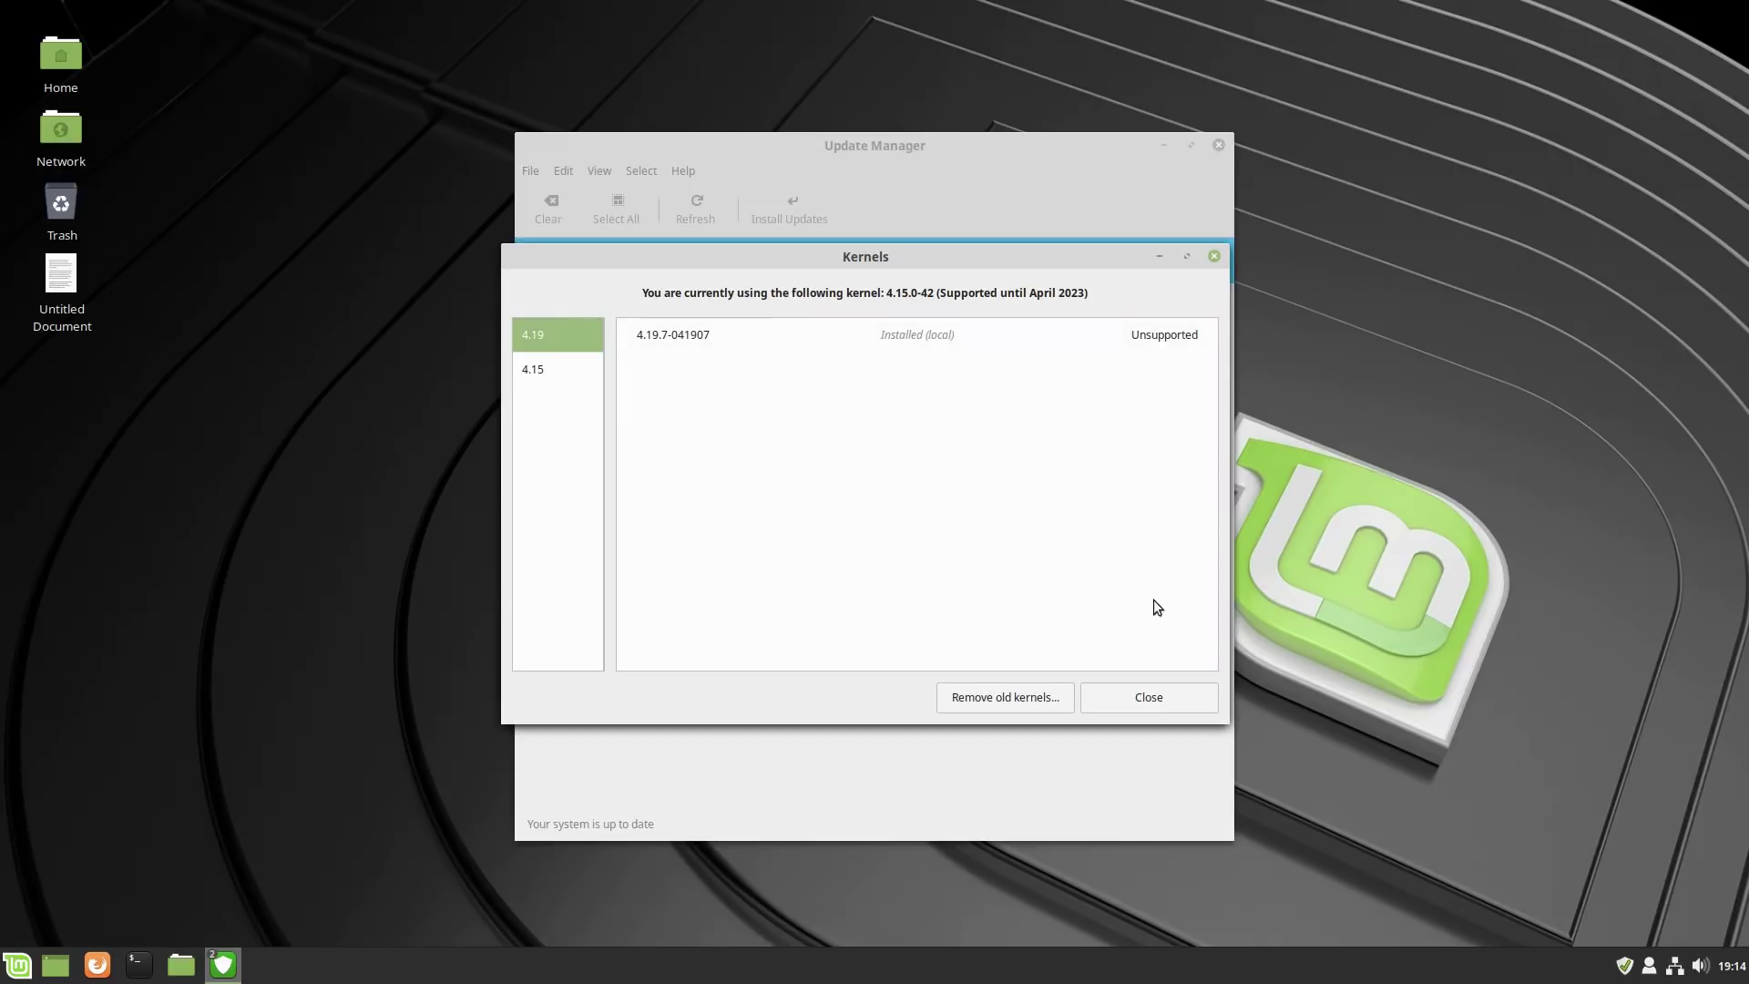
left_click(543, 369)
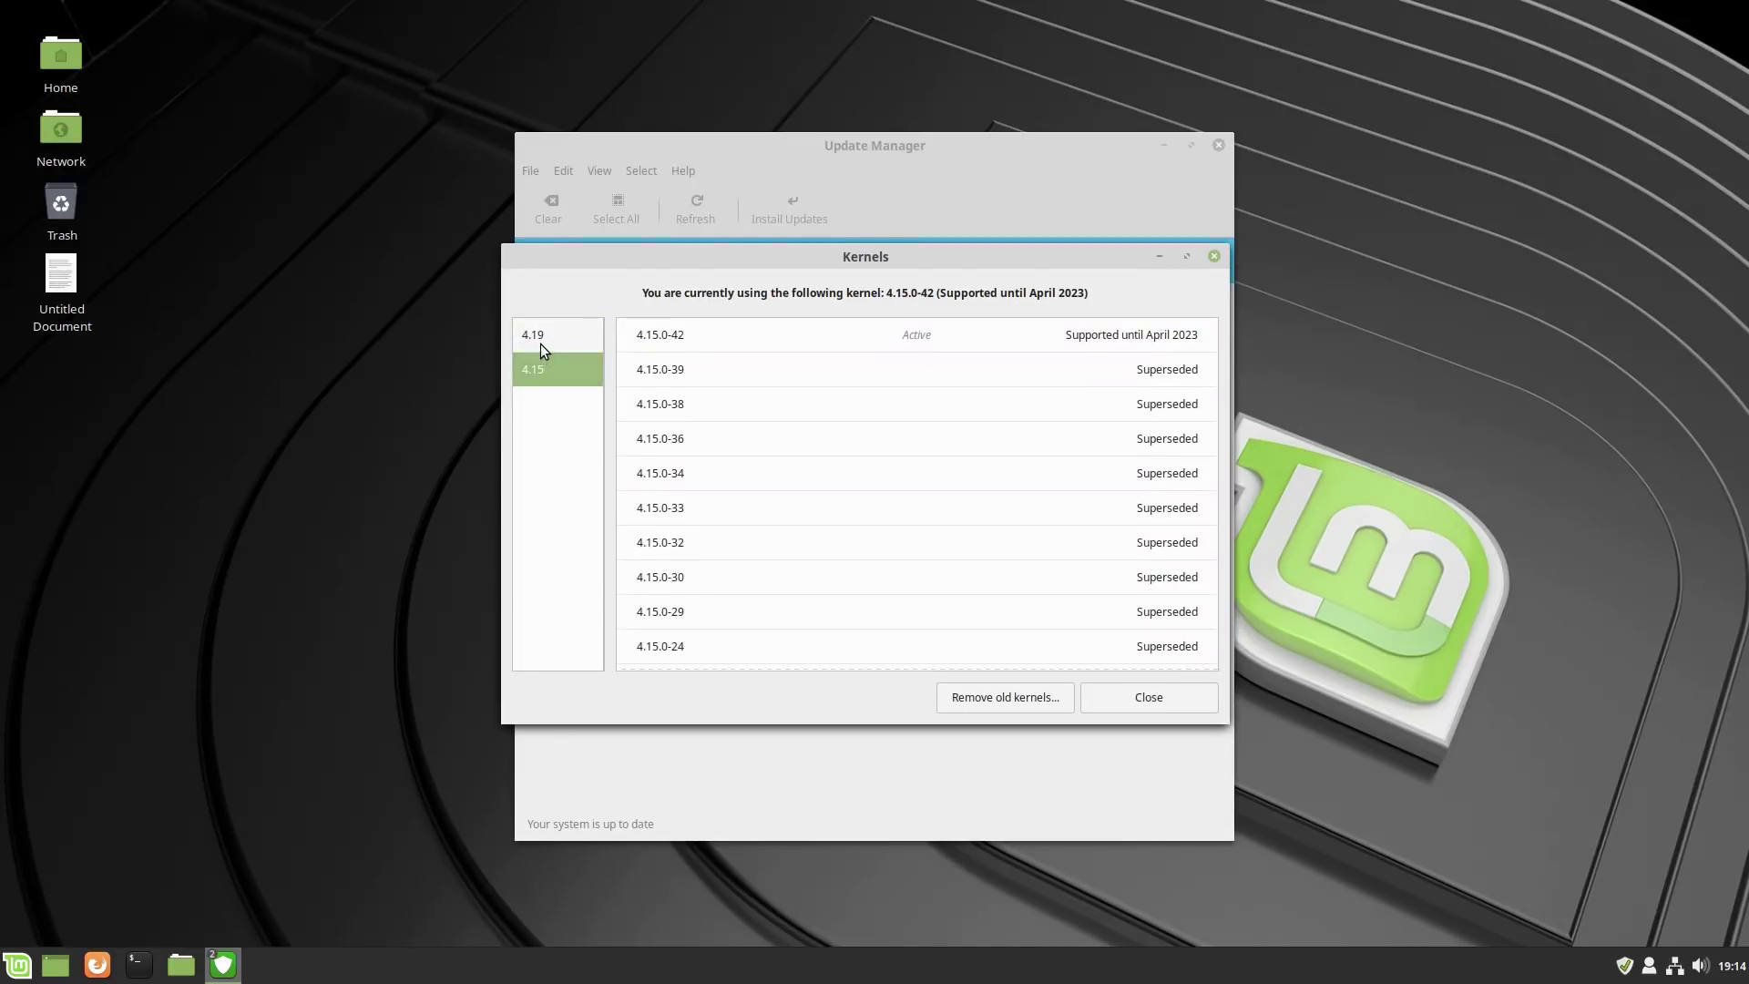
left_click(540, 342)
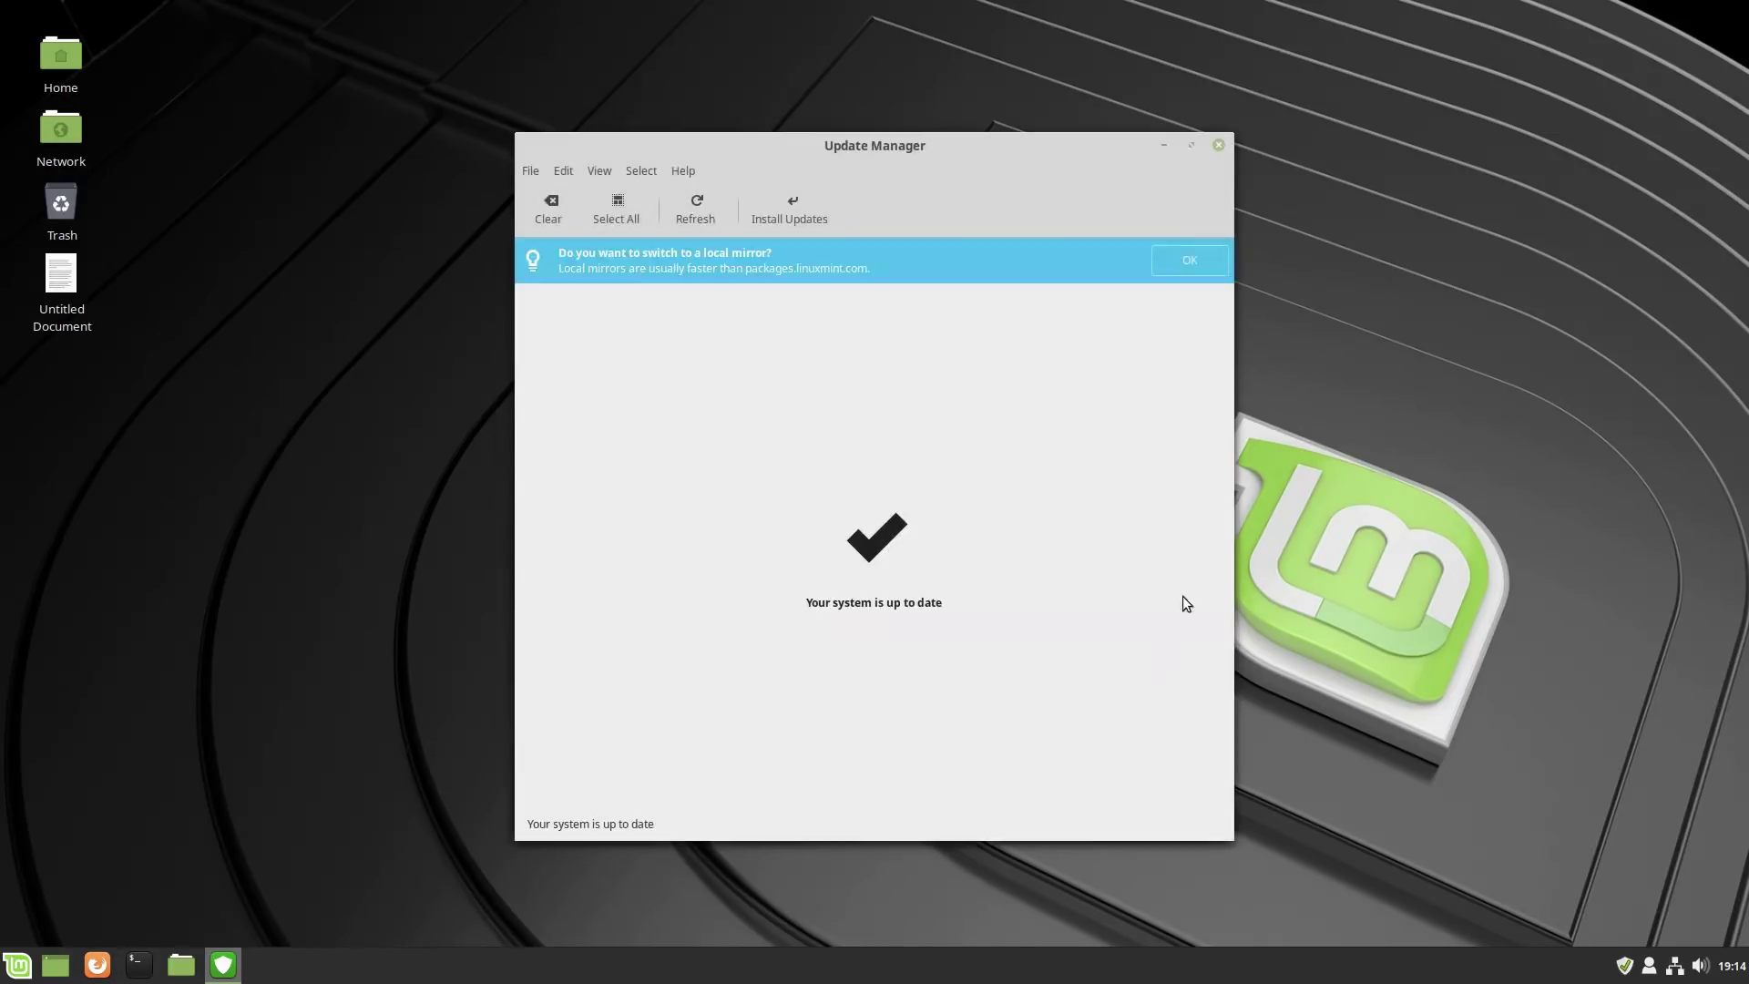
left_click(1219, 145)
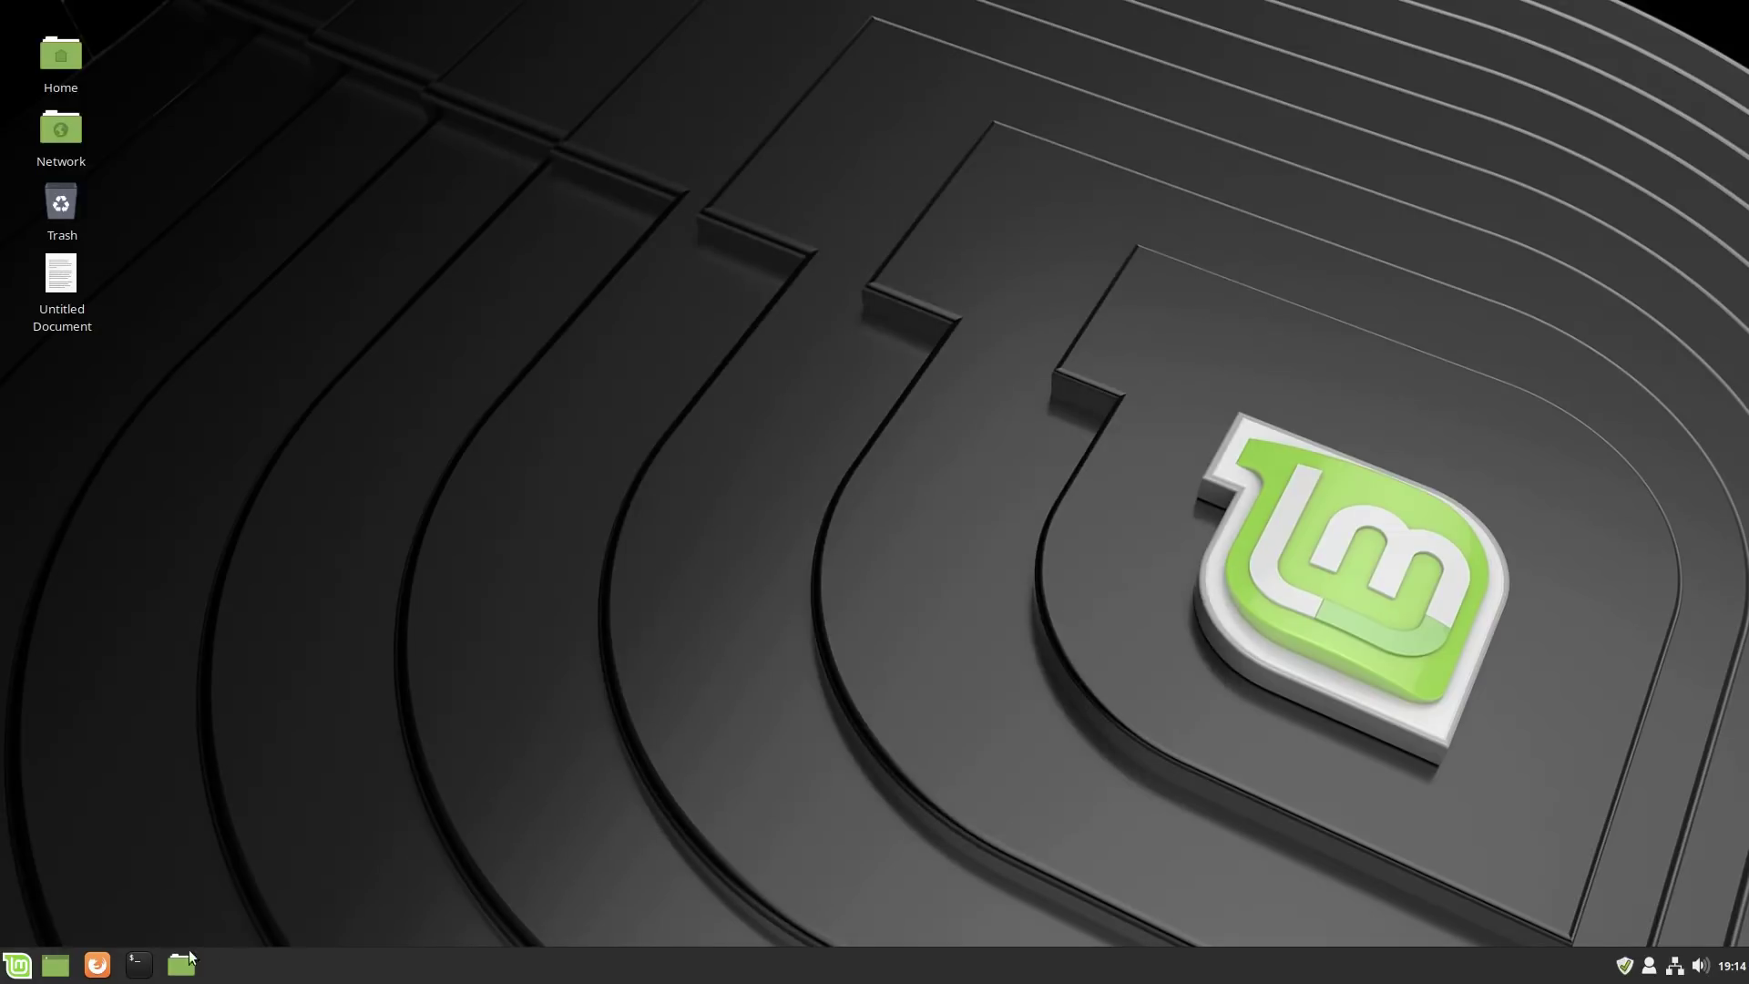
Restart the computer into the new kernel and log back in.
left_click(17, 964)
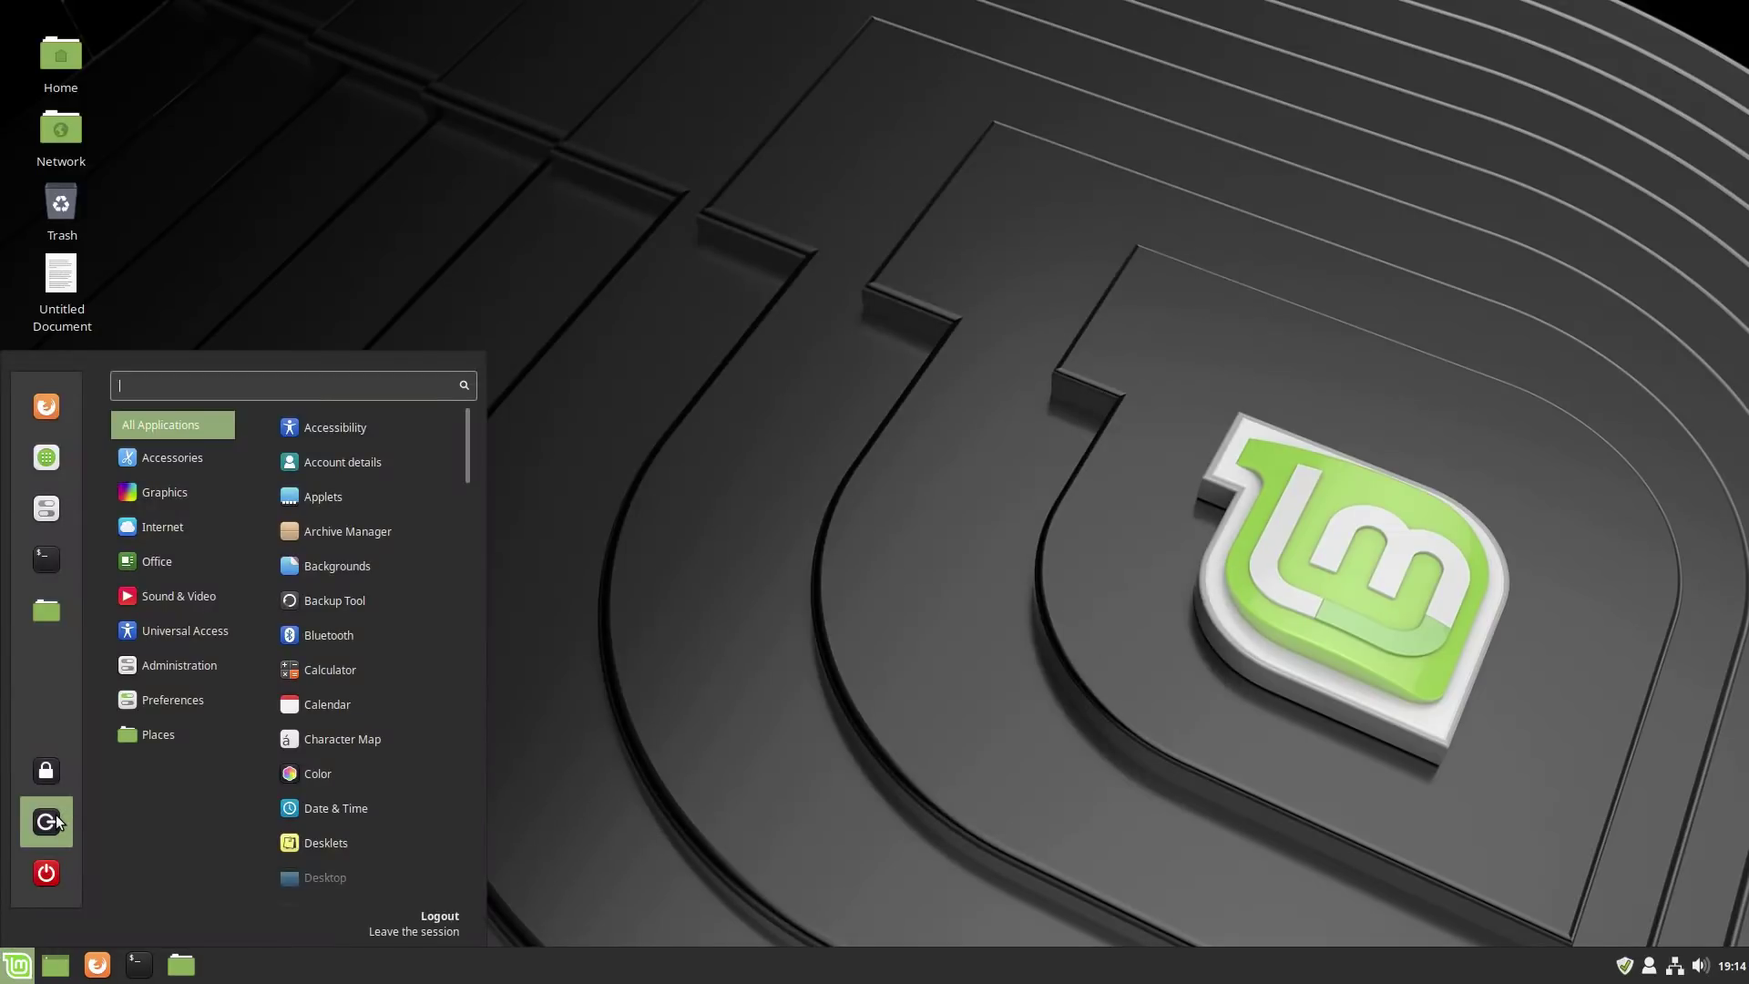
left_click(49, 858)
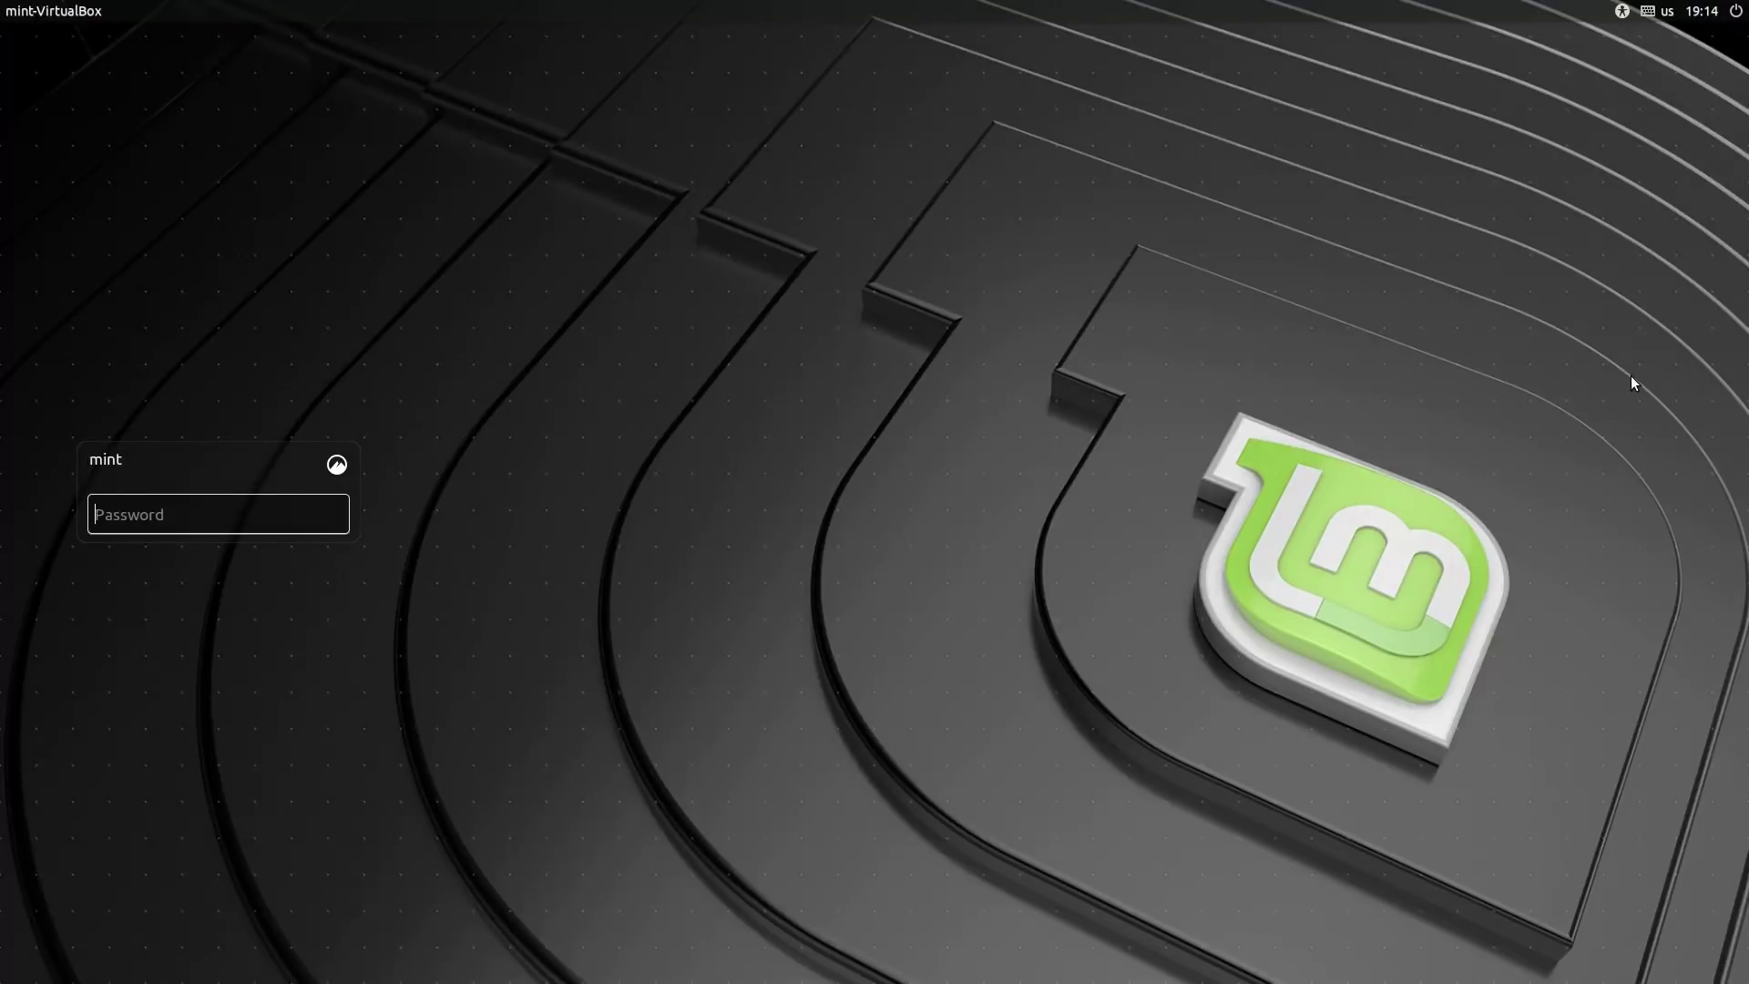
type("mint")
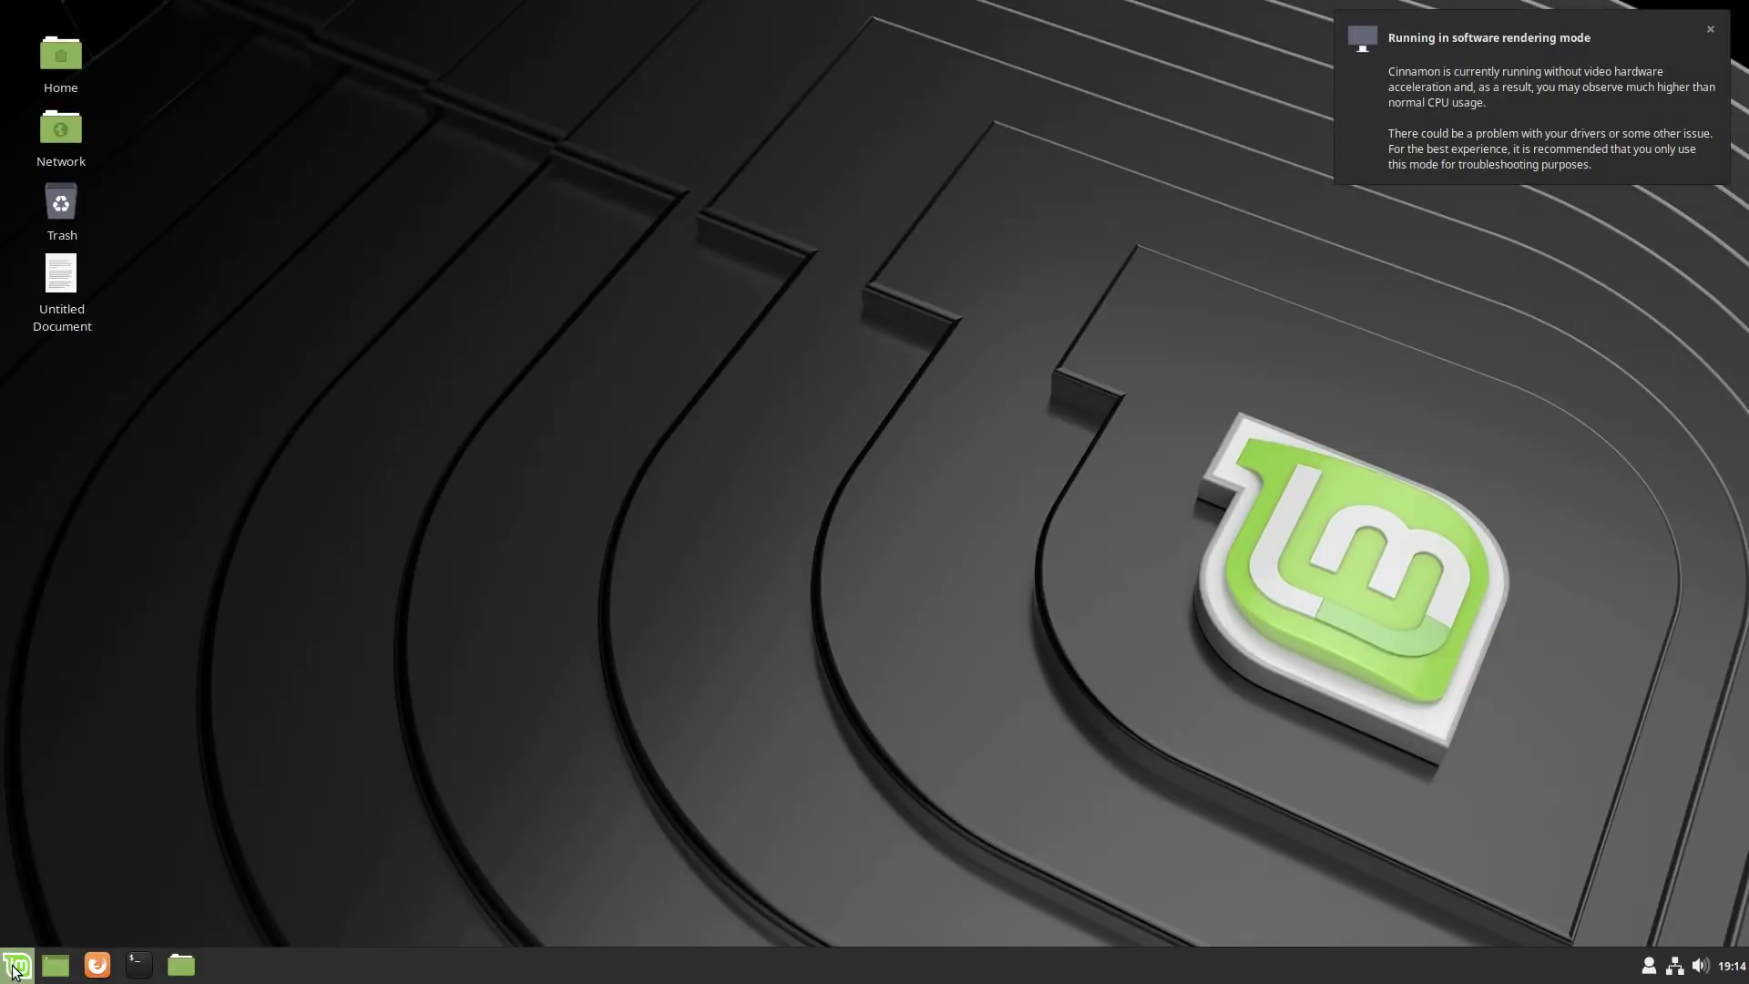
Open System Info via a 'sys' search, confirm kernel 4.19.7-041907-generic, then close it.
key("super")
type("sys")
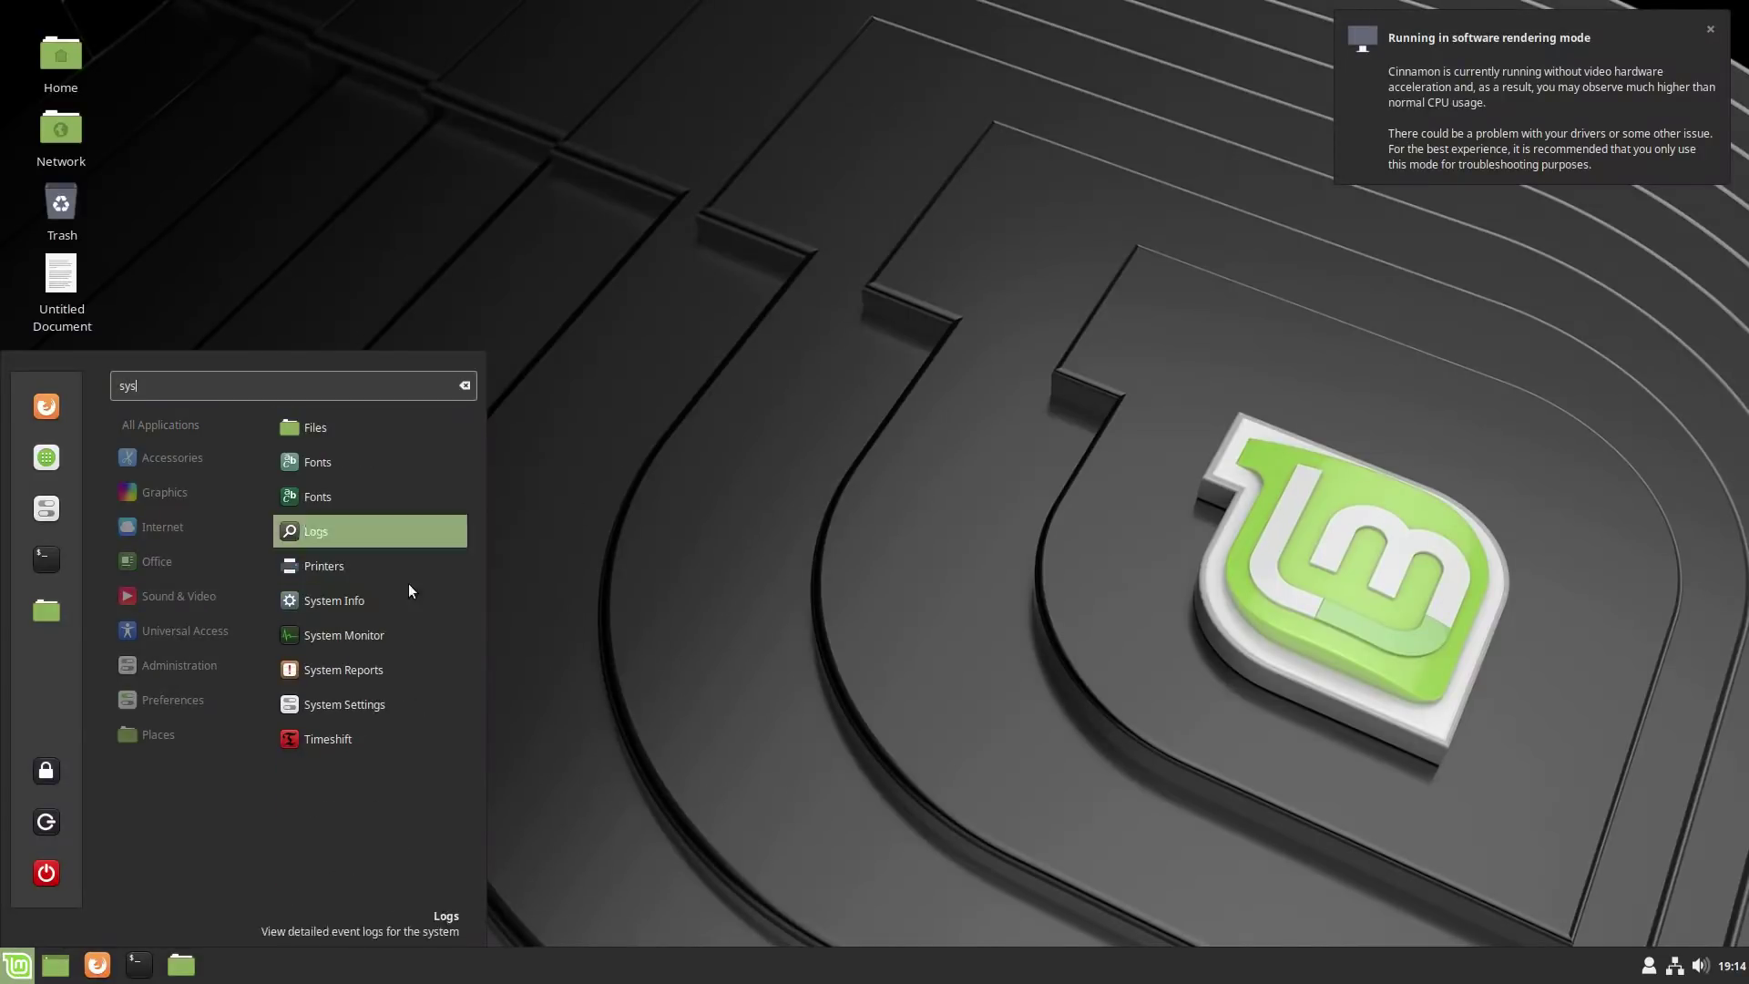
left_click(339, 603)
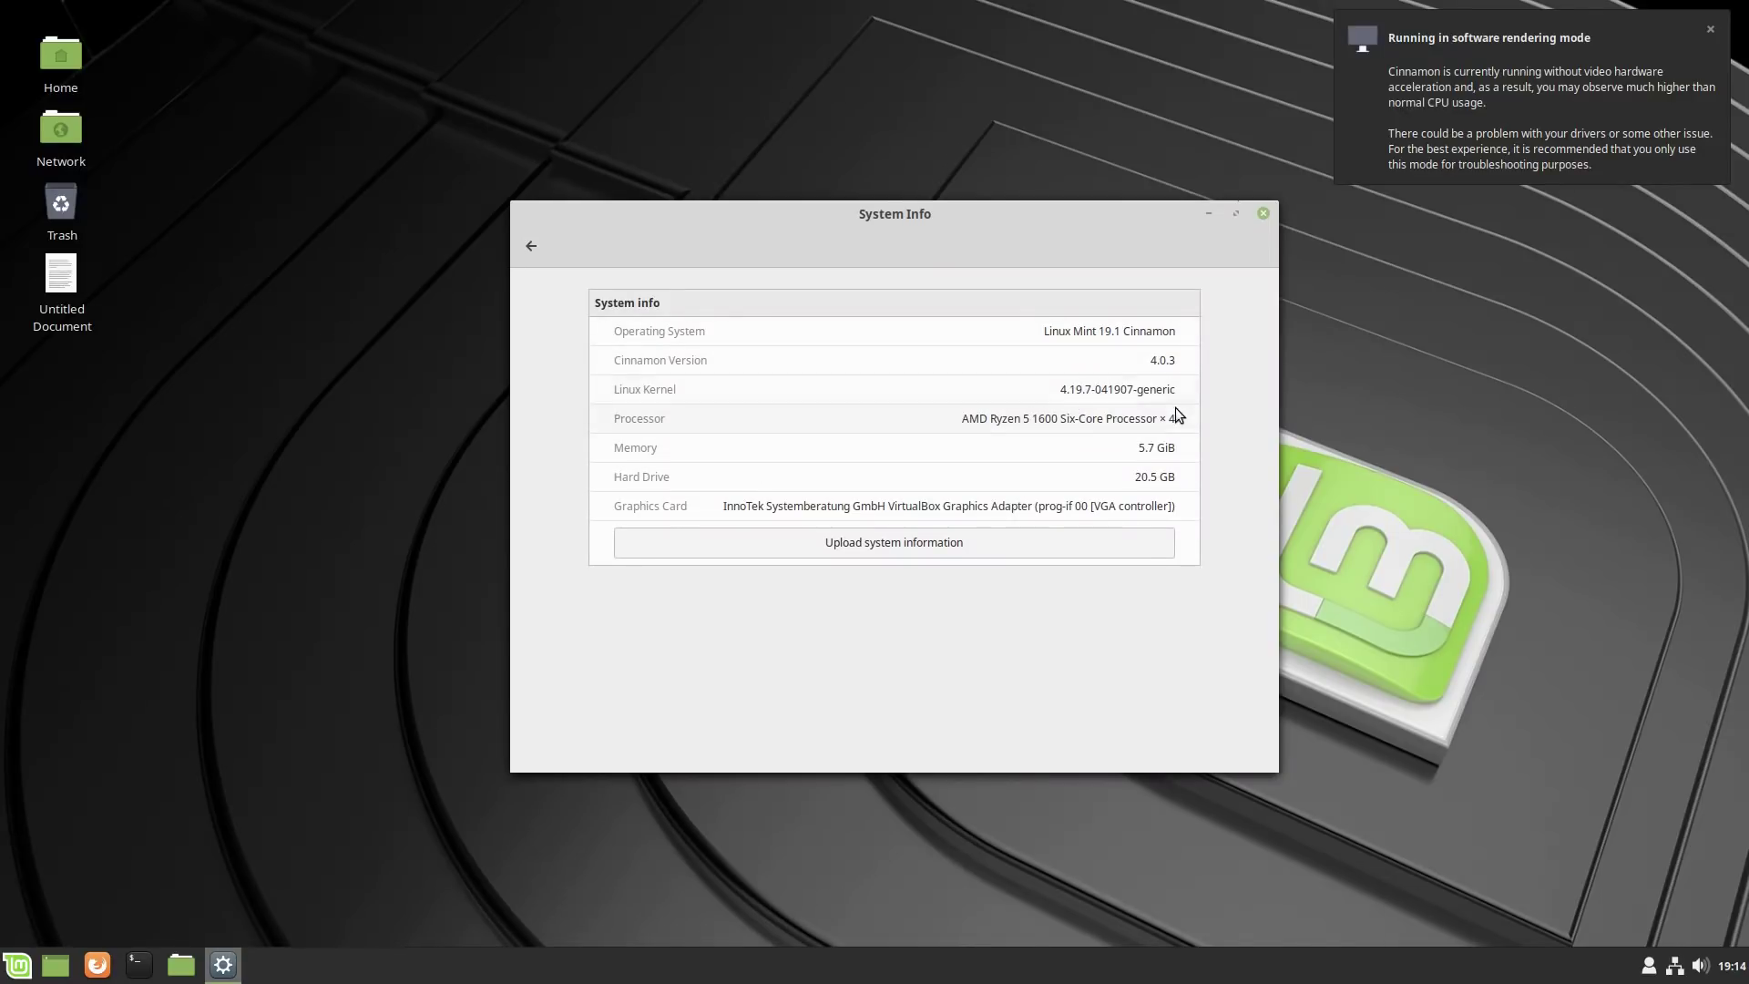
left_click(1709, 29)
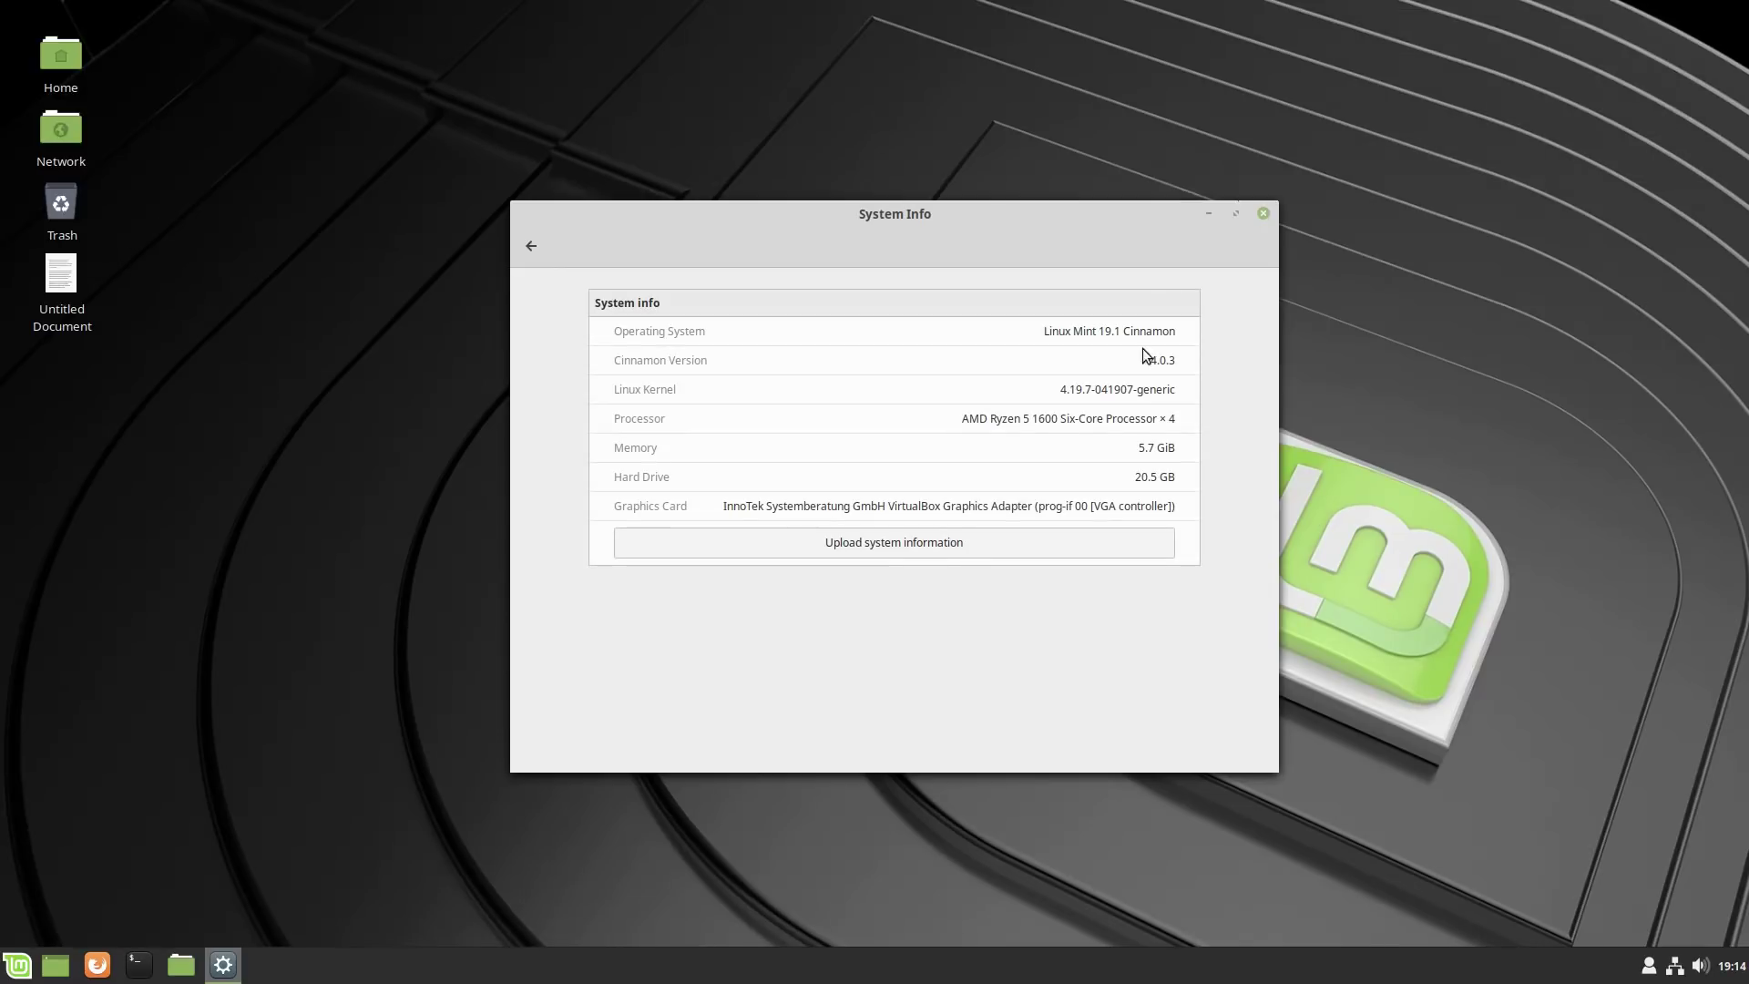
left_click(1263, 213)
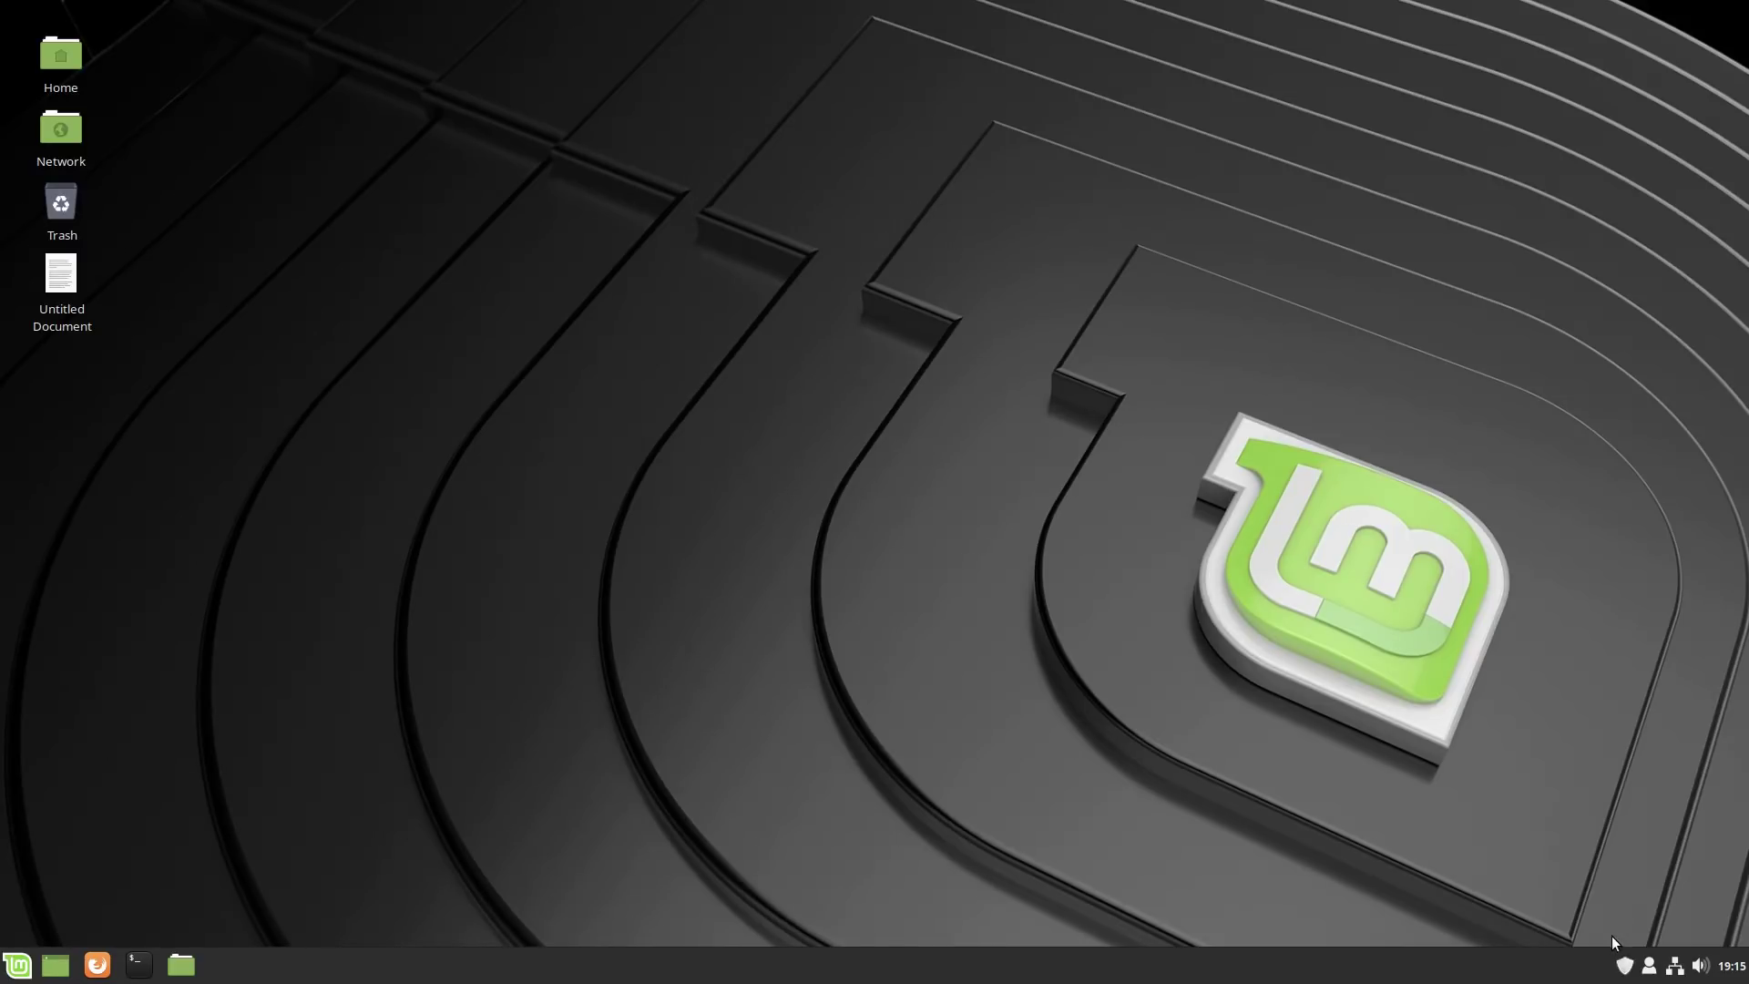
left_click(1628, 965)
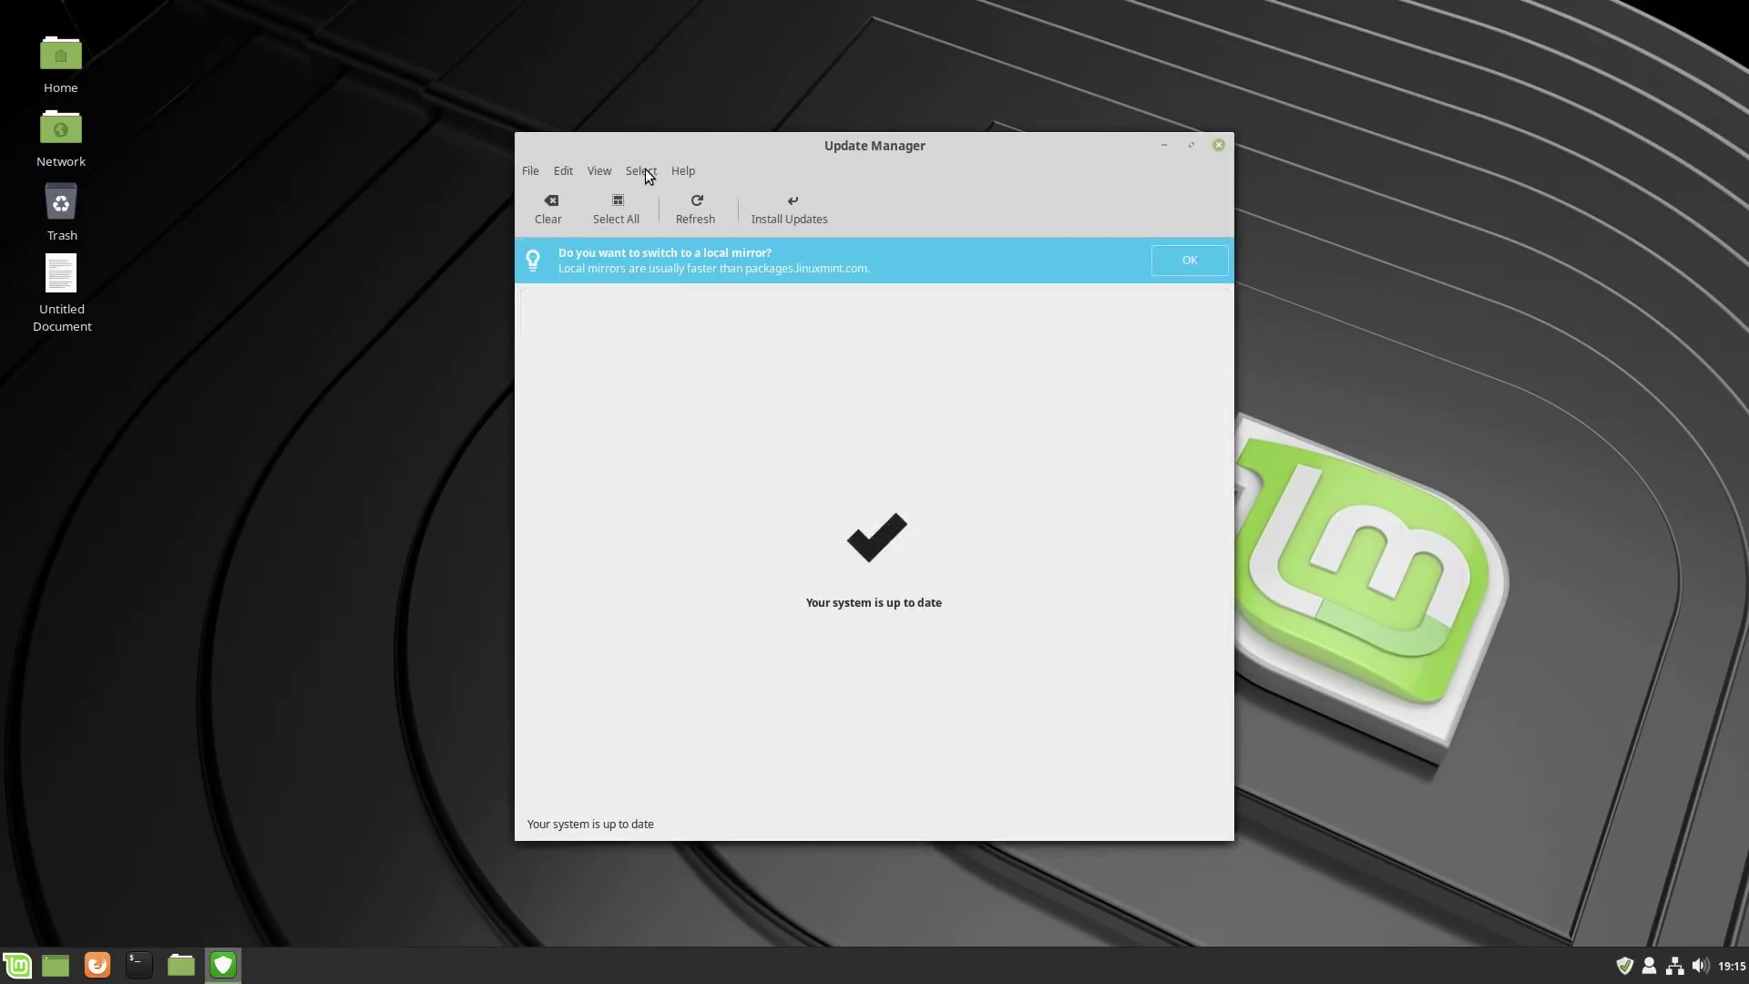
left_click(643, 170)
mouse_move(599, 173)
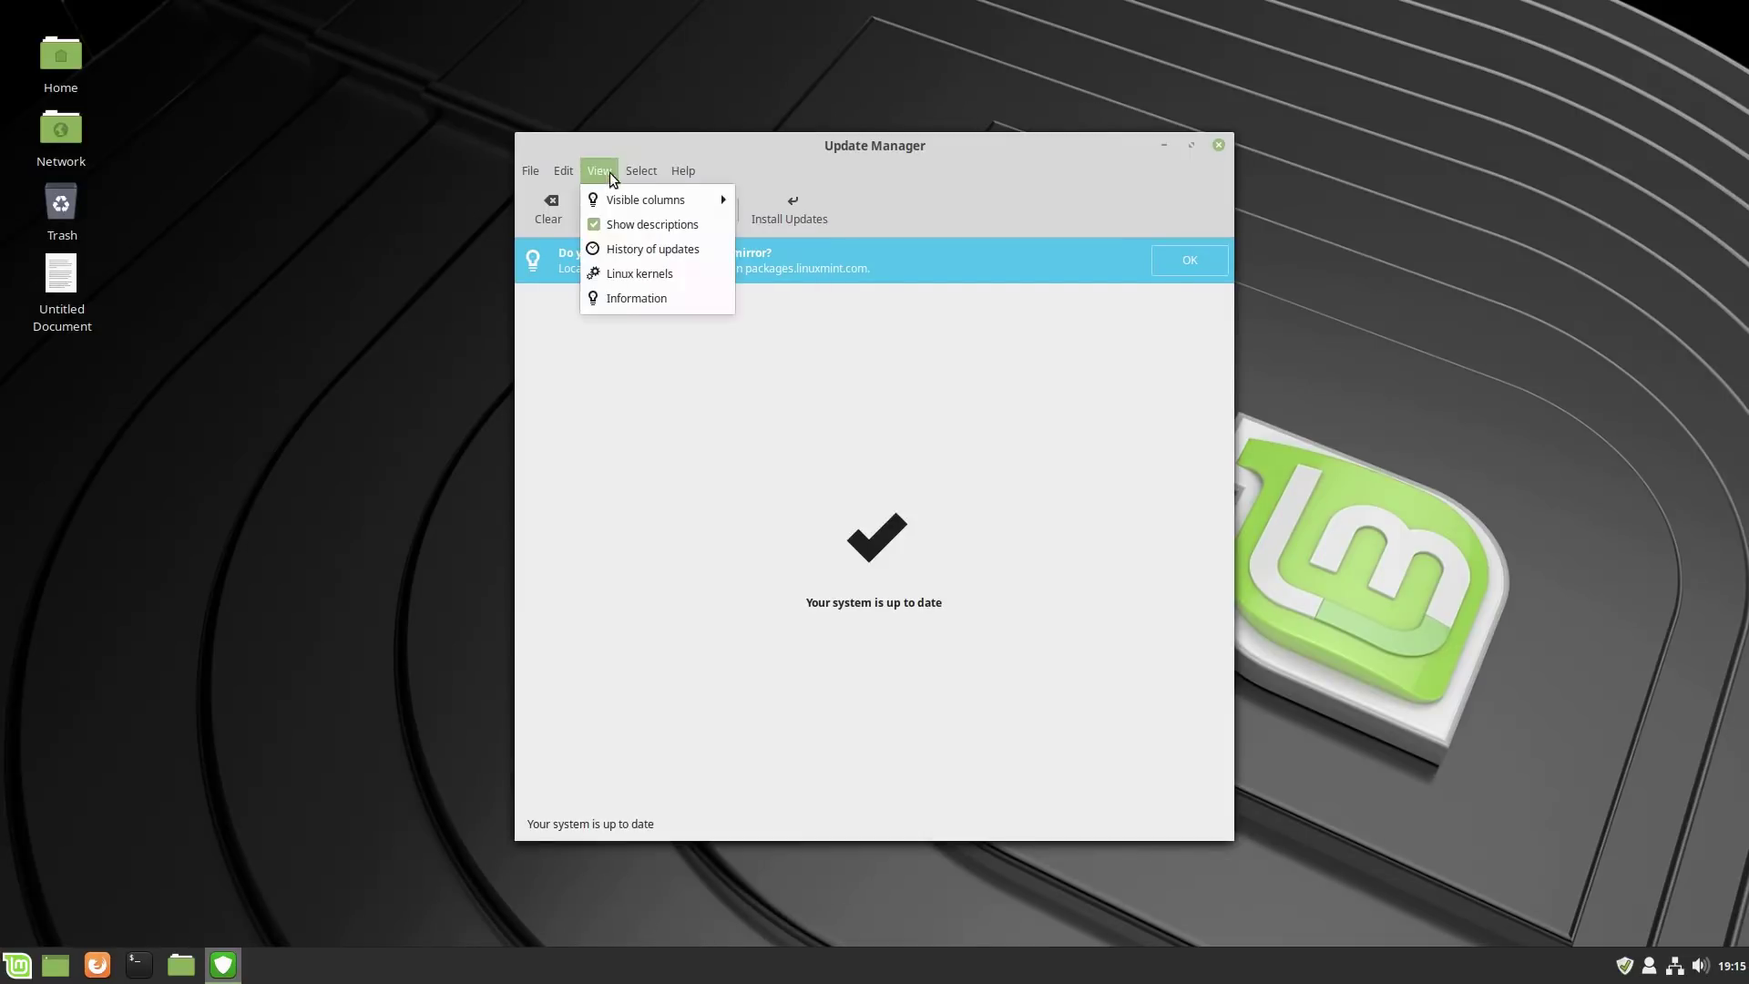
left_click(639, 275)
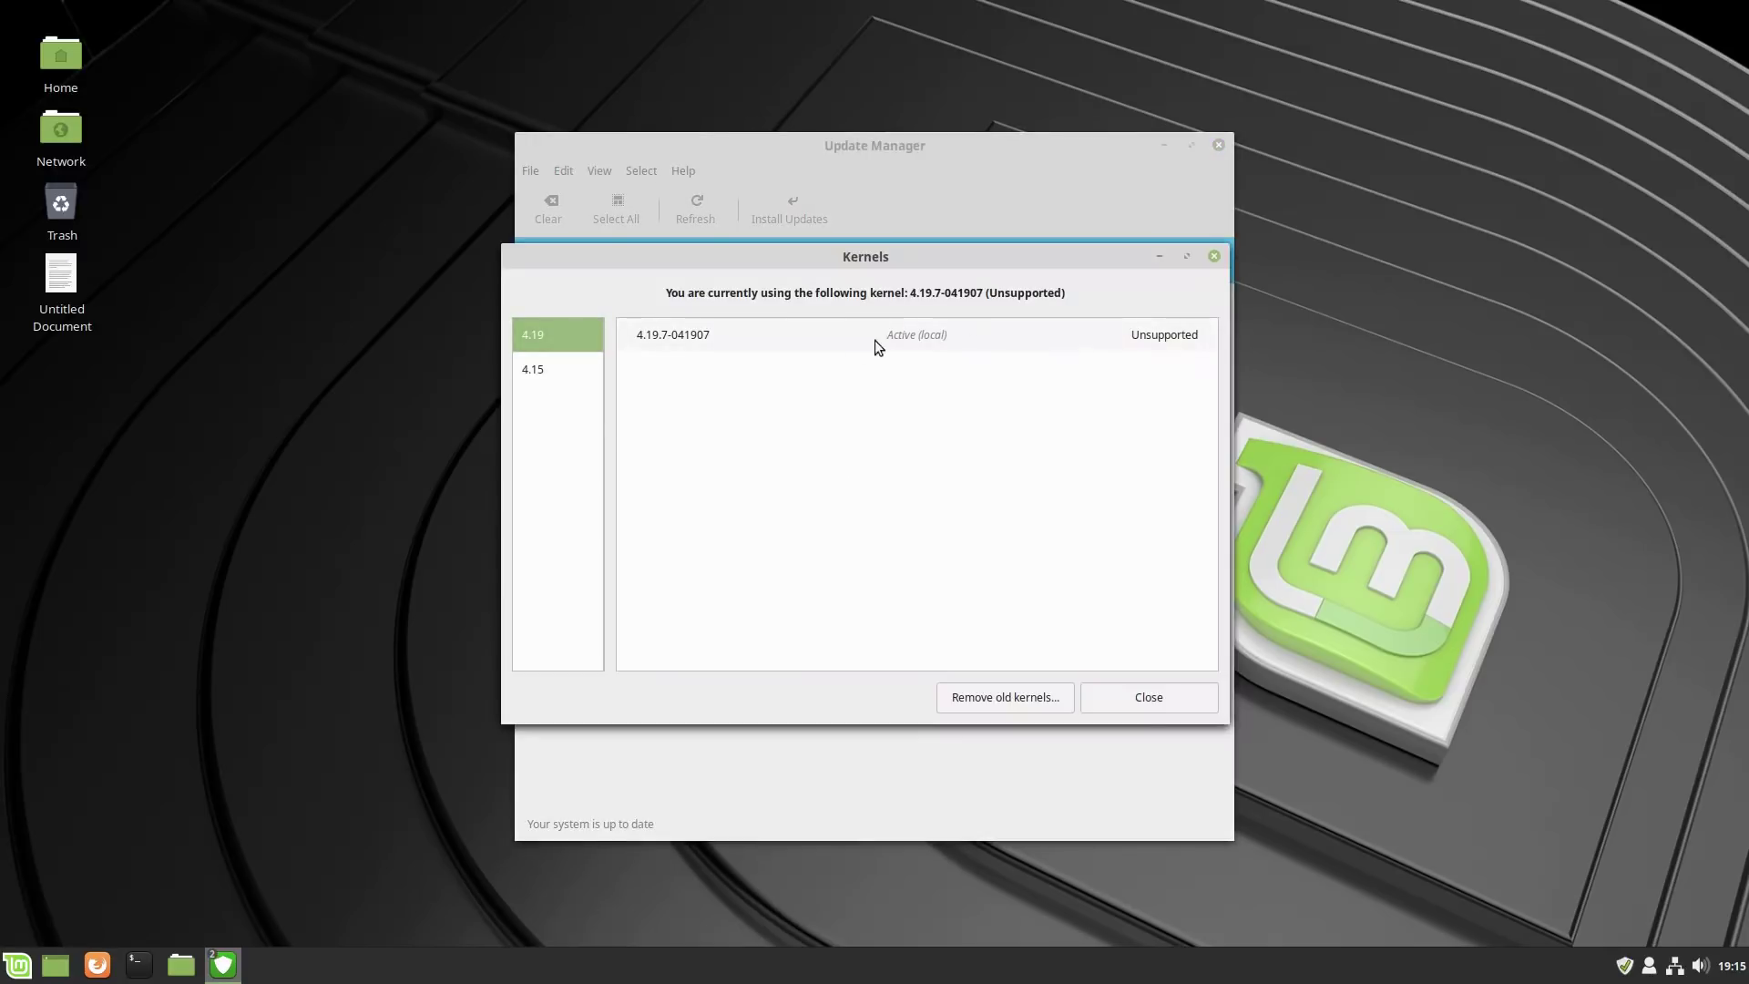
left_click(533, 372)
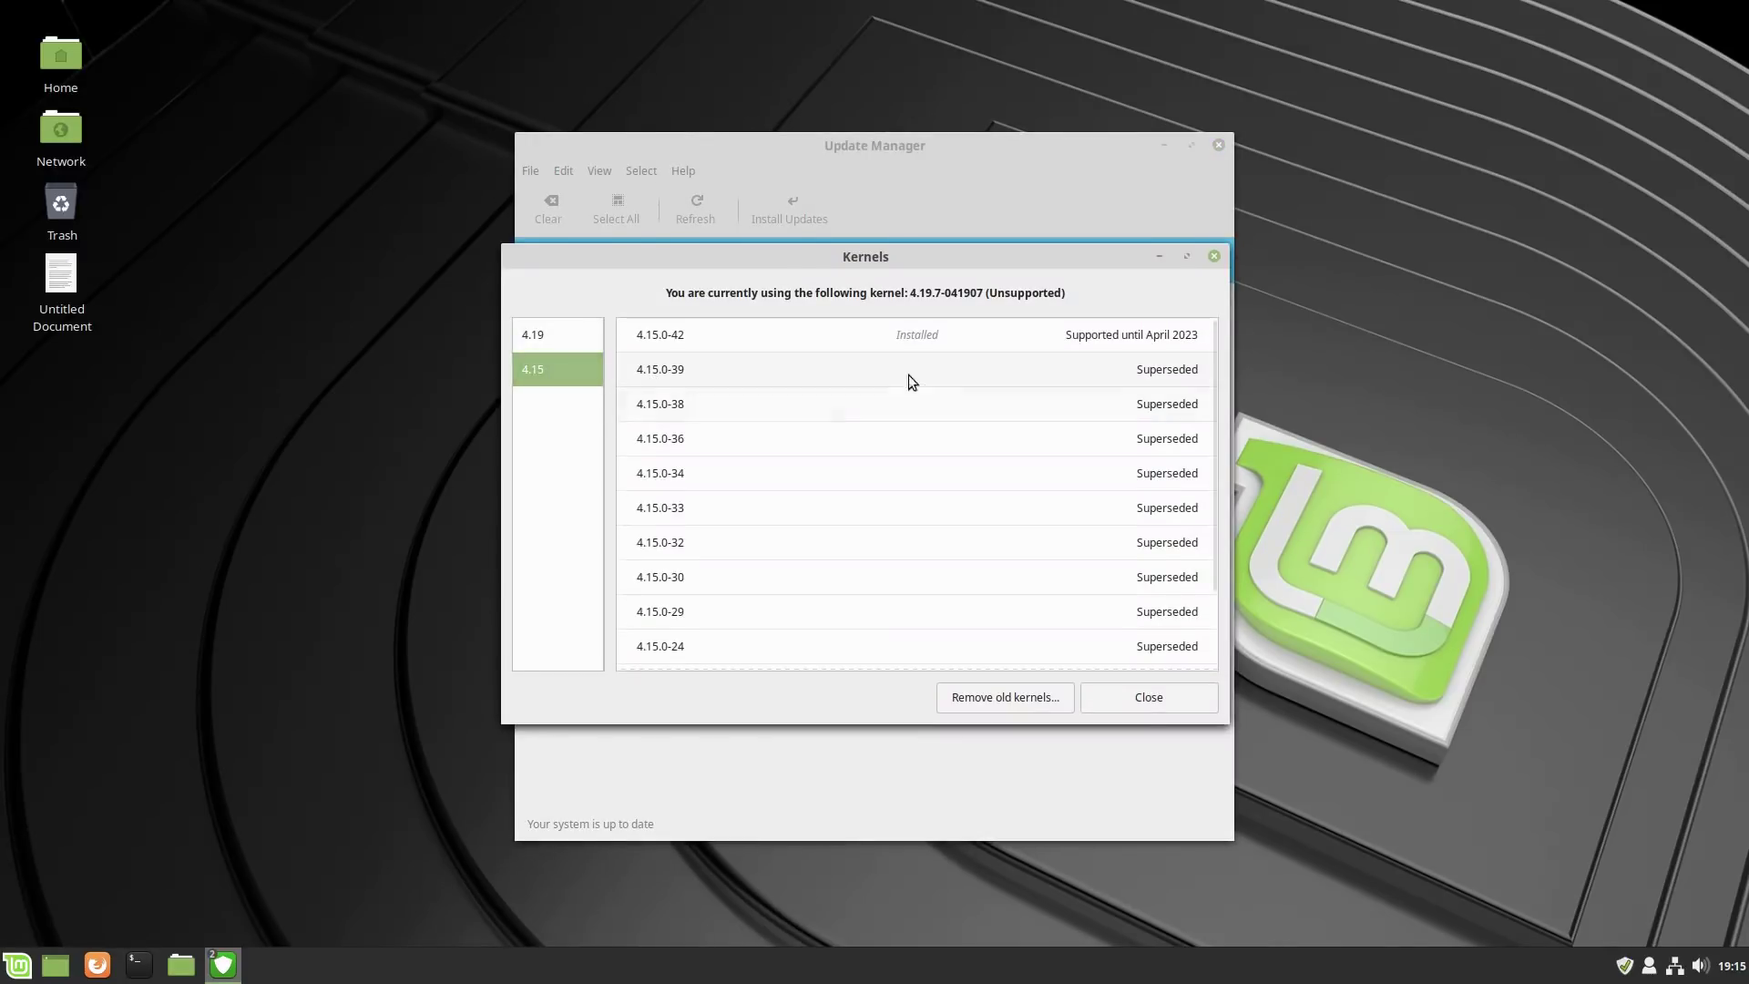
scroll(951, 554, "down", 3)
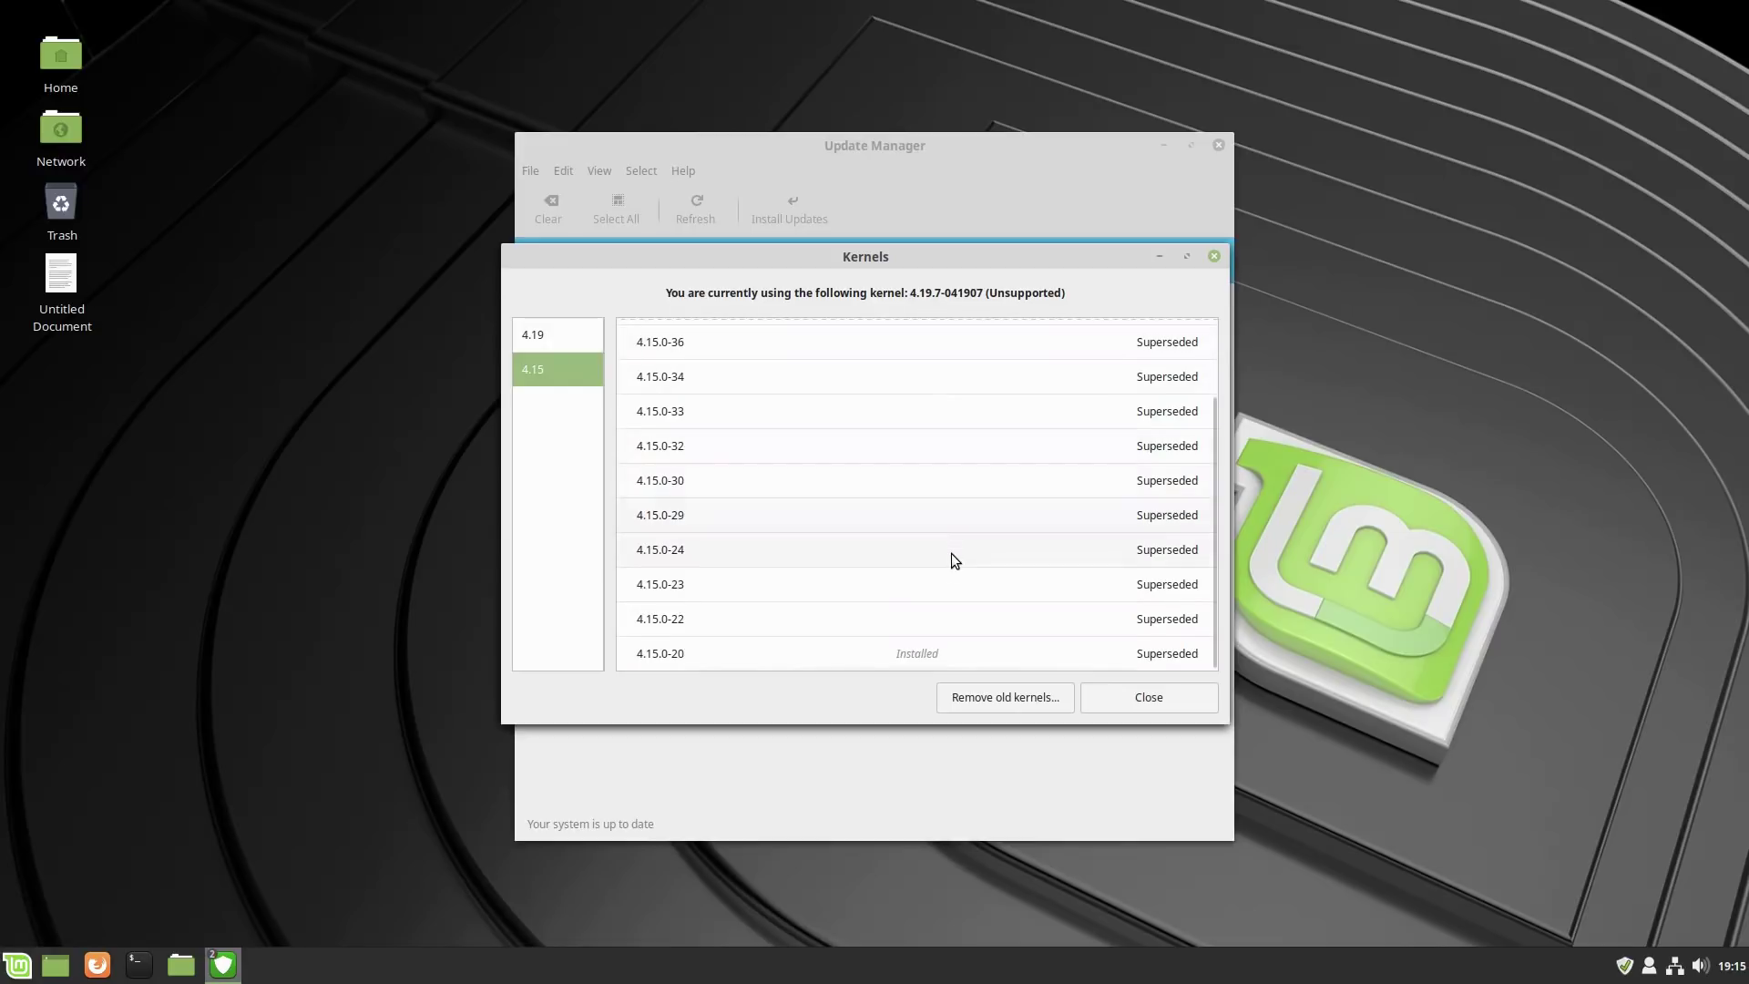
scroll(951, 554, "up", 3)
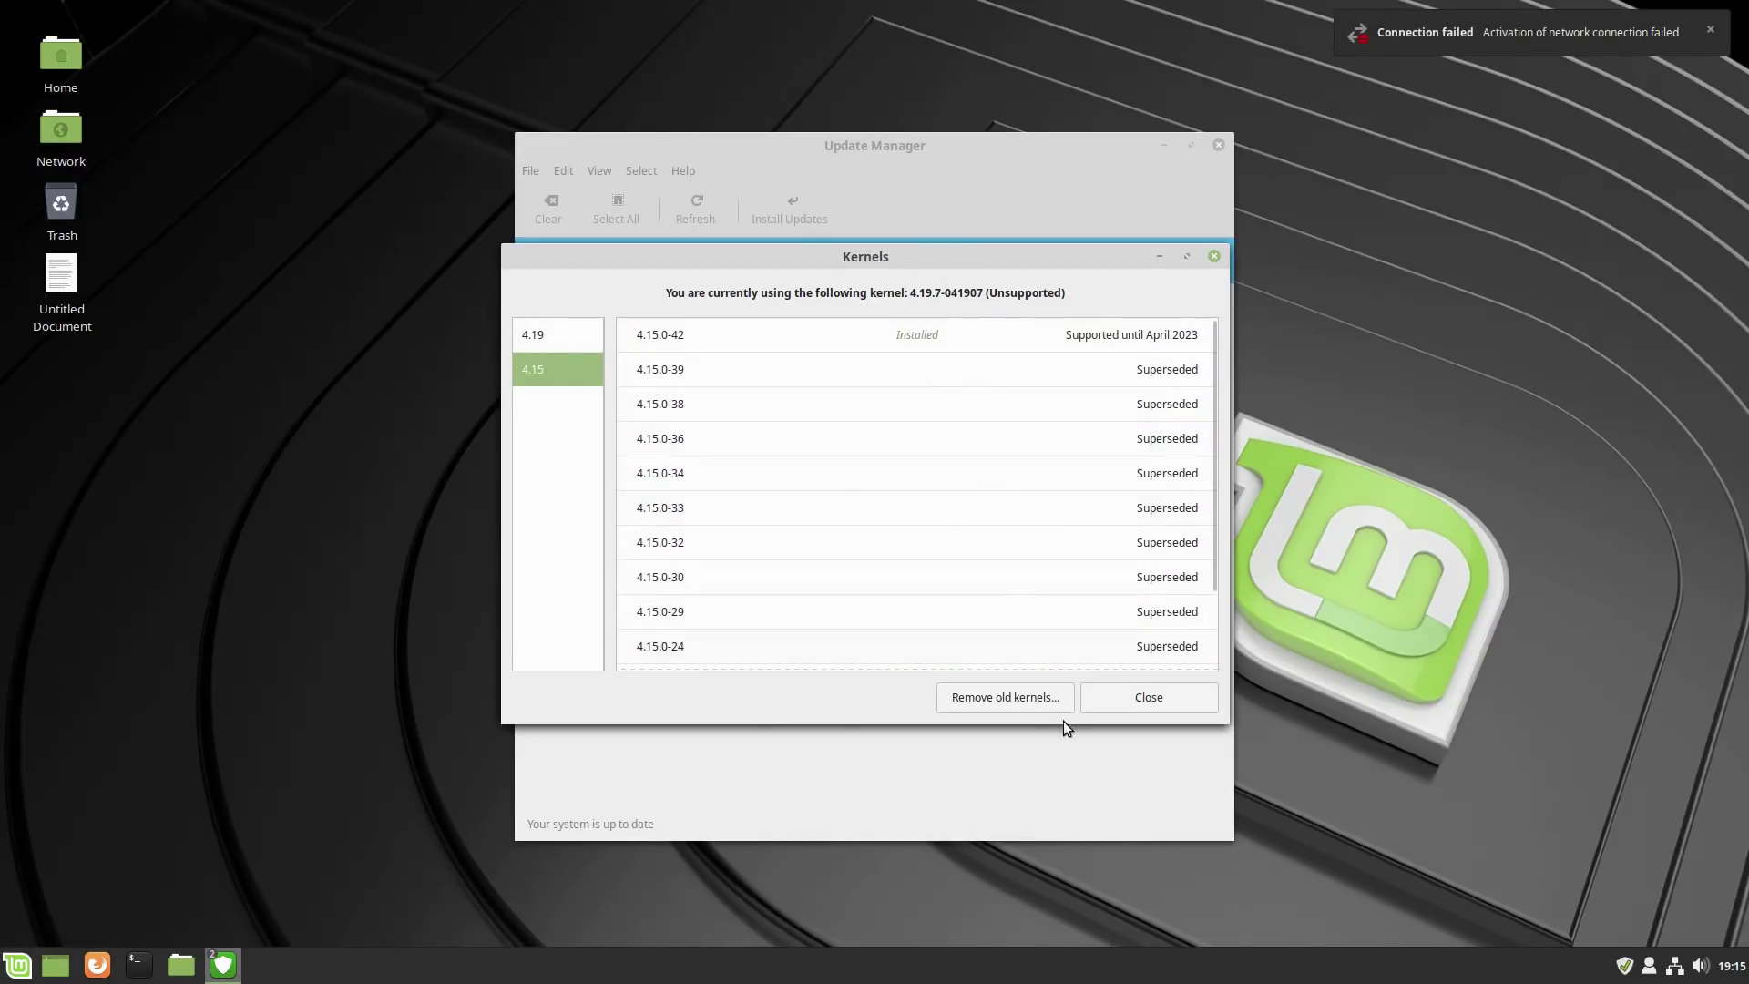
left_click(1149, 697)
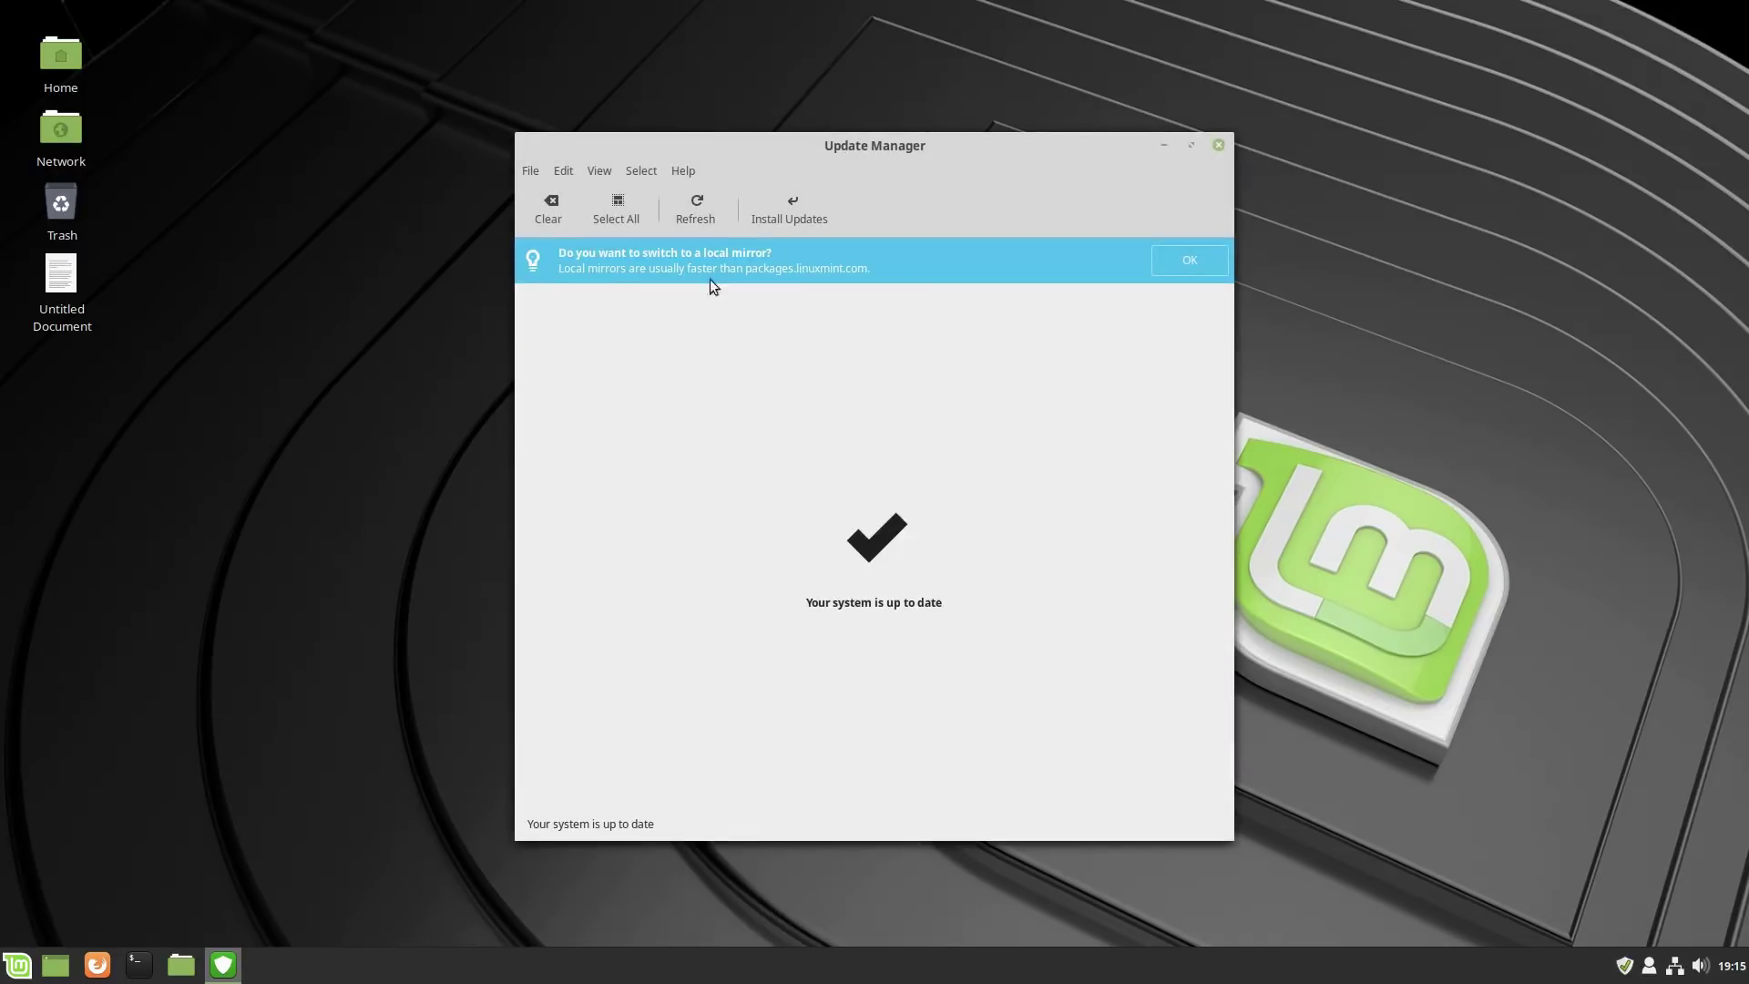
left_click(1219, 145)
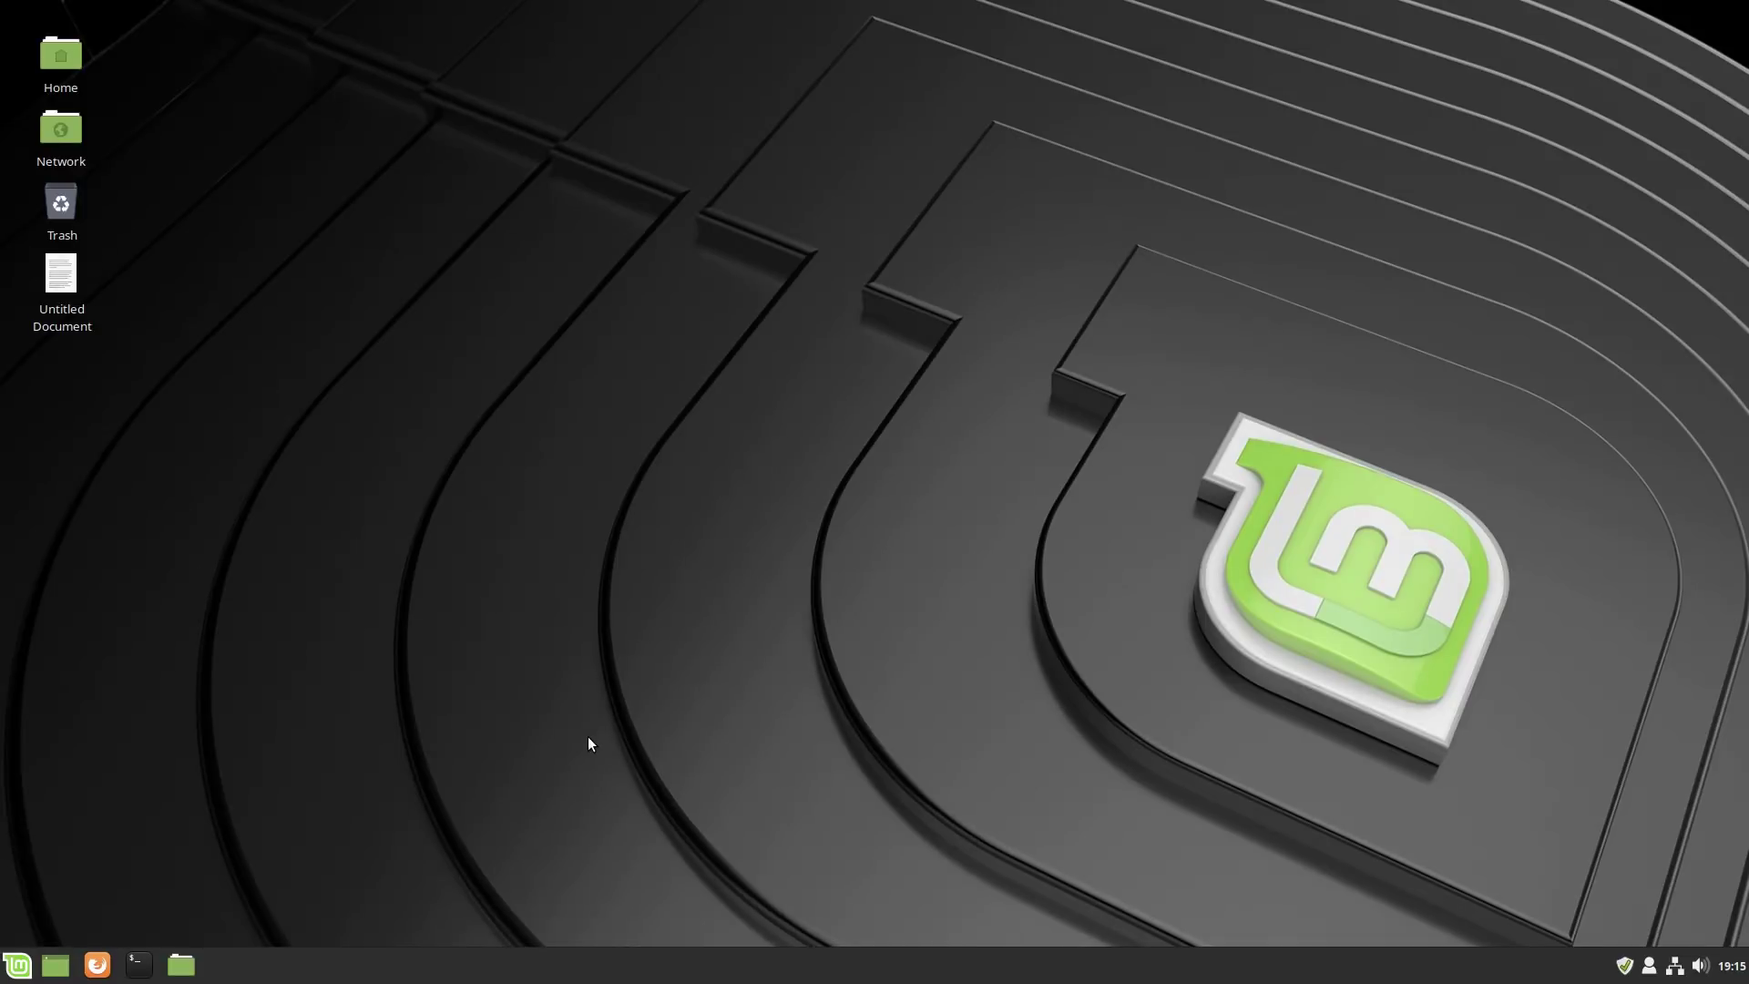
Launch Software Manager and search for kdenlive.
left_click(17, 967)
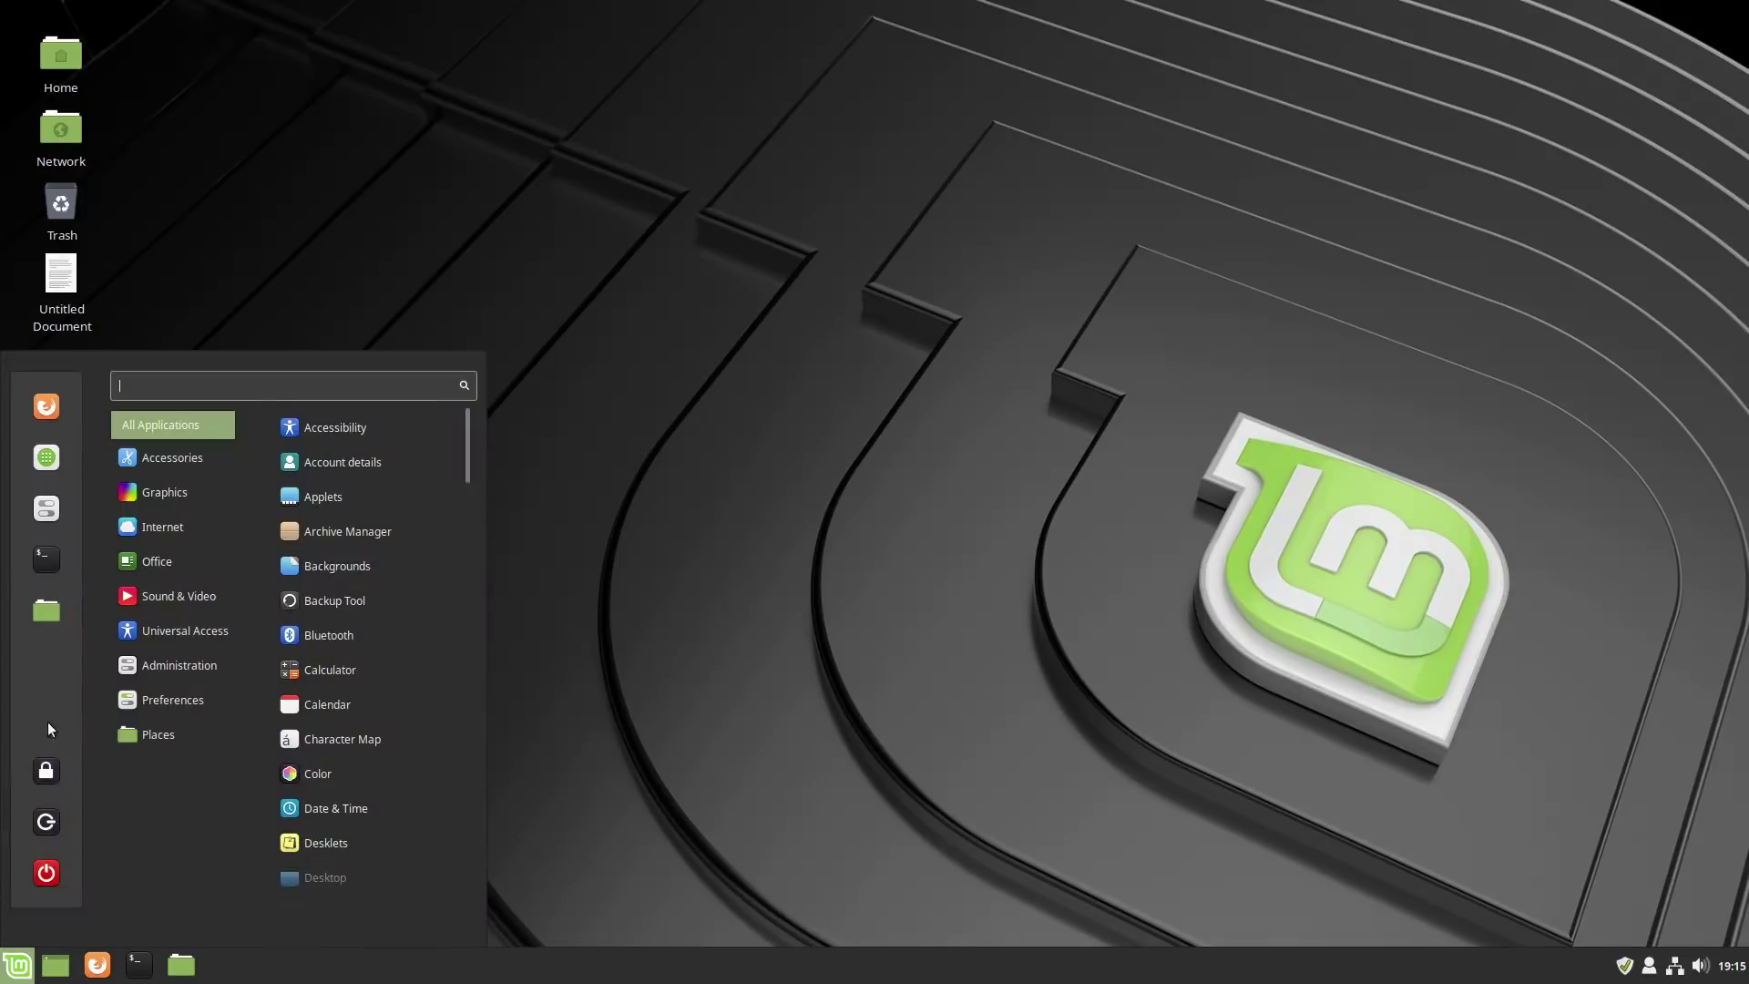
left_click(47, 457)
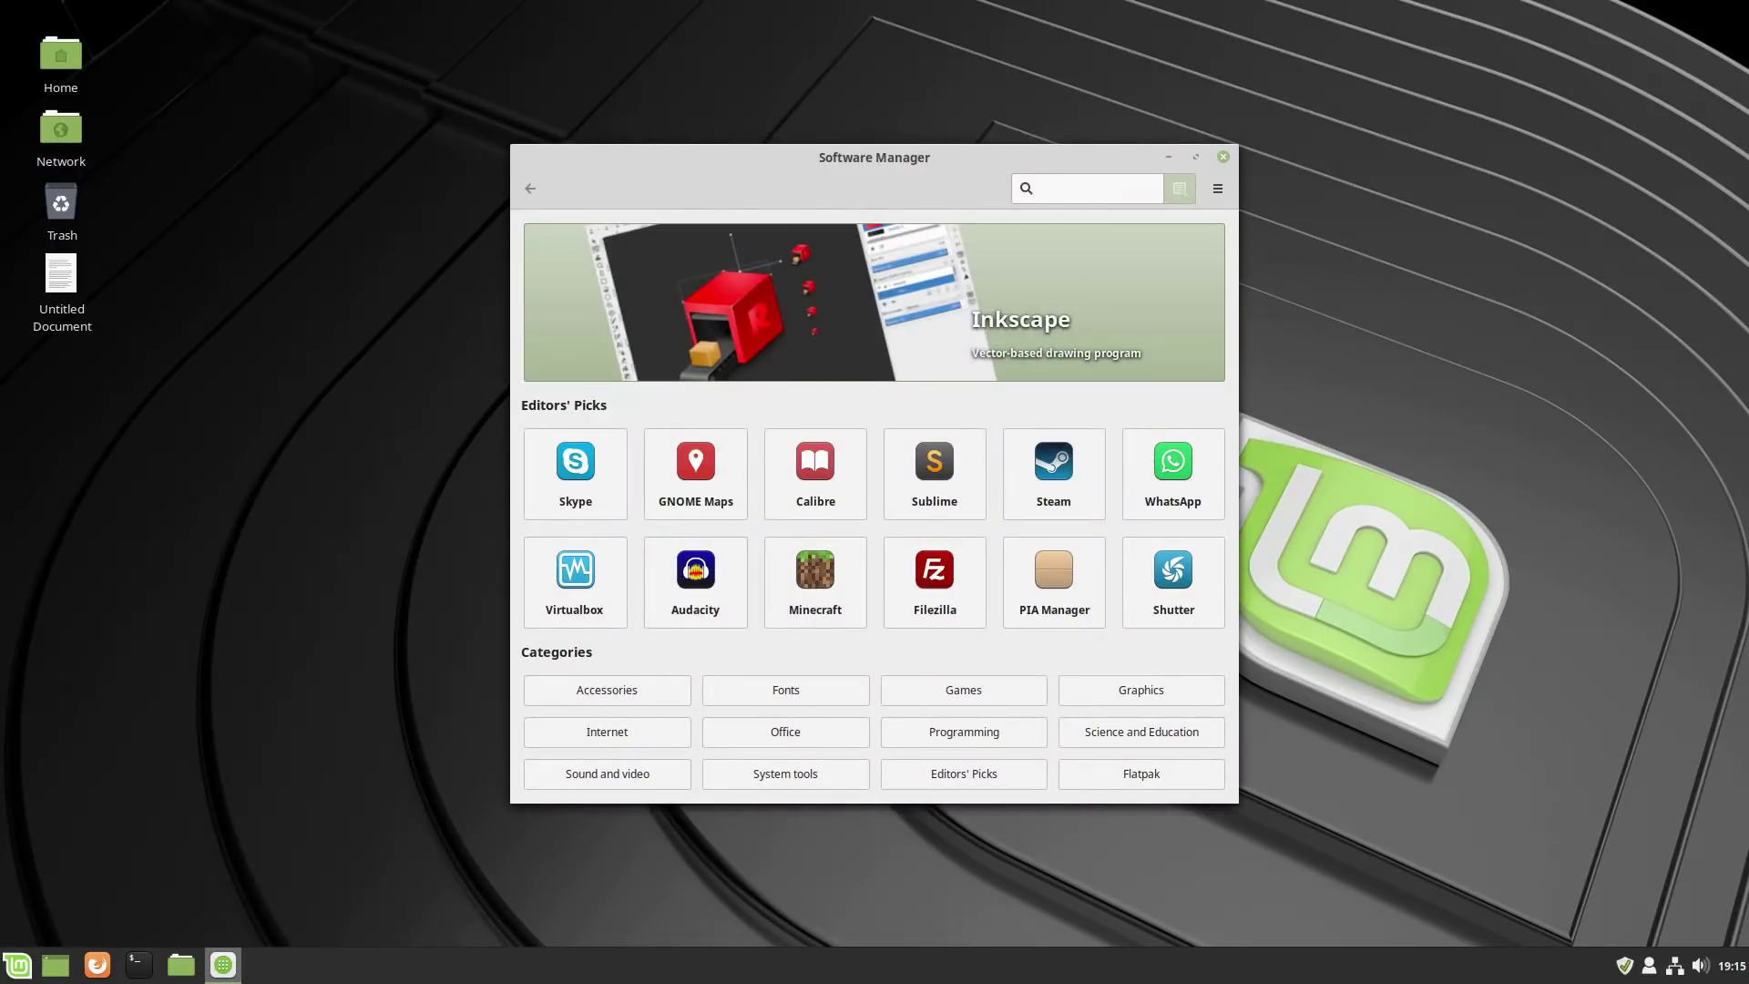
type("ken")
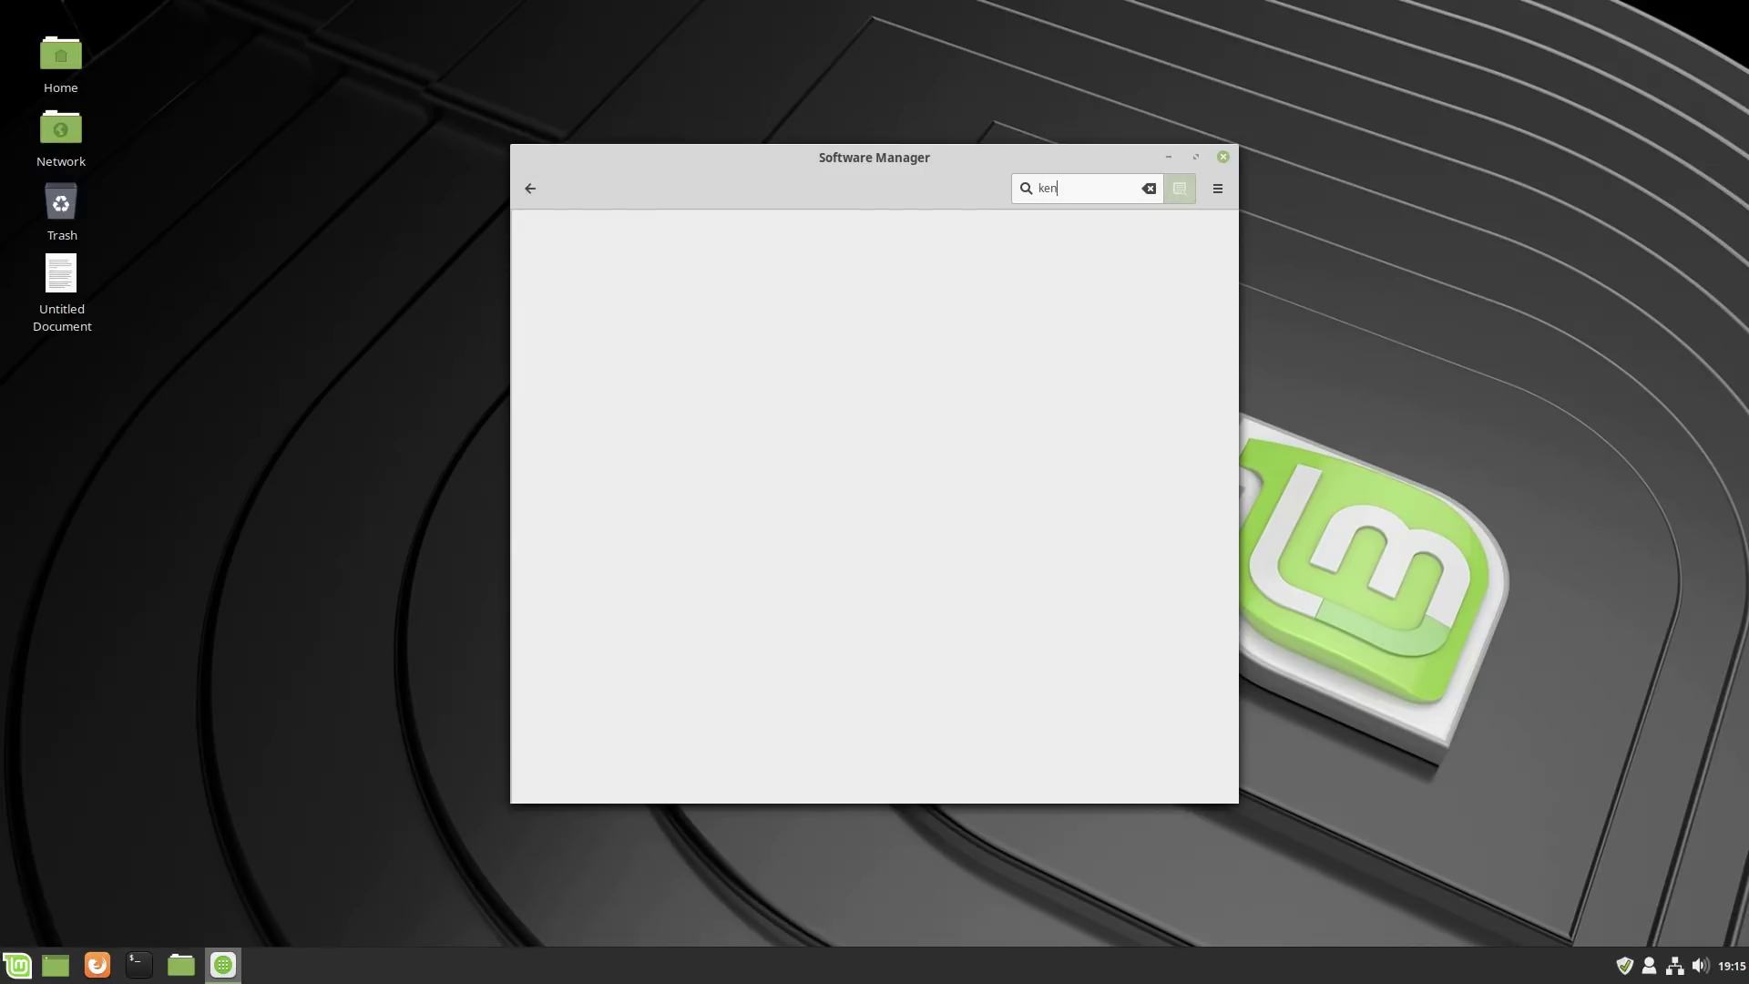
type("live")
key("BackSpace")
key("BackSpace")
key("BackSpace")
key("BackSpace")
key("BackSpace")
key("BackSpace")
type("denlive")
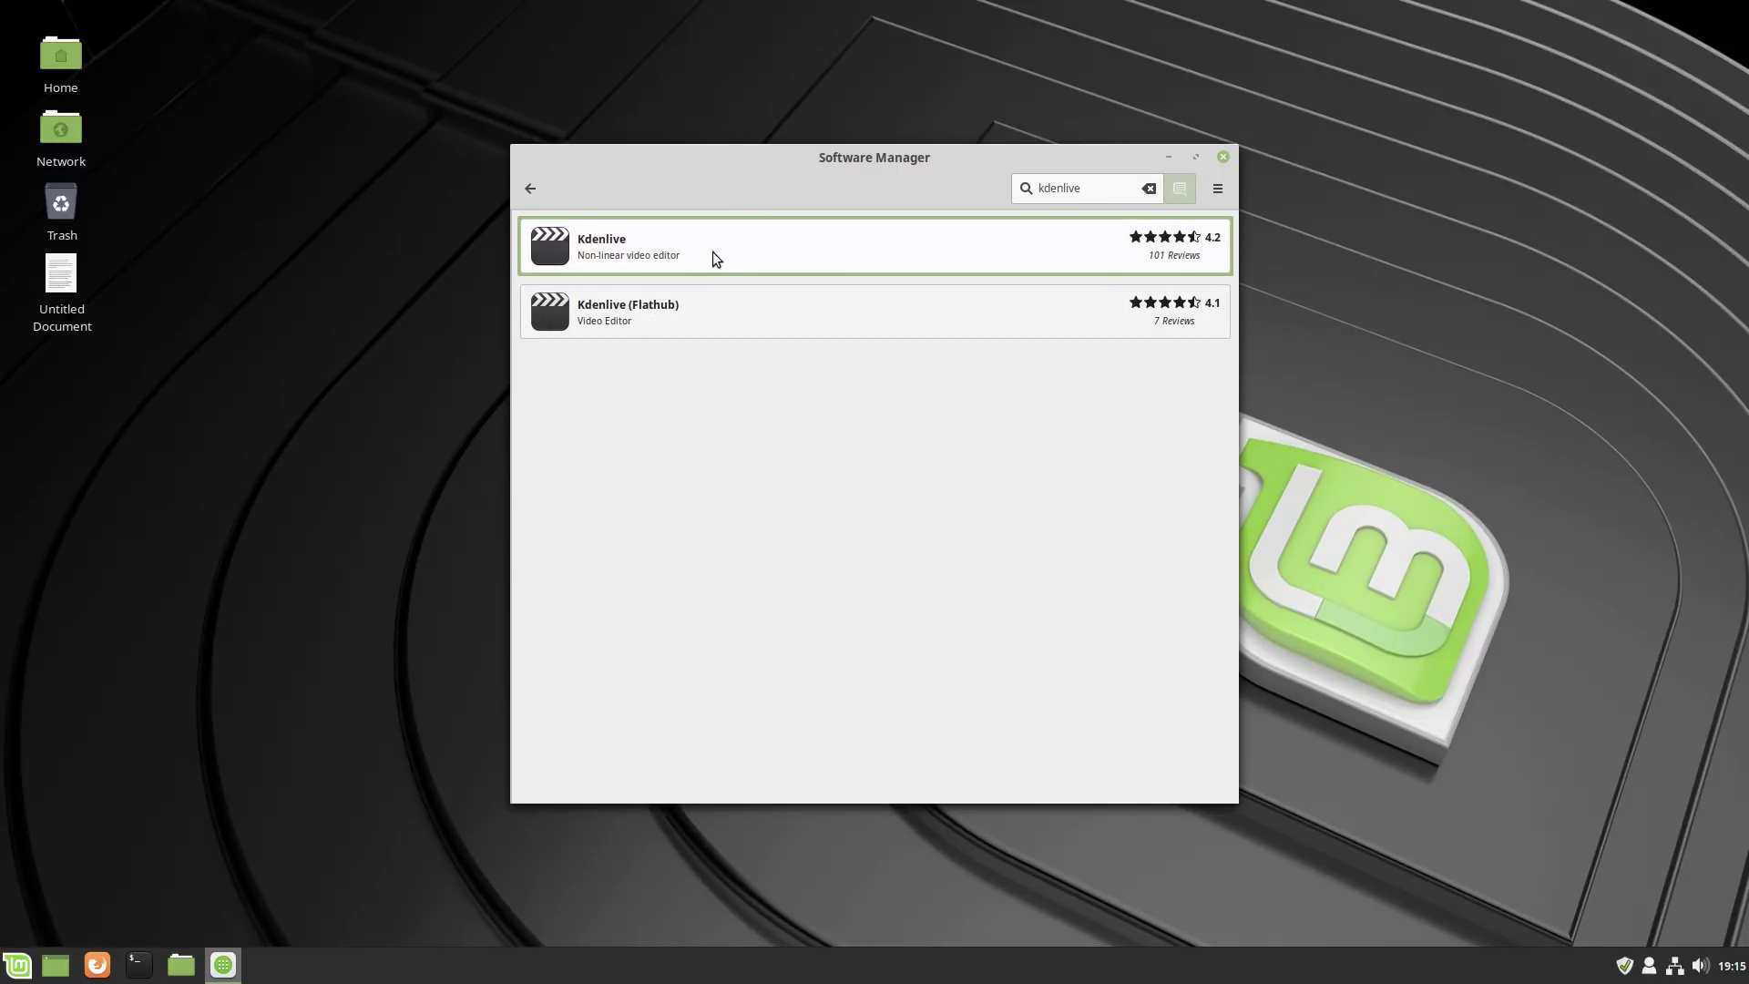
Review the Kdenlive and Kdenlive (Flathub) package pages from the search results.
left_click(776, 255)
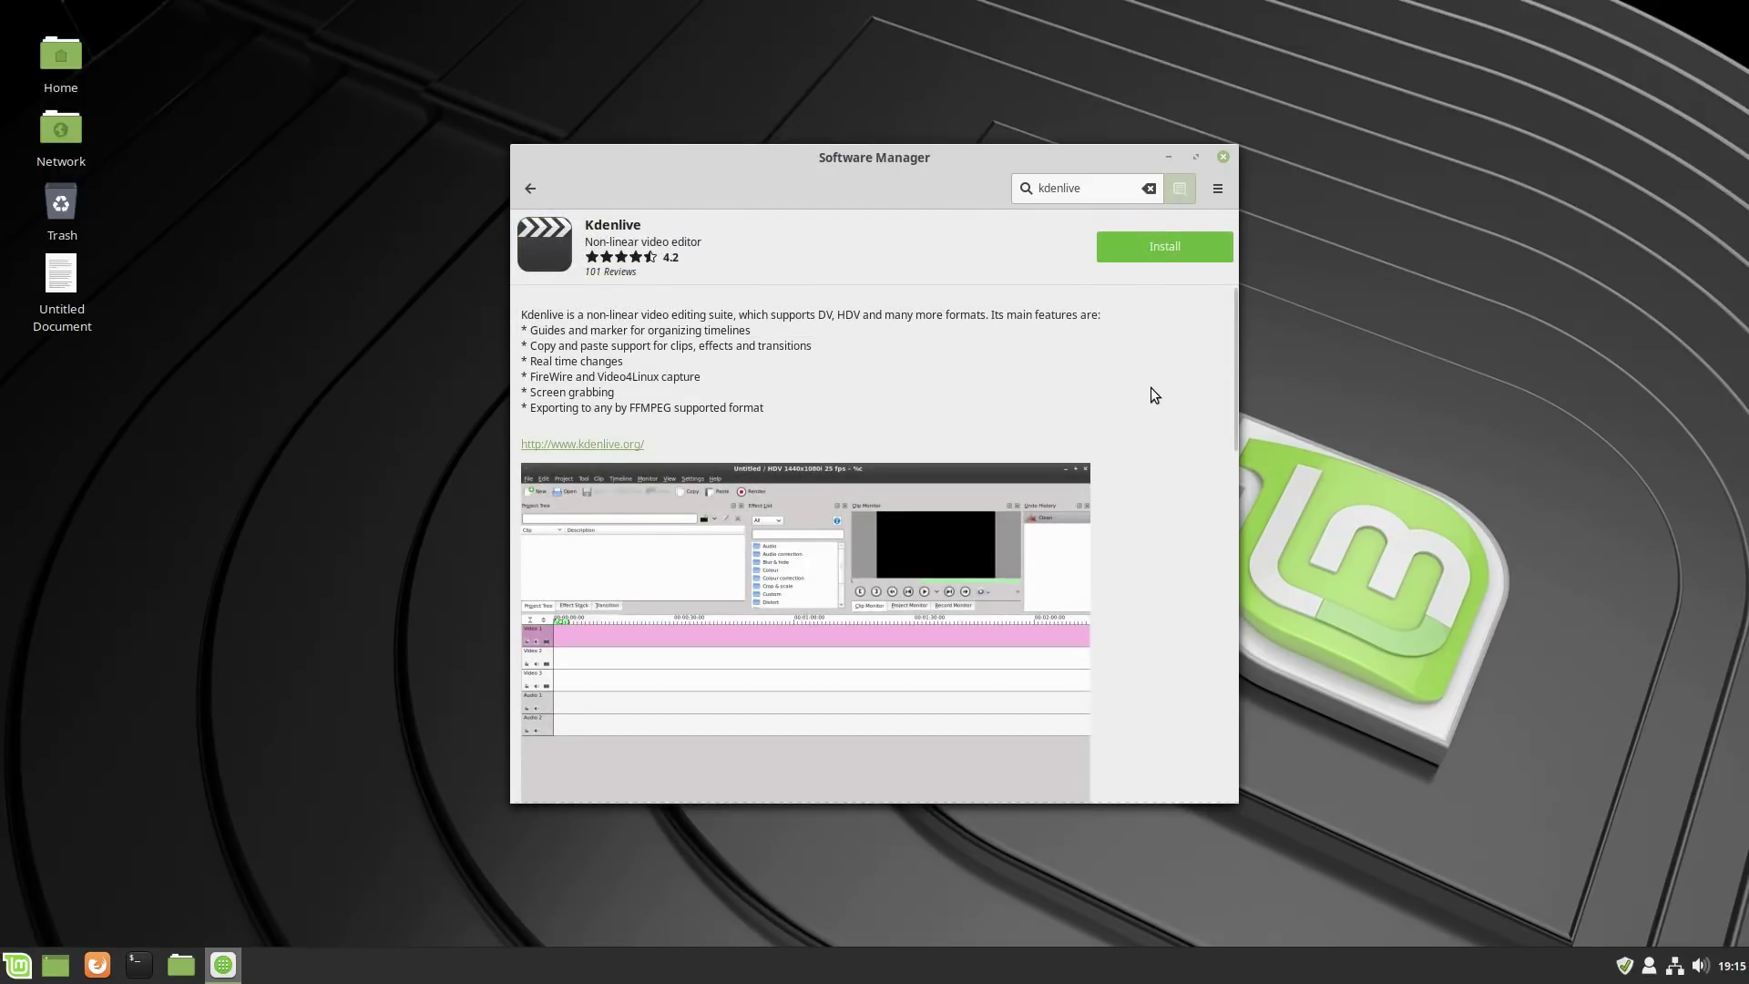
scroll(1152, 386, "down", 5)
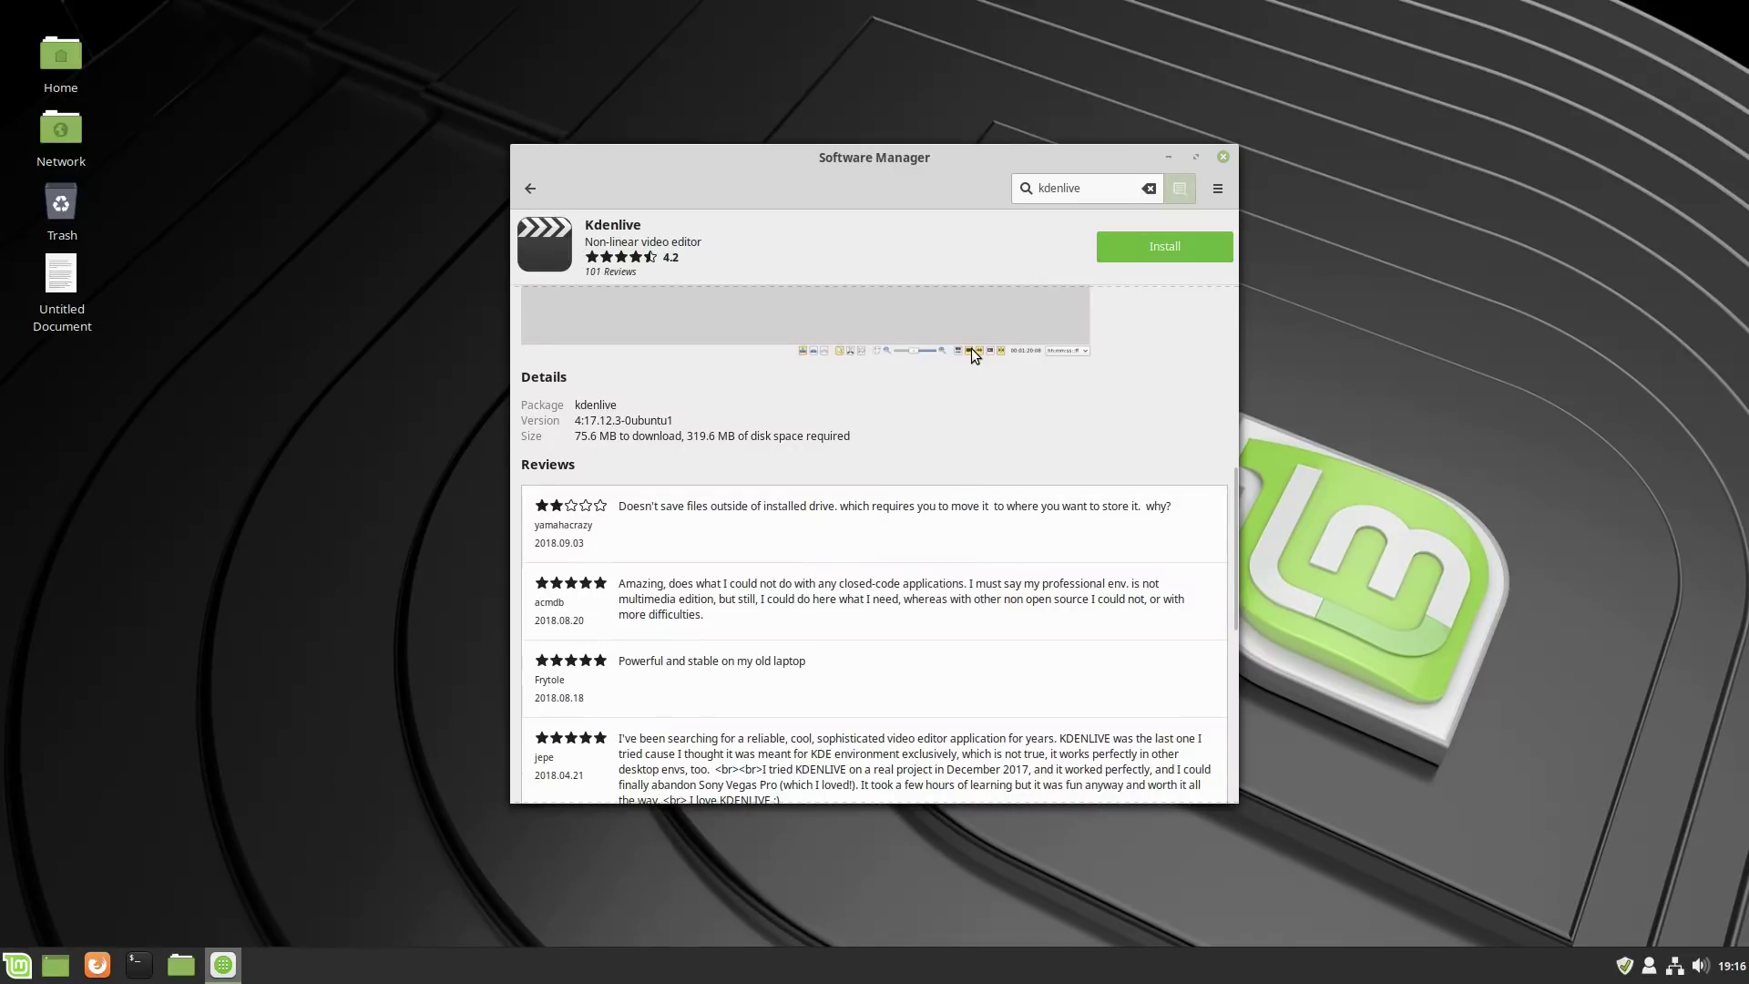
left_click(540, 192)
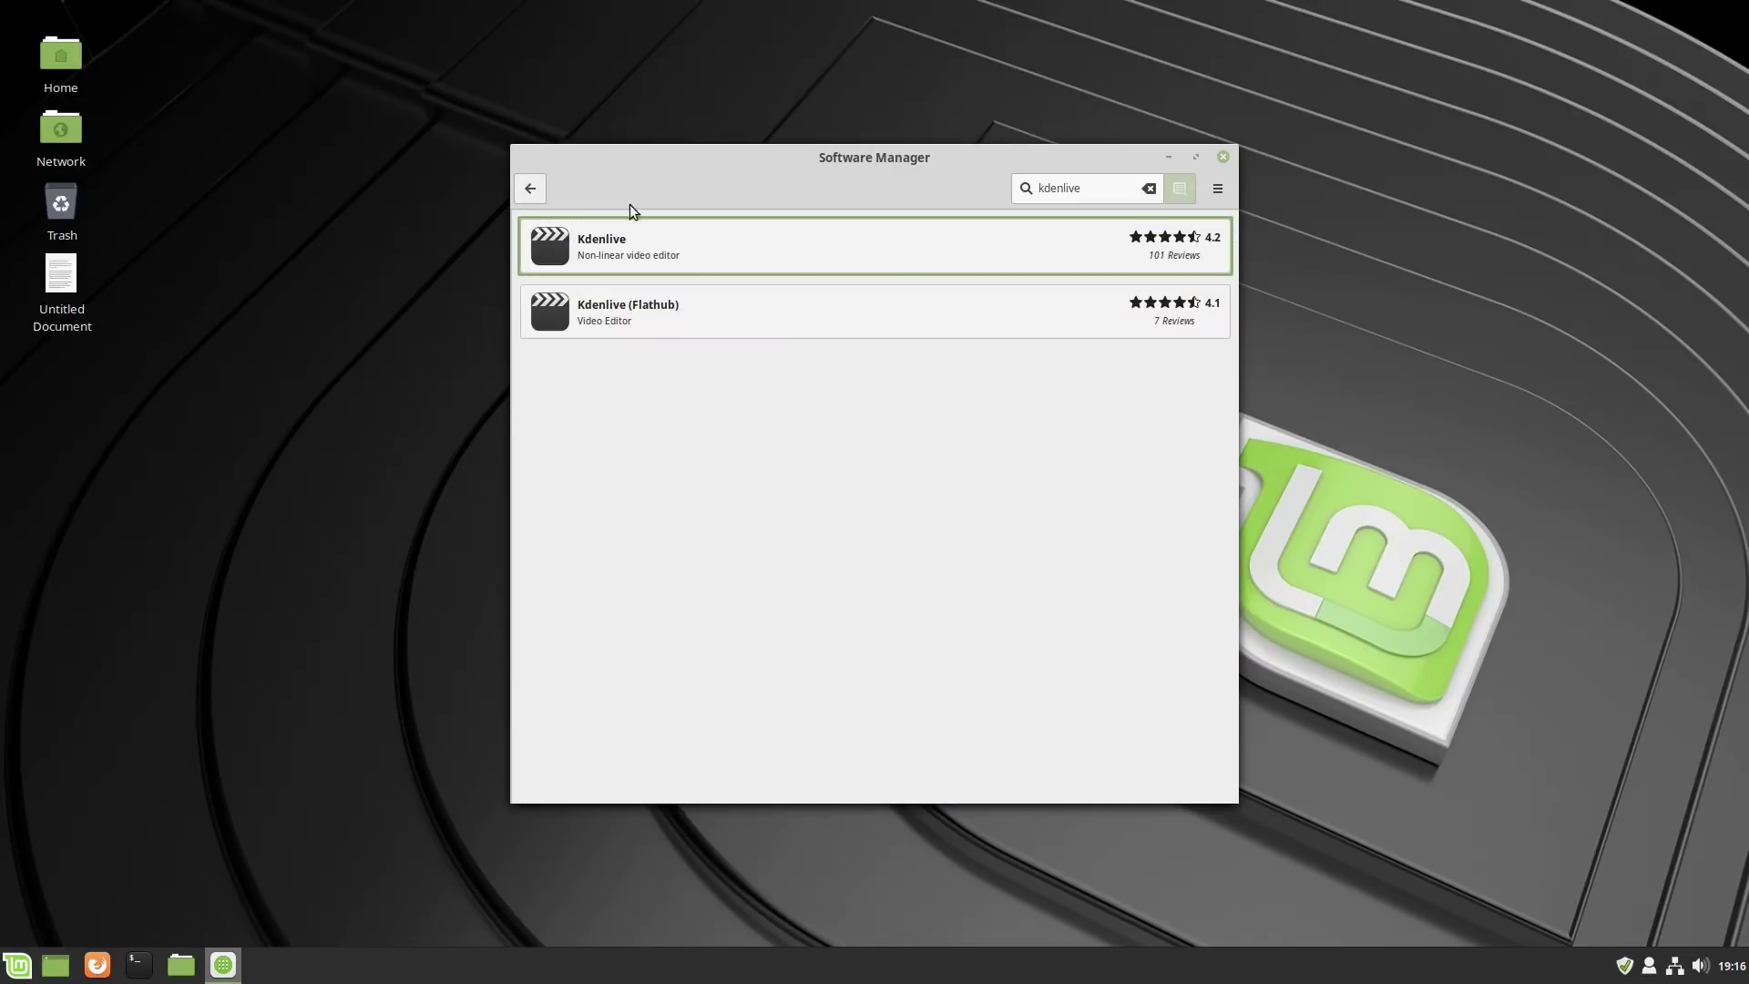
left_click(674, 317)
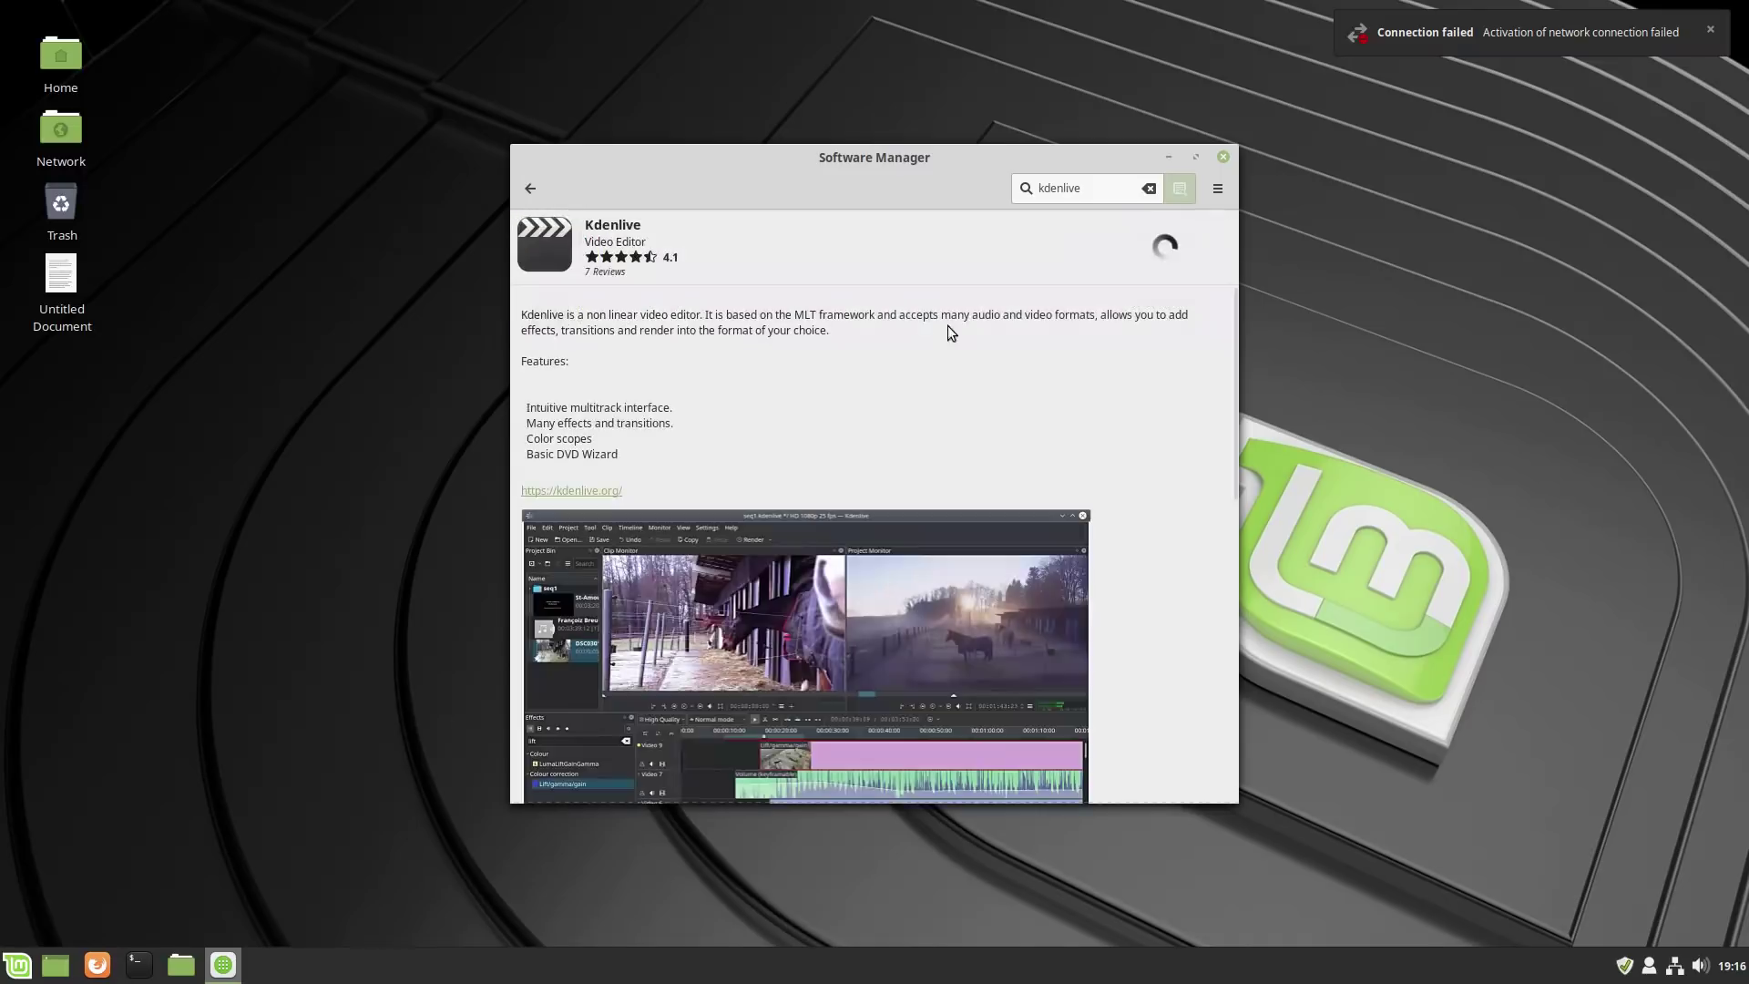
scroll(1138, 373, "down", 5)
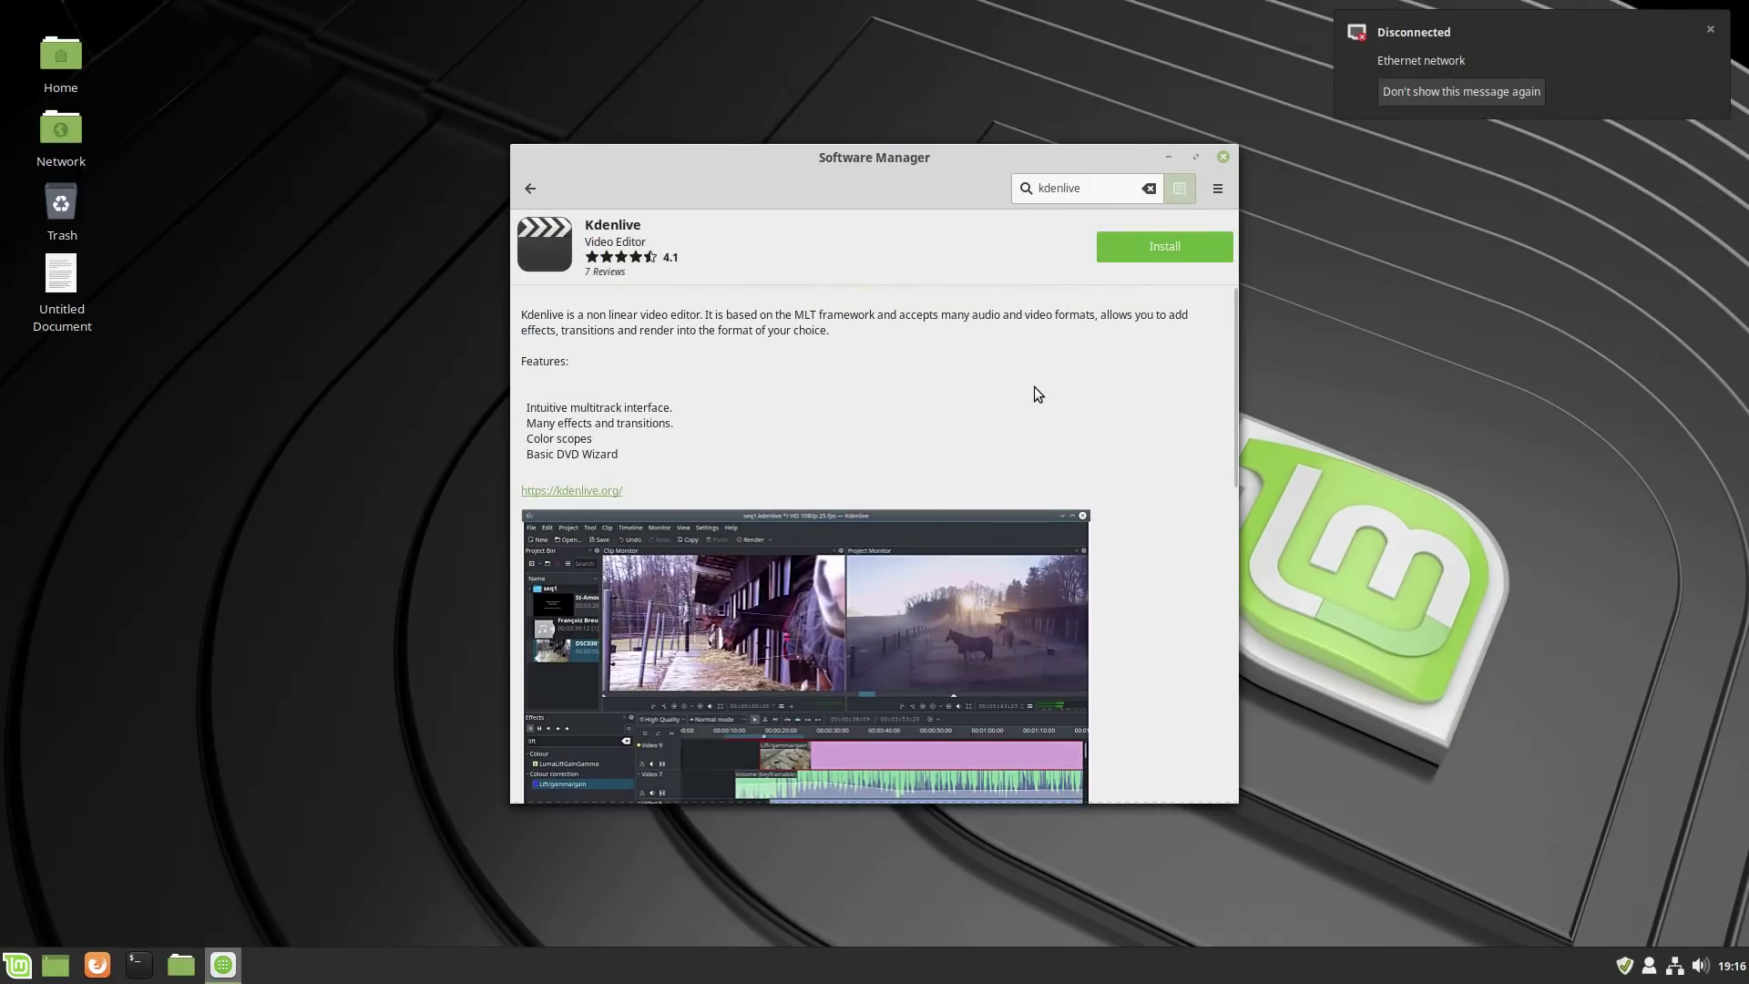
left_click(530, 187)
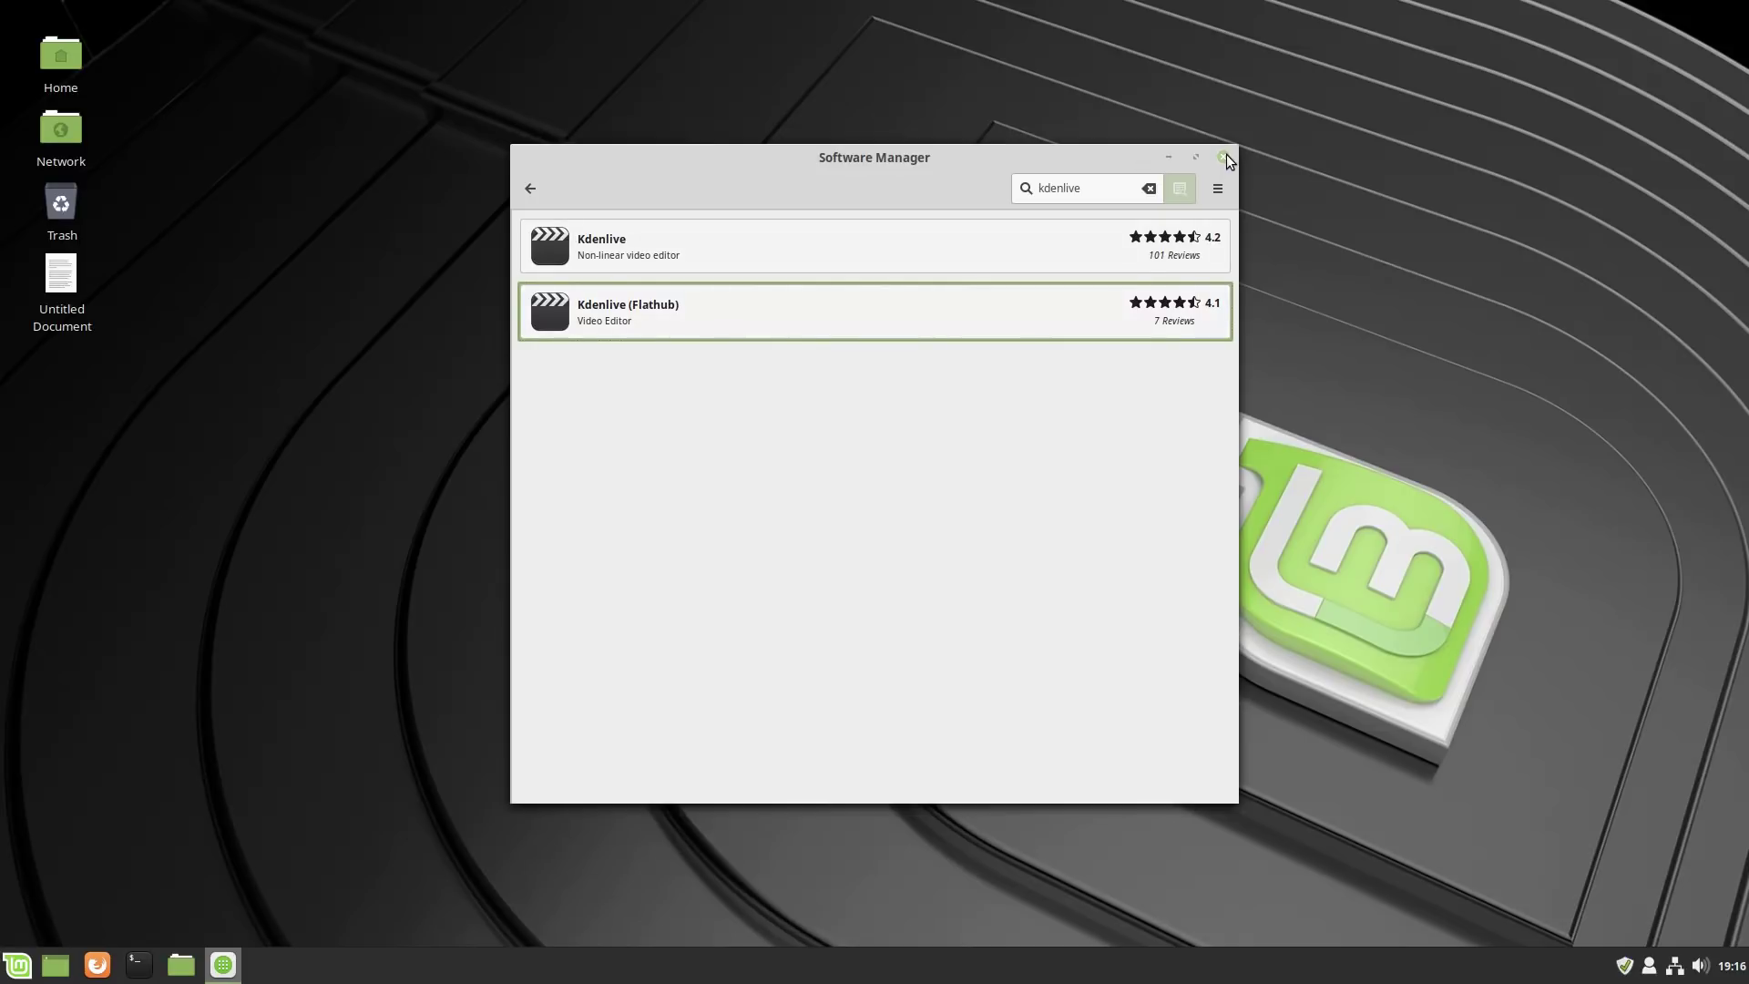
double_click(53, 285)
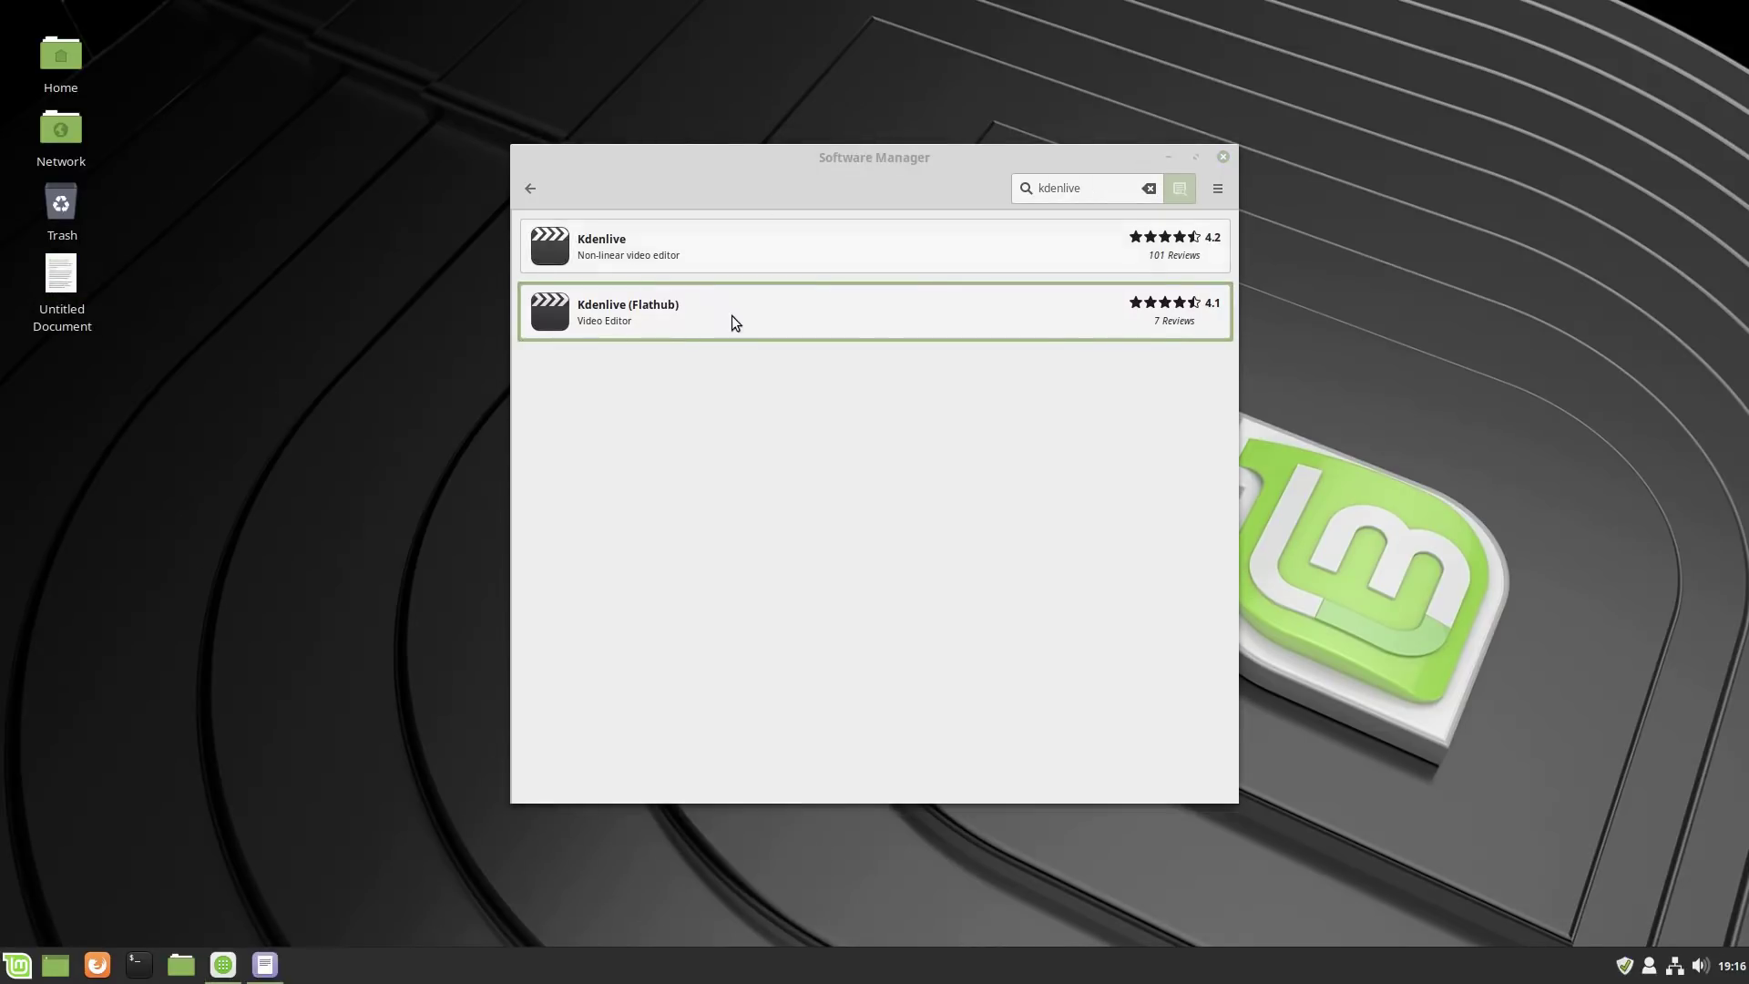
Copy the kdenlive-stable PPA command from the notes and add that repository in Terminal.
left_click_drag(1010, 401, 571, 406)
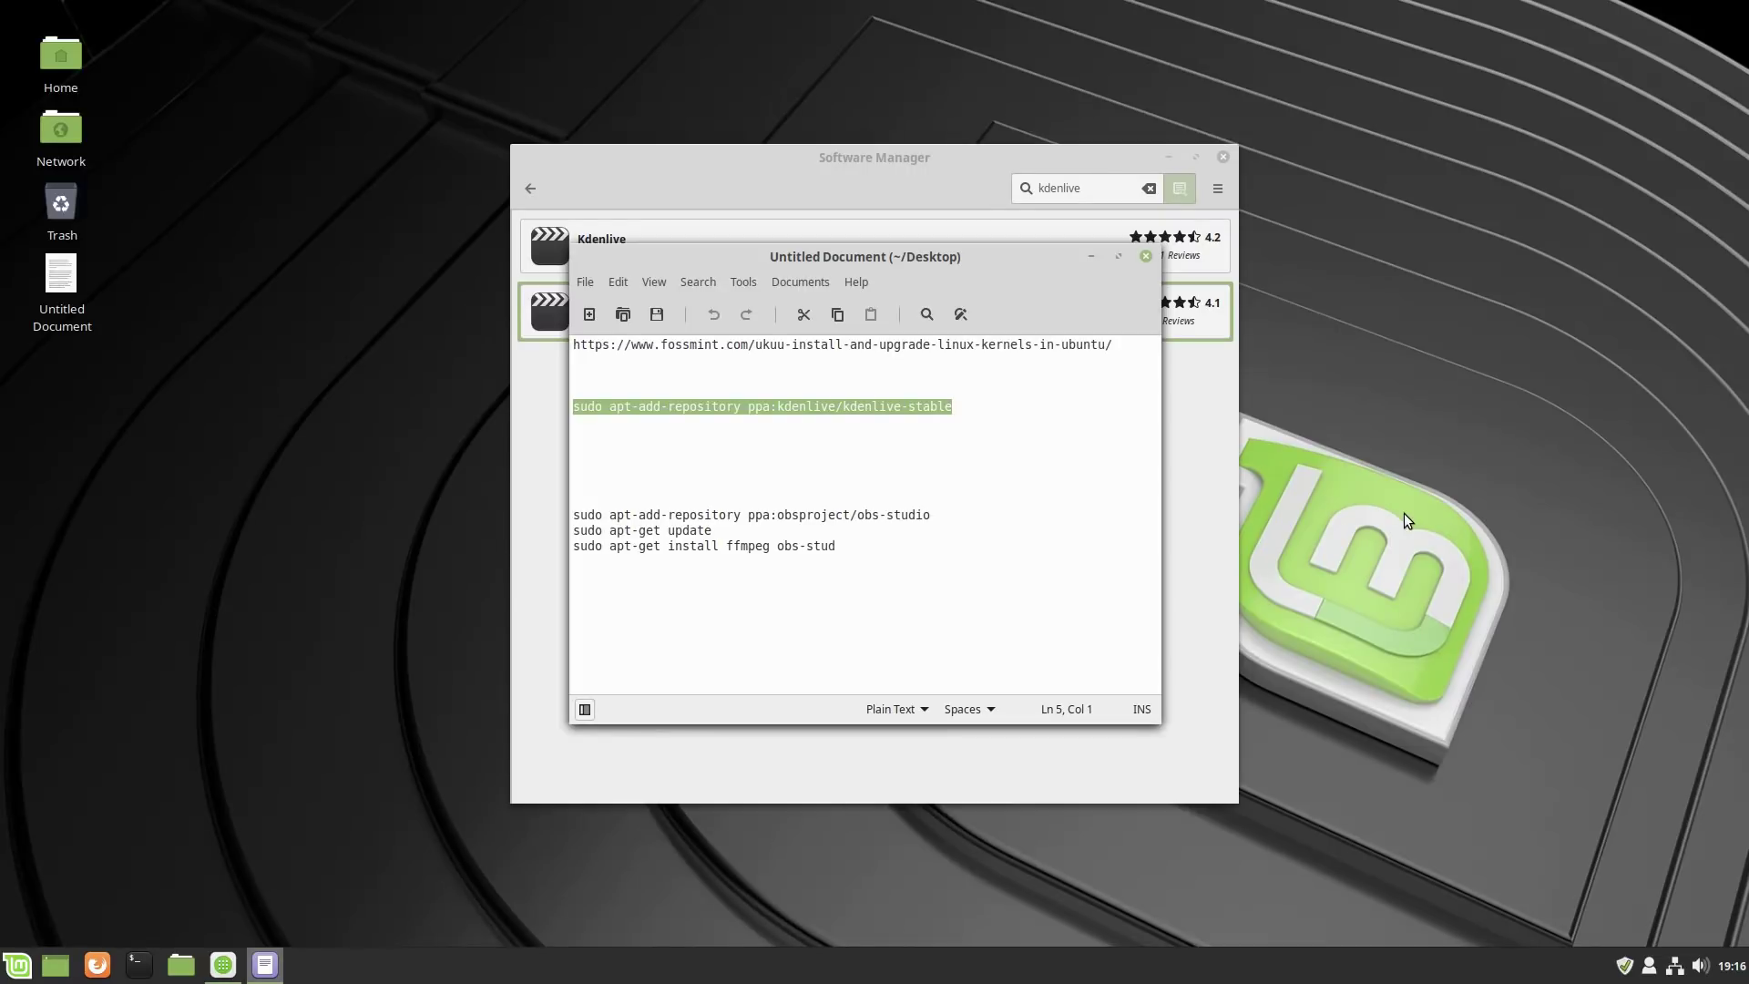
key("ctrl+c")
left_click(1146, 258)
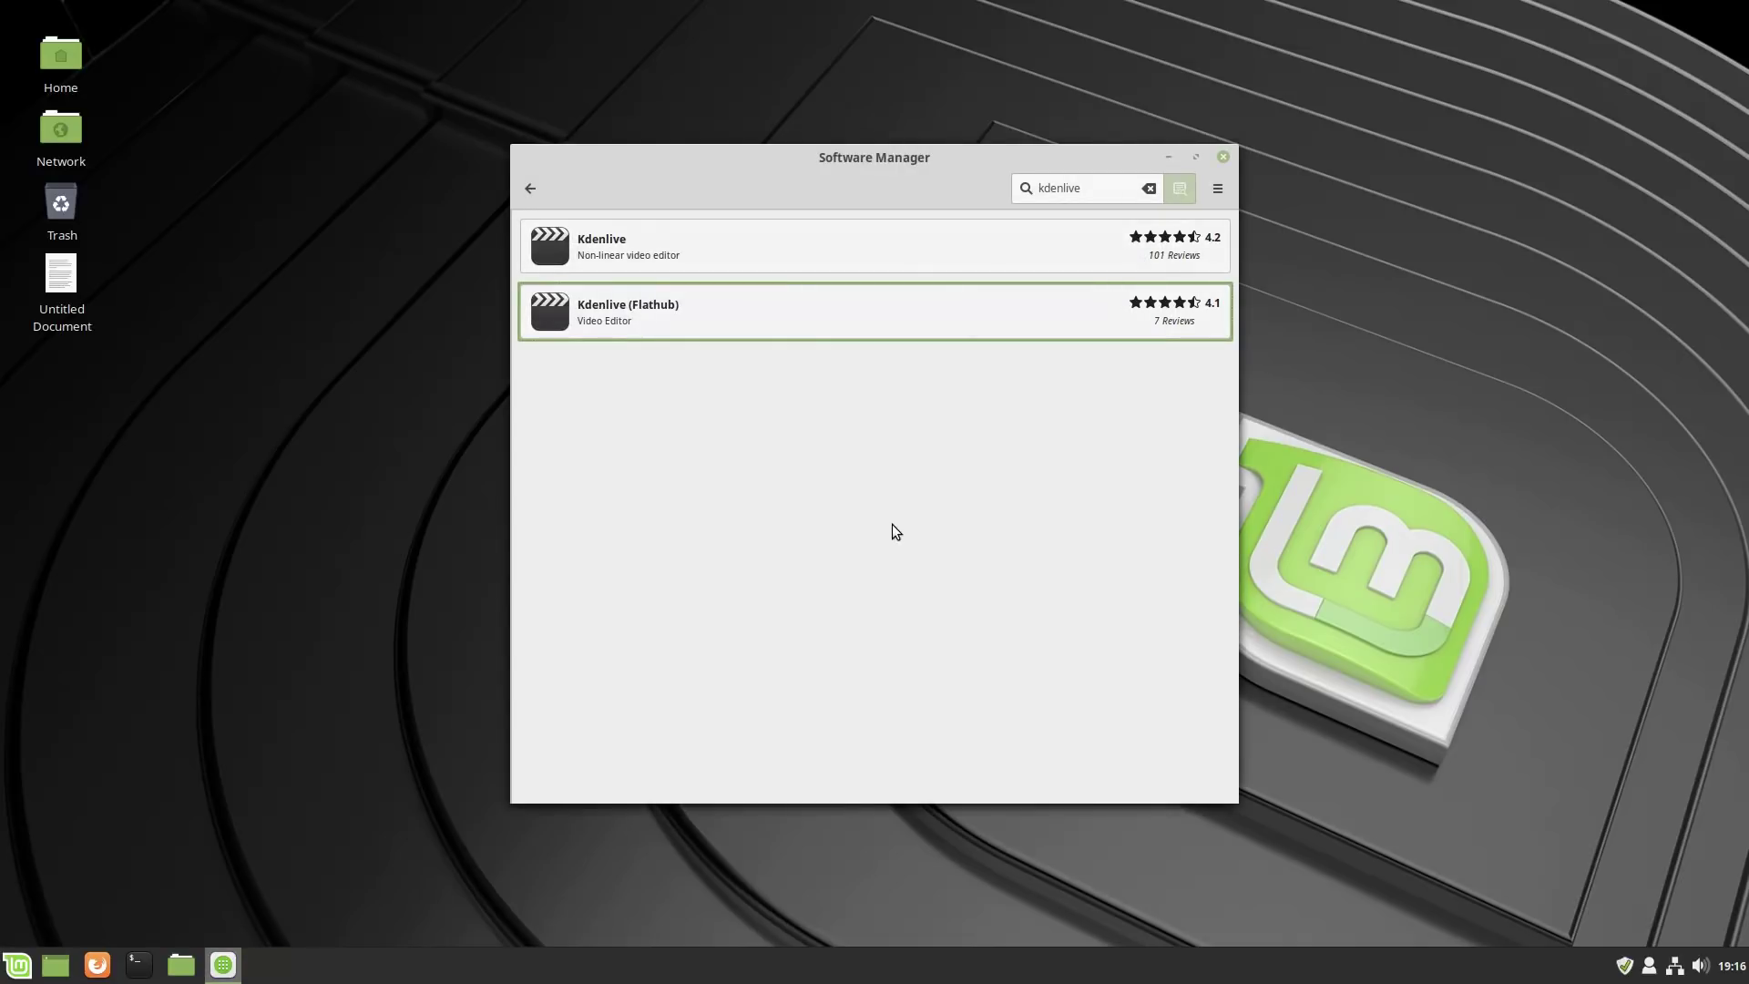
left_click(138, 964)
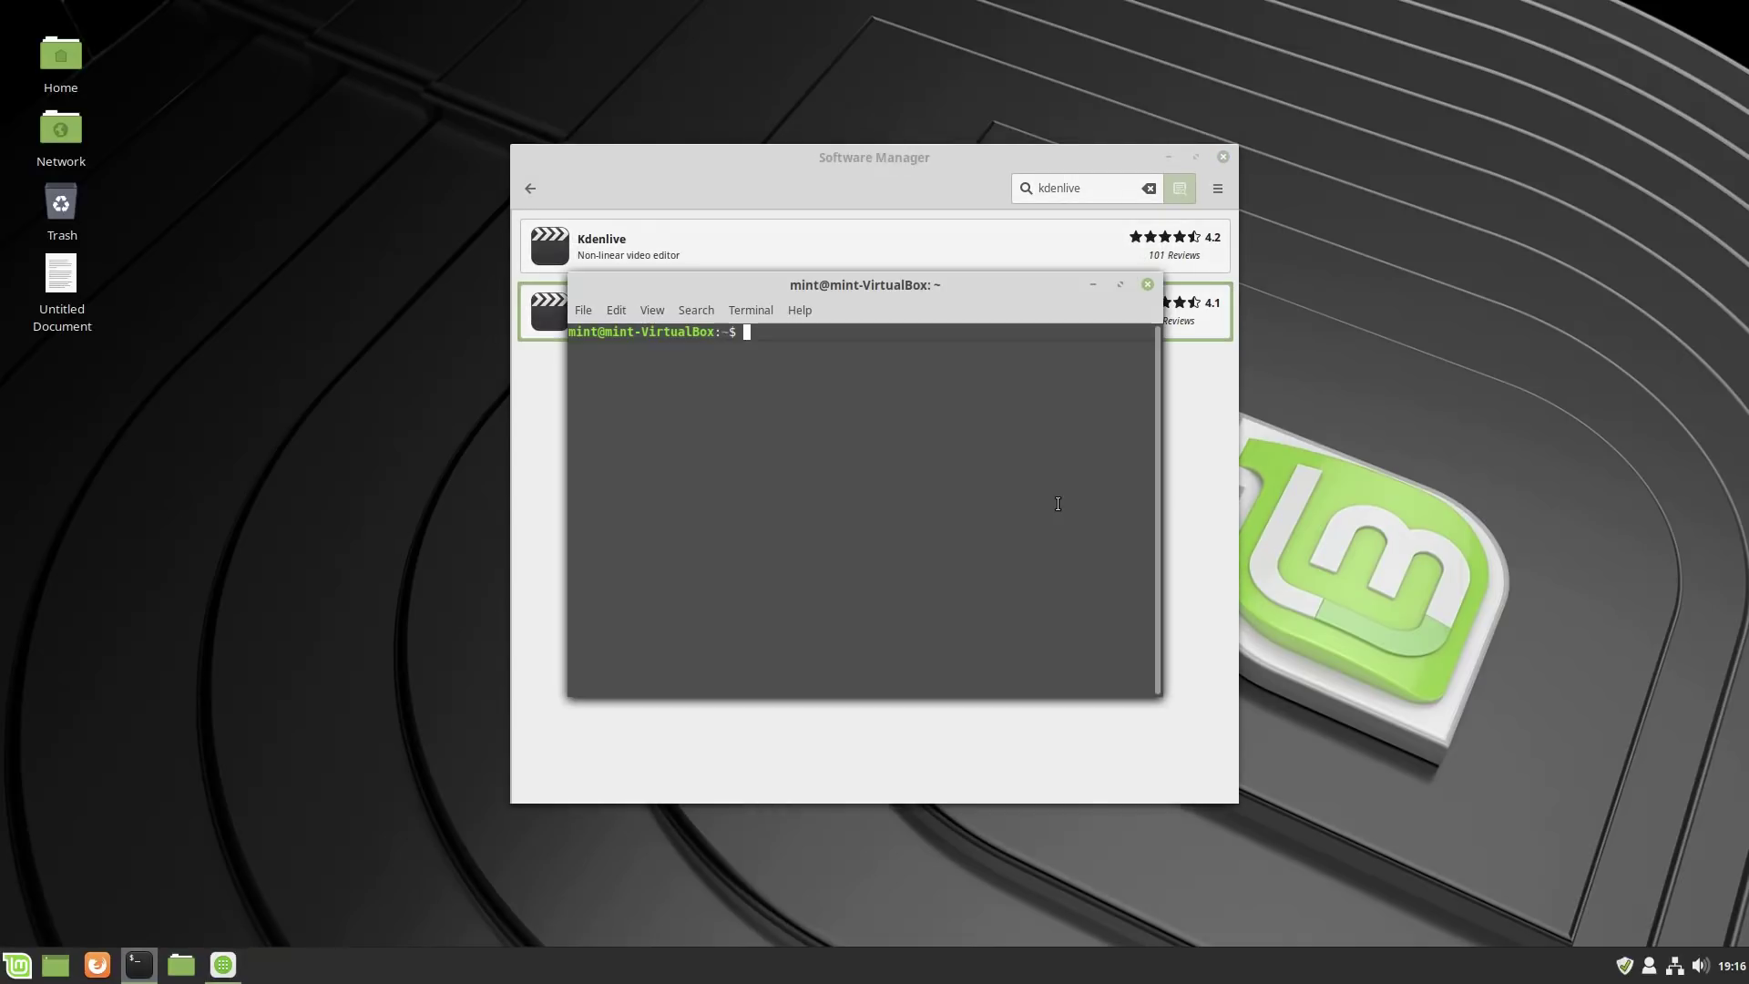
key("ctrl+shift+v")
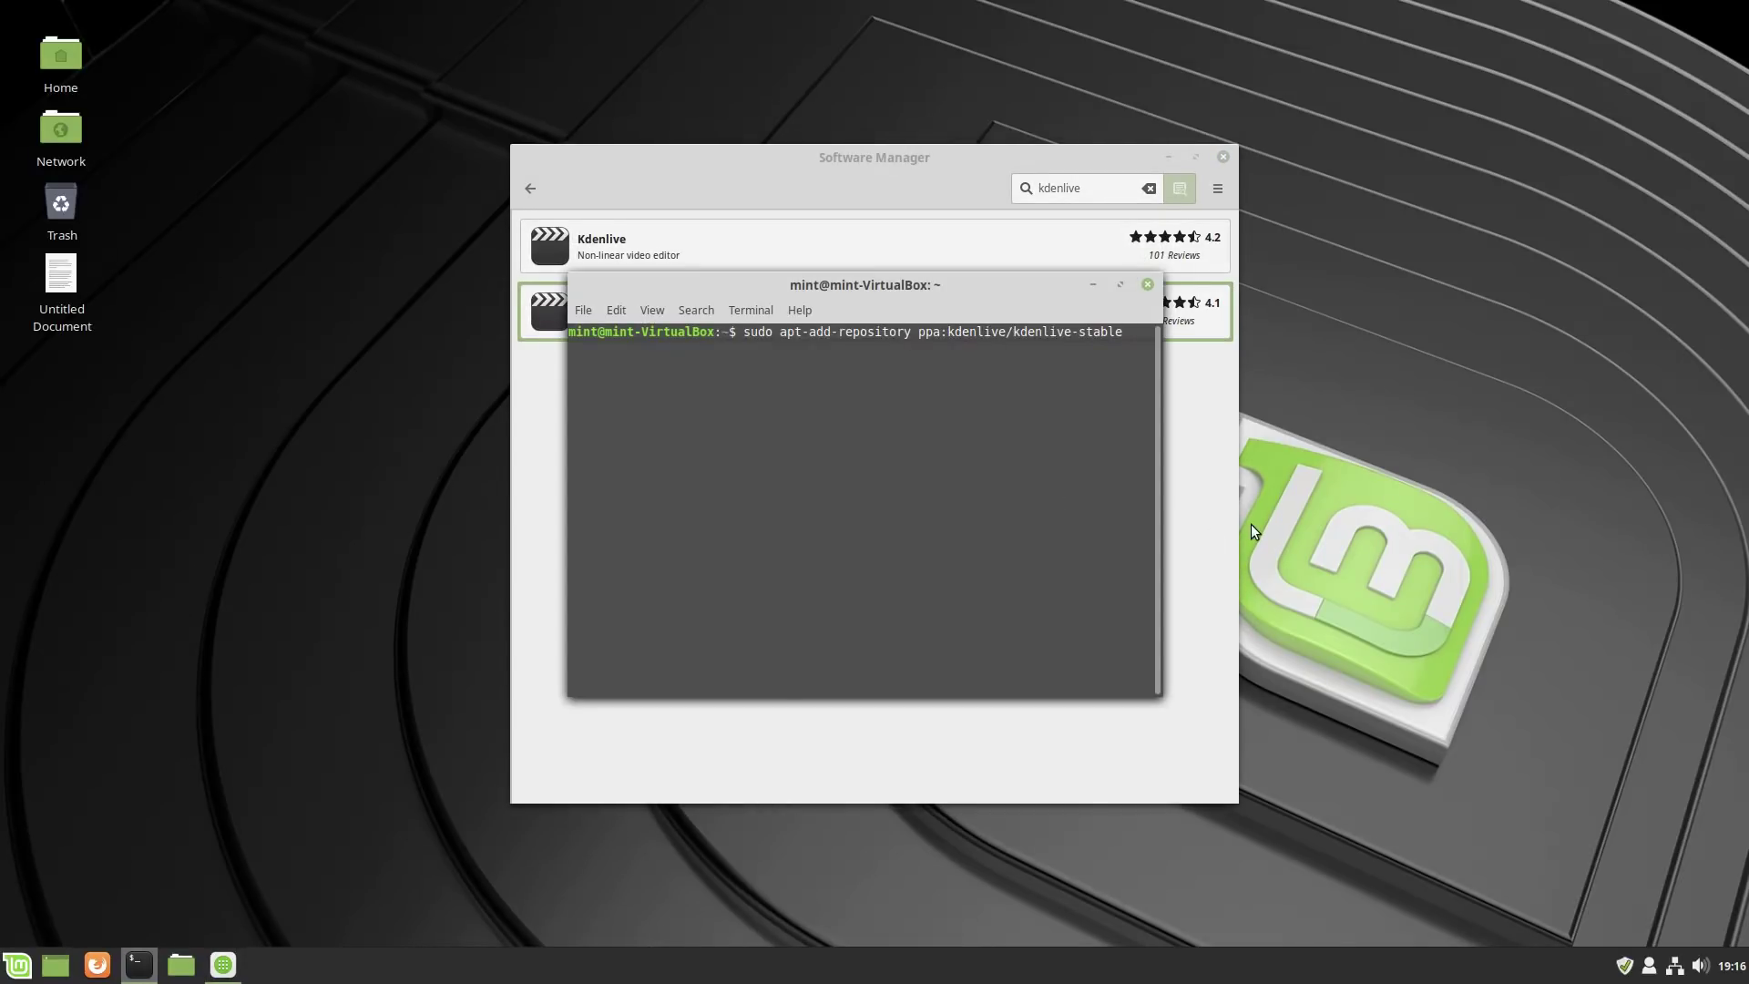
key("Return")
type("****")
key("Return")
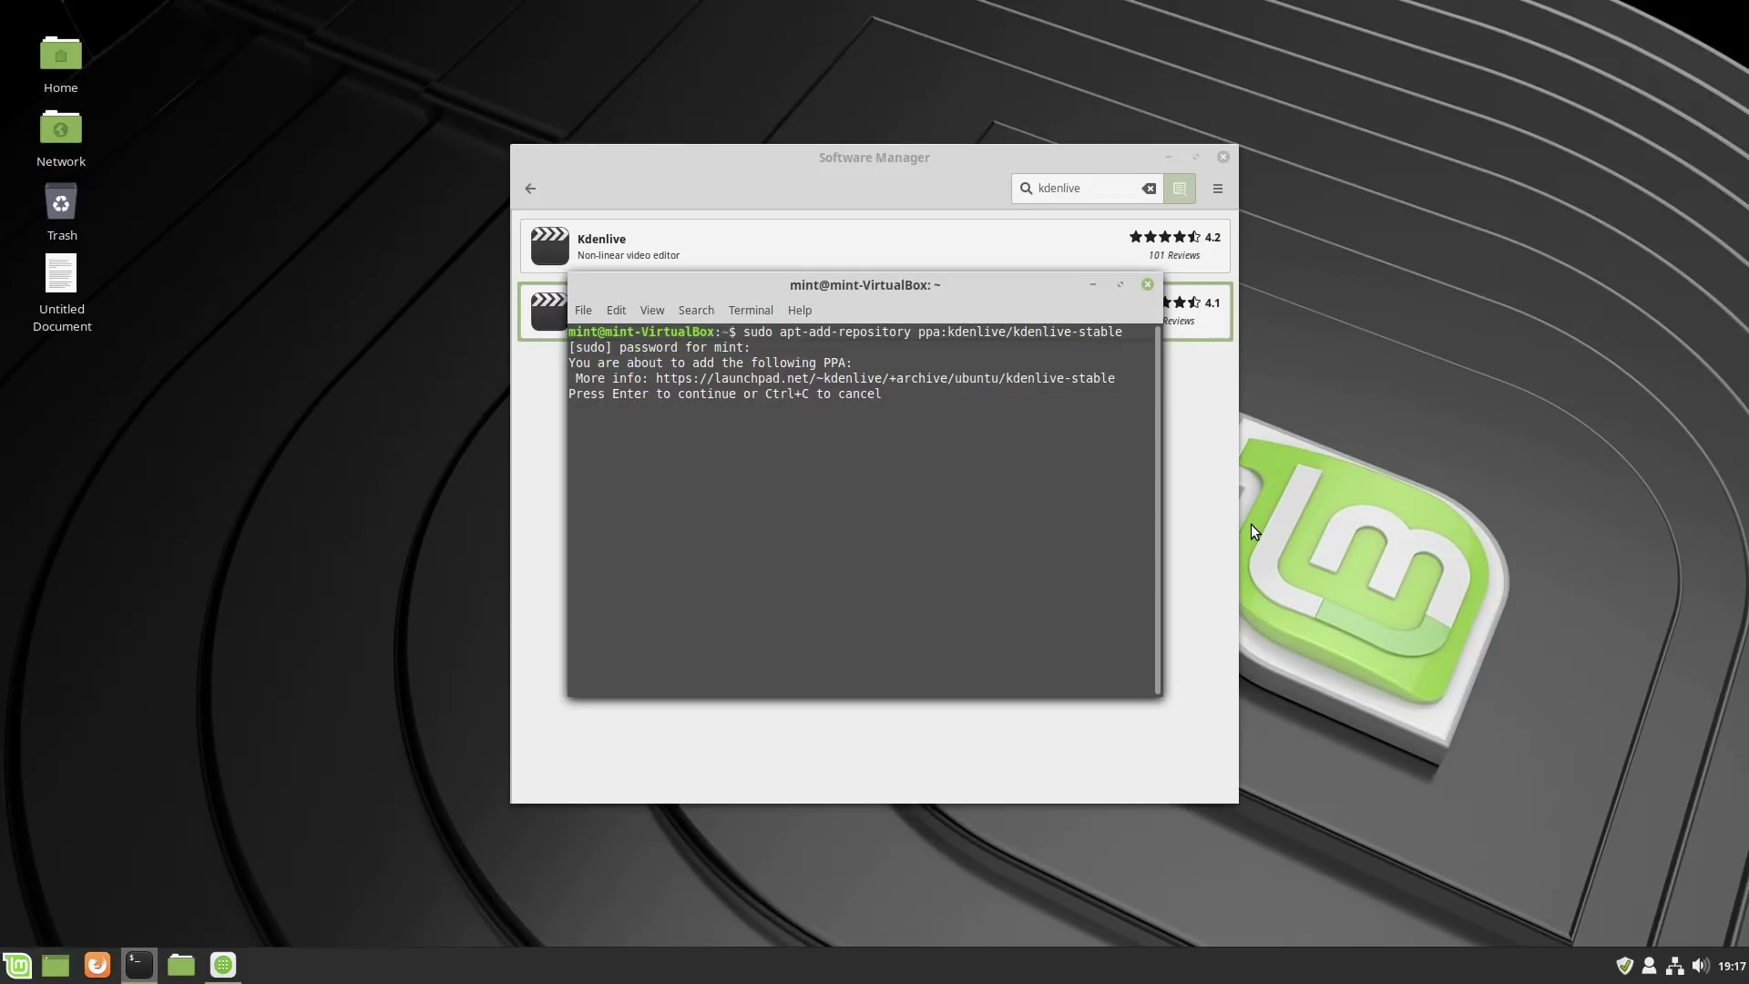
key("Return")
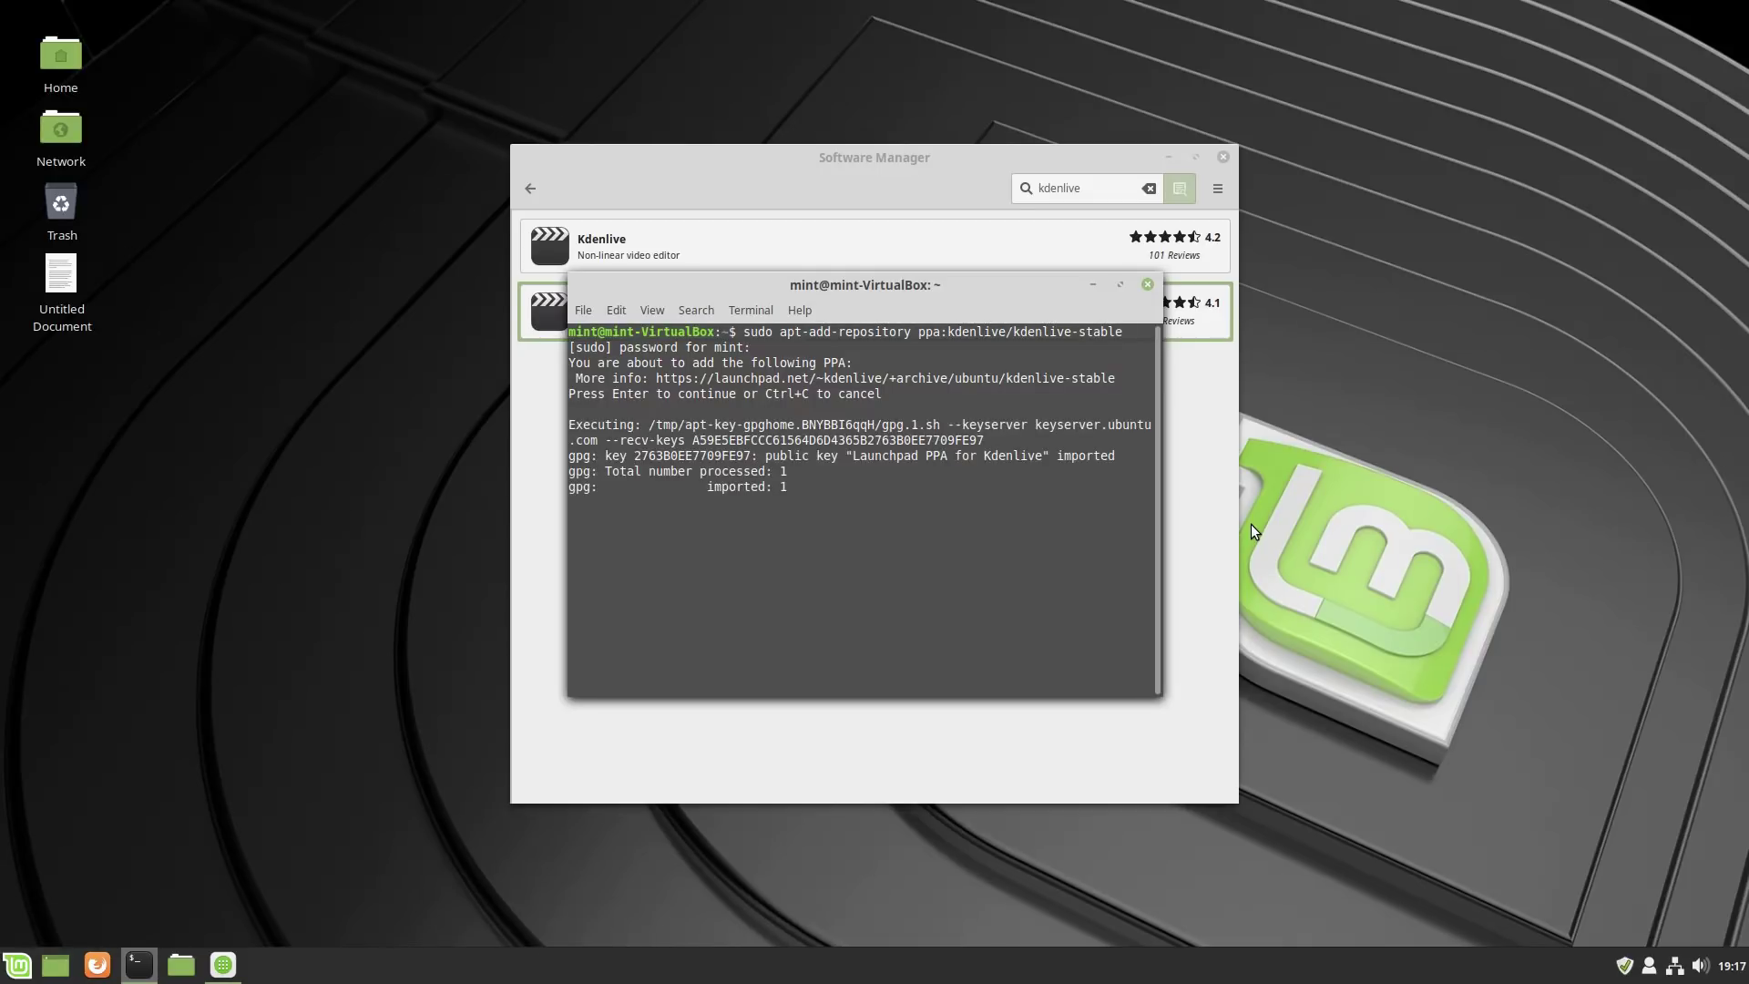
Run 'sudo apt update' to refresh the package lists.
type("sudo")
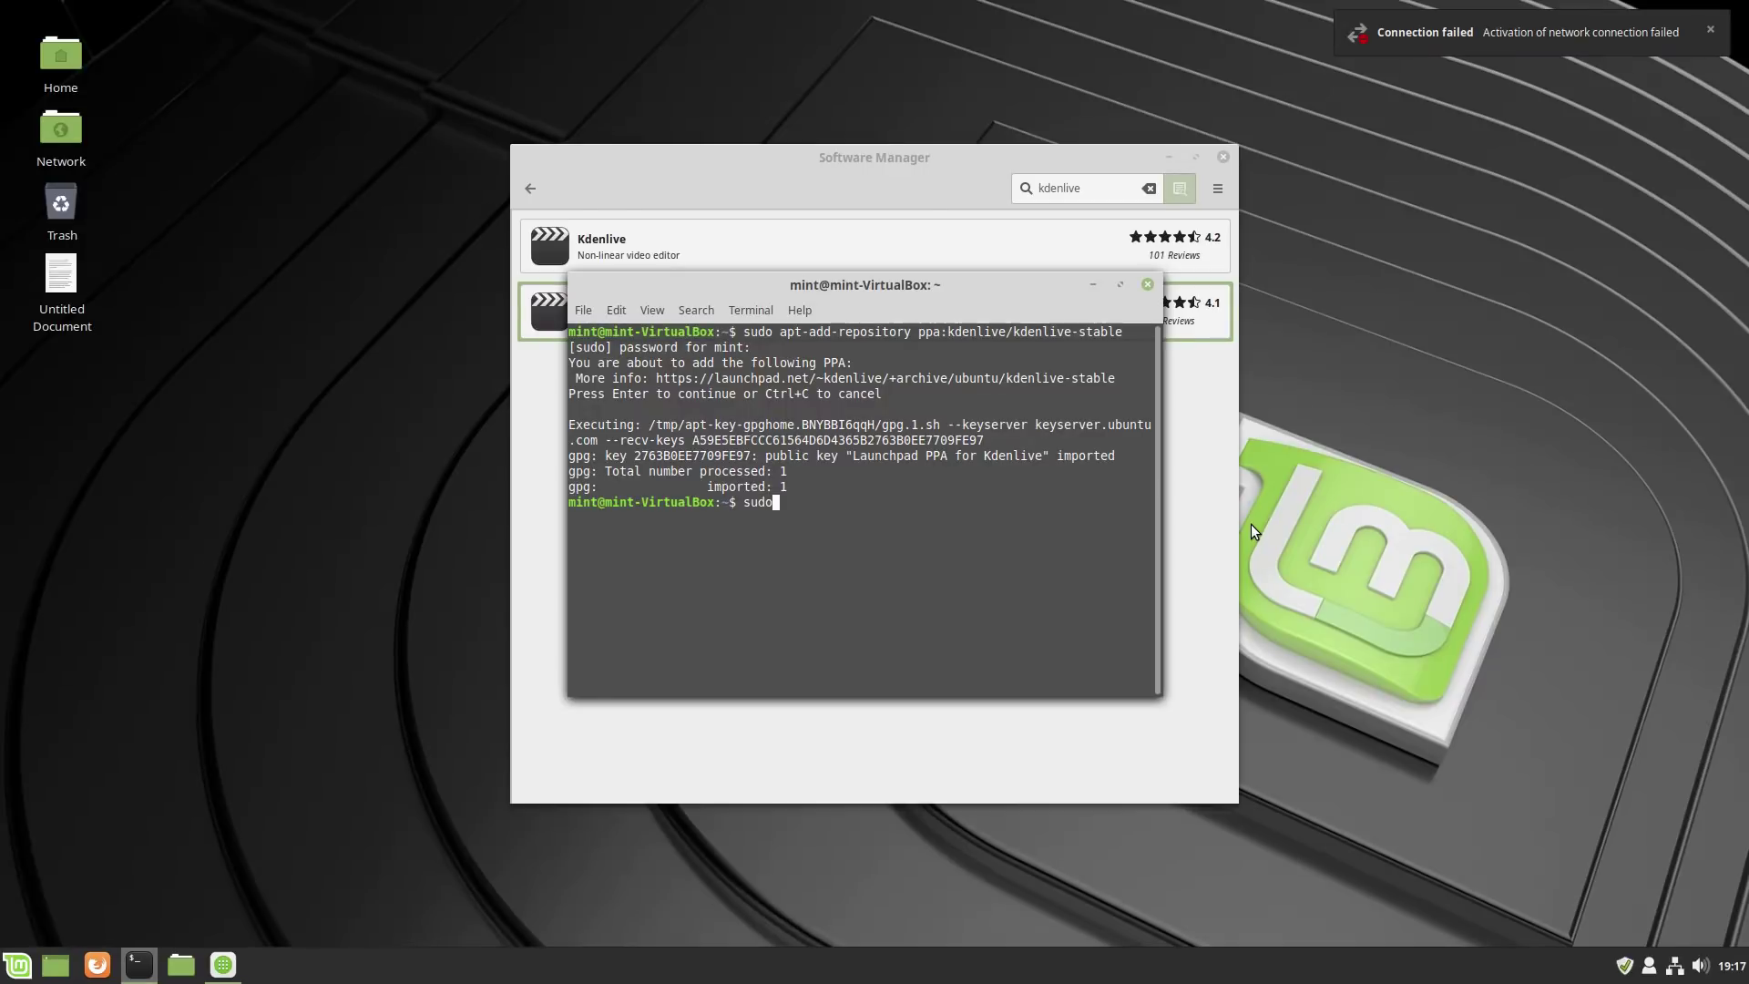
type(" apt update")
key("Return")
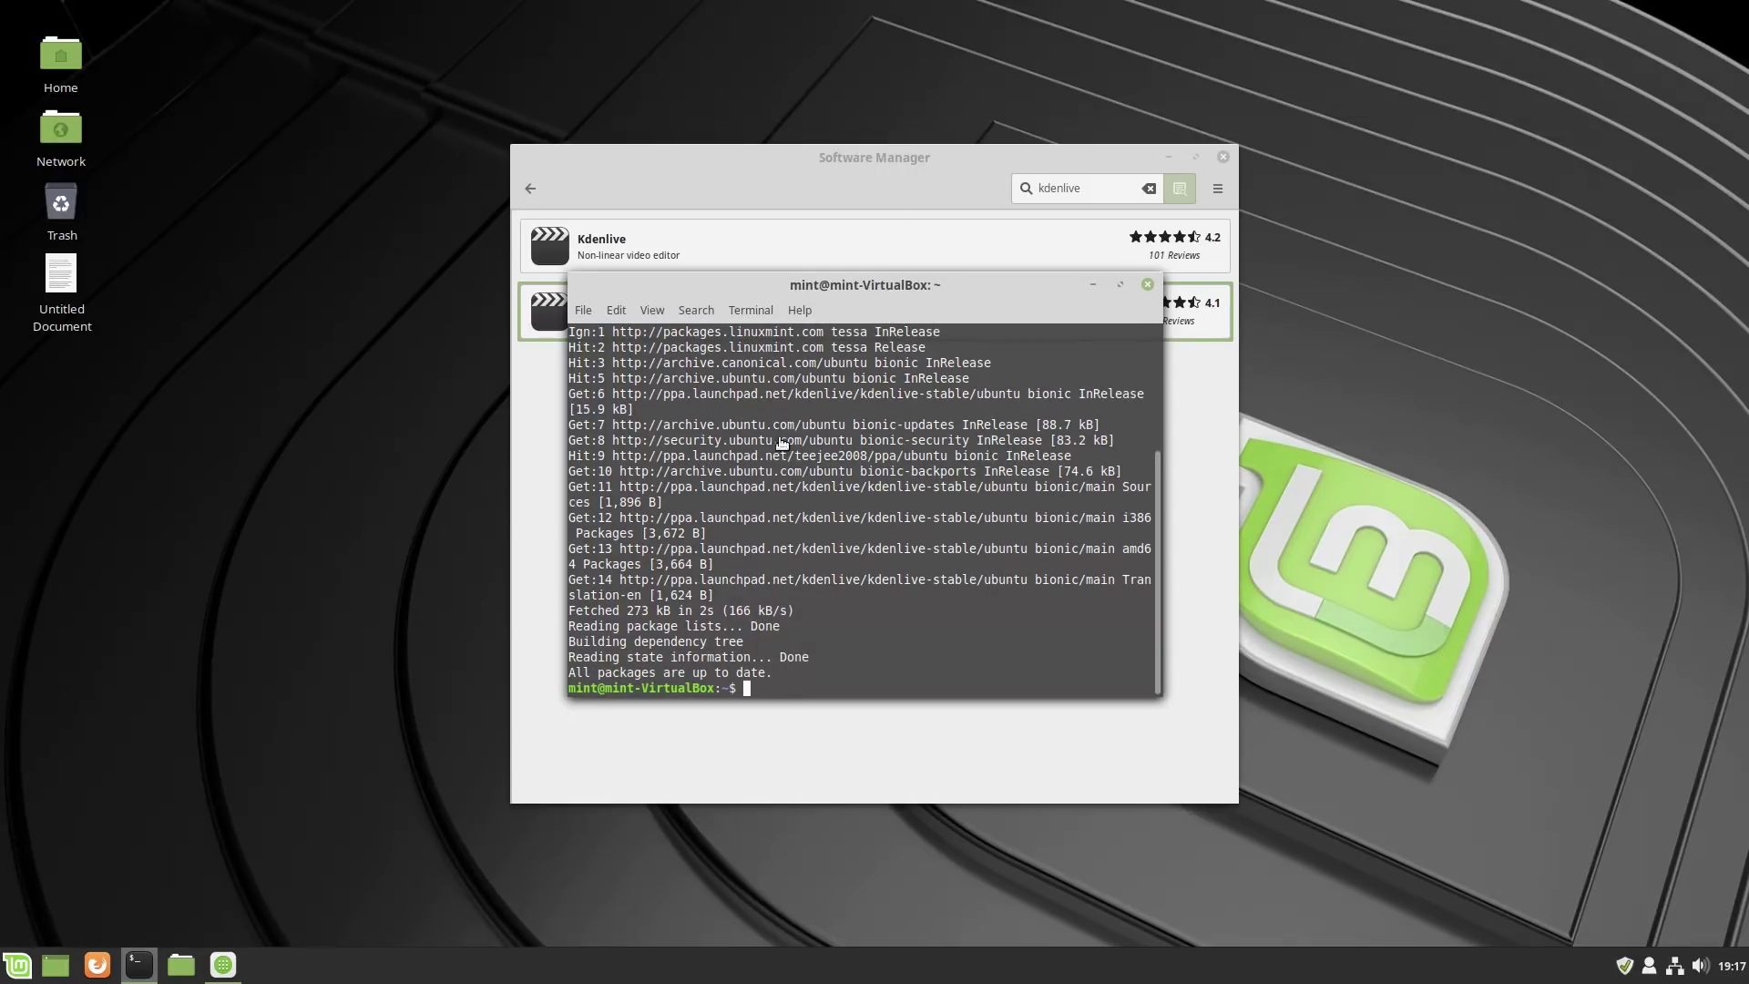
left_click(16, 963)
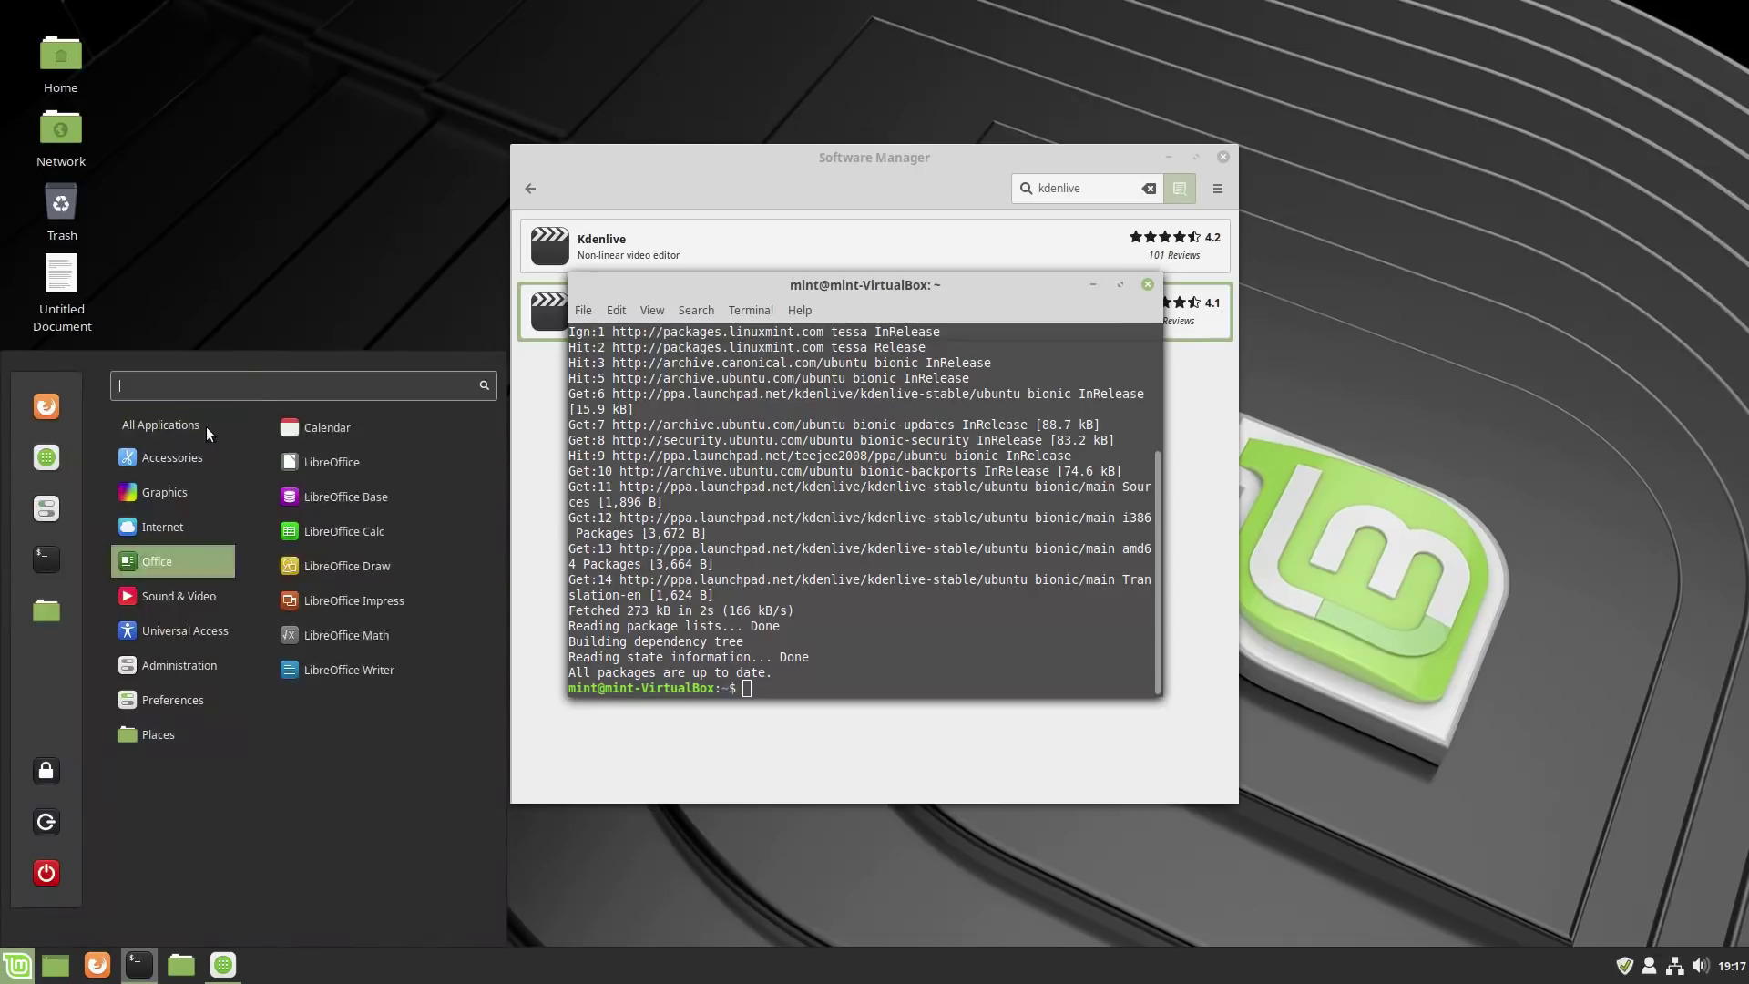
Restart Software Manager and open the Kdenlive package page from a kdenlive search.
left_click(42, 466)
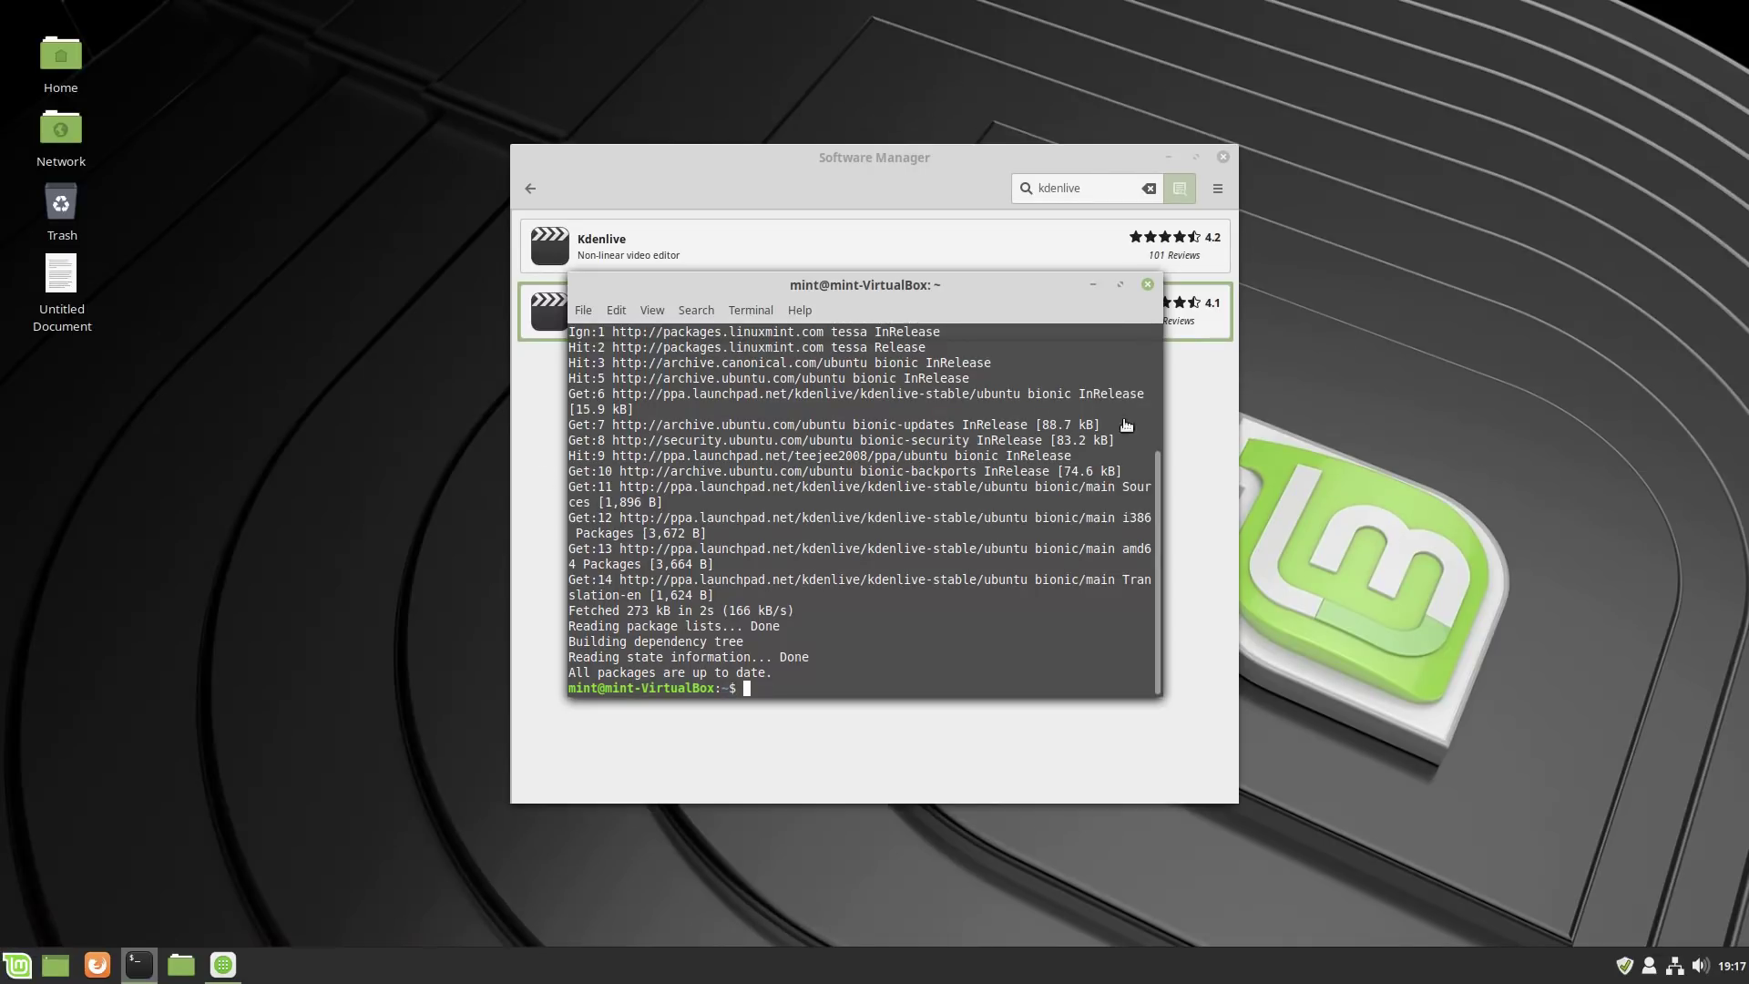
left_click(1223, 156)
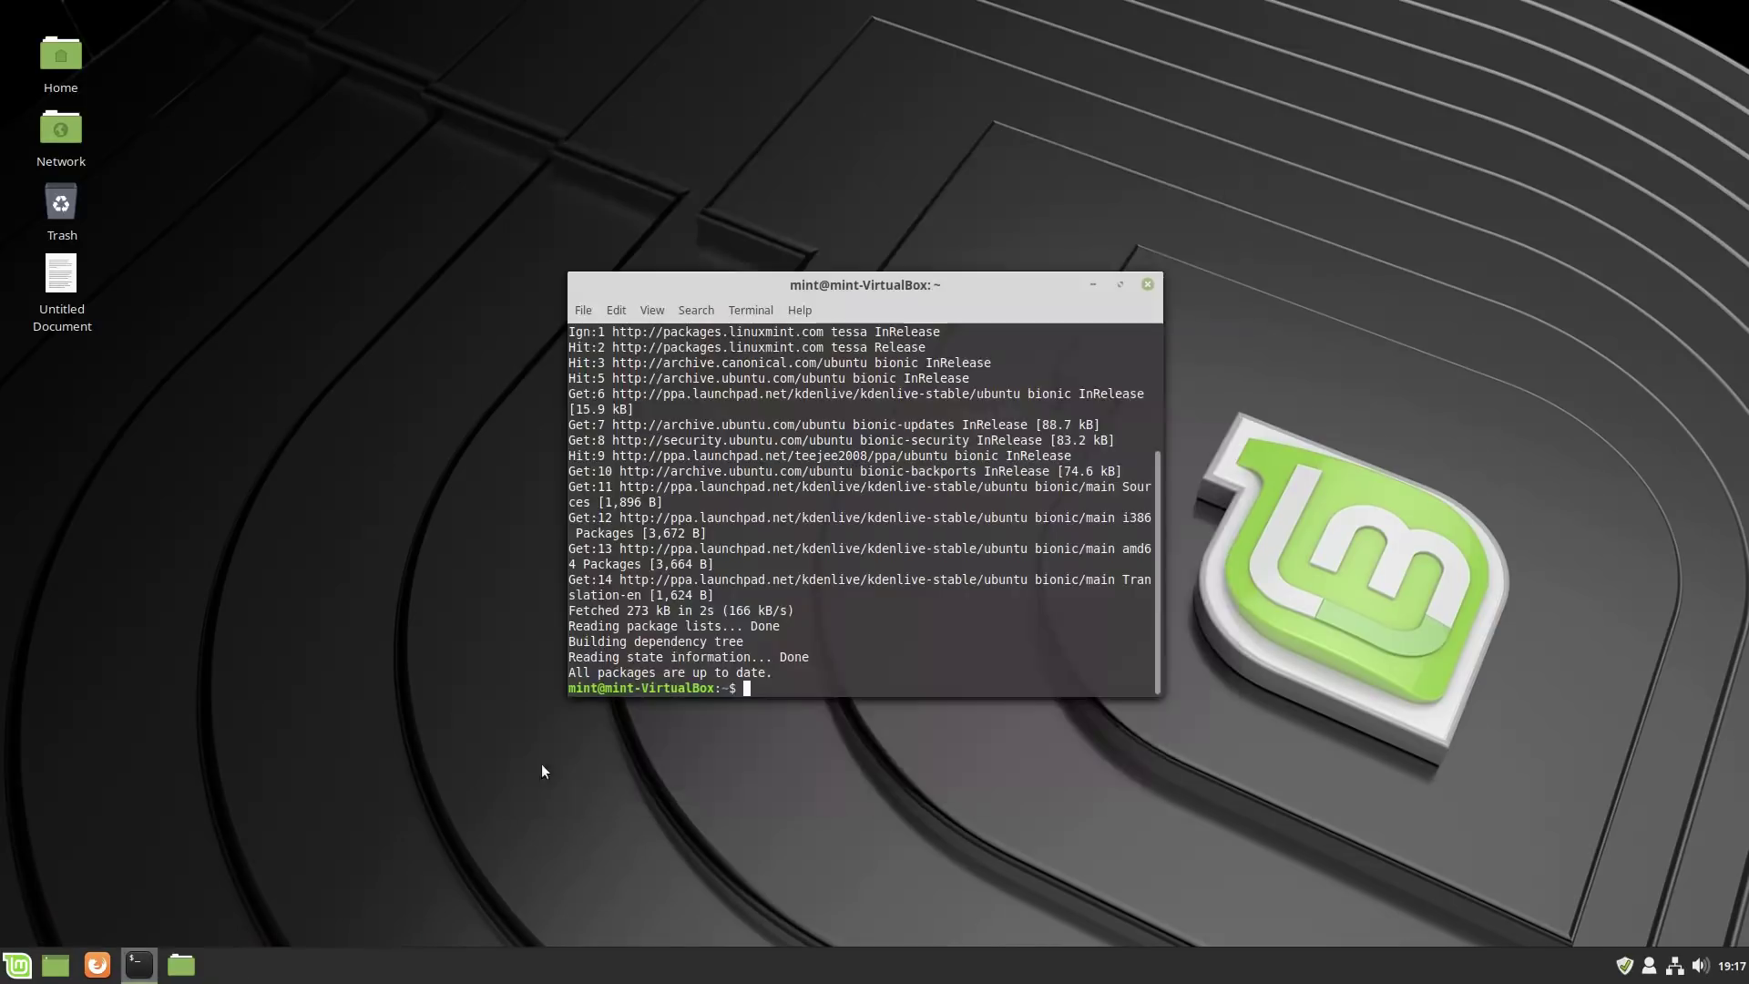
left_click(19, 965)
left_click(1515, 289)
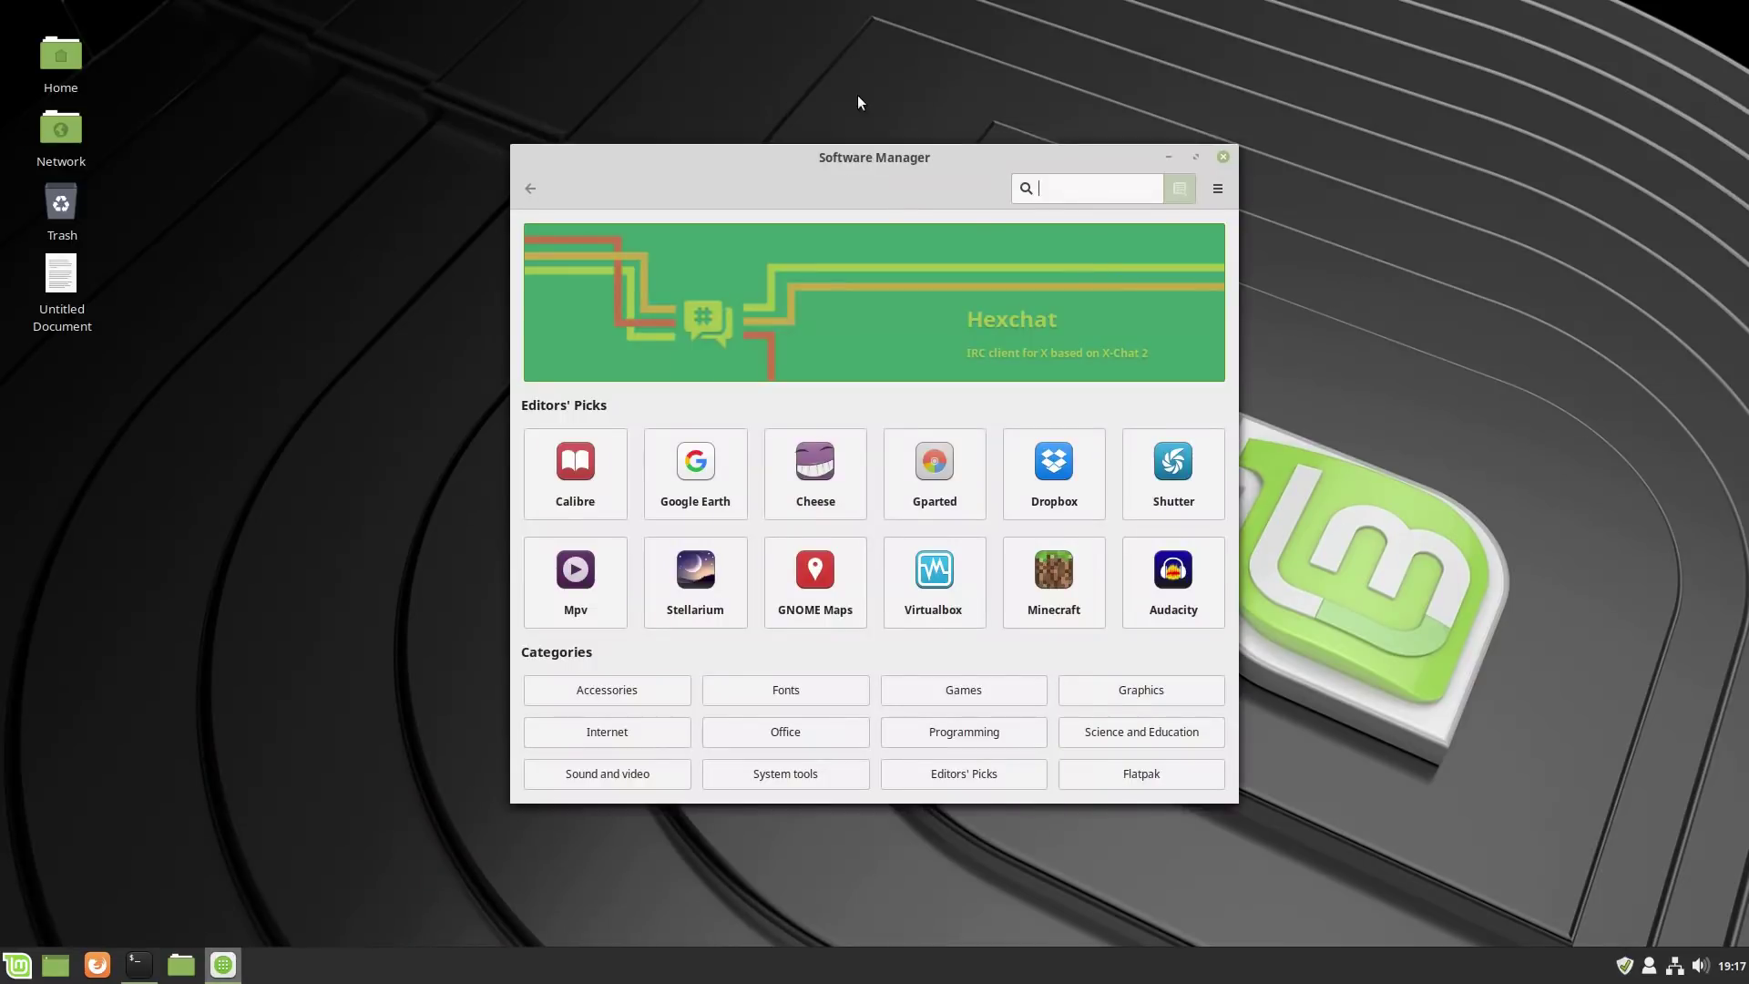
type("kdenlive")
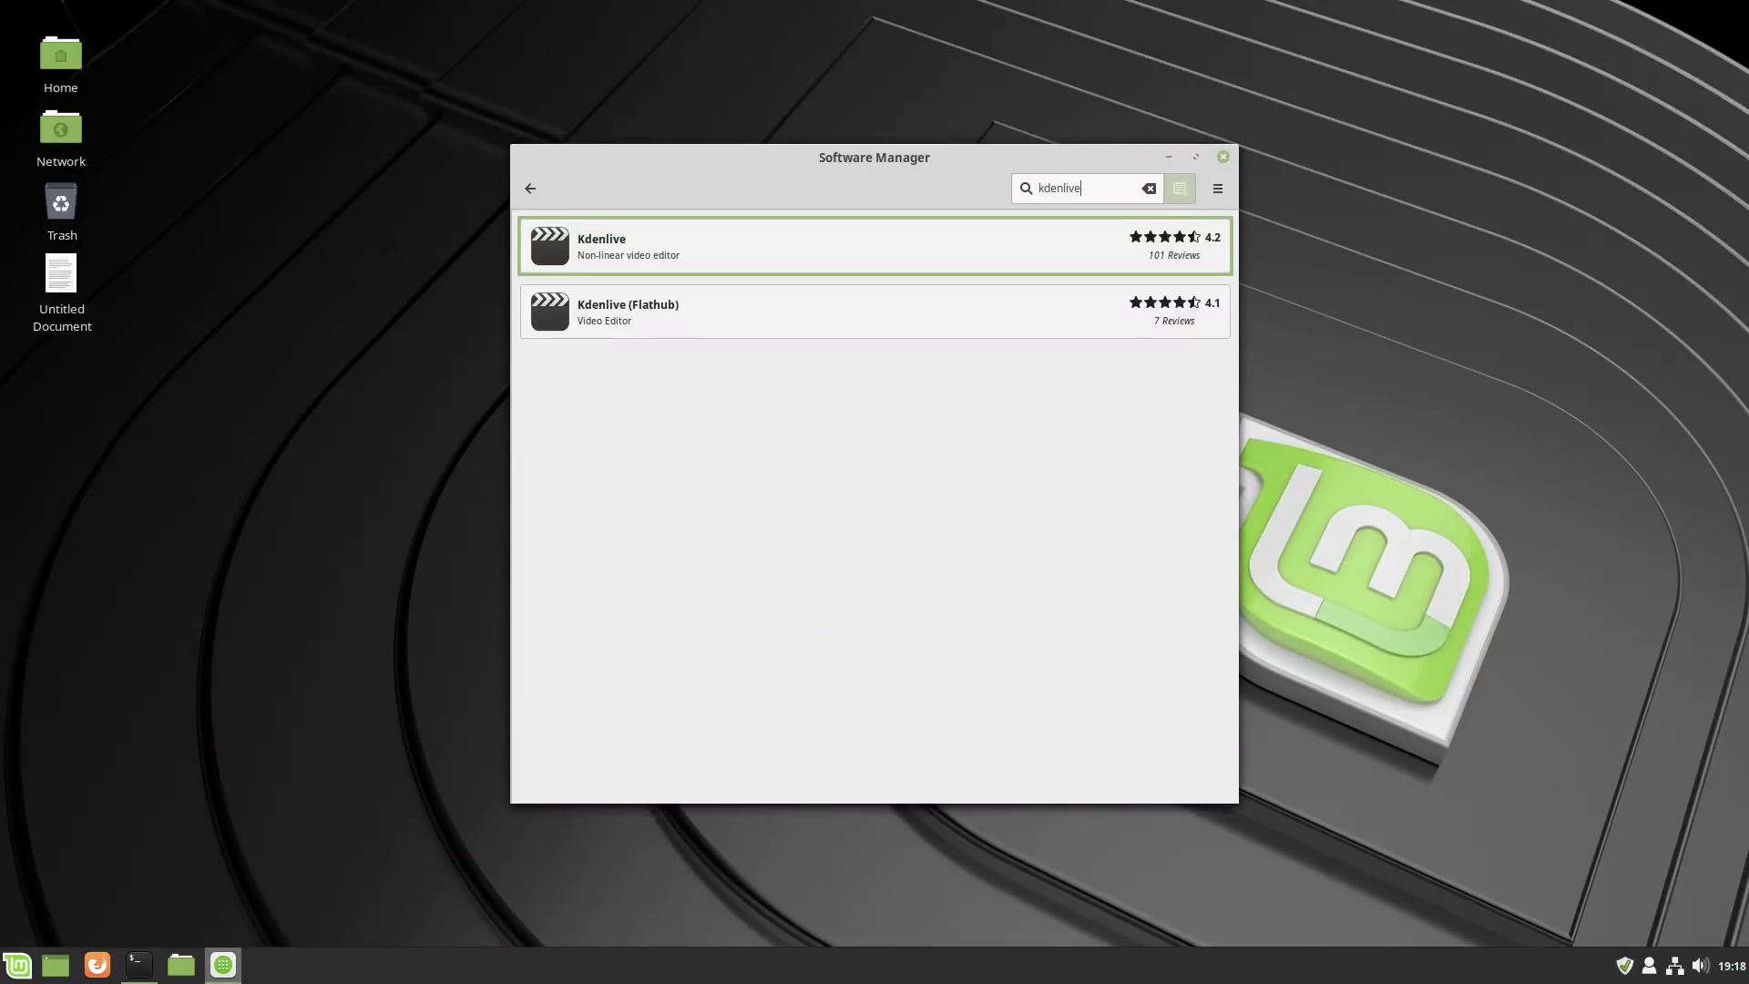
left_click(680, 237)
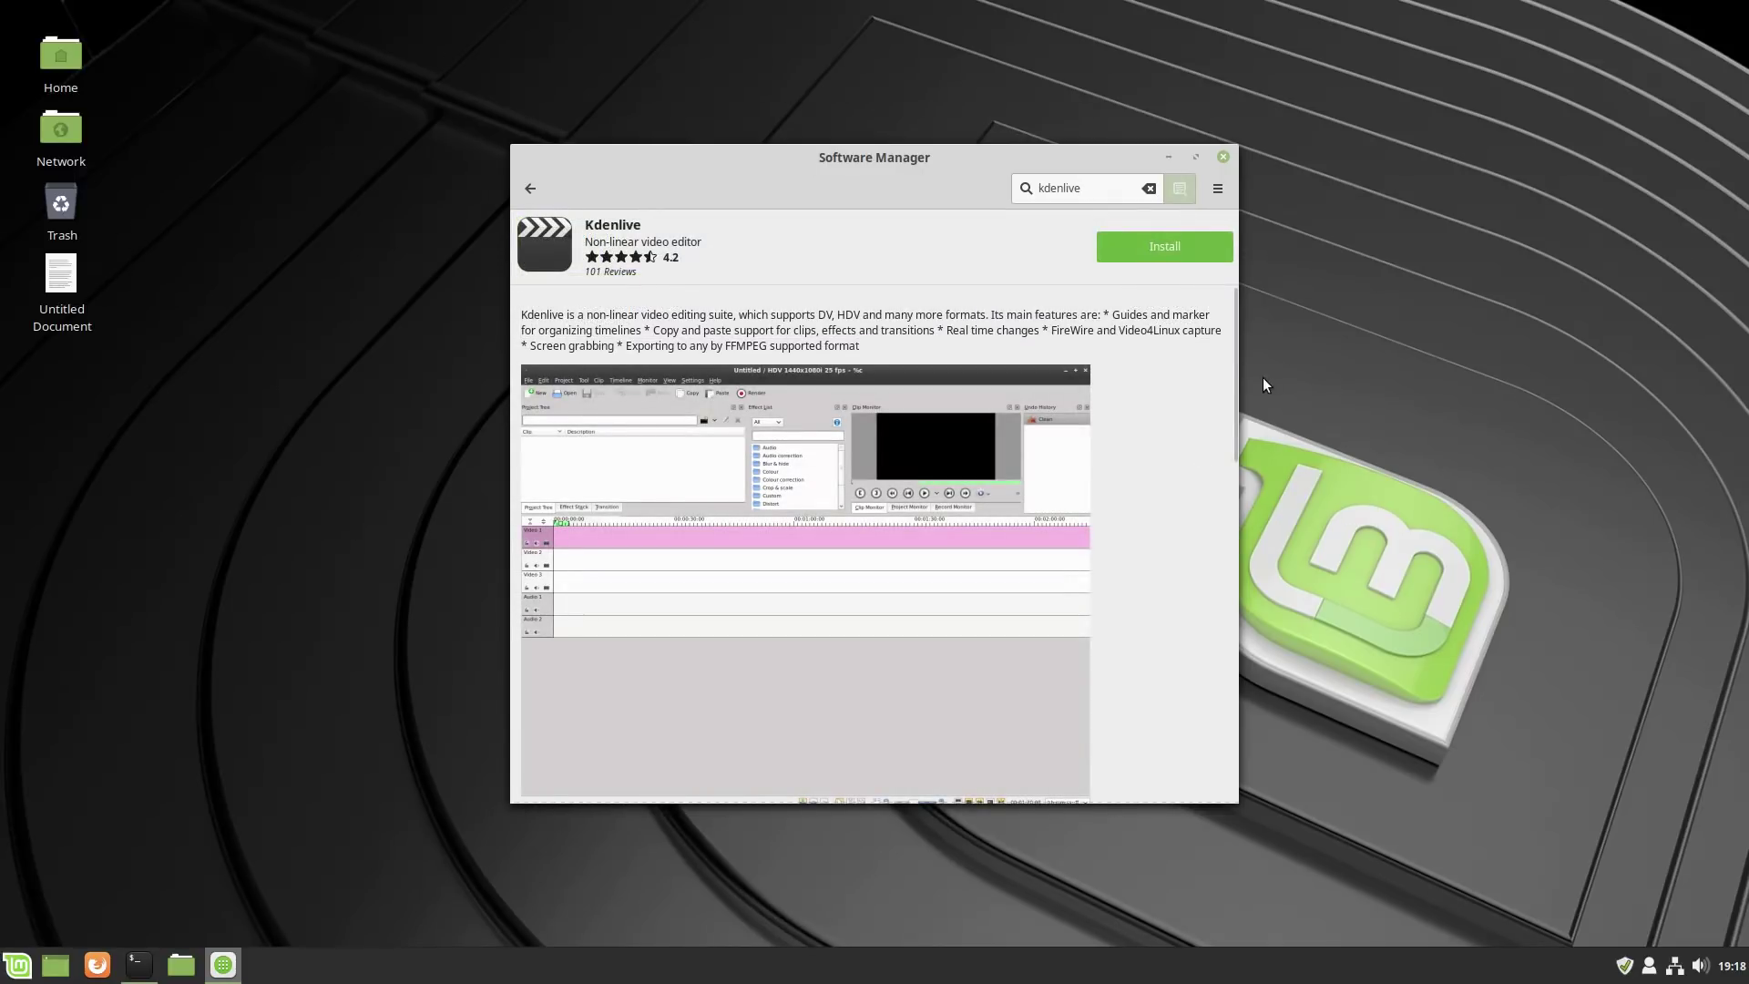
Install Kdenlive, accepting the additional packages and authenticating with the password.
left_click_drag(1228, 429, 1227, 537)
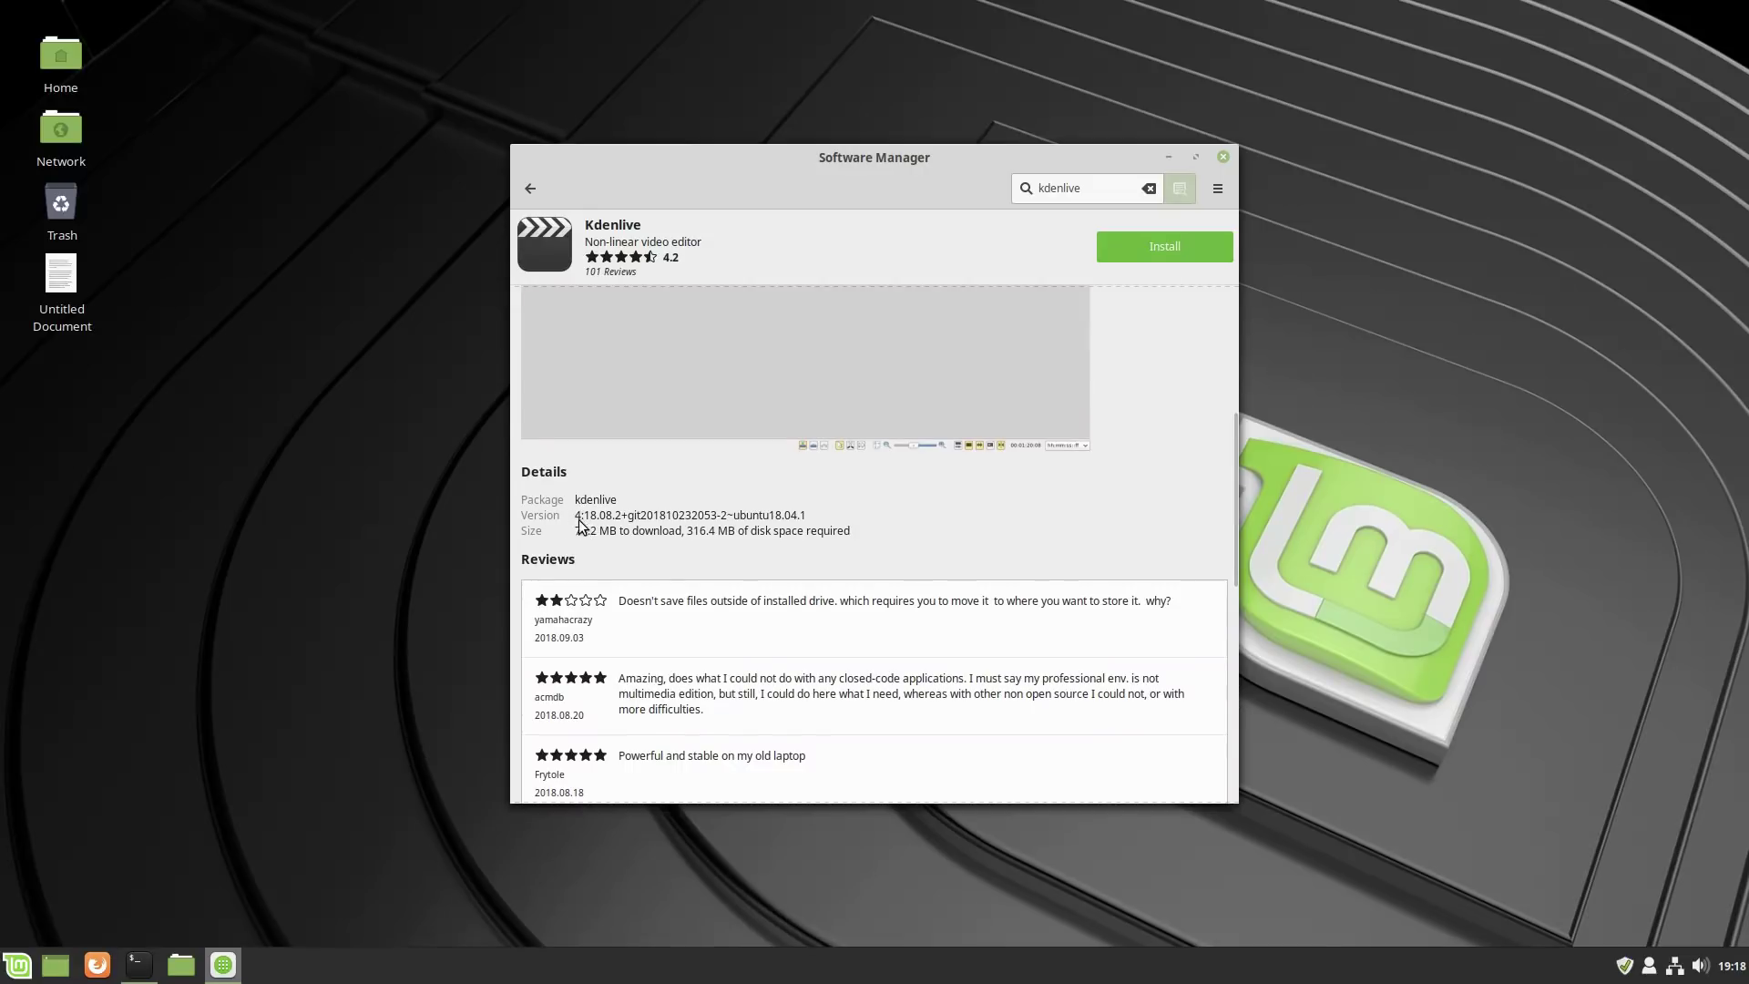
left_click(1178, 244)
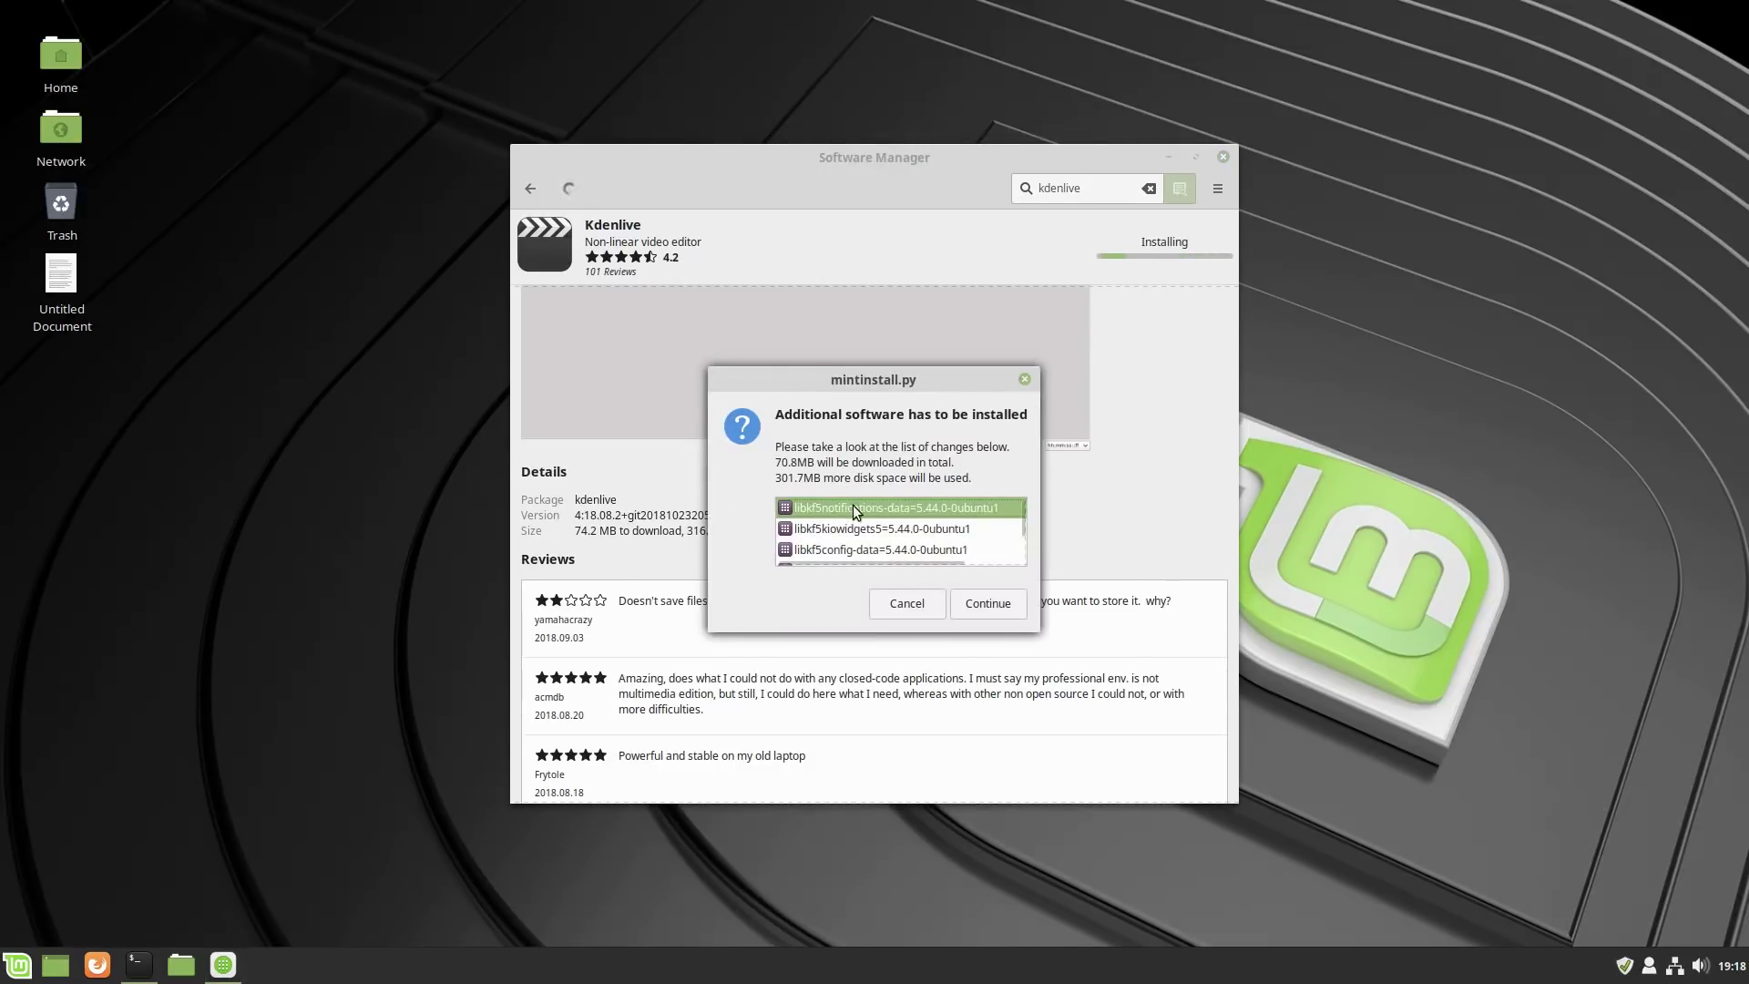
scroll(892, 537, "down", 3)
scroll(897, 536, "down", 5)
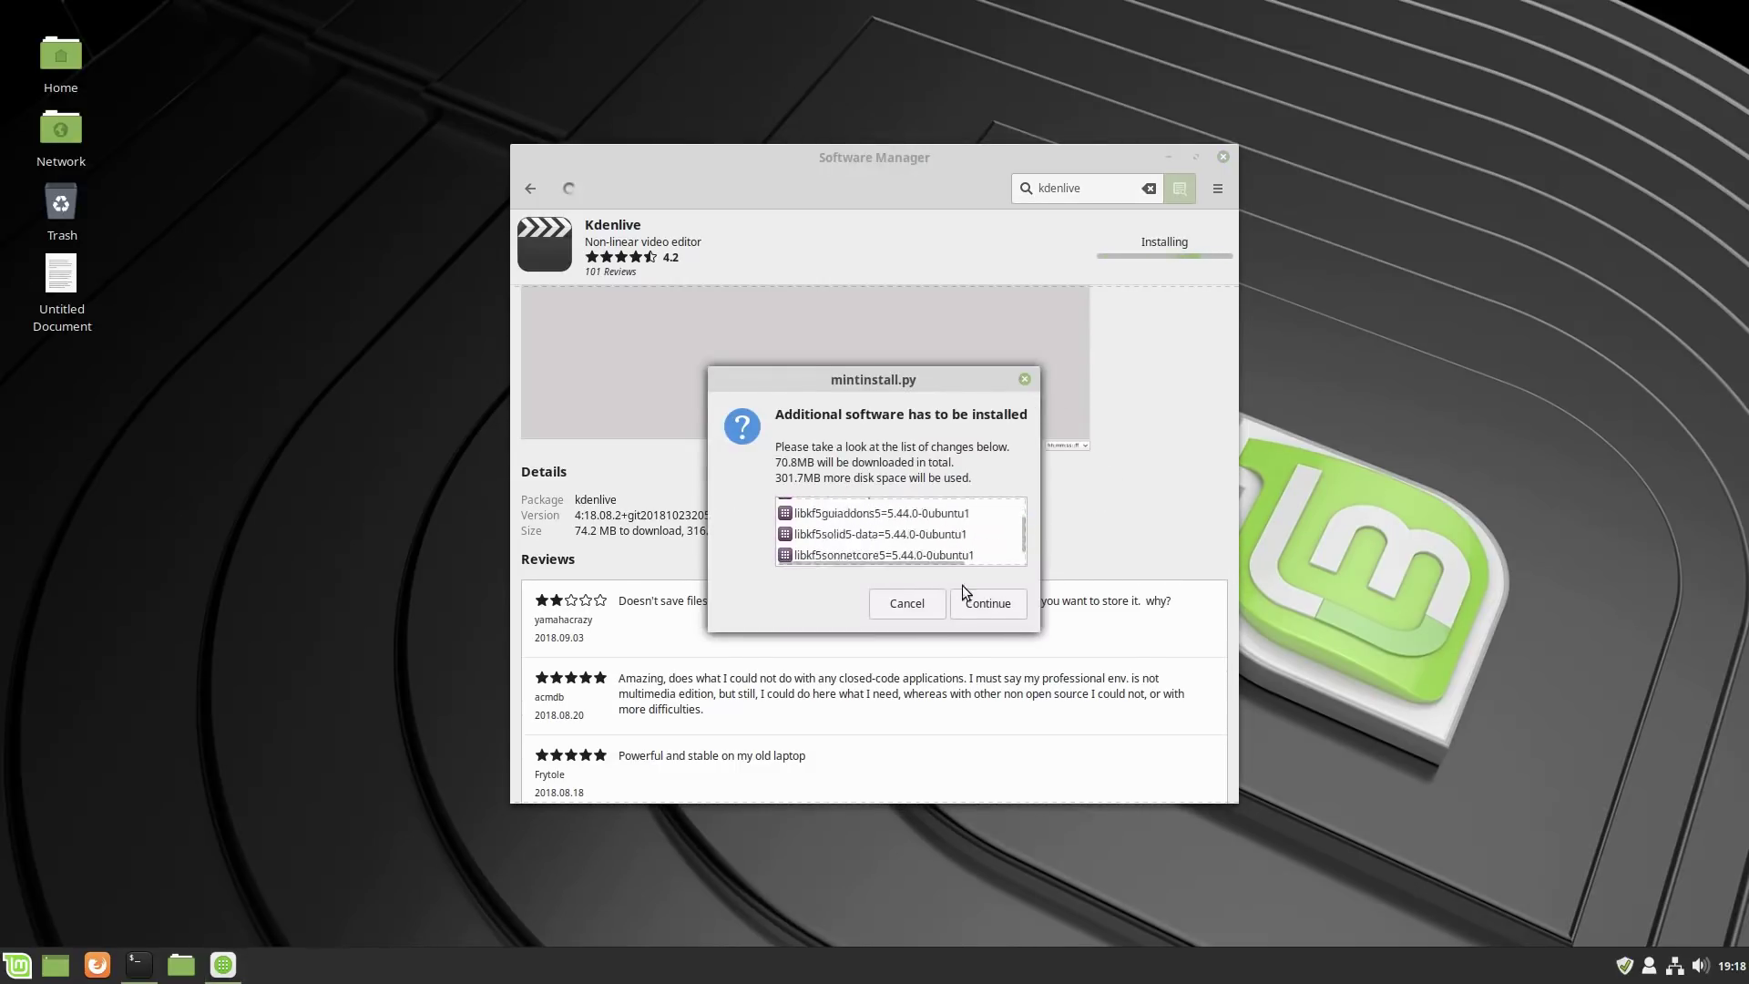
left_click(980, 605)
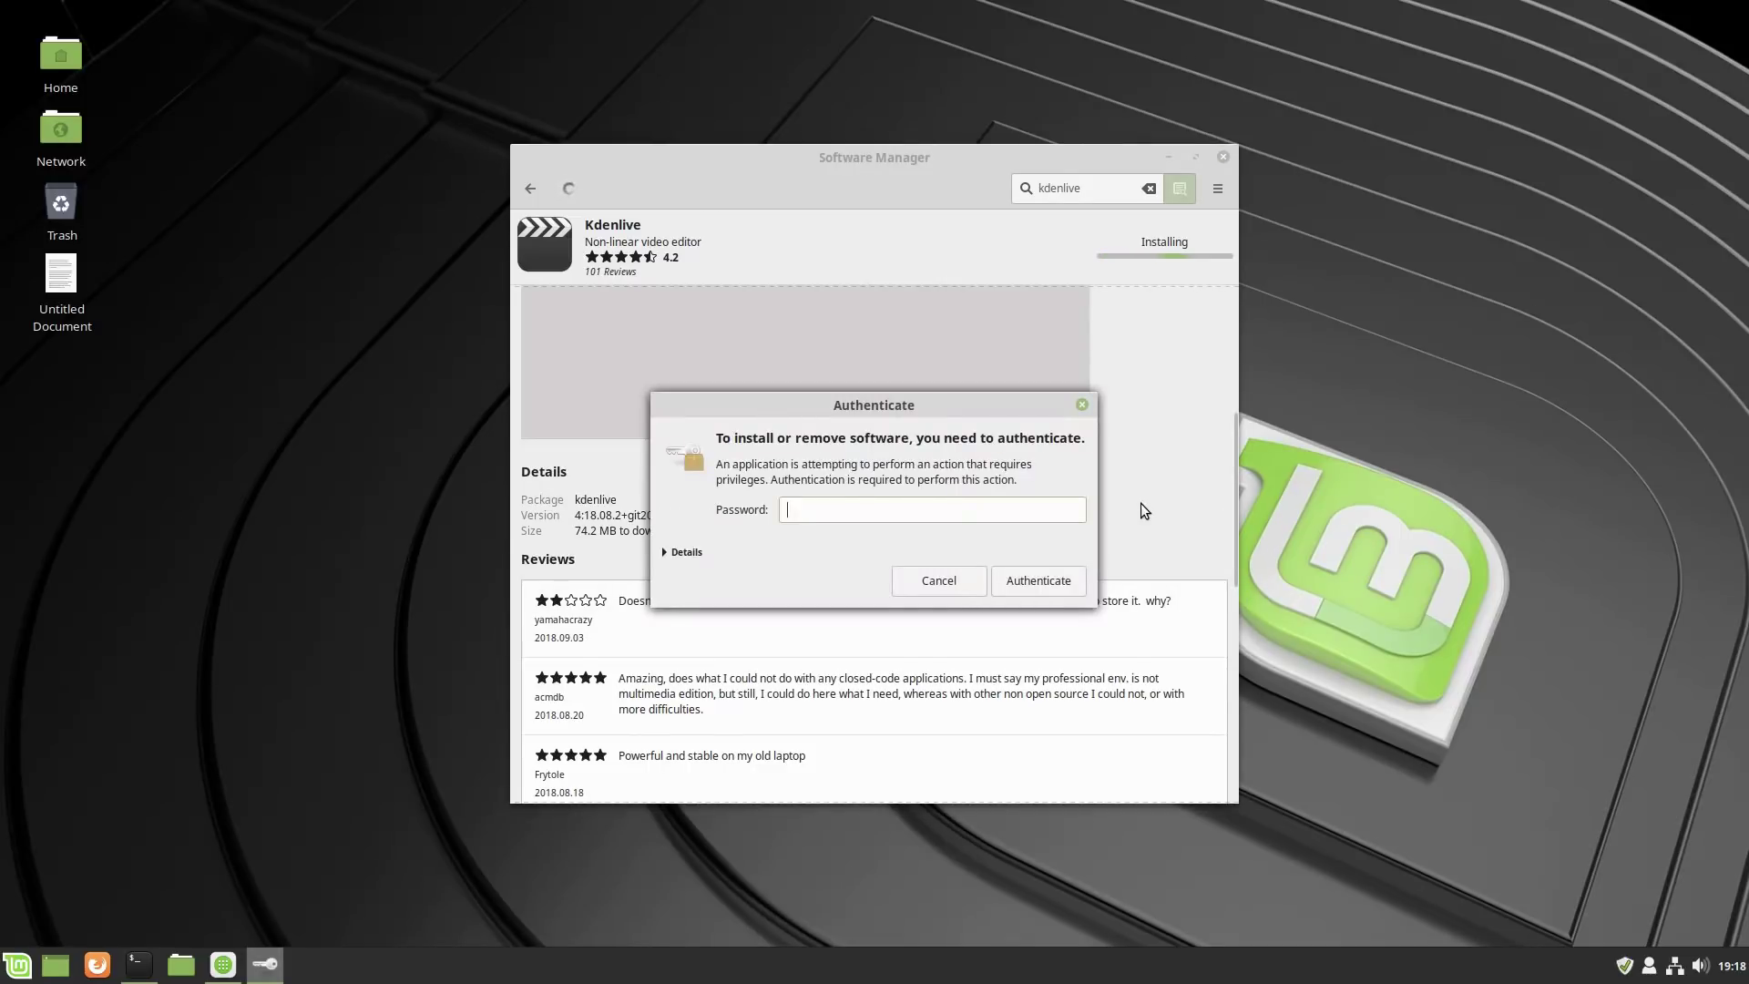
type("***")
key("Return")
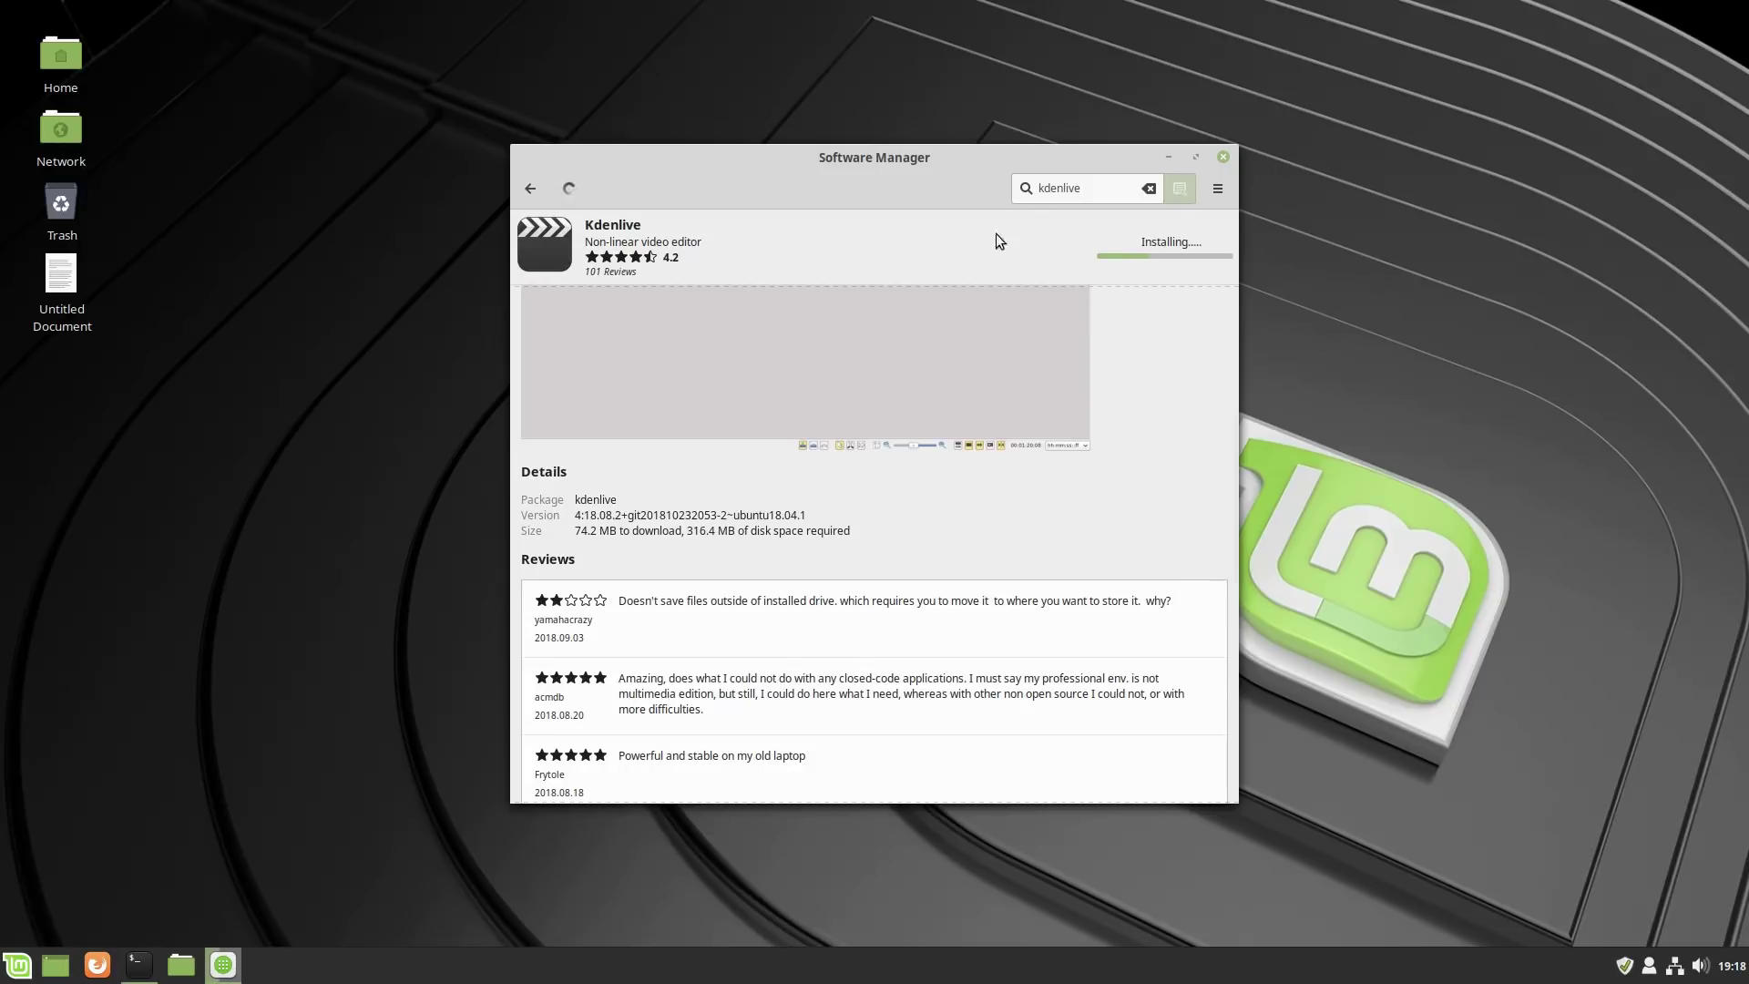
Replace the search with 'obs' and open the OBS Studio package page.
double_click(1057, 187)
key("BackSpace")
type("obs")
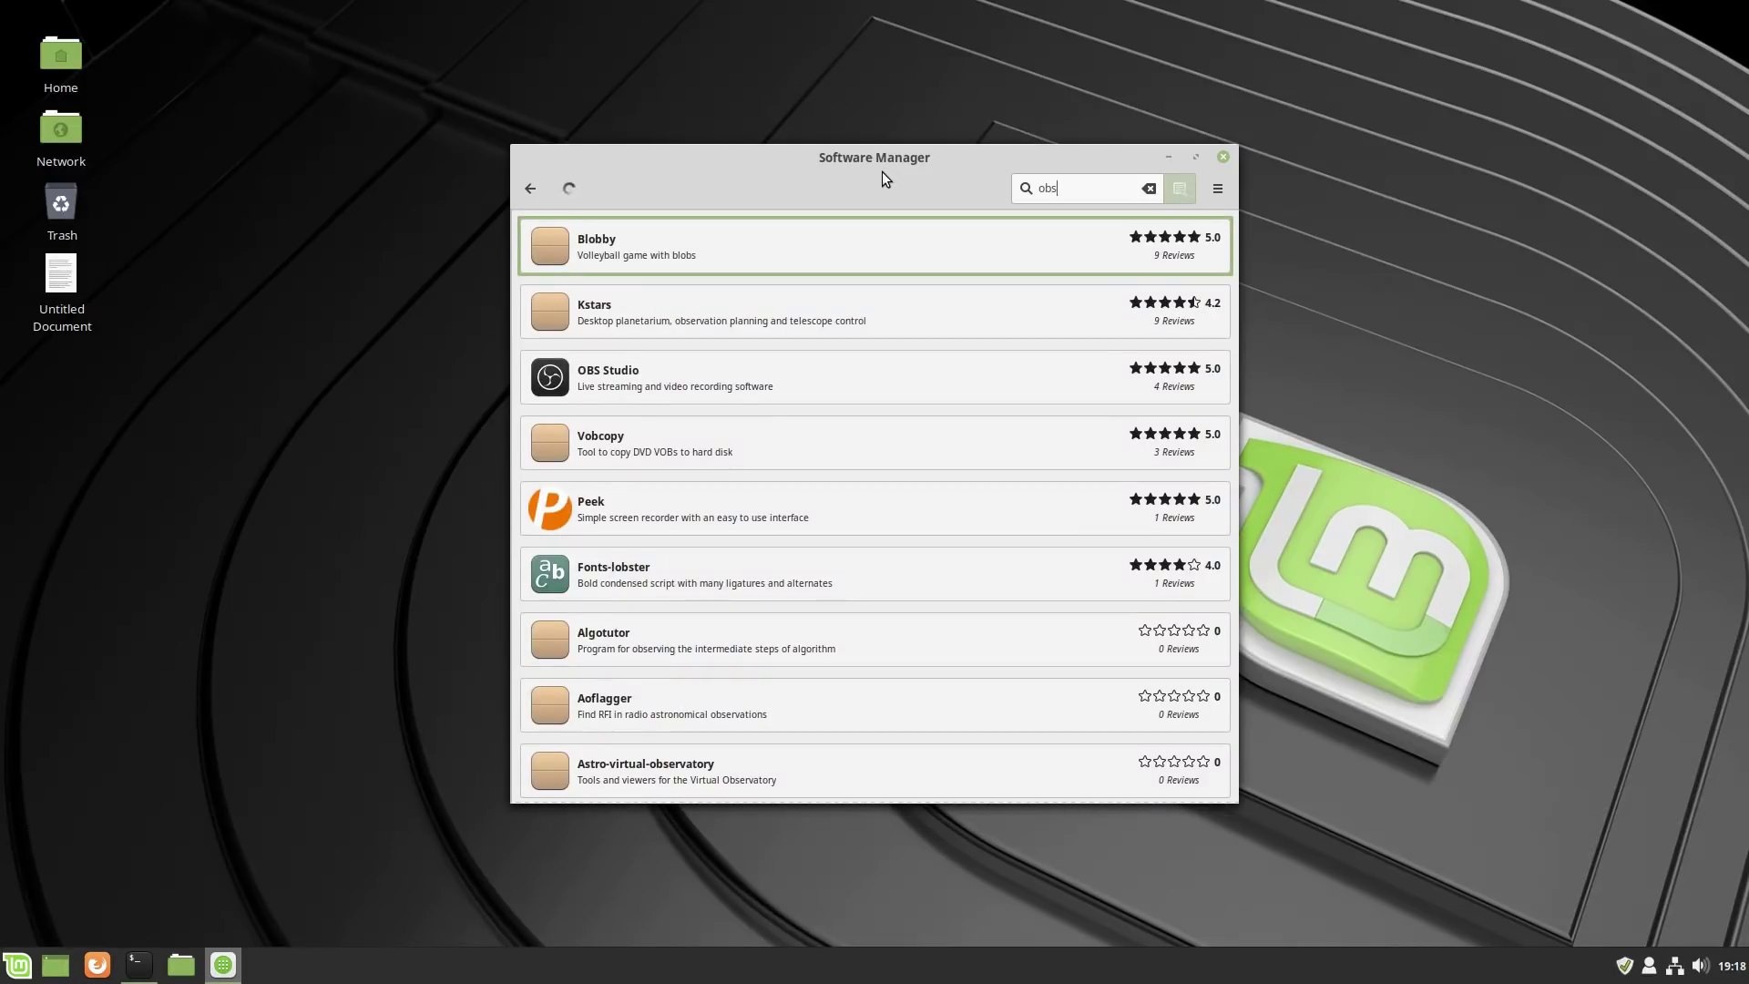
left_click(718, 373)
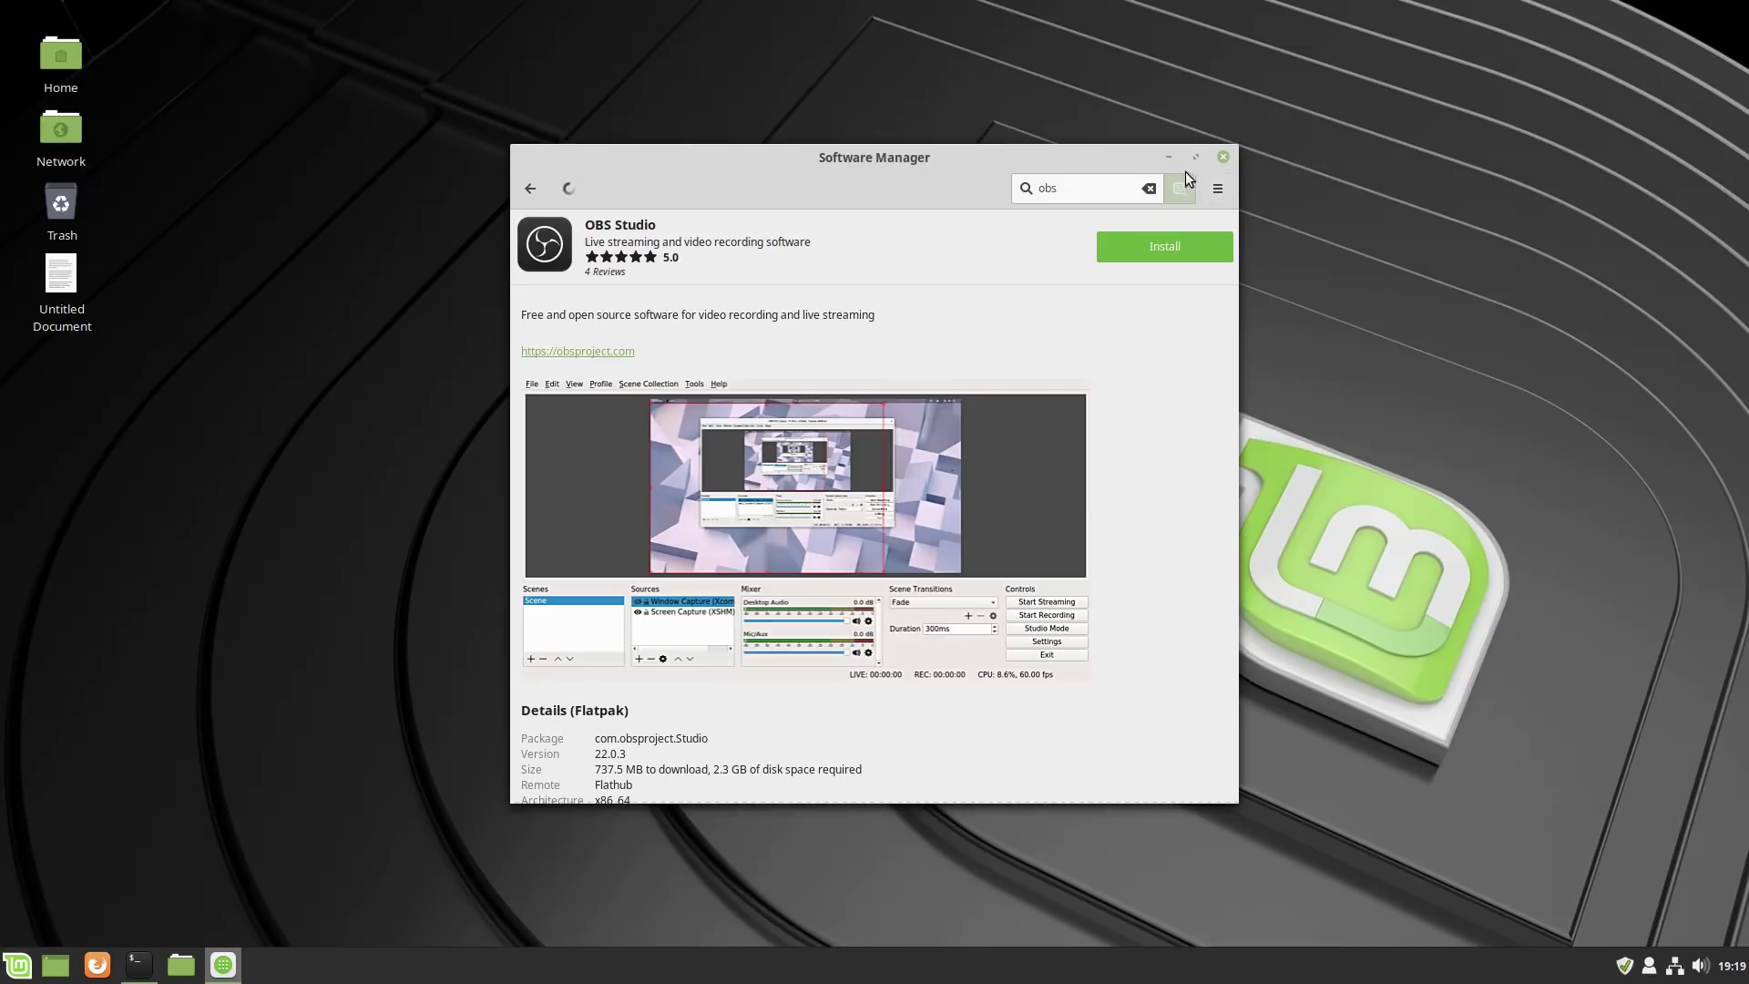
Go back from the OBS Studio details to the Software Manager home page.
left_click(530, 188)
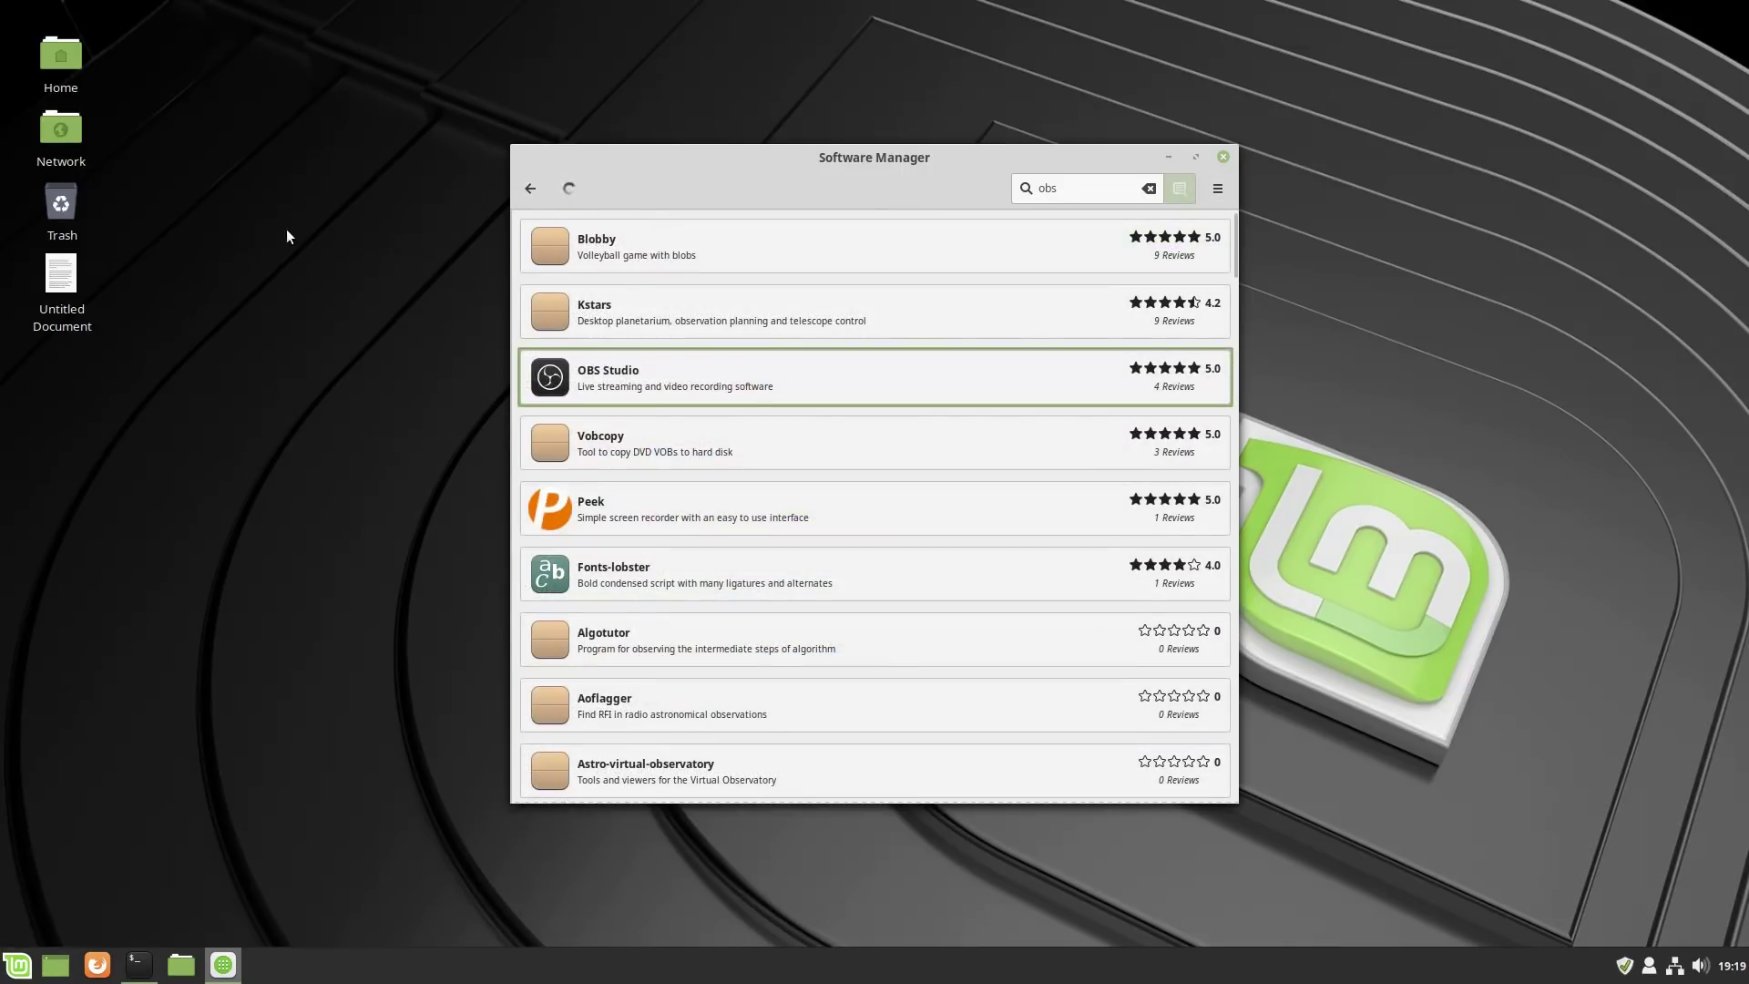
left_click(532, 188)
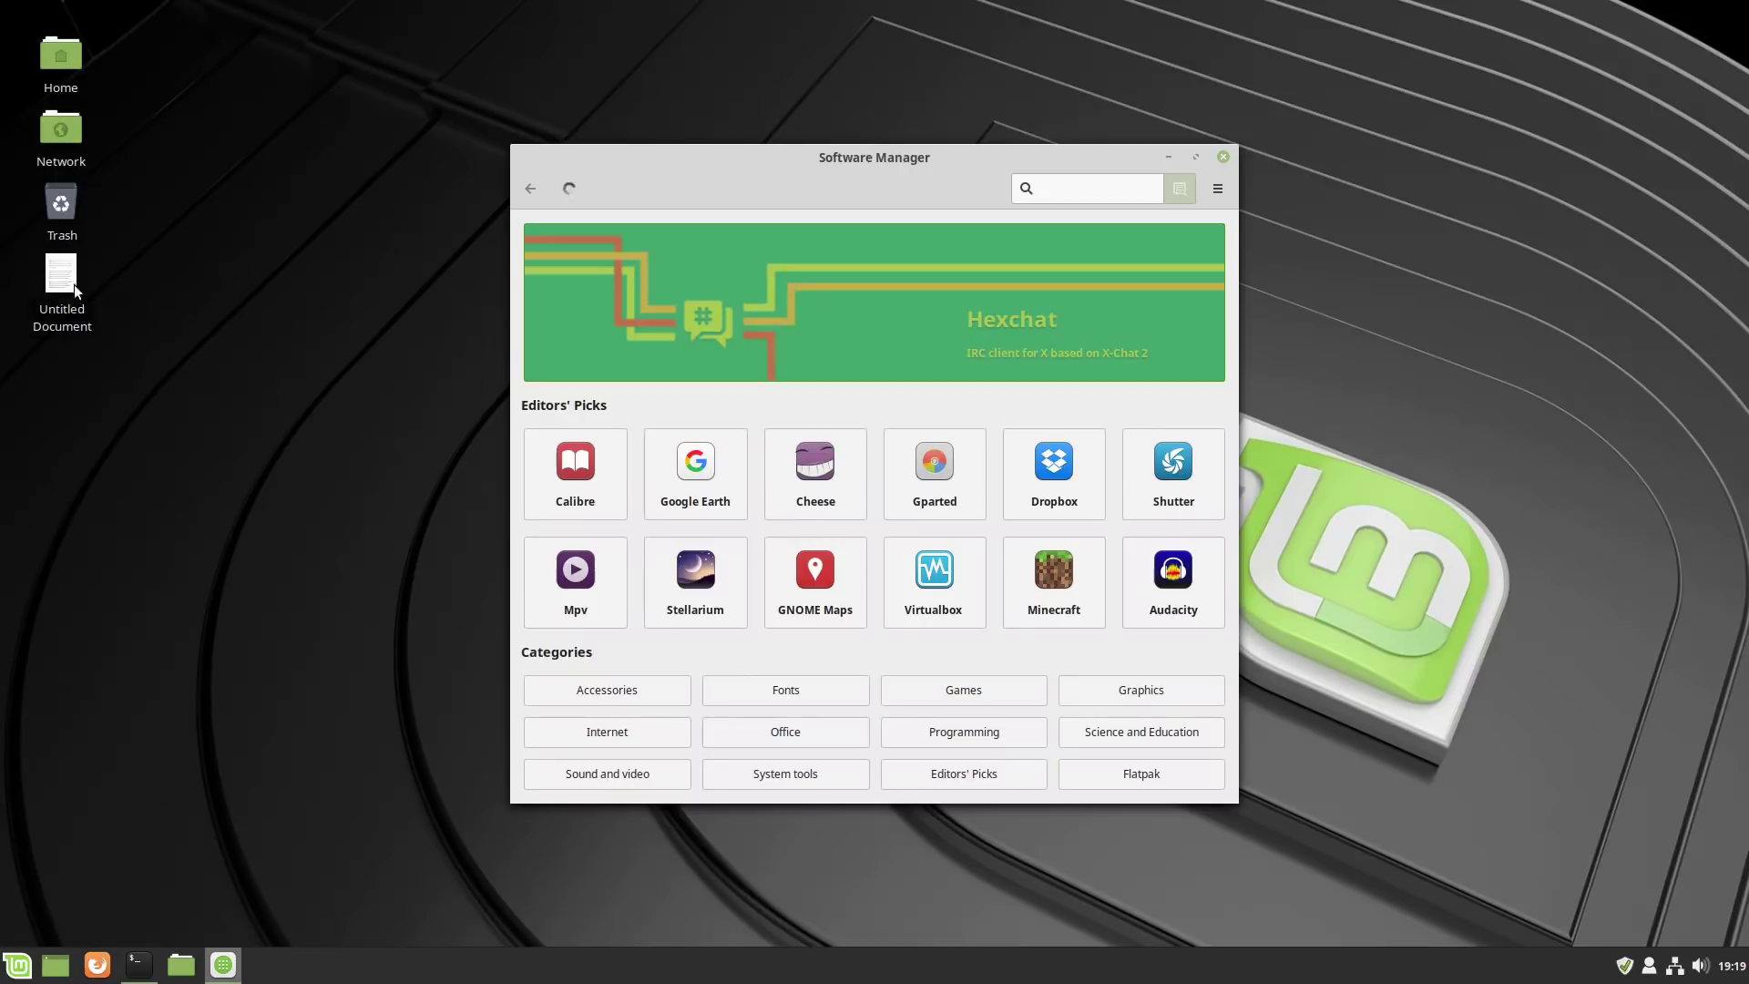
Copy the ppa:obsproject/obs-studio command from the notes and add that repository in Terminal.
double_click(62, 284)
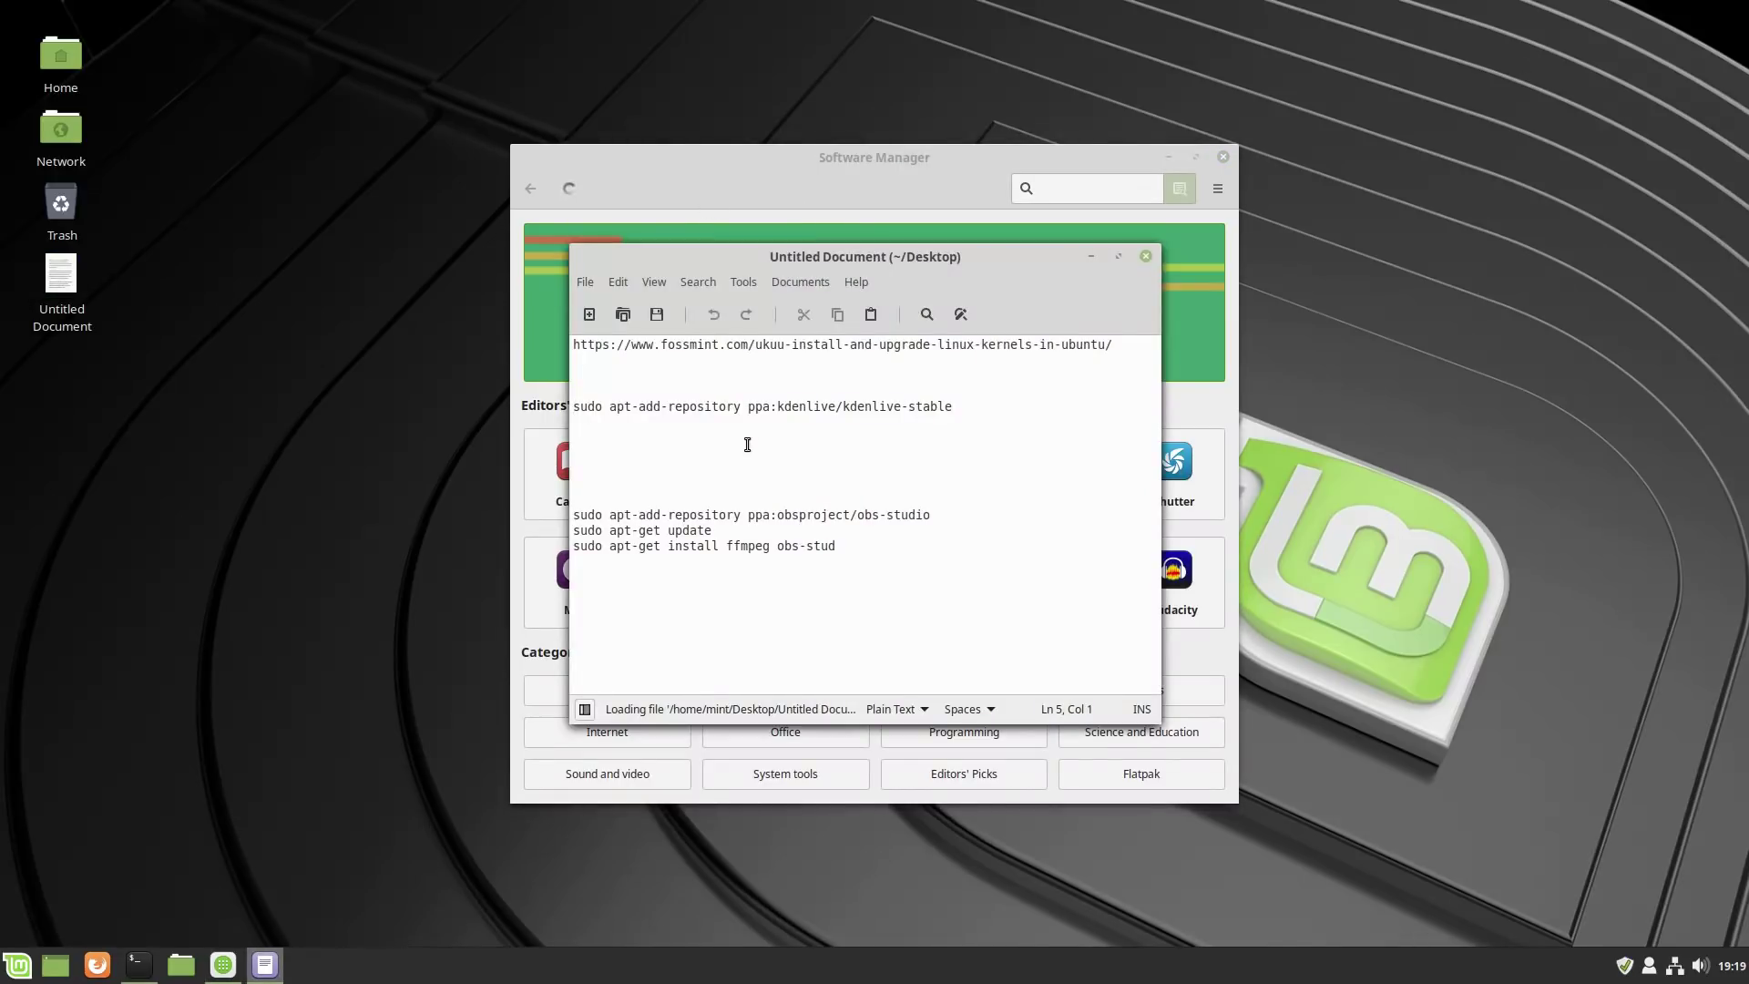
left_click_drag(929, 520, 747, 519)
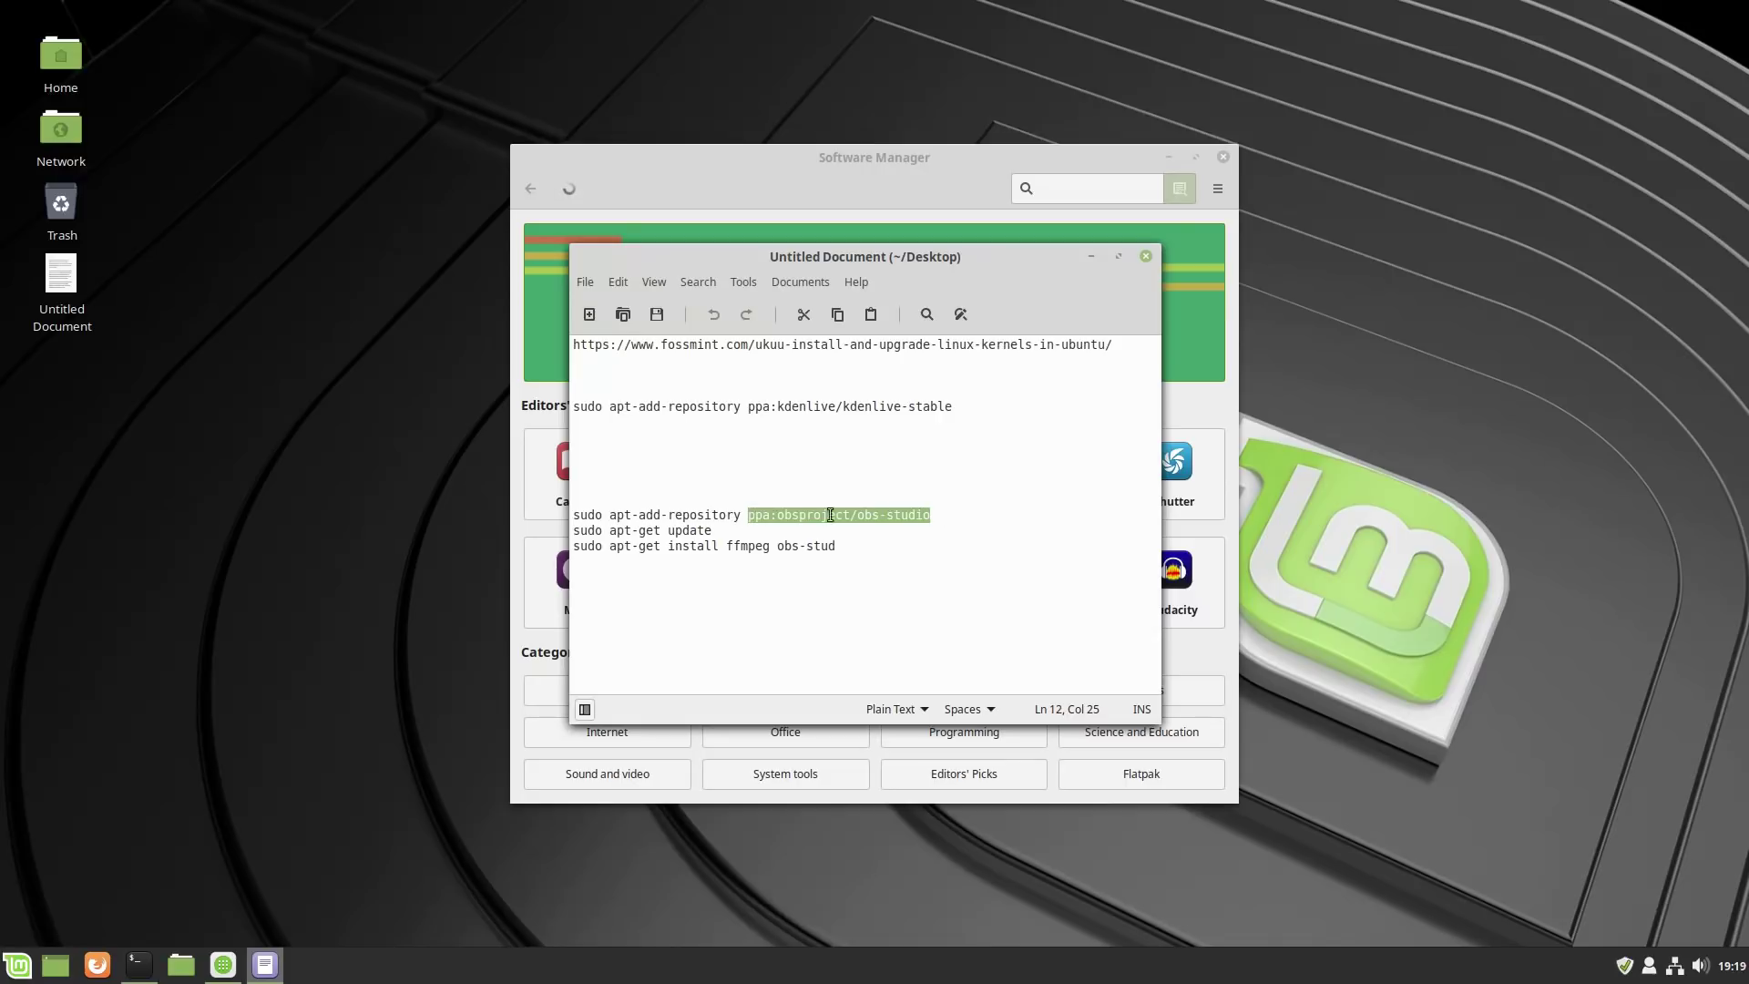
left_click_drag(964, 519, 572, 517)
key("ctrl+c")
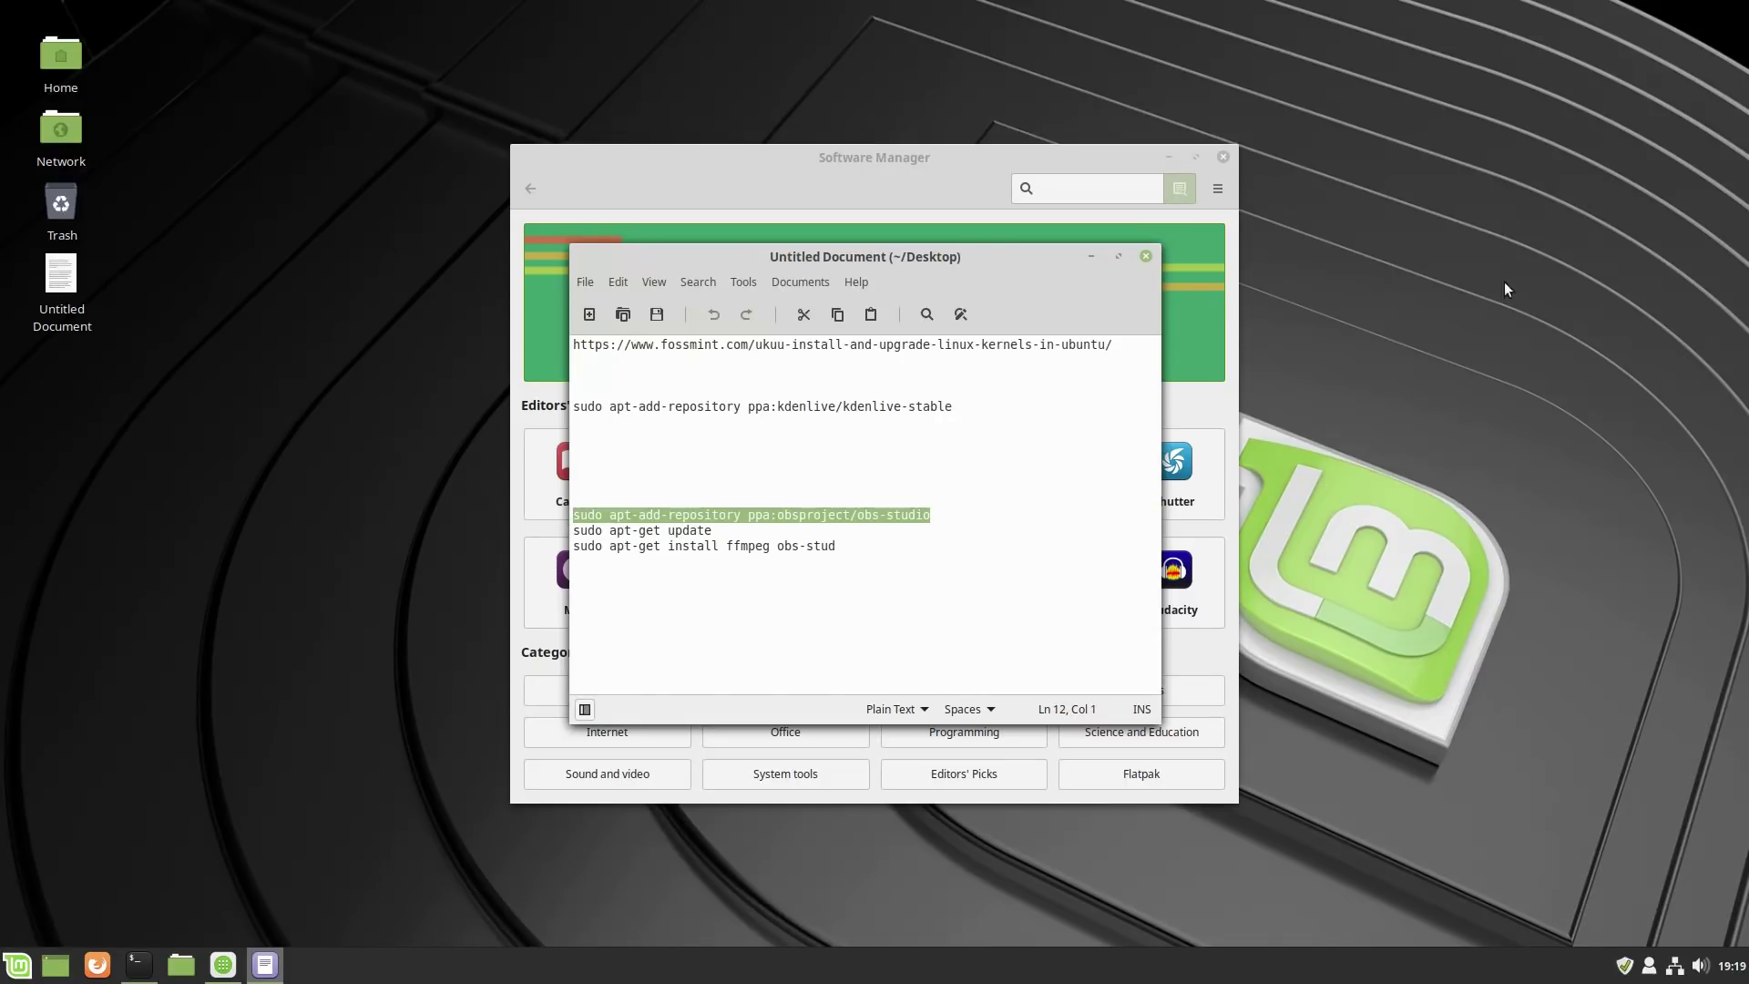
left_click(1147, 253)
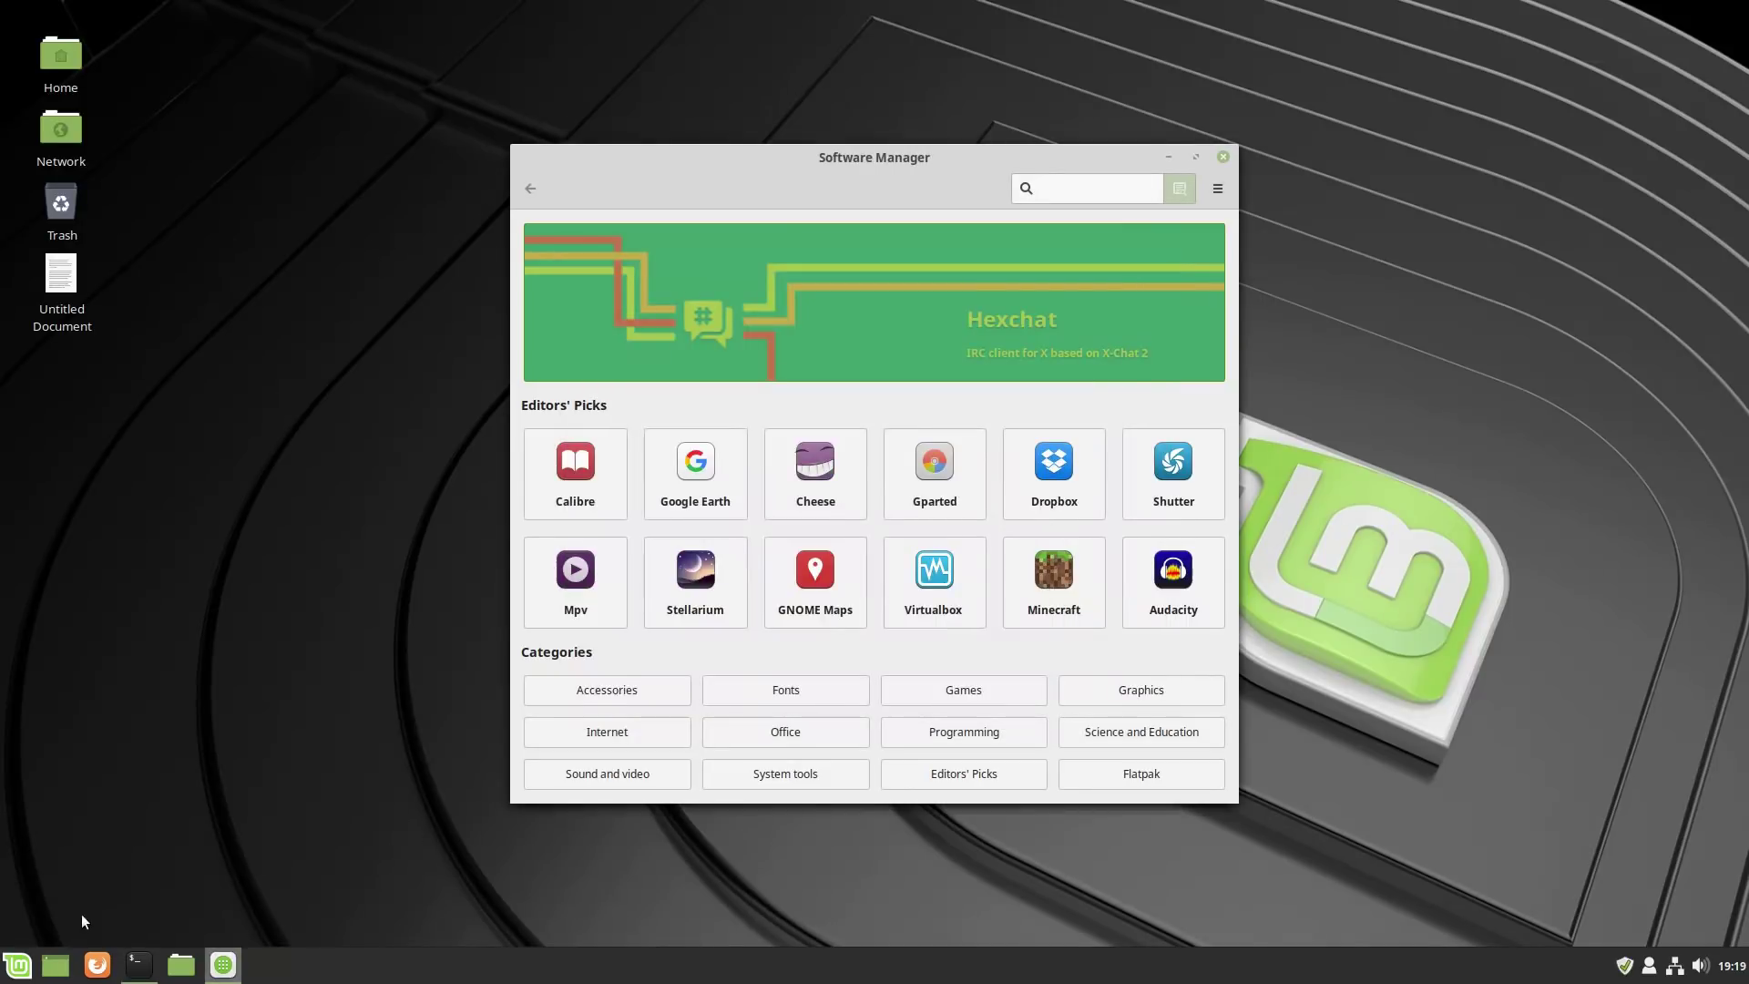
left_click(152, 979)
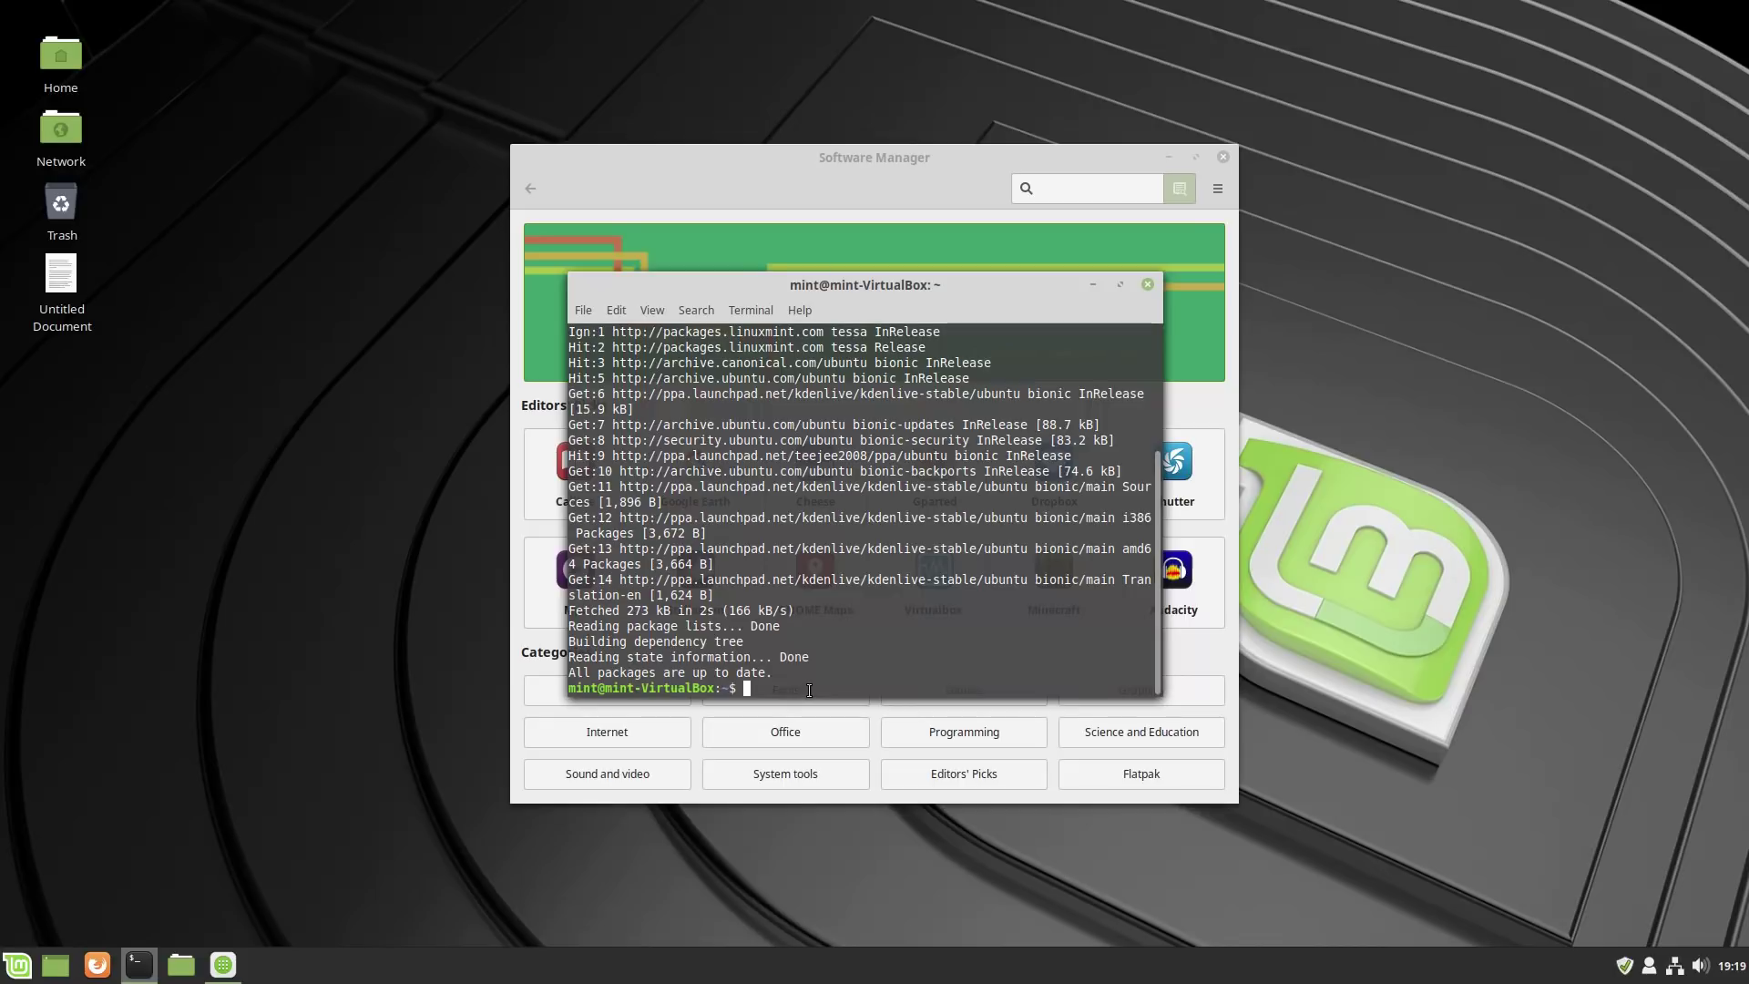
key("ctrl+shift+v")
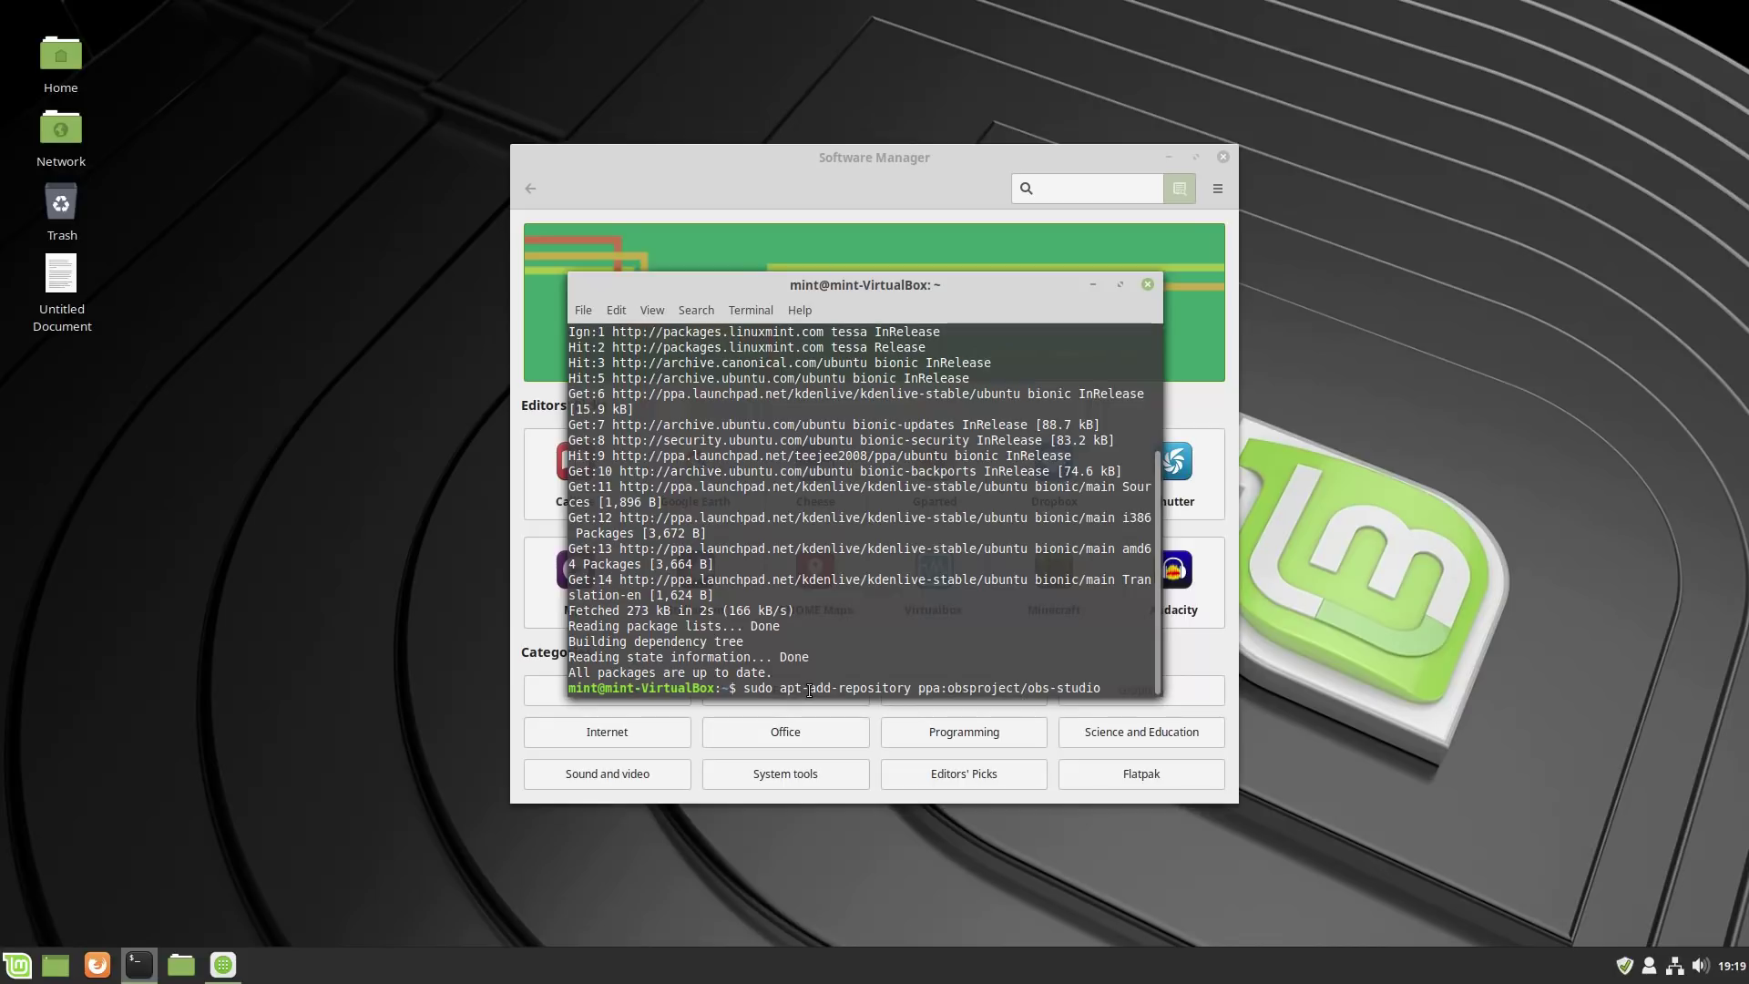
key("Return")
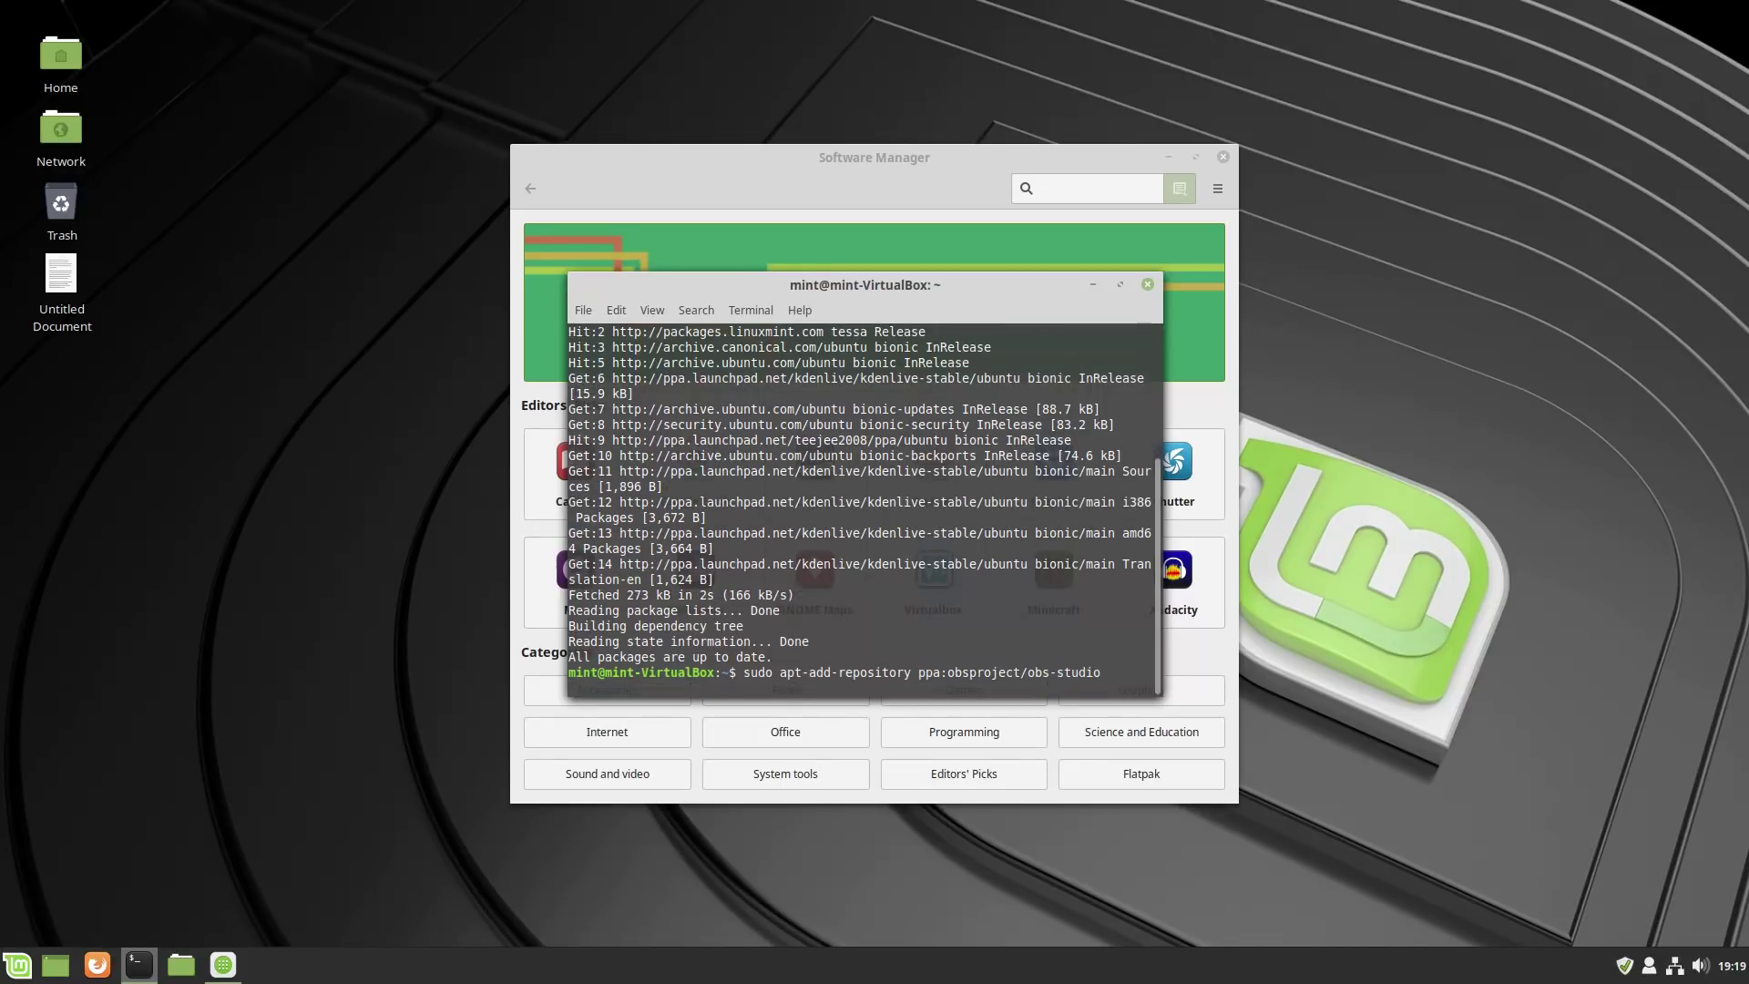
key("Return")
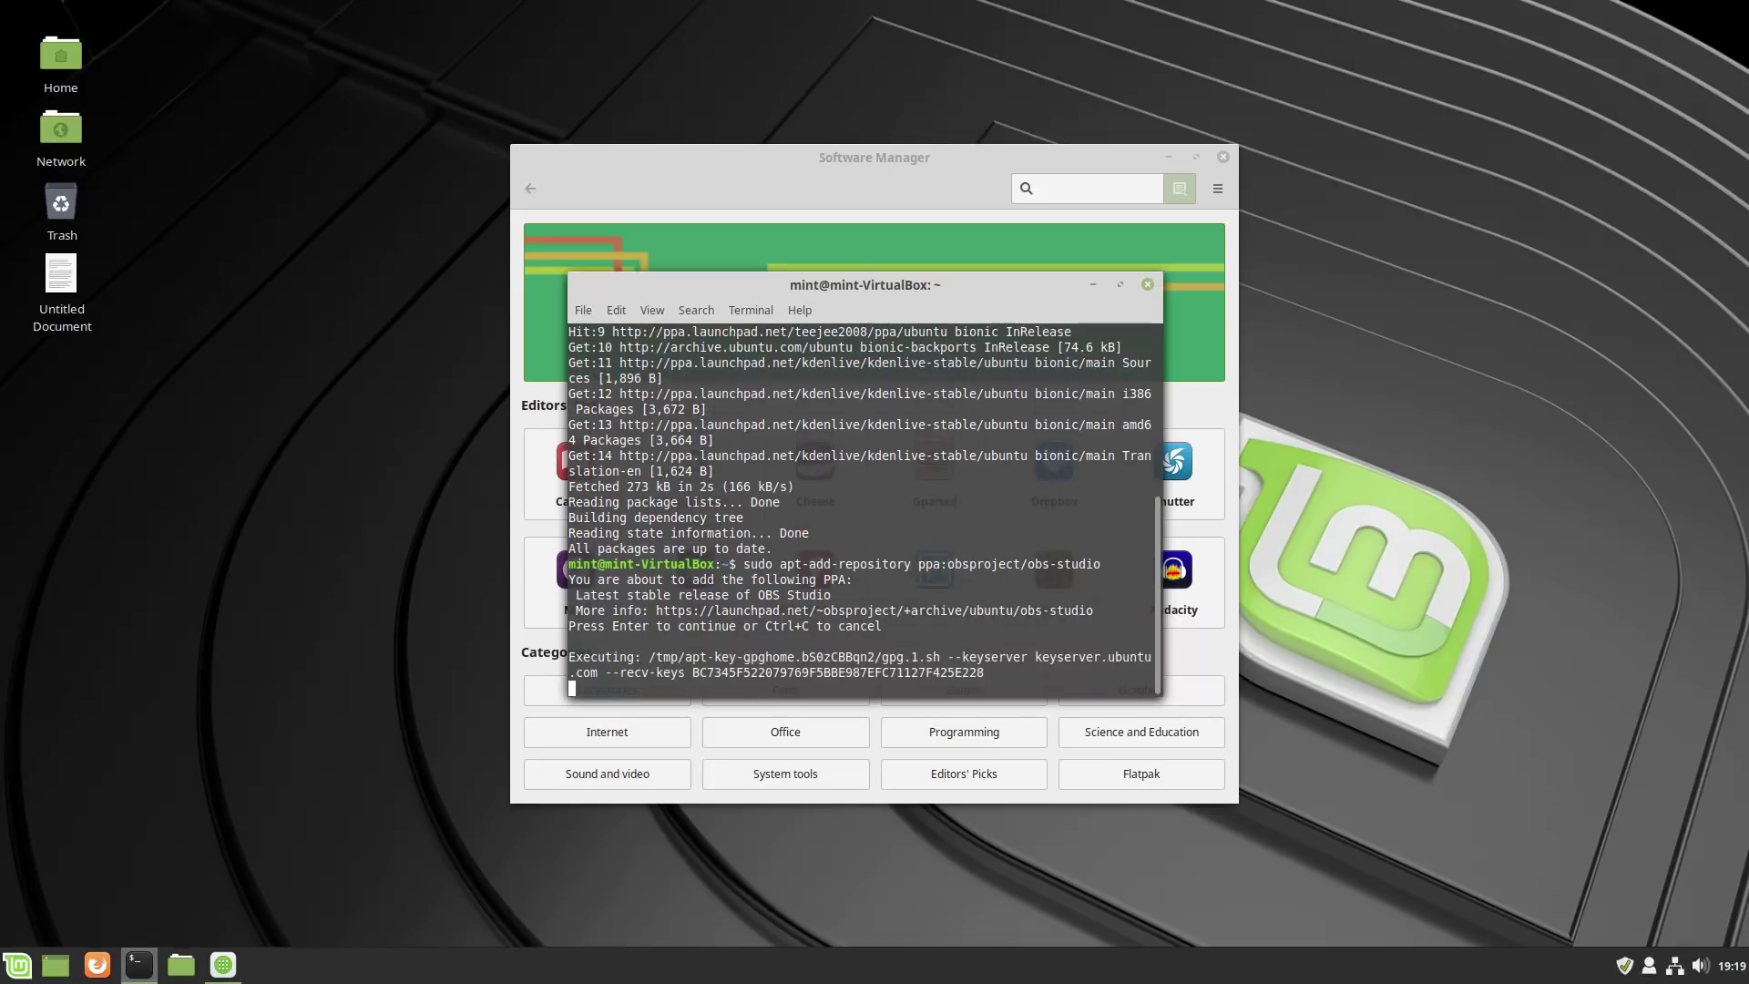
Run 'sudo apt update', then close the terminal and Software Manager.
type("sudo apt update")
key("Return")
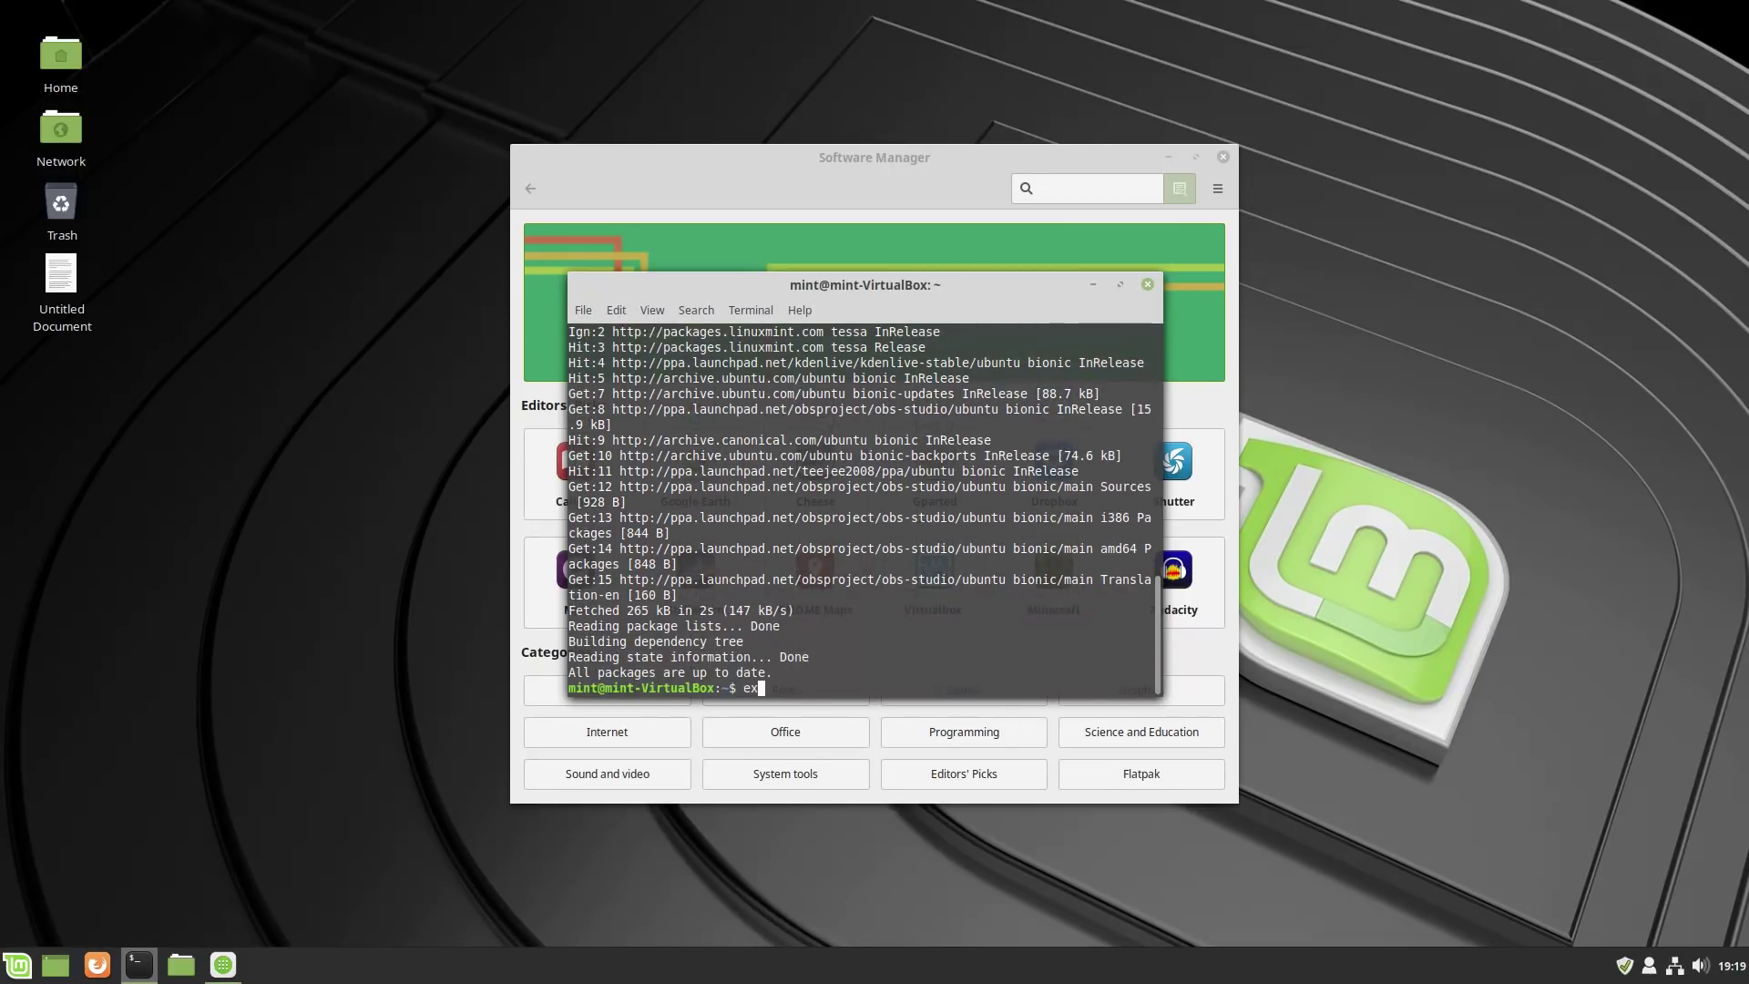
key("ctrl+d")
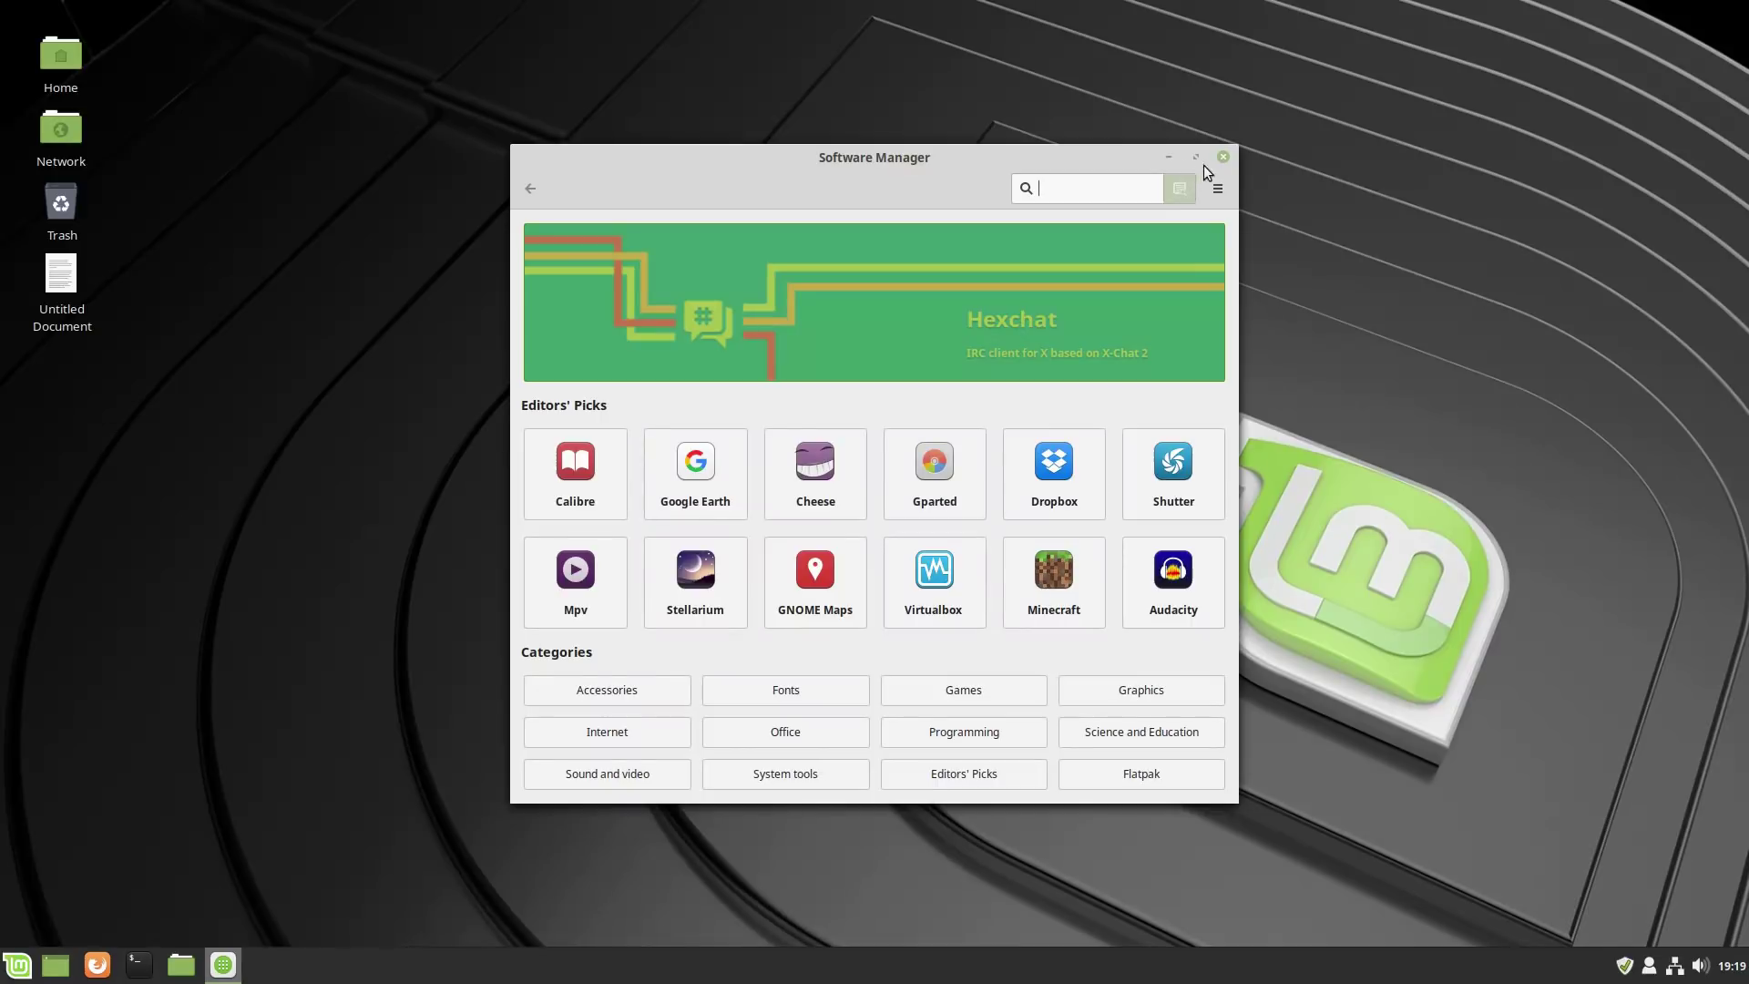
left_click(1223, 156)
Reopen Software Manager, search 'obs' and glance at the OBS Studio Flatpak page.
left_click(17, 964)
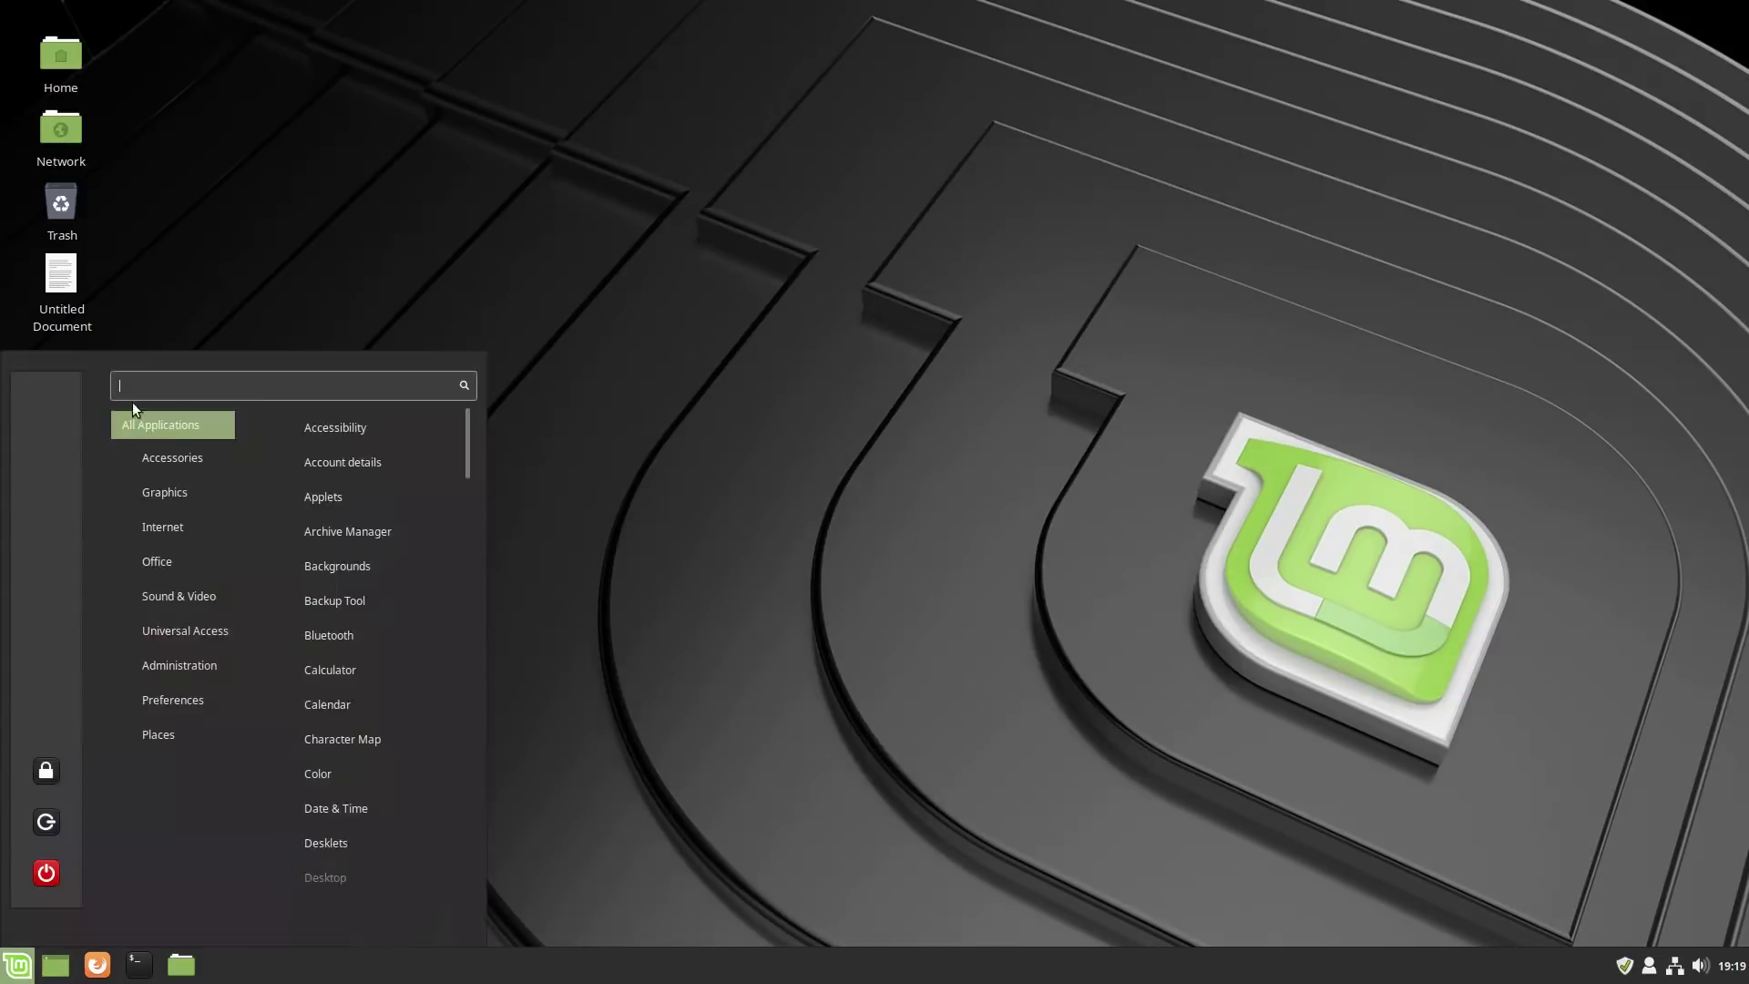
left_click(927, 436)
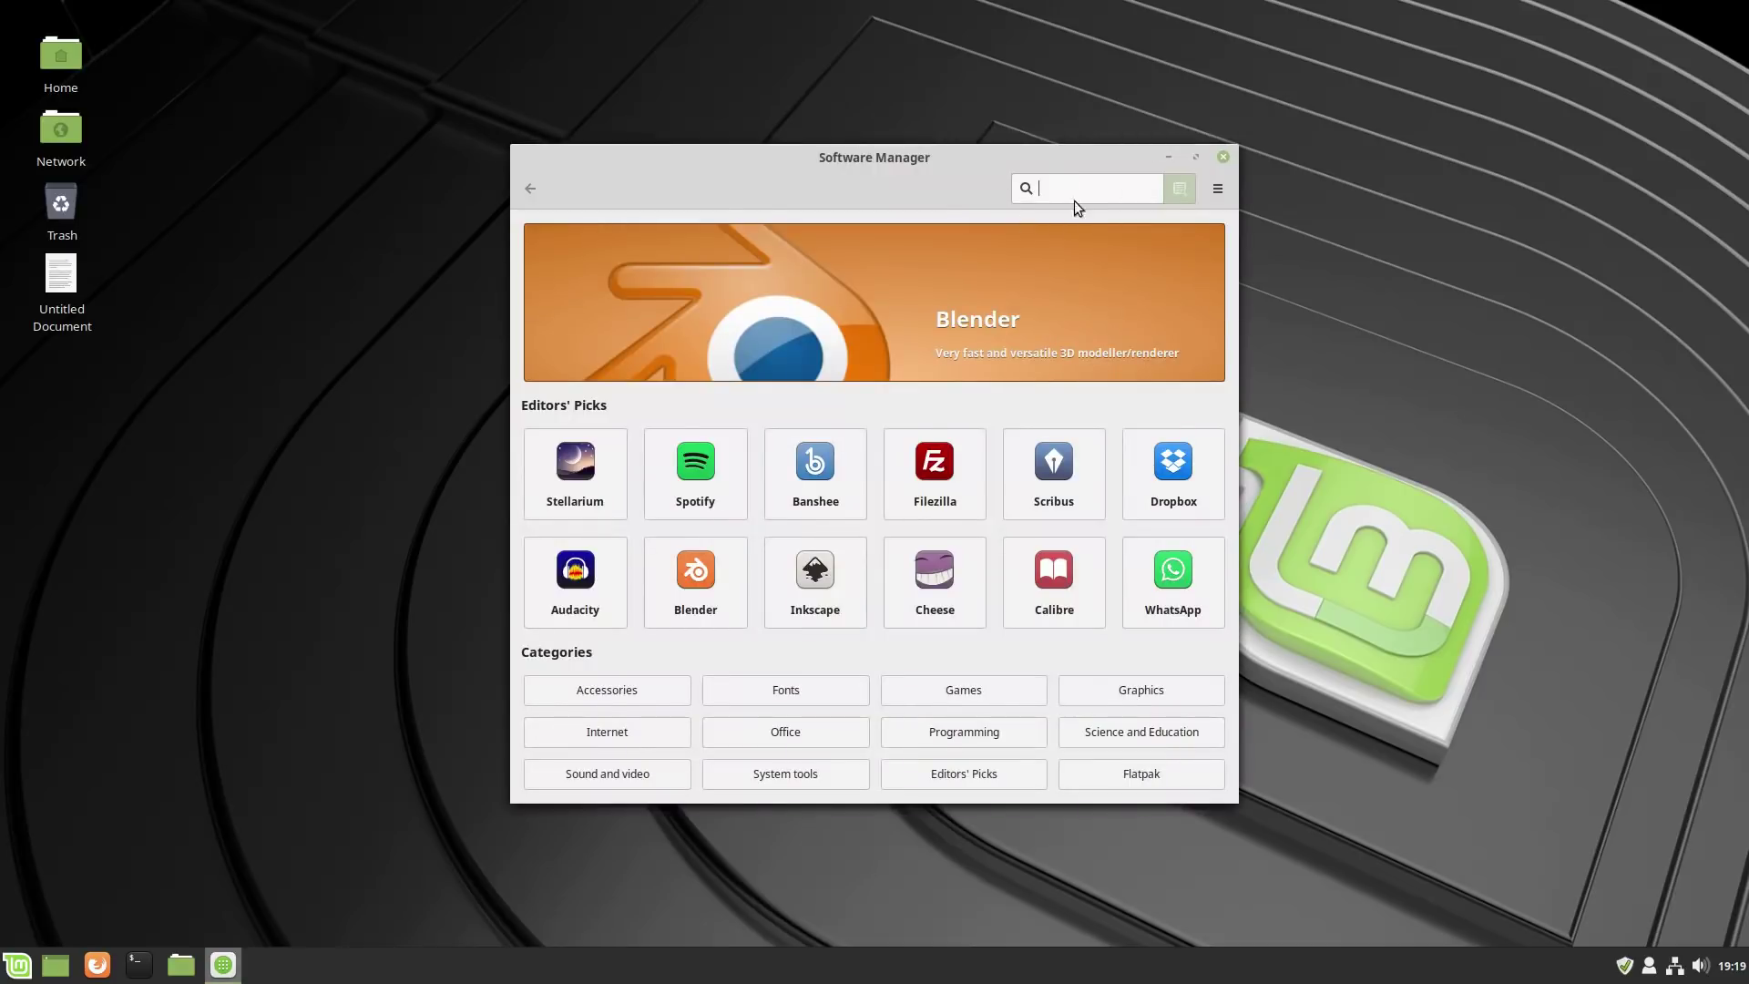
type("obs")
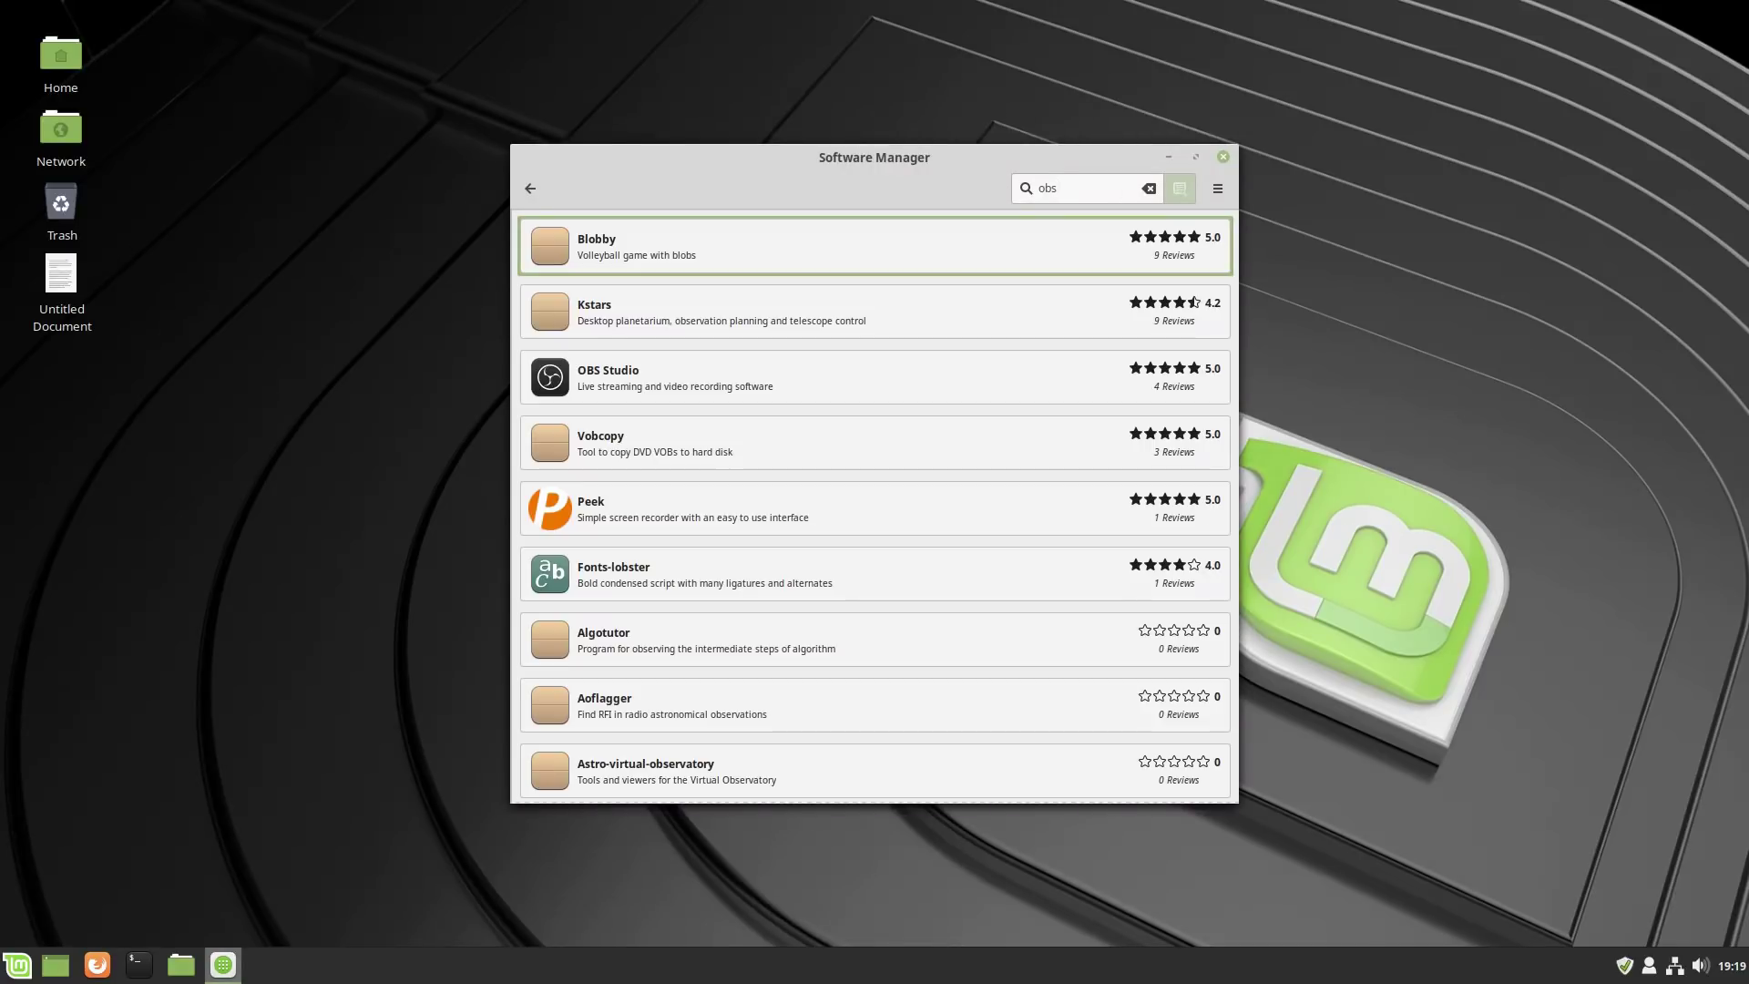
left_click(805, 369)
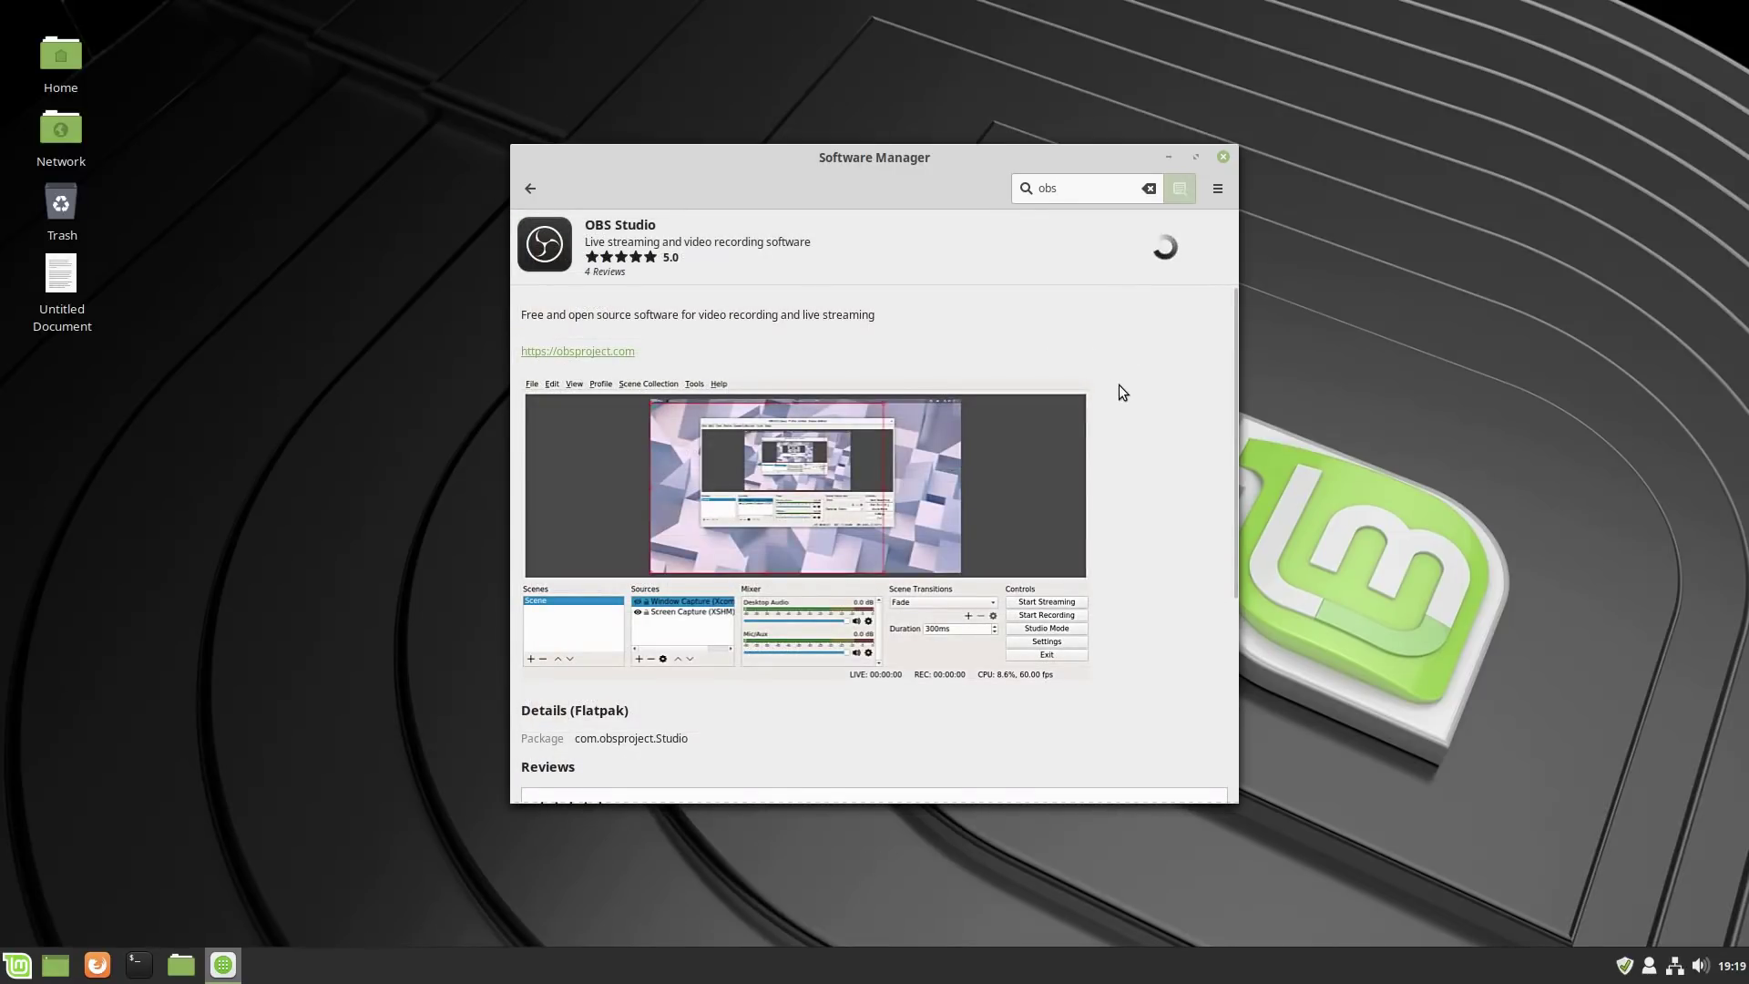
left_click(530, 187)
Scroll the obs results and open the Obs-studio package for Ubuntu.
scroll(1009, 365, "down", 10)
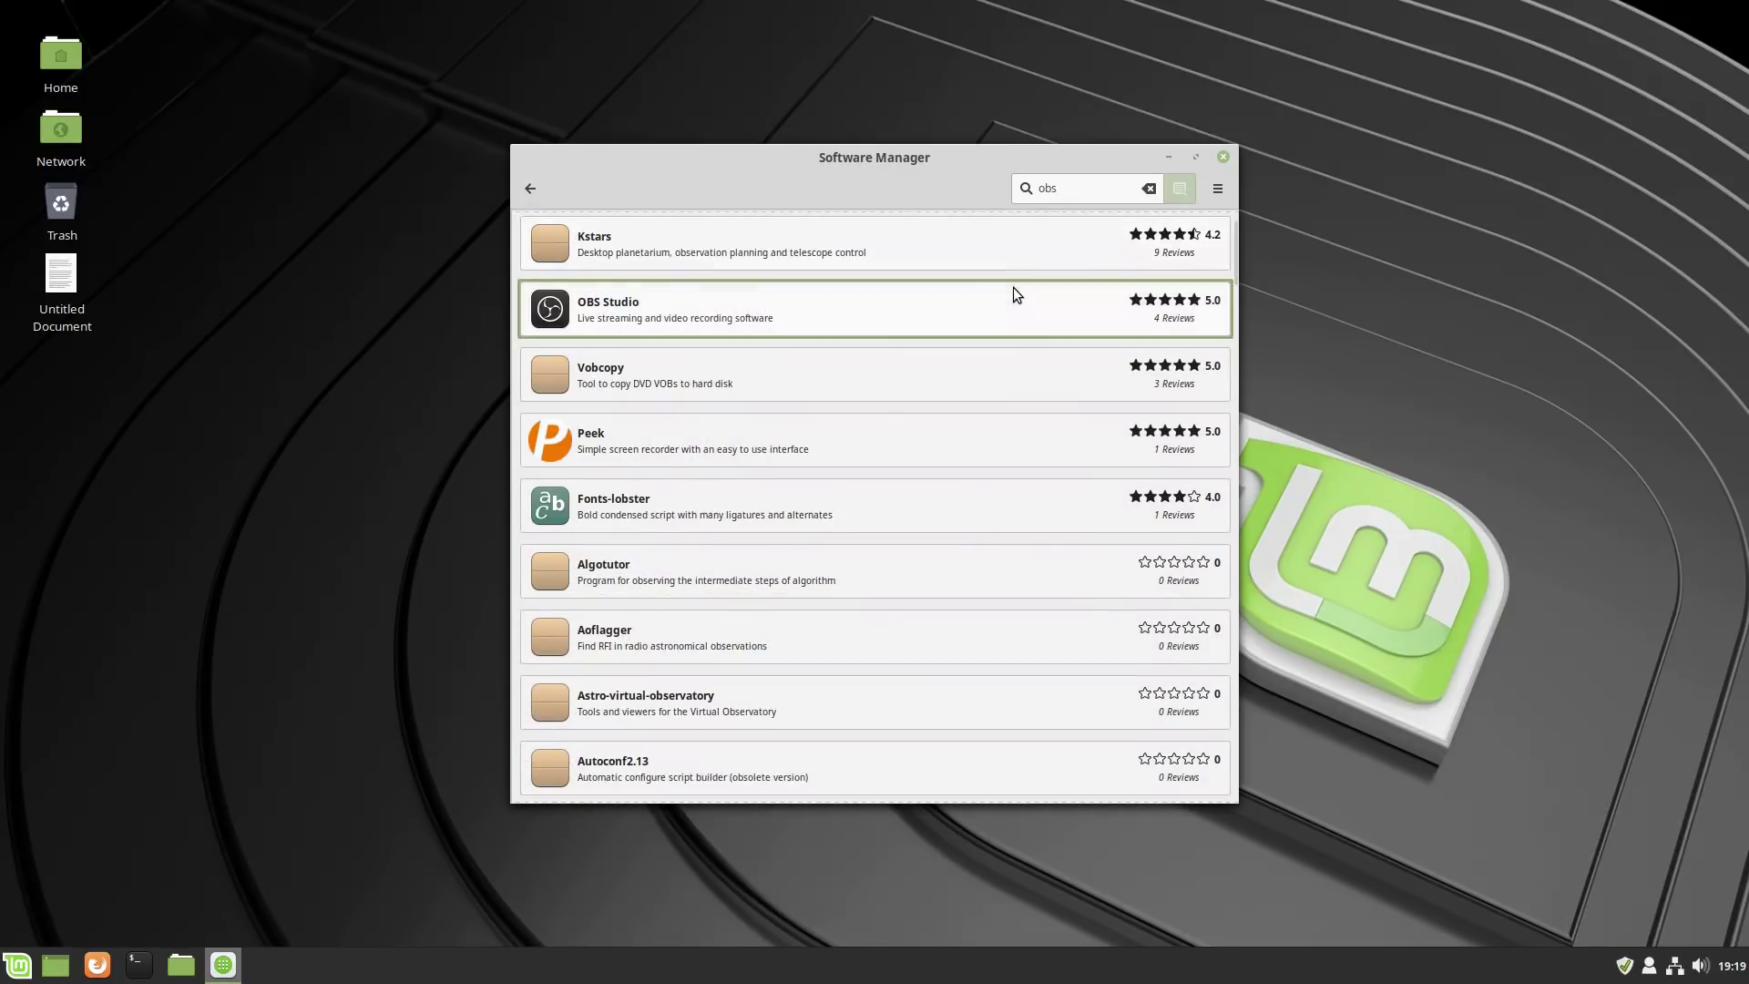
scroll(1011, 416, "down", 15)
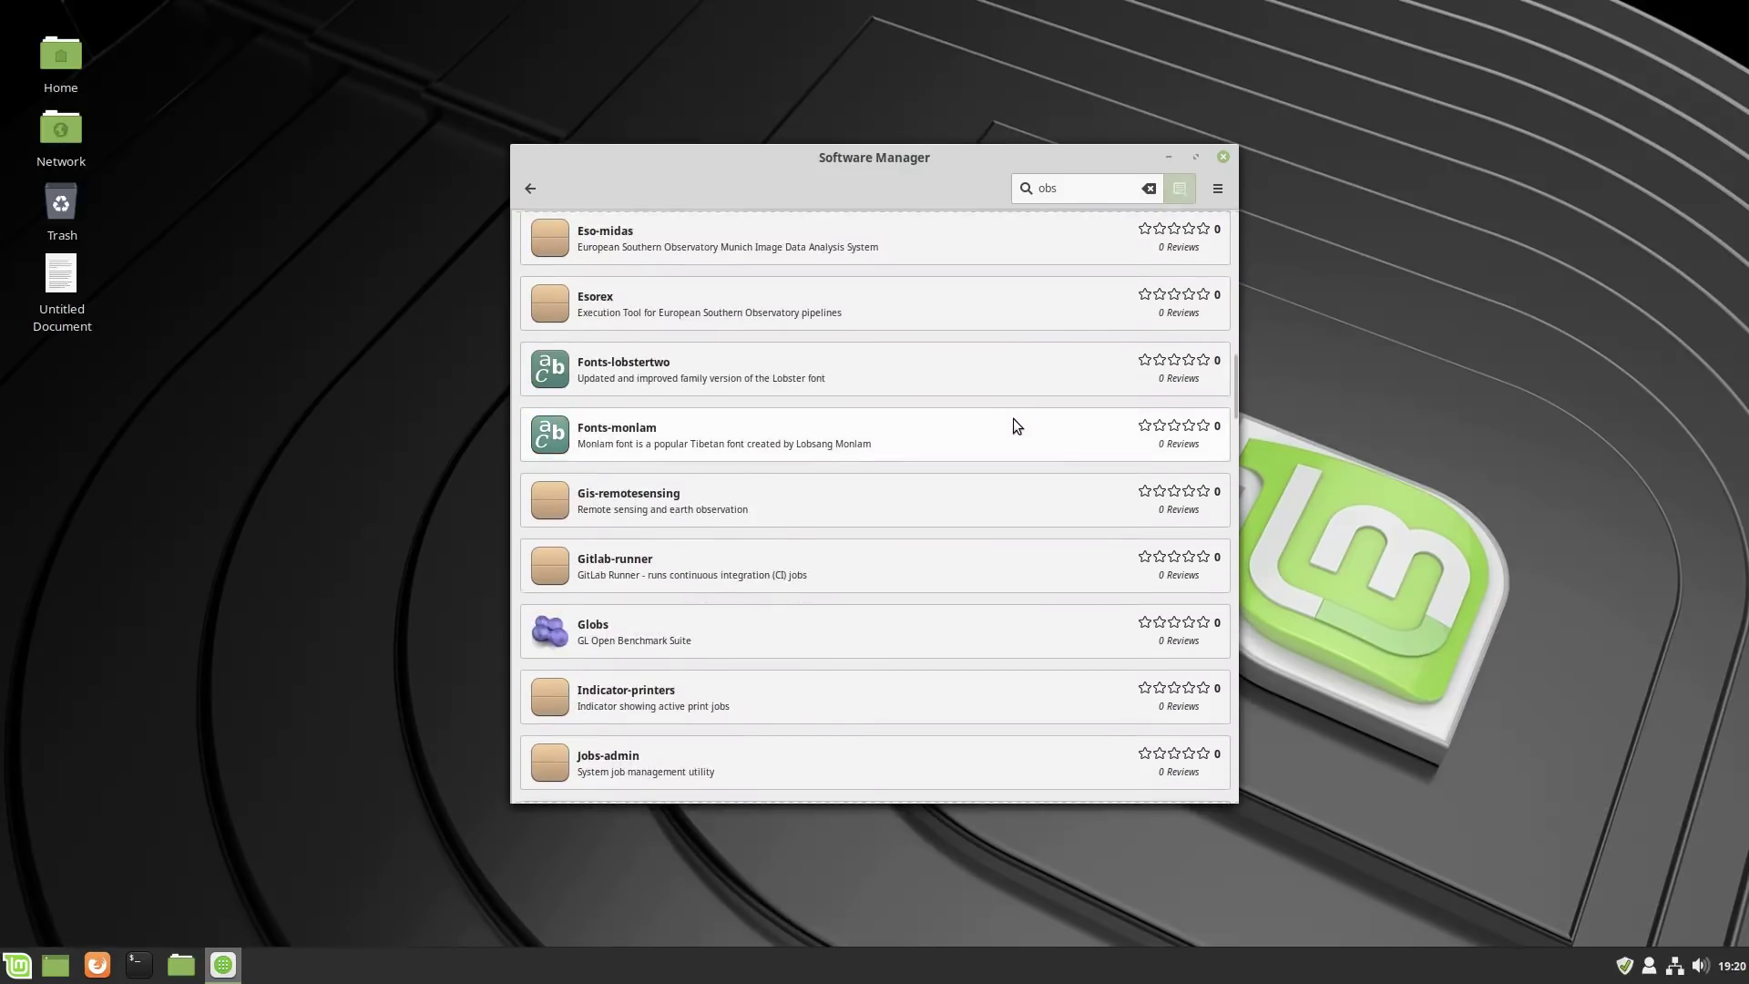
scroll(1007, 424, "up", 4)
scroll(992, 424, "up", 8)
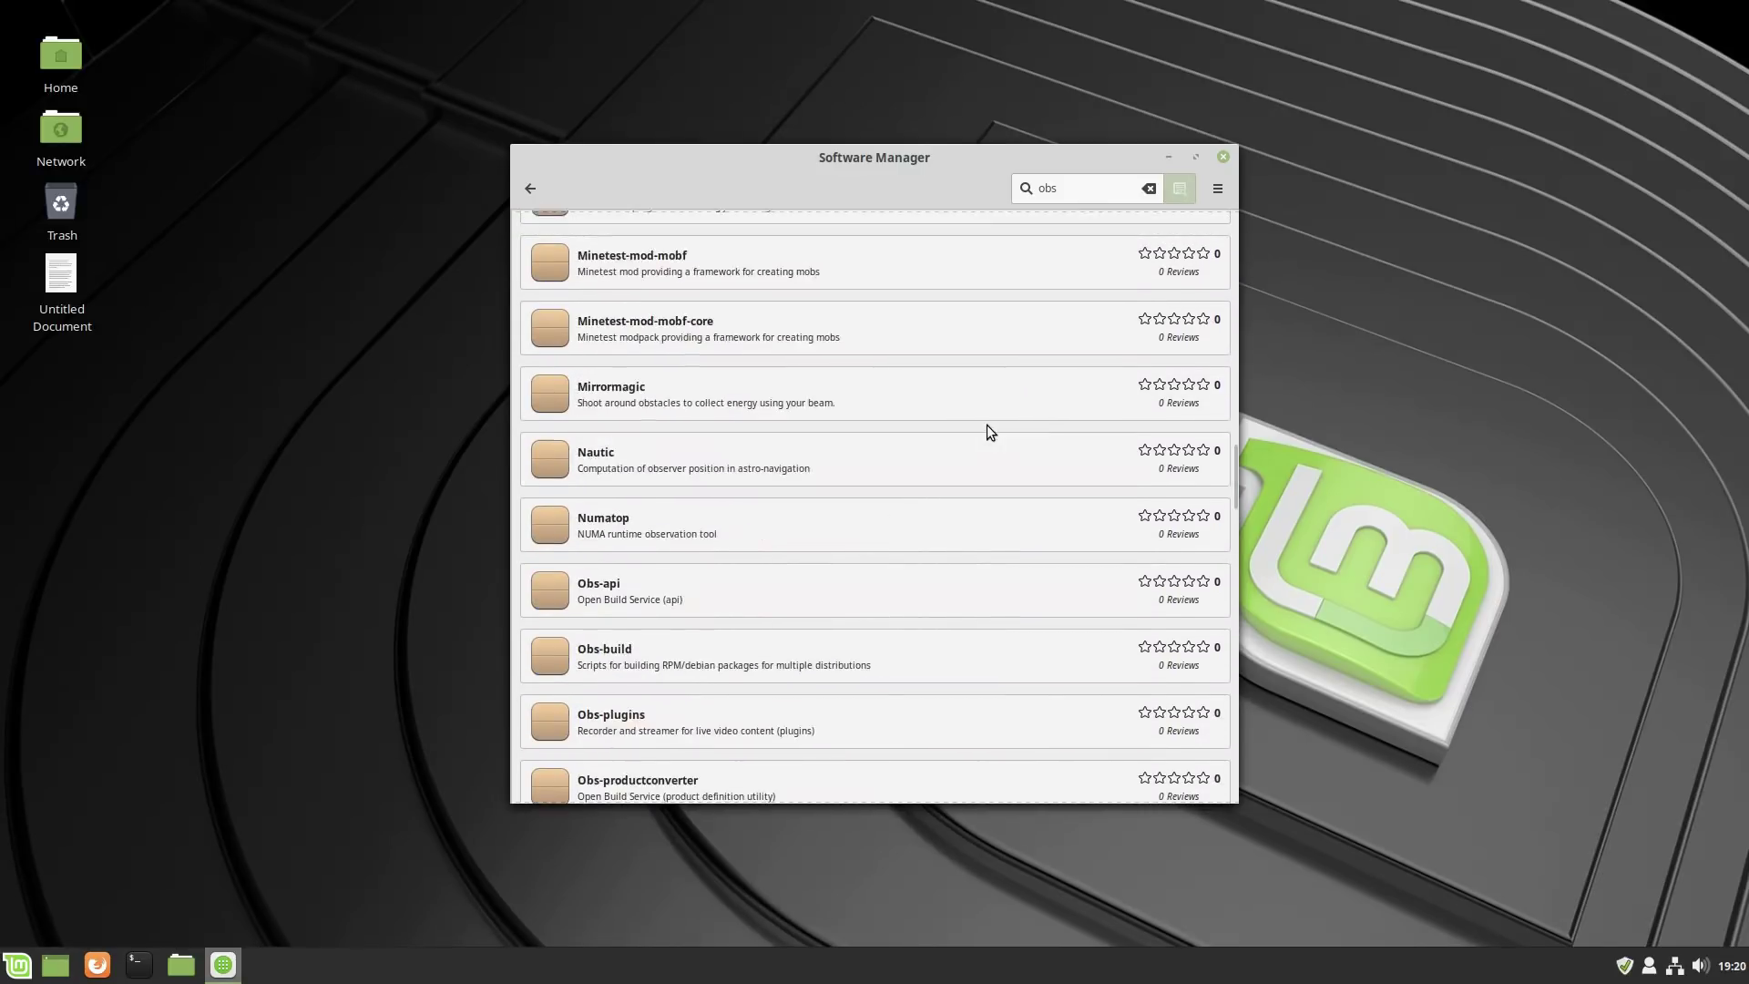
scroll(983, 419, "down", 10)
scroll(986, 418, "up", 8)
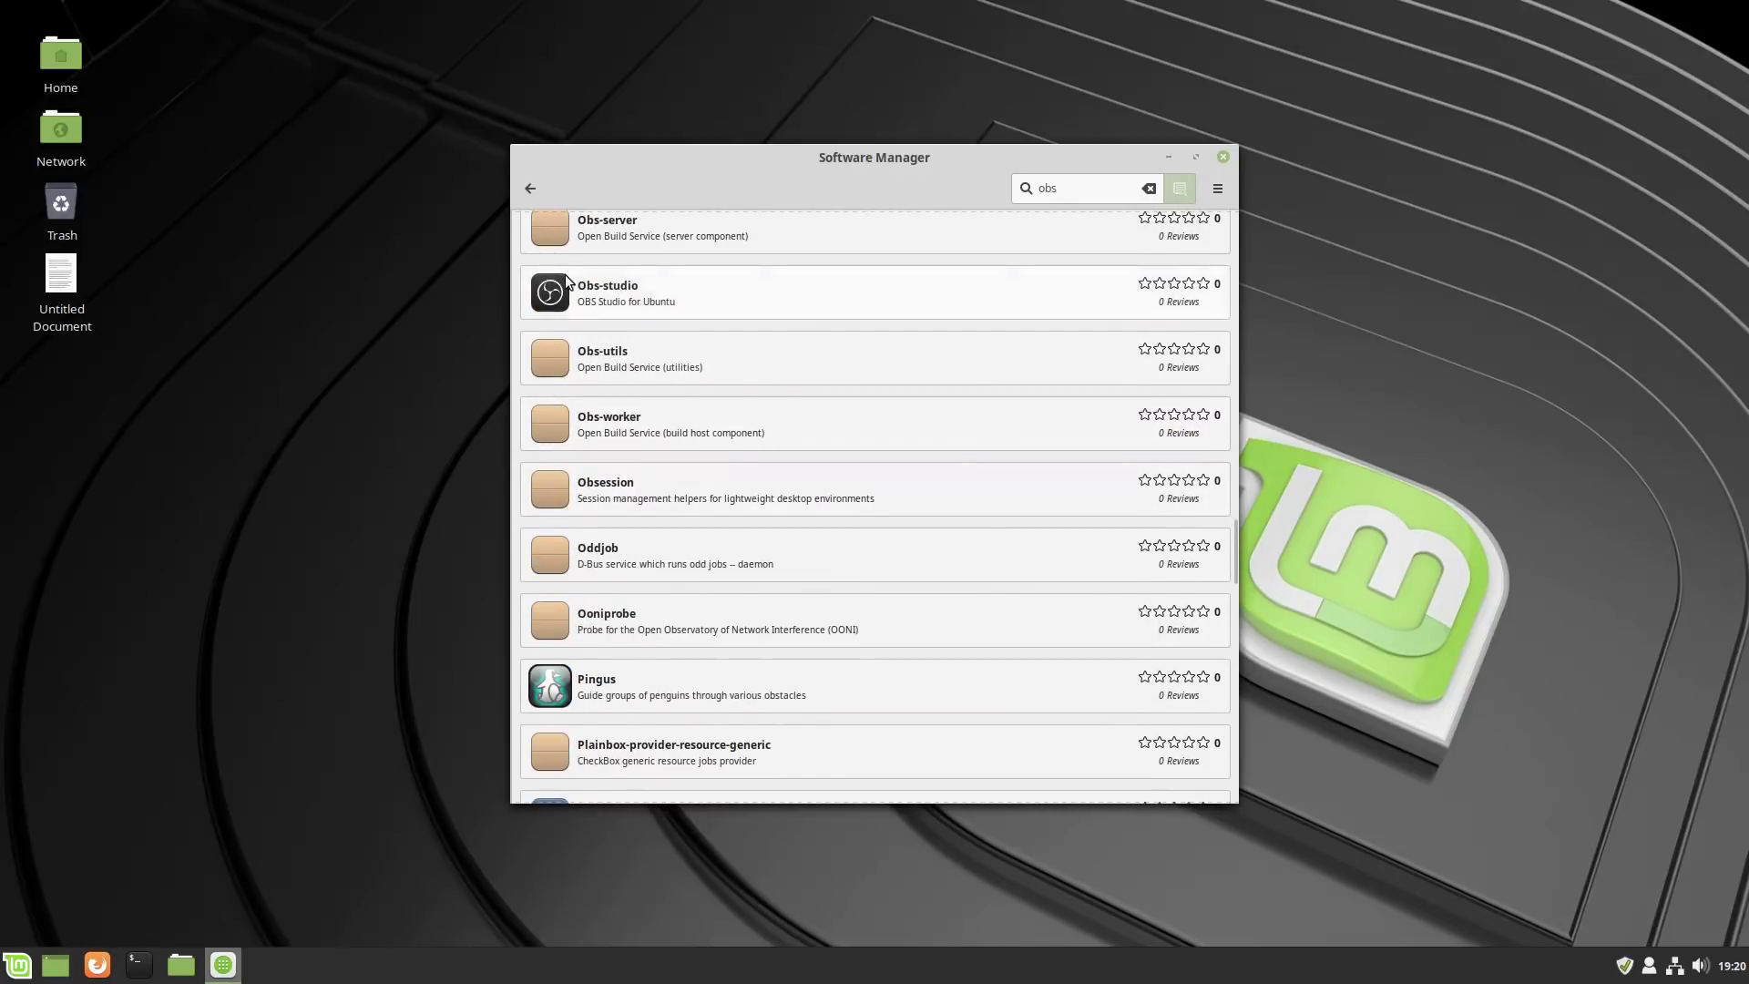
left_click(635, 293)
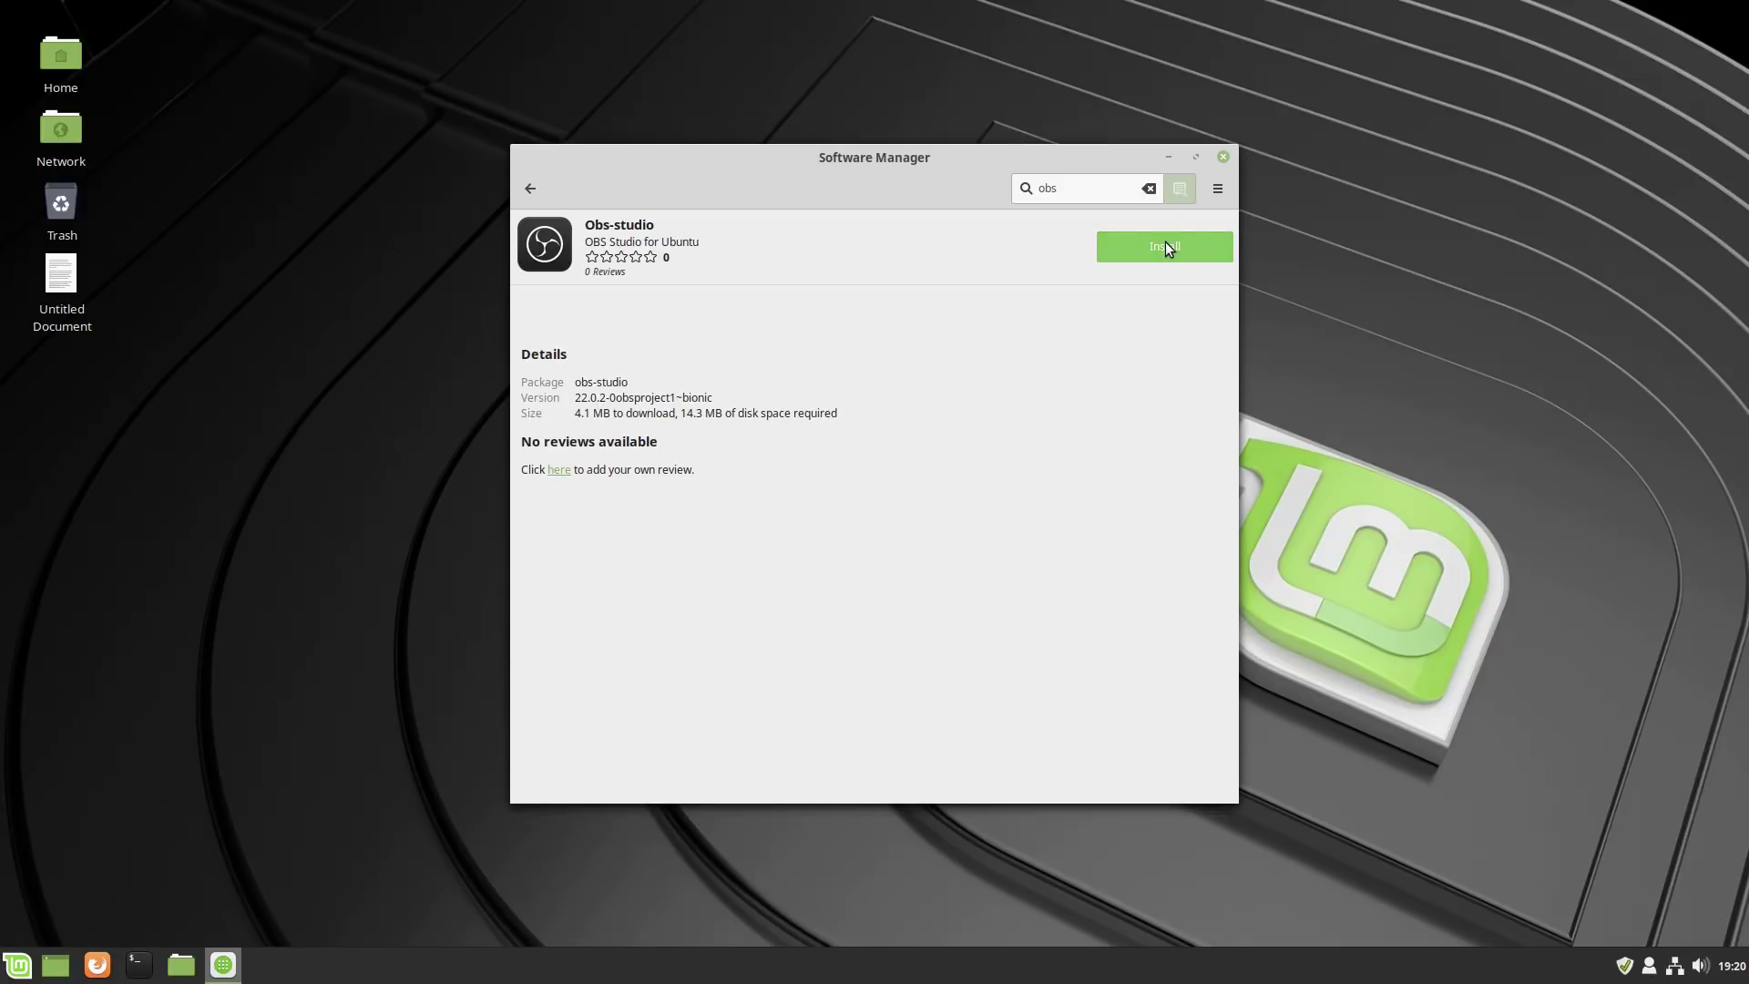
Install Obs-studio with its required additional packages, authenticating with the password.
left_click(1134, 239)
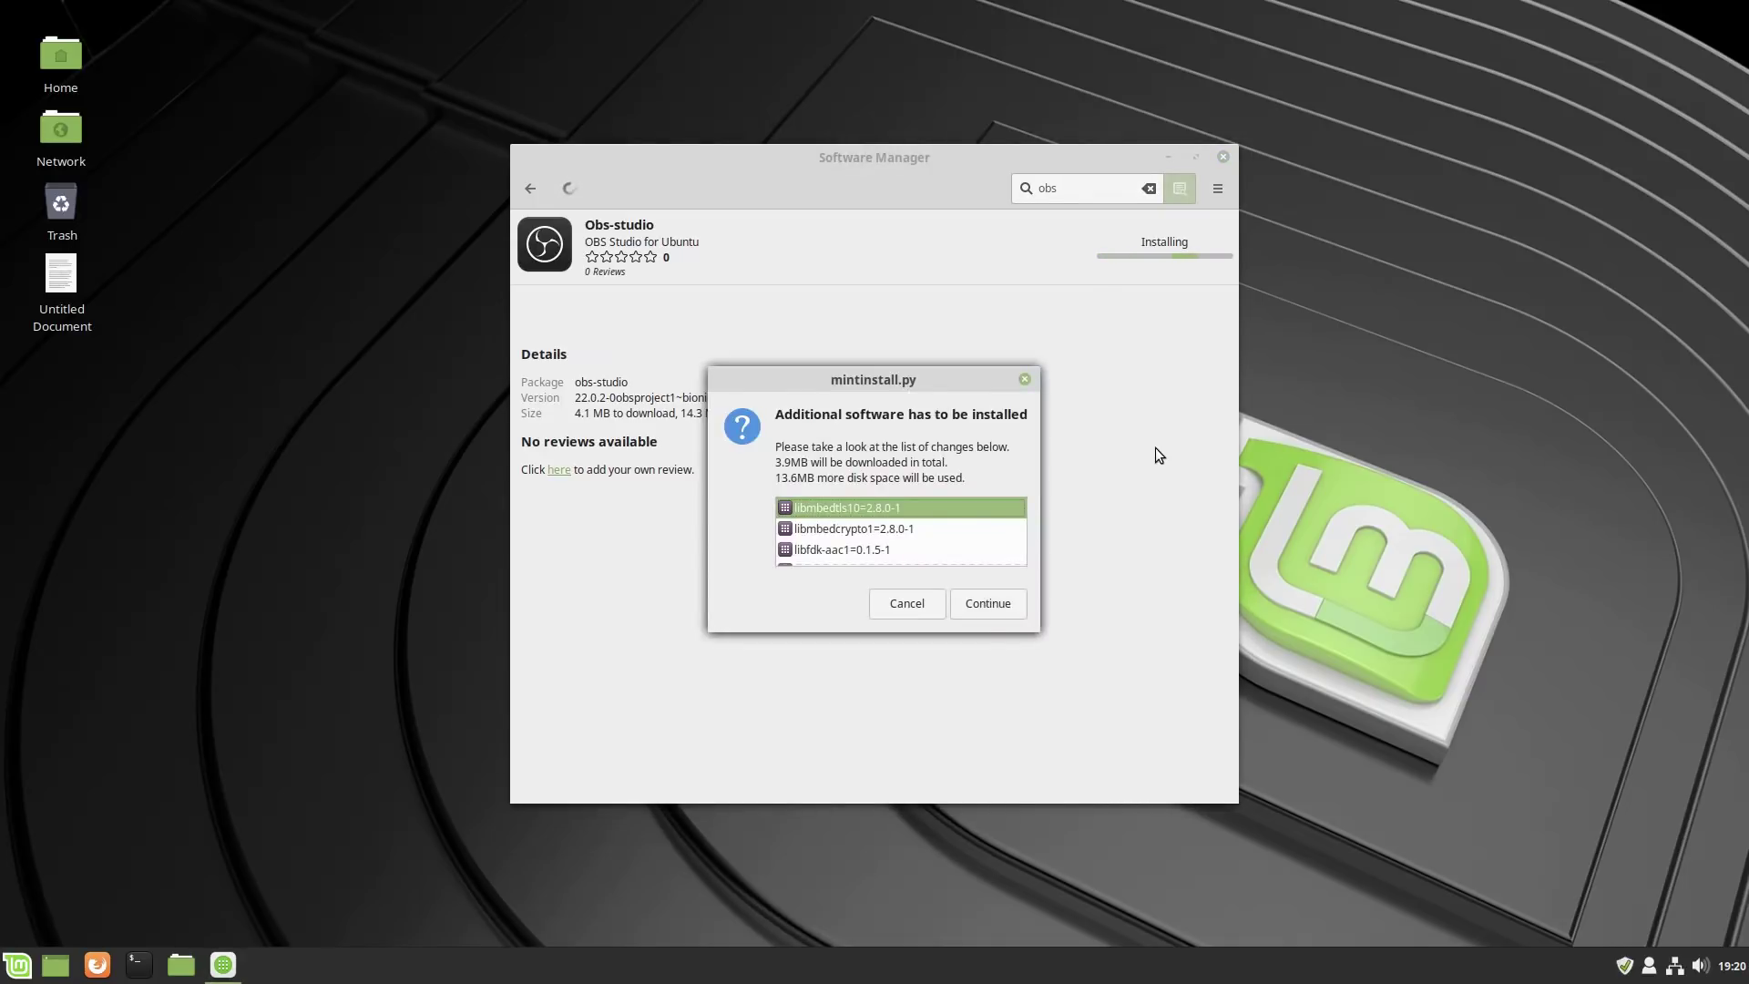
left_click(980, 601)
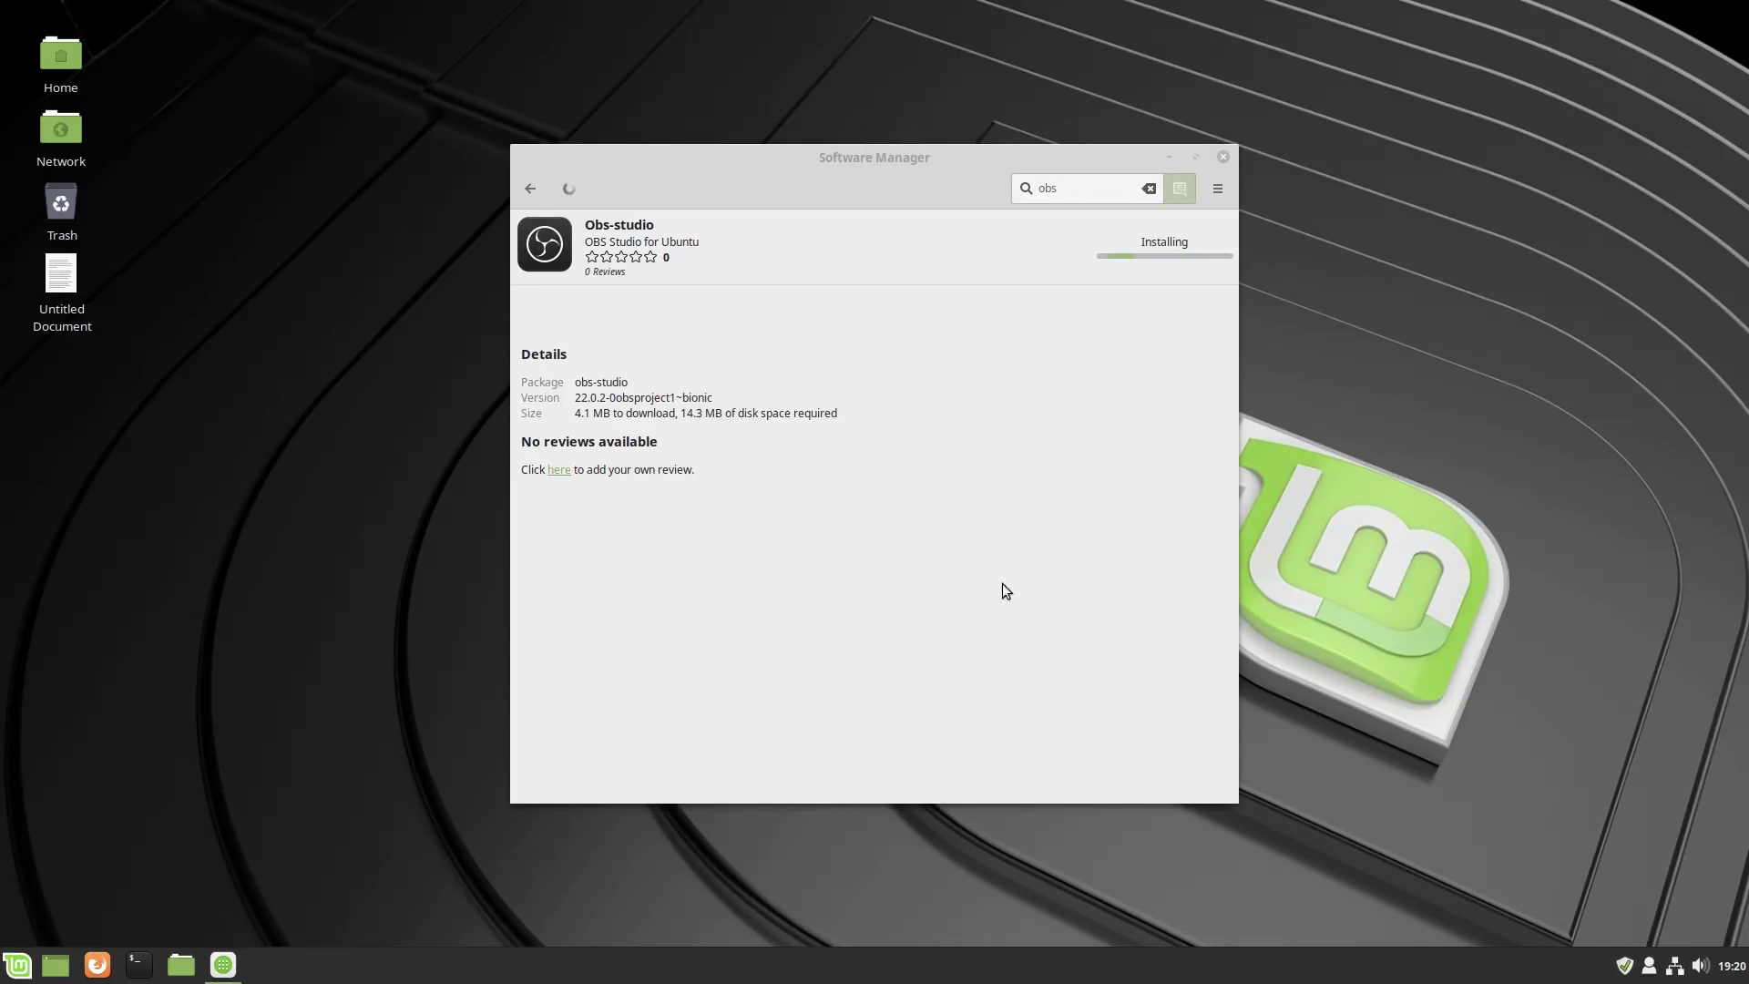
type("******")
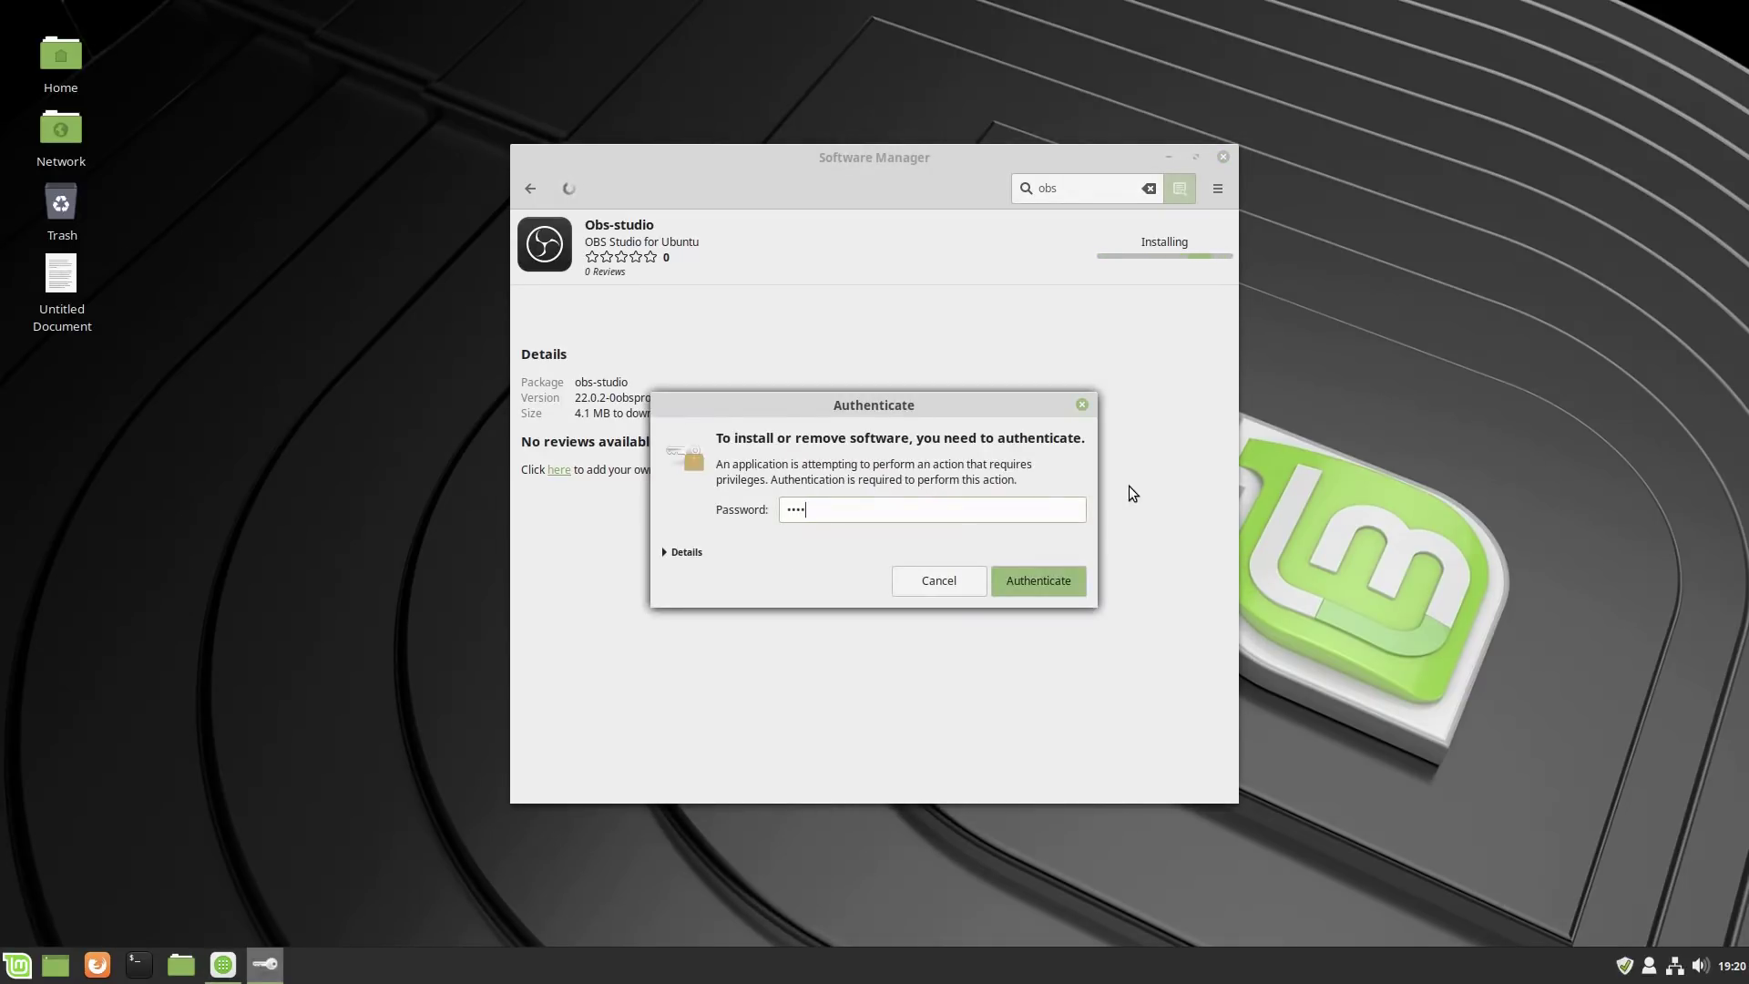
key("Return")
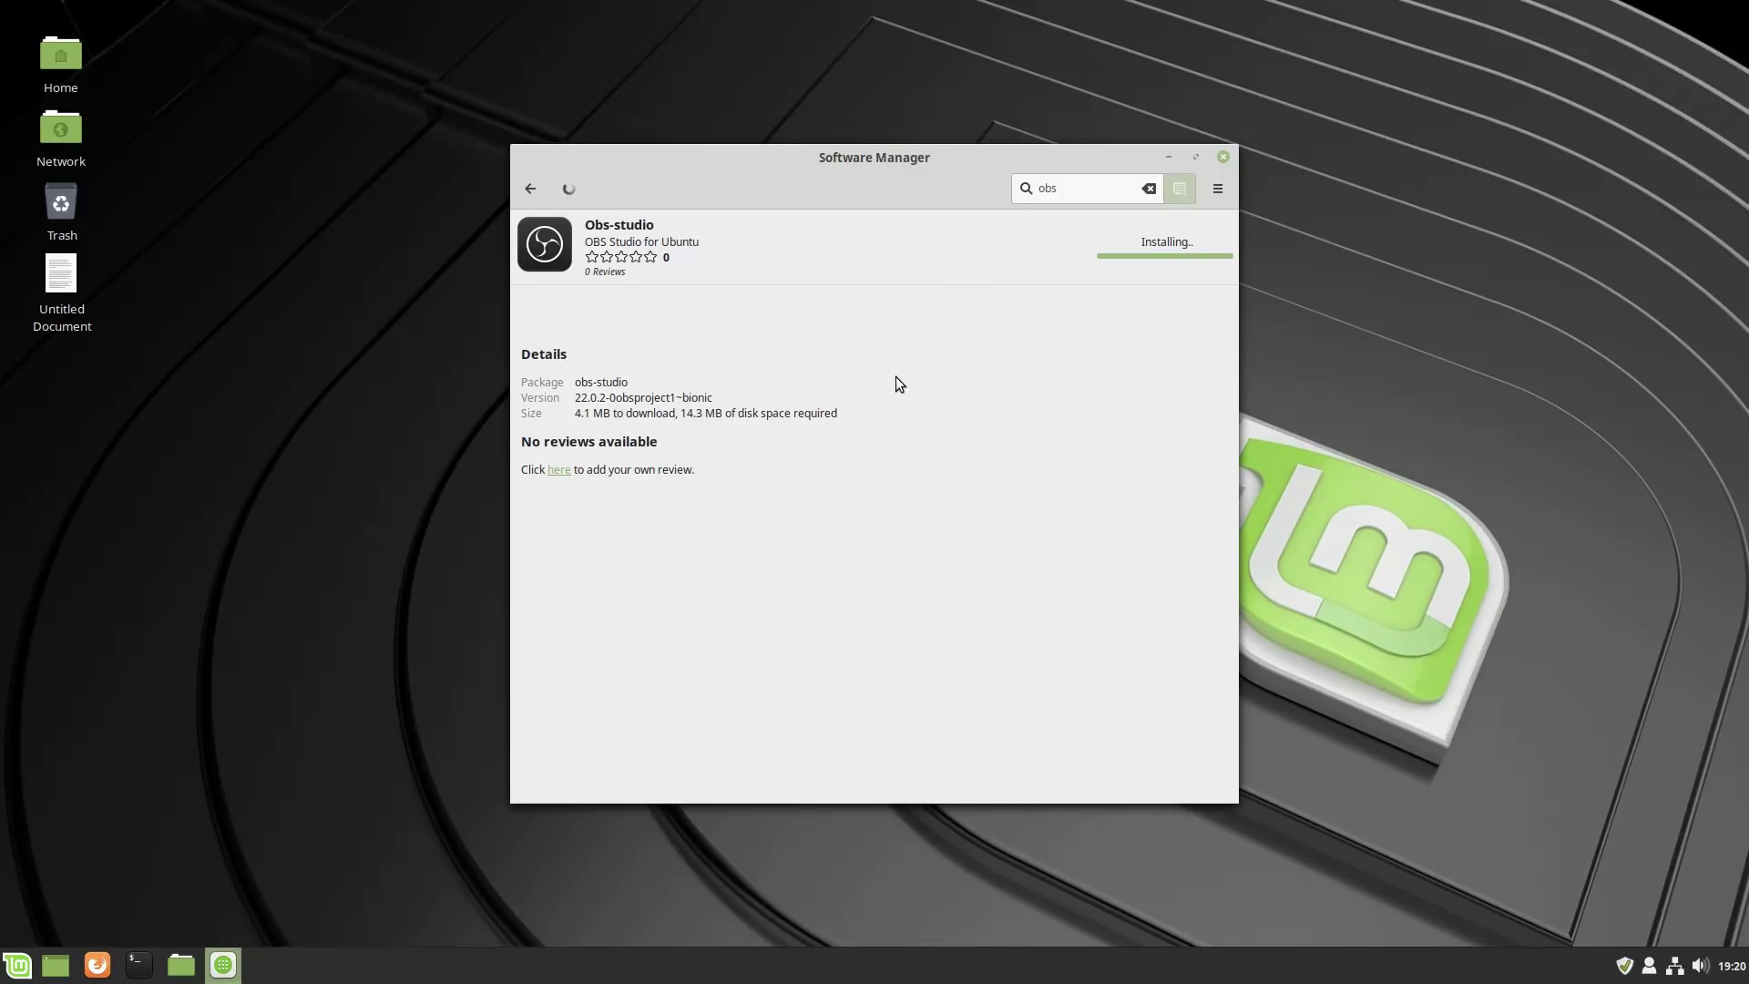
left_click(530, 189)
Close Software Manager and confirm OBS appears under Sound & Video in the menu.
left_click(1223, 157)
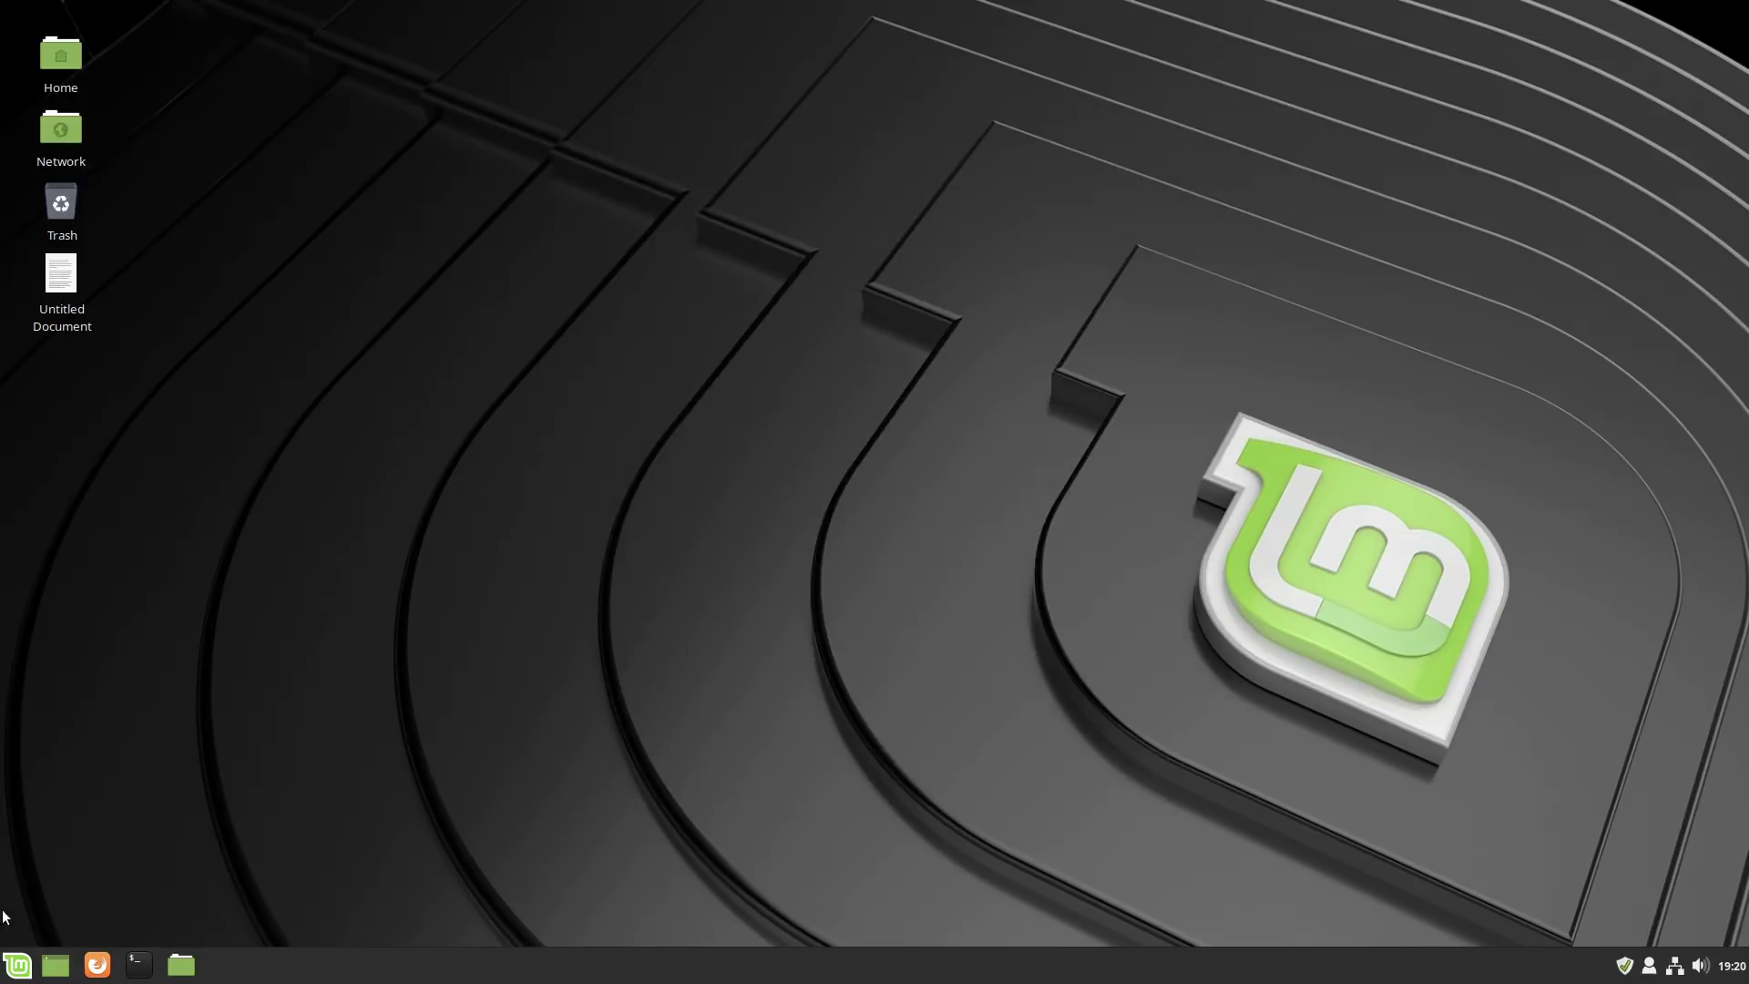
left_click(17, 965)
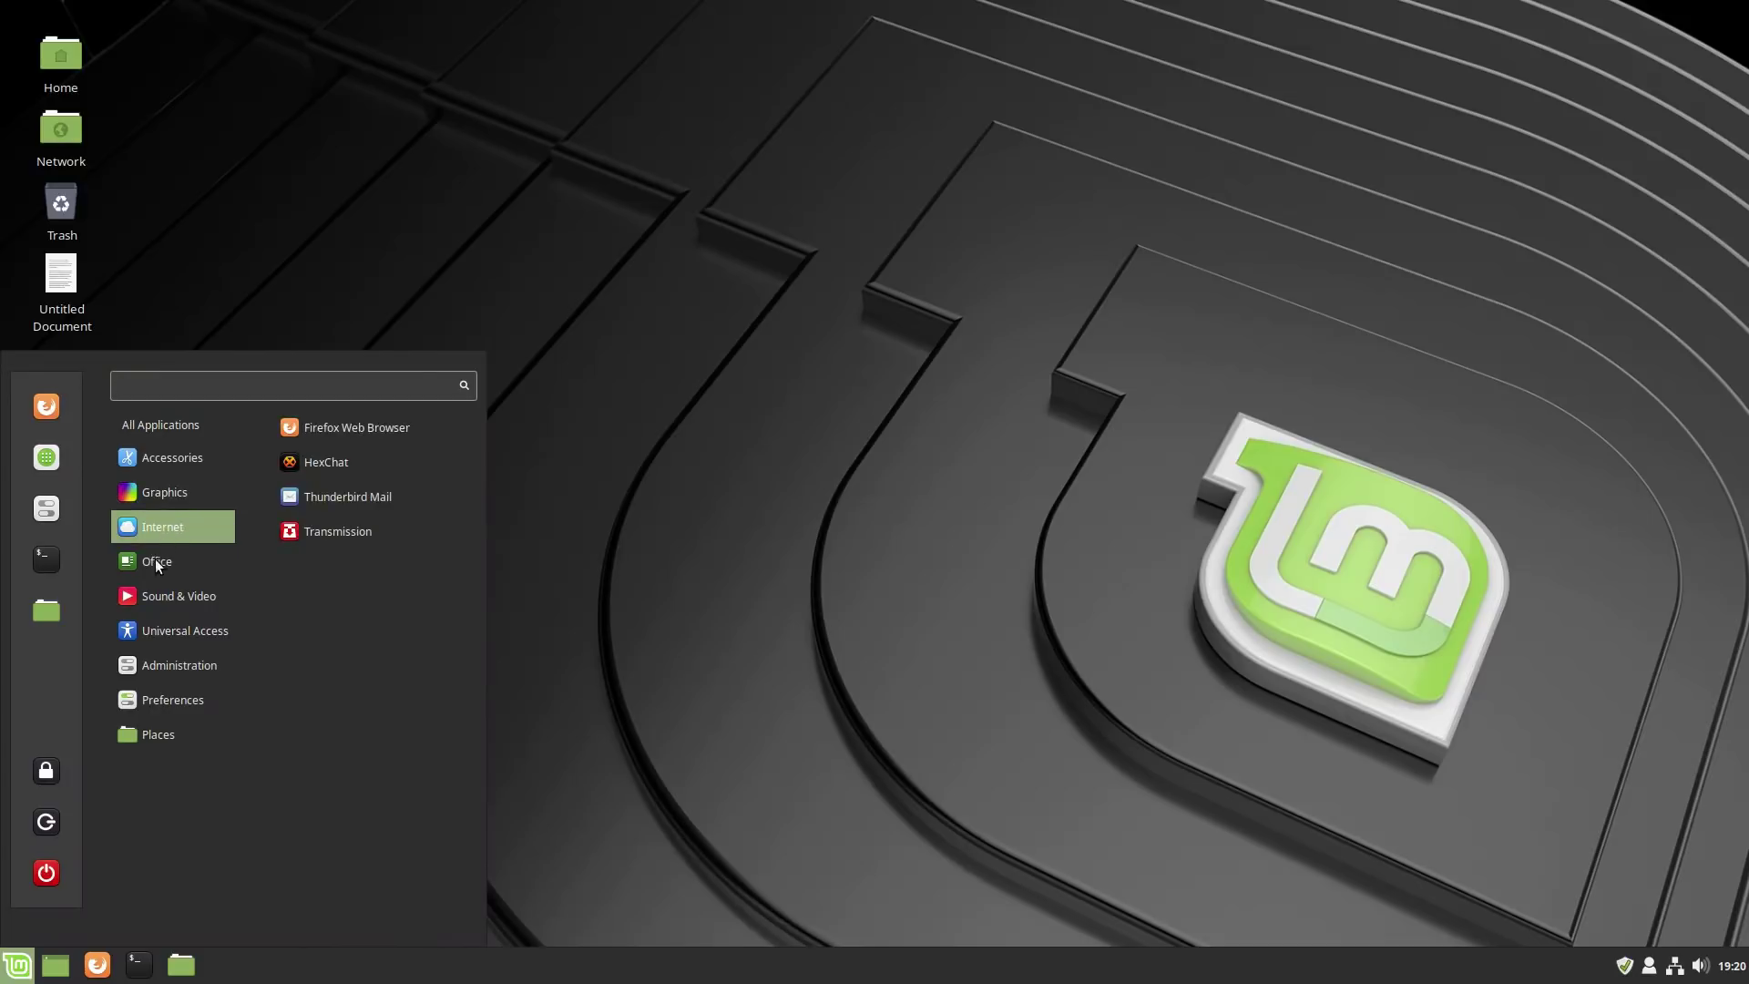
mouse_move(150, 603)
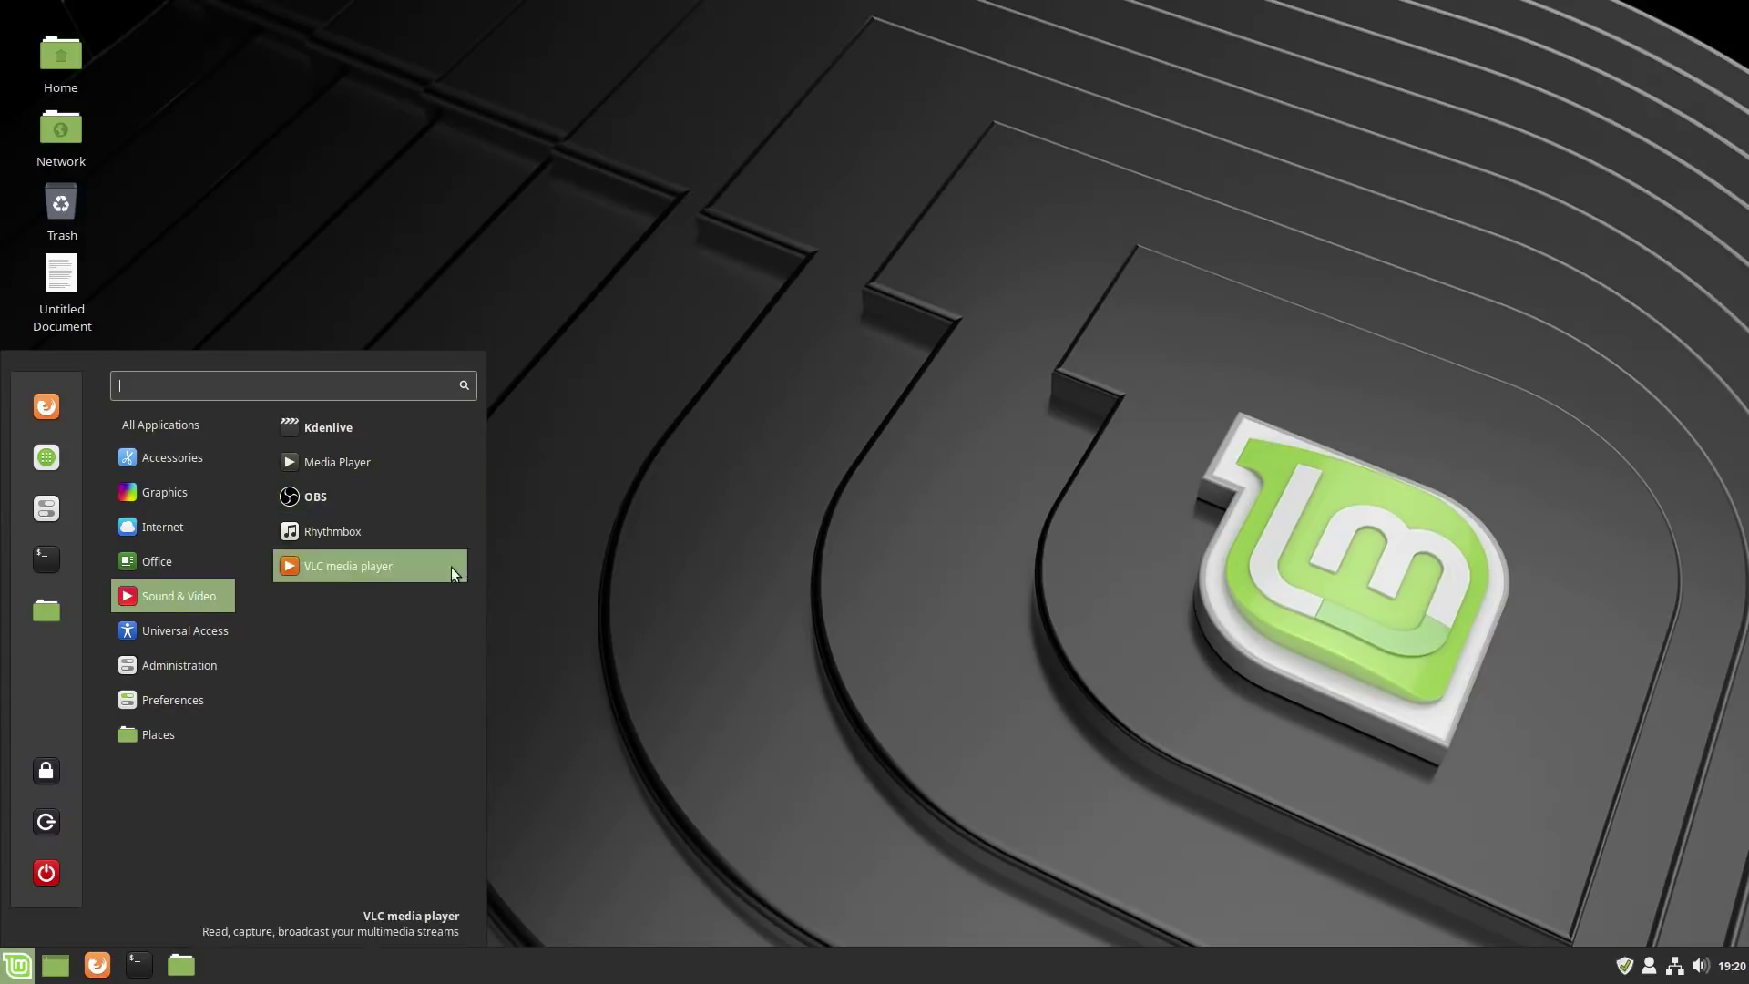
left_click(606, 532)
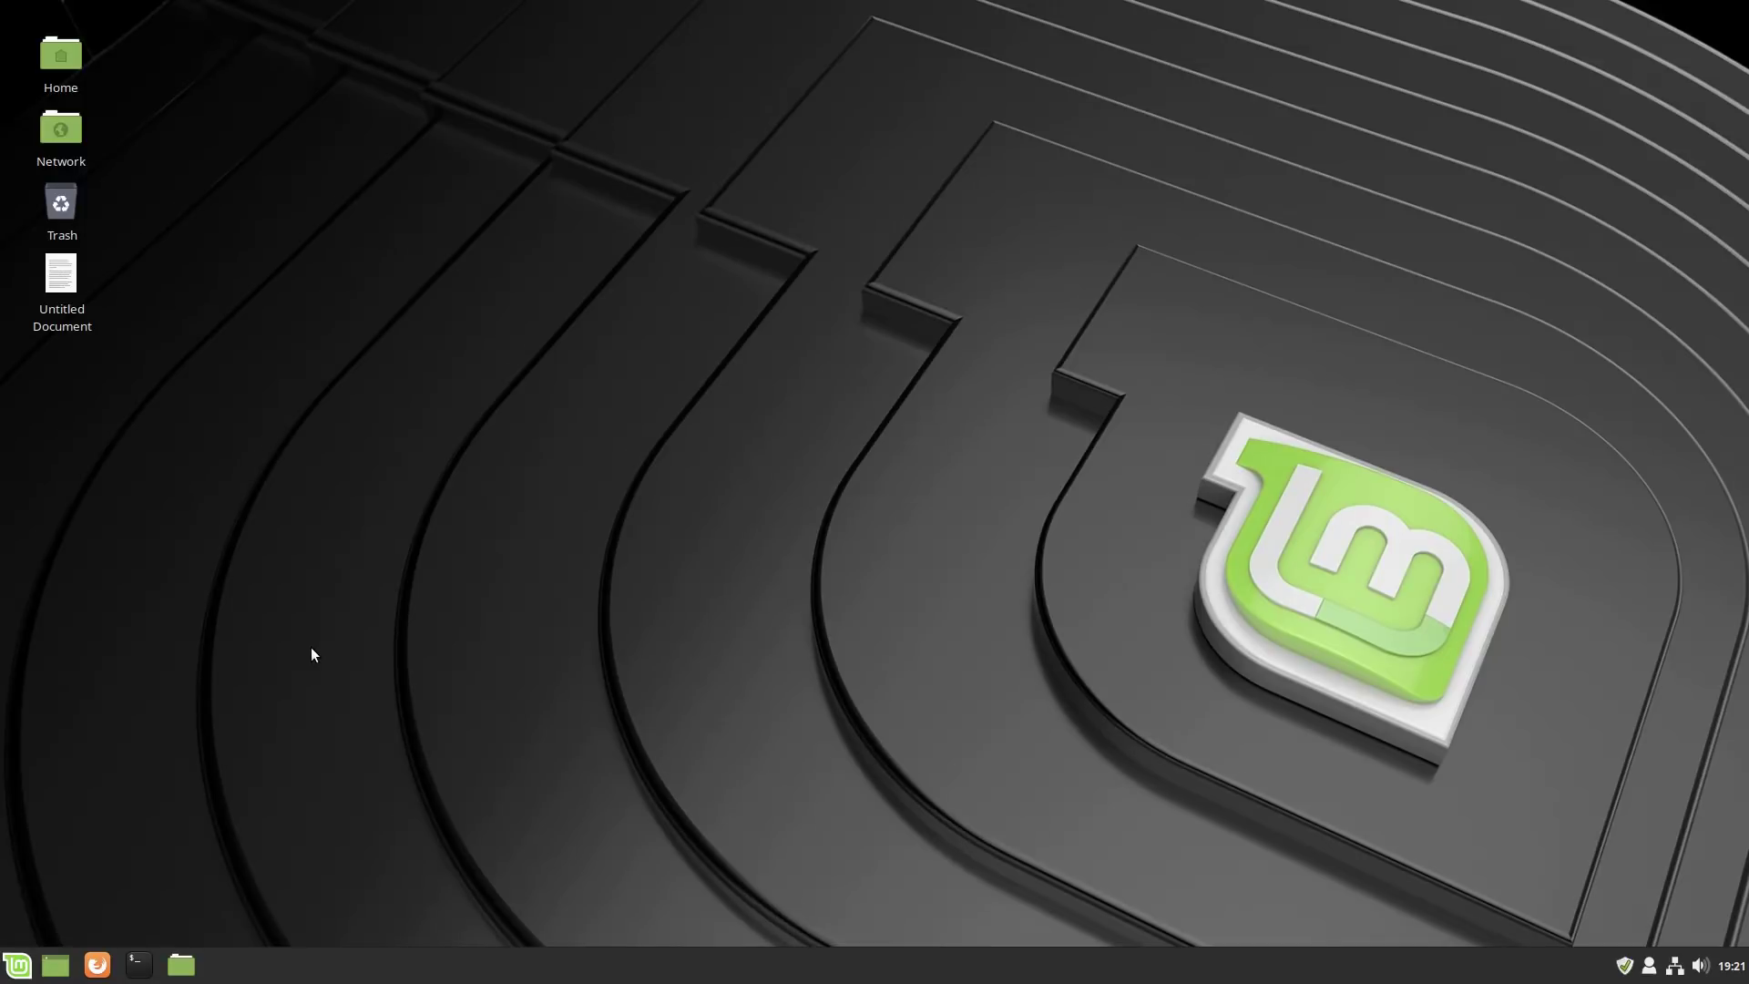
Reopen the application menu and show the Universal Access category, which lists only Onboard.
left_click(9, 972)
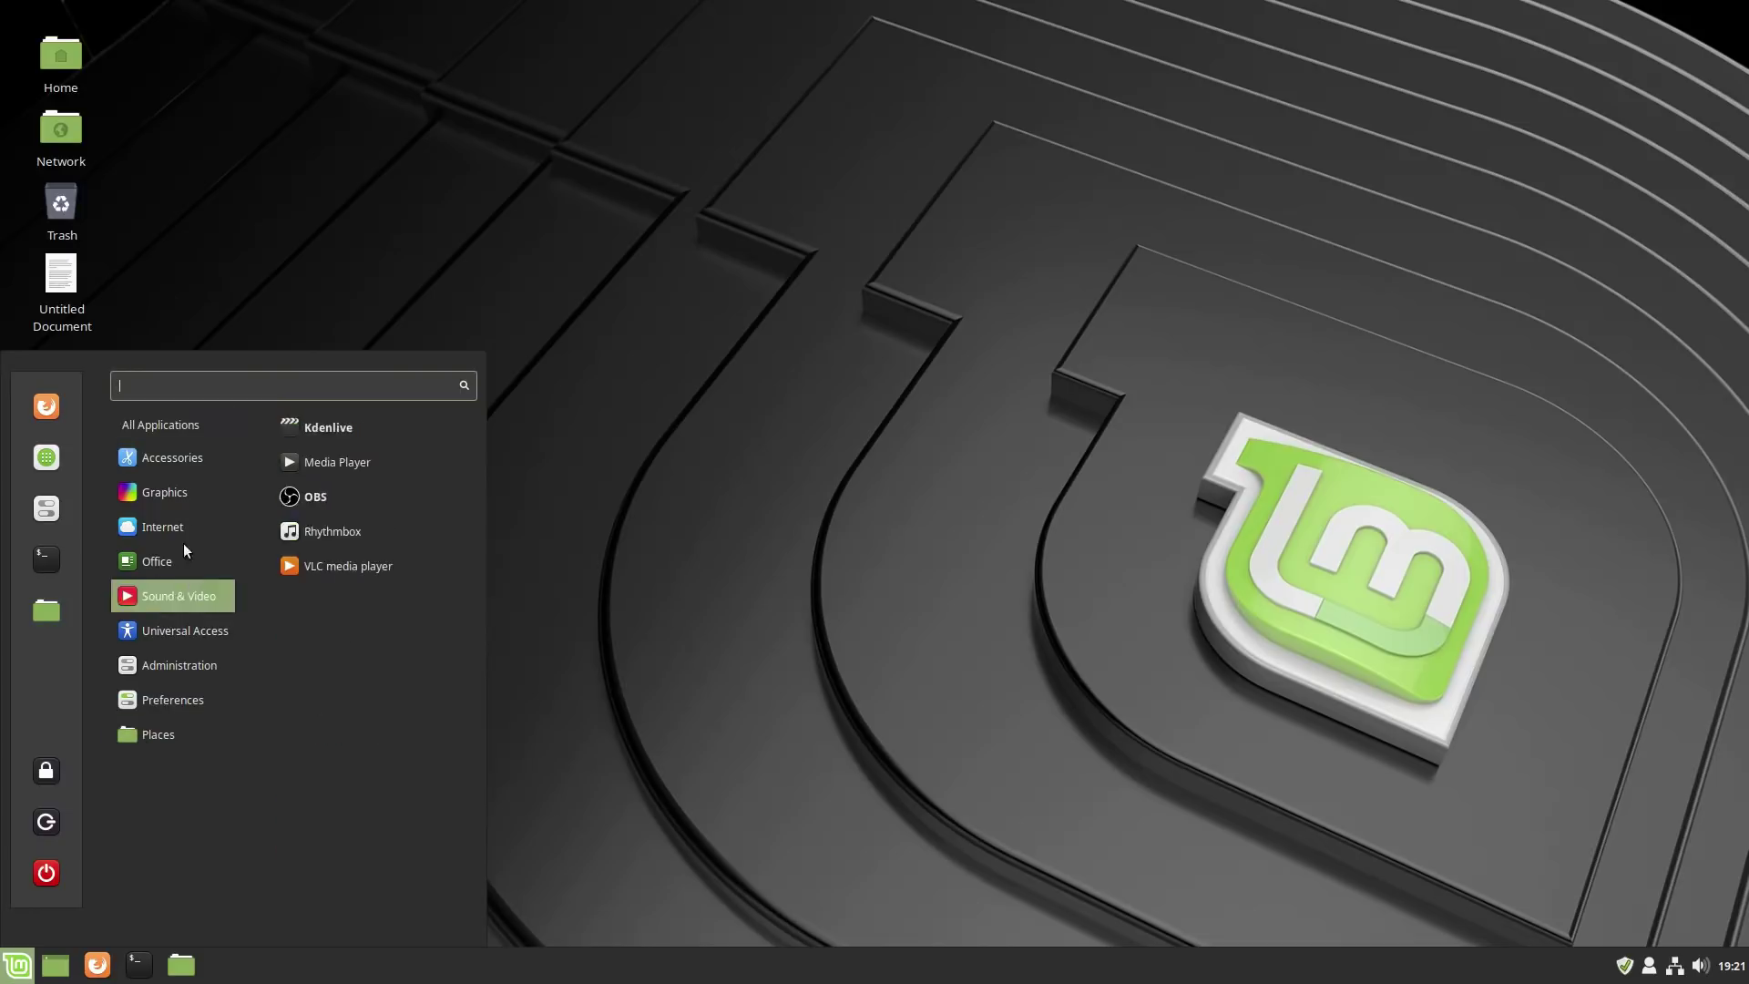
mouse_move(155, 661)
mouse_move(169, 734)
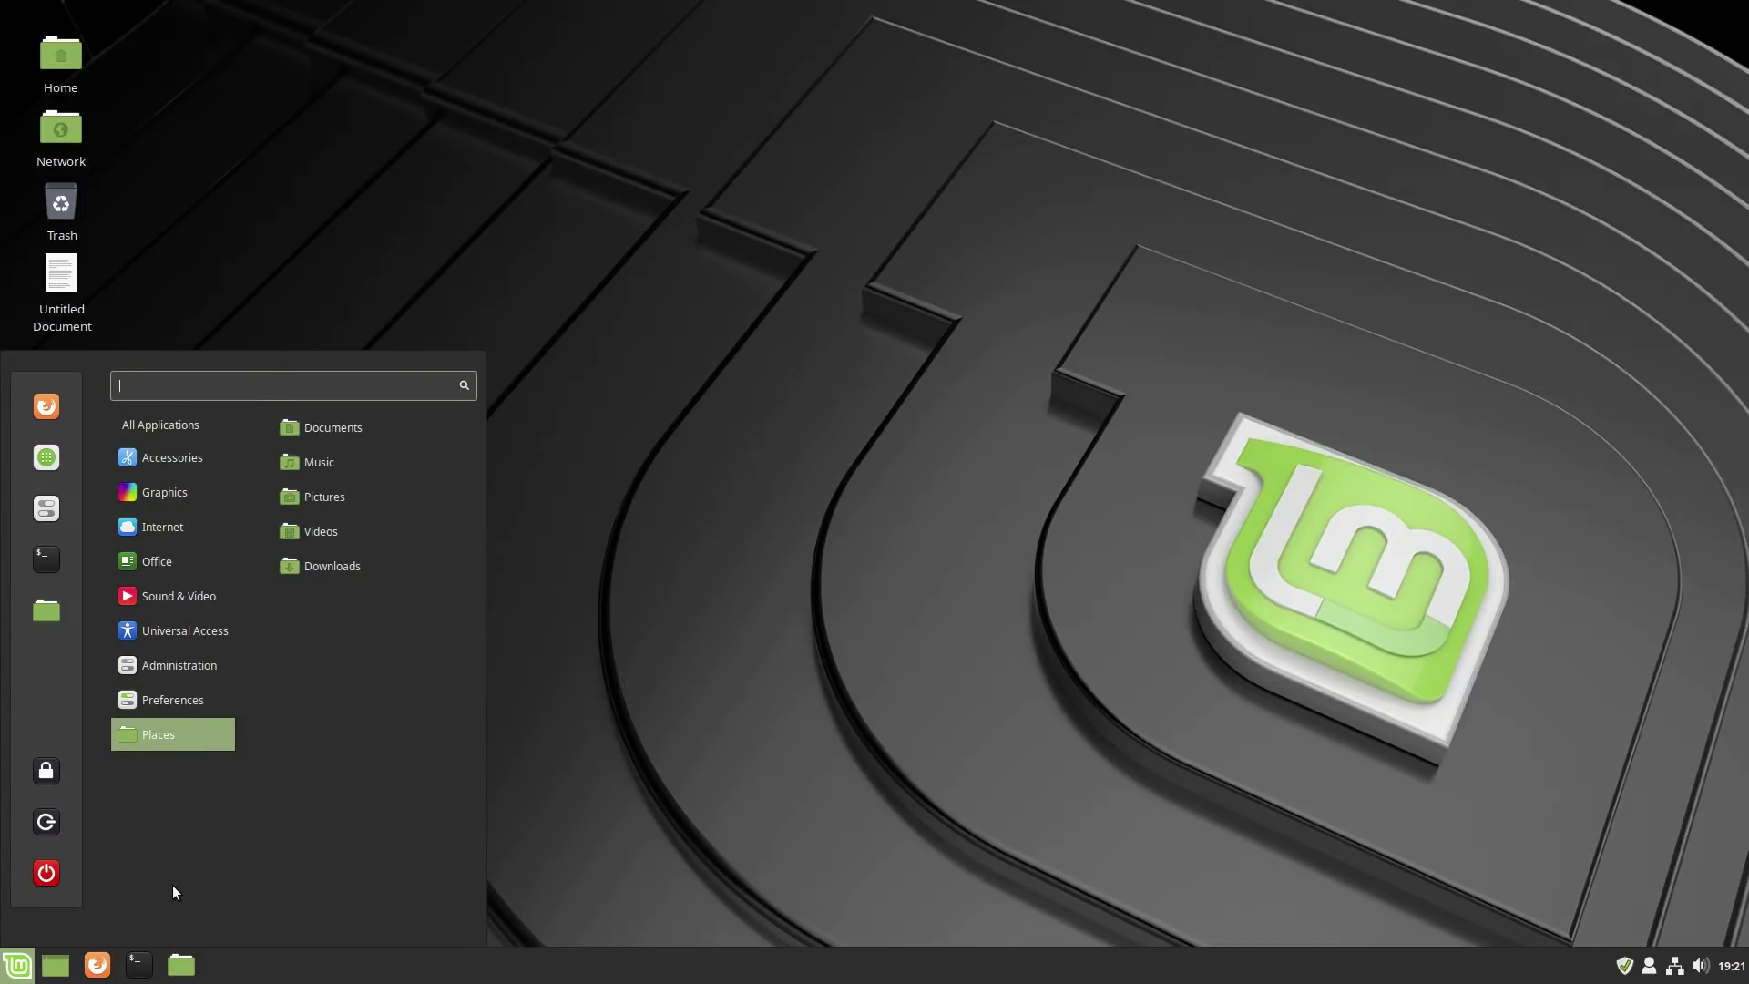
mouse_move(189, 638)
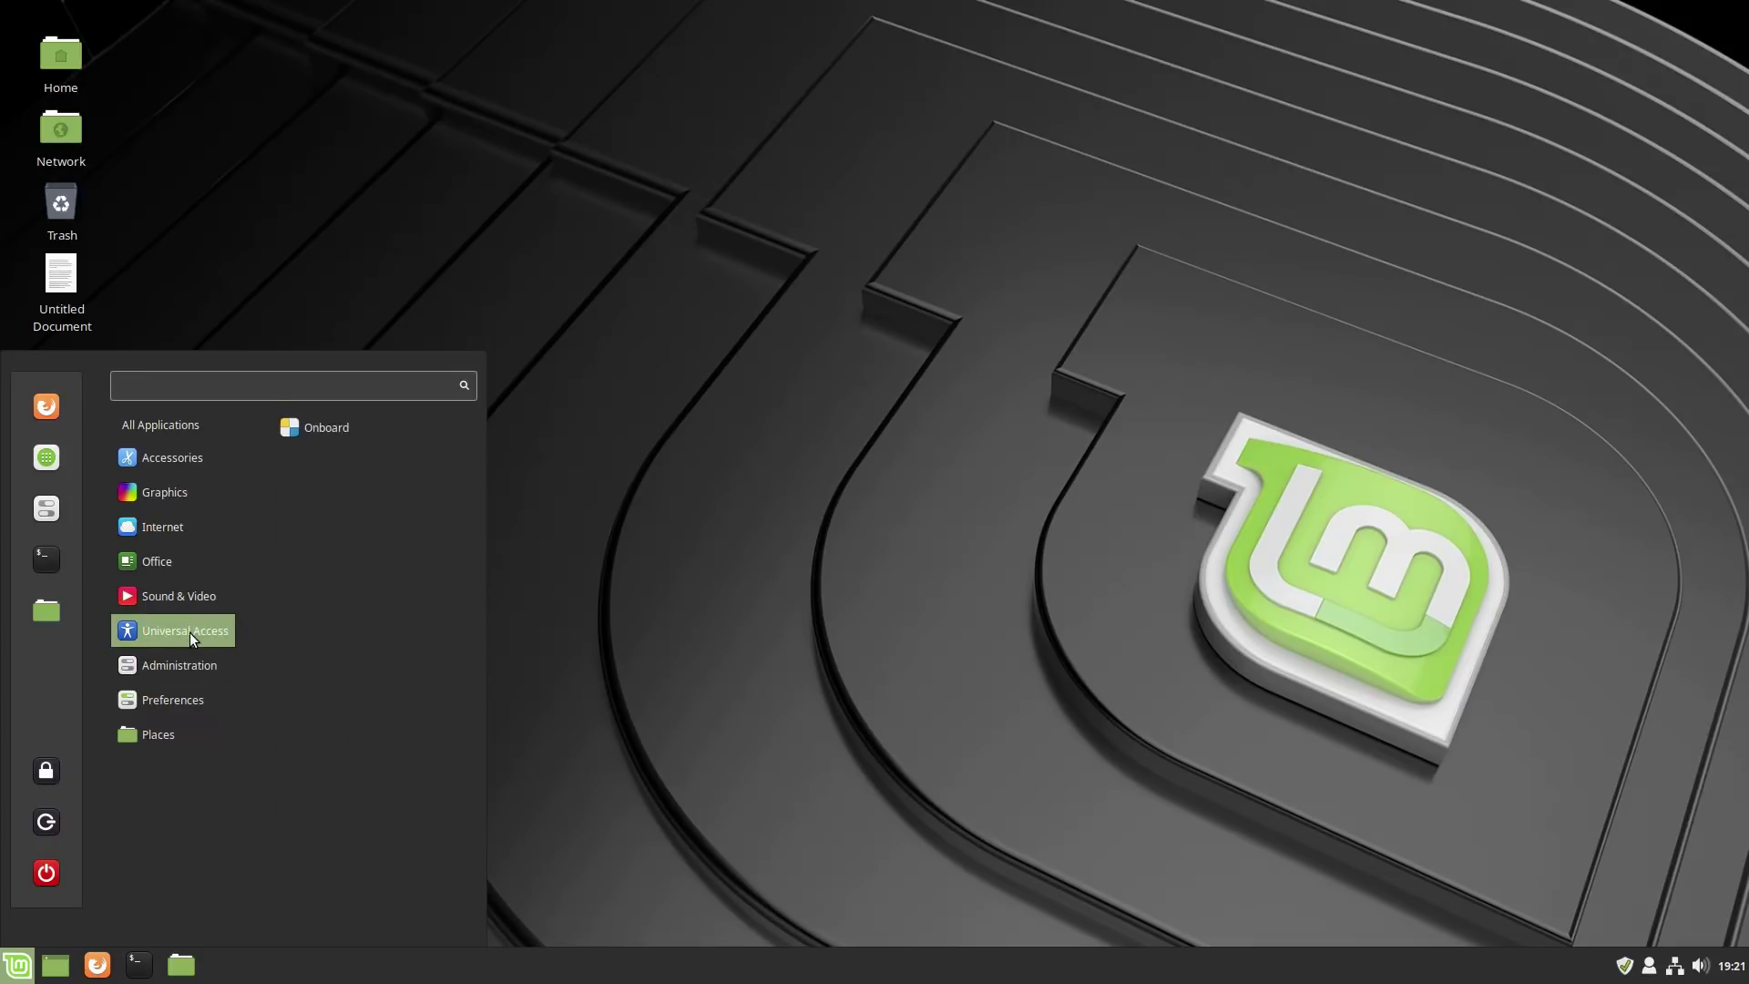
Uninstall Onboard from the menu, authenticating with the account password and confirming the package removal.
right_click(324, 427)
left_click(359, 535)
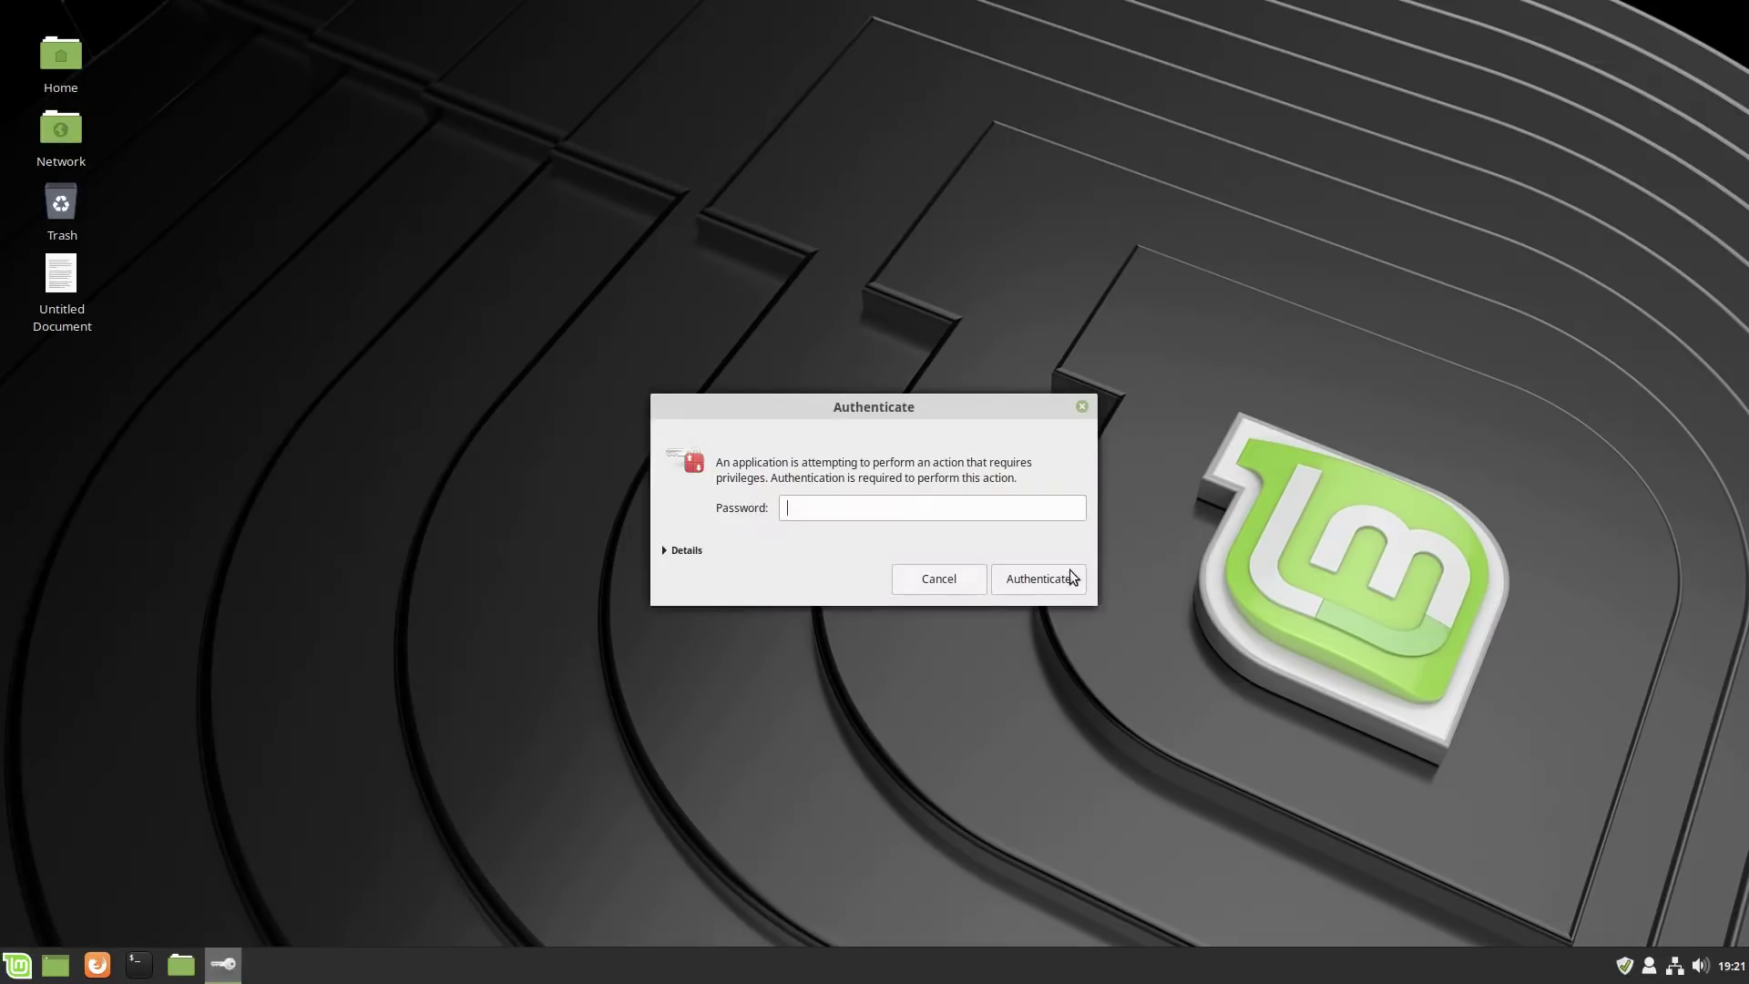
type("****")
key("Return")
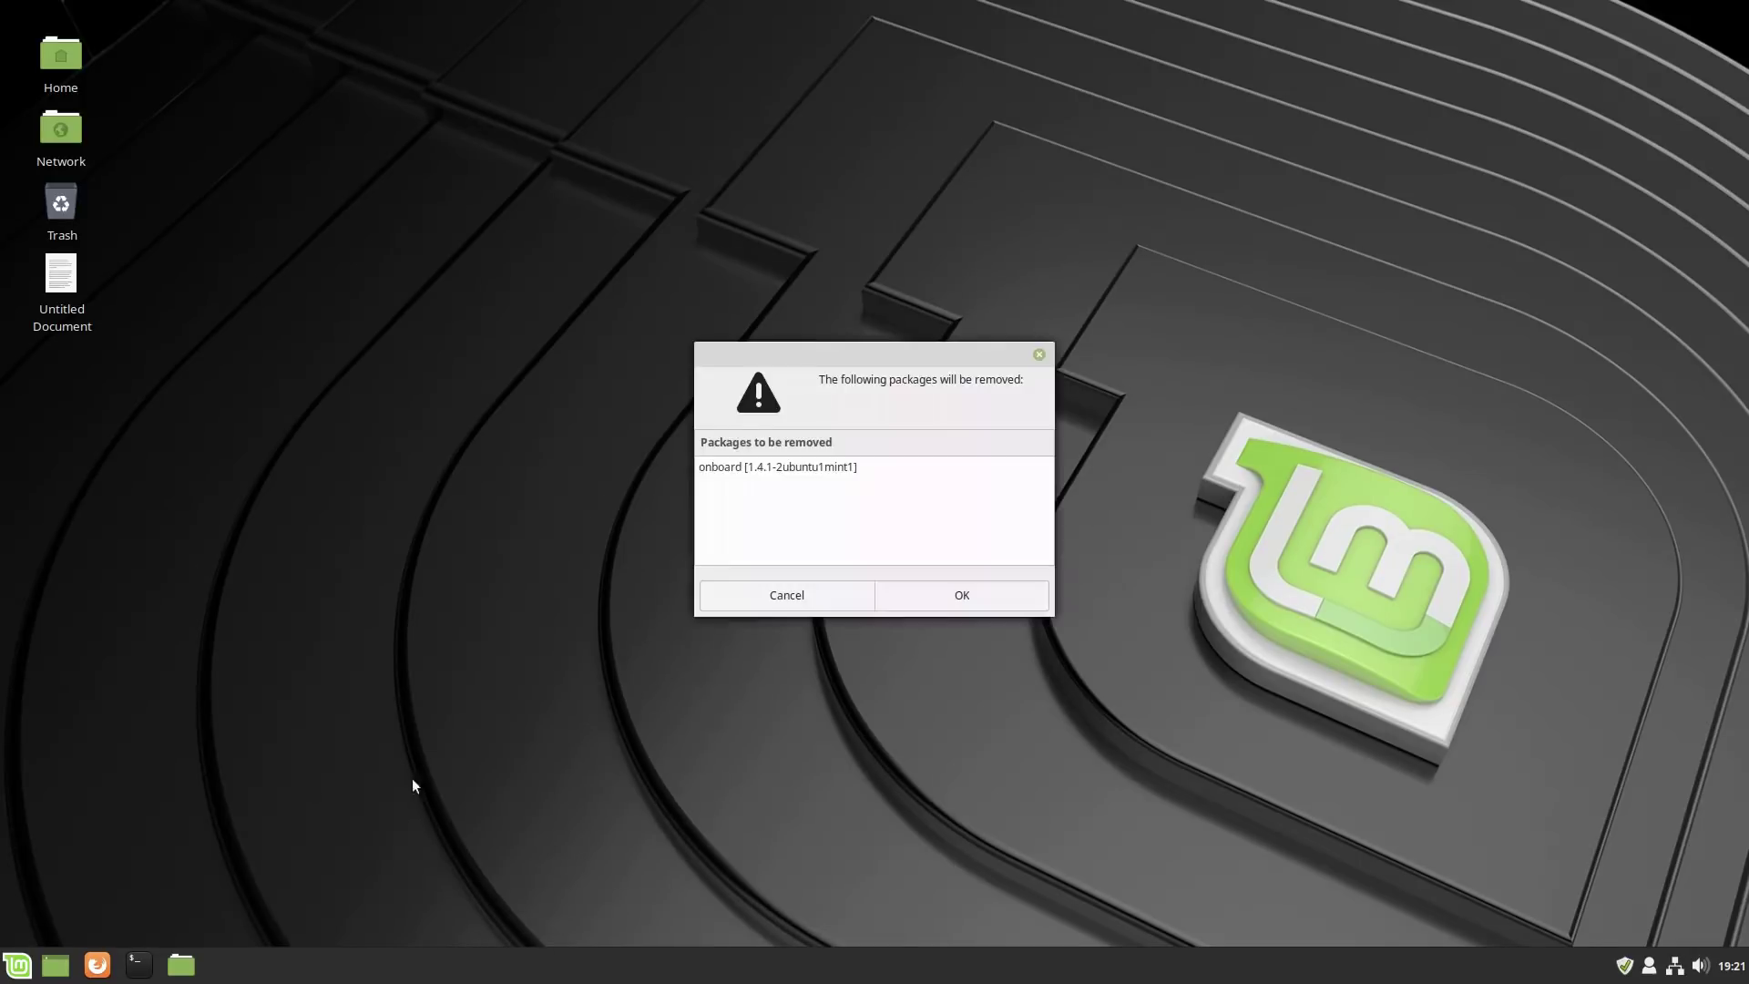
left_click(958, 597)
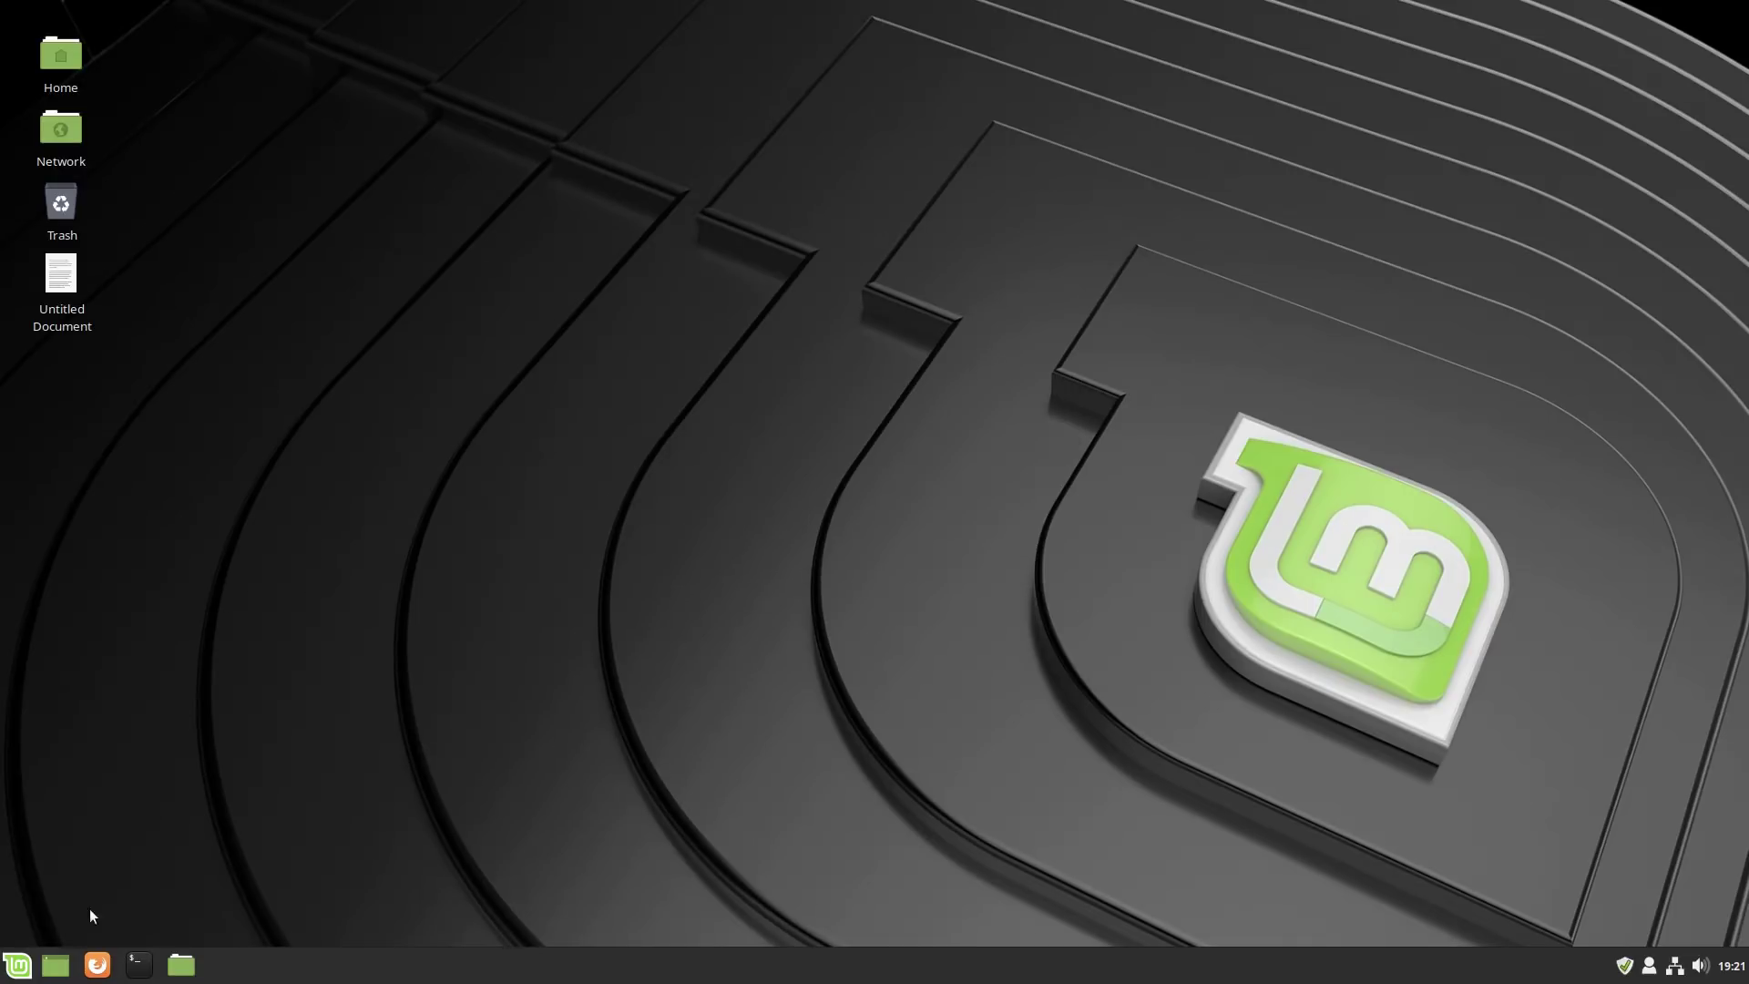
left_click(16, 963)
mouse_move(177, 521)
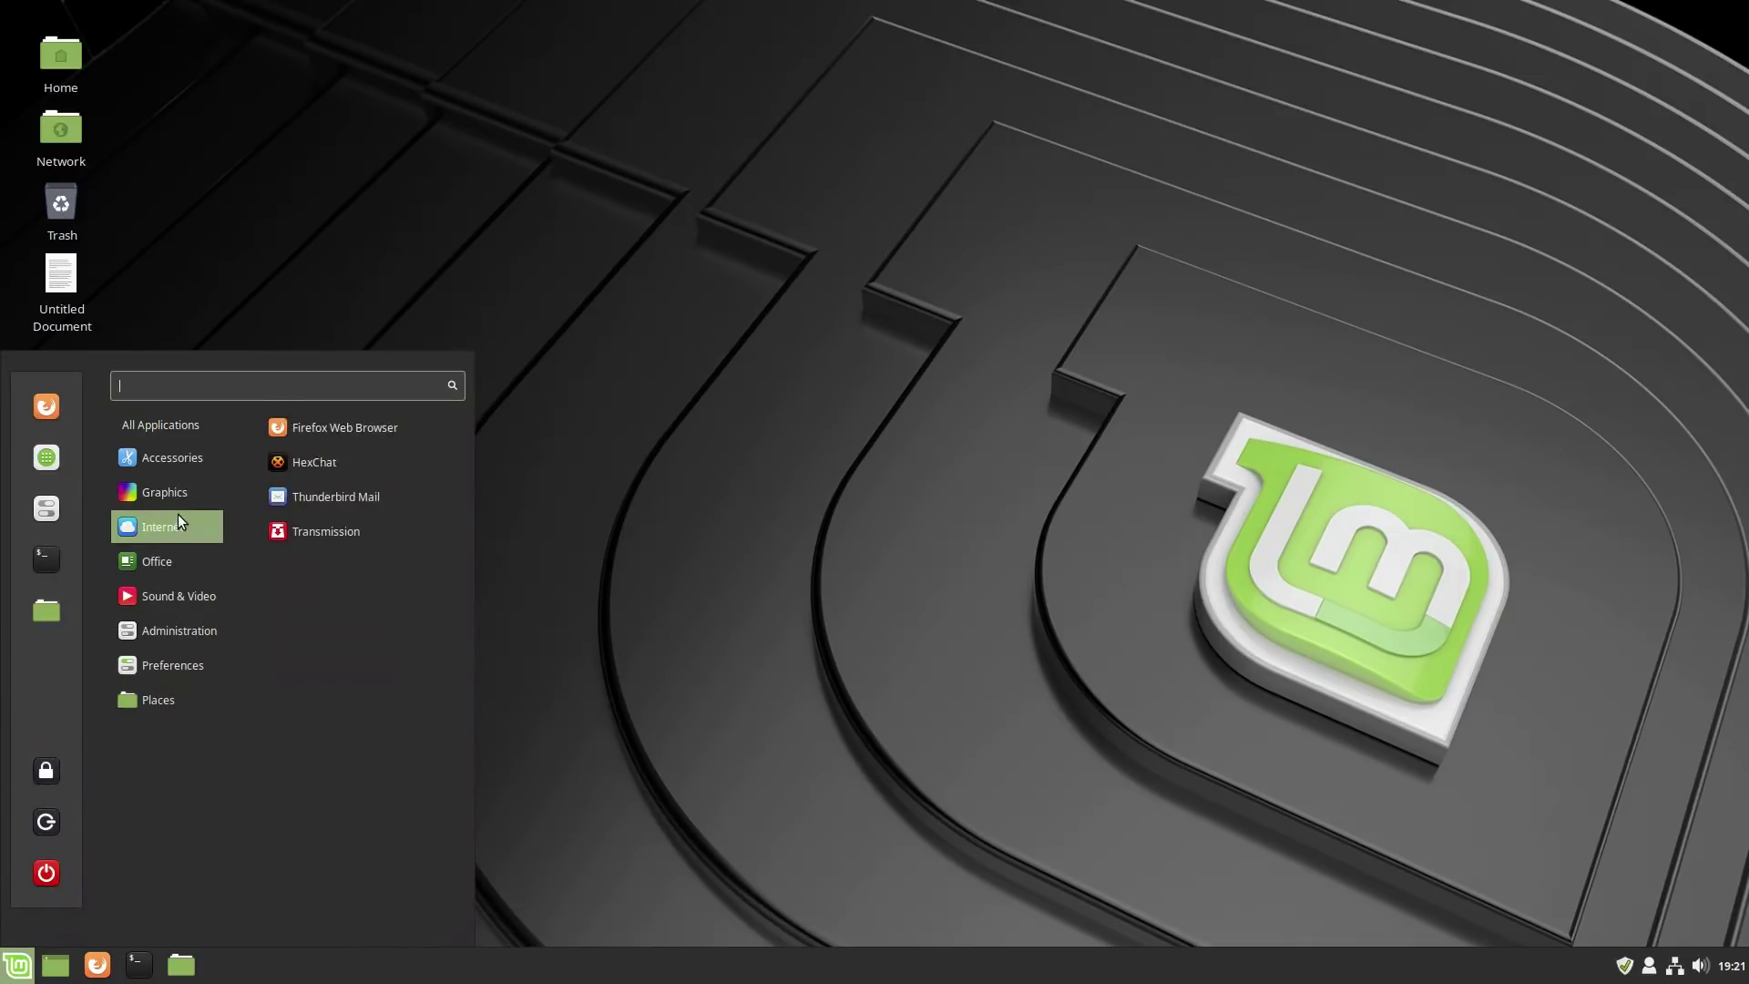
mouse_move(170, 602)
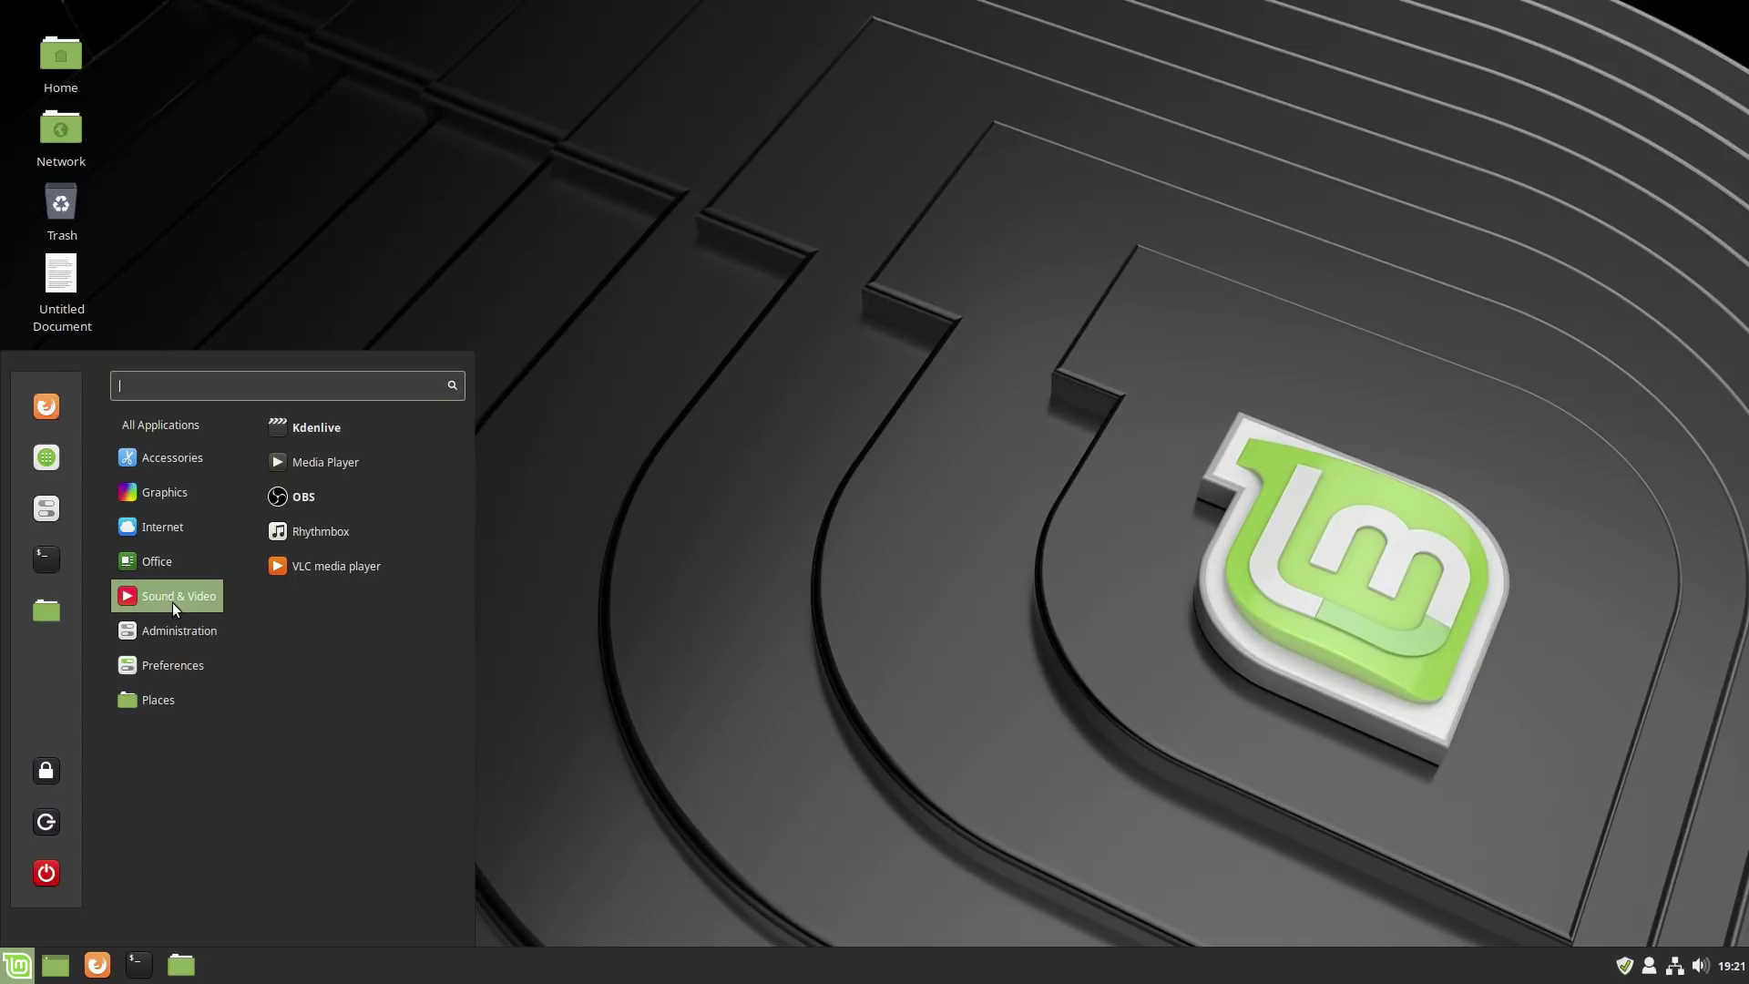
mouse_move(168, 456)
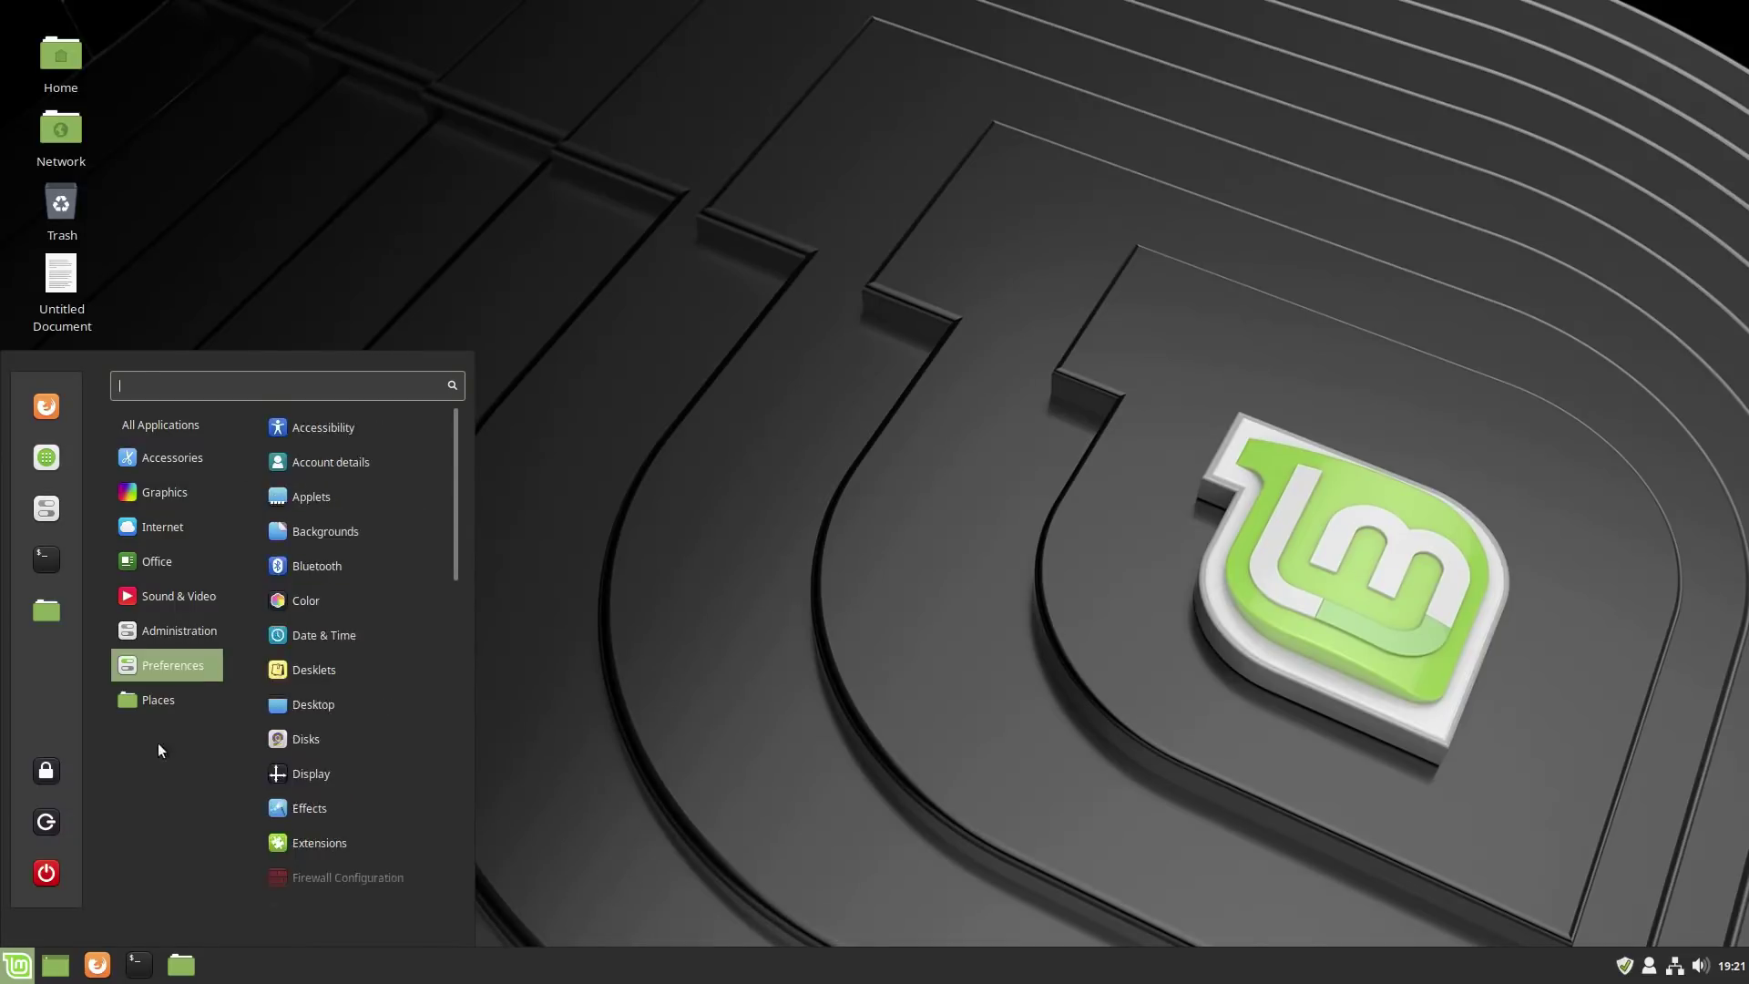
mouse_move(157, 700)
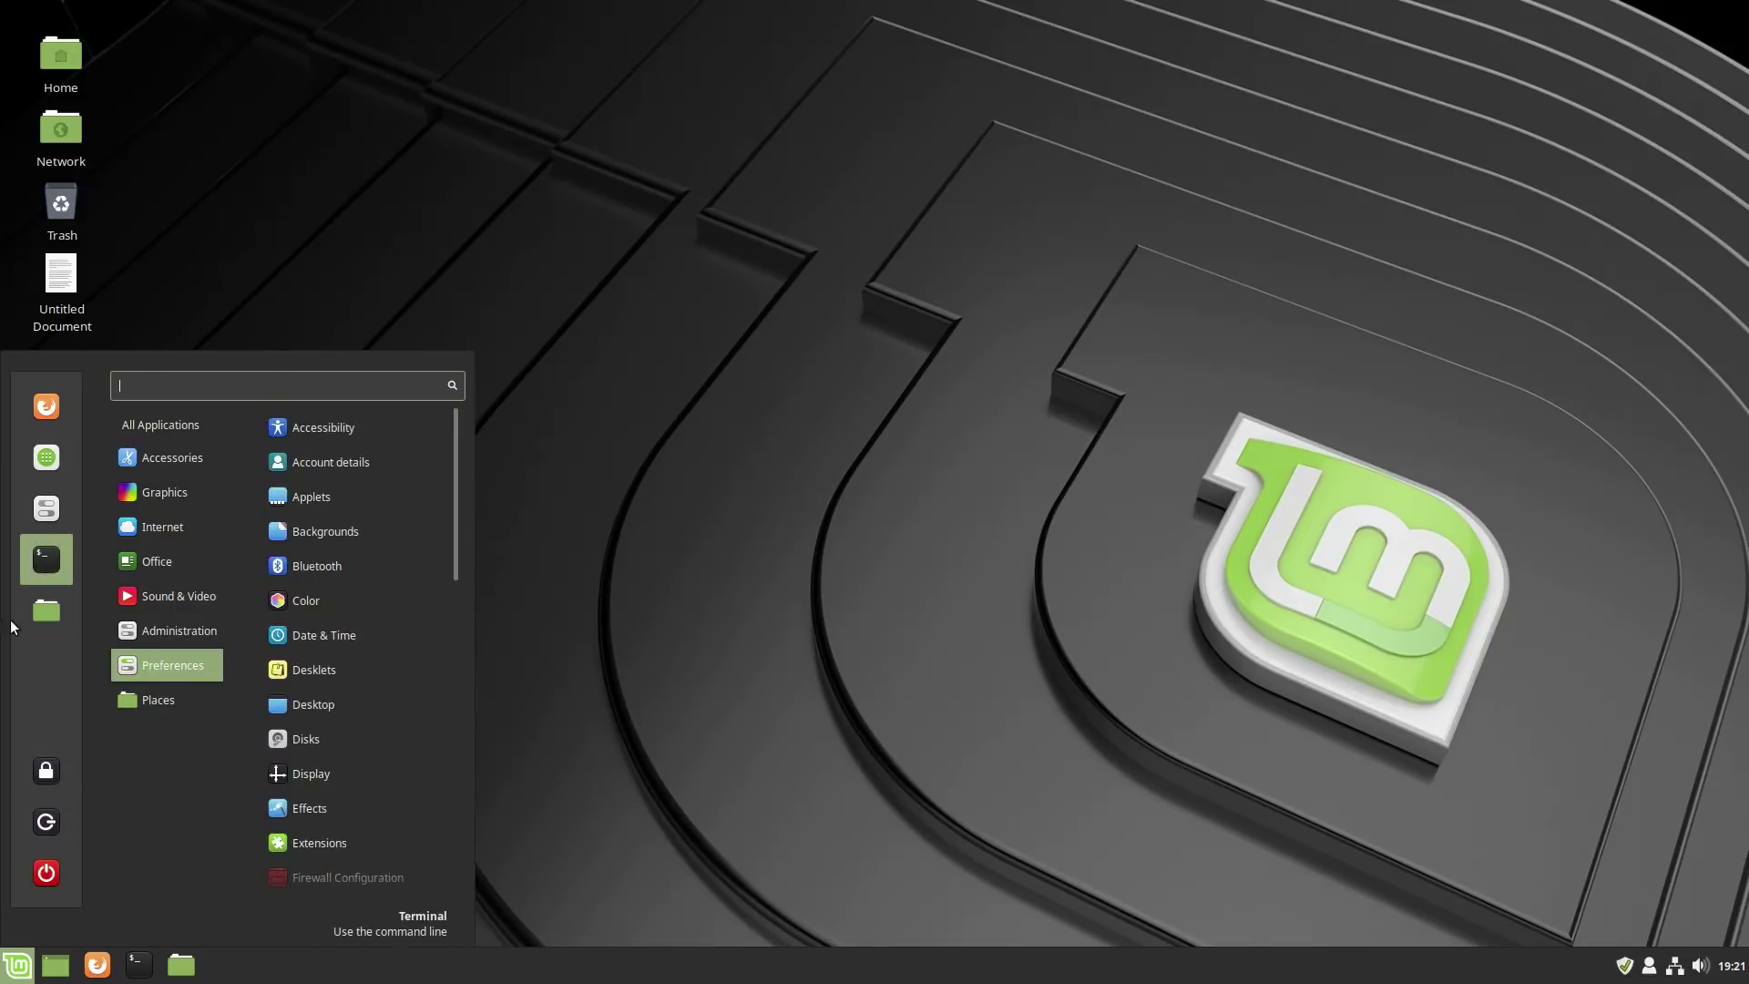
left_click(801, 739)
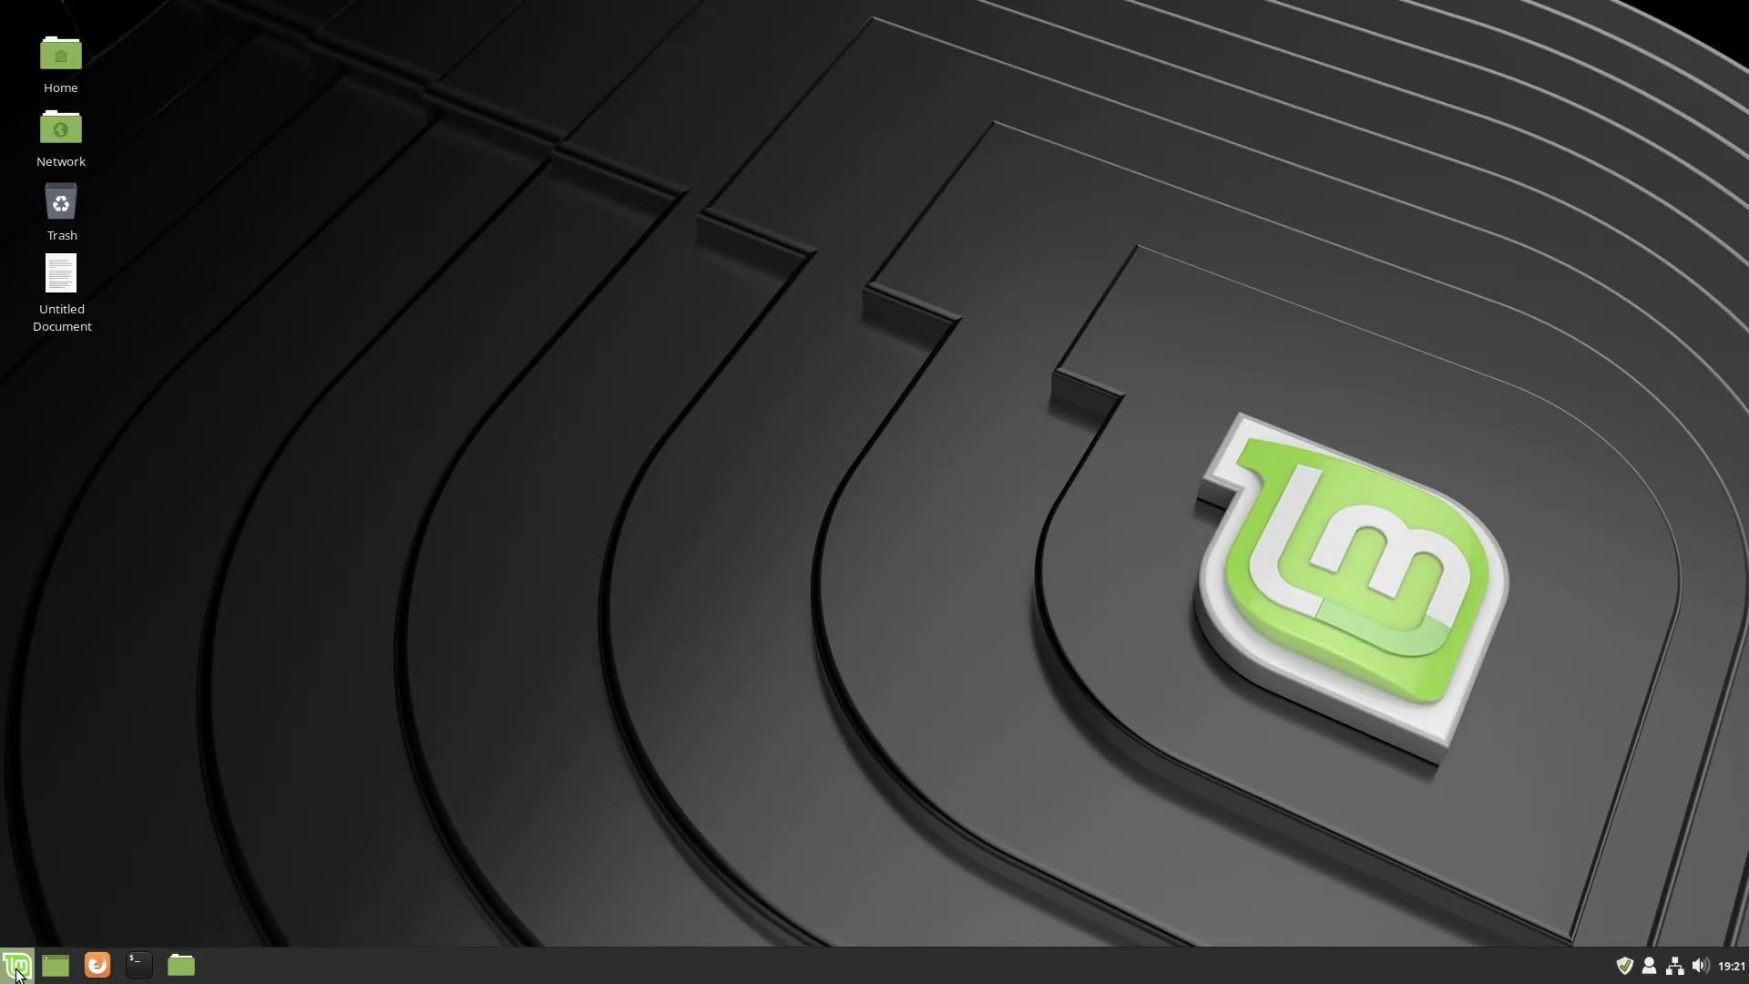
Open the menu applet's Configure settings, go to the Menu page and launch the menu editor.
right_click(17, 972)
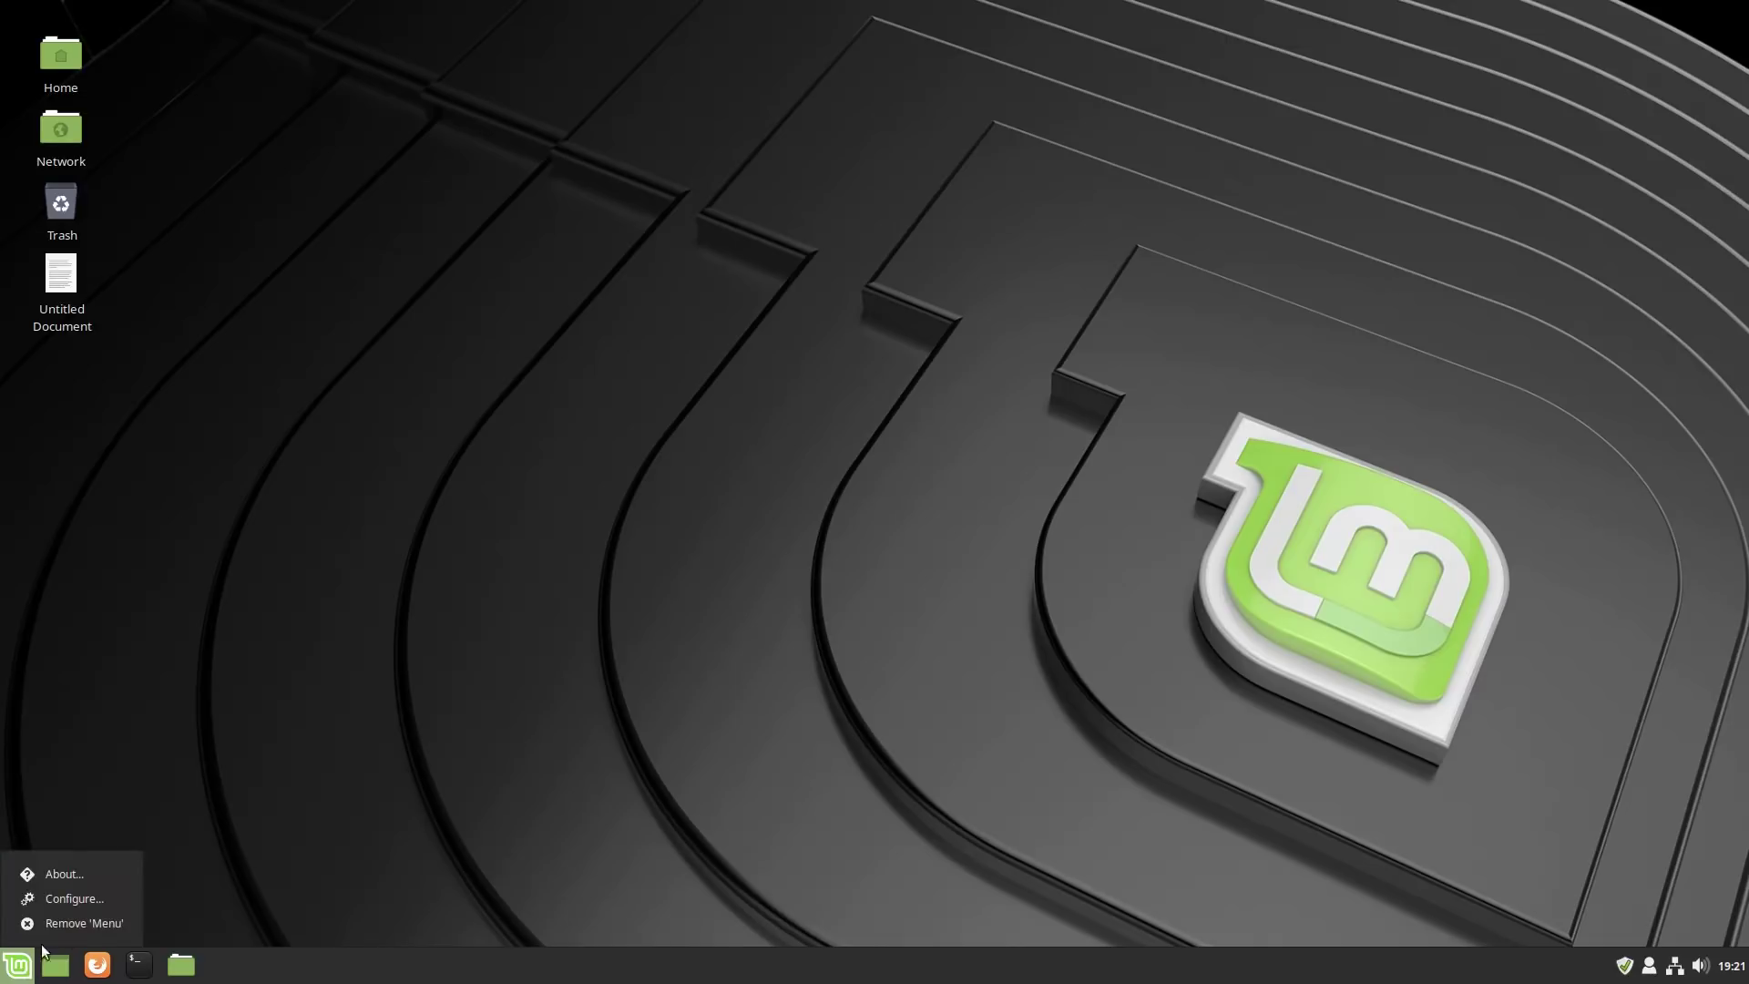
left_click(73, 898)
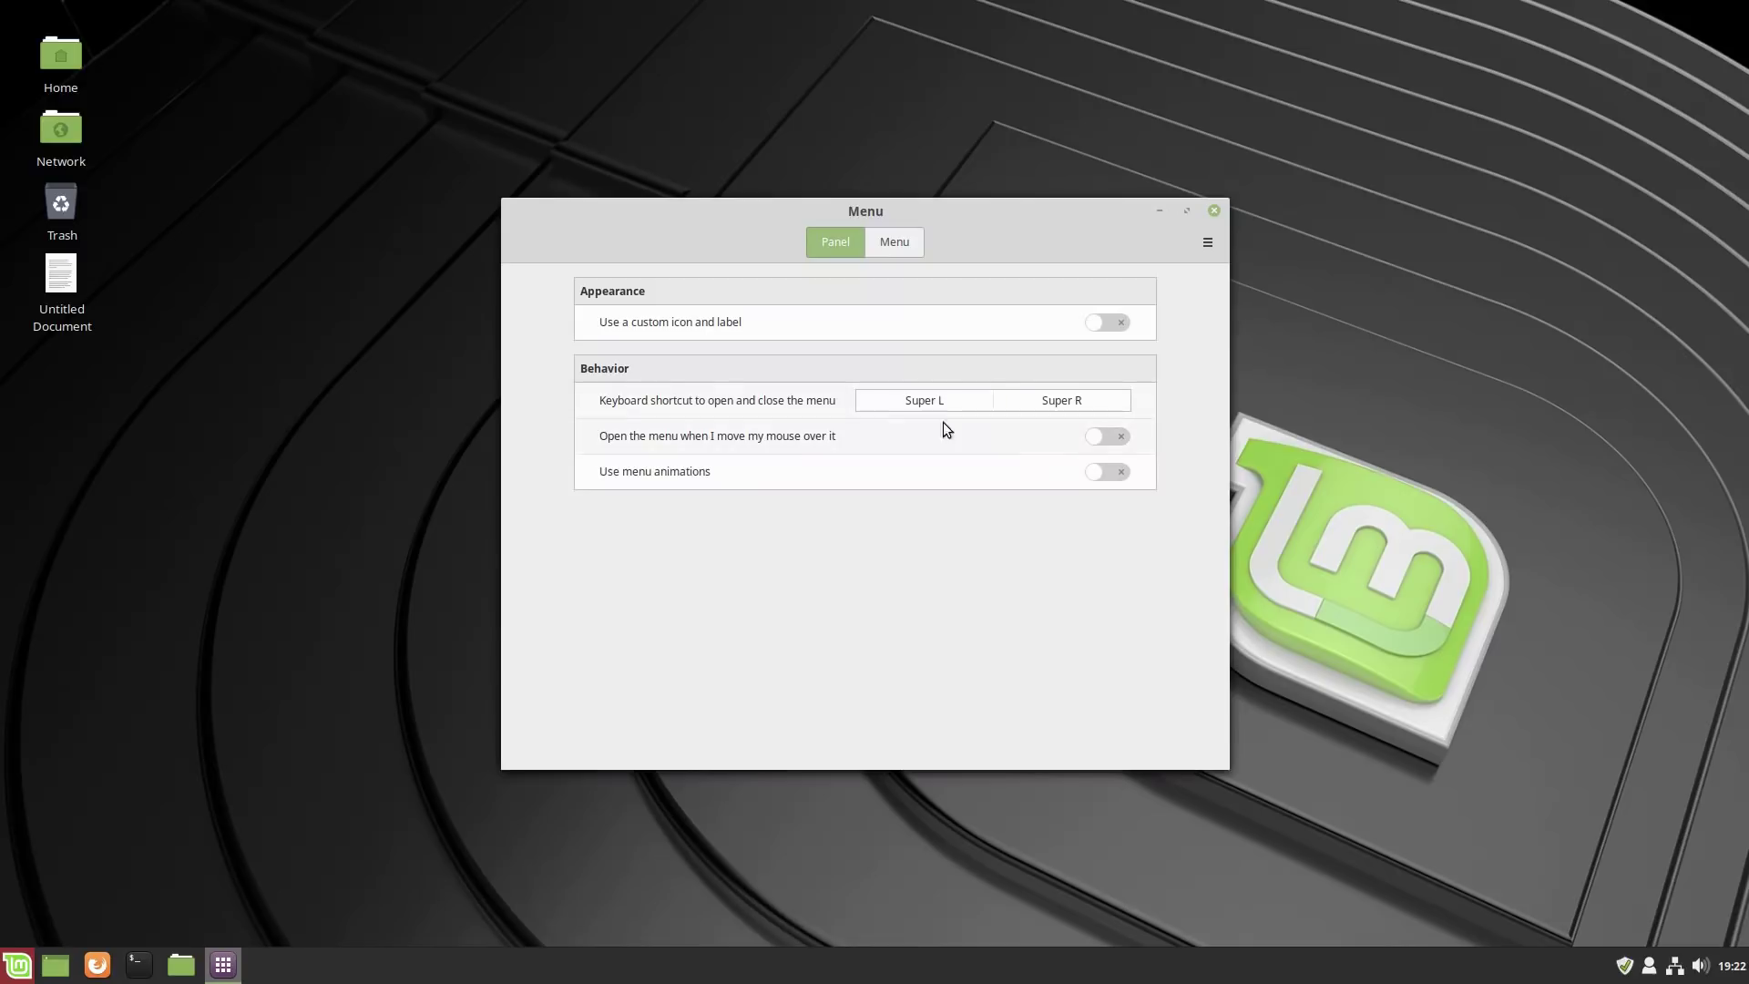
left_click(881, 248)
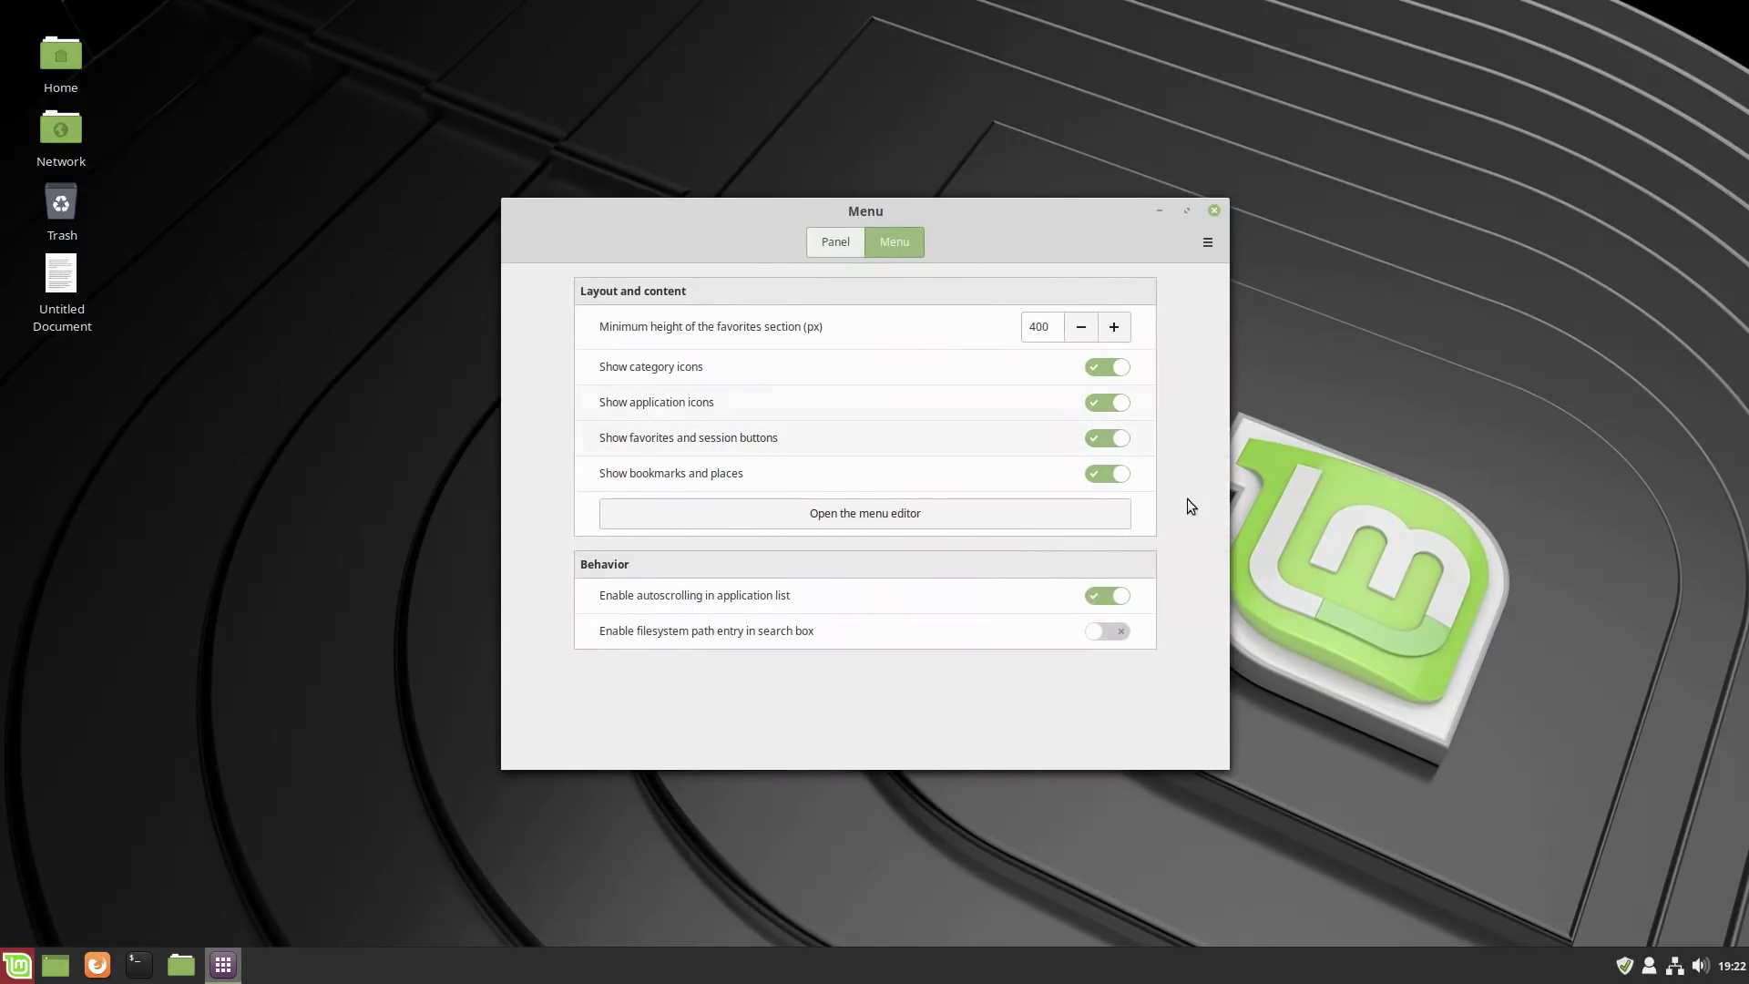
left_click(896, 514)
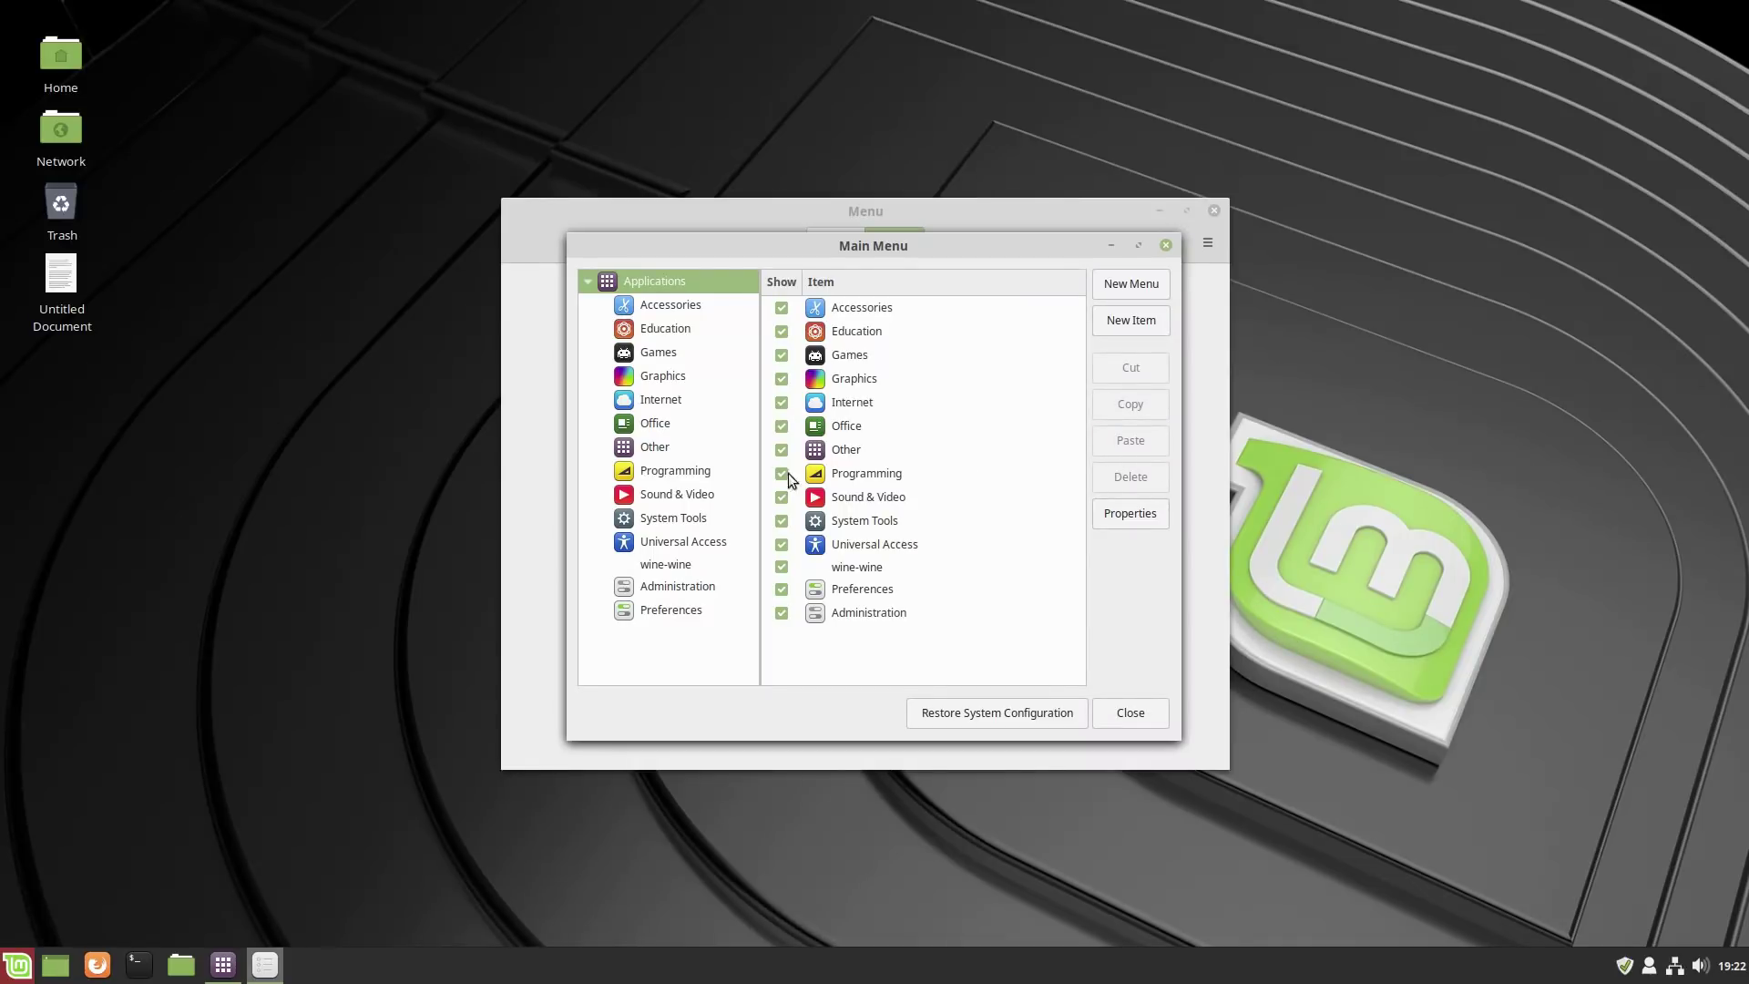
Untick Show for Document Viewer, Redshift, Tomboy Notes, Screenshot and Virtual keyboard under Accessories.
left_click(682, 310)
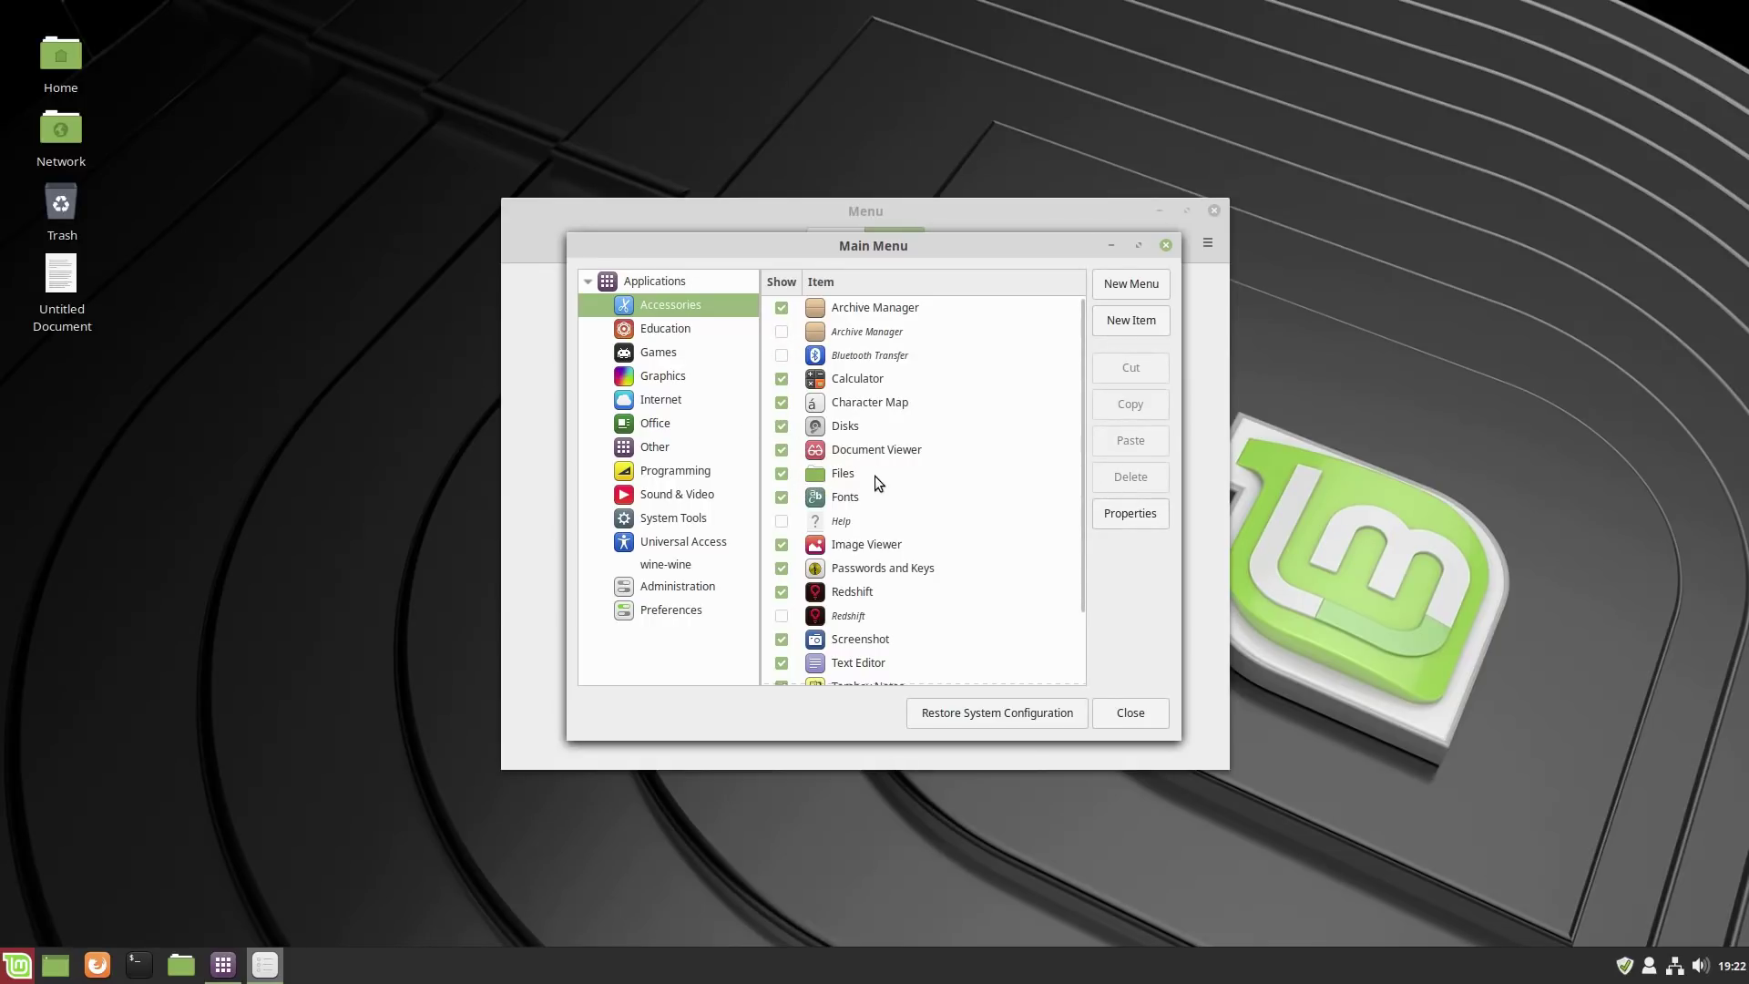
left_click(782, 450)
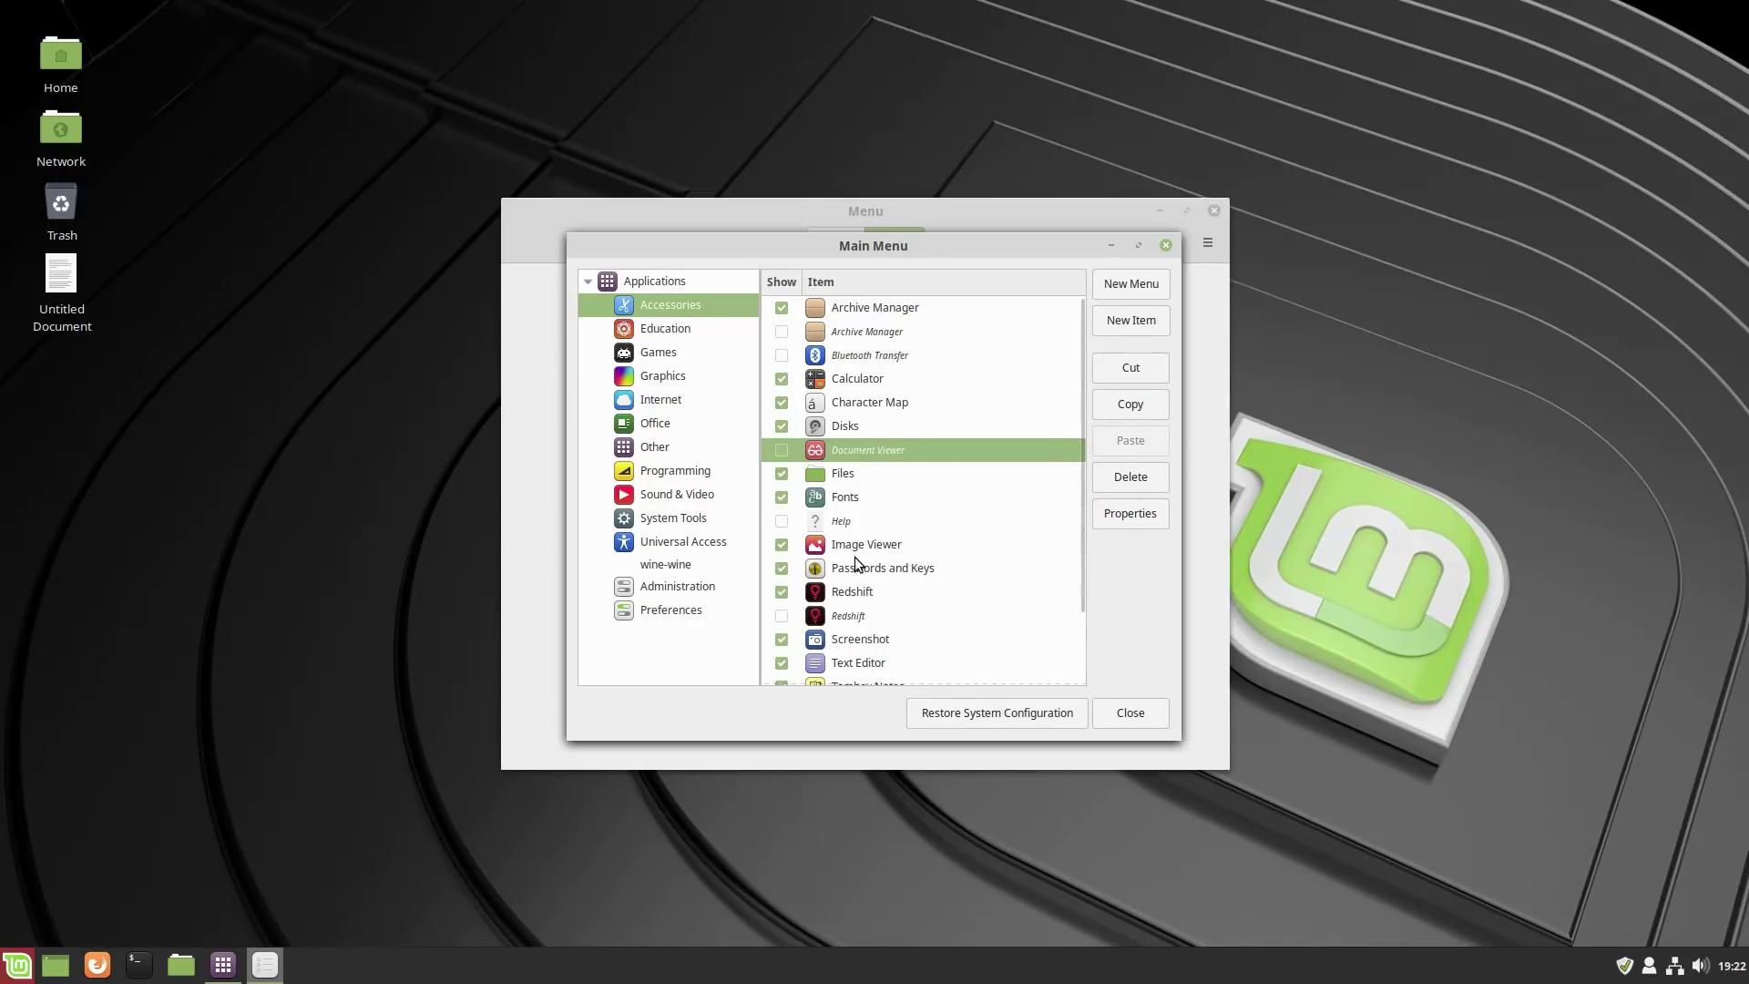
scroll(1079, 564, "down", 2)
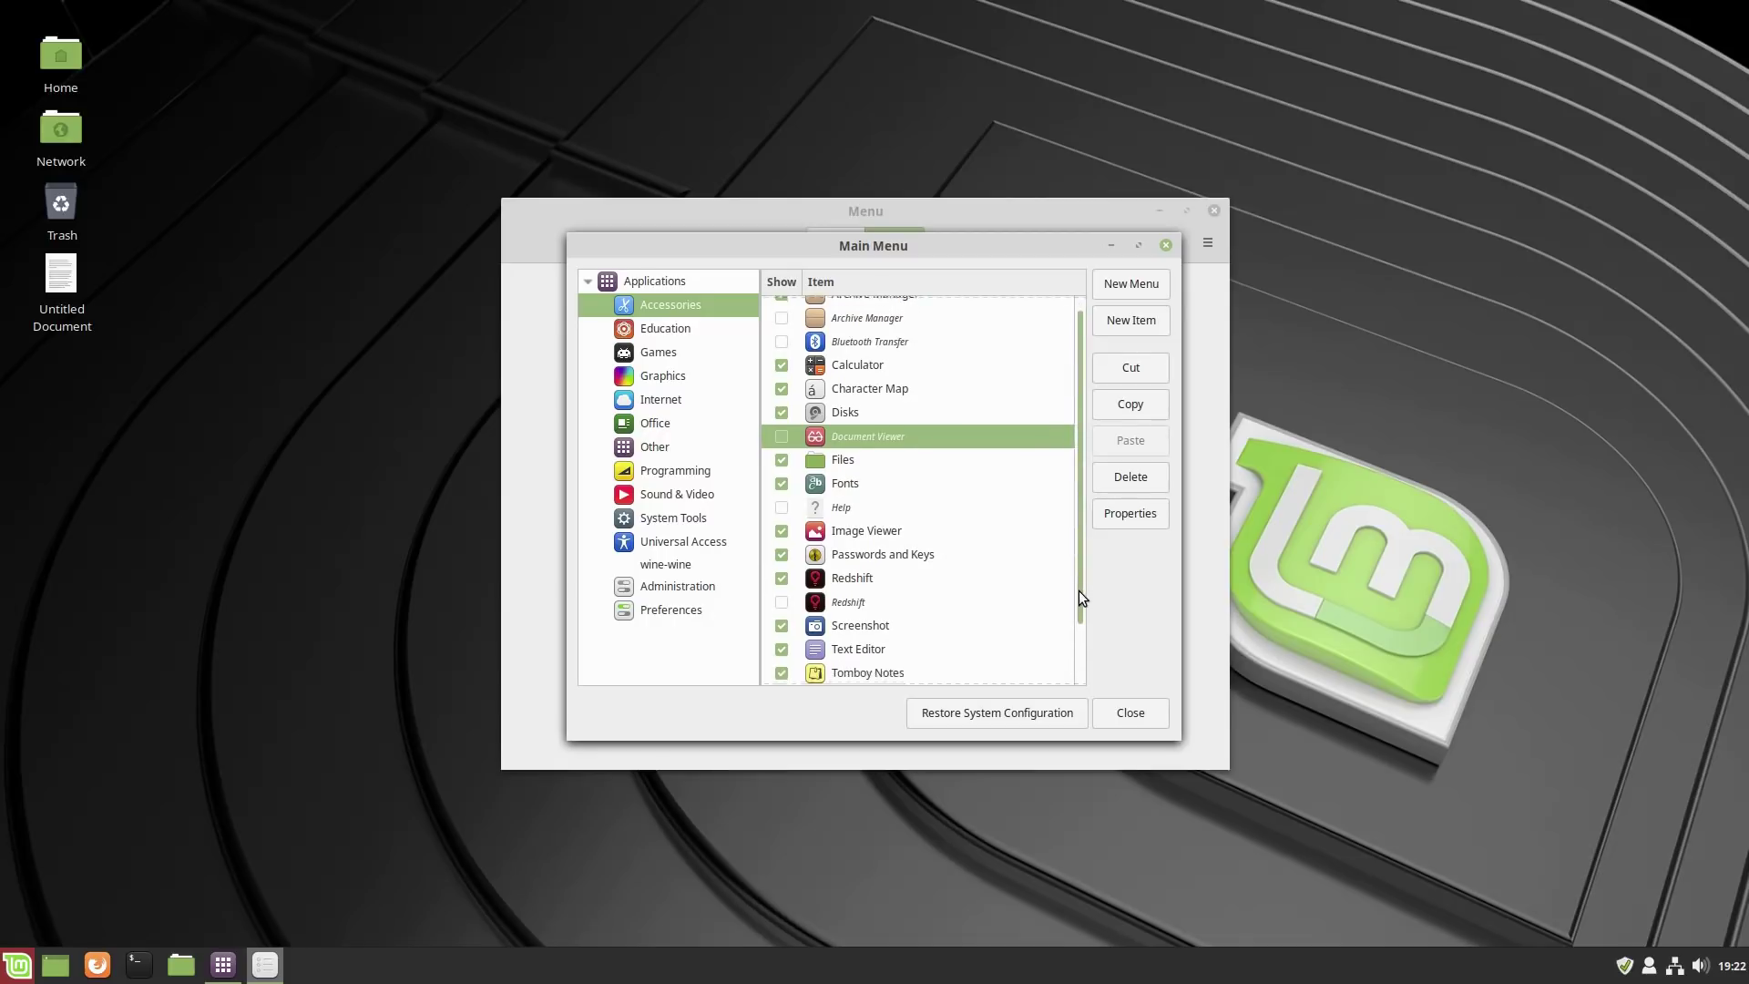
left_click(781, 527)
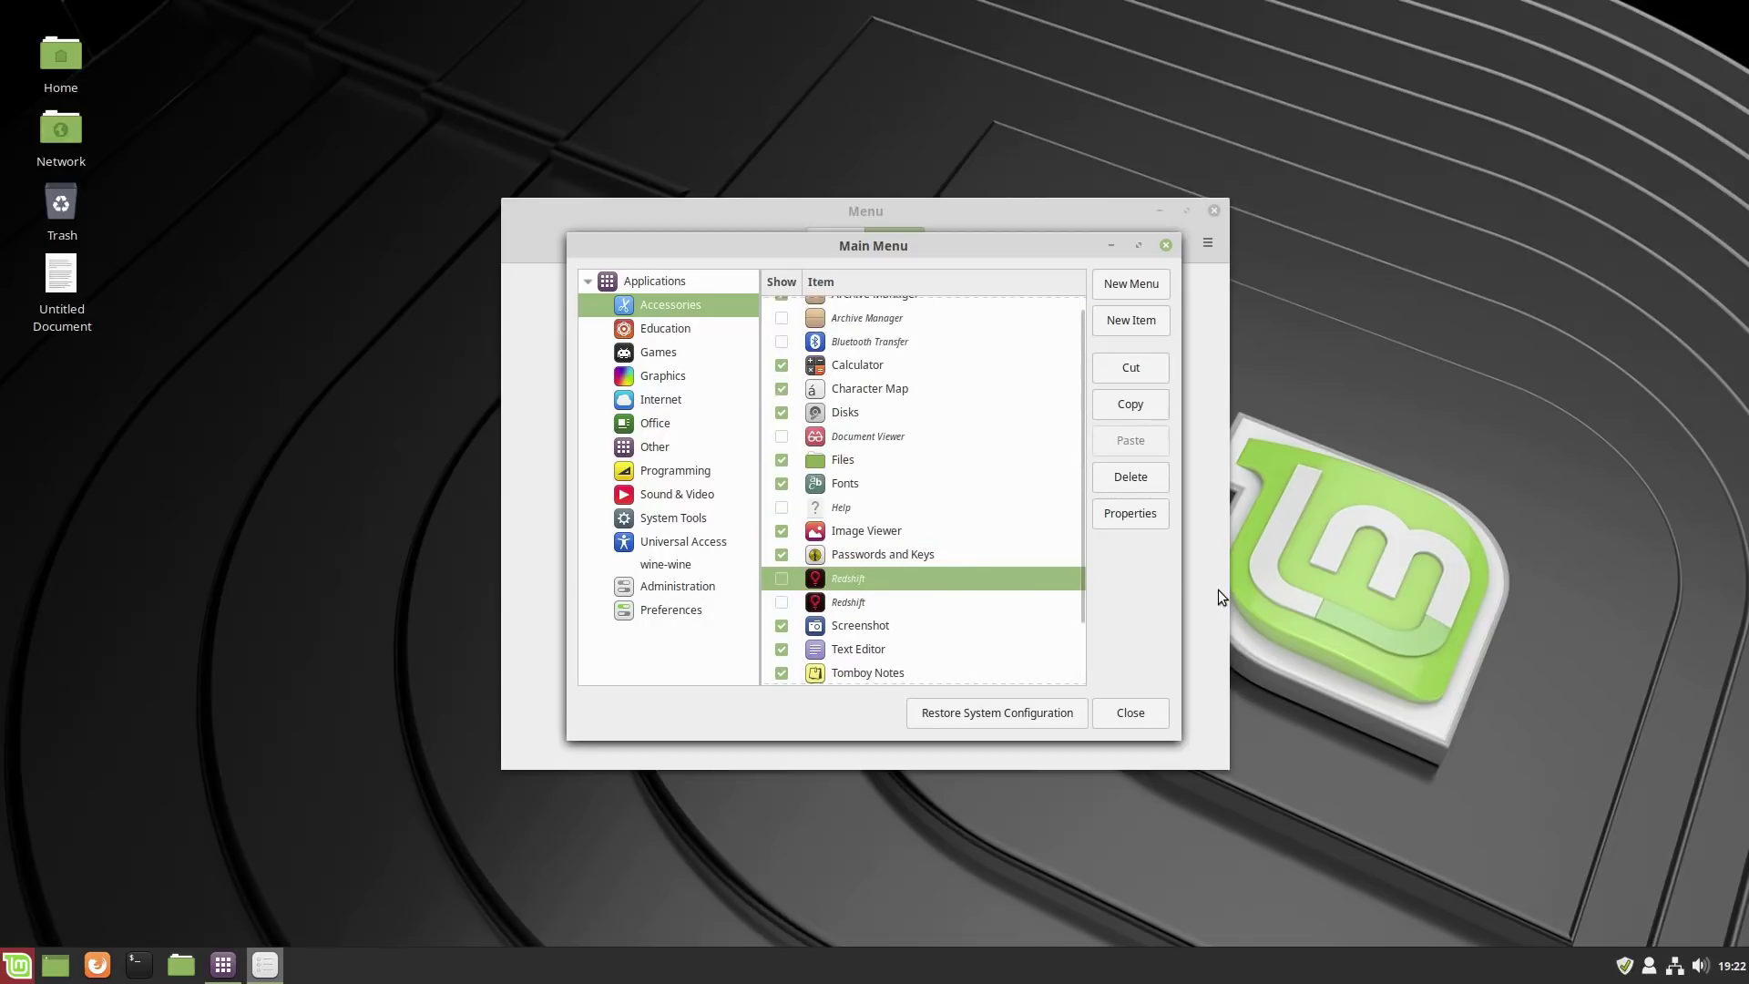
left_click_drag(1081, 581, 1080, 648)
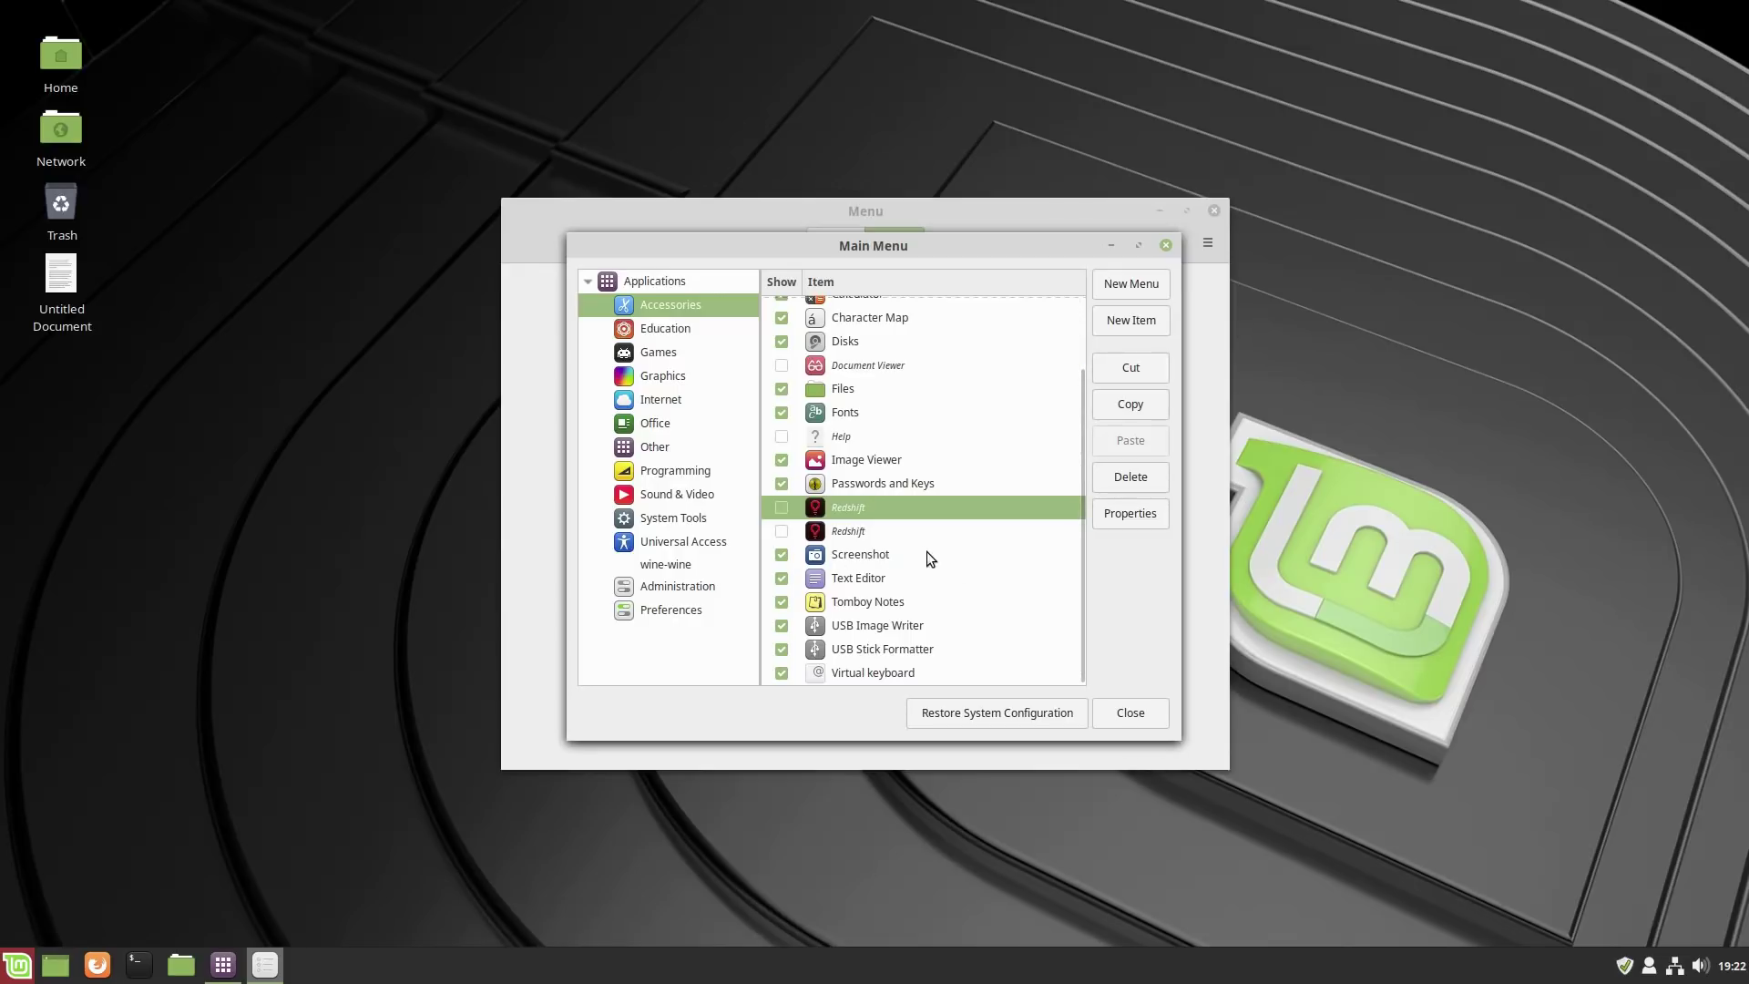
left_click(780, 602)
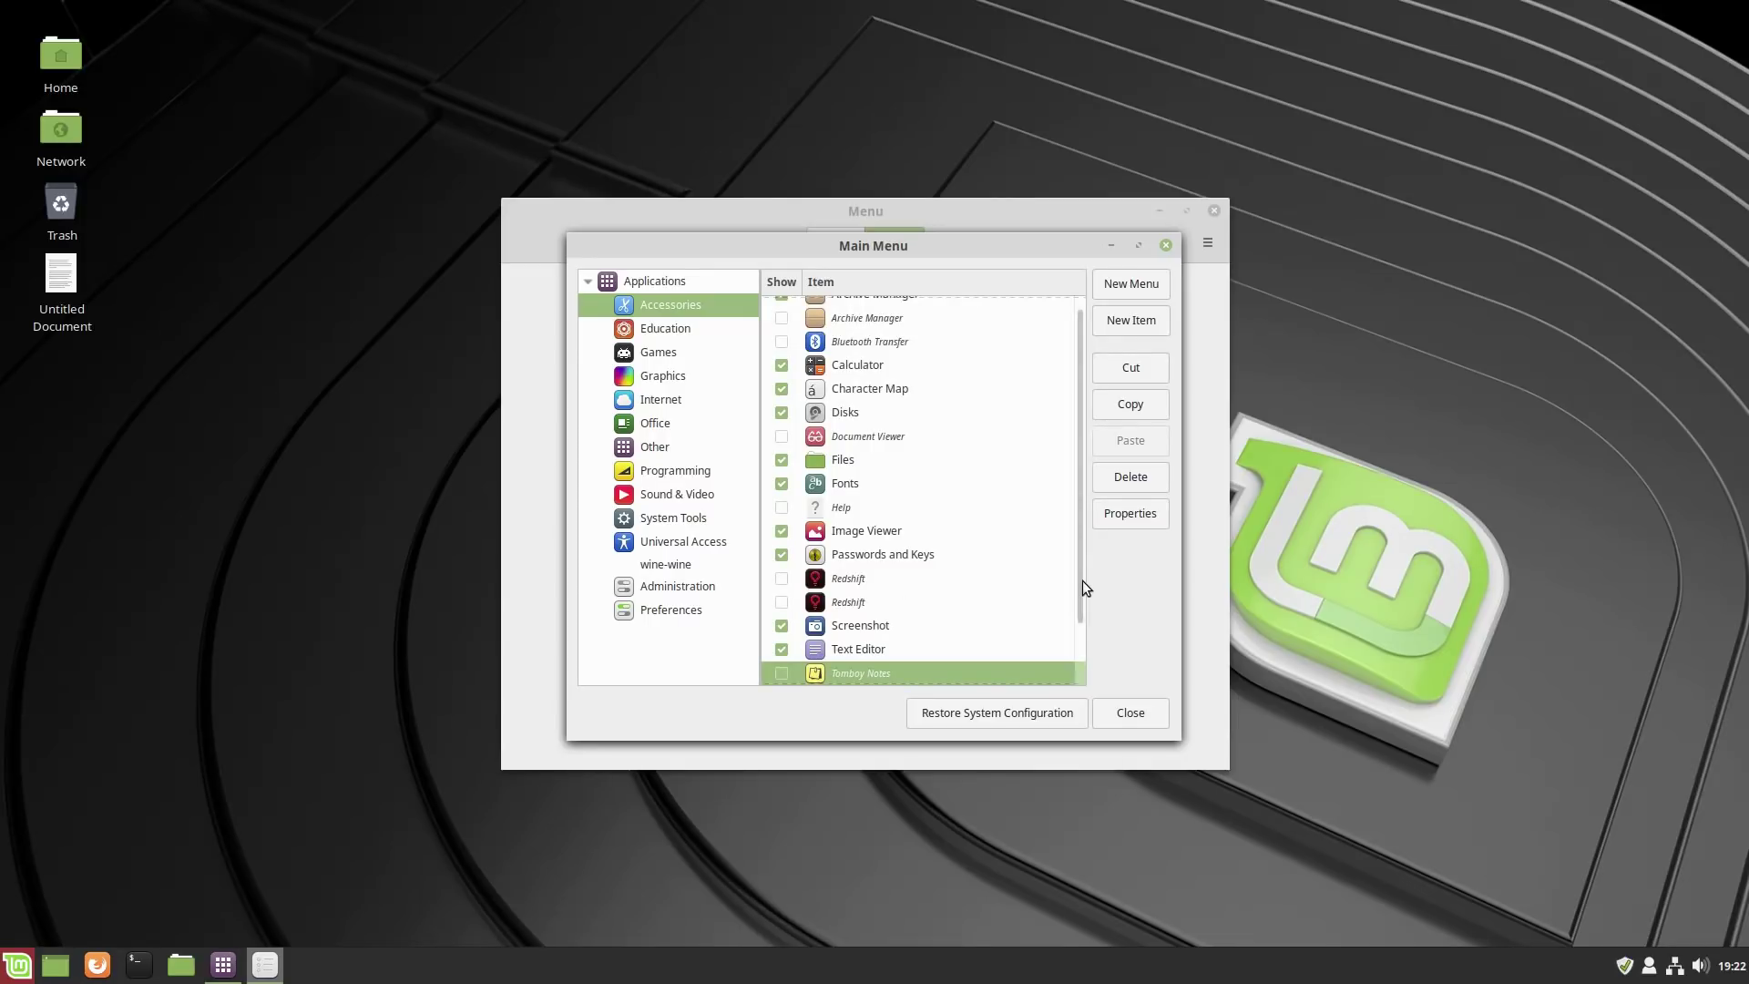
left_click_drag(1081, 581, 1079, 670)
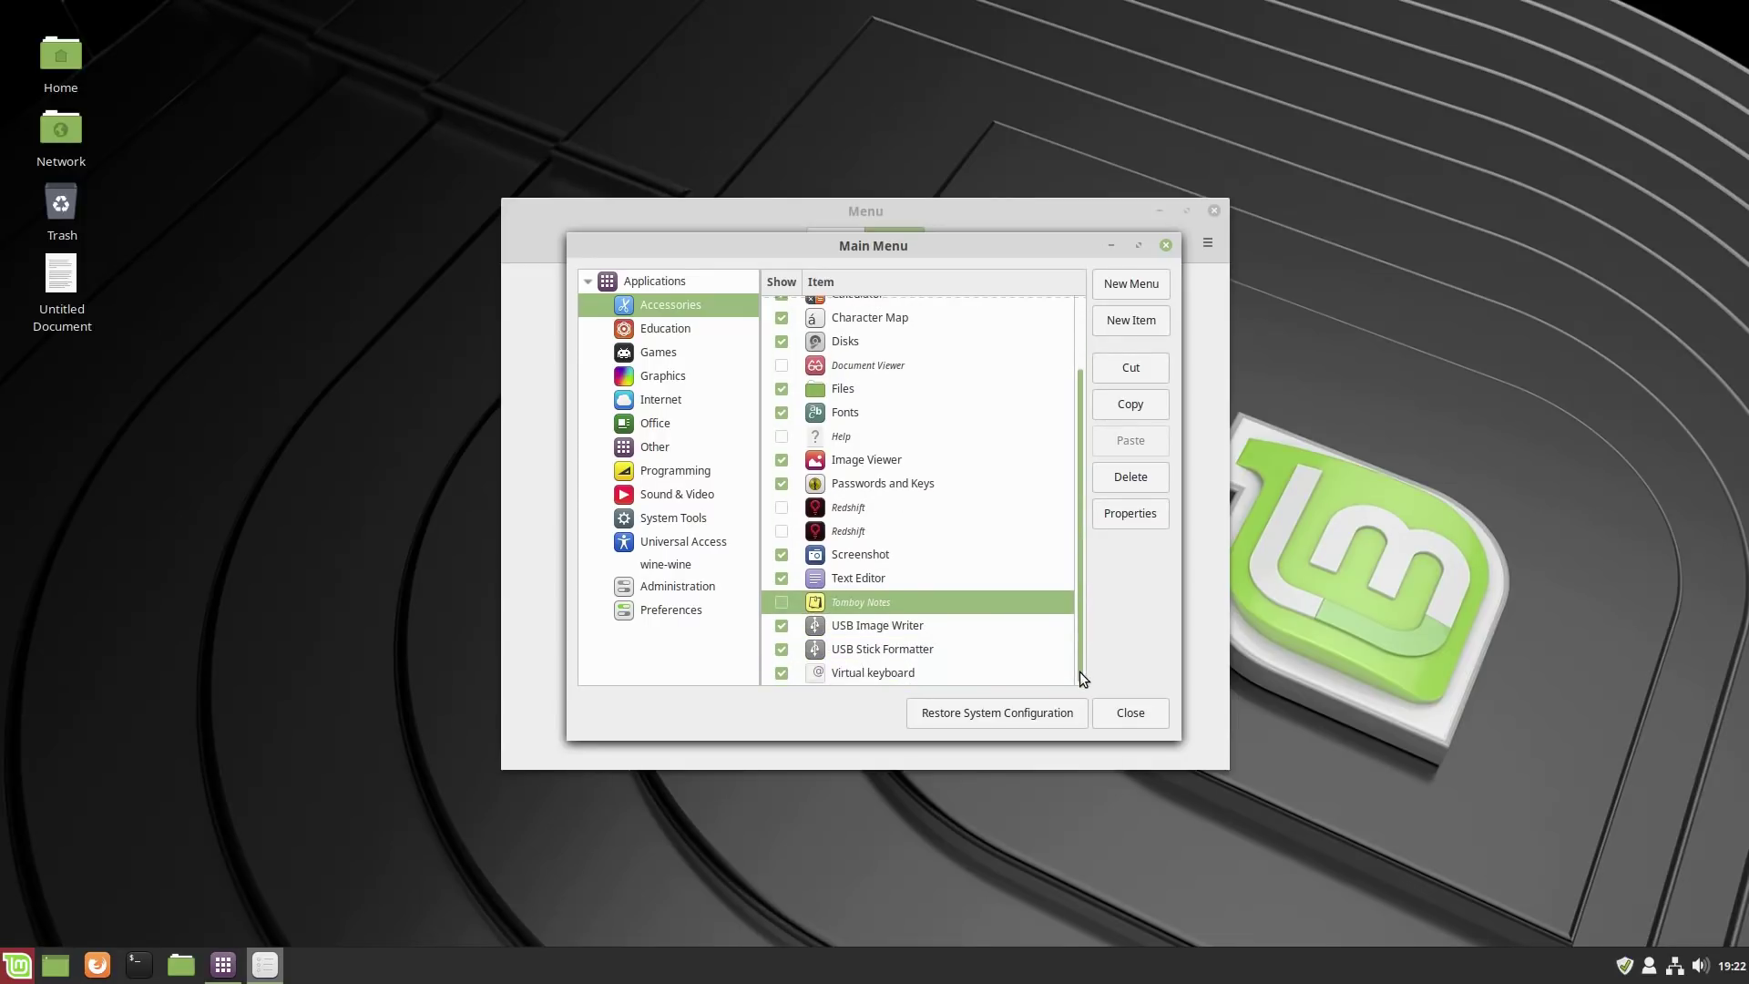
left_click(780, 555)
left_click_drag(1080, 582, 1096, 704)
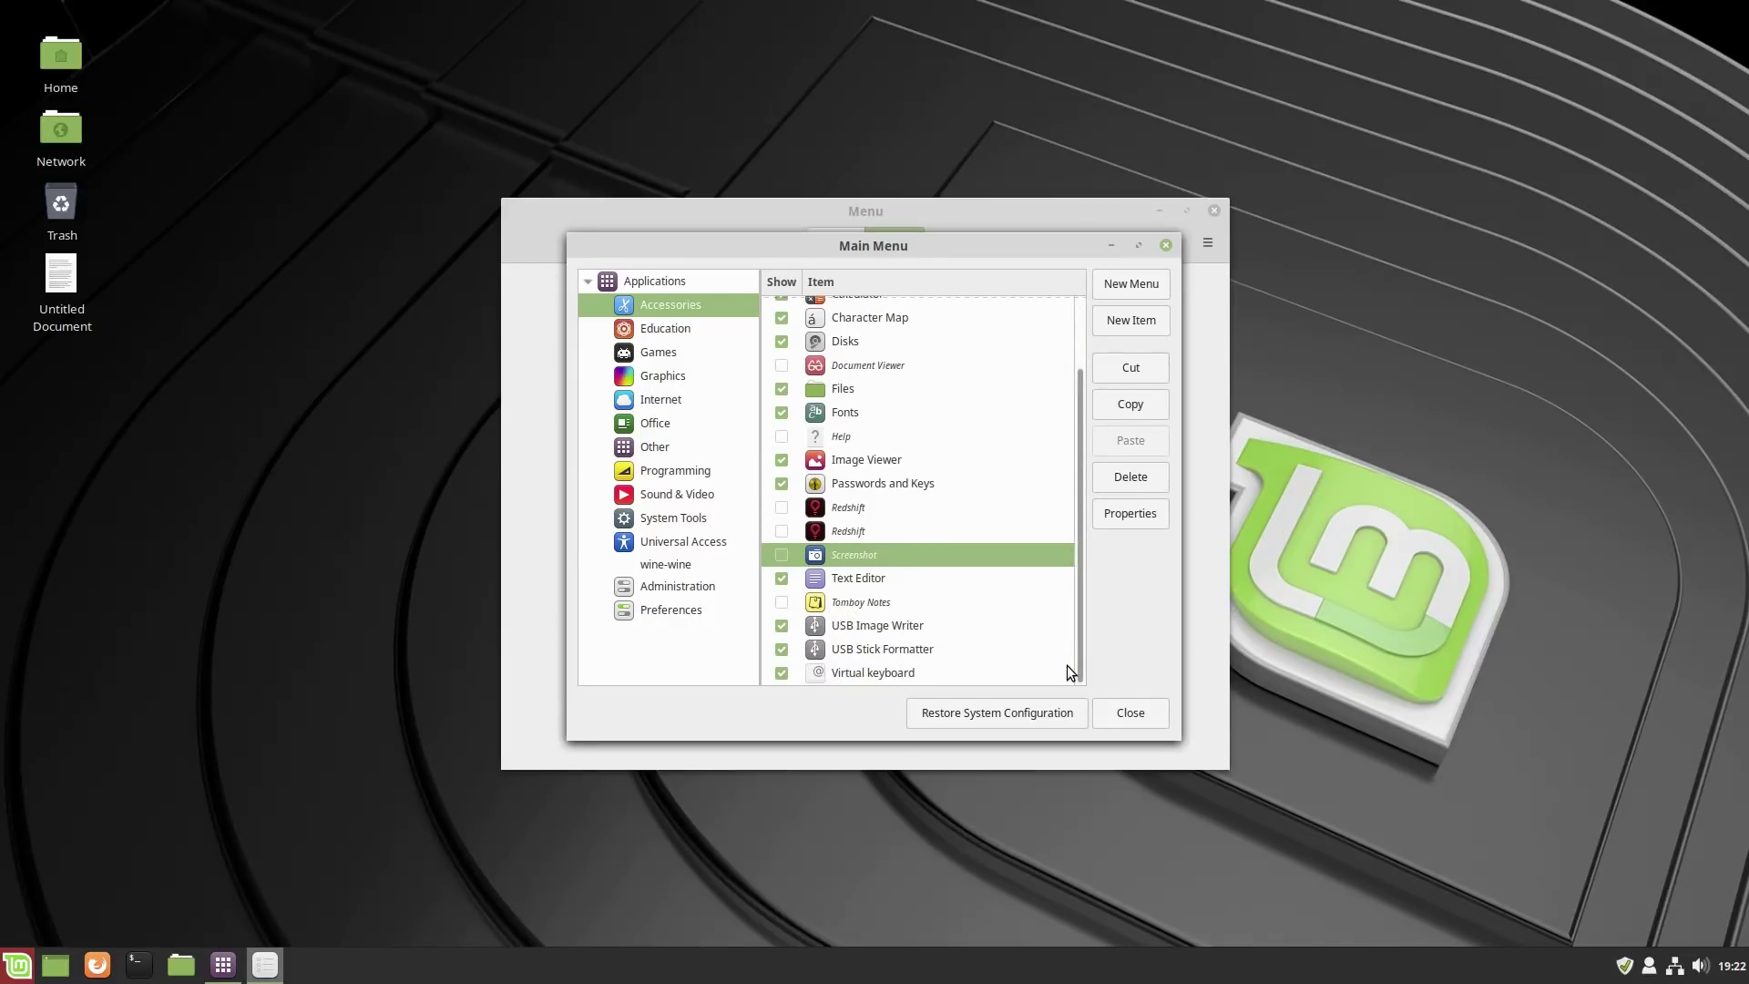
left_click(779, 673)
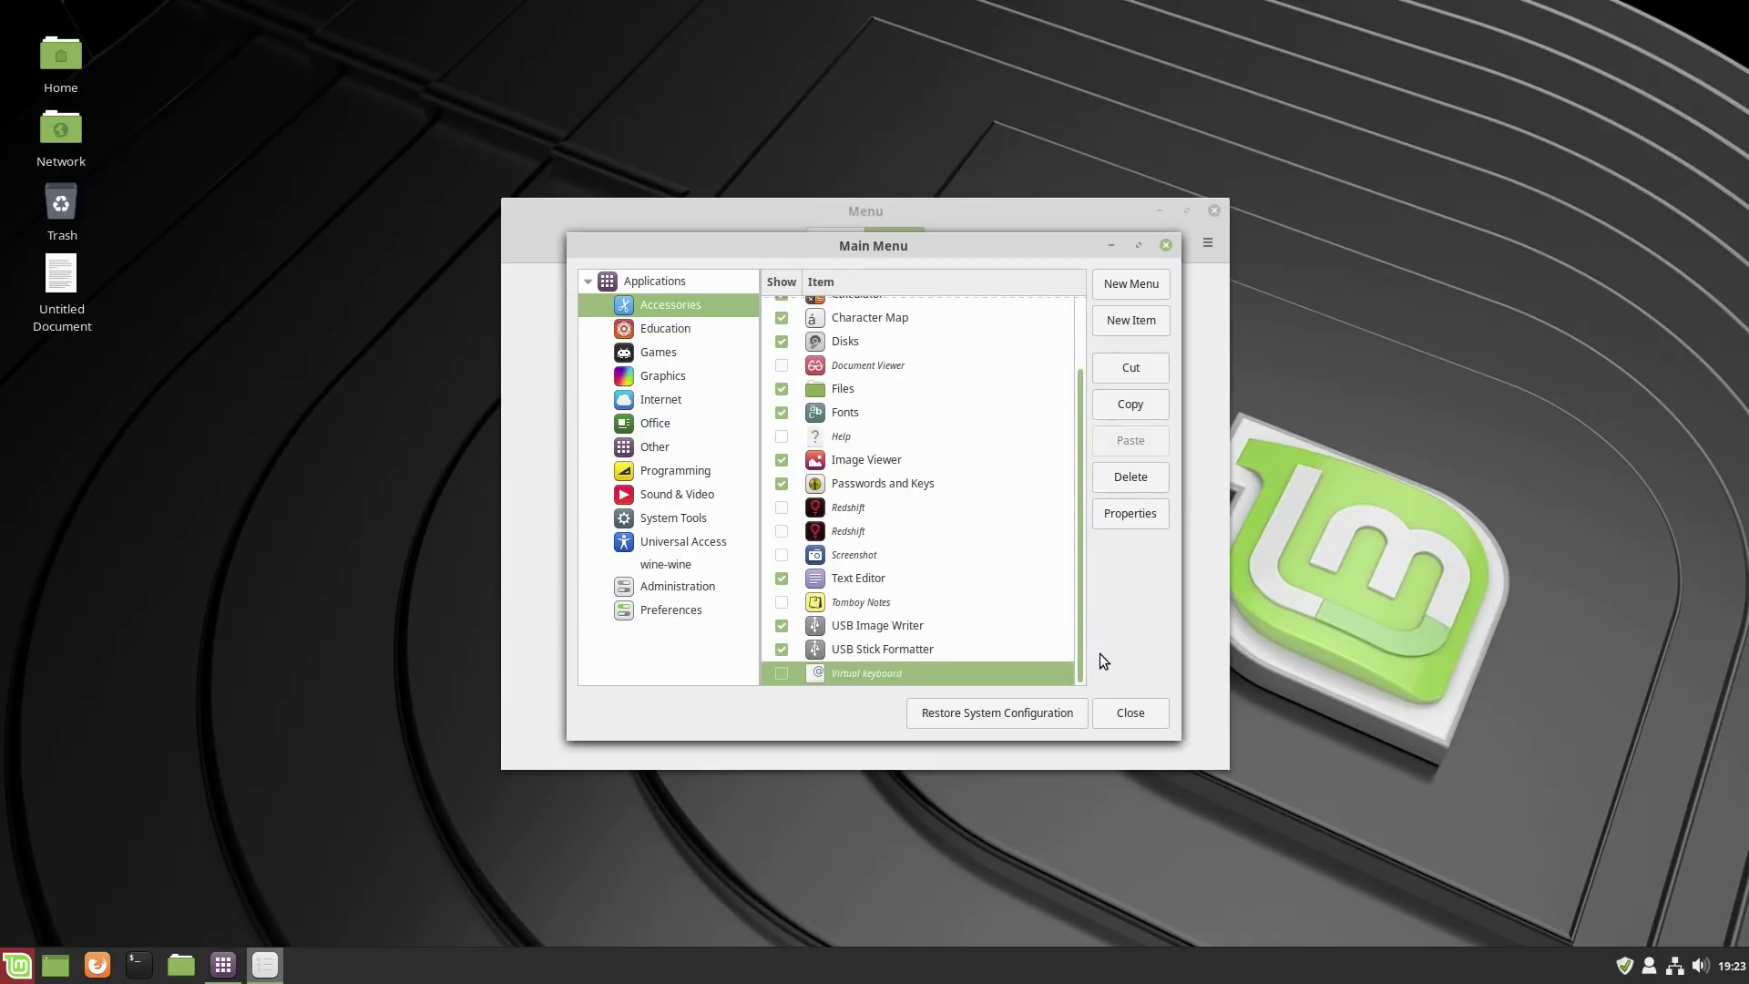
left_click(674, 328)
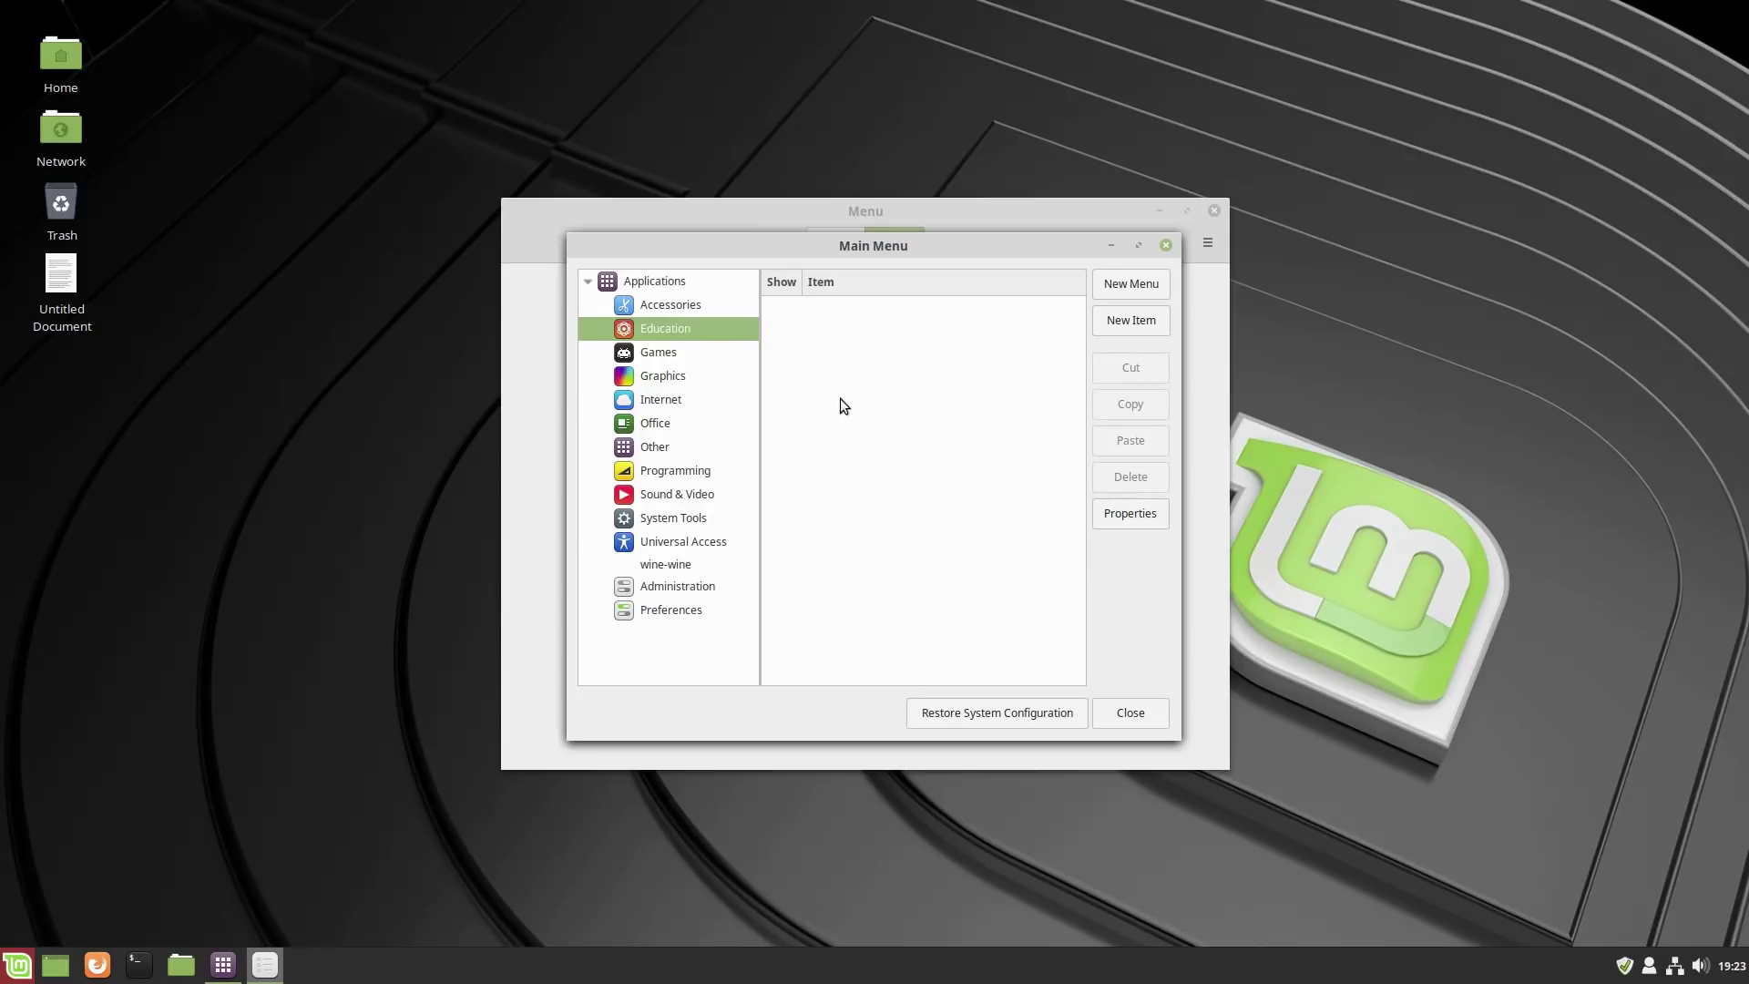
Hide GIMP 2.8 and Pix Image Viewer in Graphics and the generic LibreOffice entry in Office.
left_click(655, 353)
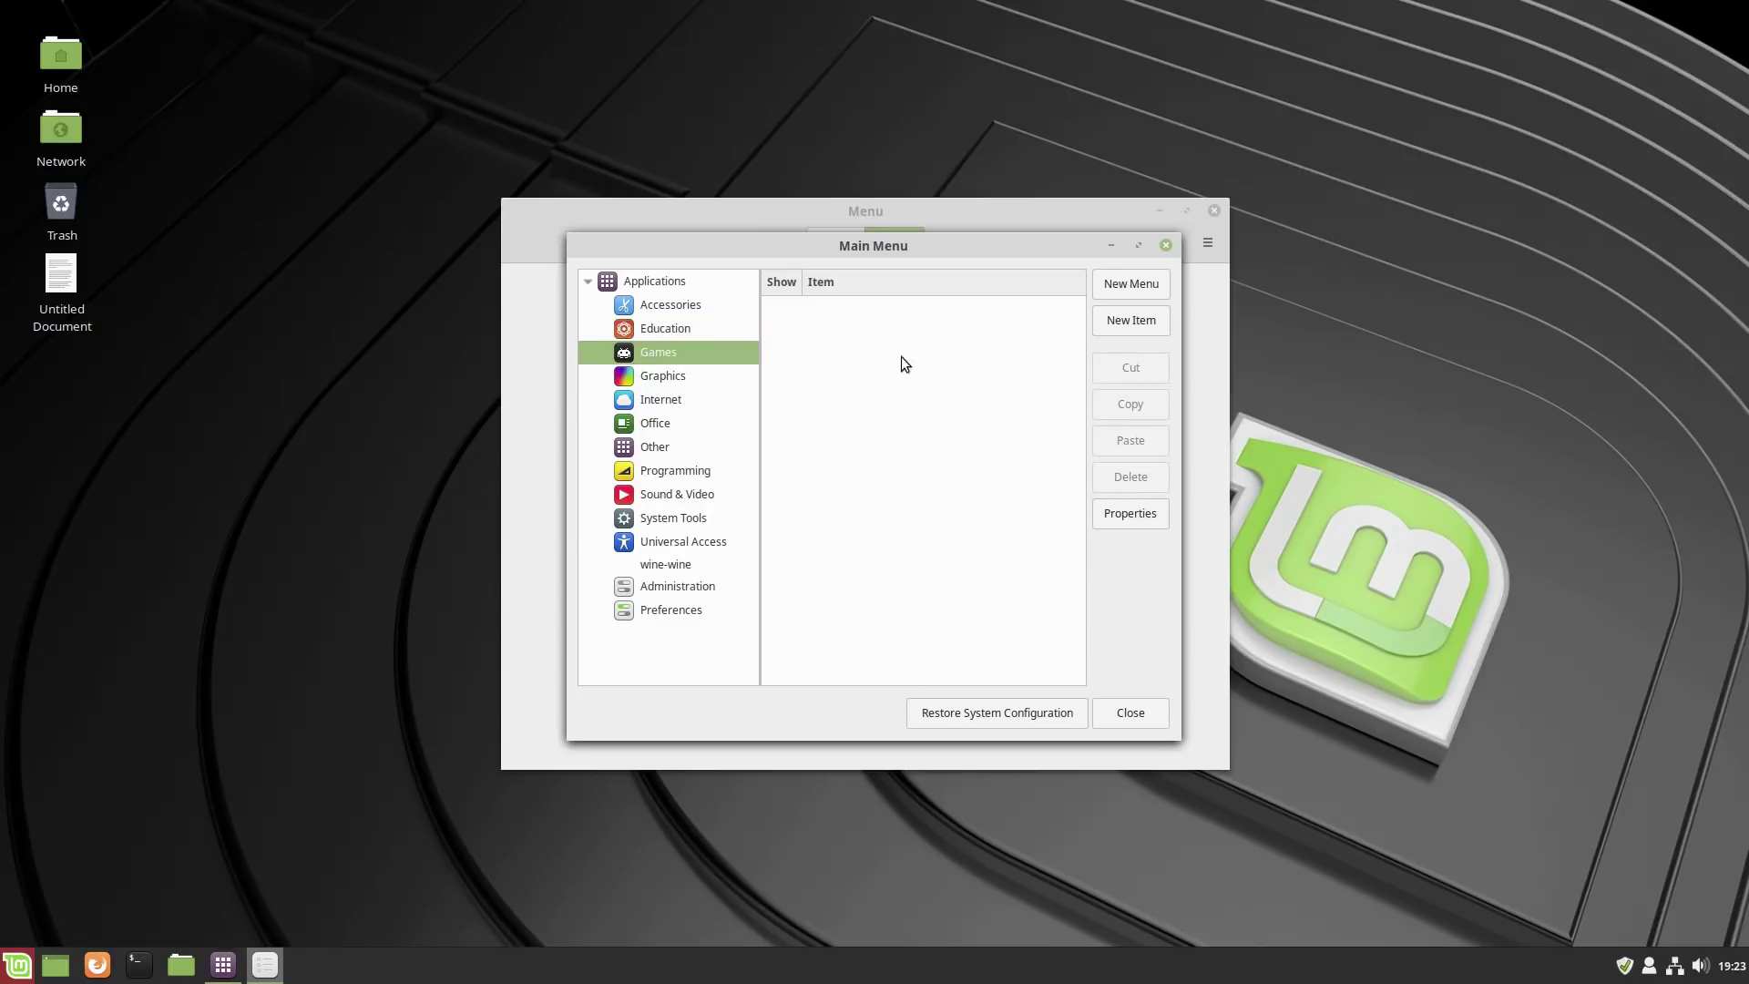
left_click(672, 380)
left_click(780, 331)
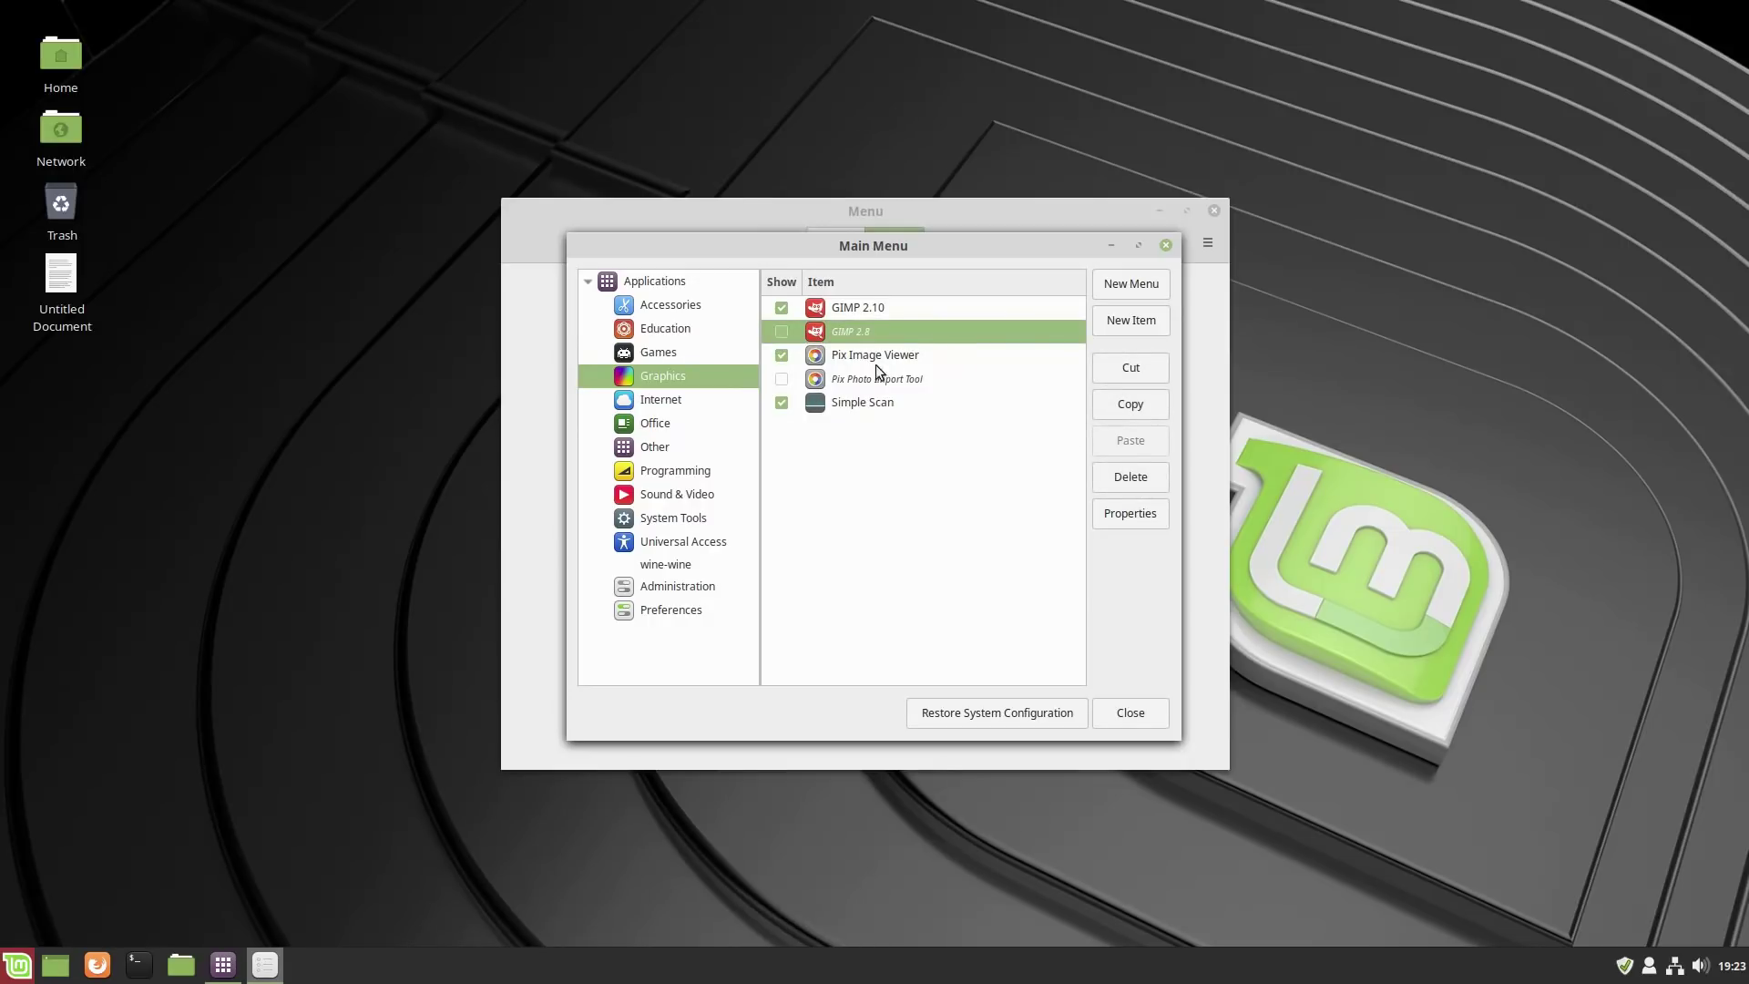
left_click(781, 356)
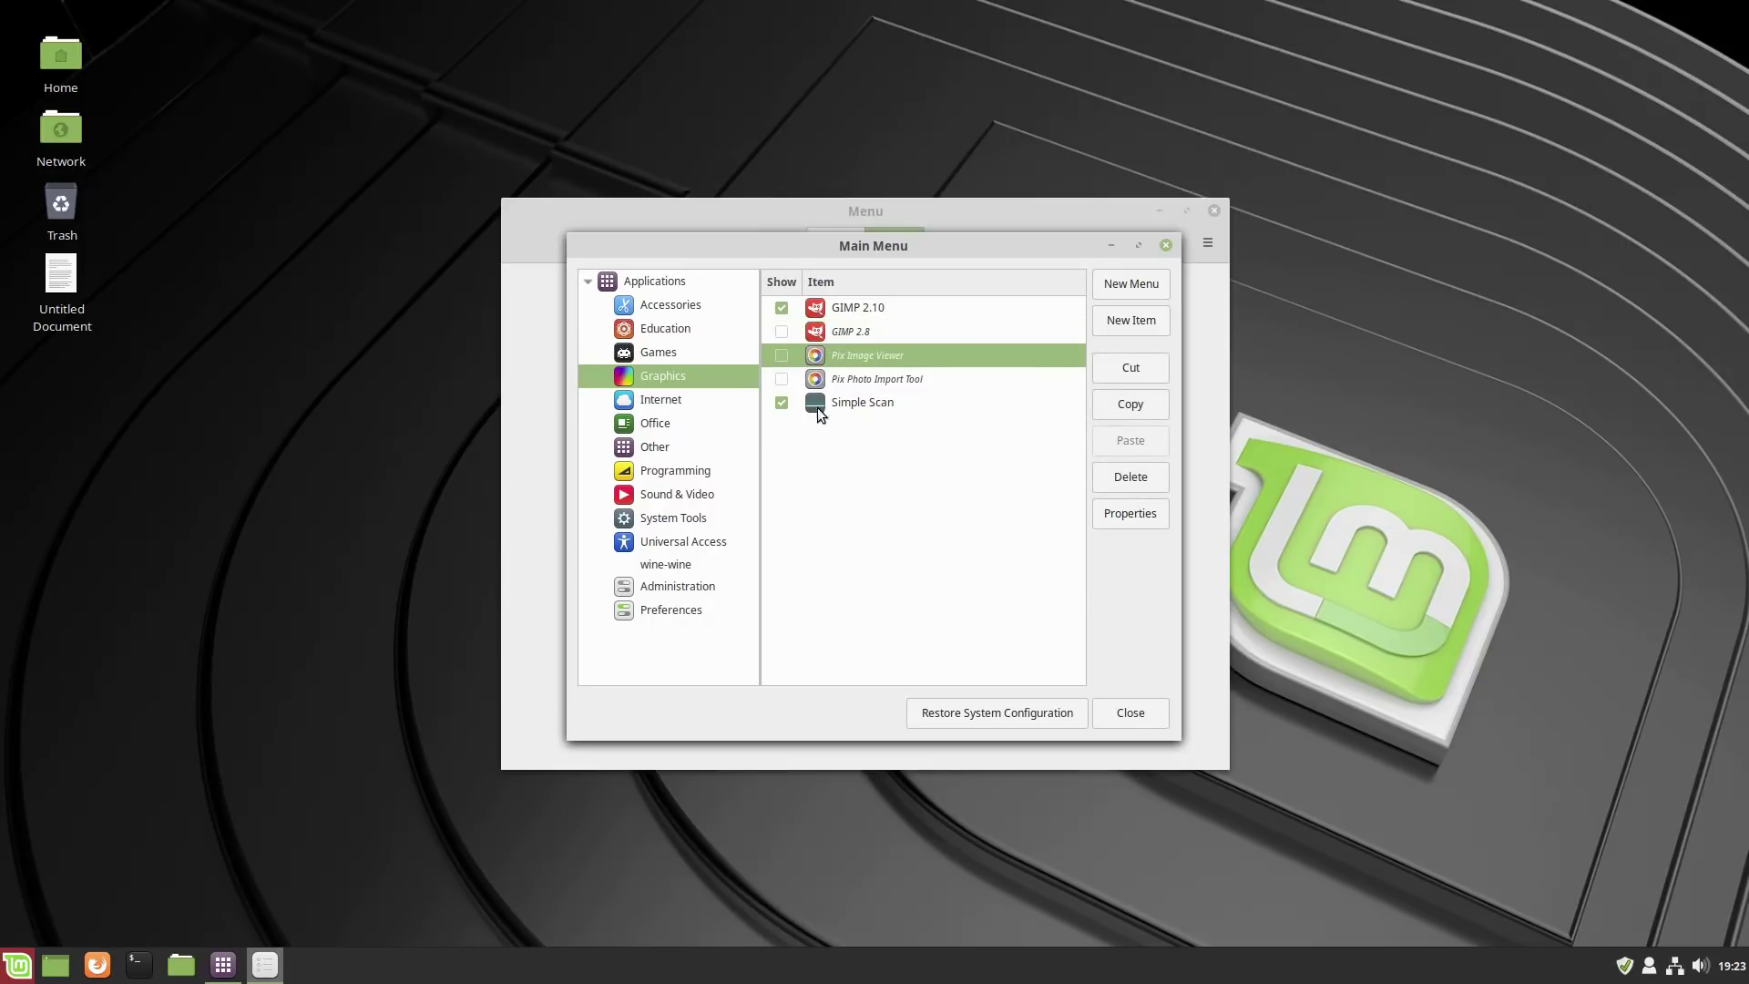
left_click(648, 402)
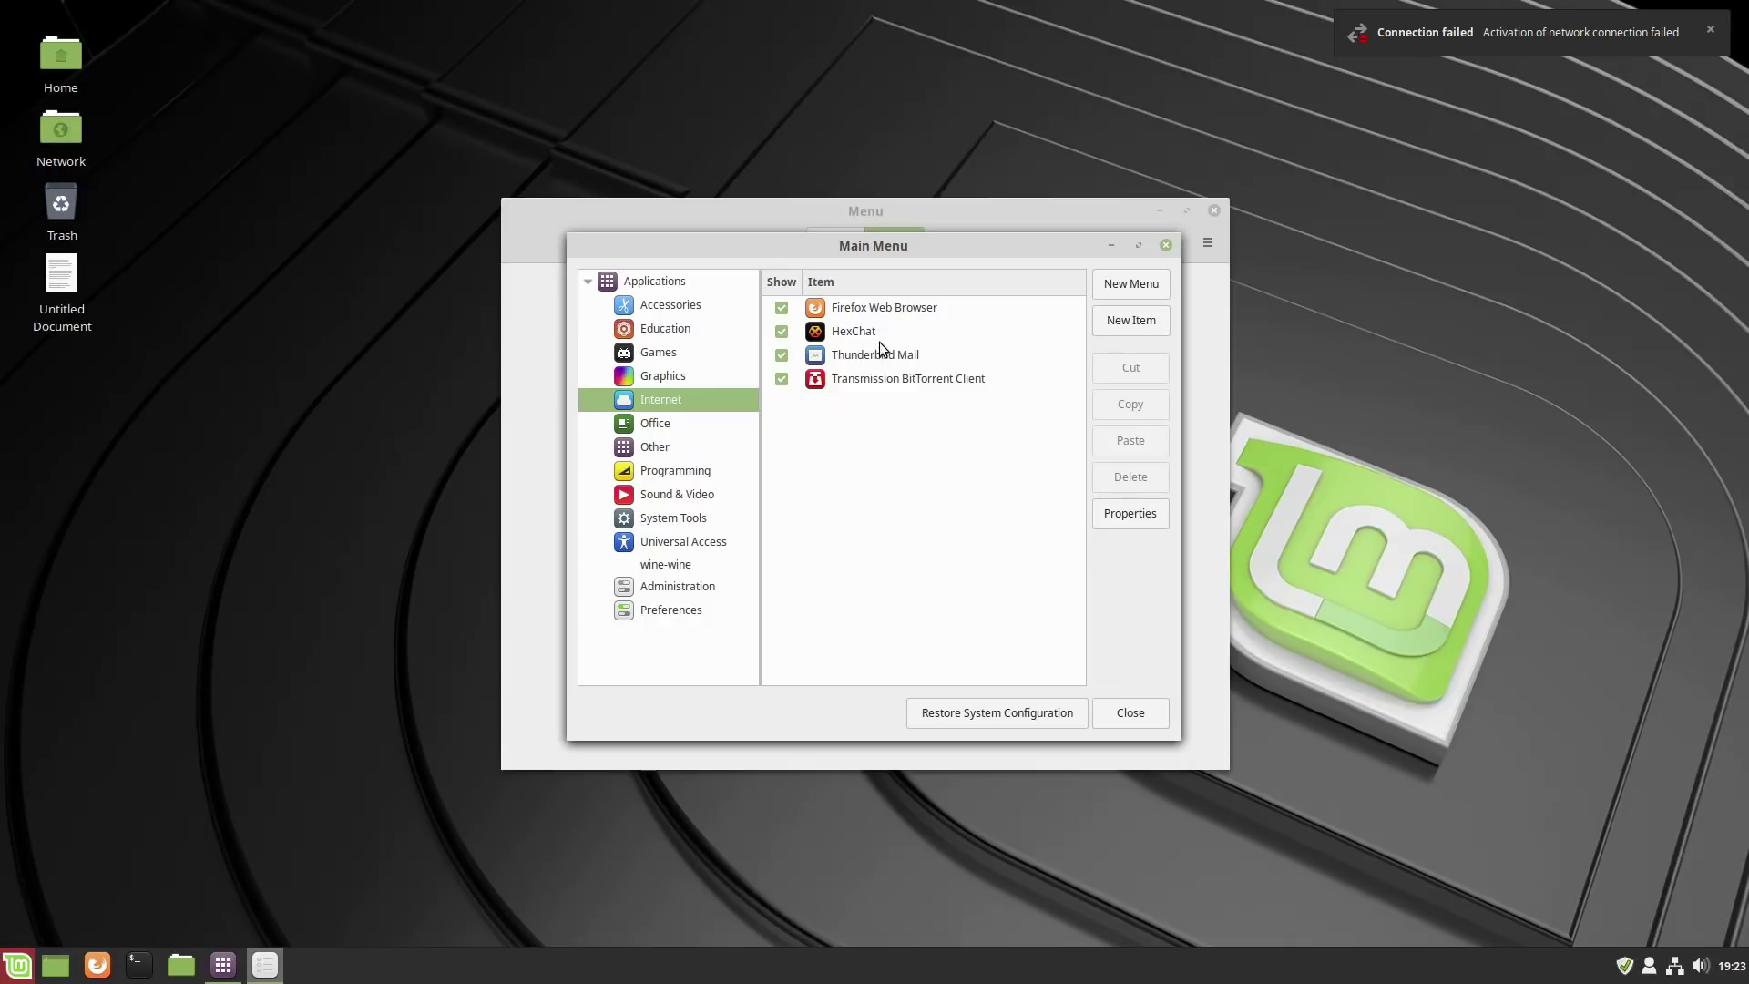
left_click(665, 423)
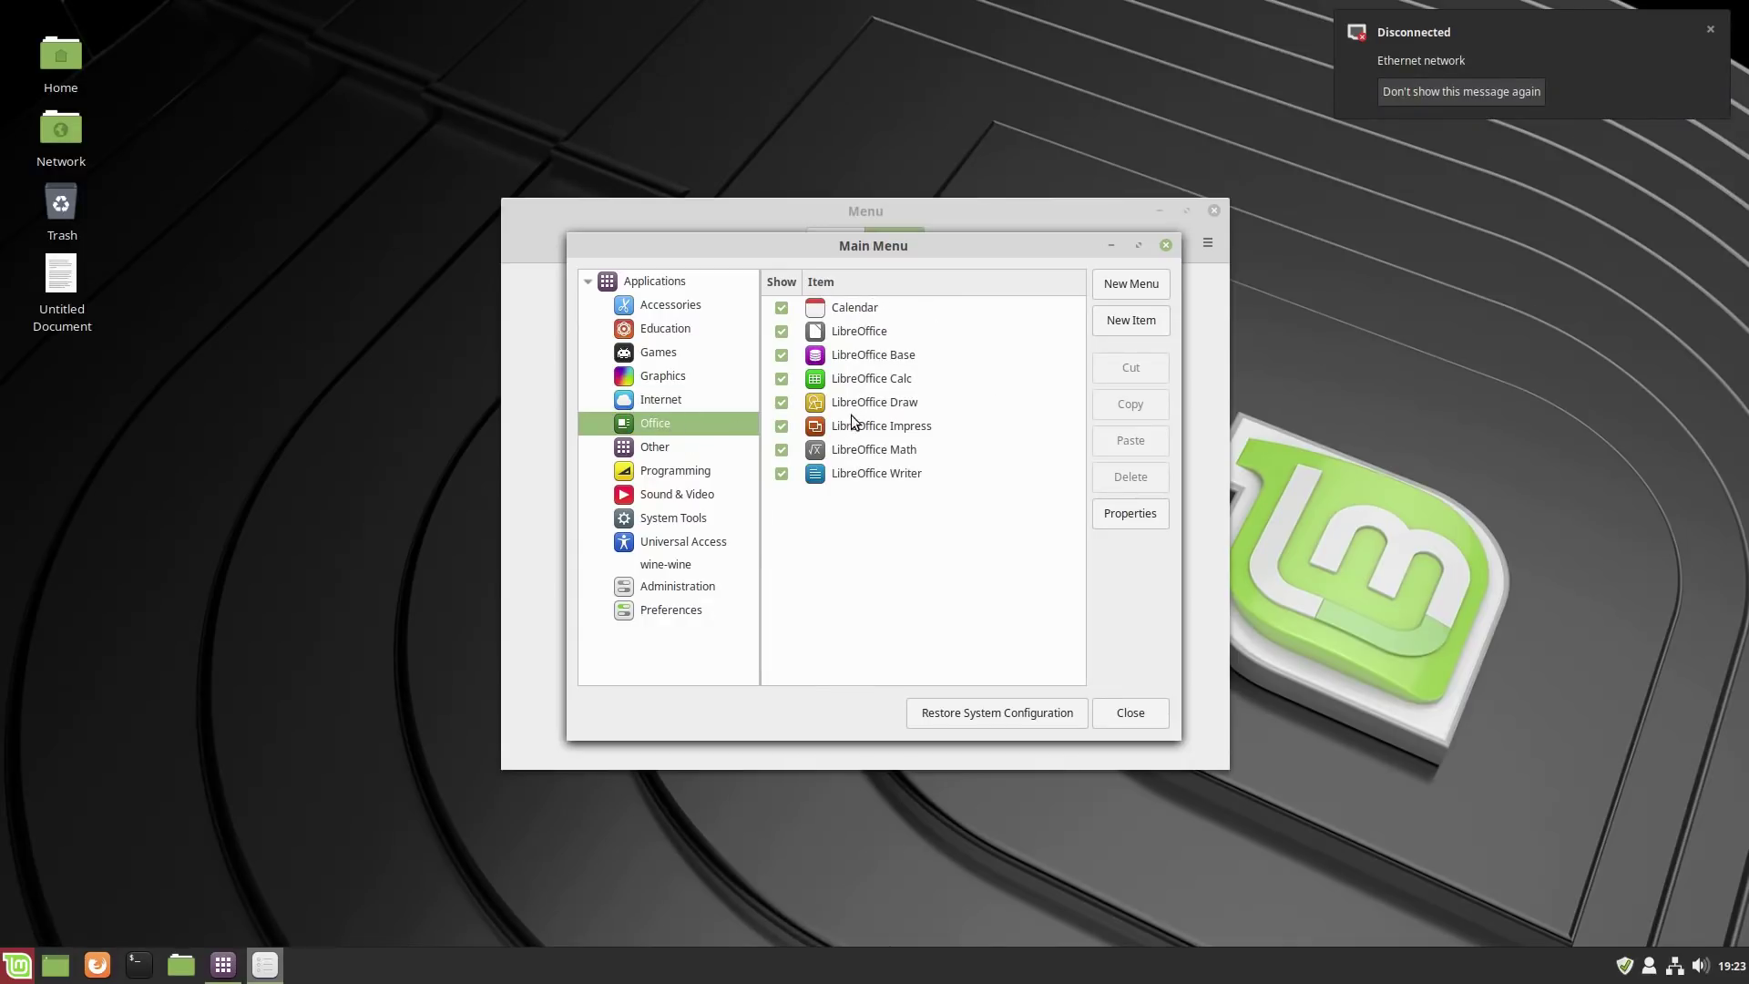
left_click(781, 332)
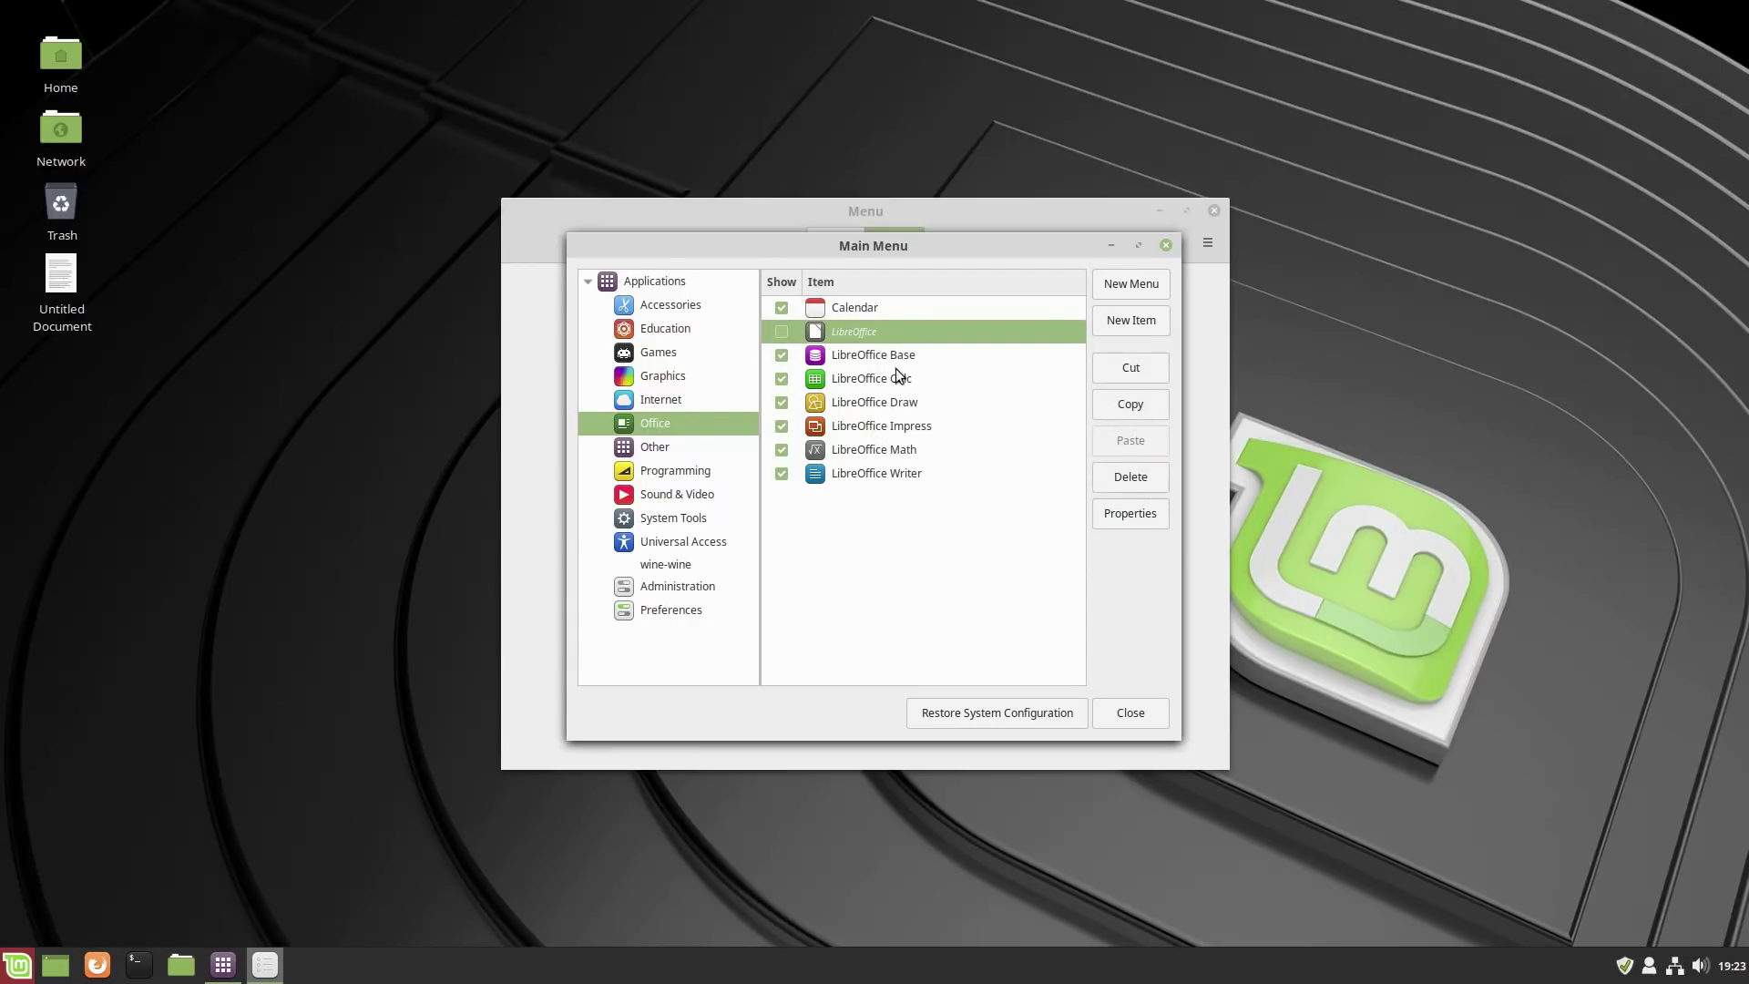
Browse the categories from Other through Preferences, then close the menu editor.
left_click(653, 451)
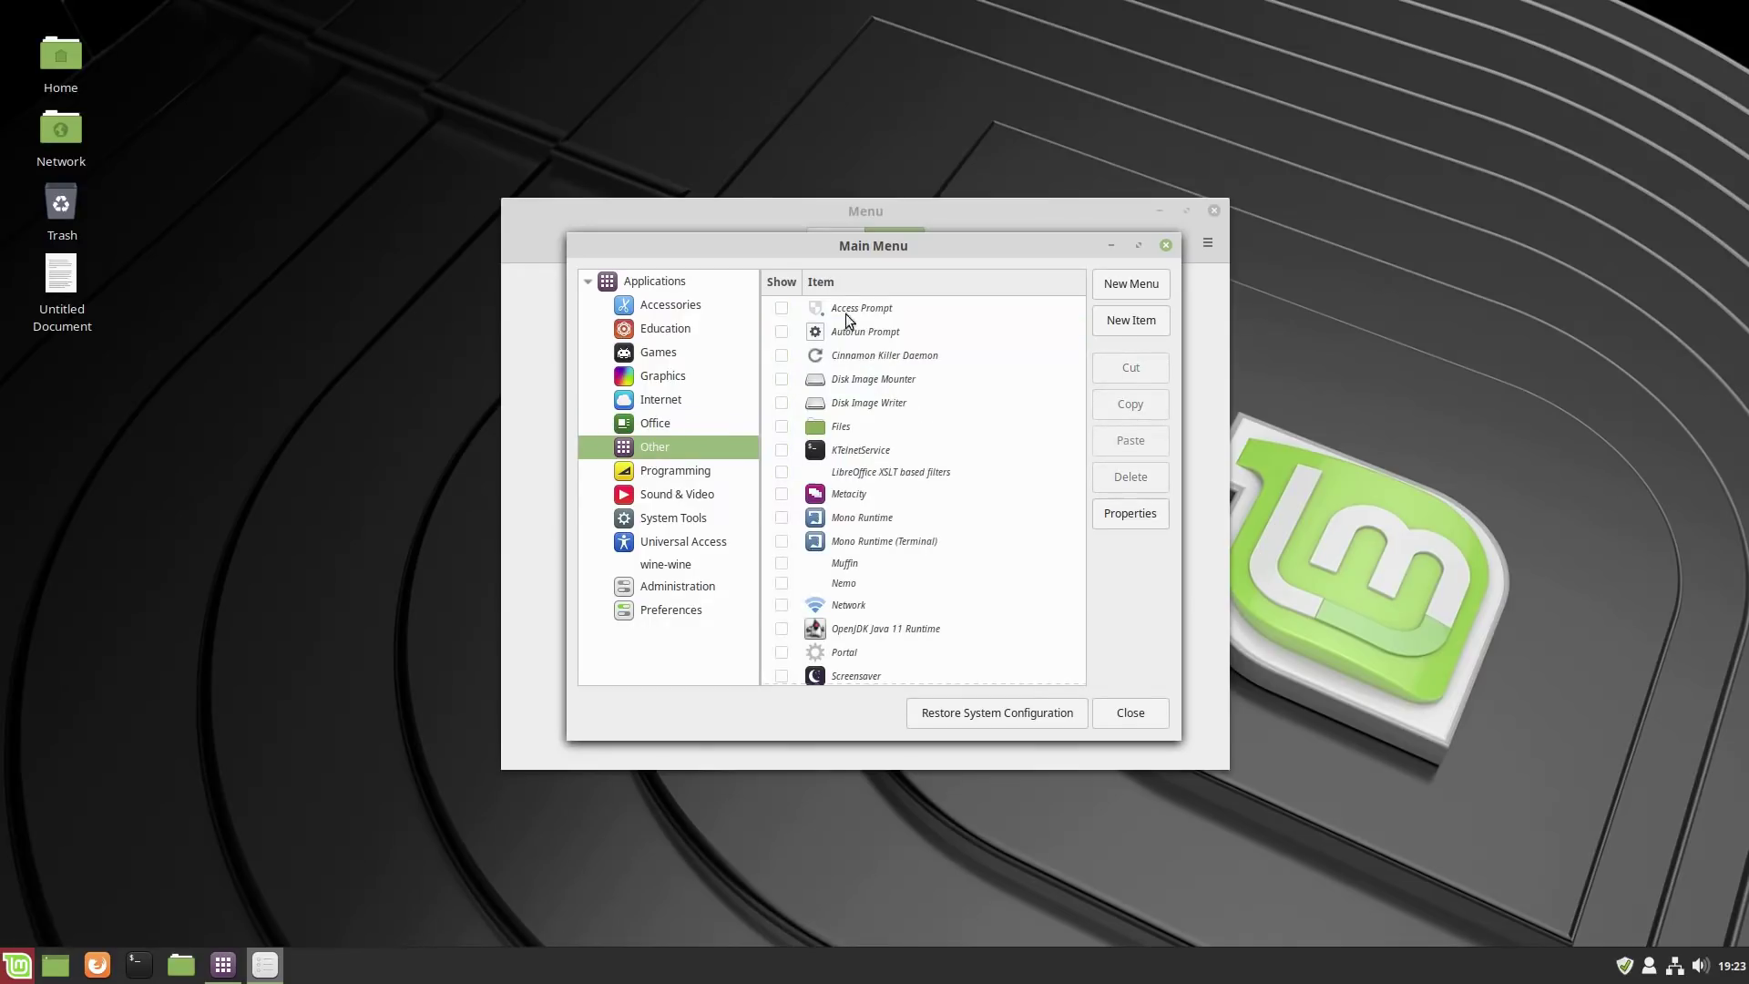
scroll(912, 457, "down", 3)
scroll(959, 517, "up", 2)
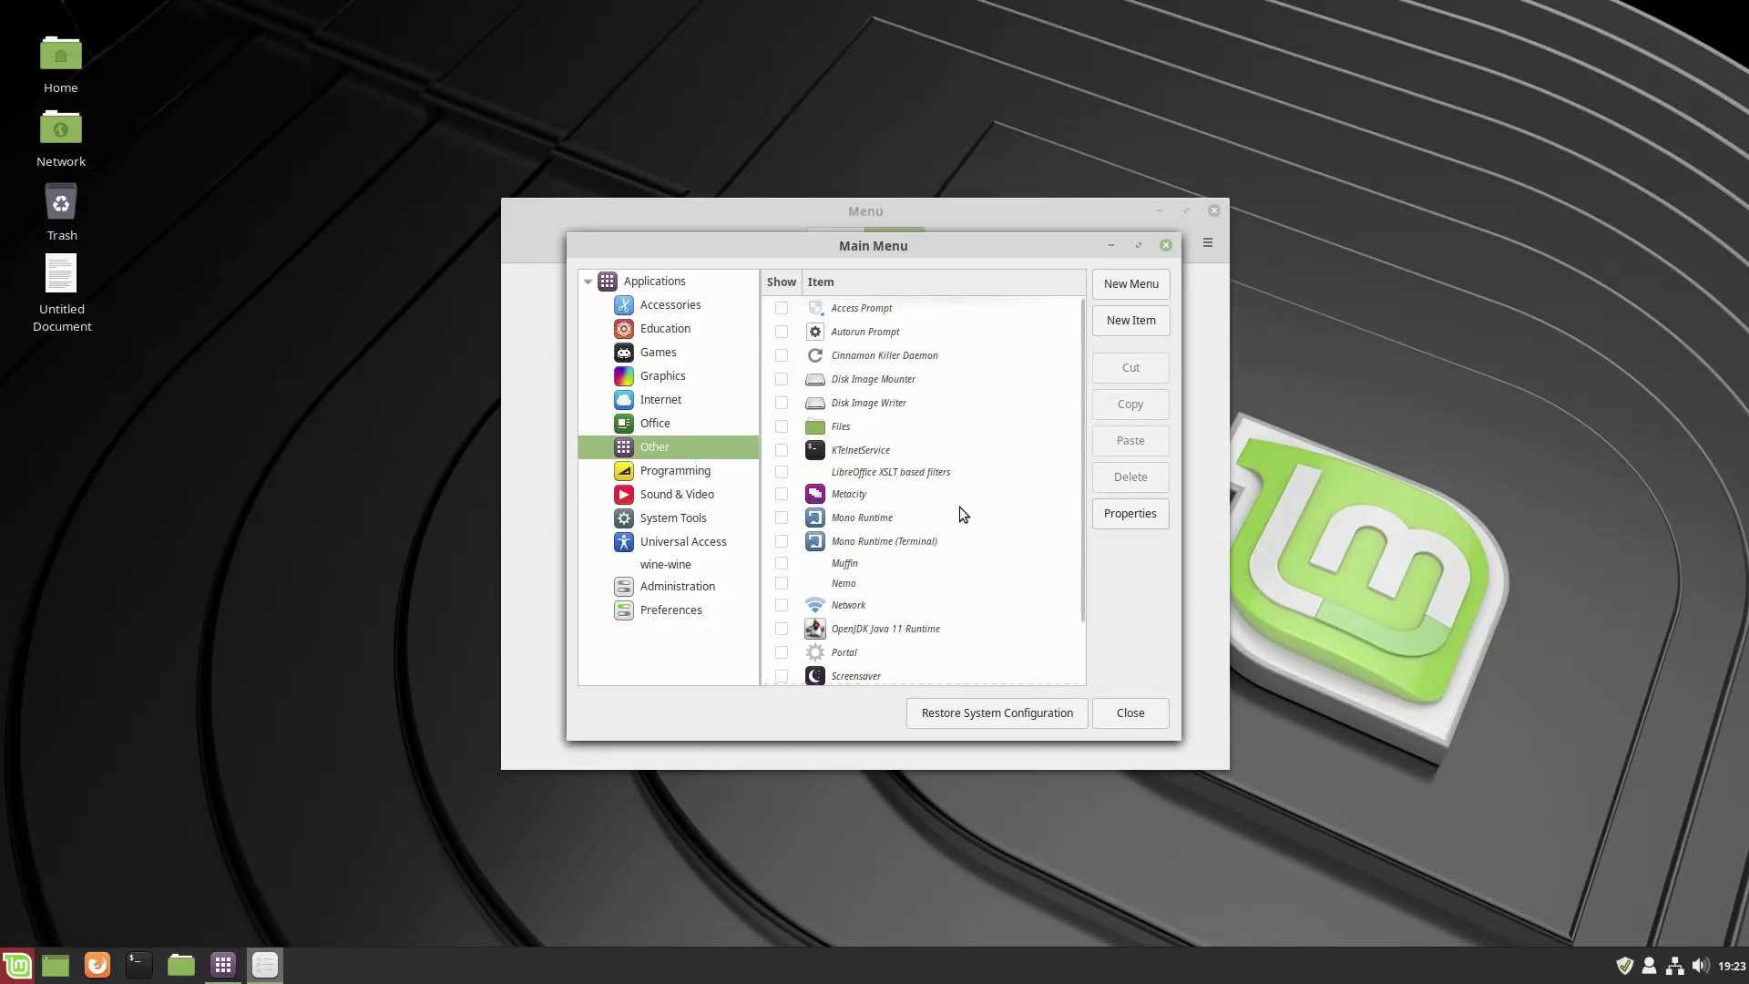
left_click(703, 475)
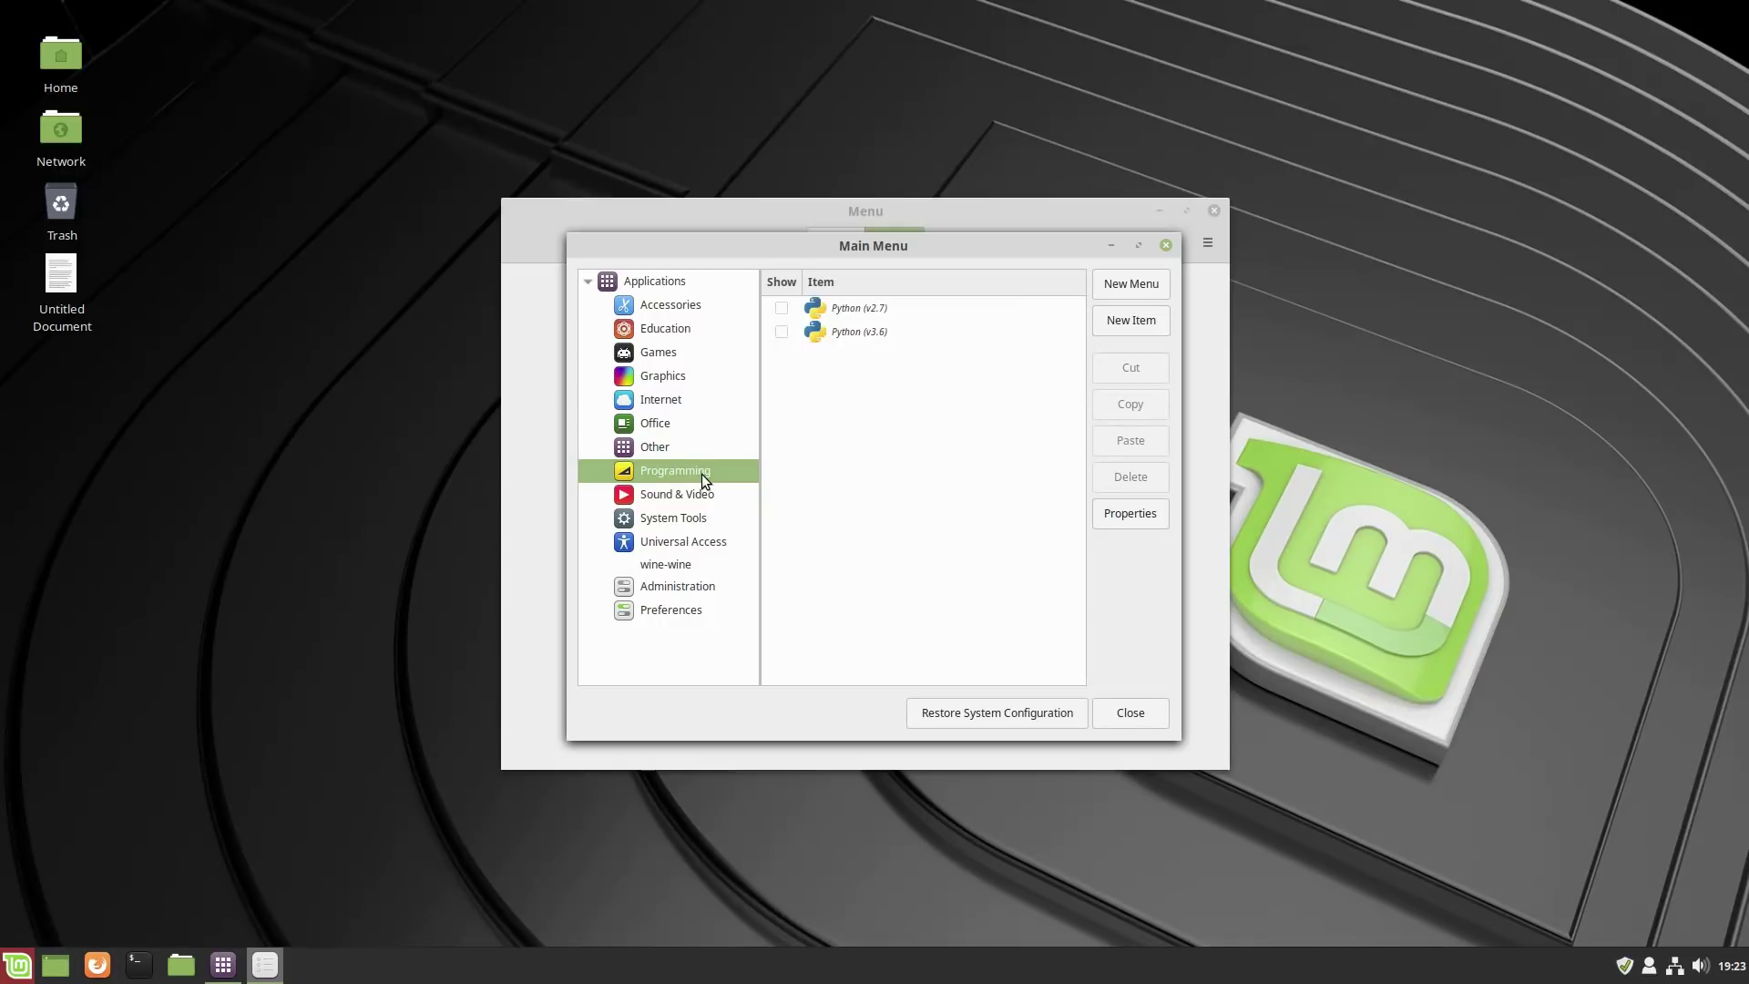
left_click(659, 493)
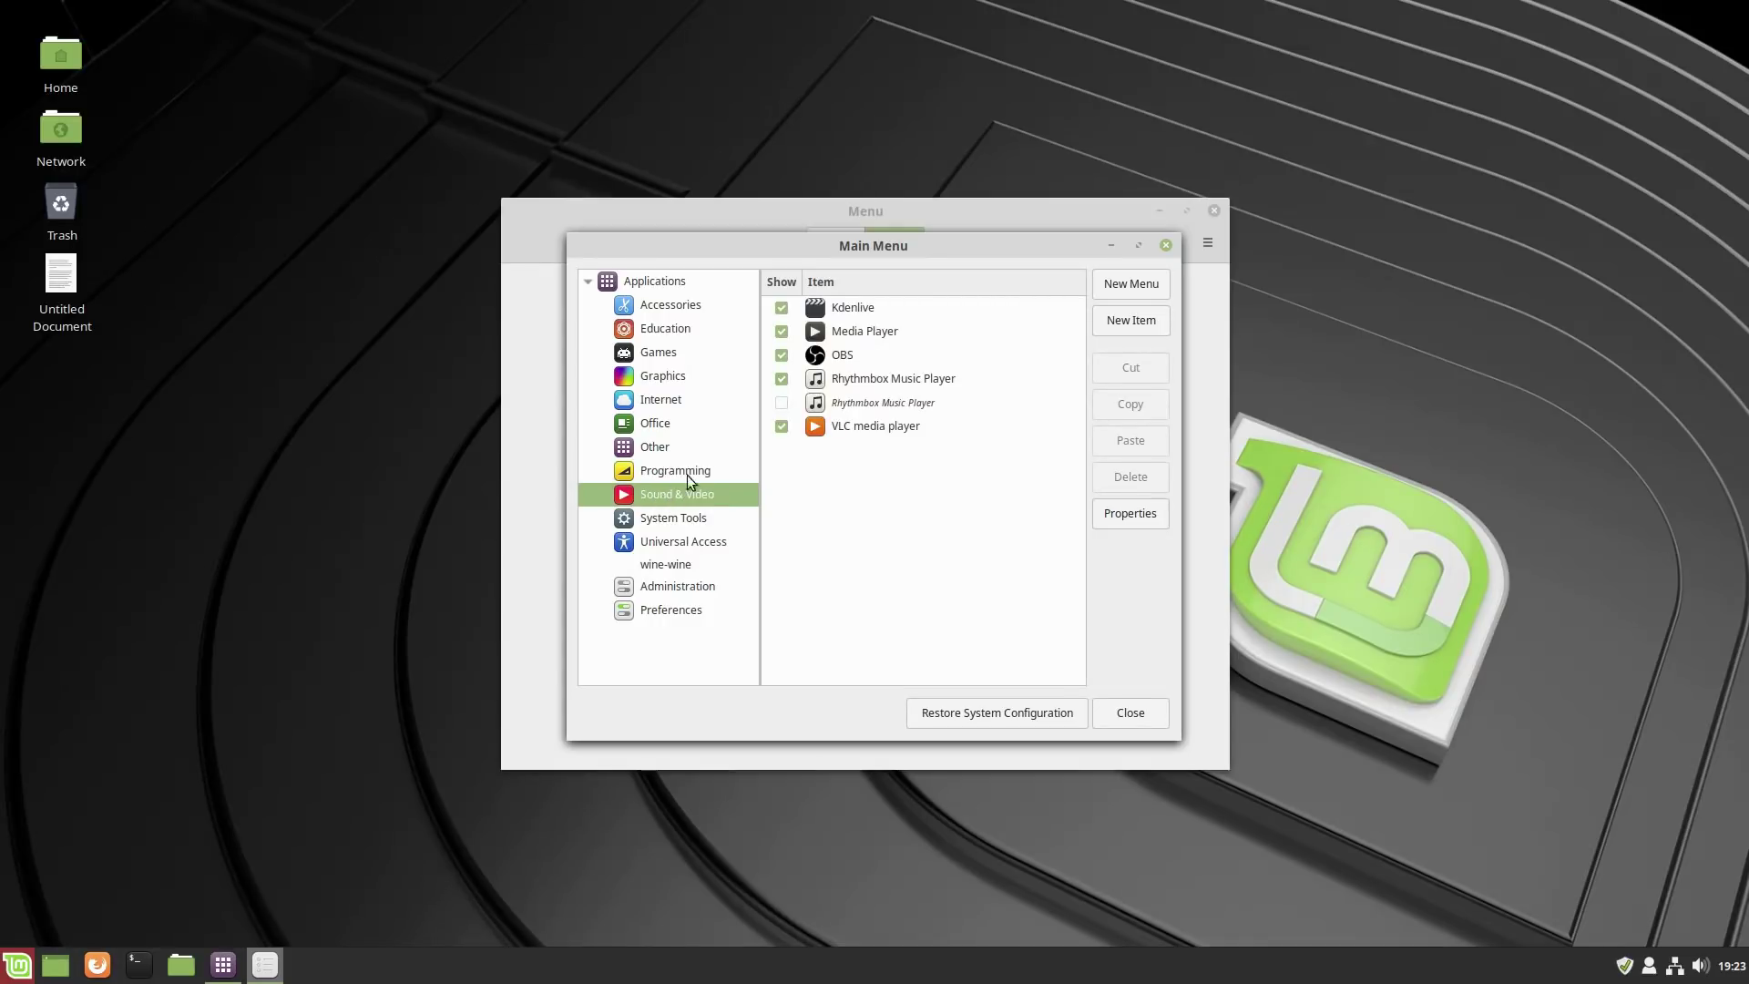
left_click(674, 521)
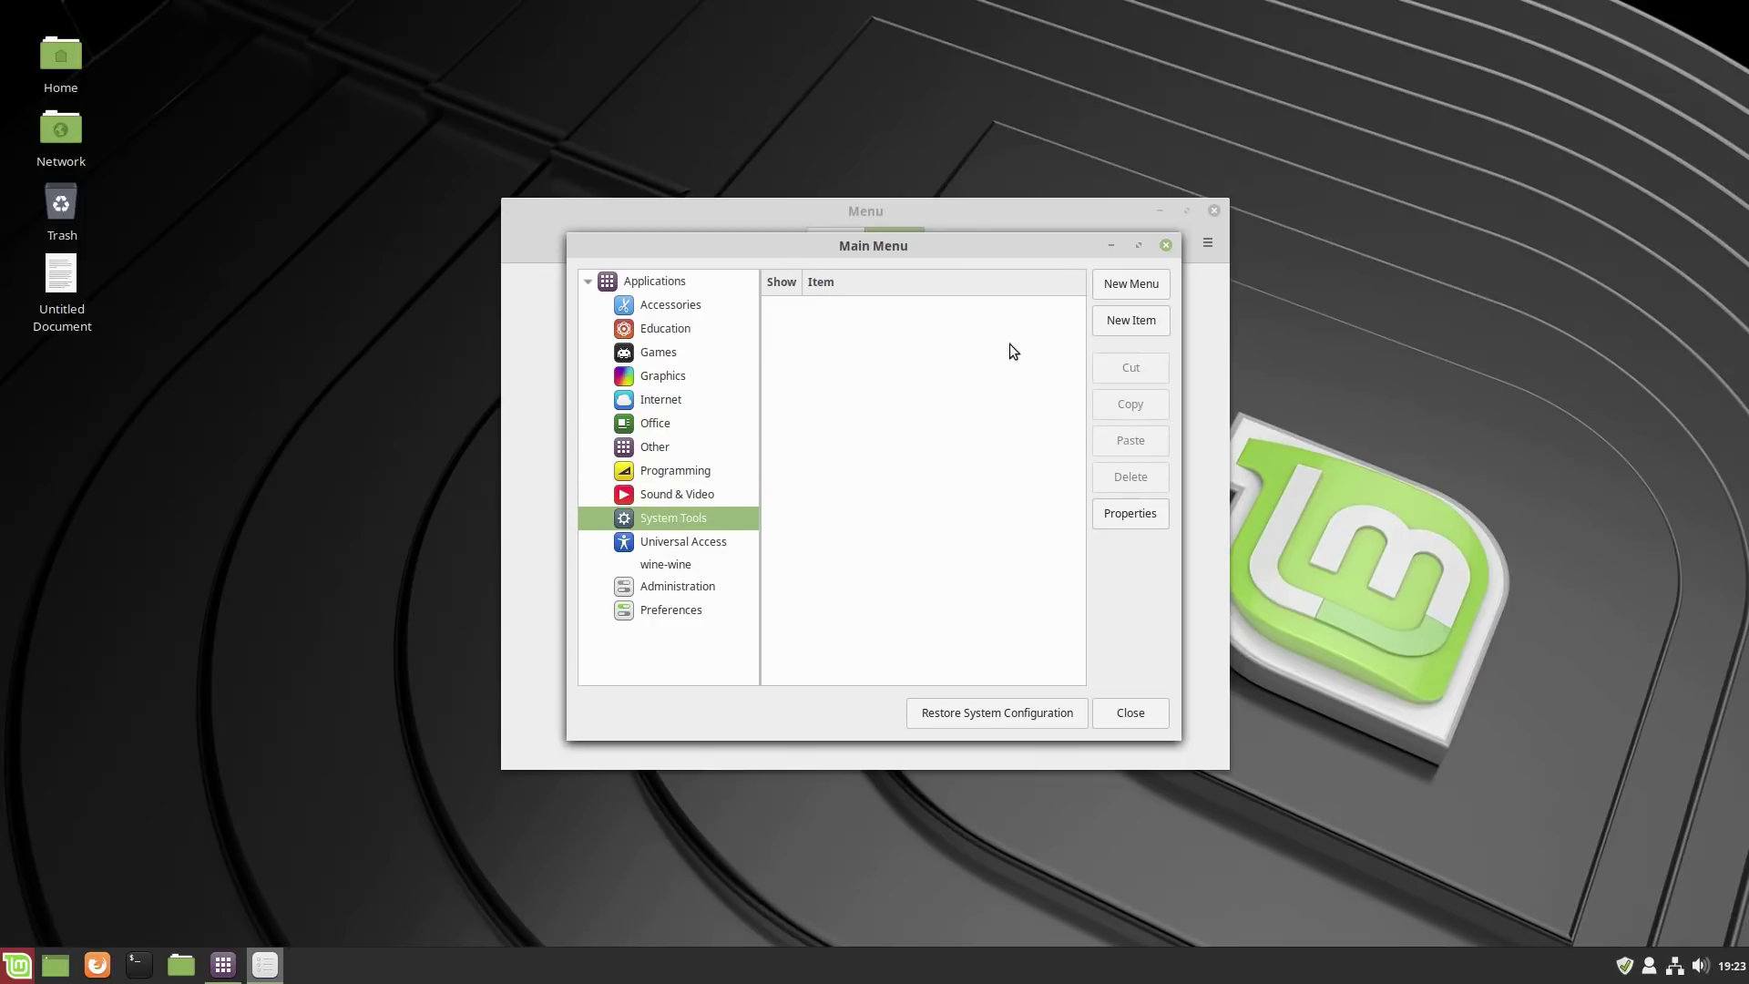
left_click(666, 544)
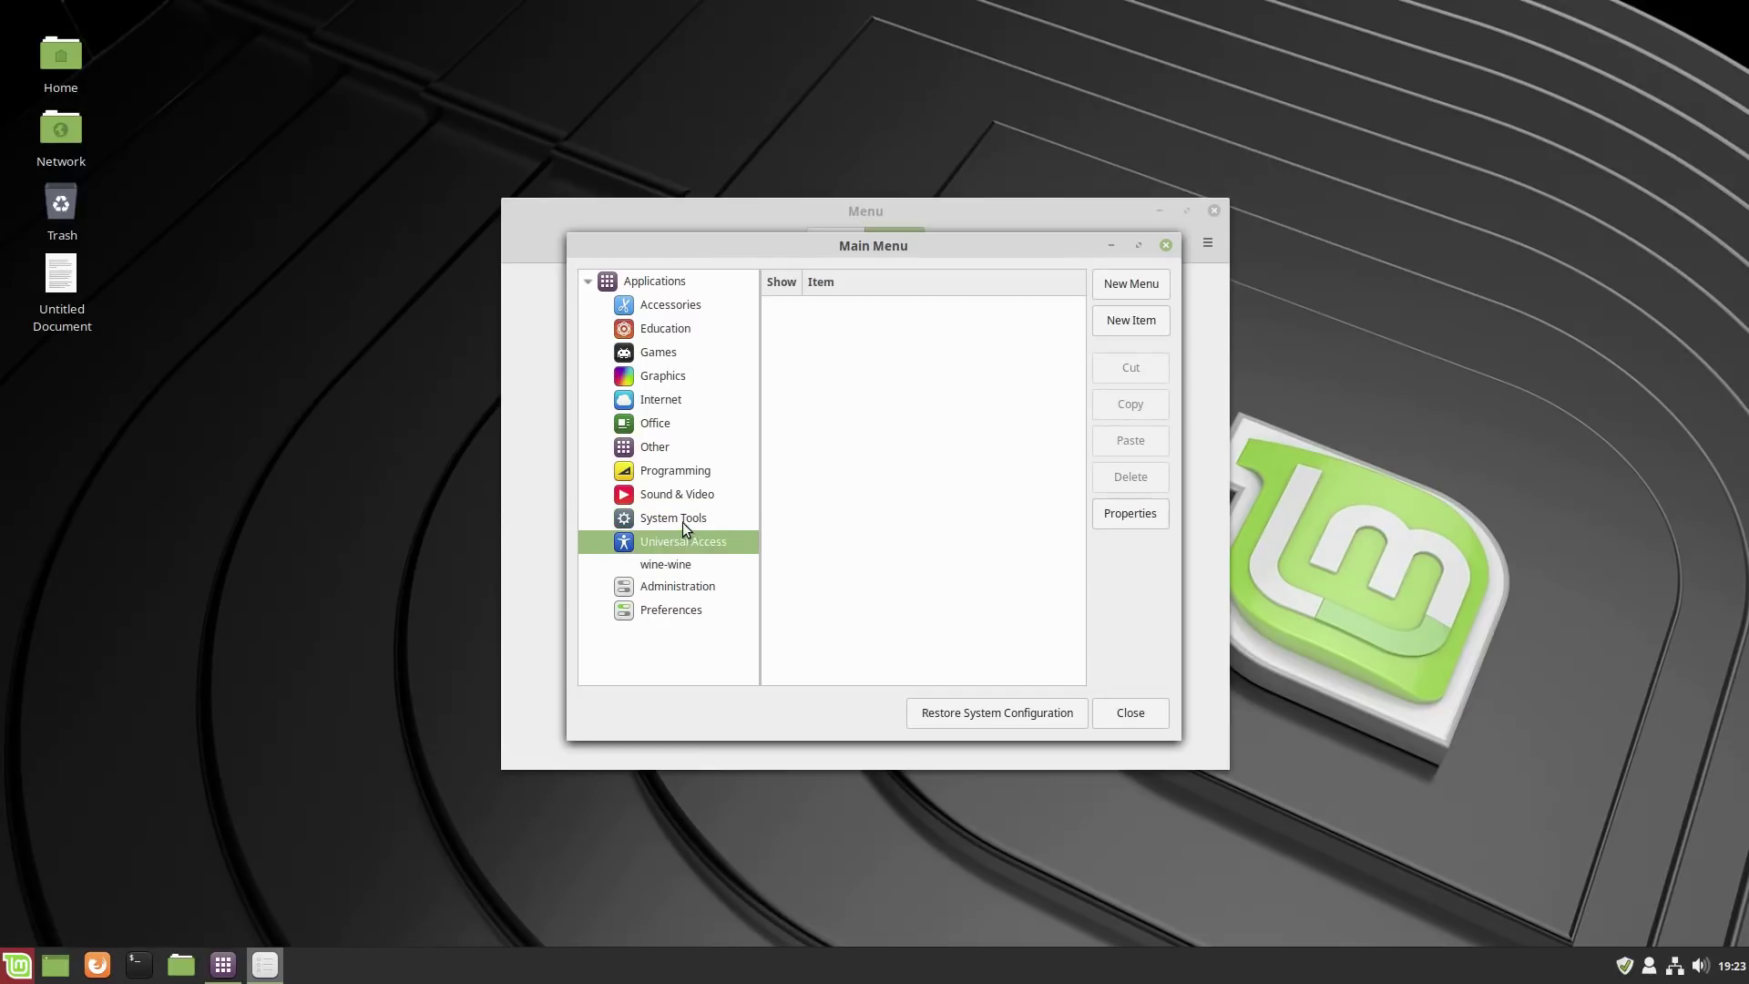
left_click(681, 519)
left_click(676, 567)
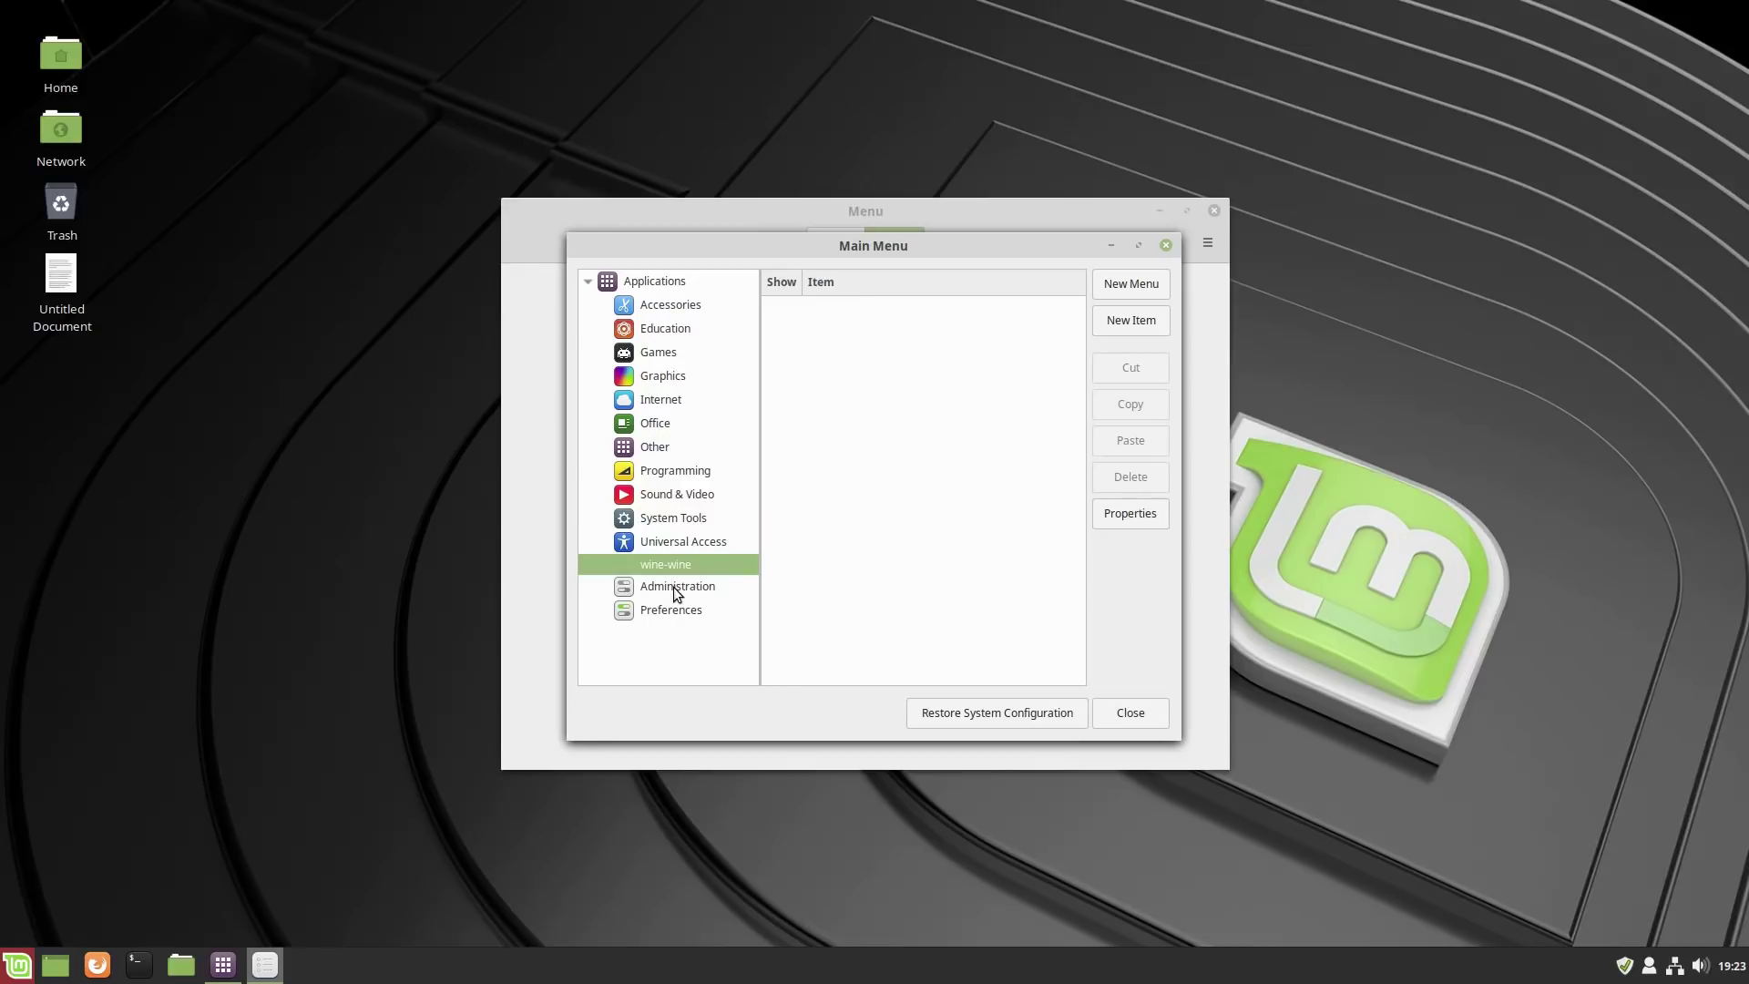
left_click(674, 586)
left_click(672, 610)
left_click(672, 586)
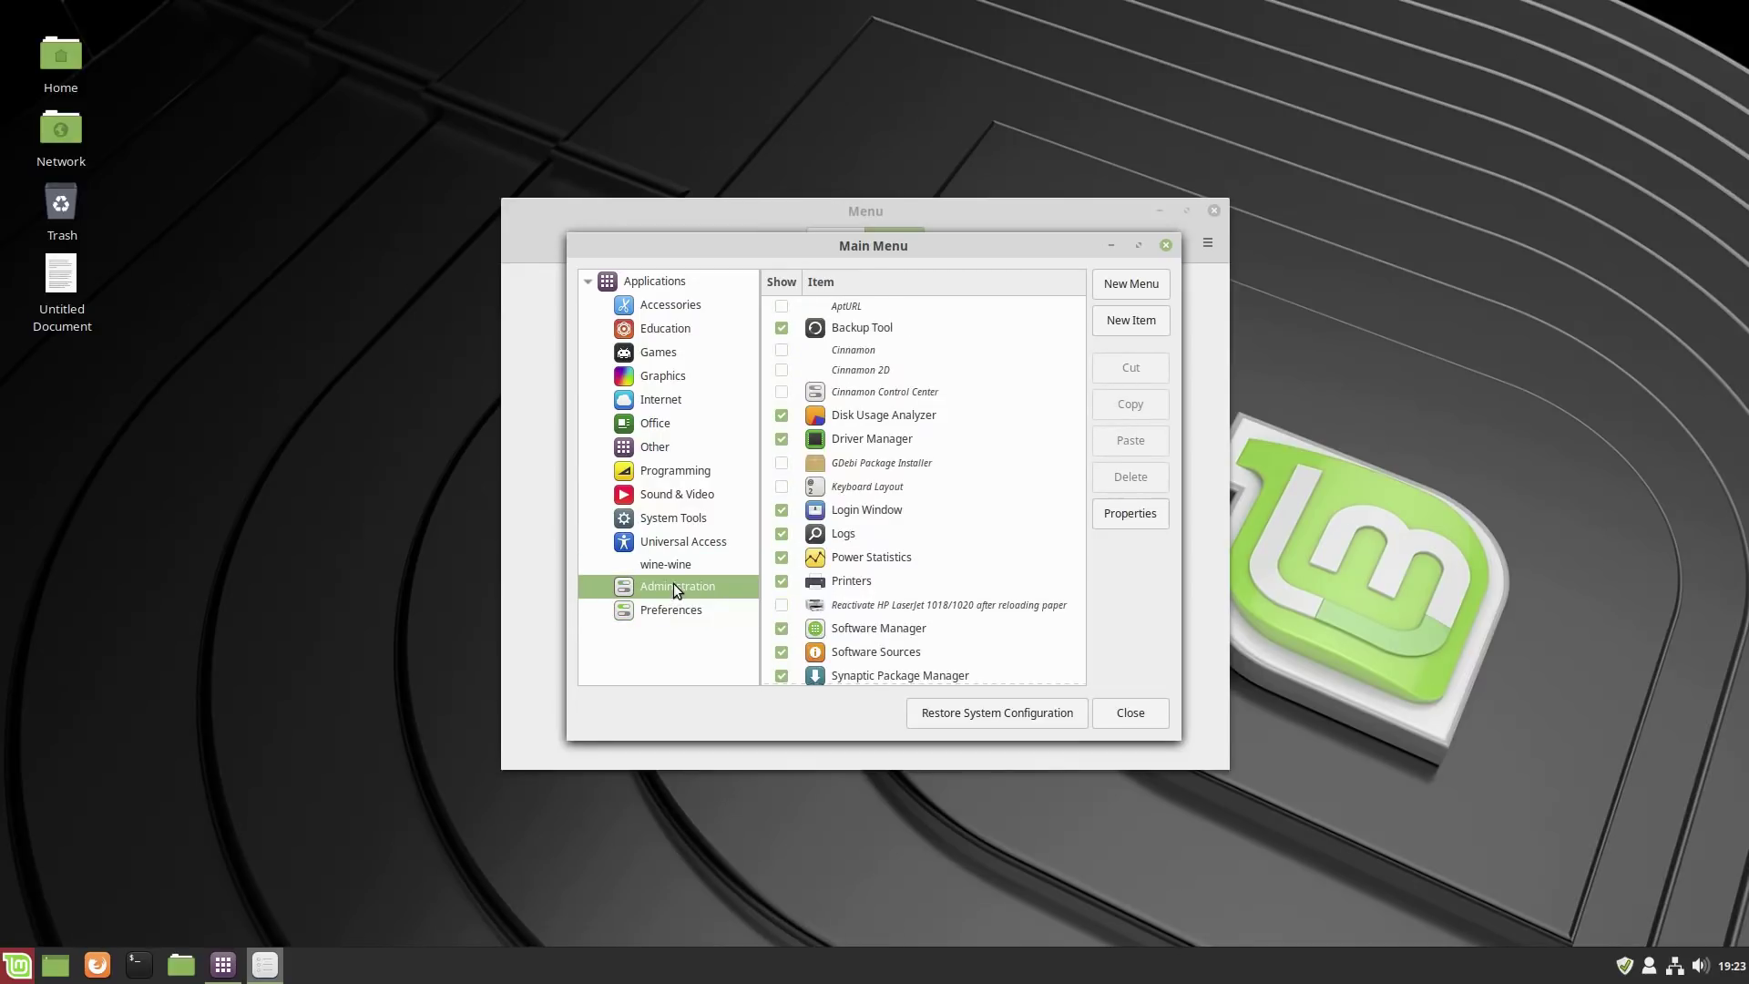
left_click(674, 608)
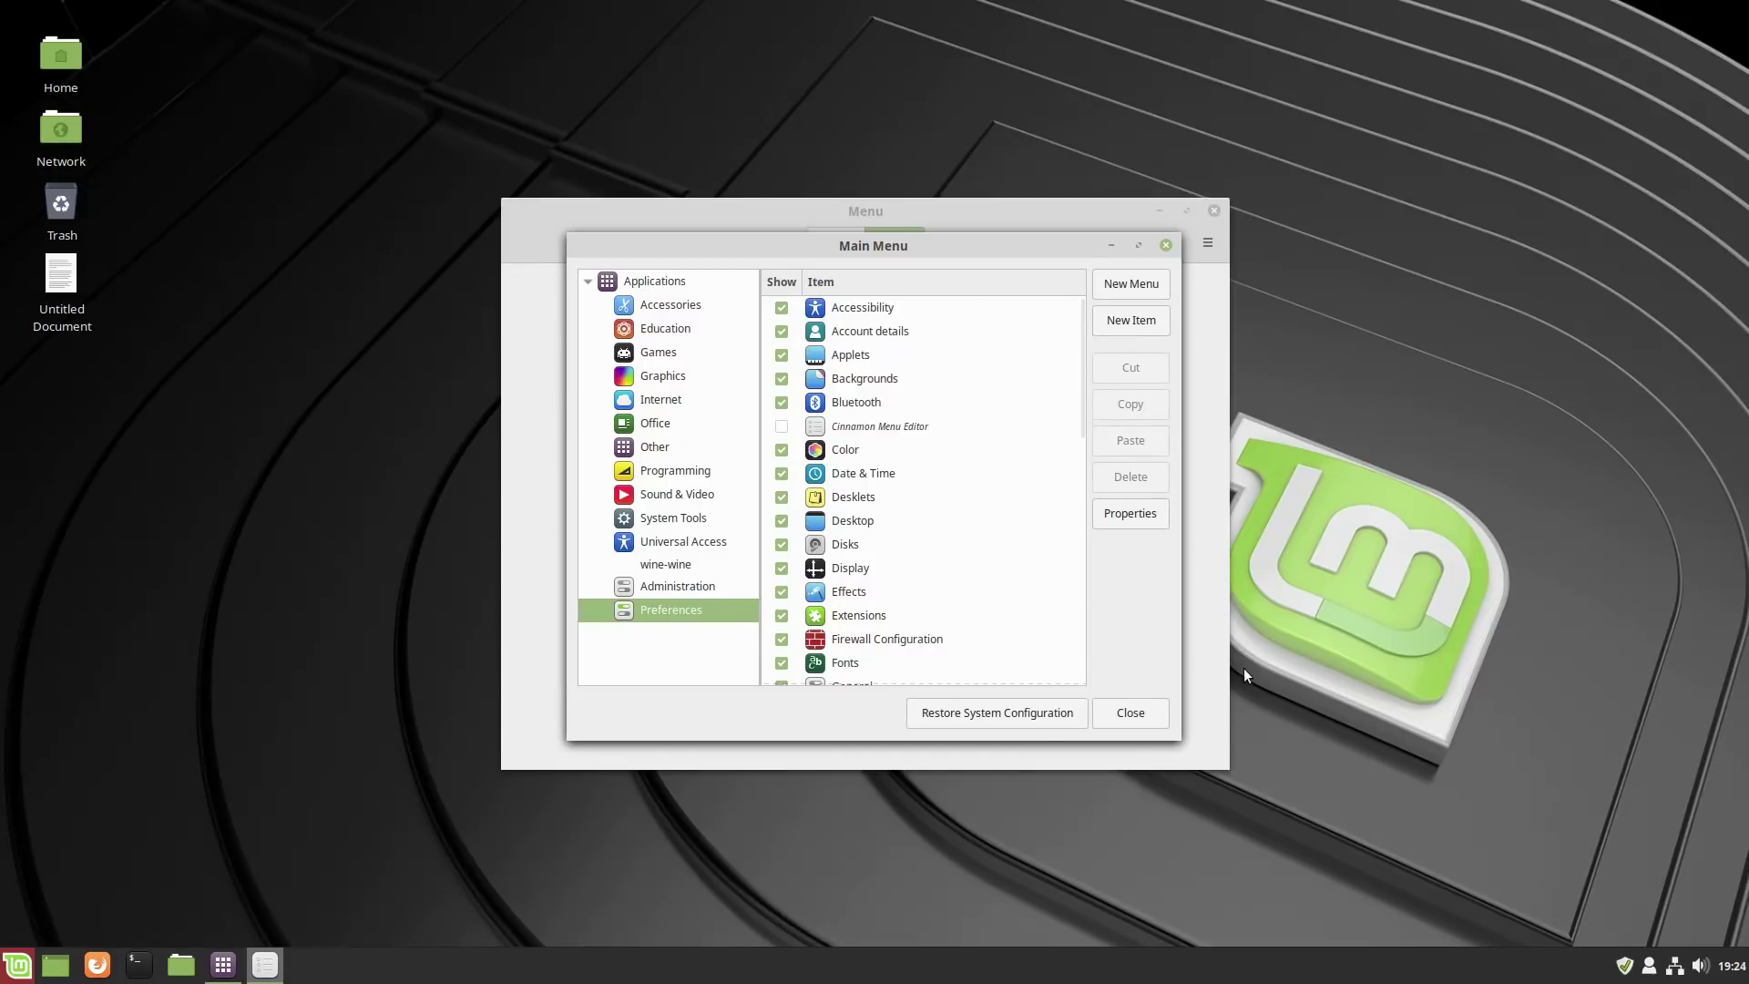
left_click(1128, 714)
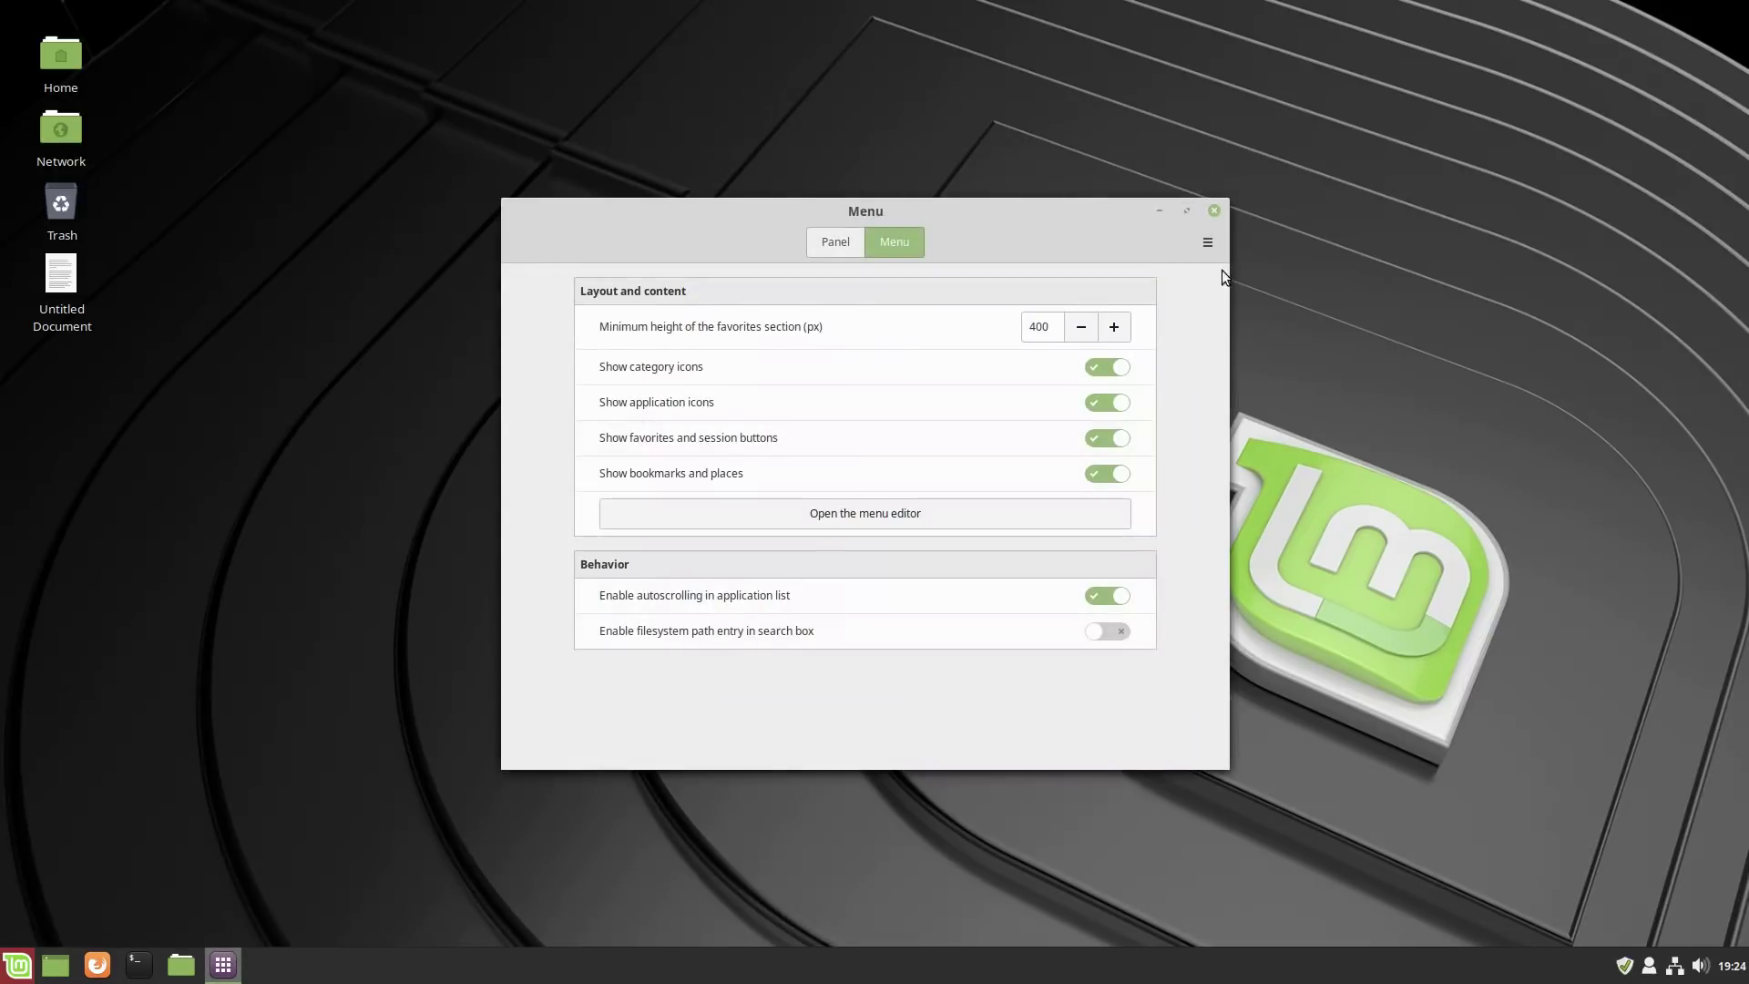
Close the Menu settings and choose Uninstall for HexChat in the menu's Internet category.
left_click(1214, 211)
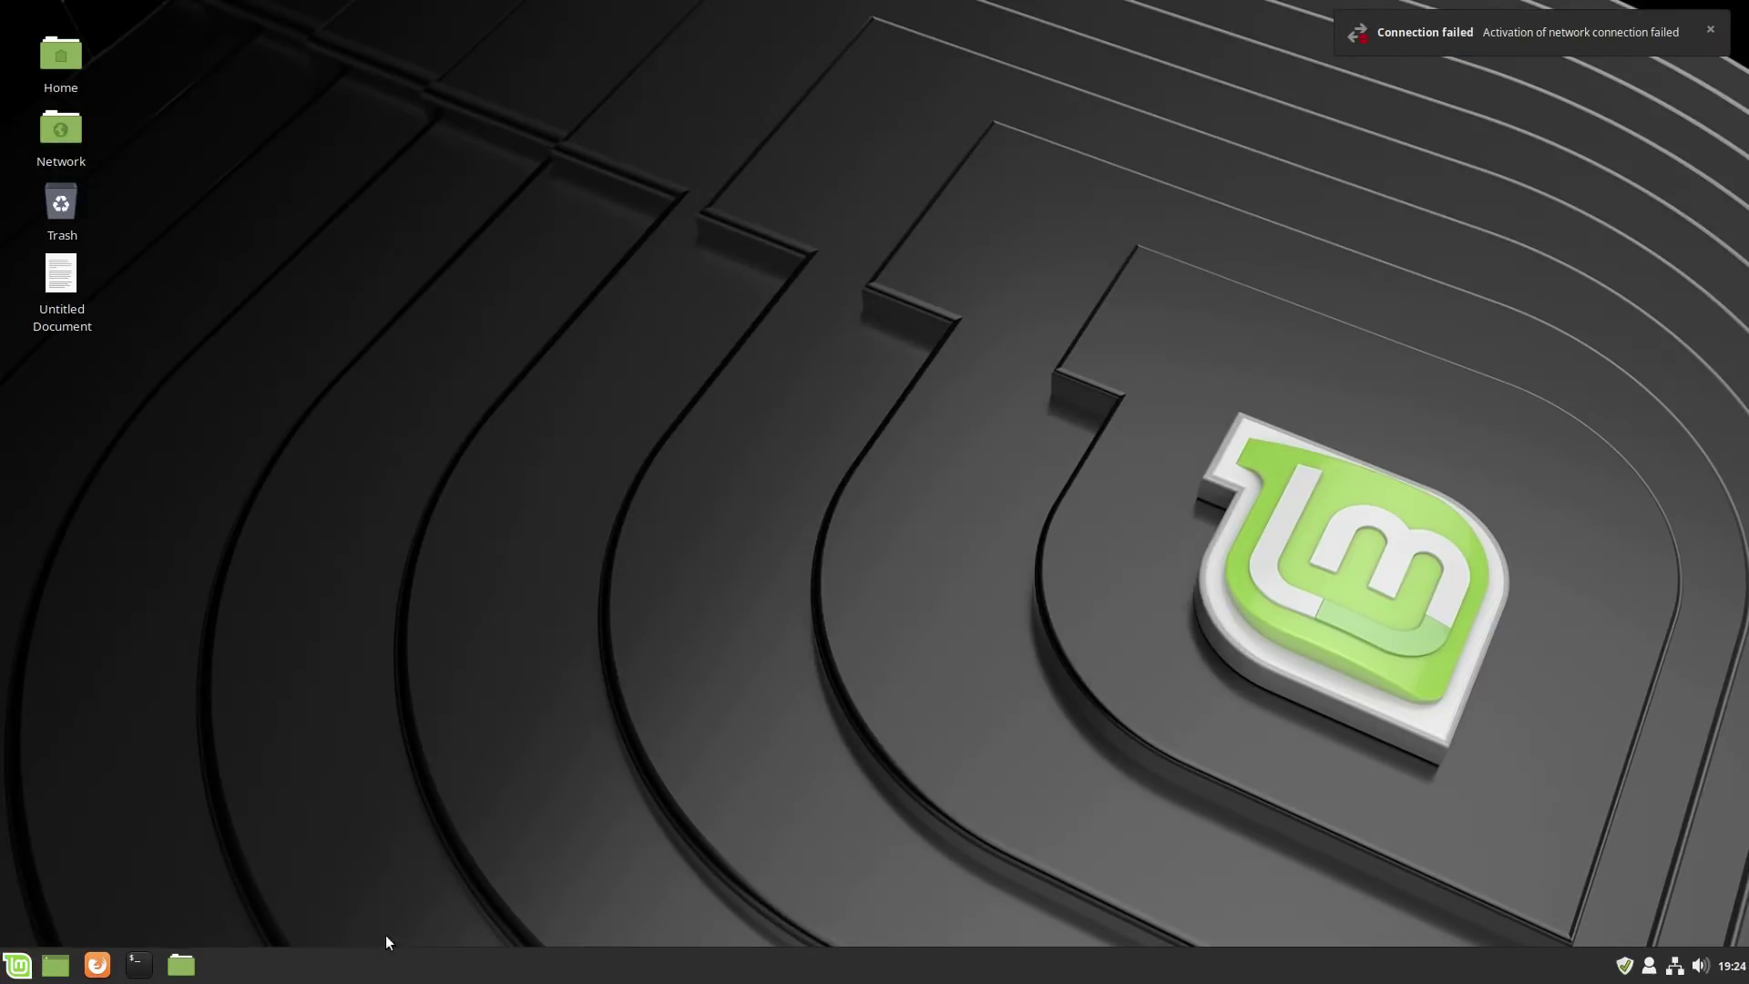
left_click(17, 964)
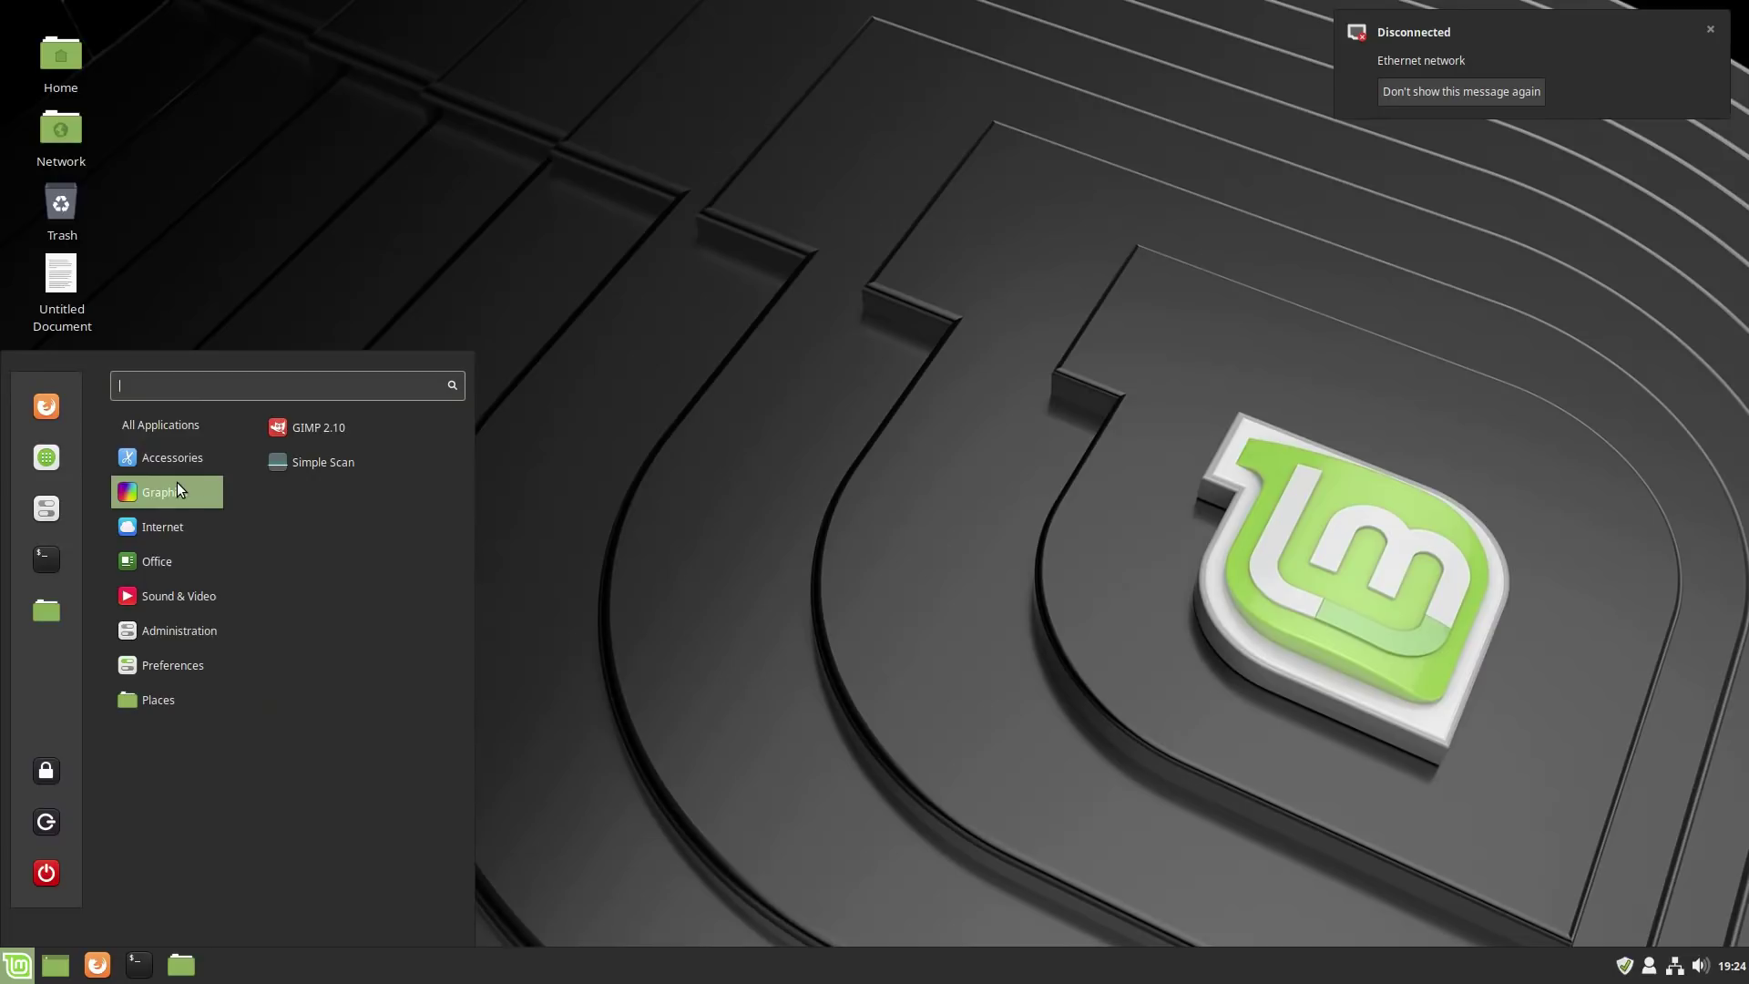
mouse_move(171, 529)
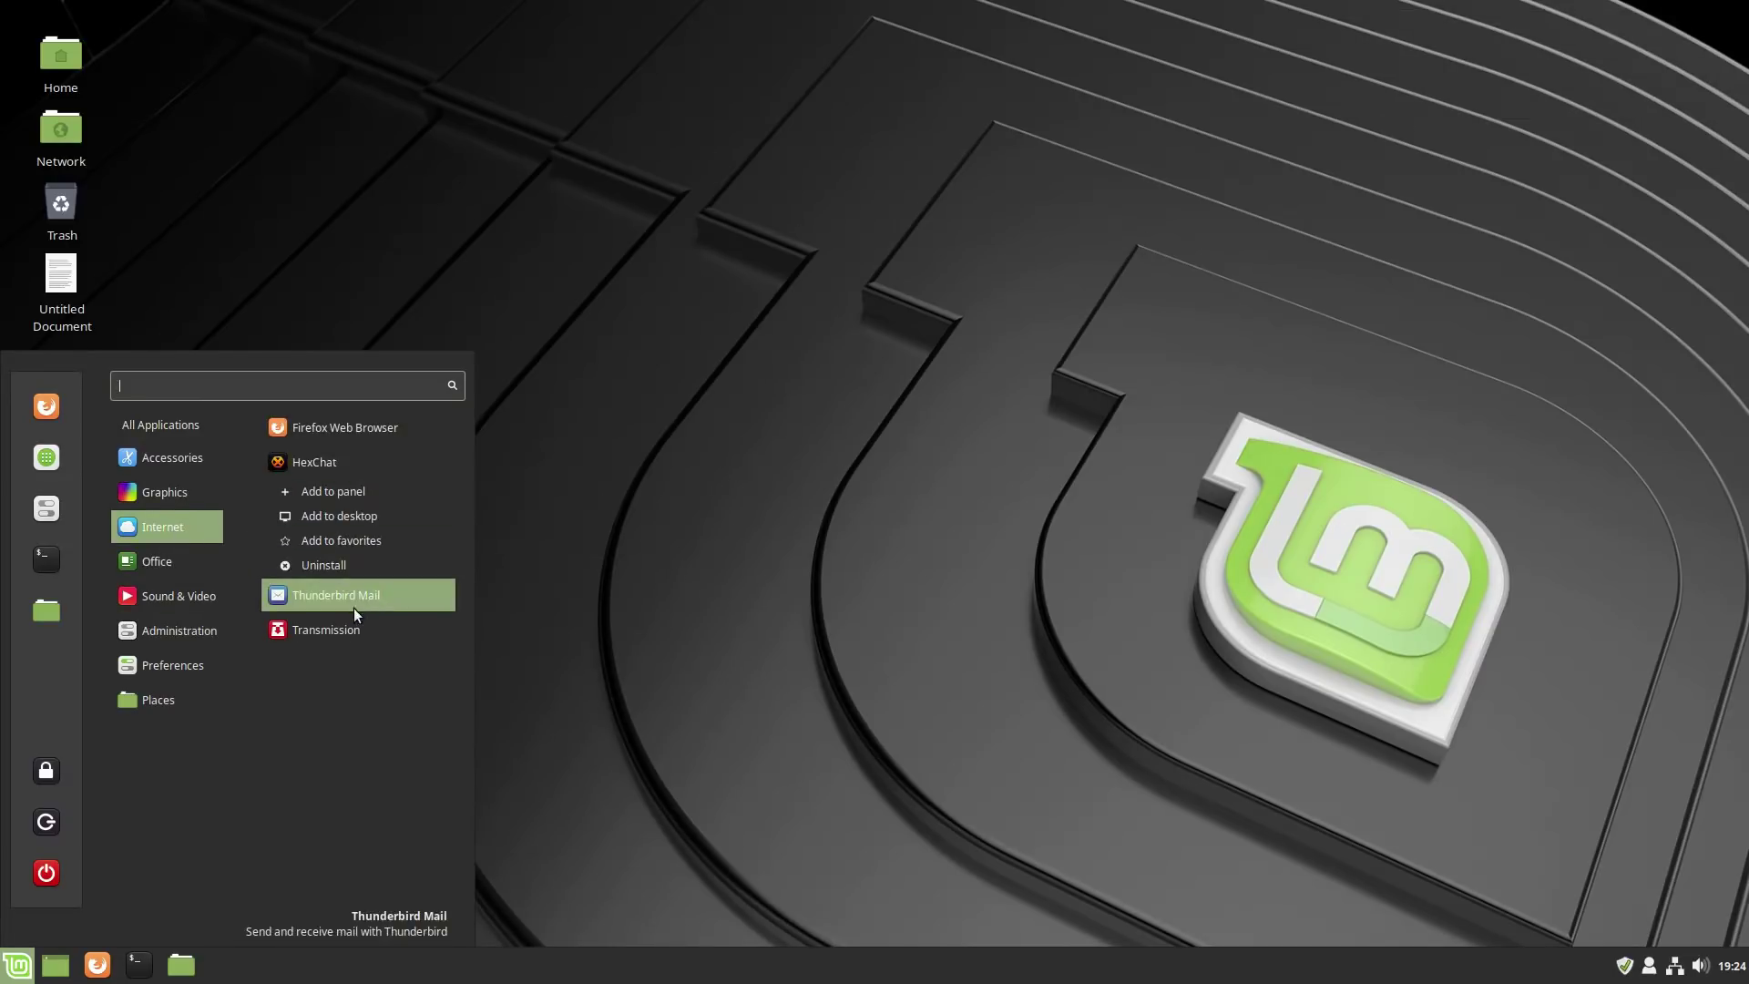
left_click(339, 564)
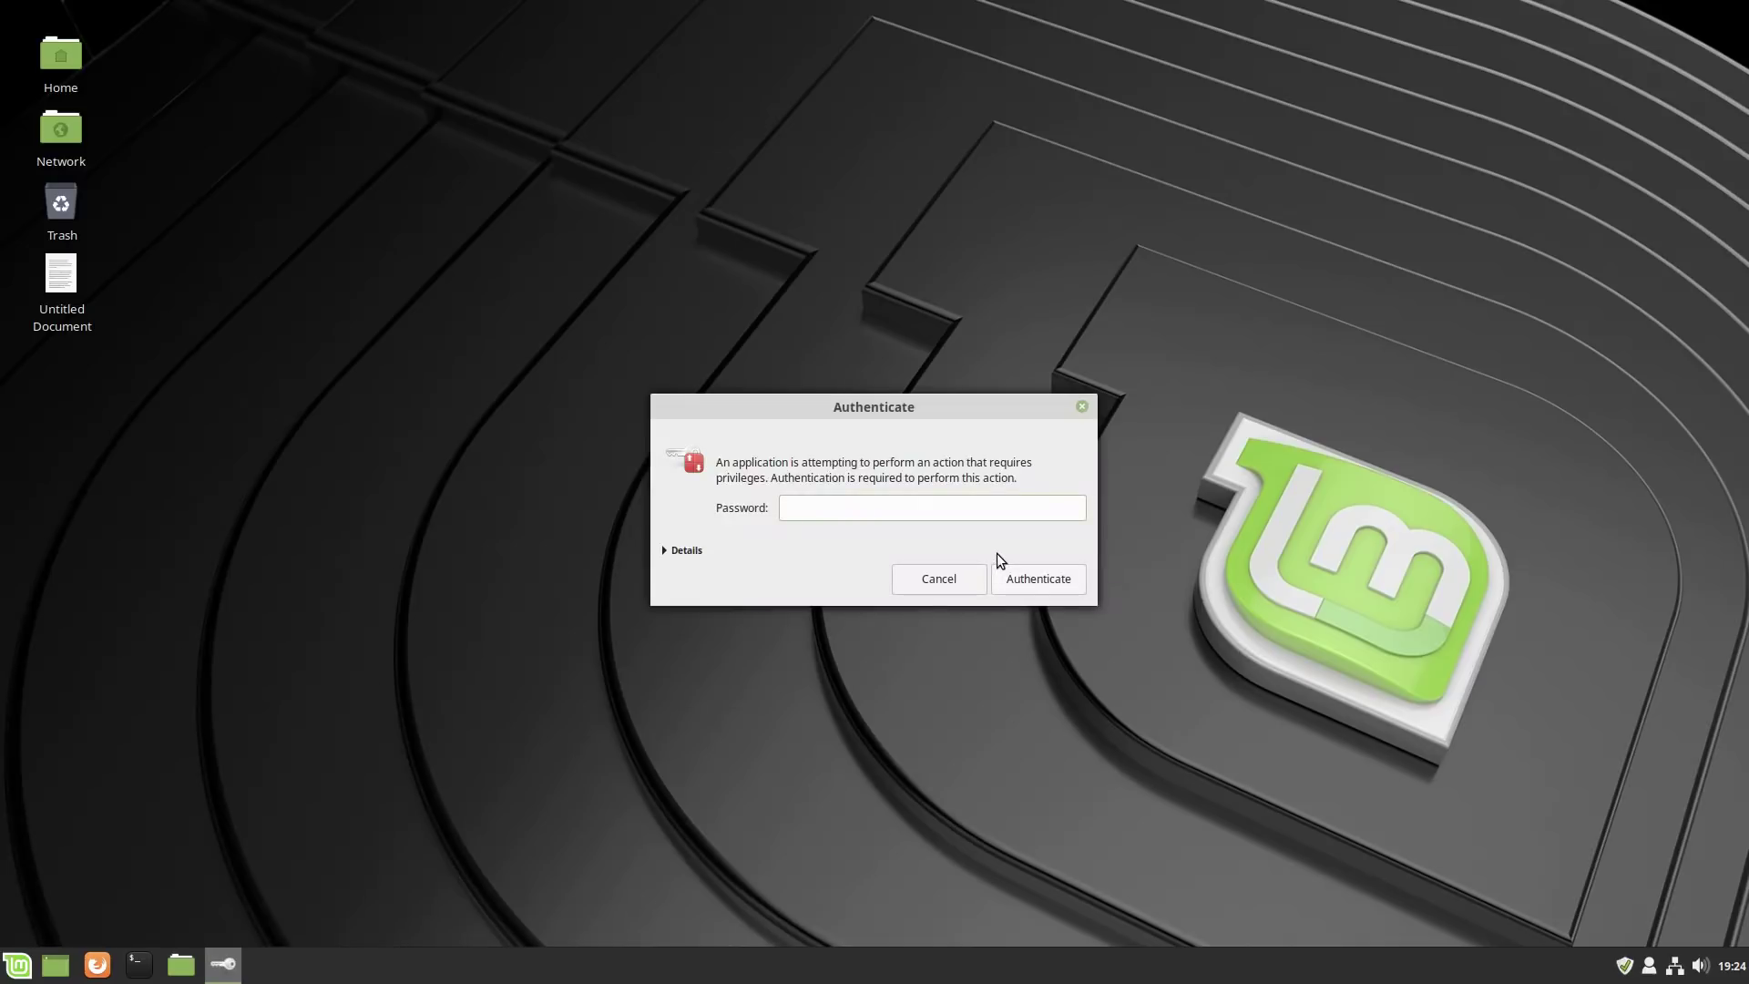
Authenticate with the account password and confirm removing the HexChat packages.
type("••••")
left_click(1044, 574)
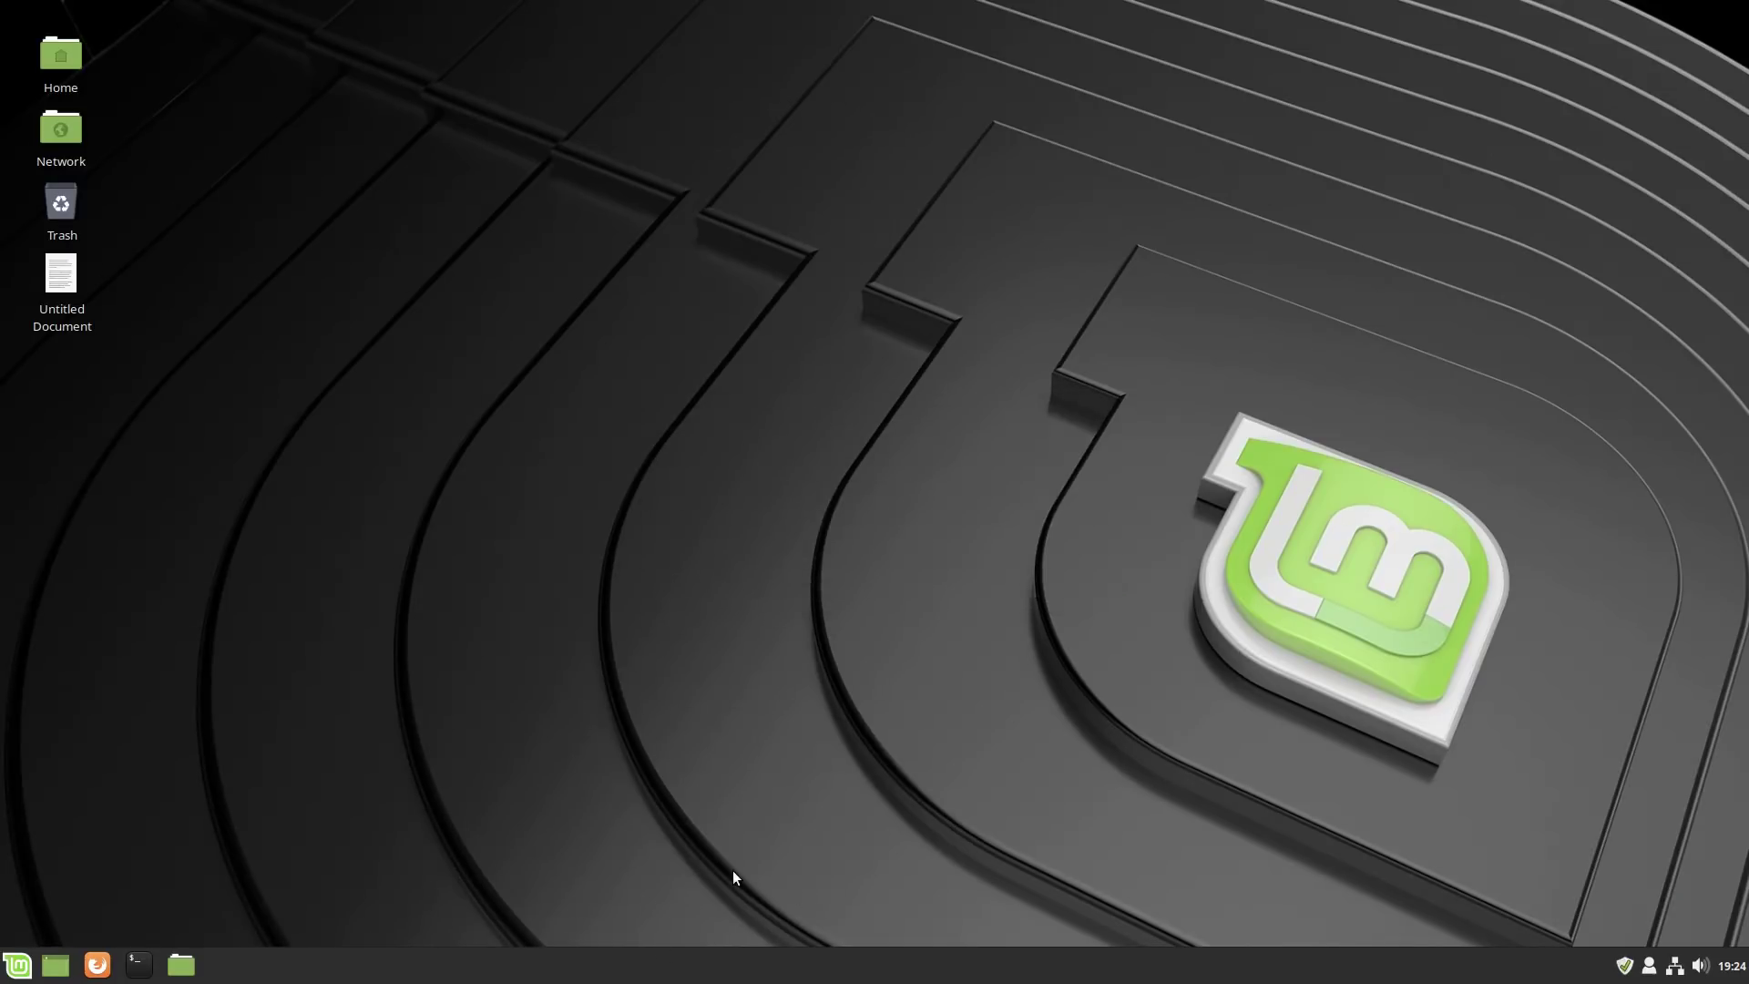
left_click(992, 603)
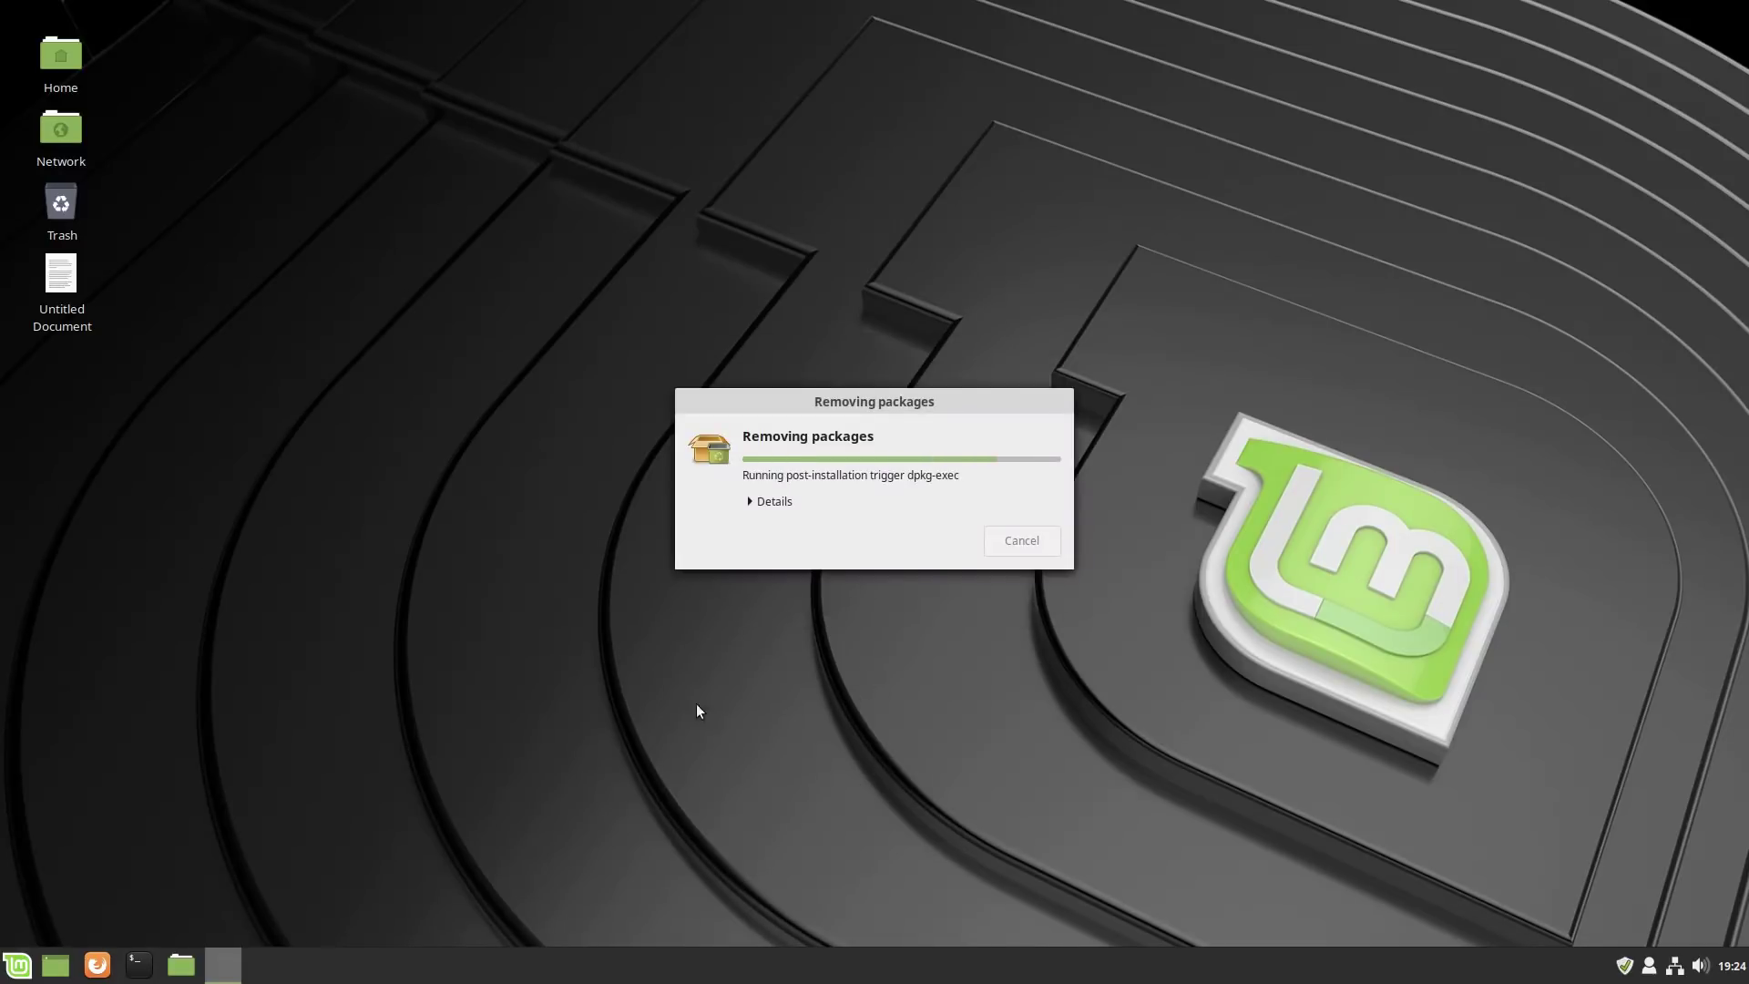
Reopen the menu applet's settings and editor, browsing categories down to Sound & Video.
right_click(20, 953)
left_click(40, 898)
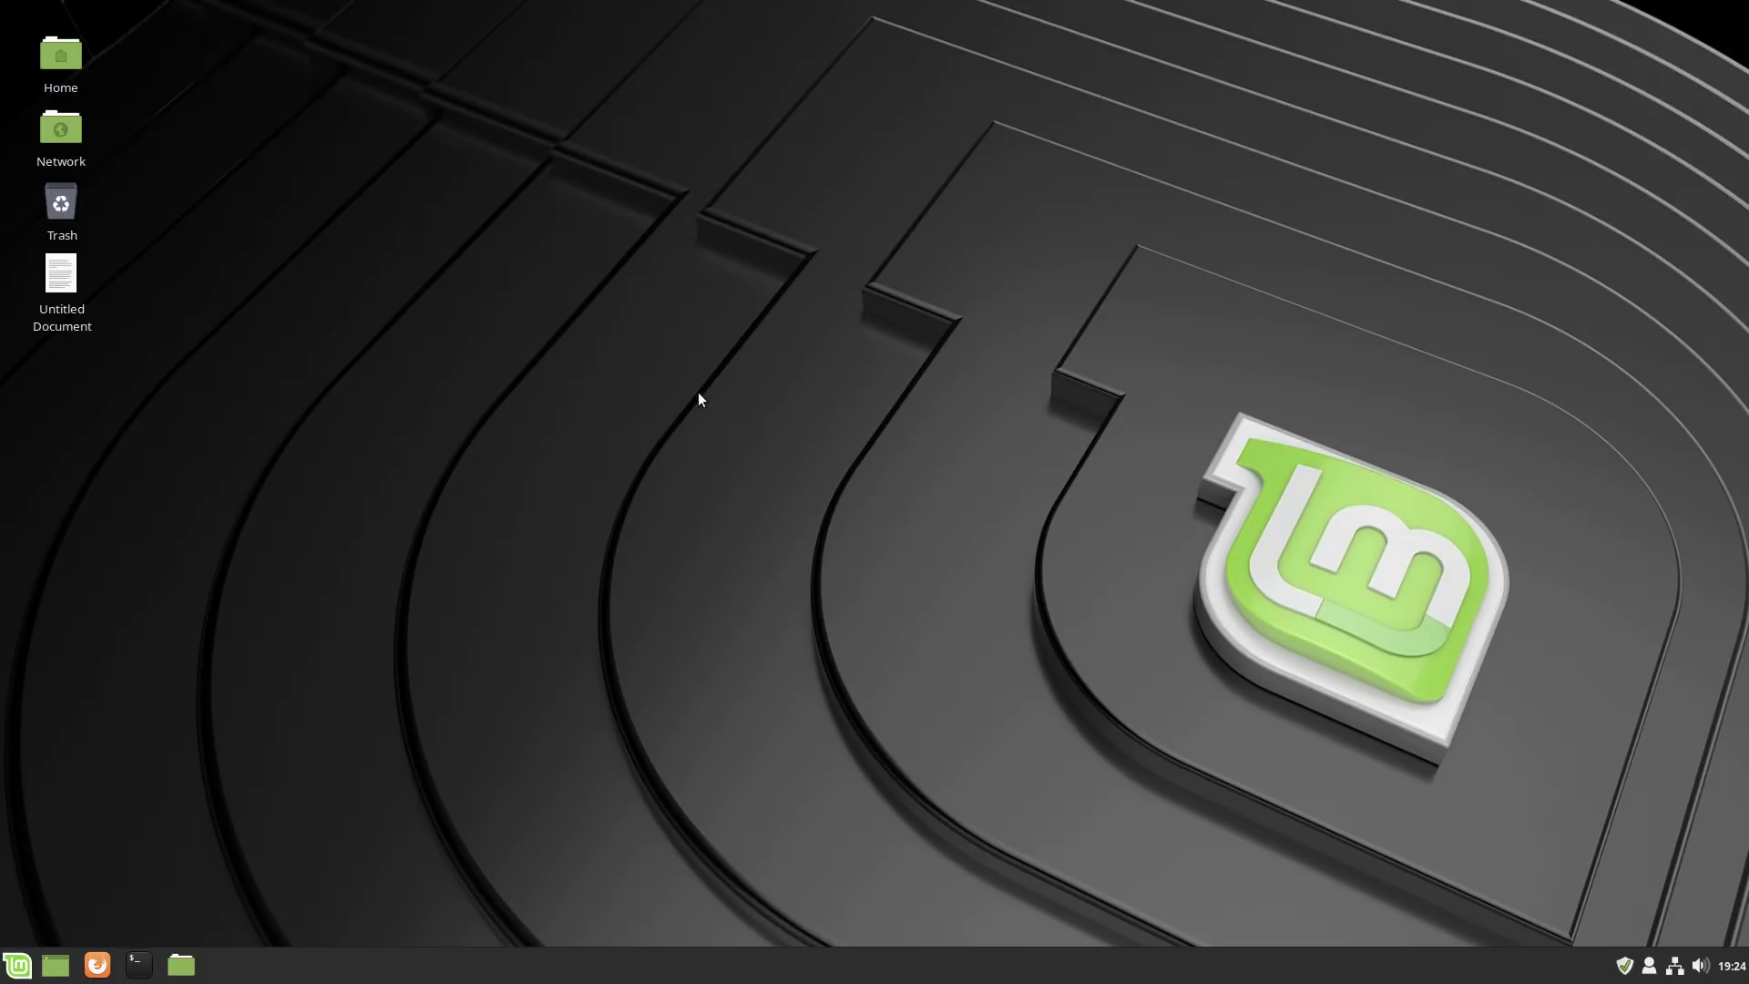
left_click(906, 248)
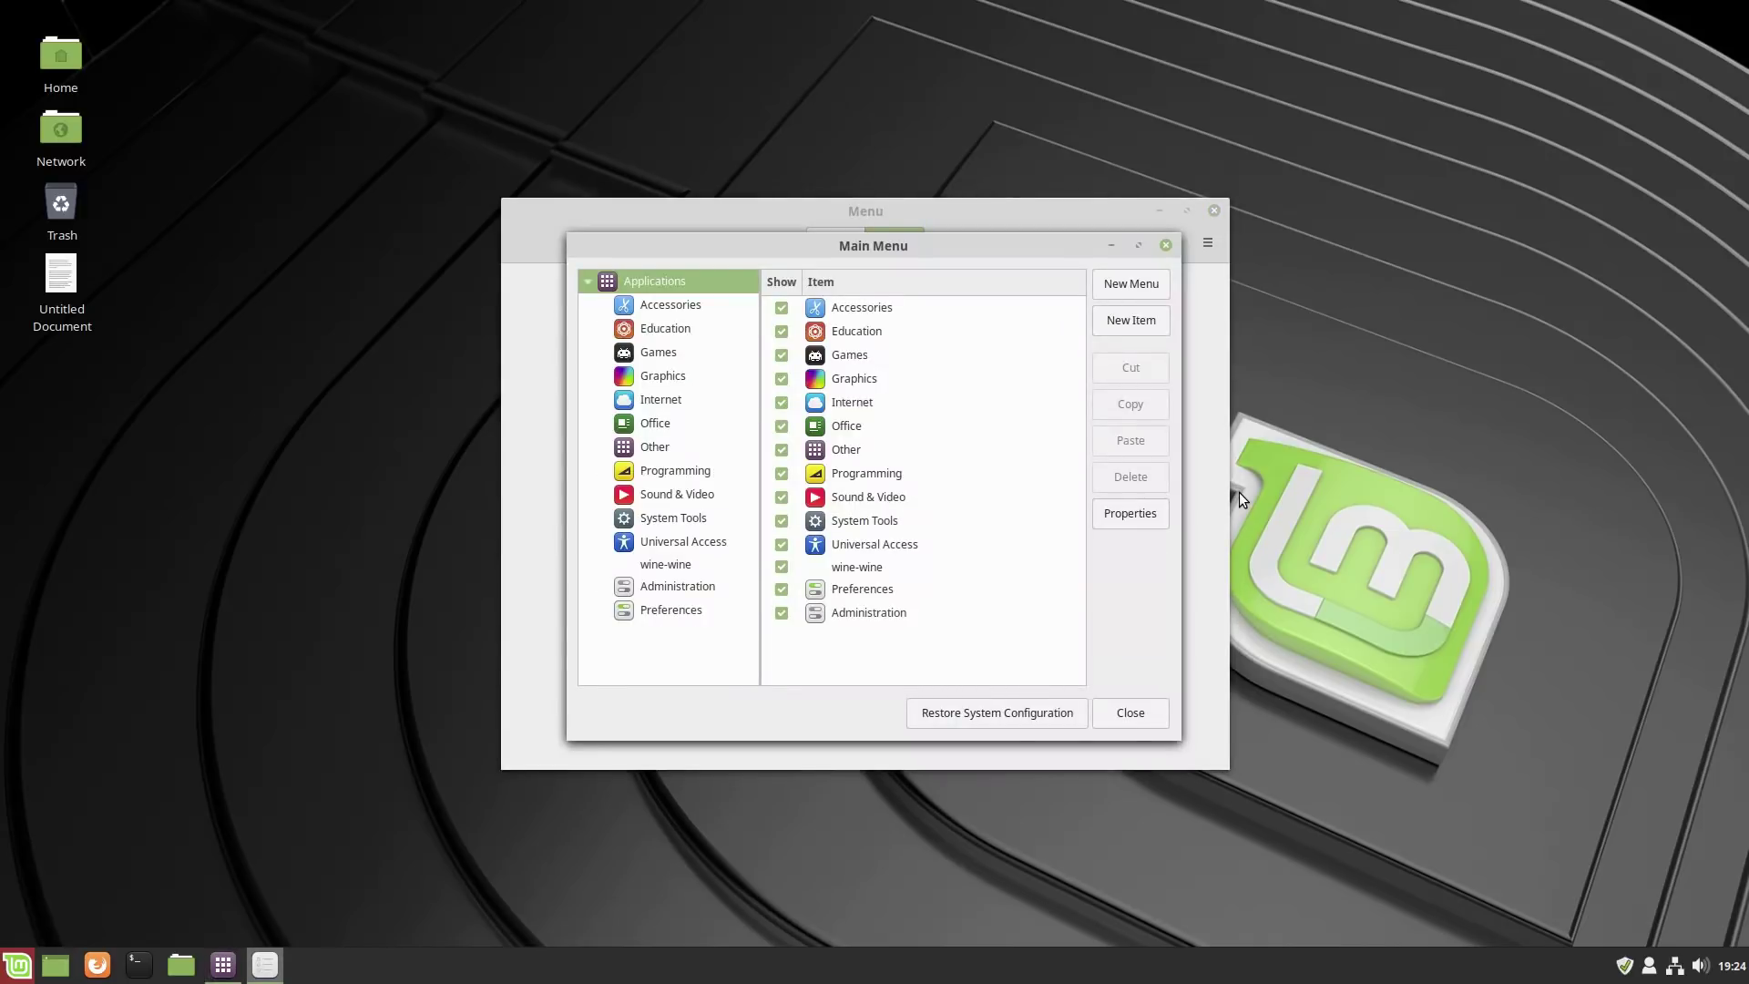
left_click(667, 377)
left_click(663, 352)
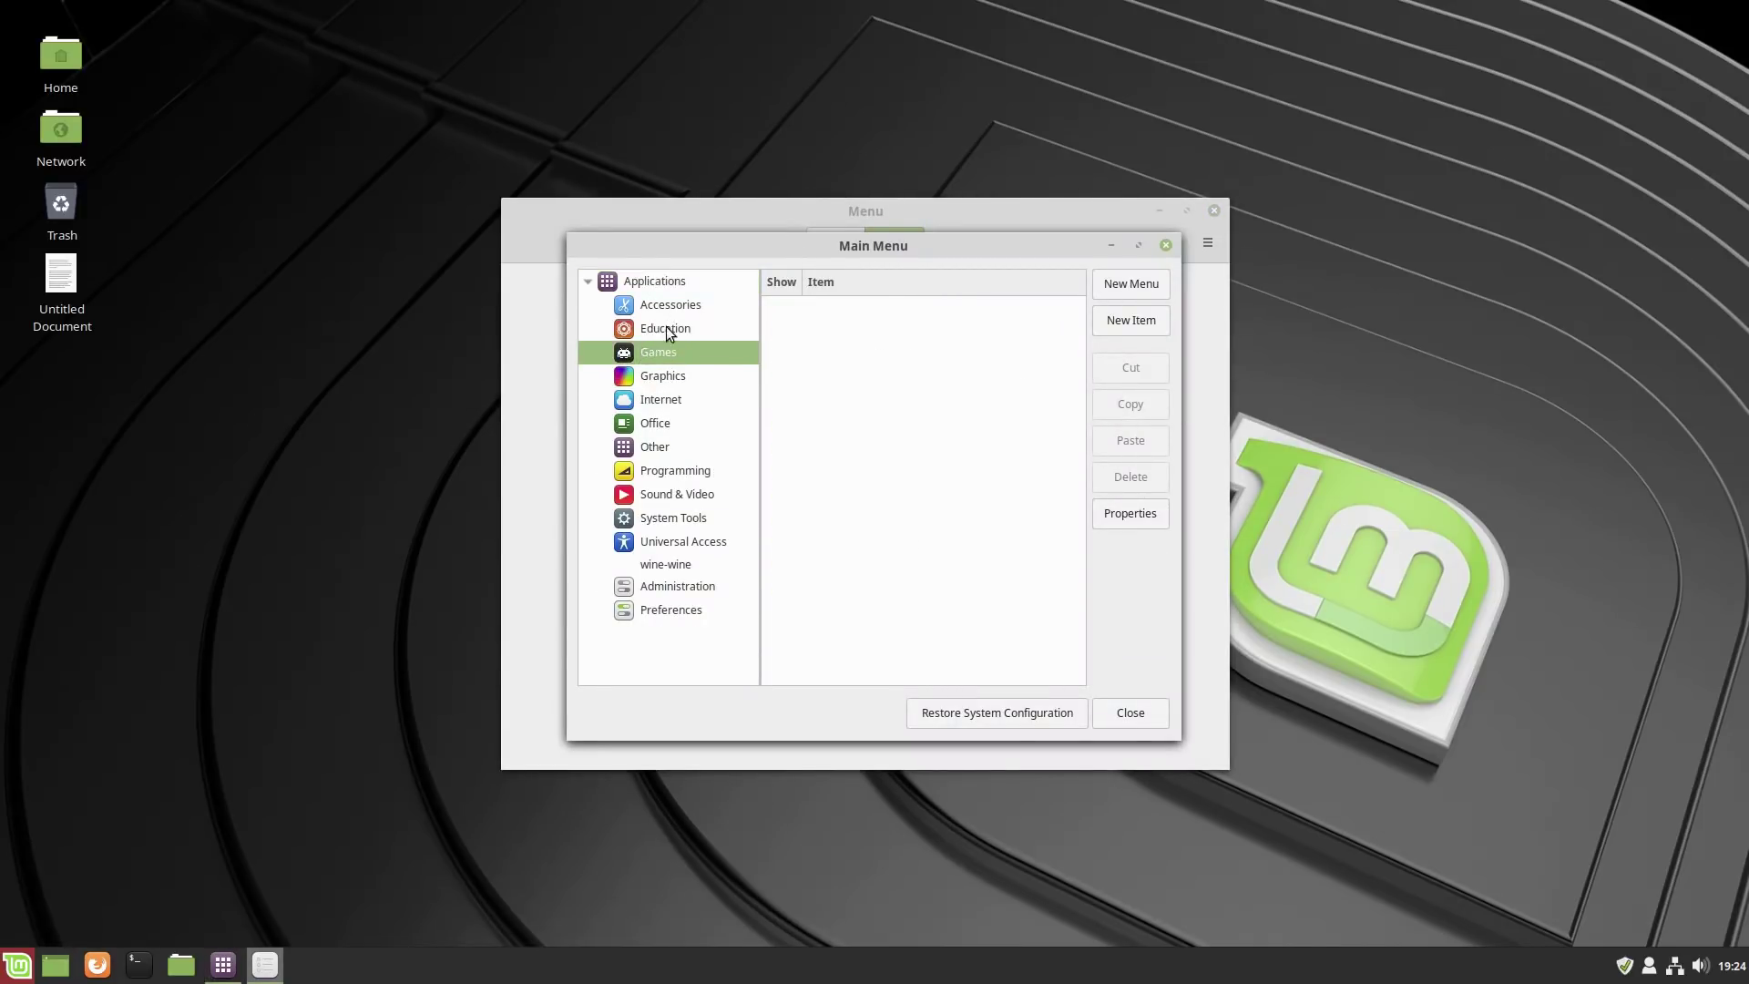
left_click(671, 393)
left_click(668, 467)
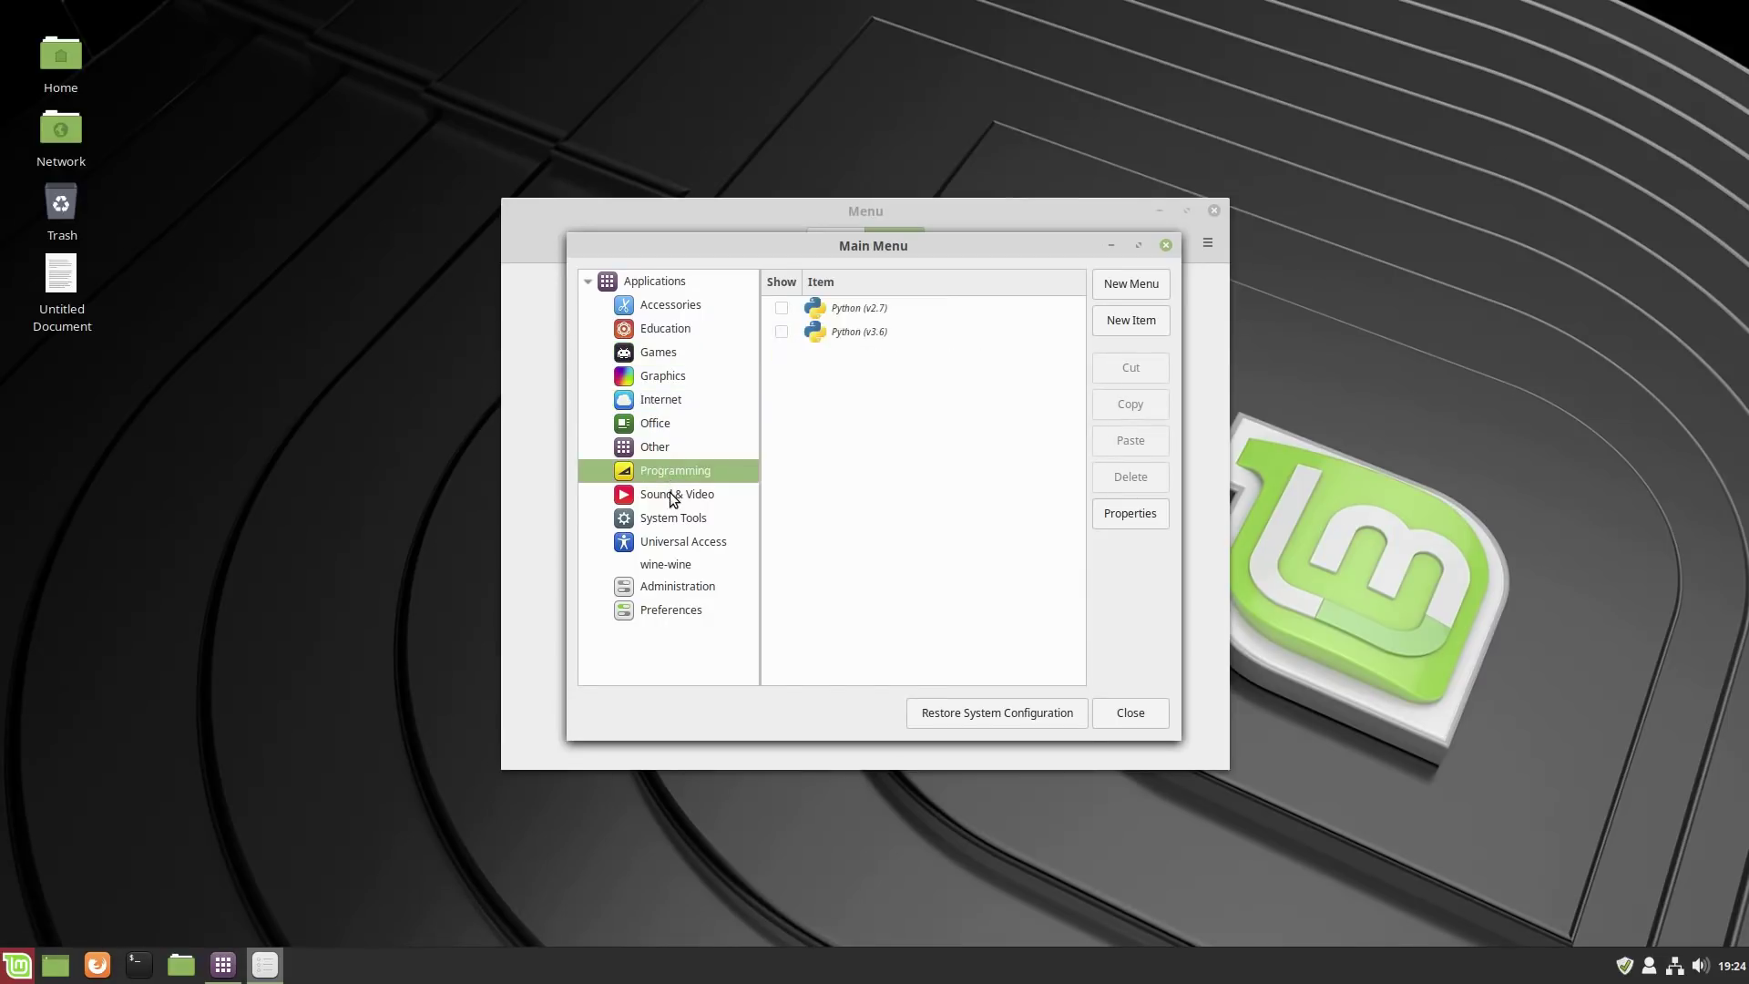
left_click(677, 495)
left_click(686, 517)
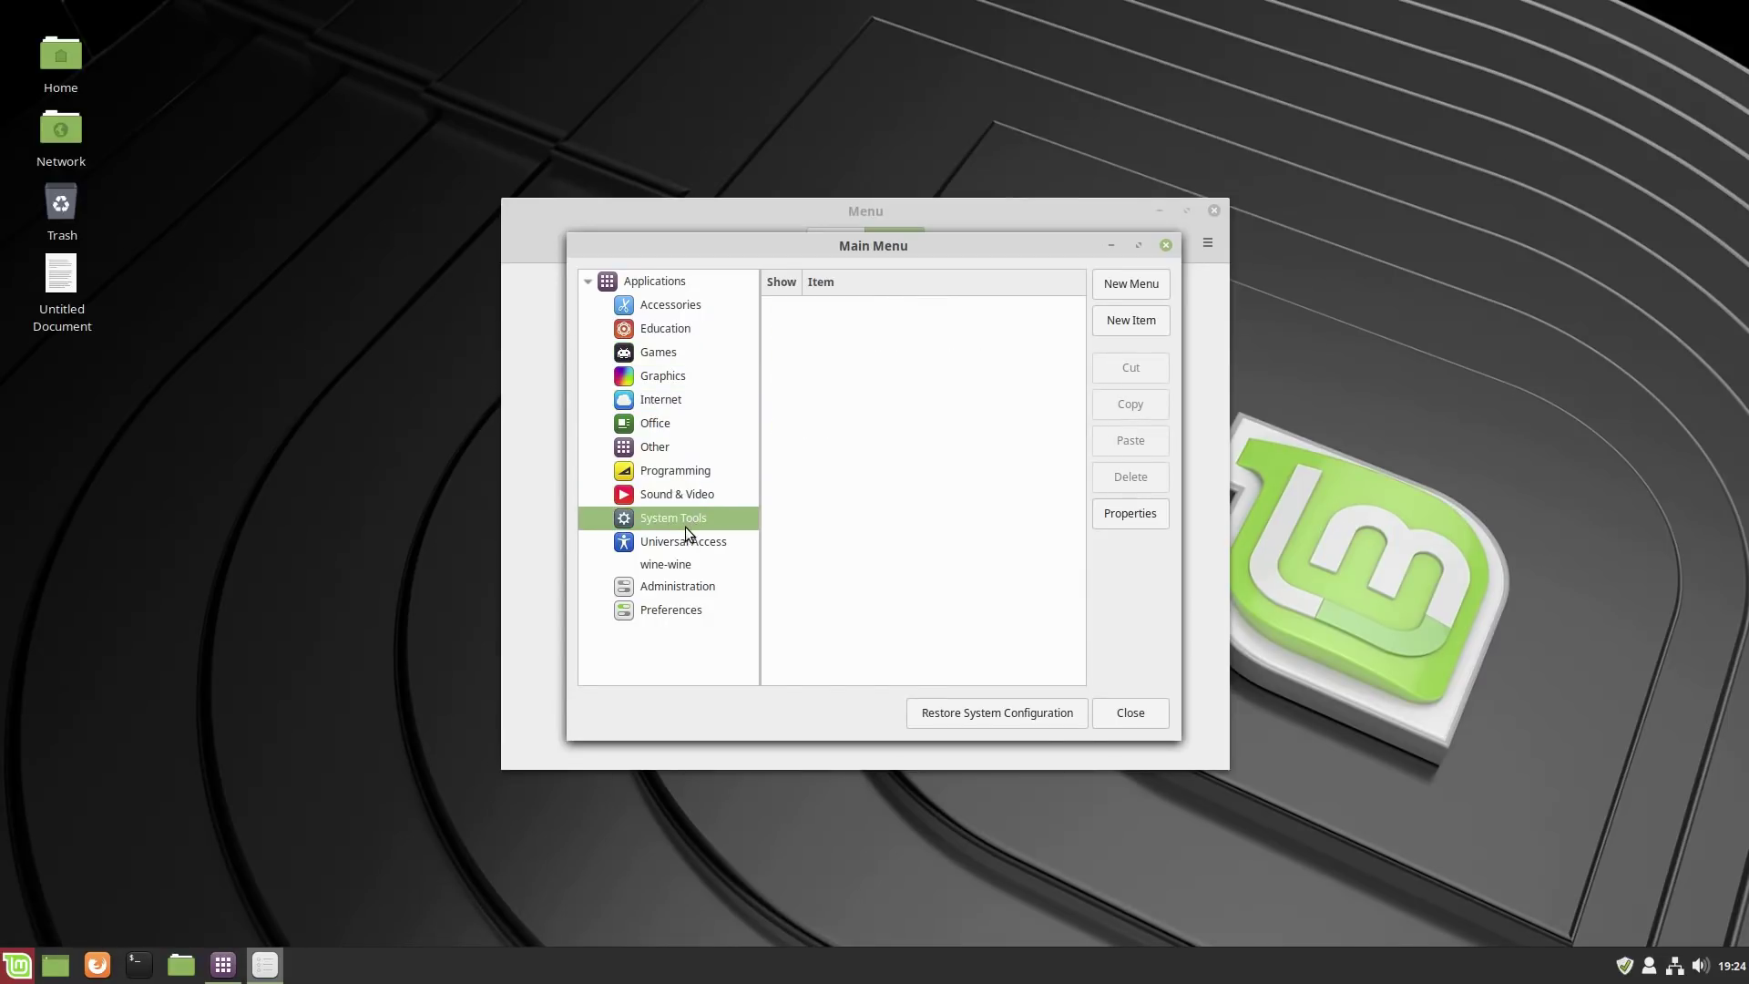
left_click(678, 494)
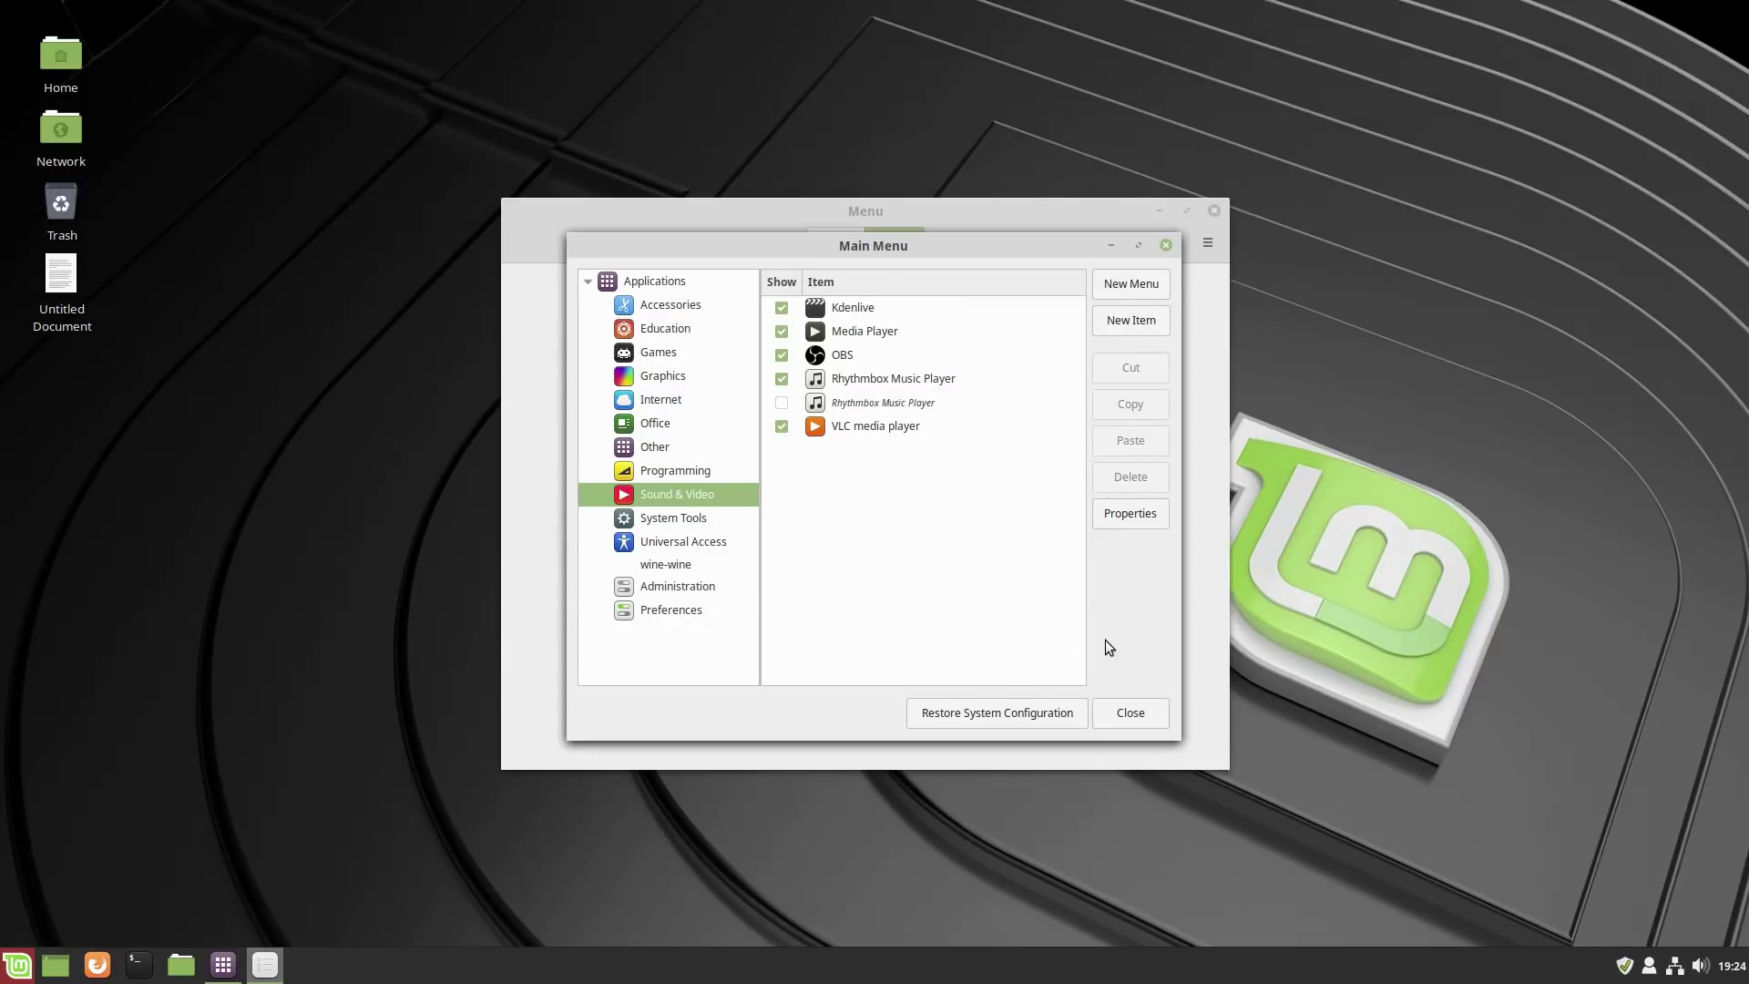
Rename the Sound & Video category to 'media'.
left_click(1113, 510)
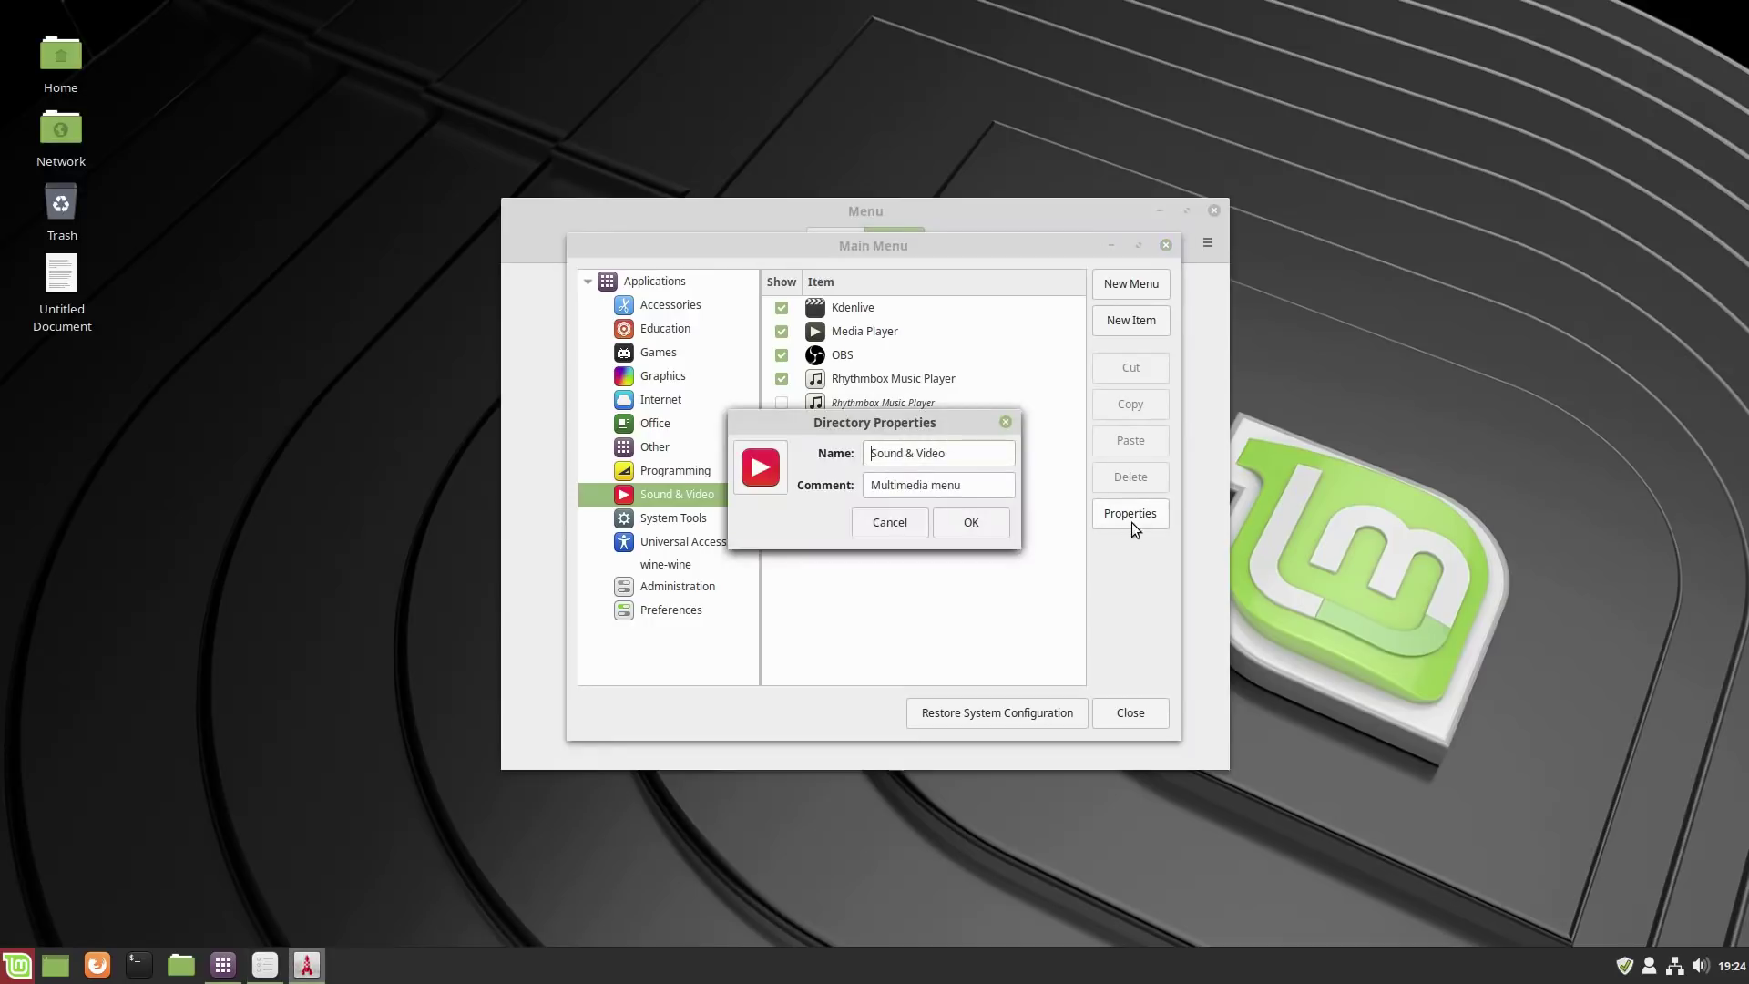
key("ctrl+a")
type("media")
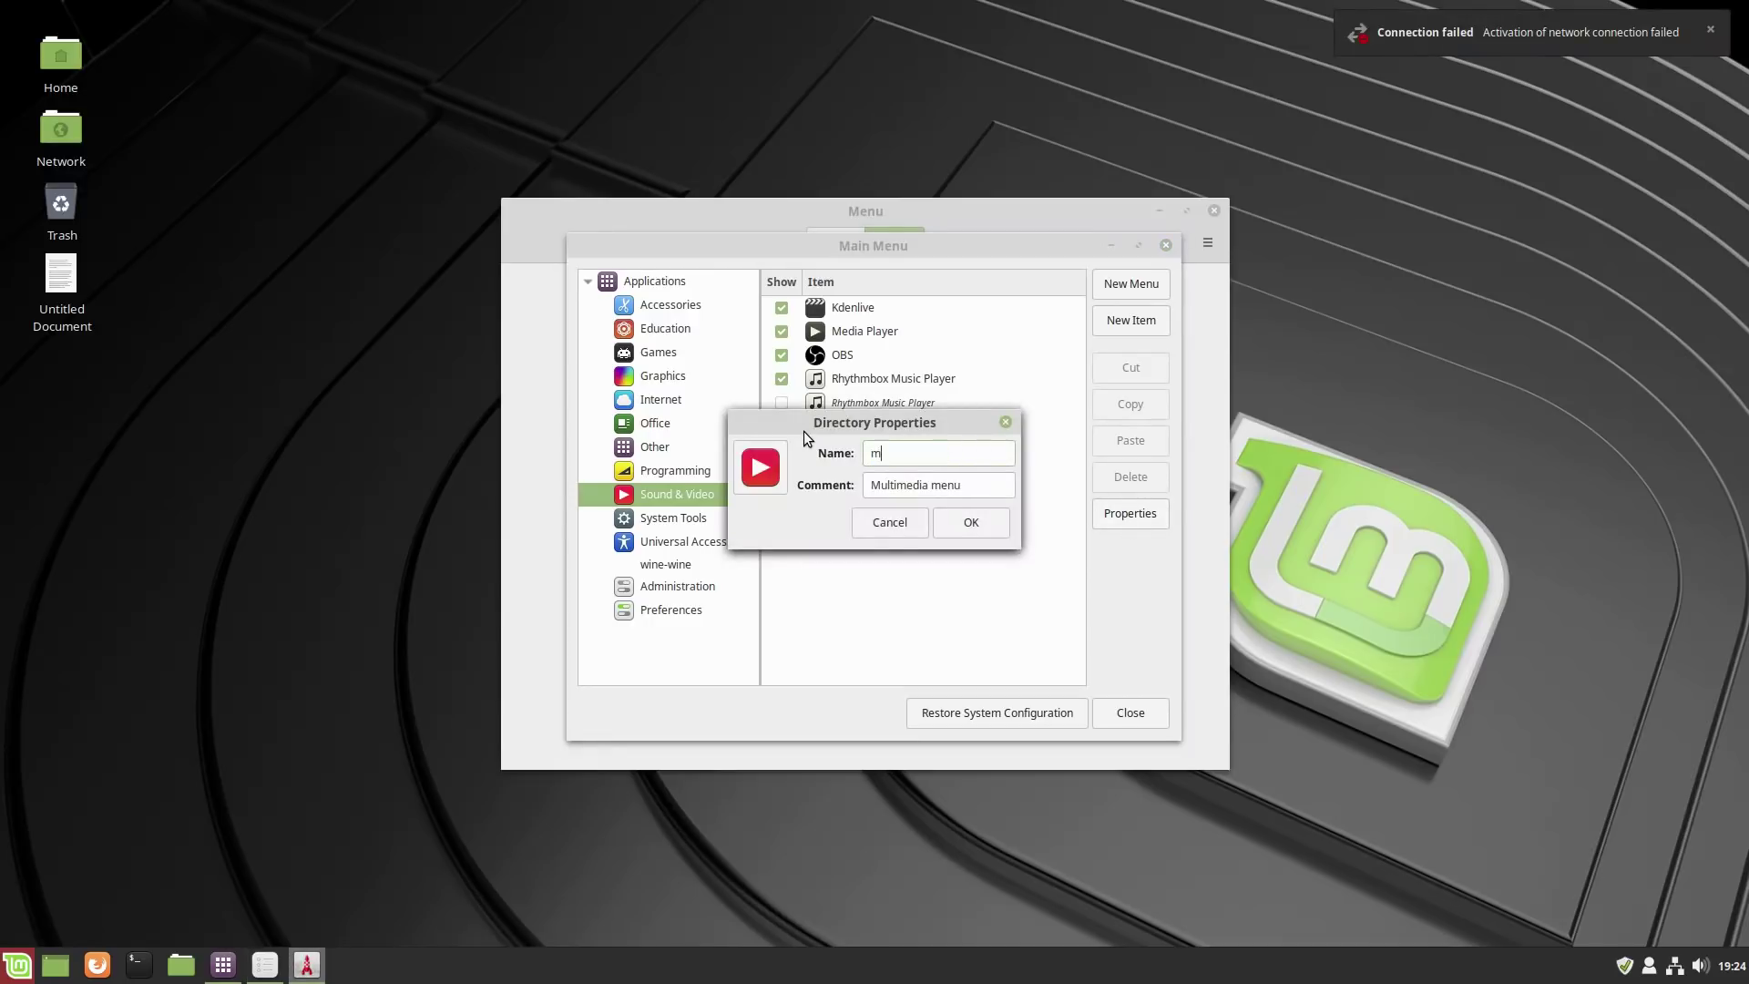
left_click(980, 518)
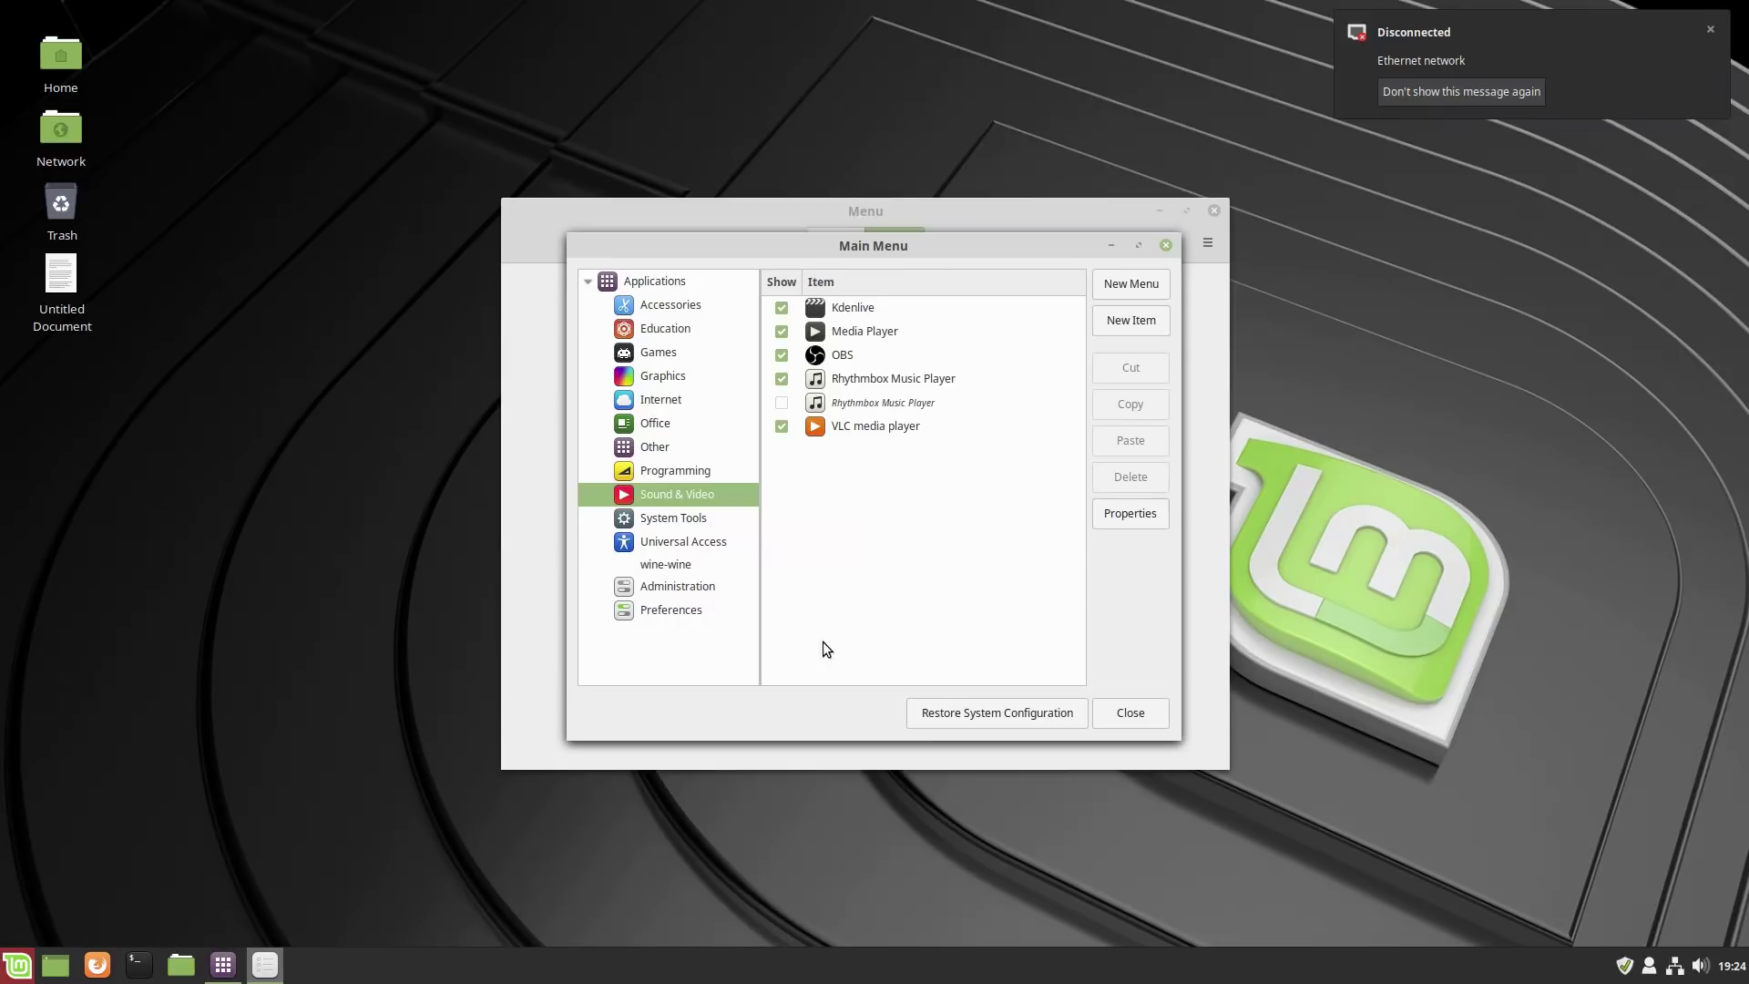
Copy GIMP 2.10 and Simple Scan from Graphics into the media category.
left_click(668, 373)
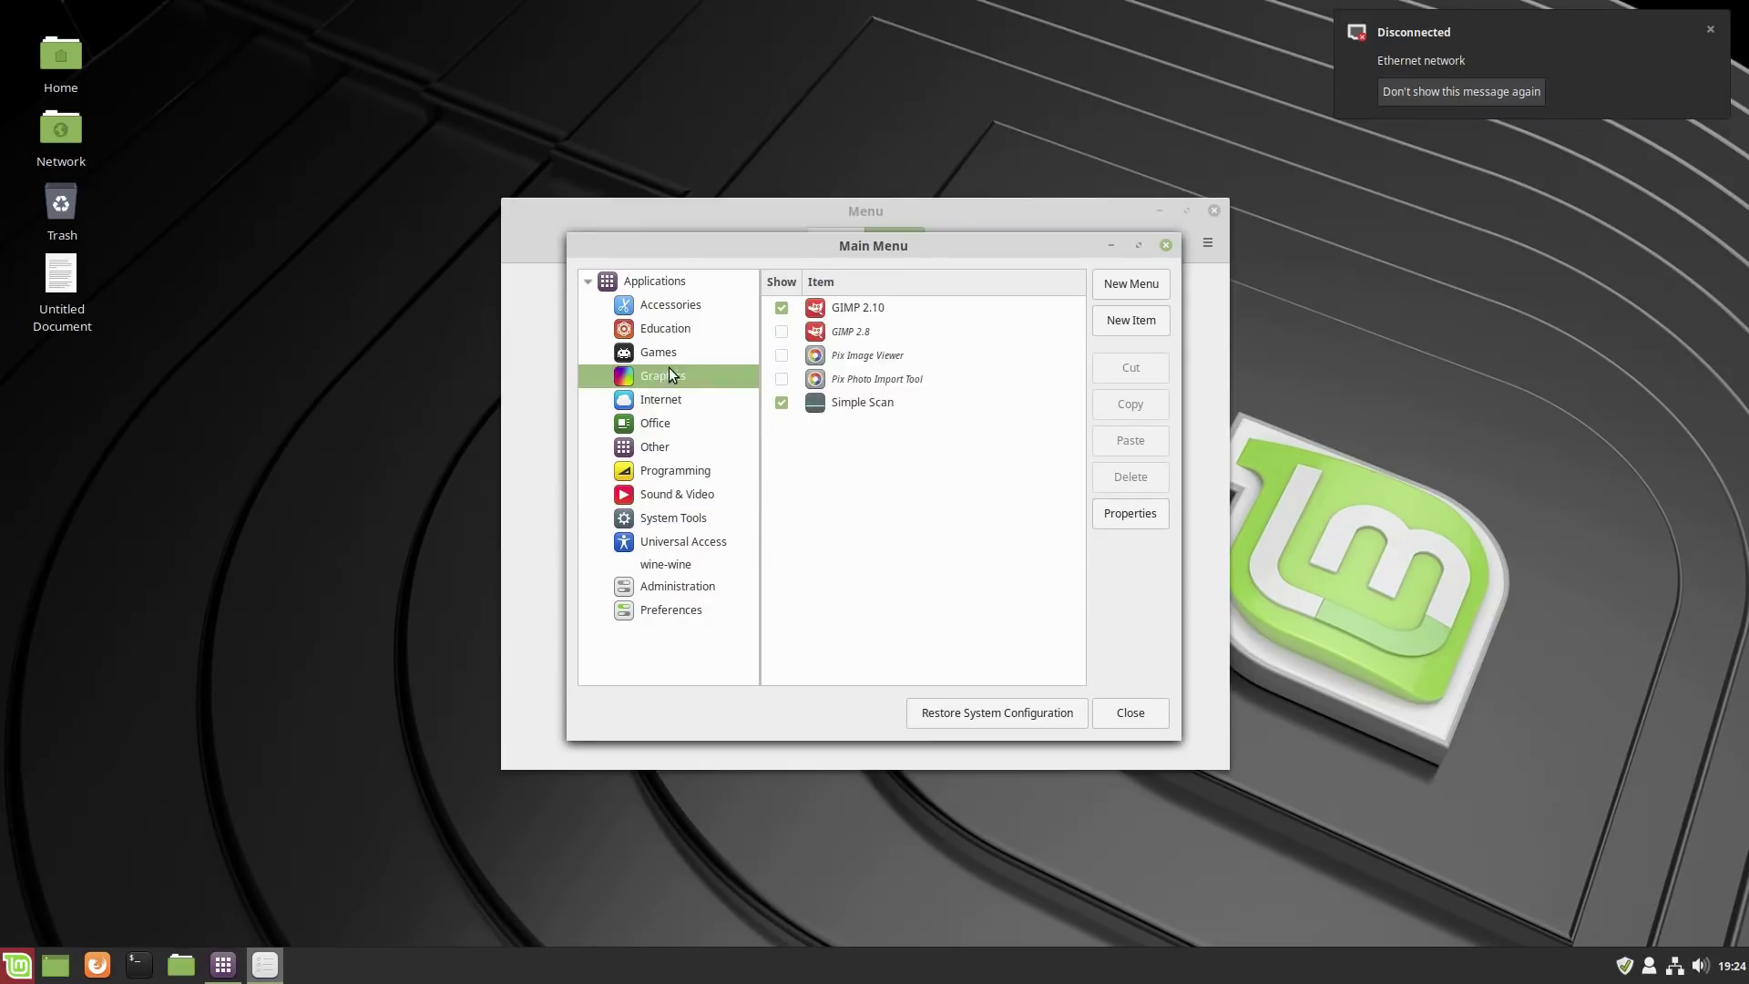
left_click(845, 314)
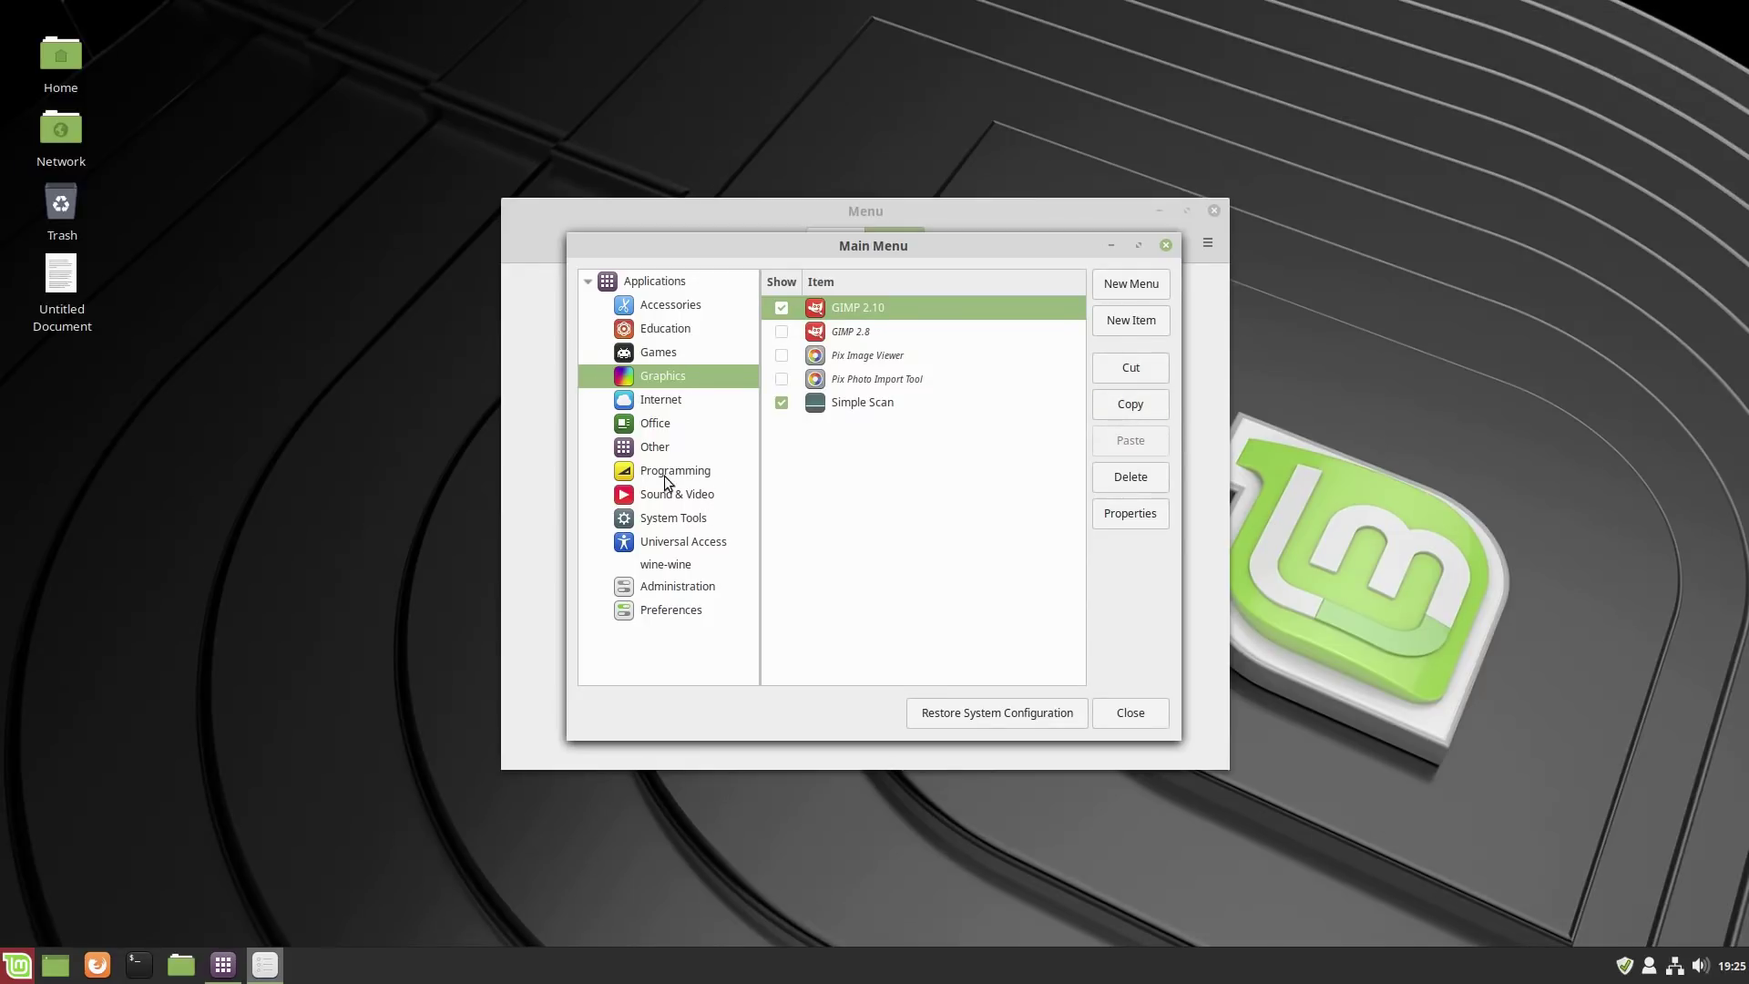
left_click(718, 493)
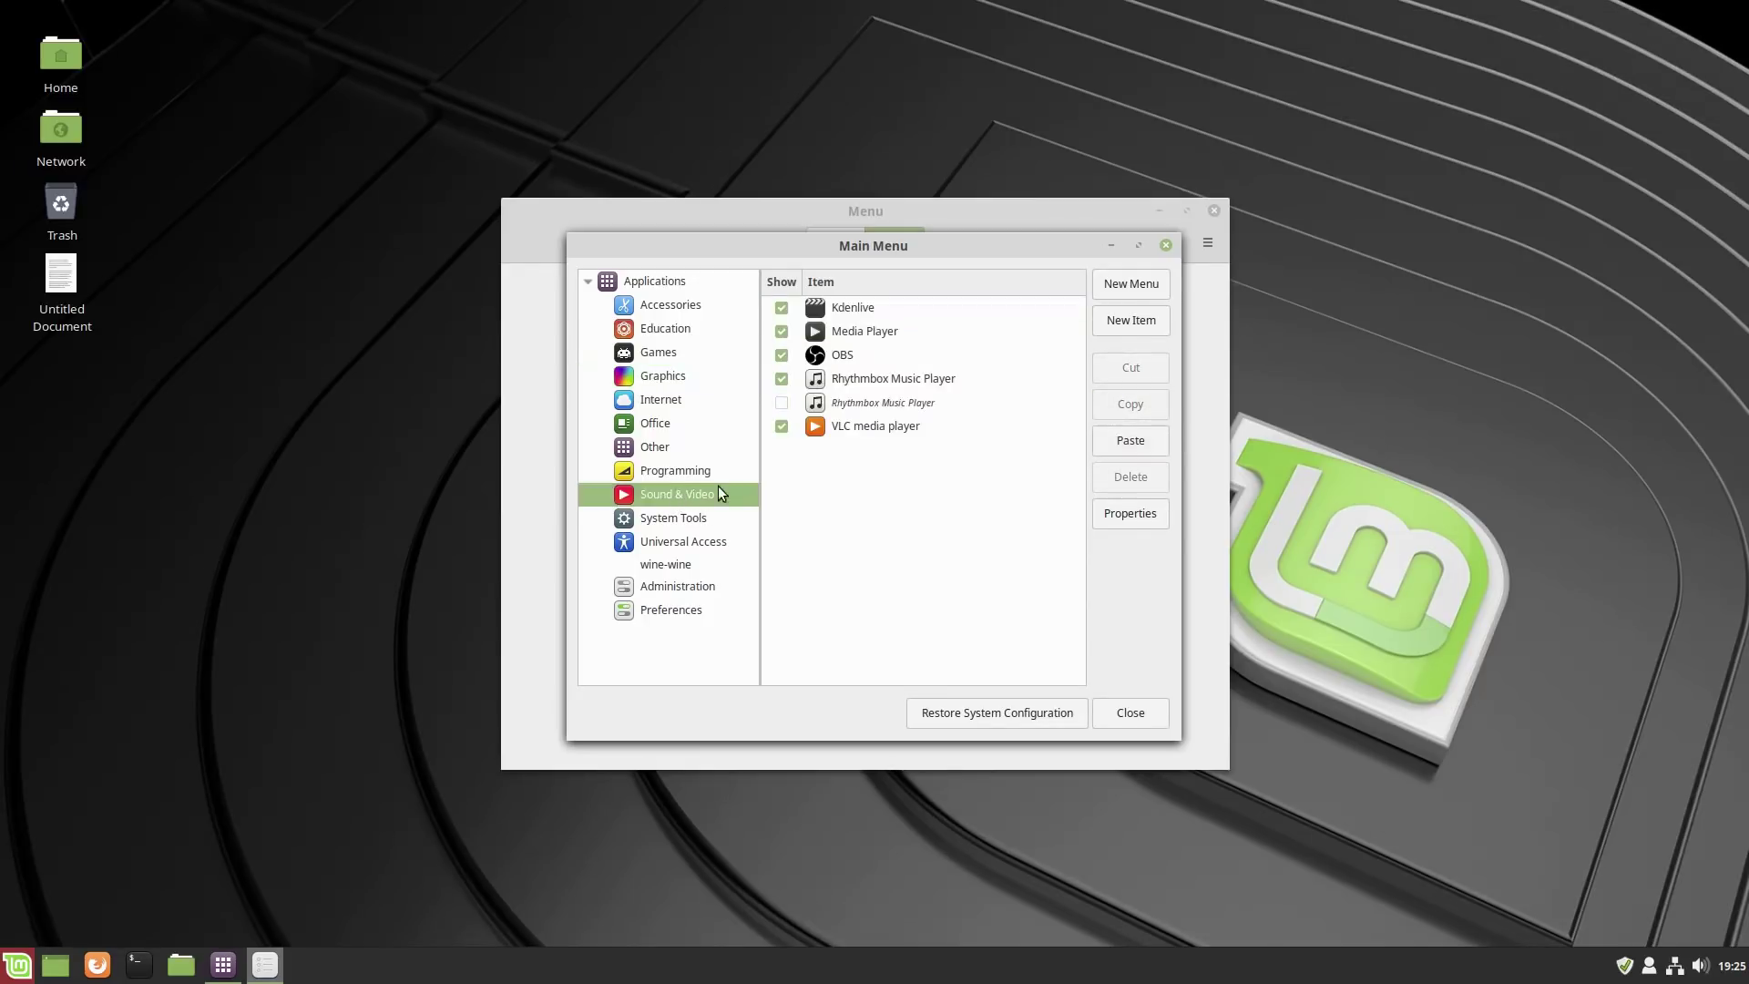
left_click(1120, 441)
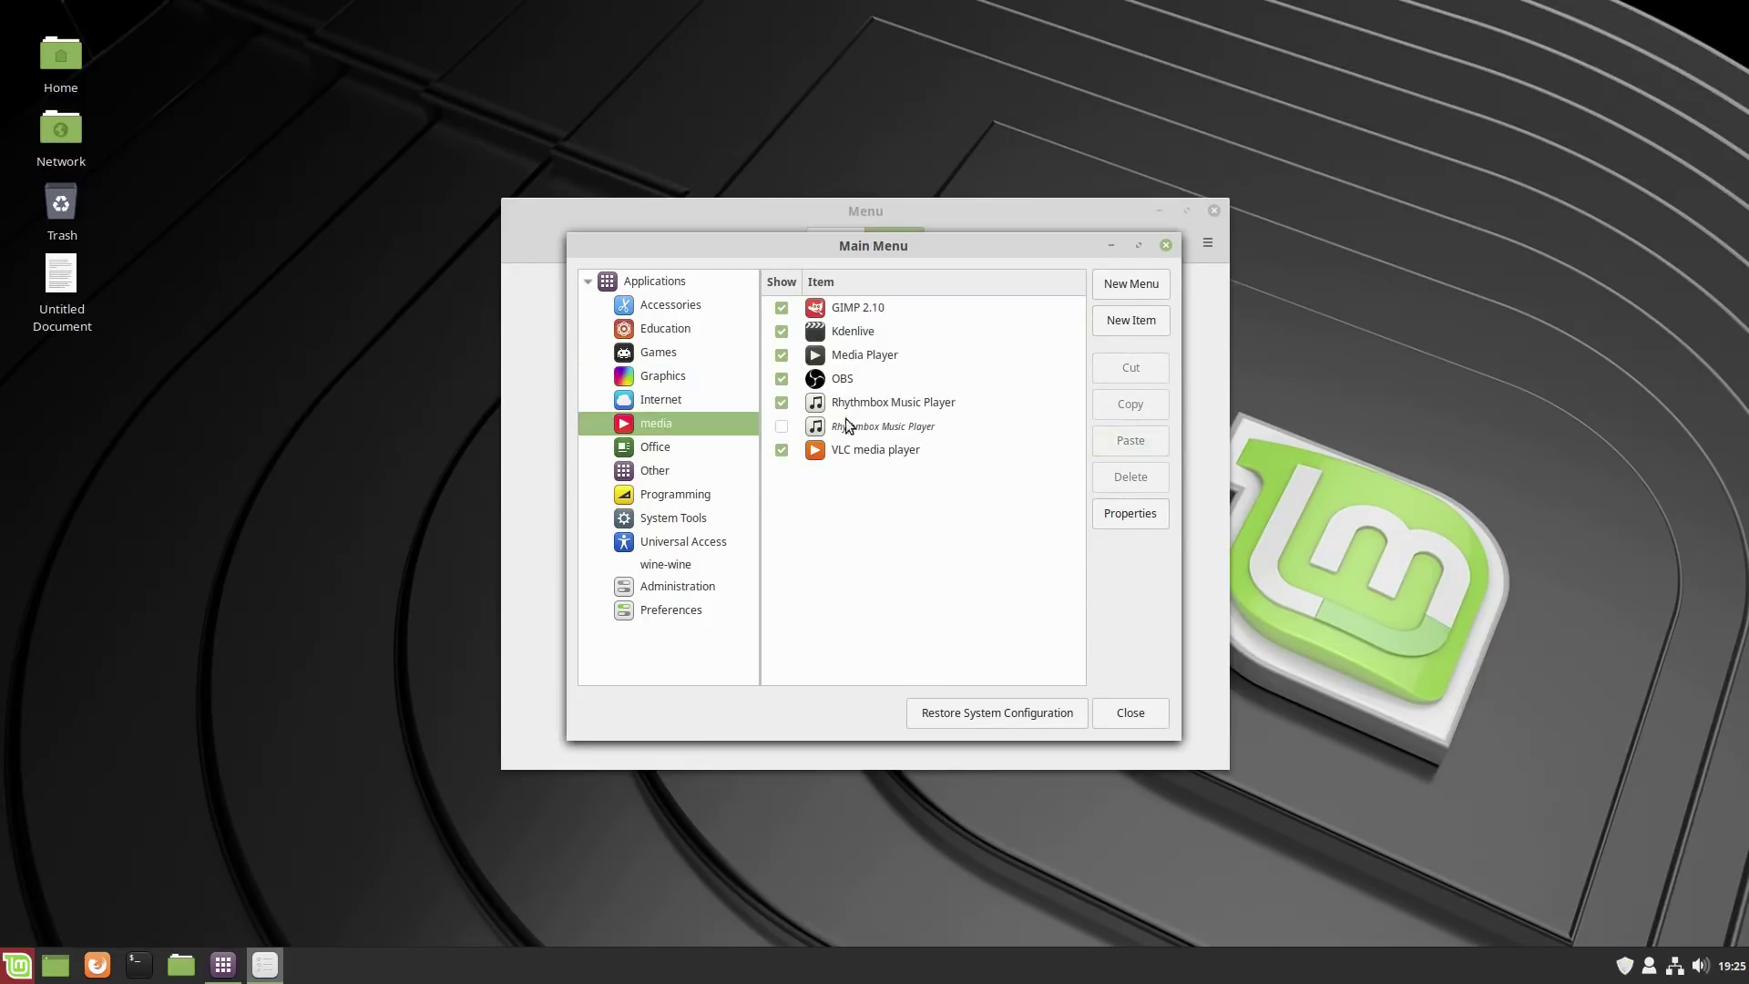
left_click(676, 374)
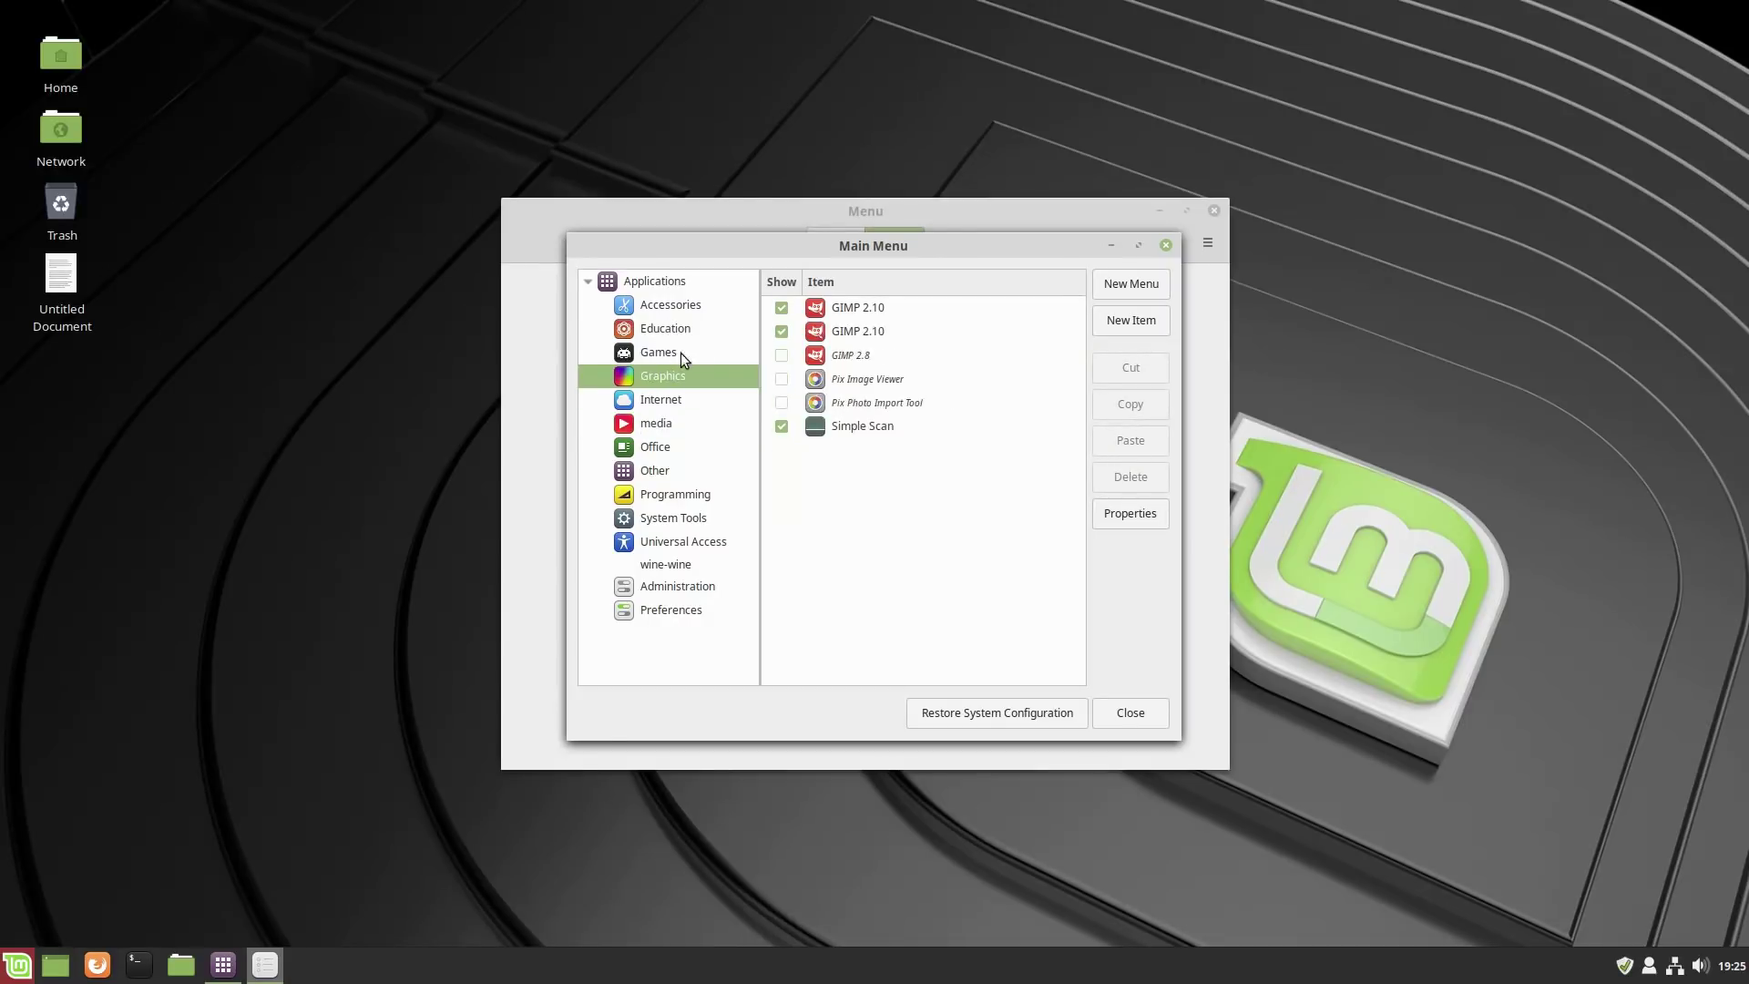
left_click(883, 424)
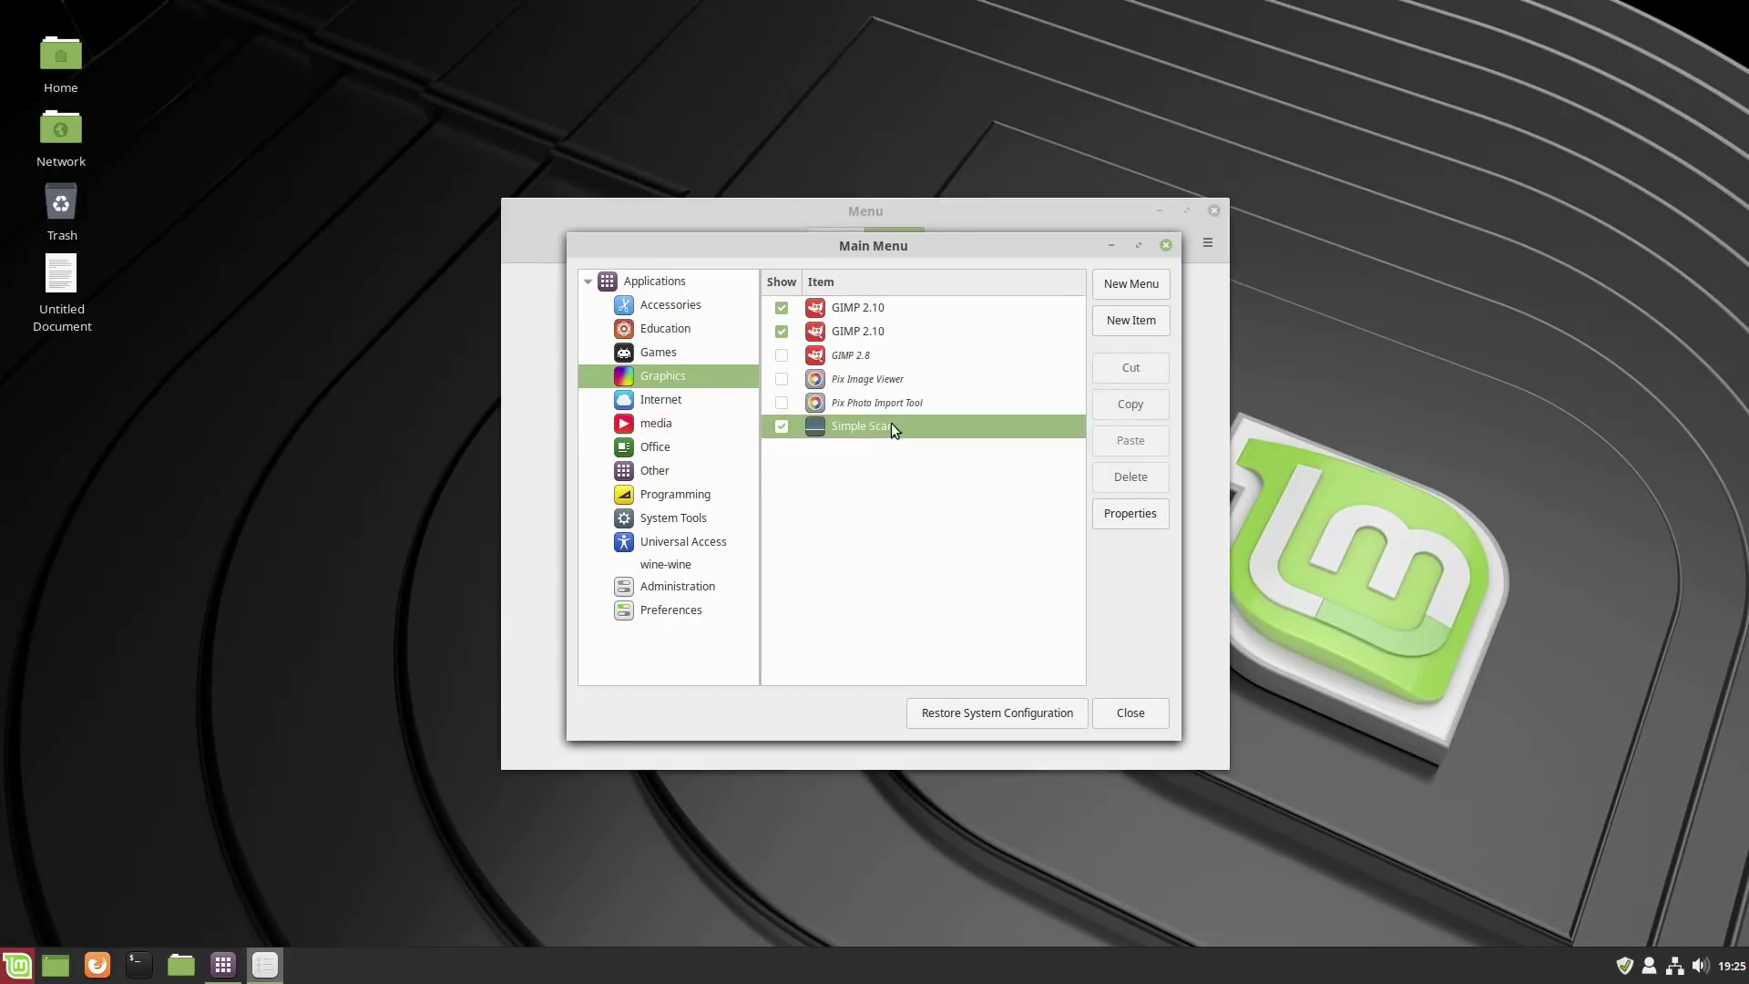
left_click(1131, 403)
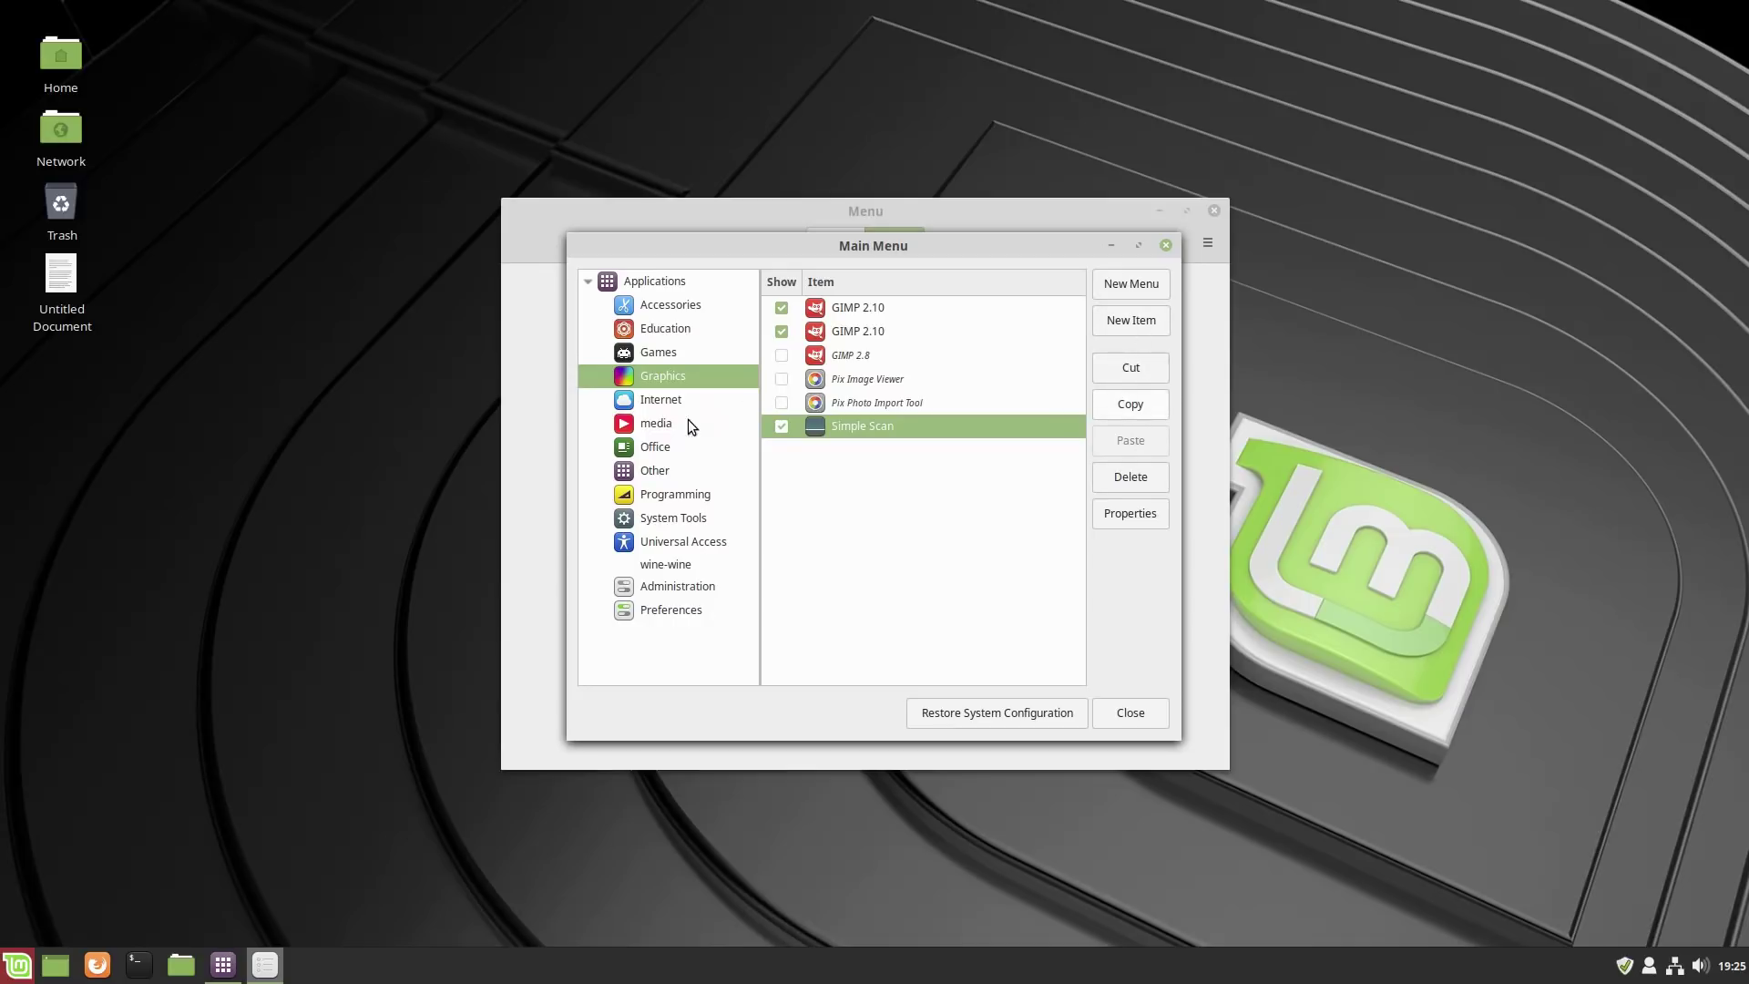
left_click(674, 430)
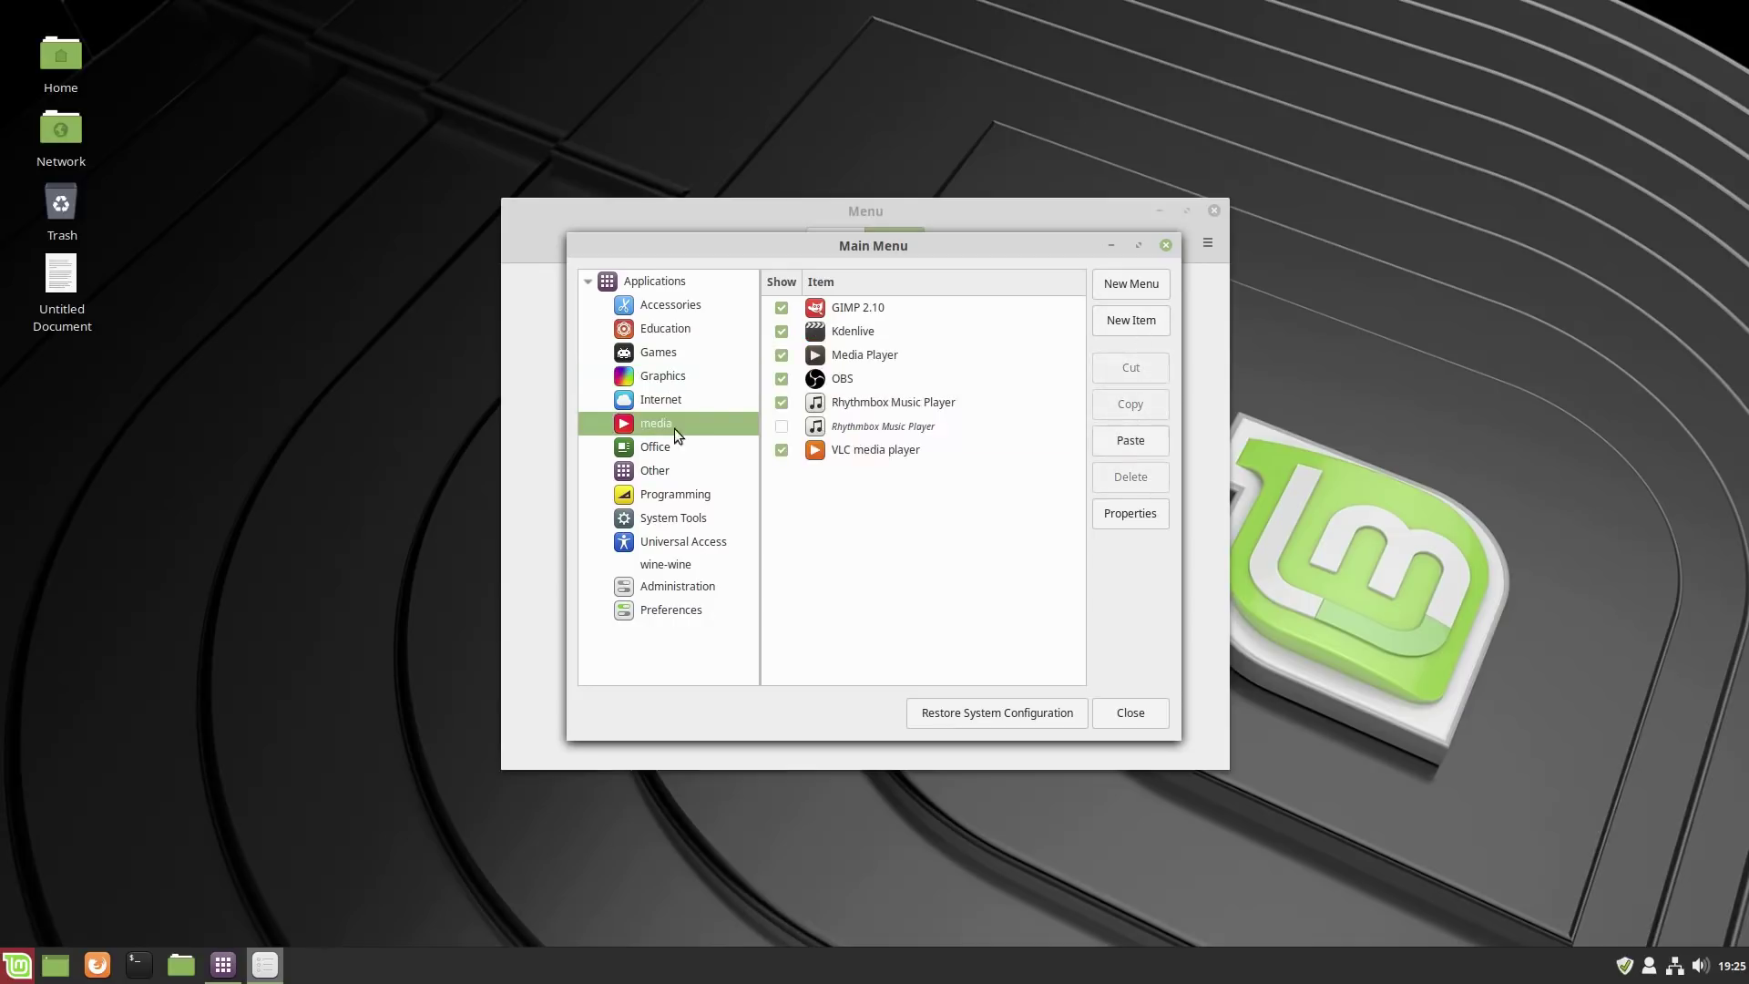
left_click(1118, 443)
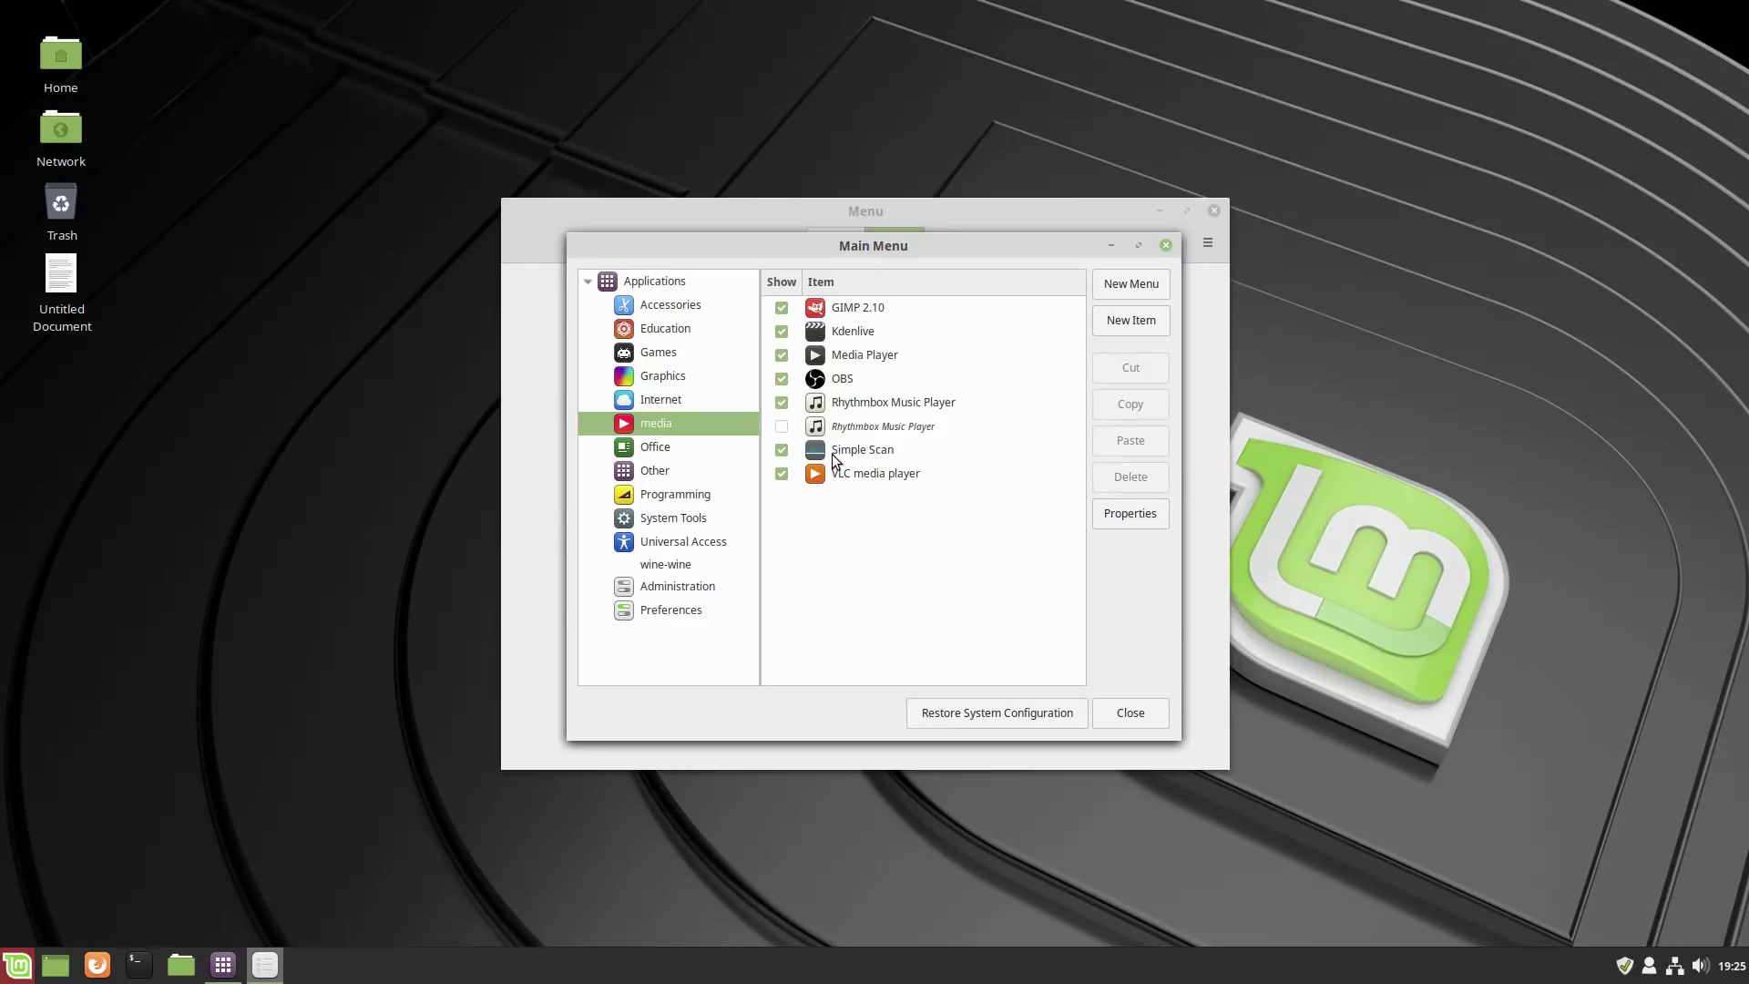
Hide both GIMP 2.10 and both Simple Scan entries in Graphics, then close the editor and settings.
left_click(658, 361)
left_click(661, 374)
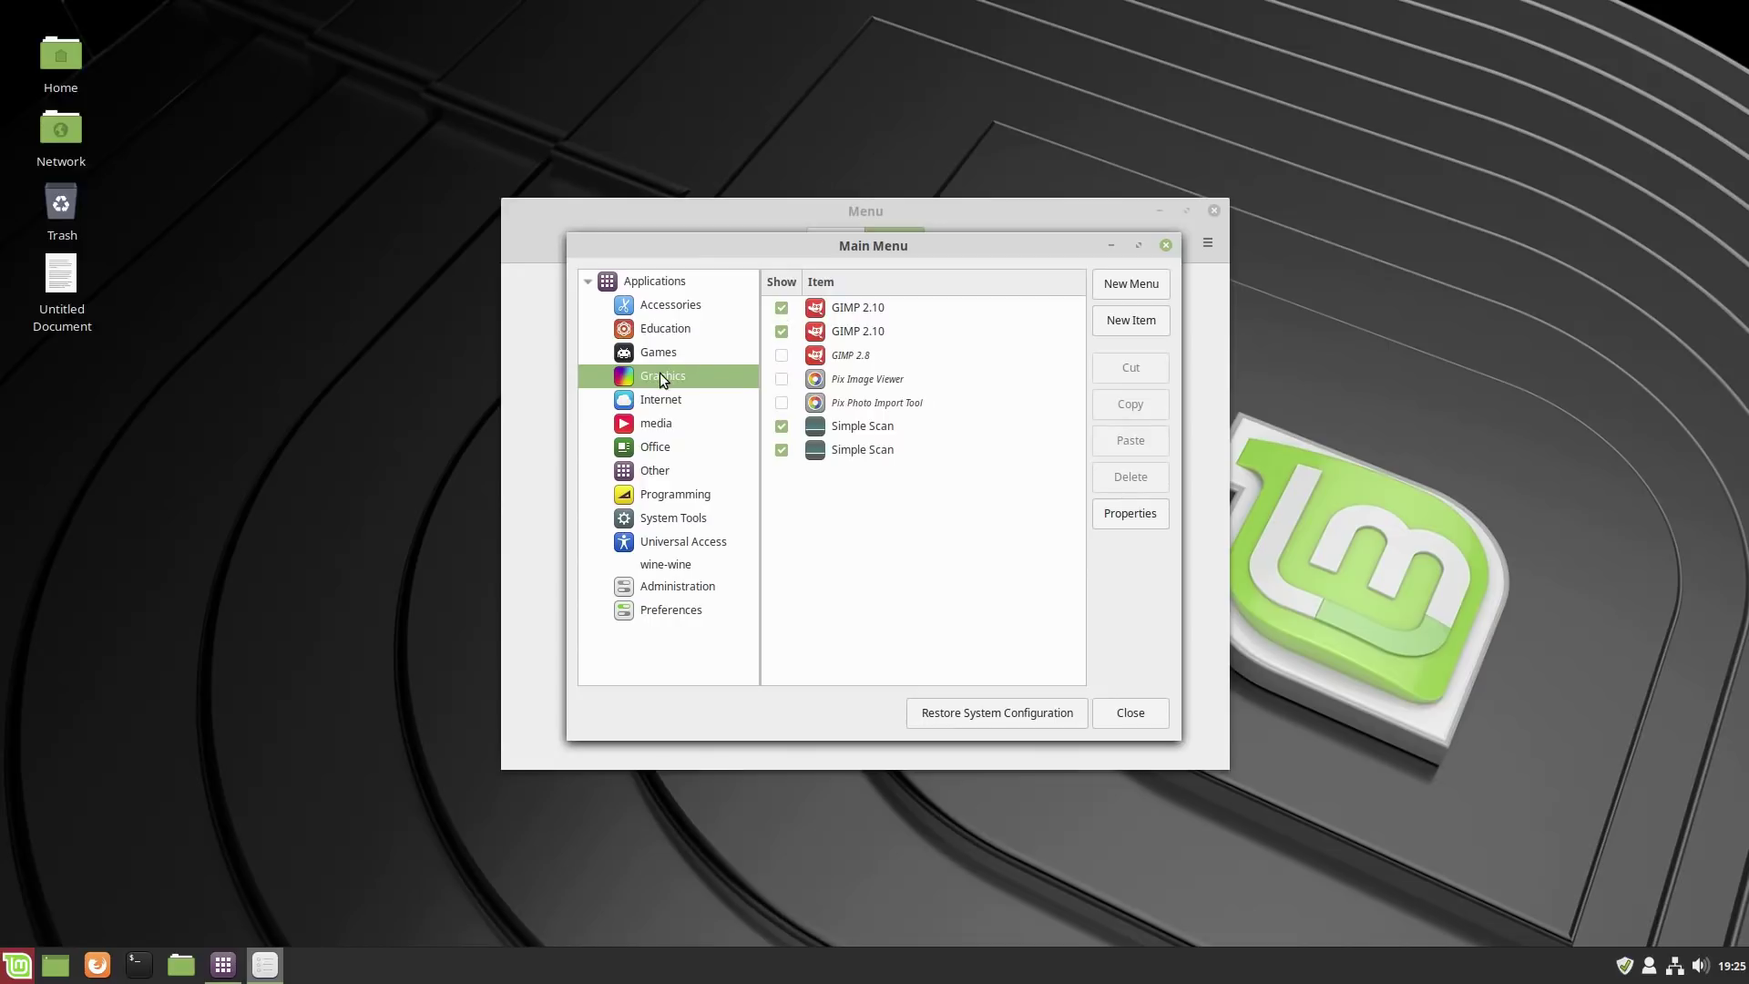
right_click(660, 374)
left_click(1294, 429)
left_click(1006, 422)
left_click(781, 306)
left_click(782, 331)
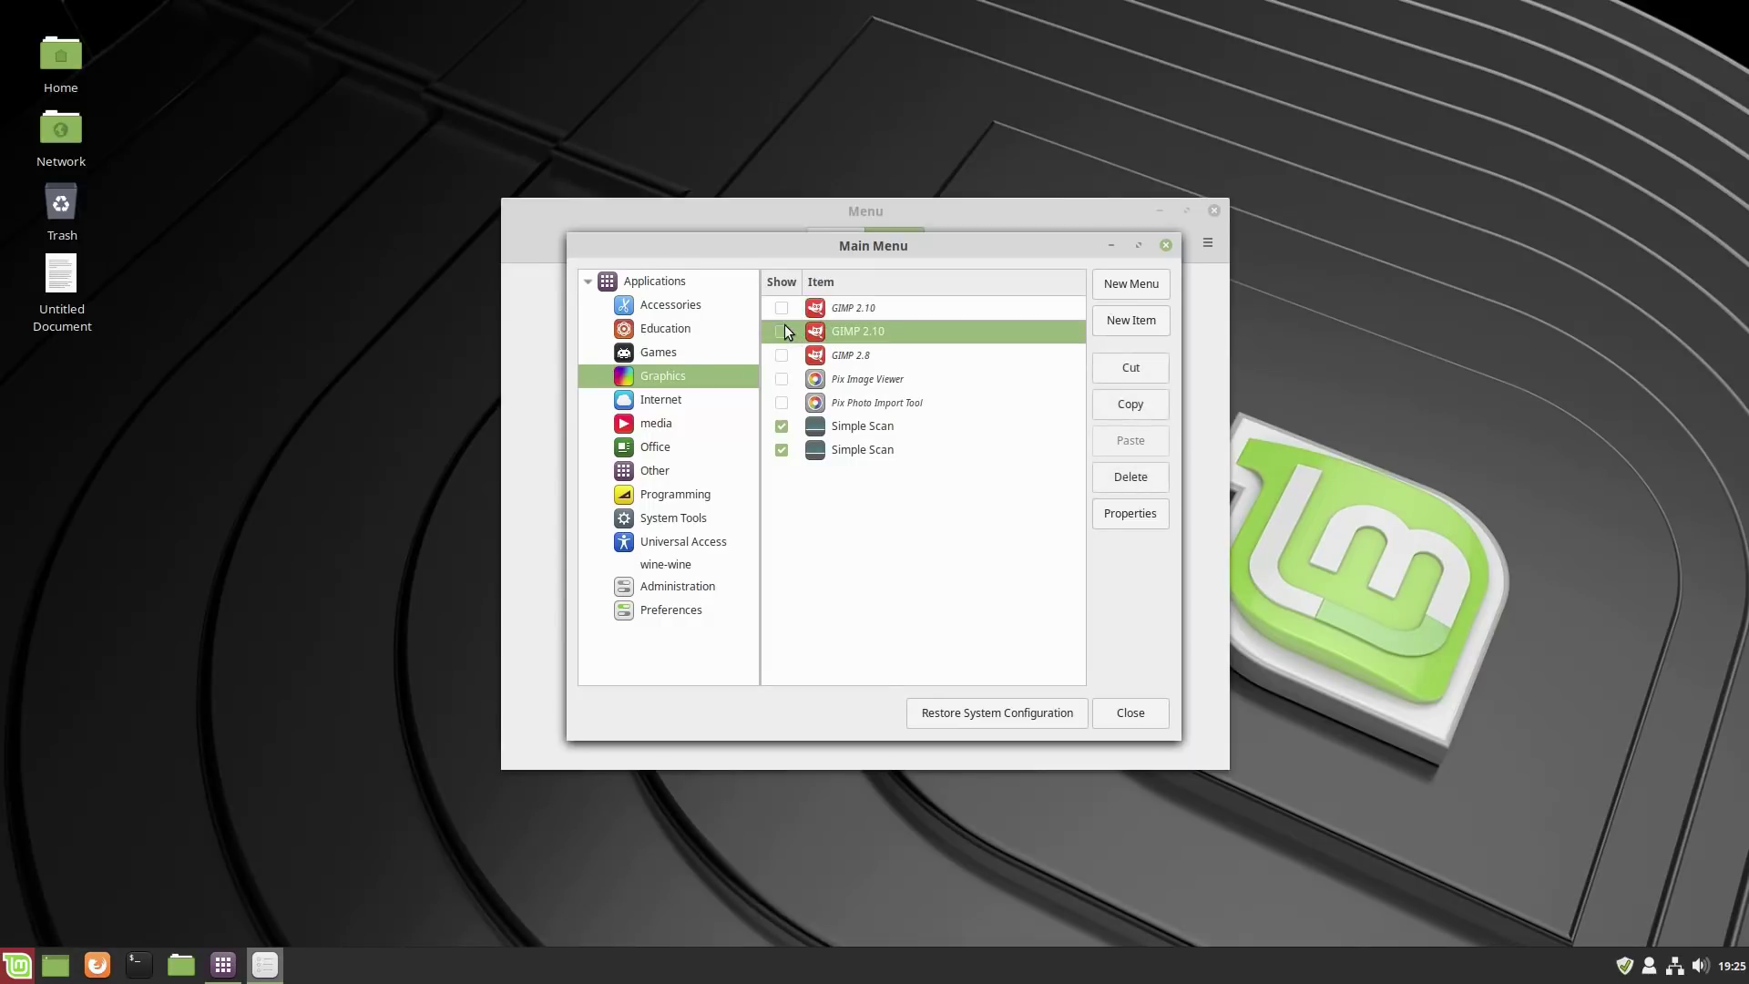
left_click(782, 426)
left_click(781, 449)
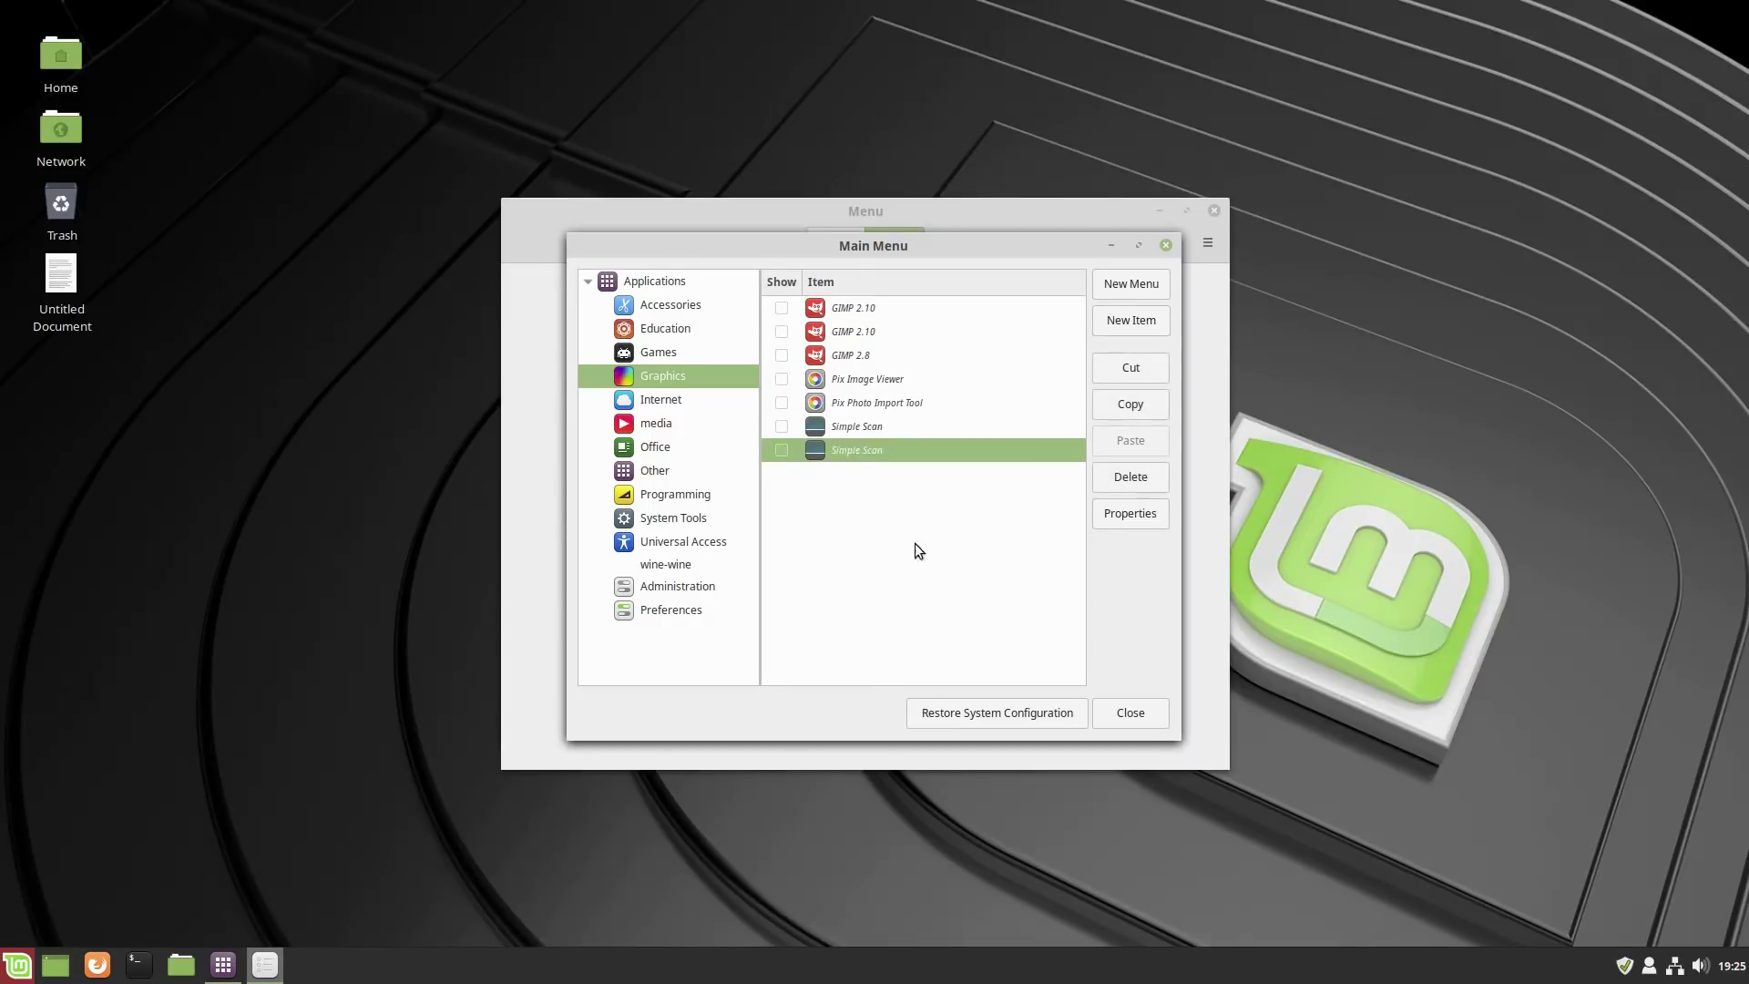
left_click(1130, 712)
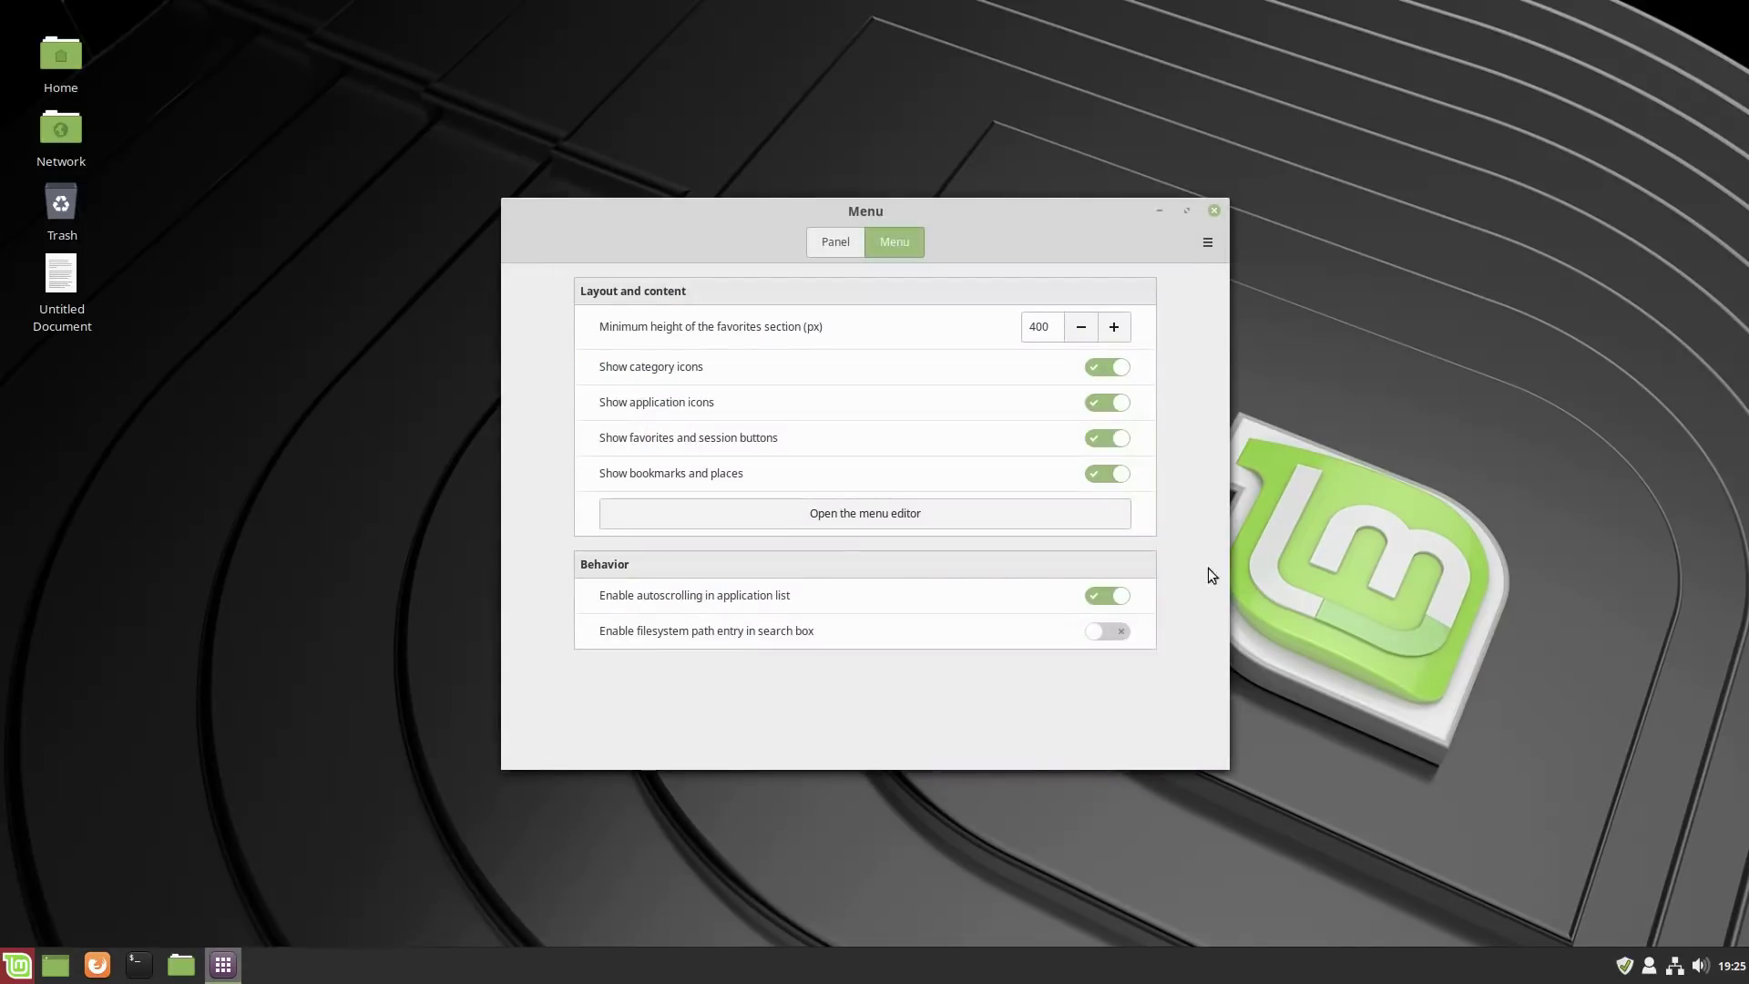
left_click(1214, 211)
left_click(18, 966)
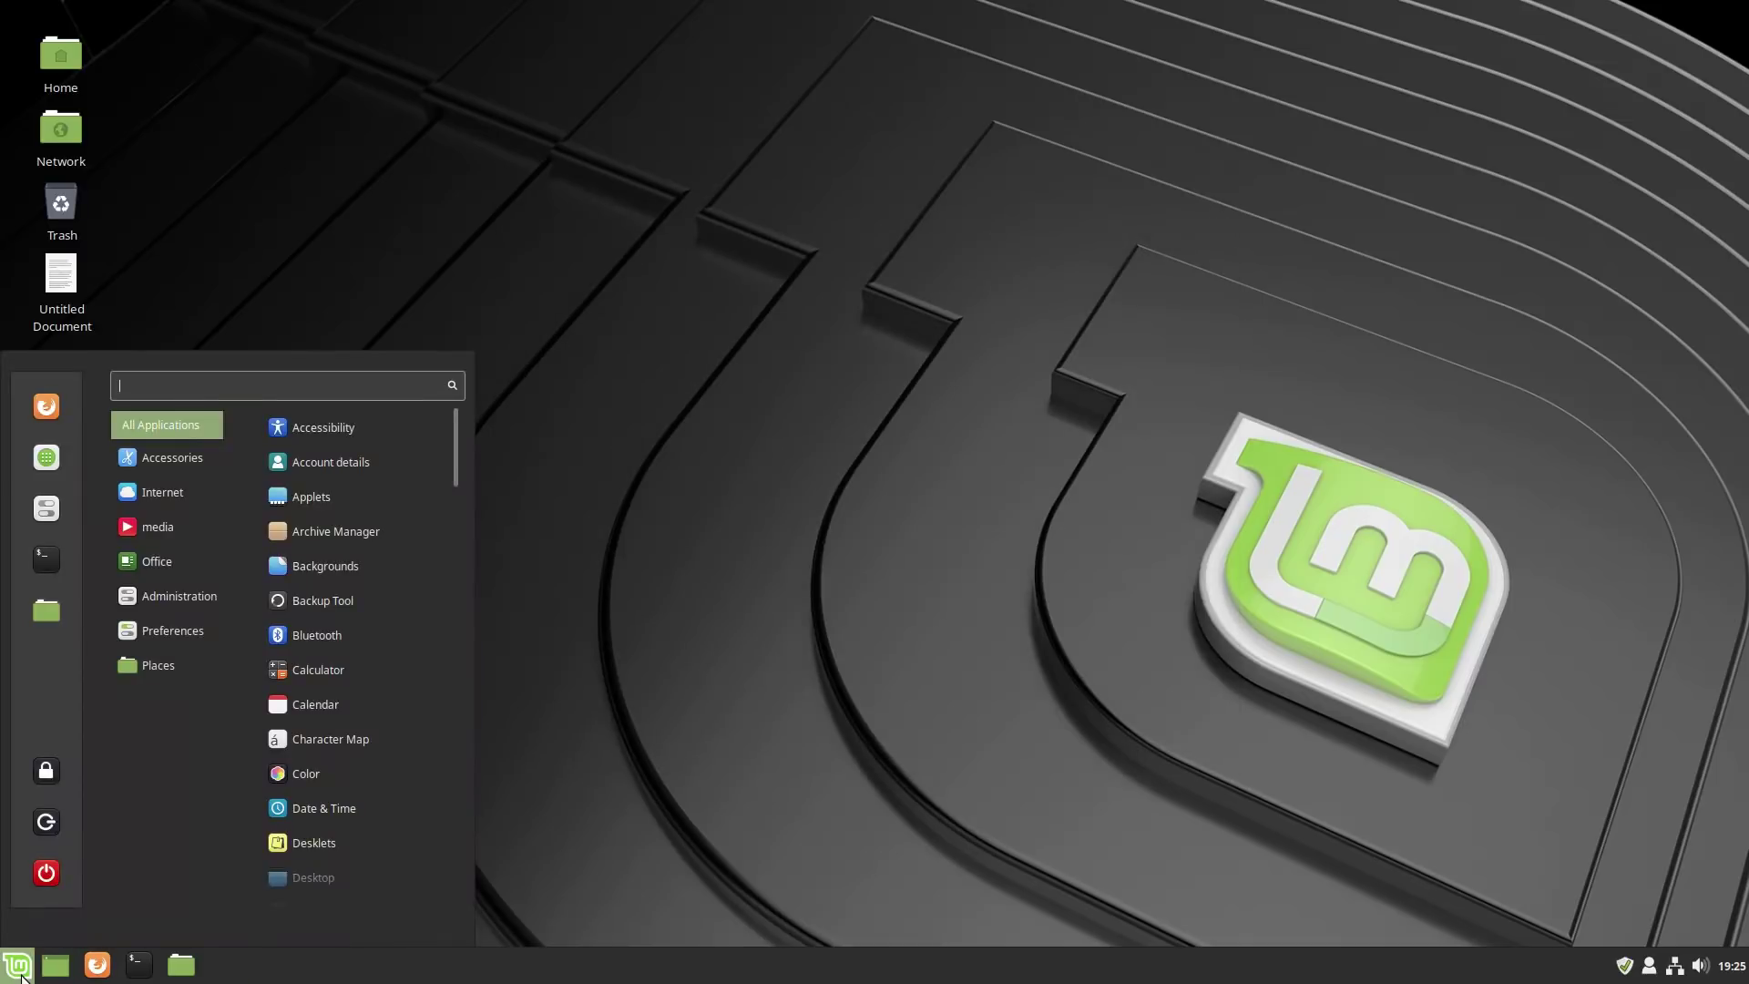
mouse_move(165, 528)
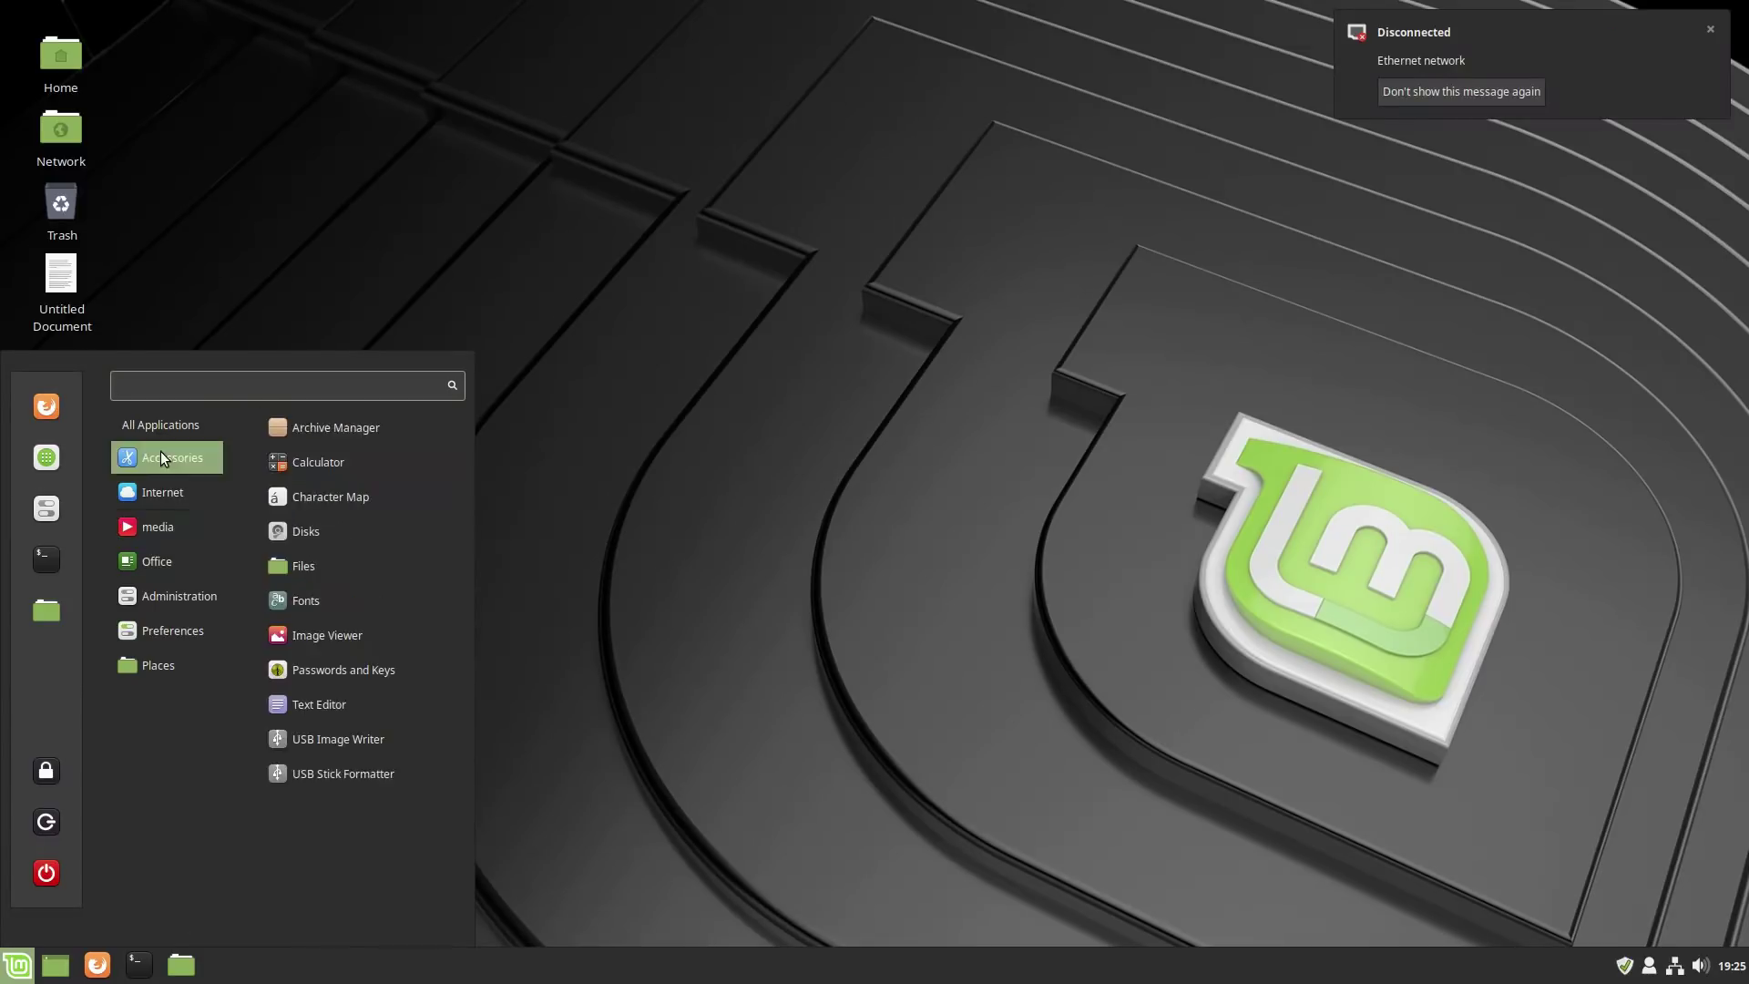
mouse_move(173, 630)
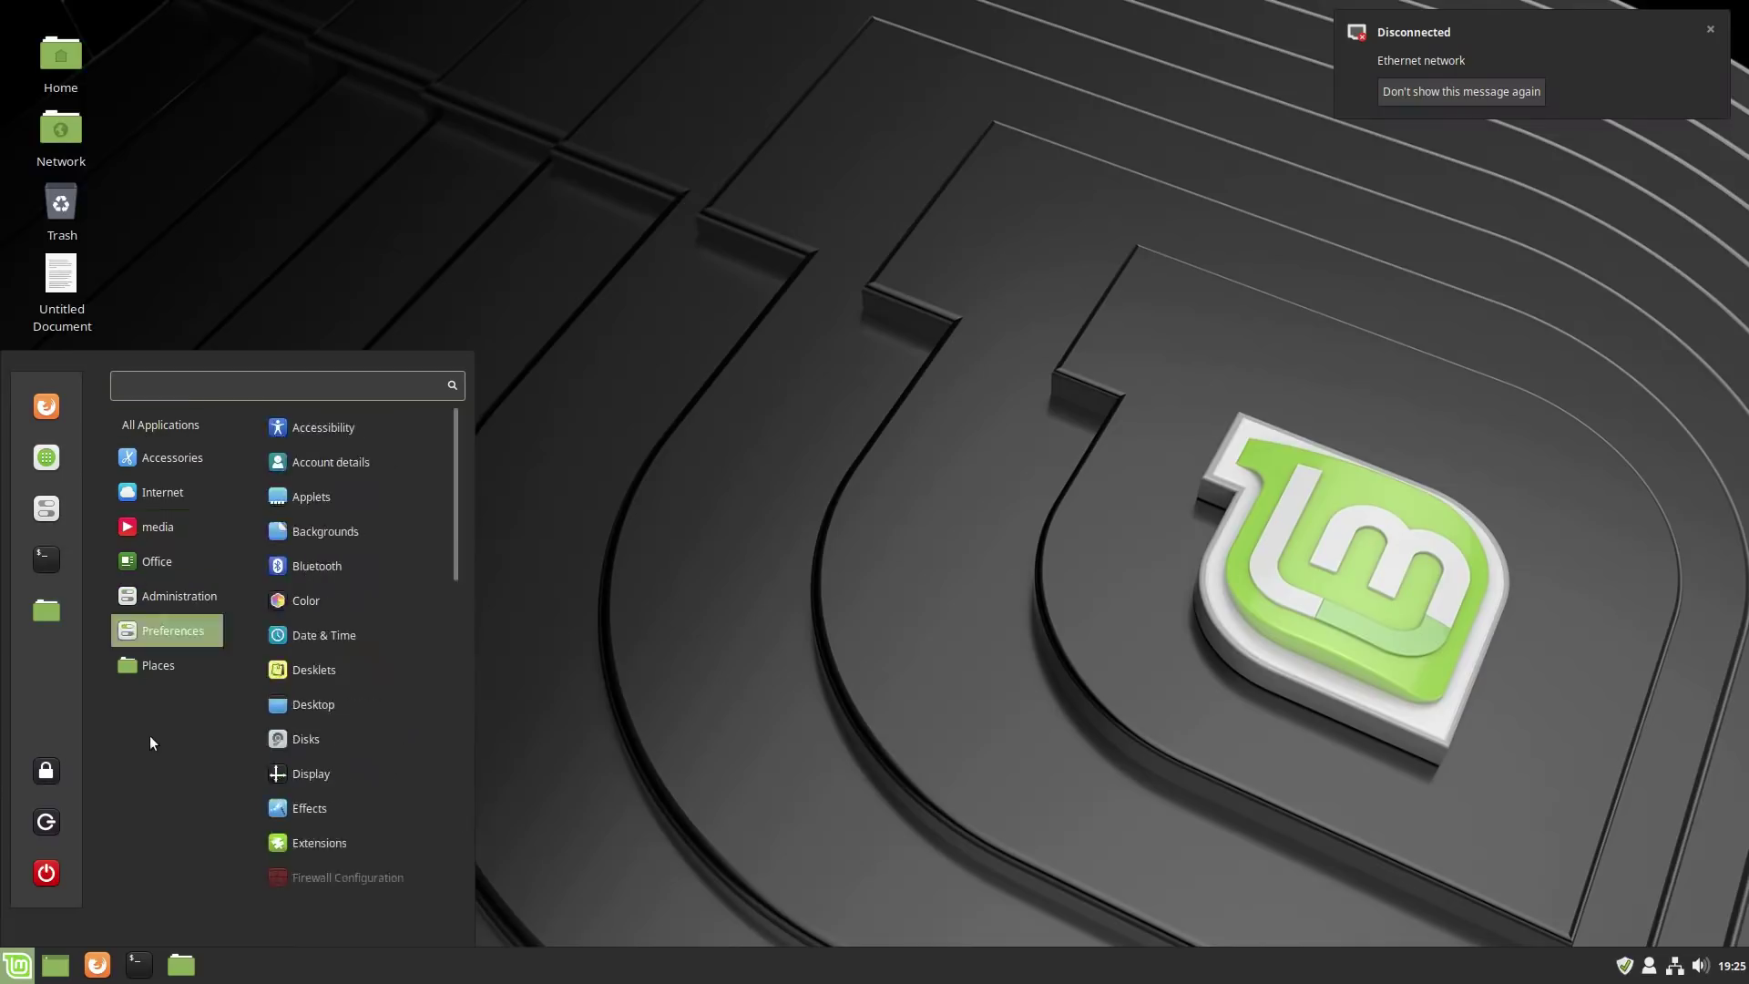
right_click(17, 964)
left_click(46, 898)
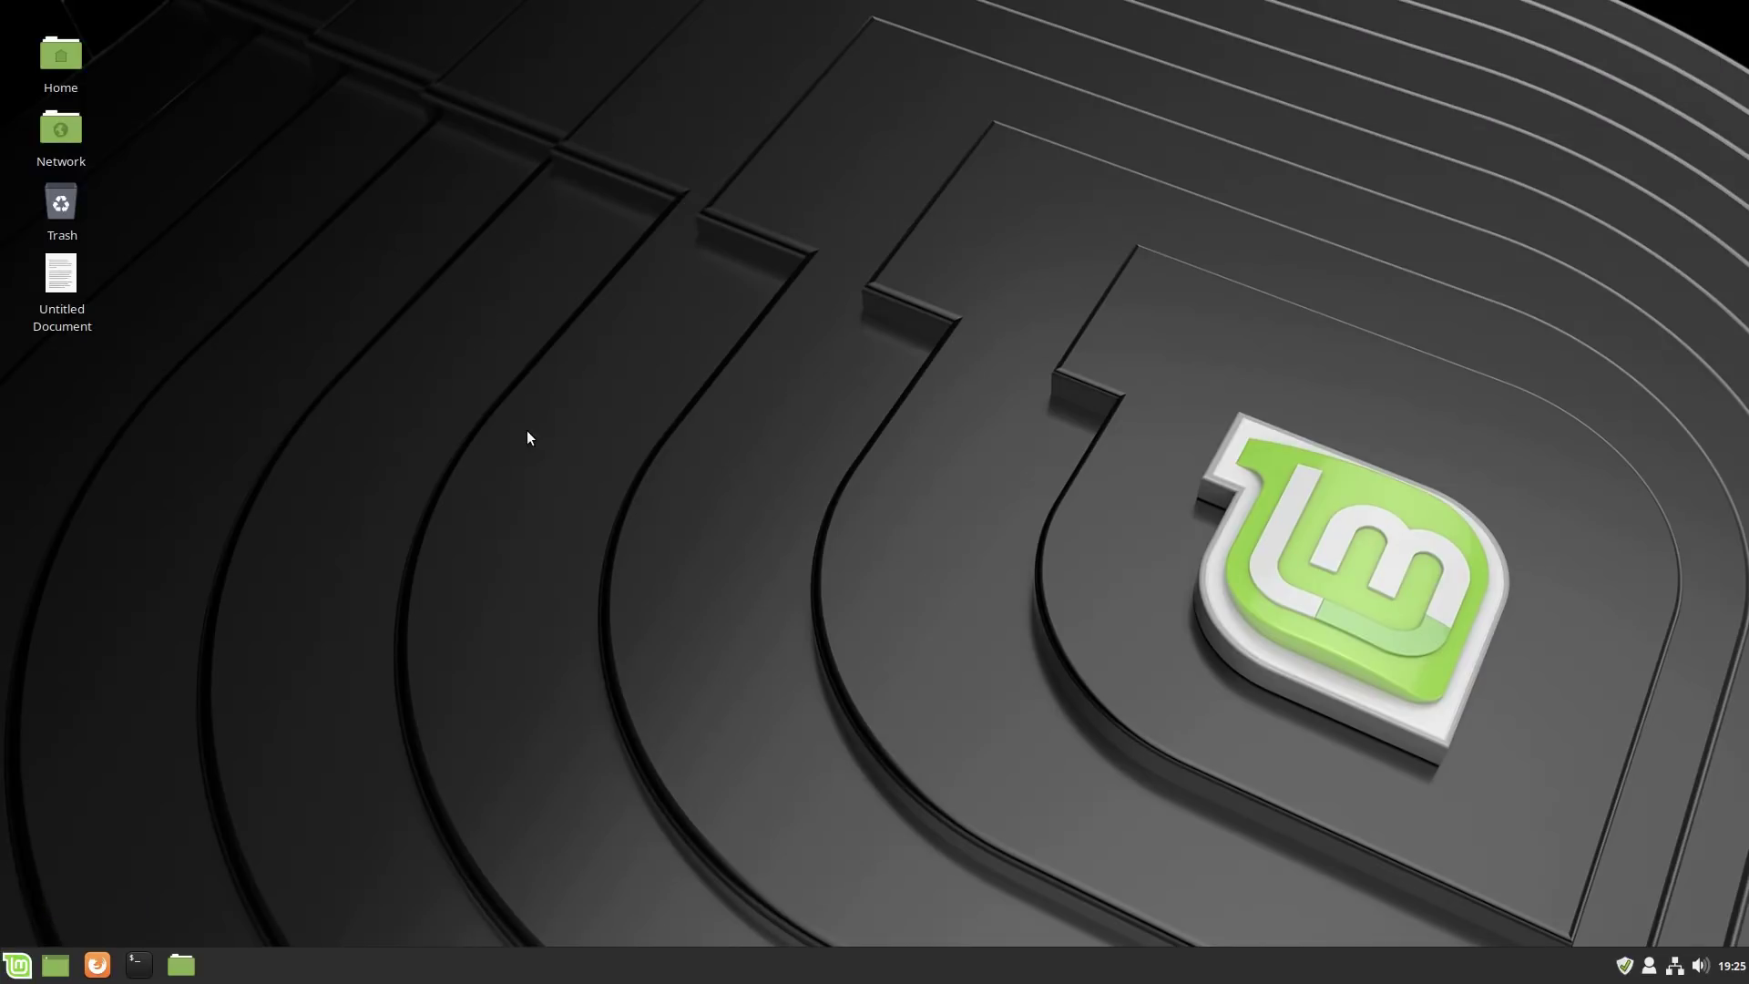
left_click(906, 242)
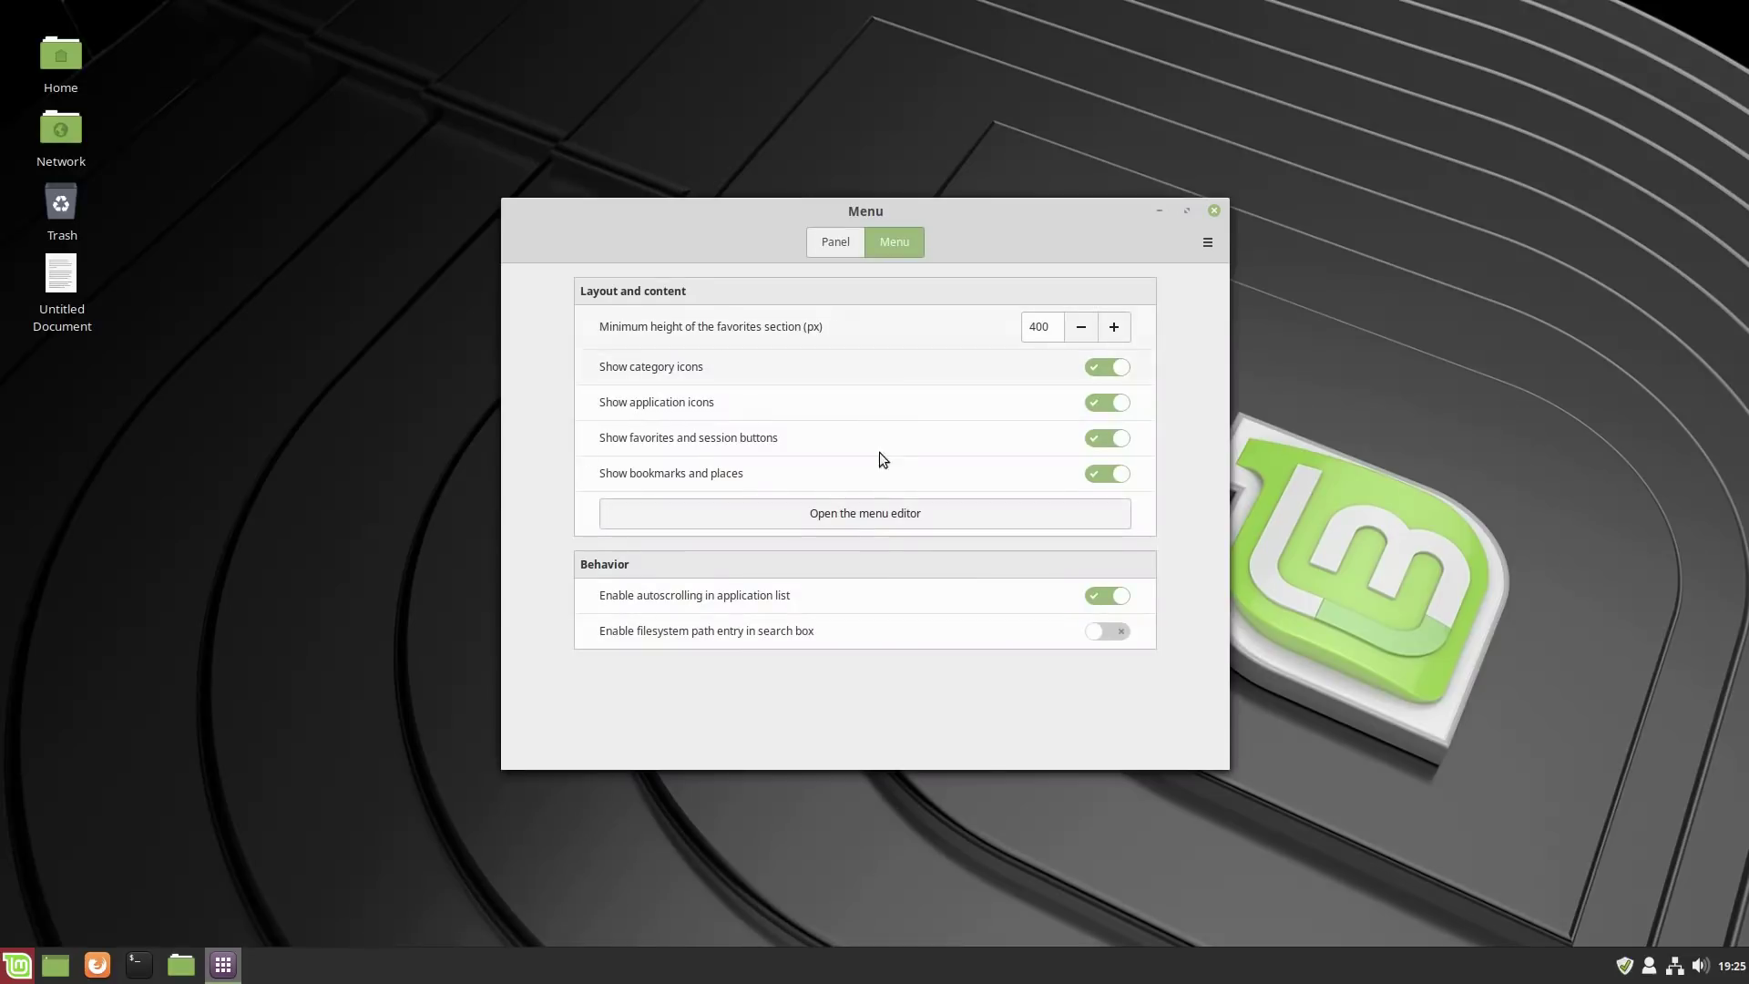
left_click(870, 514)
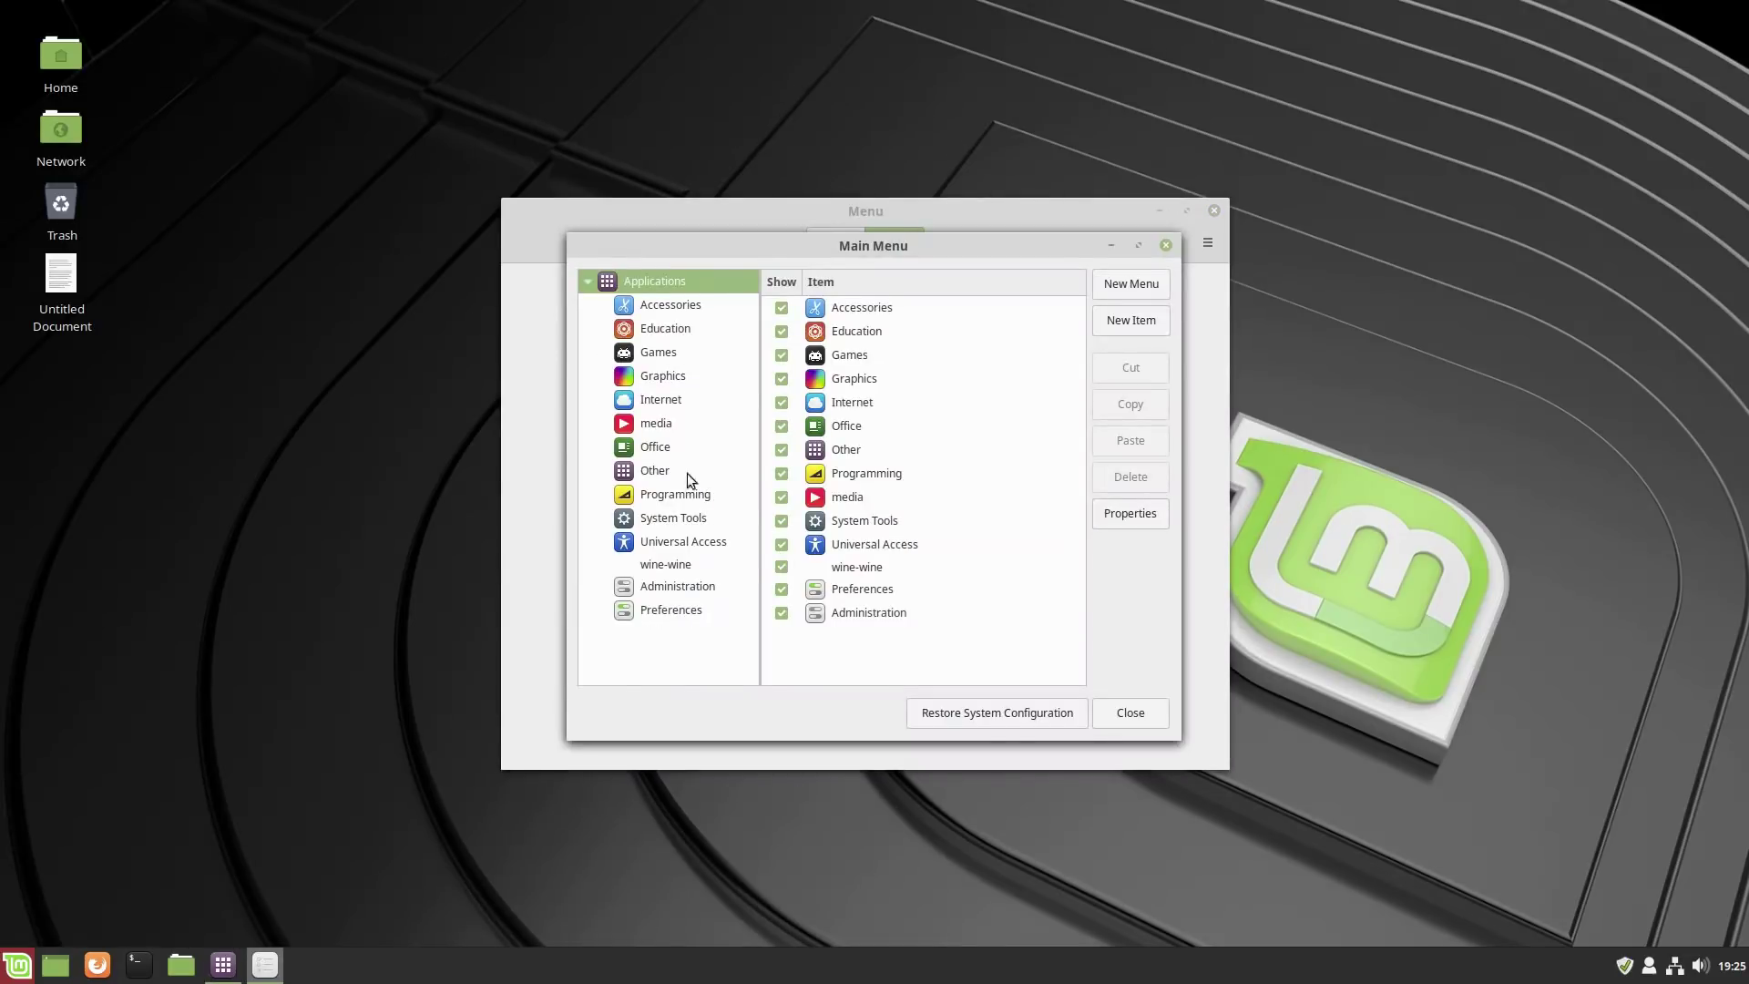
left_click(669, 329)
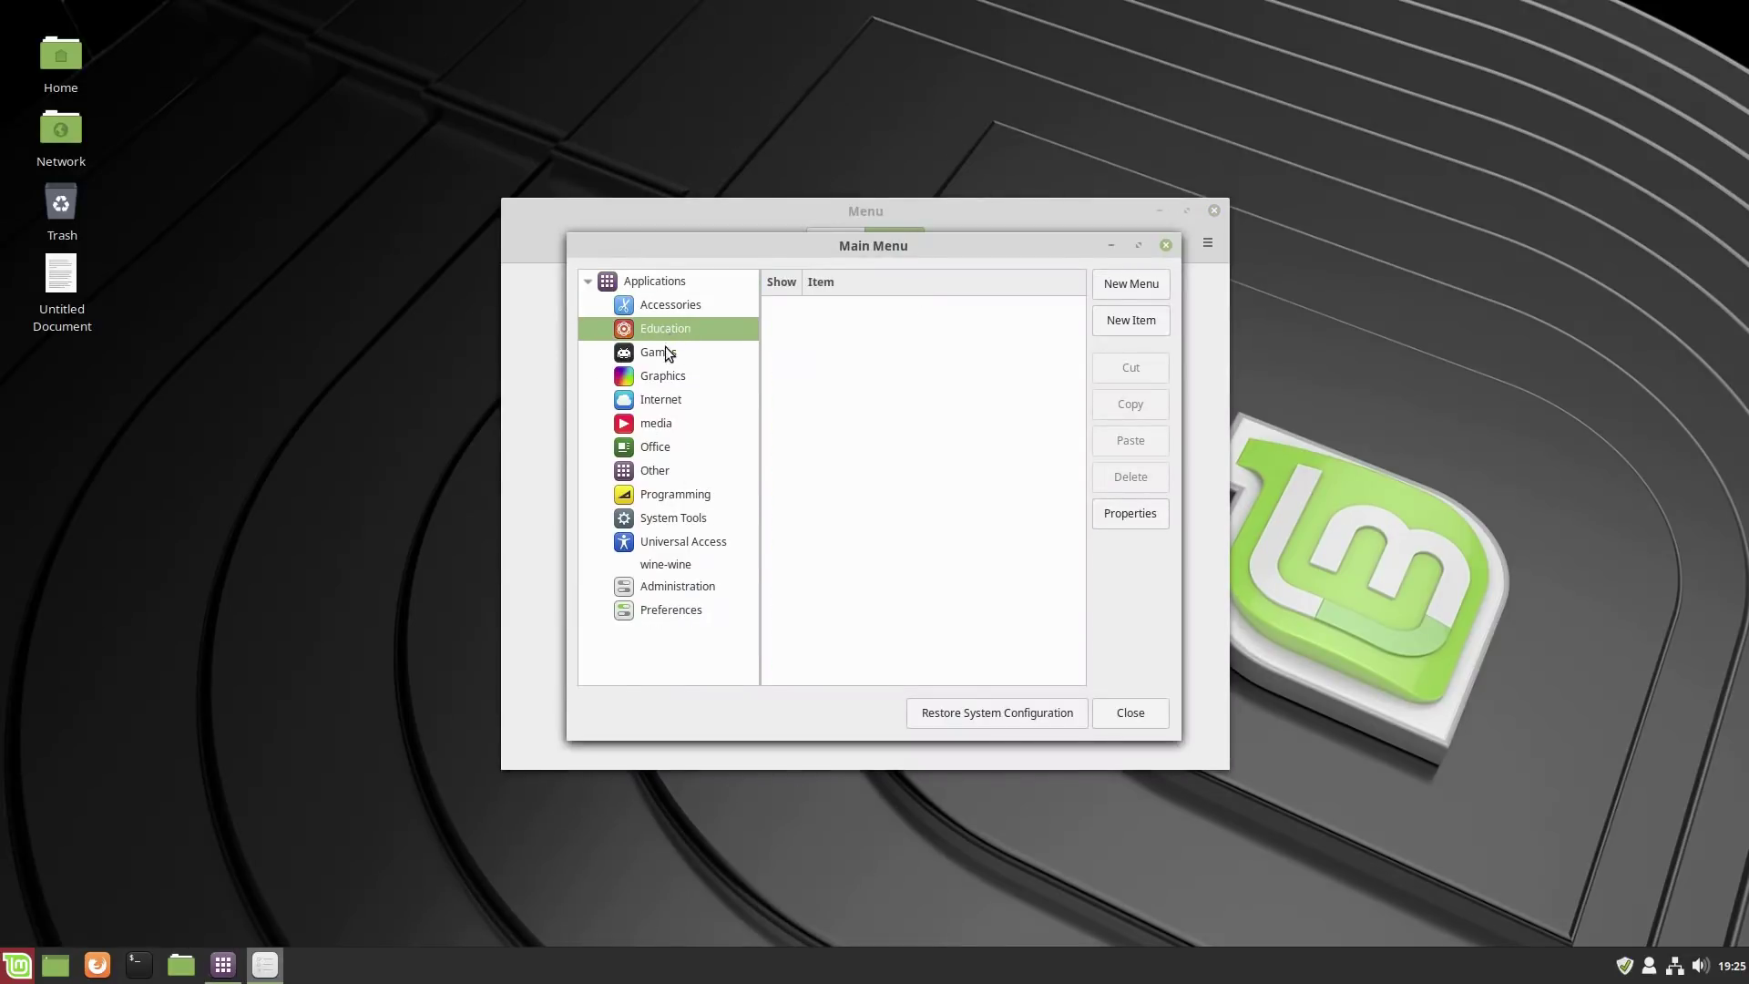
left_click(670, 353)
left_click(664, 368)
left_click(659, 403)
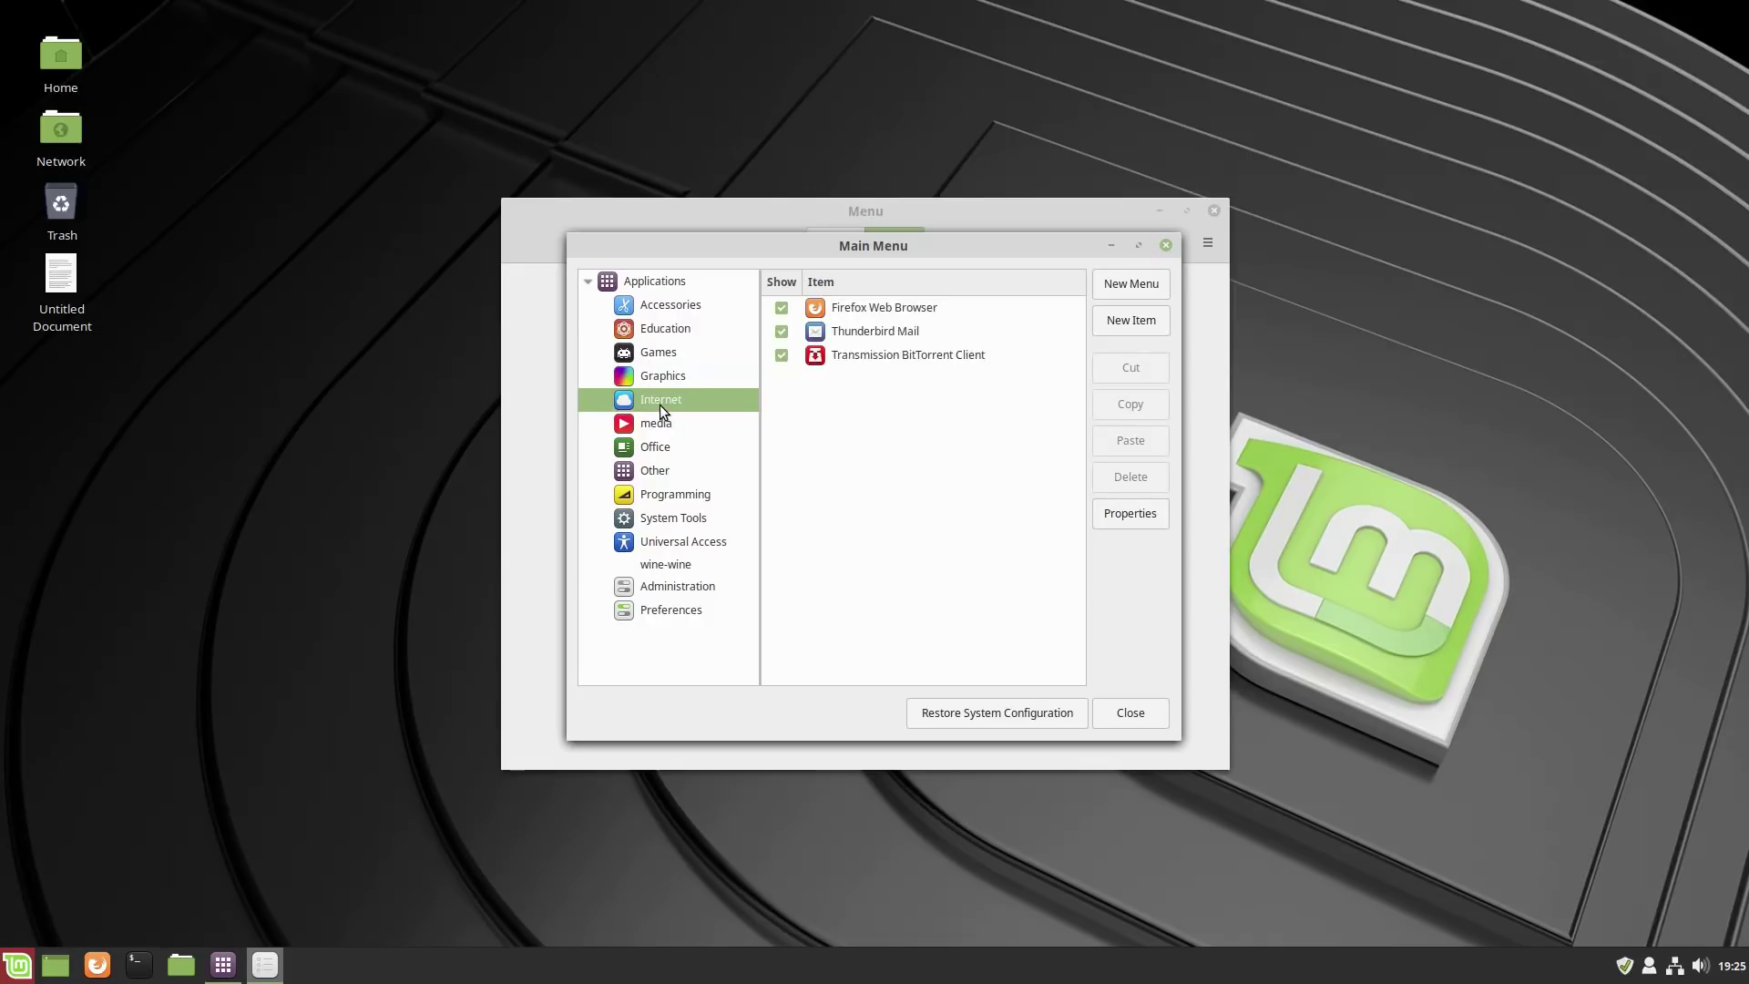
key("Down")
key("Down")
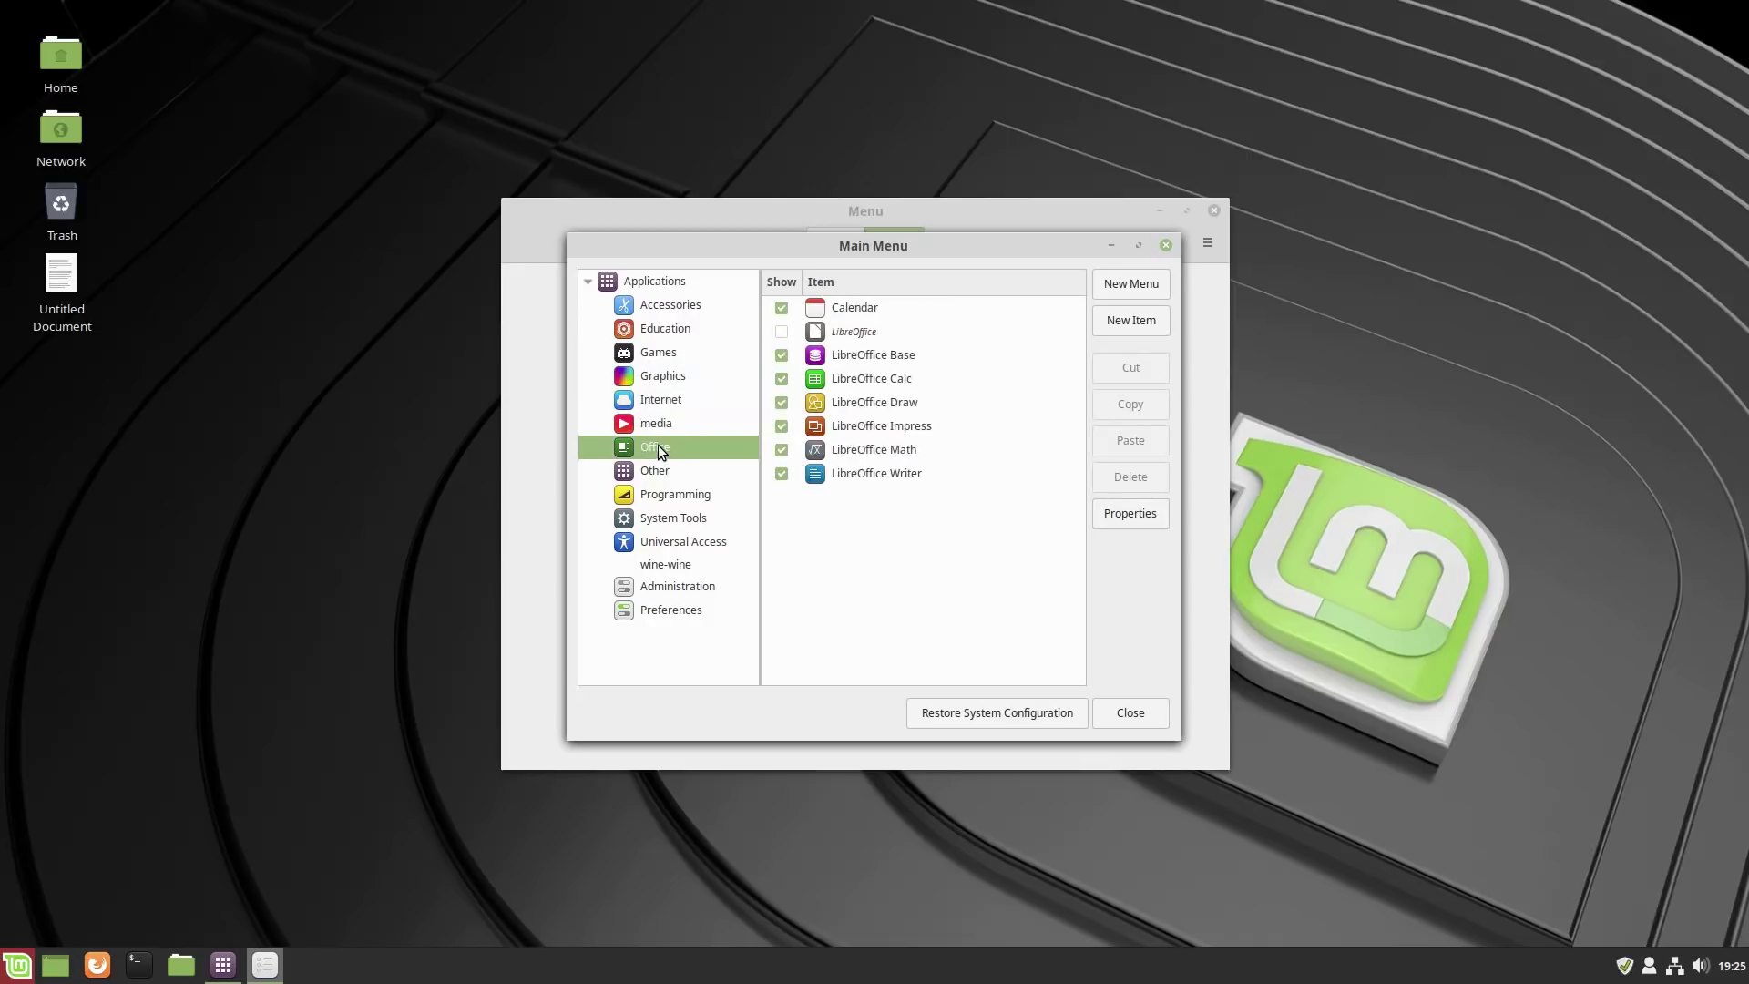
left_click(710, 470)
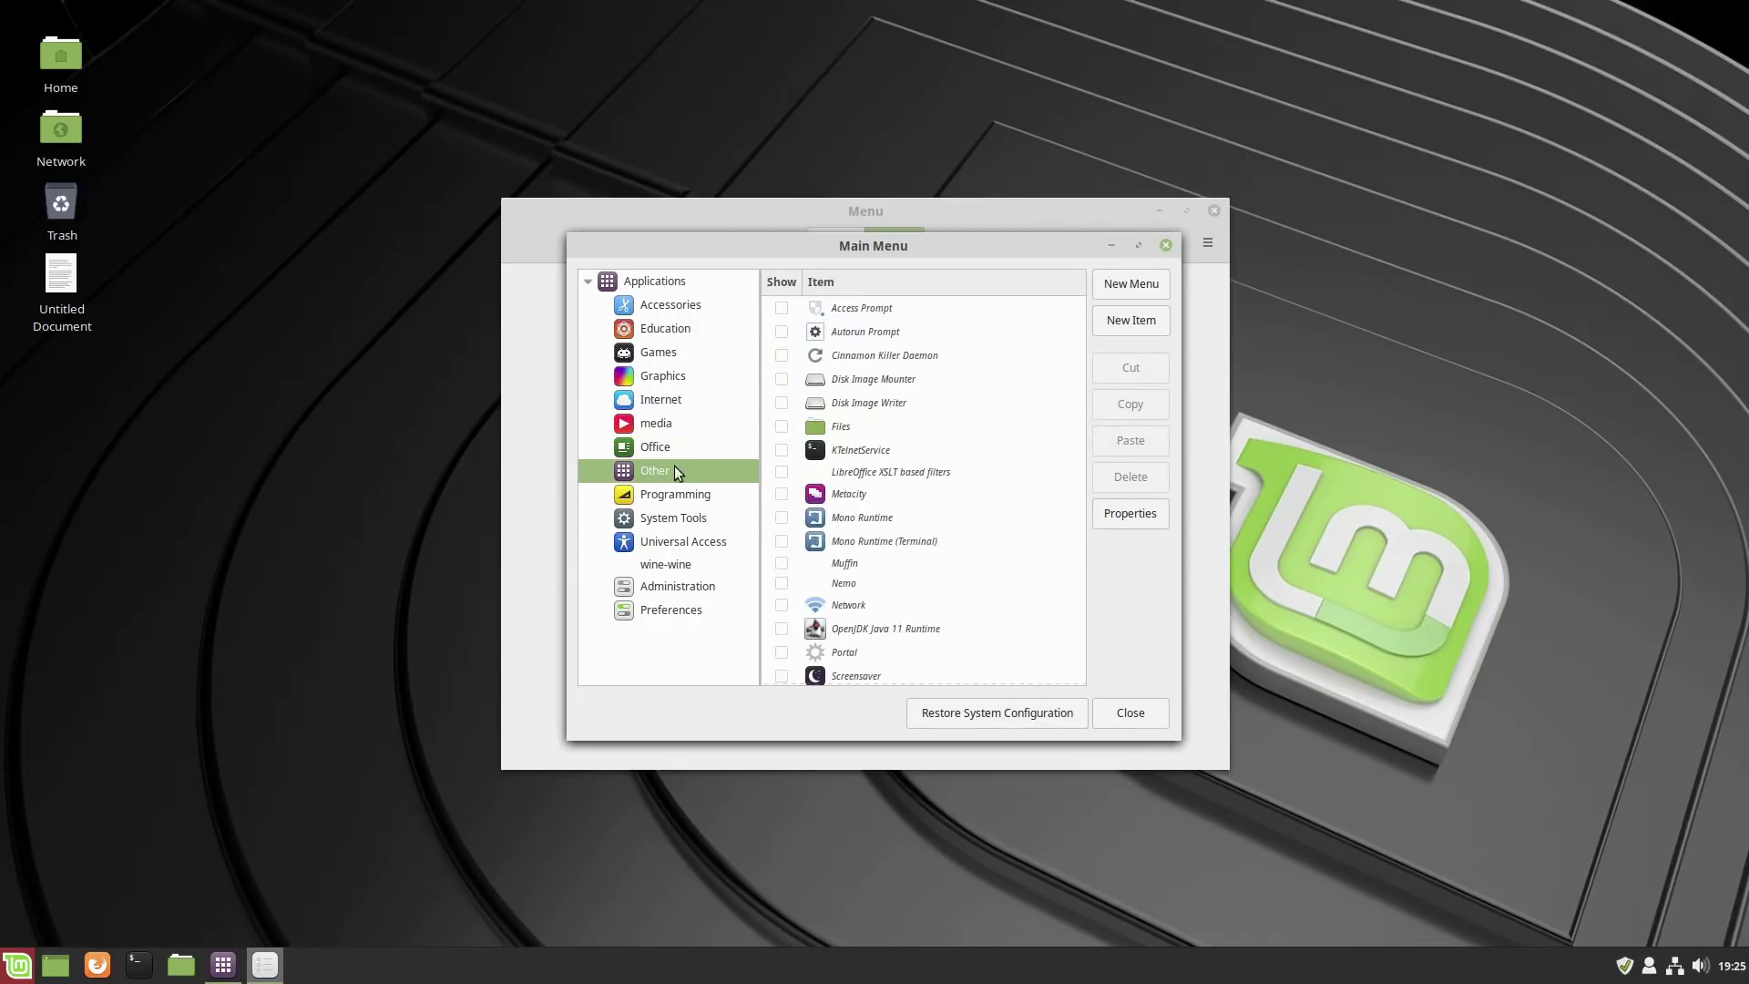
scroll(1011, 448, "down", 1)
scroll(1057, 526, "up", 1)
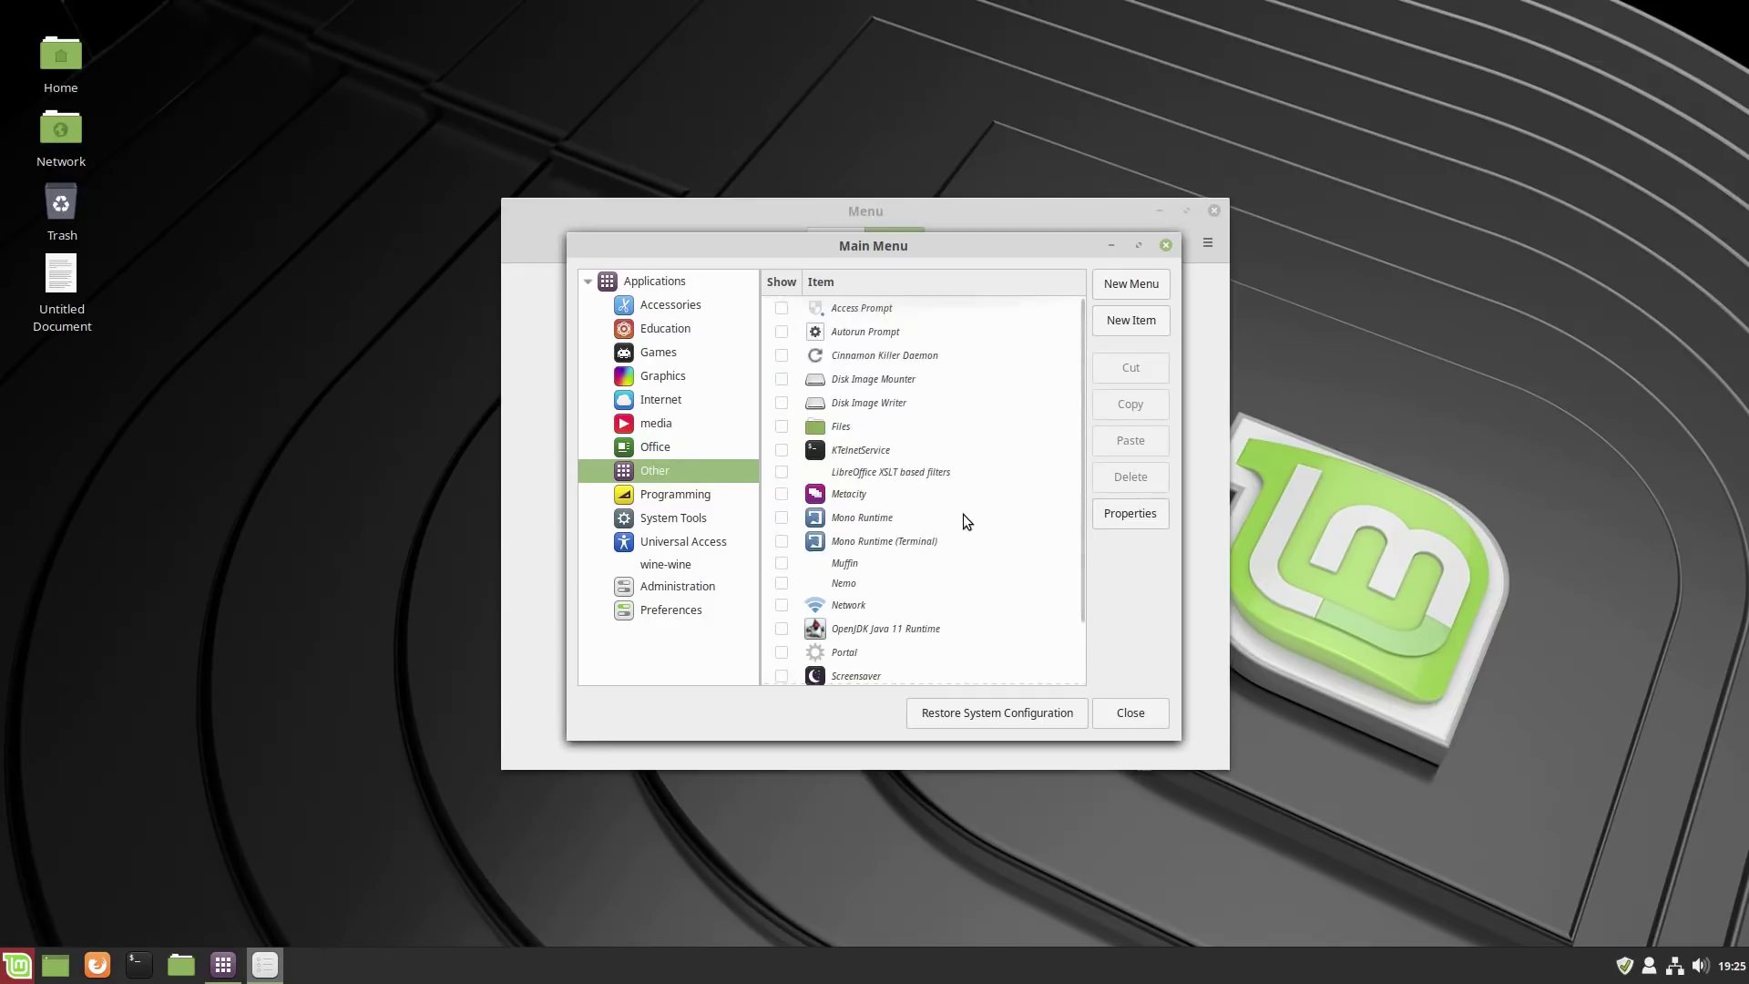
left_click(650, 495)
left_click(656, 542)
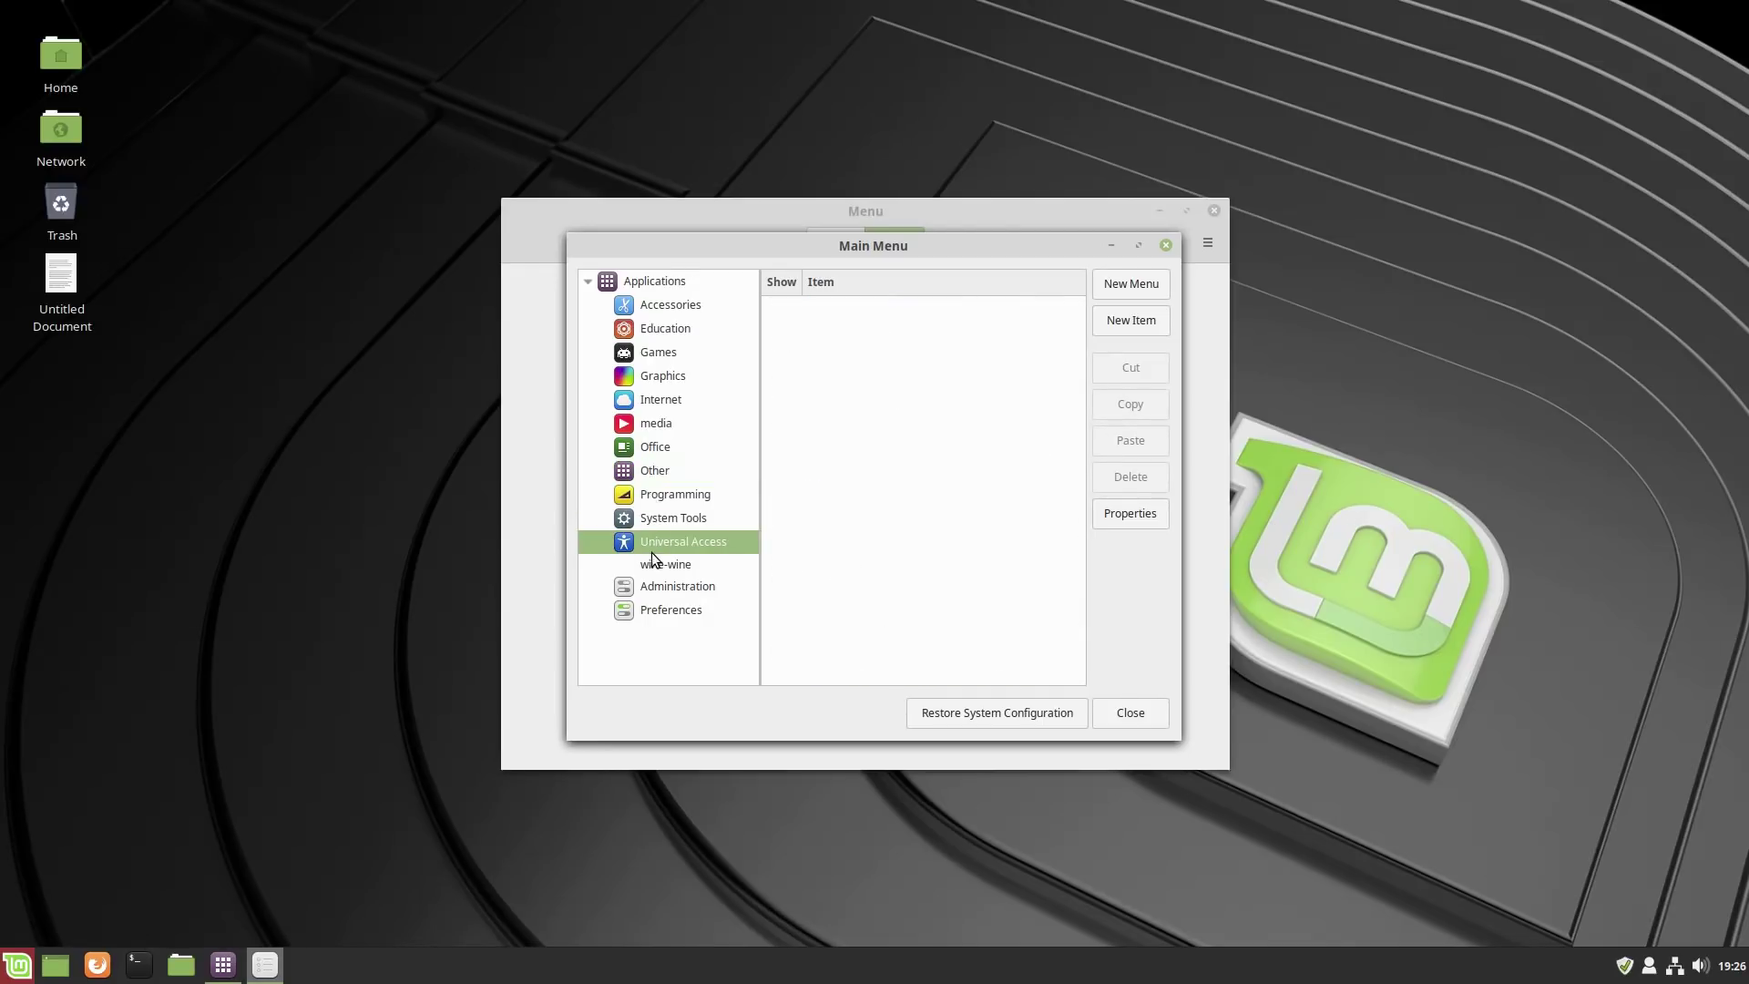
left_click(646, 424)
left_click(7, 965)
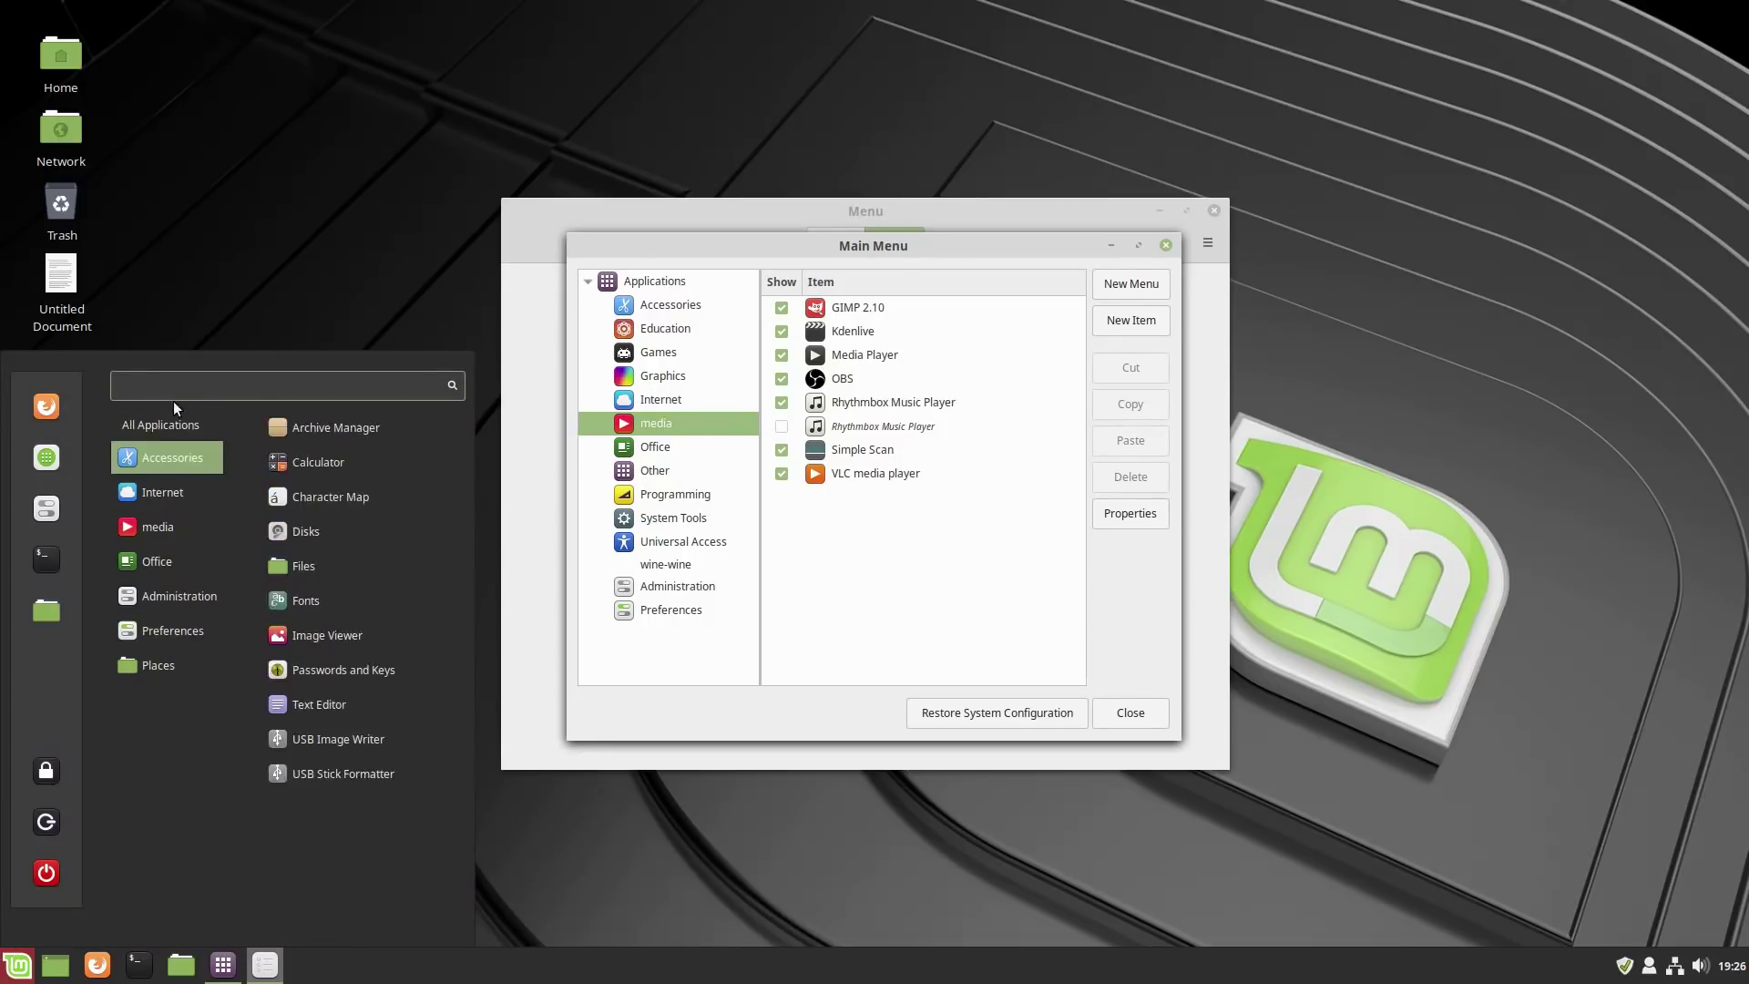
mouse_move(145, 473)
left_click(1134, 716)
left_click(1139, 721)
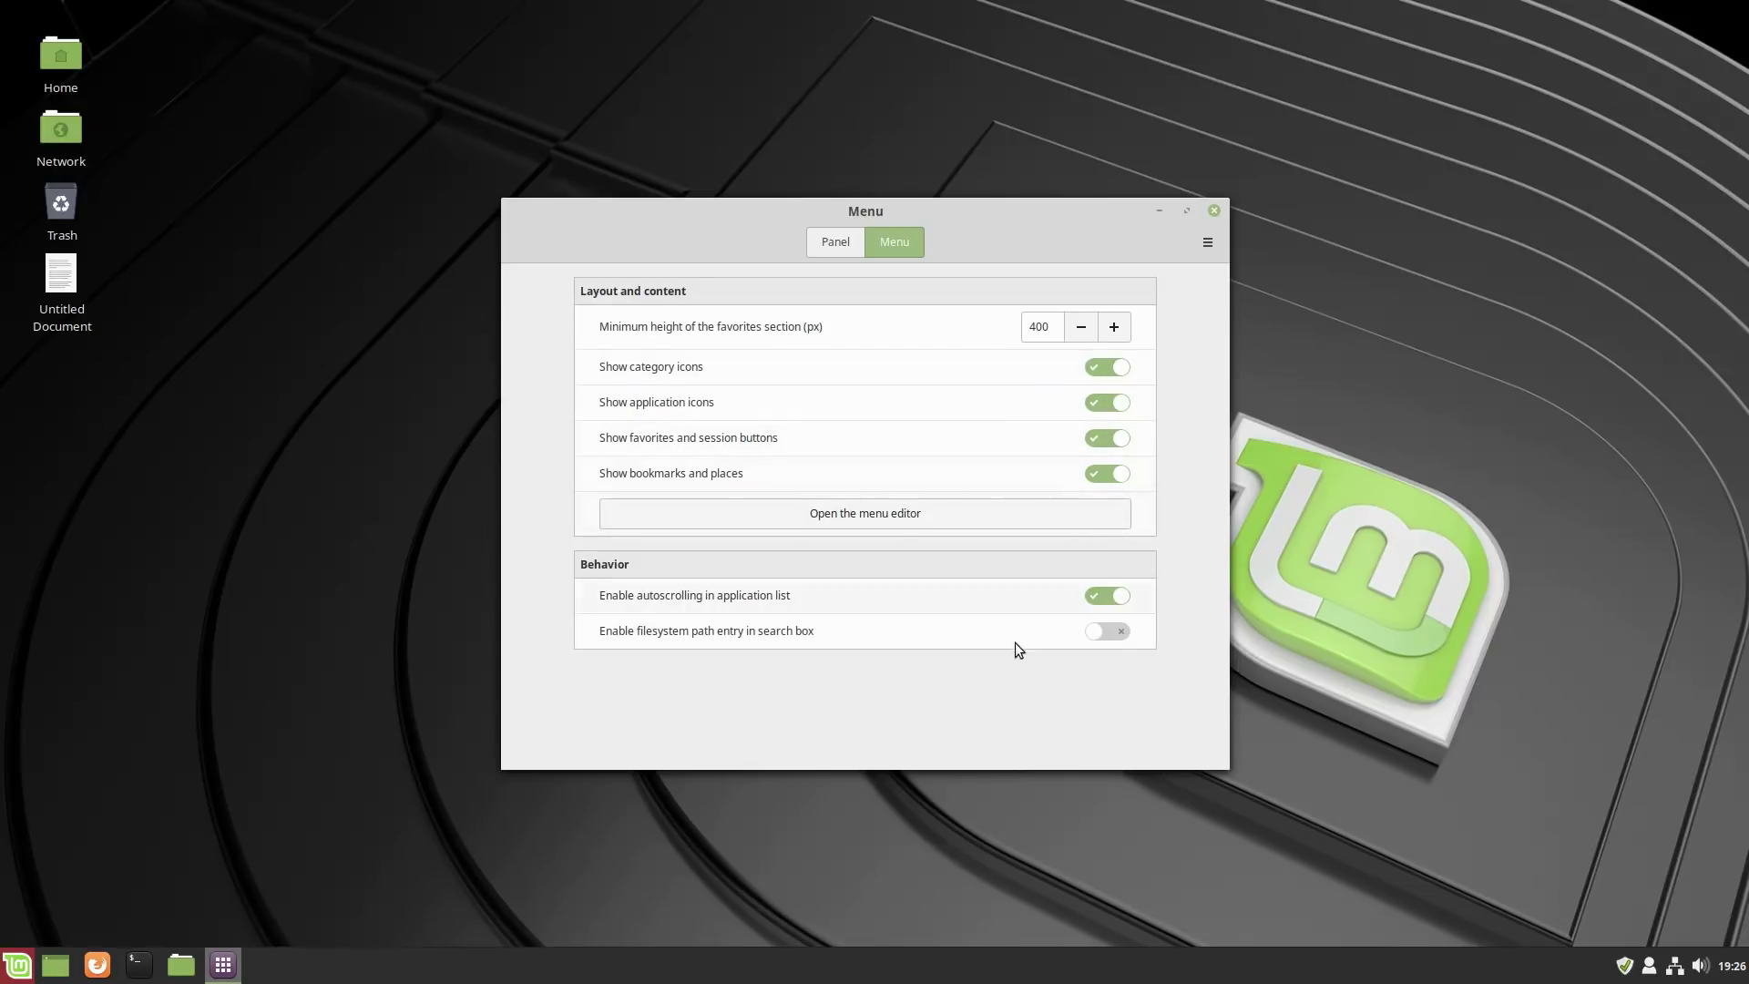
left_click(834, 244)
Close the Menu settings and drag OBS into the menu's favourites.
left_click(1217, 212)
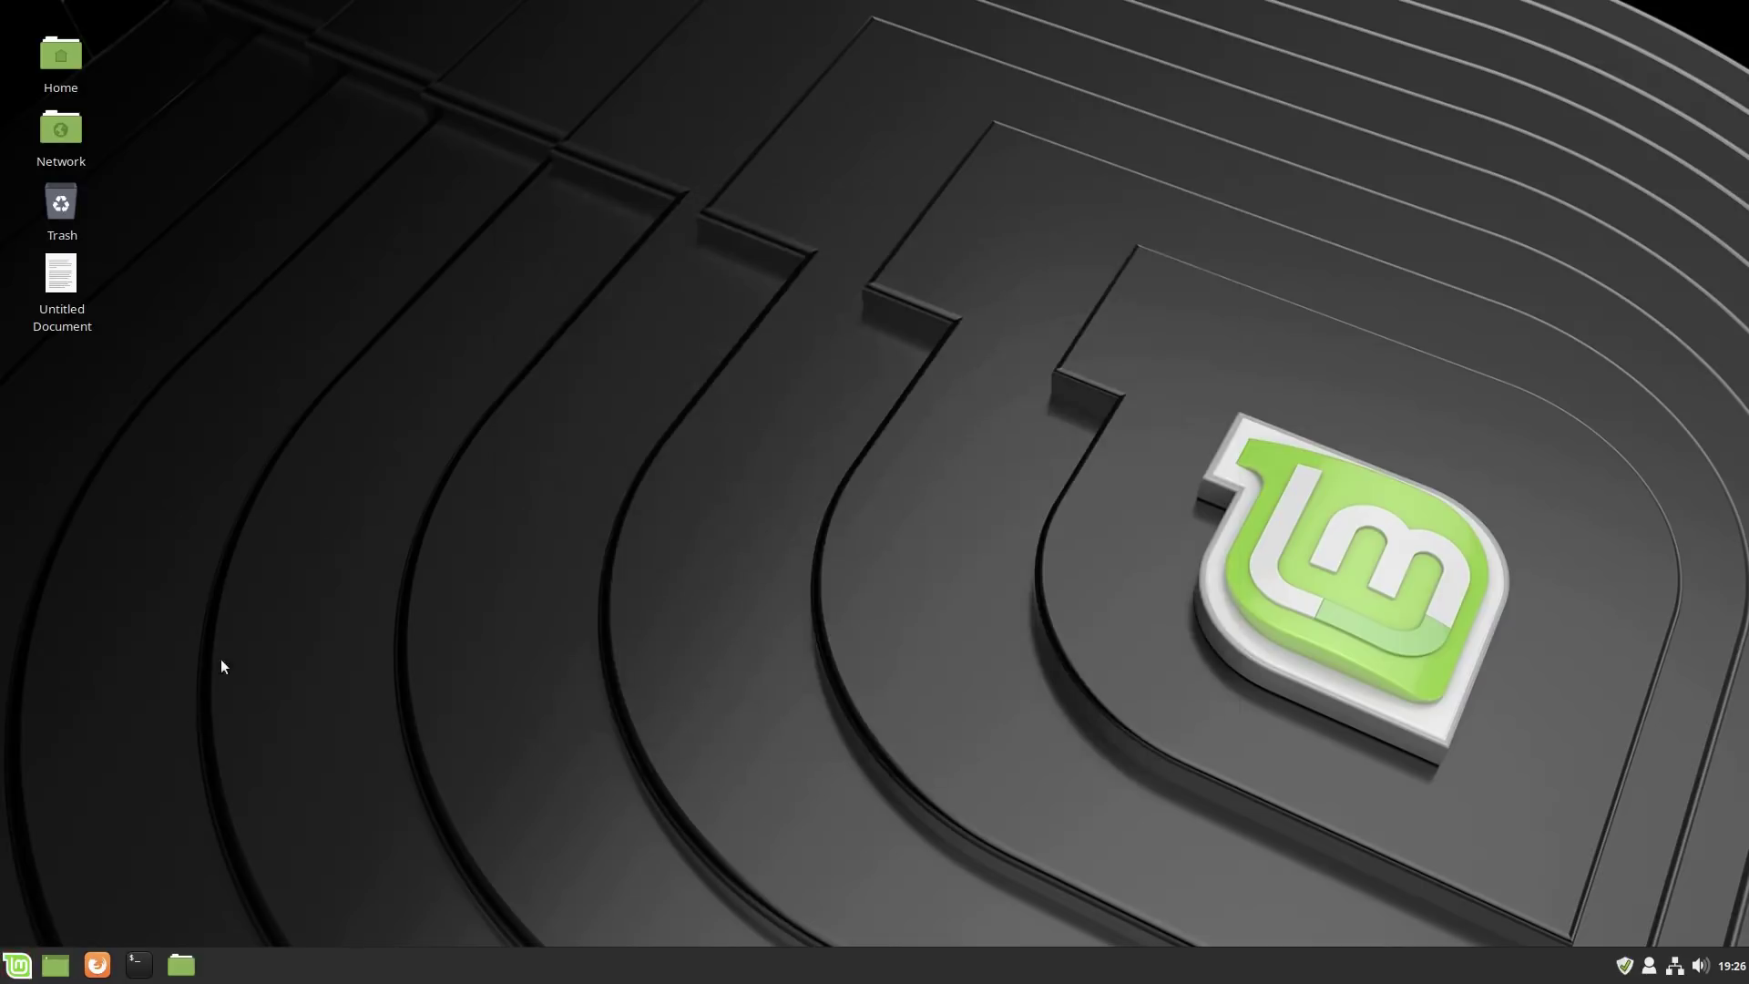
left_click(18, 965)
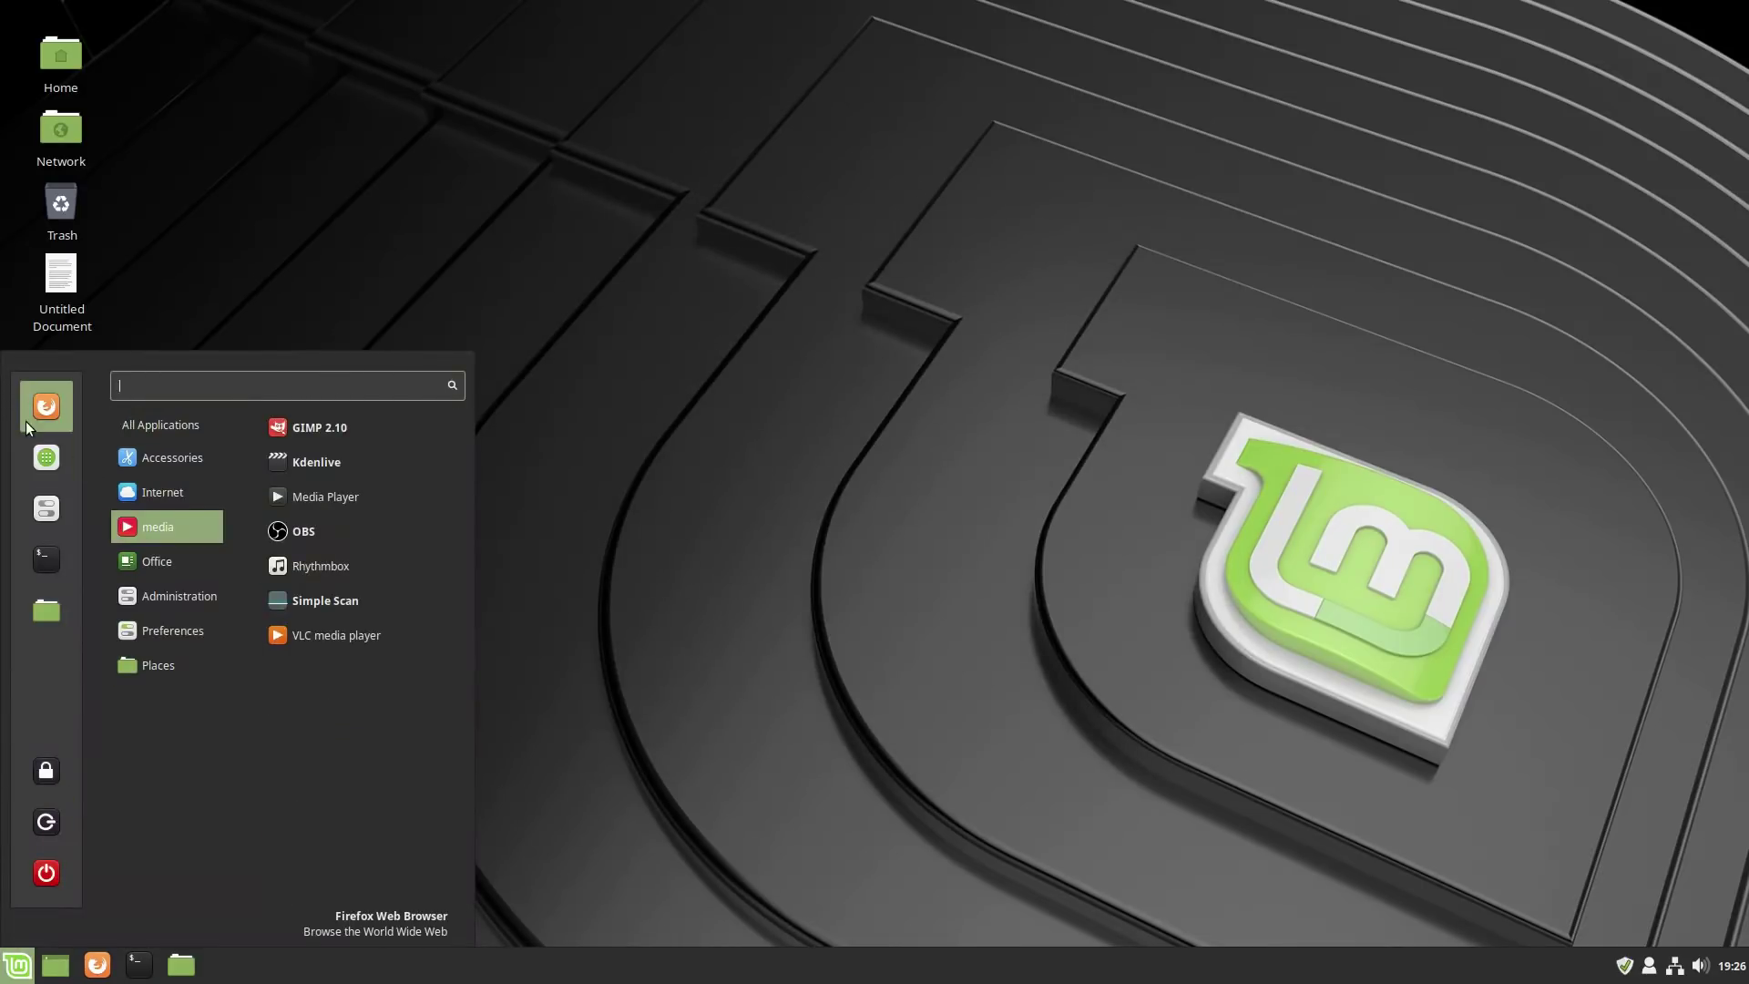
left_click_drag(294, 534, 51, 631)
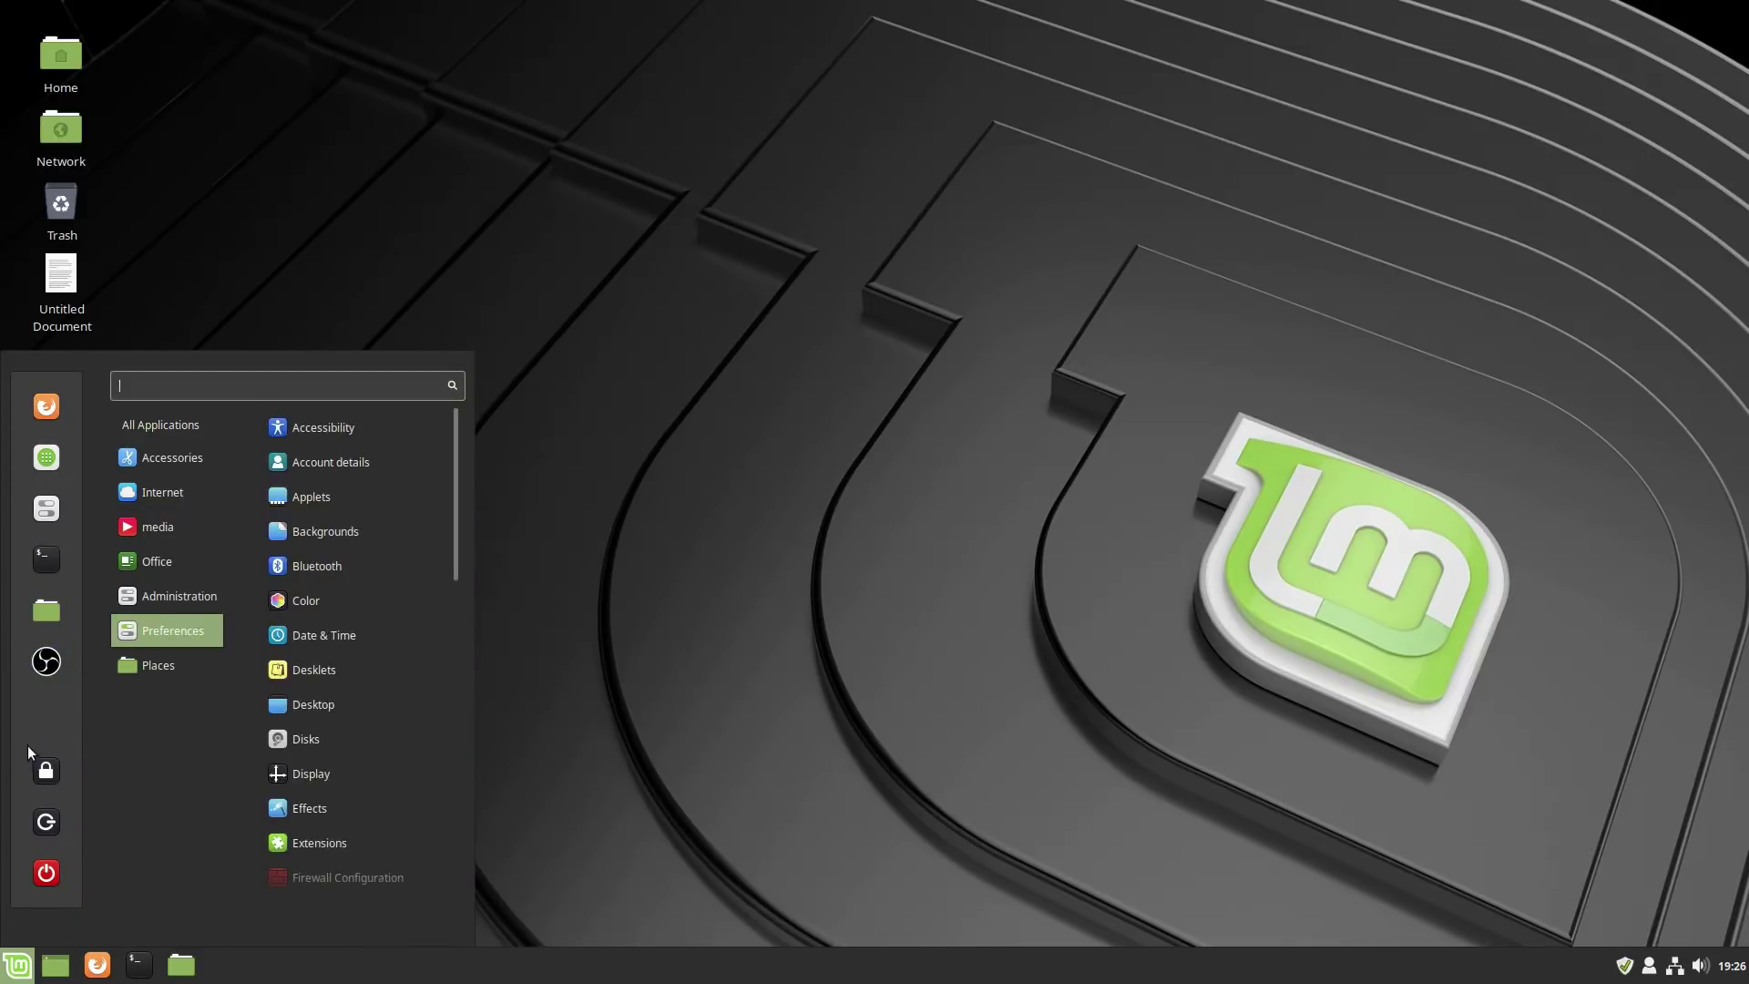
Pin LibreOffice Writer to the panel via its Add to panel option, then close the menu.
mouse_move(173, 457)
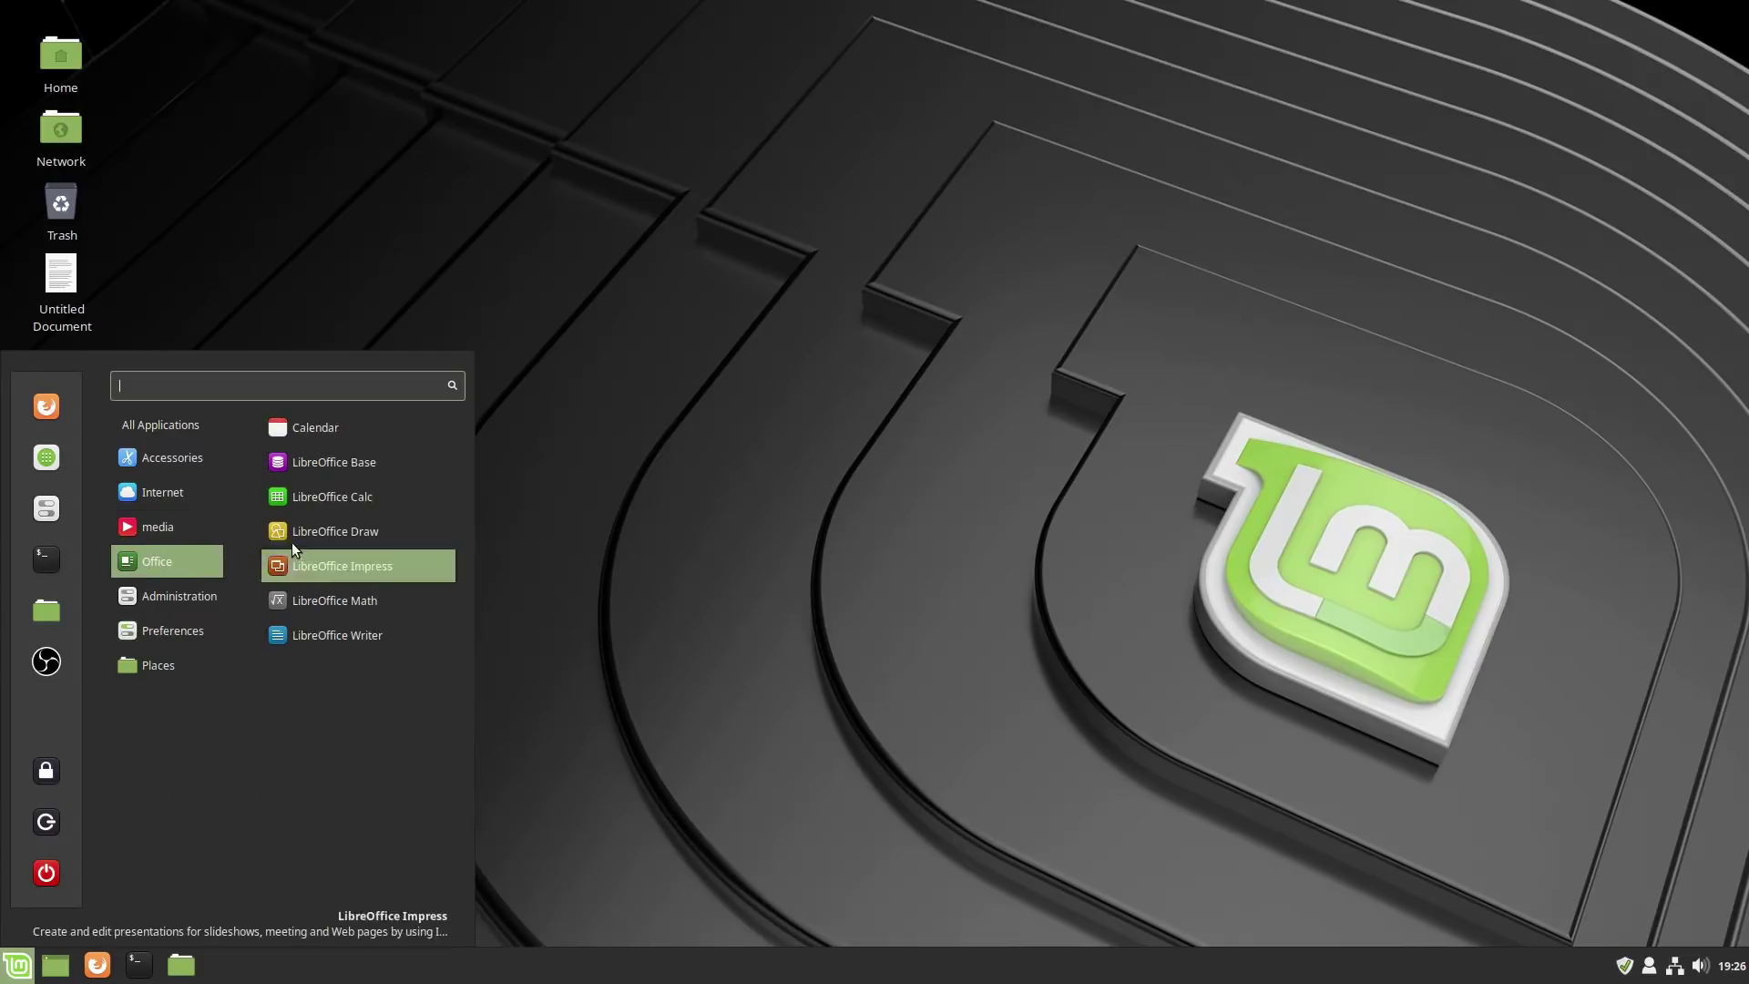
left_click_drag(282, 636, 197, 973)
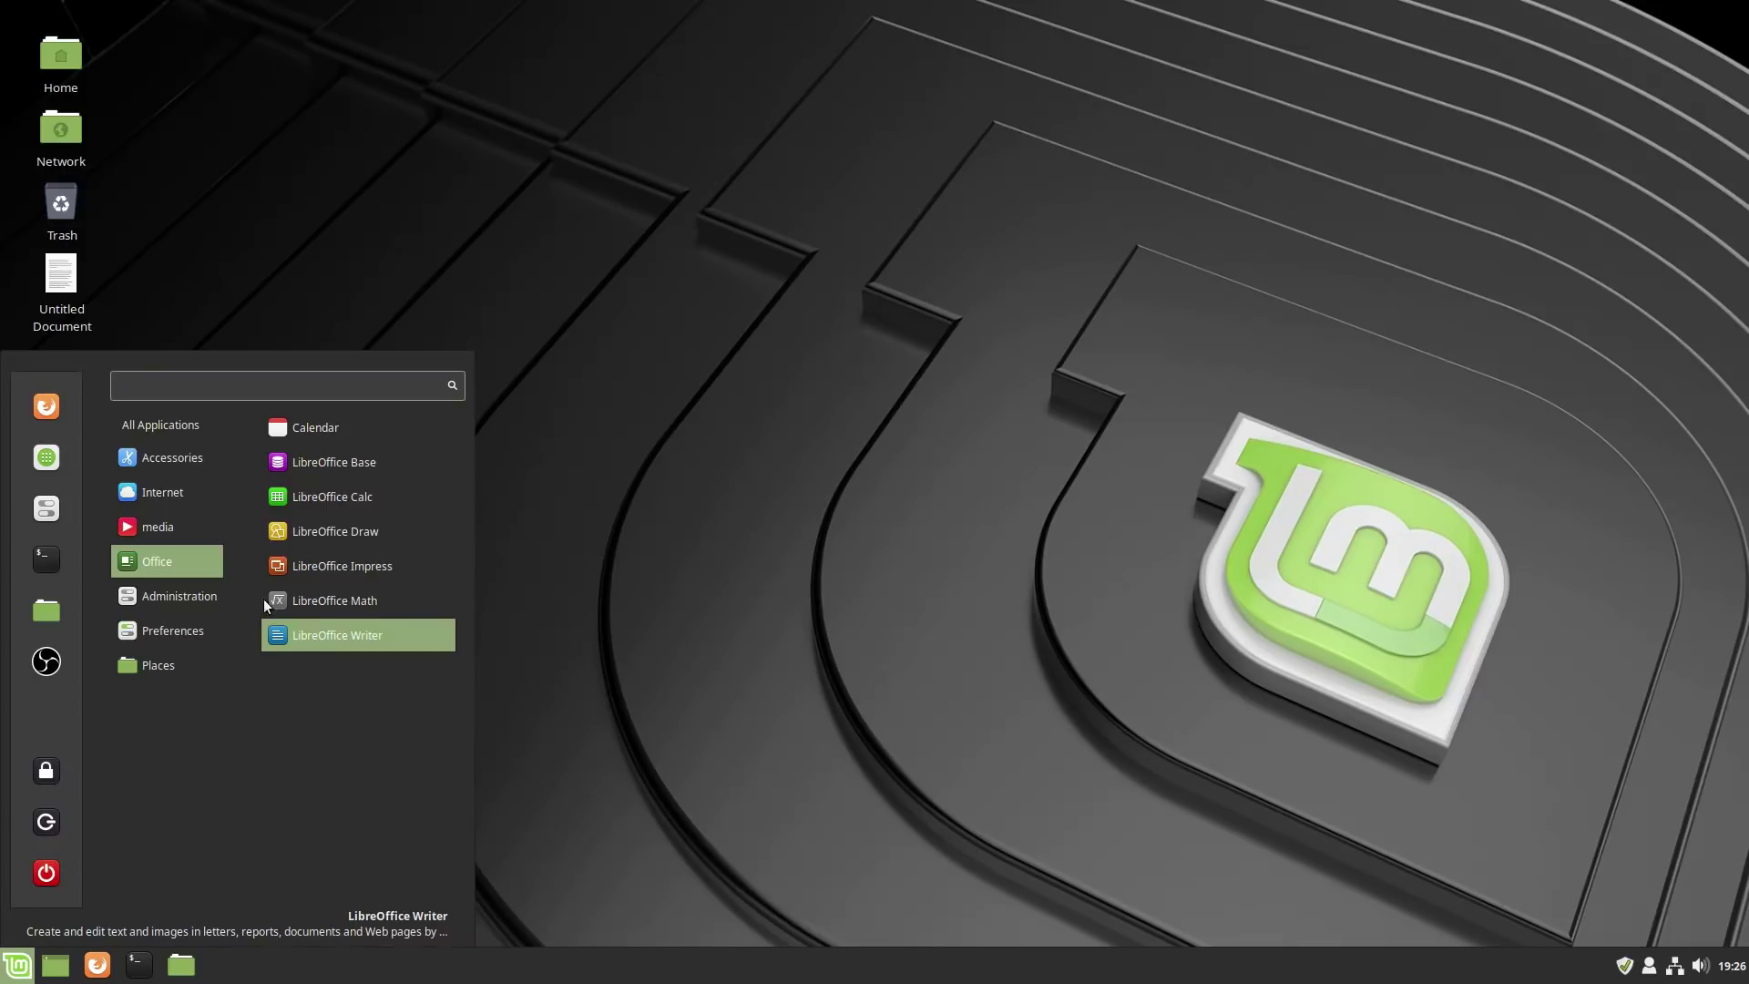
left_click_drag(281, 639, 60, 967)
right_click(283, 638)
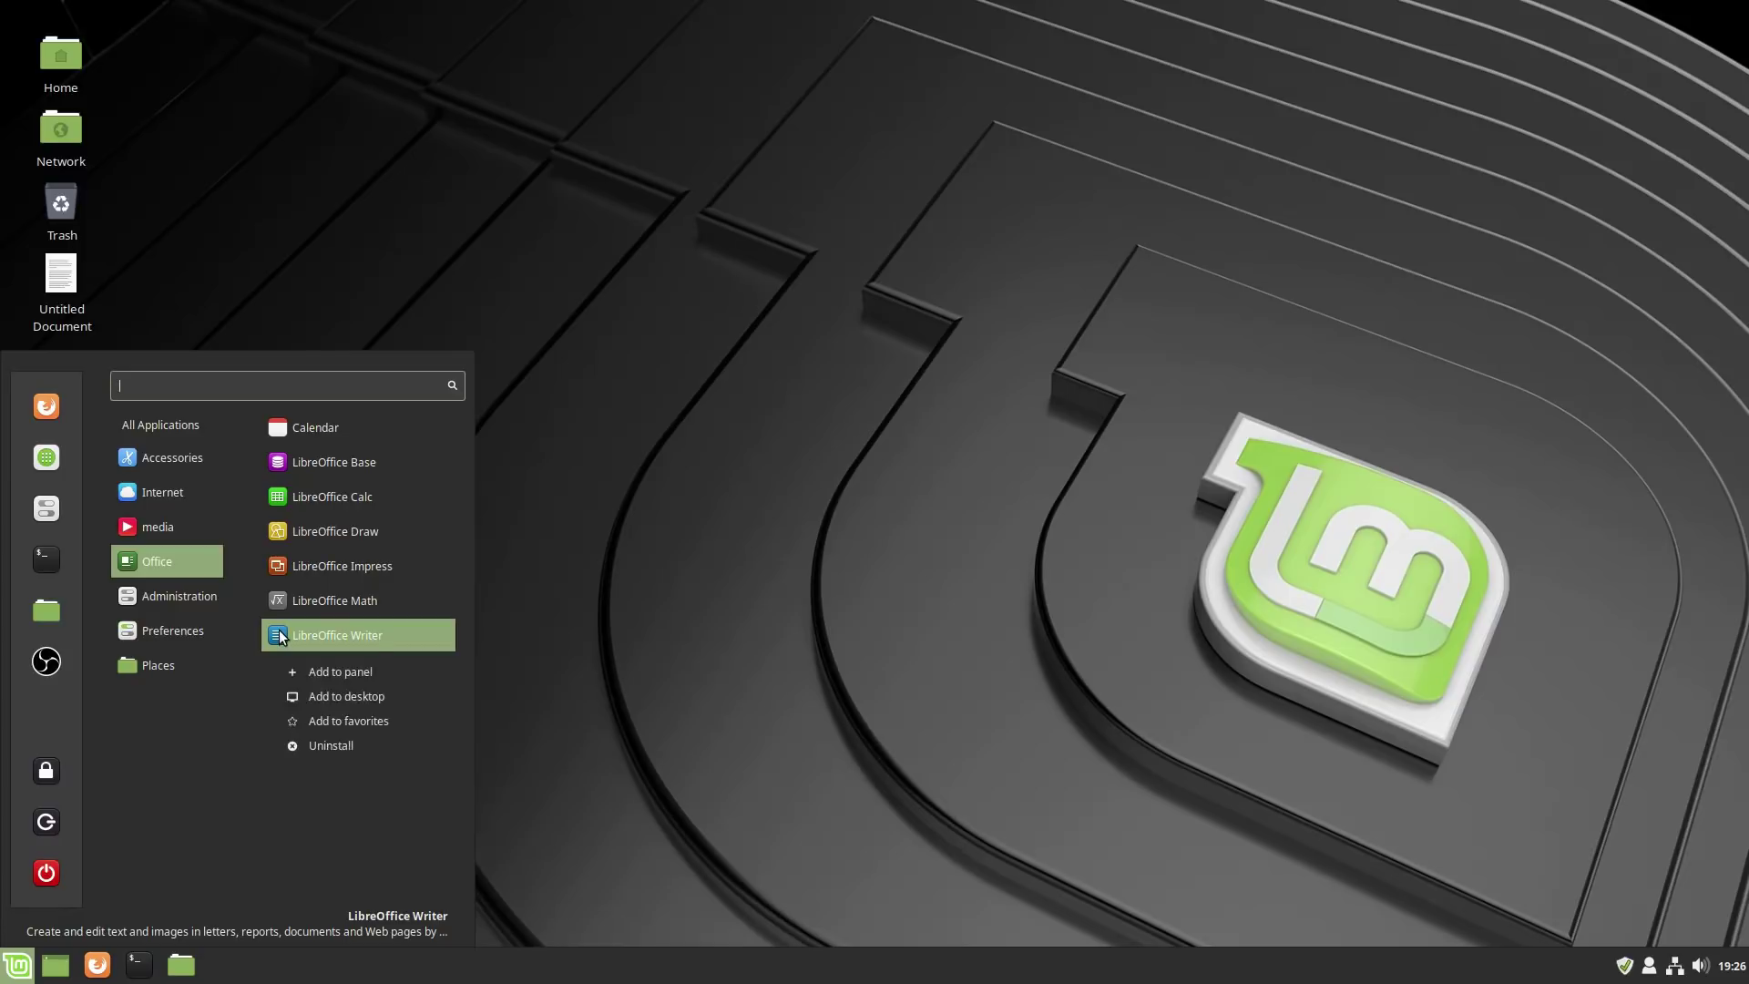
left_click(309, 670)
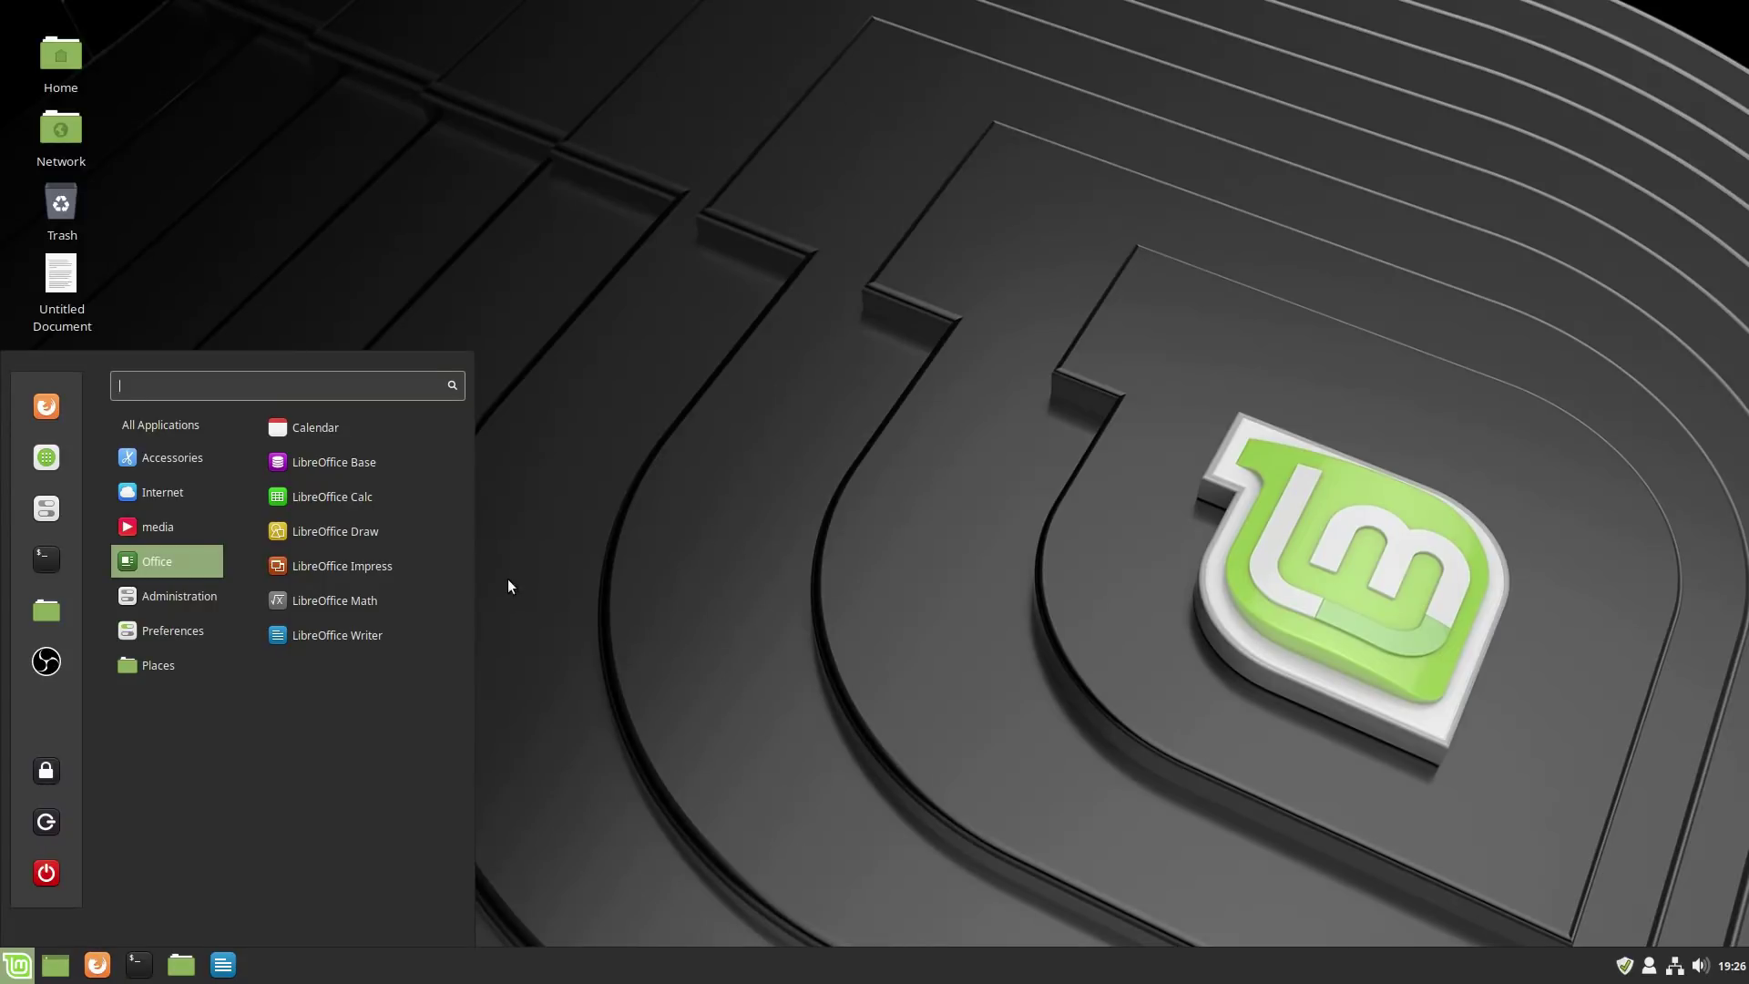
left_click(575, 603)
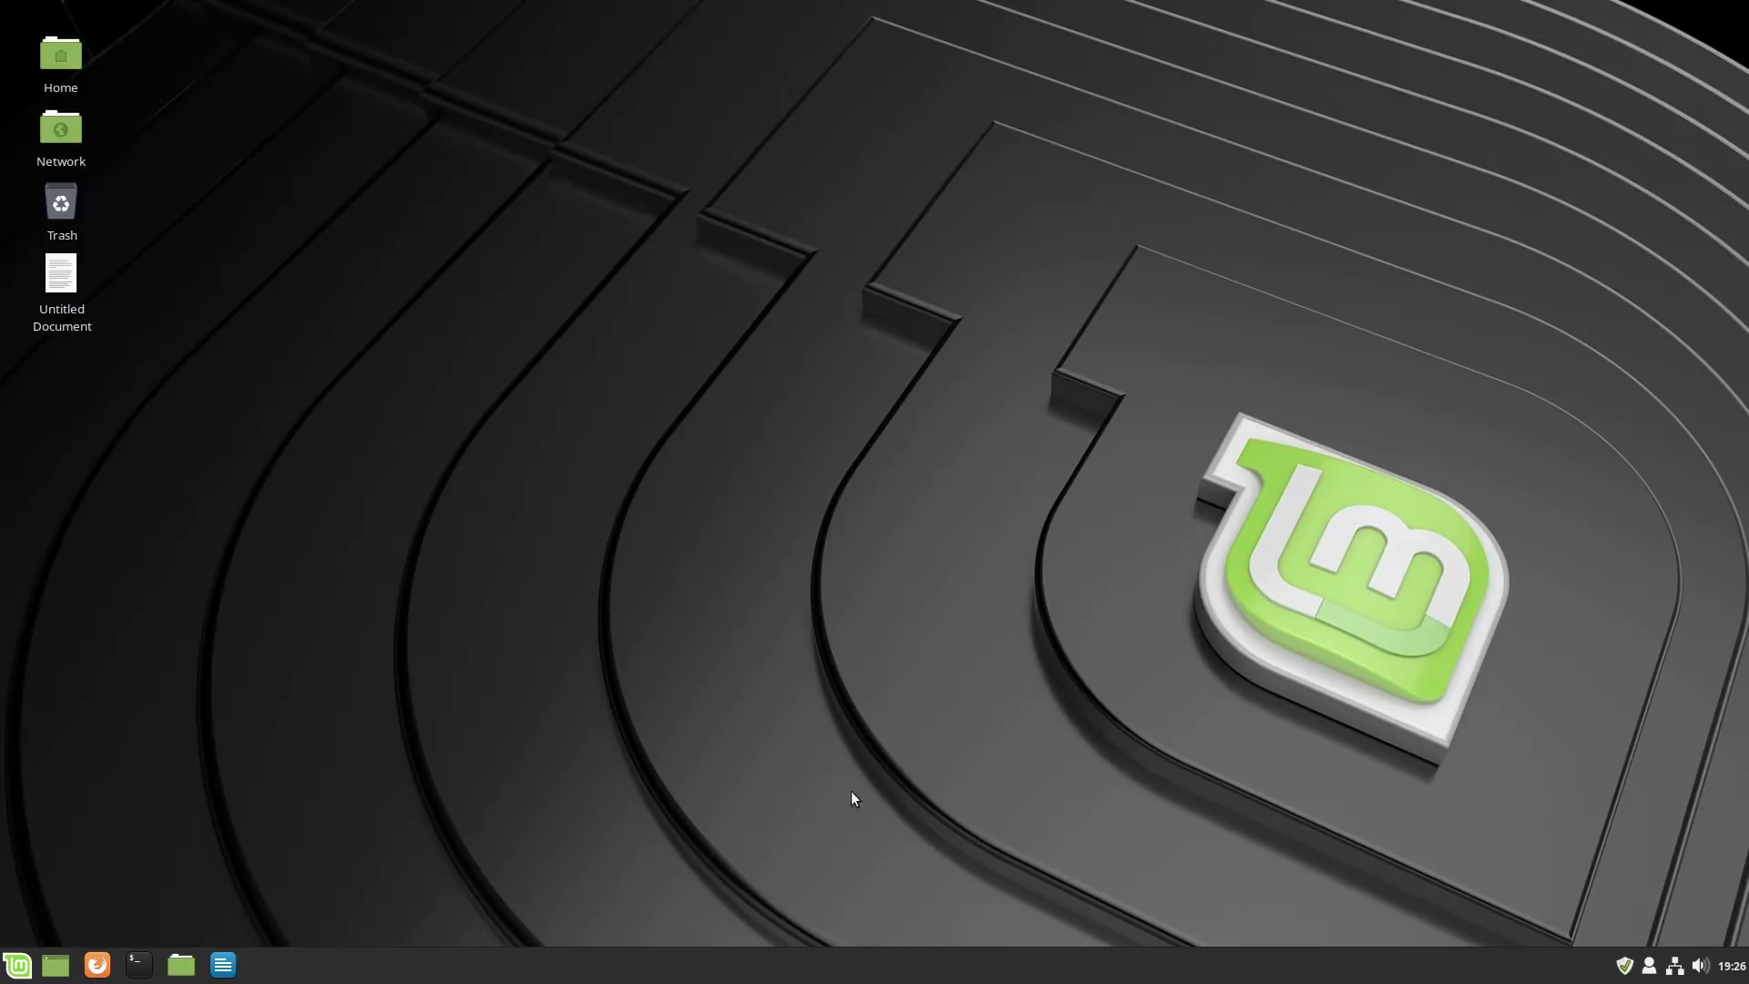